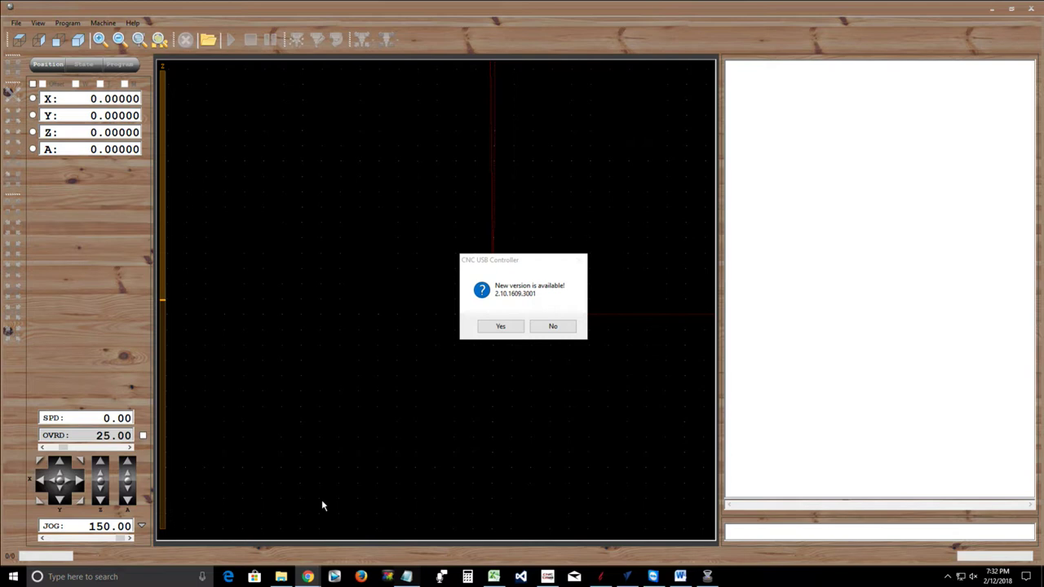
Accept the new-version offer, then switch the toolpath view orientation and recentre the axes
click(502, 328)
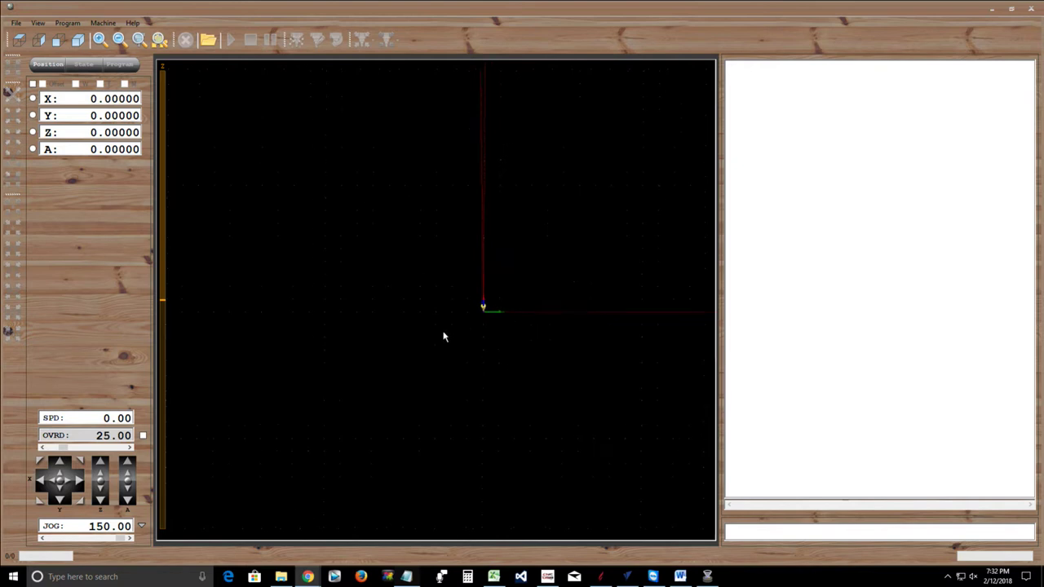
click(447, 416)
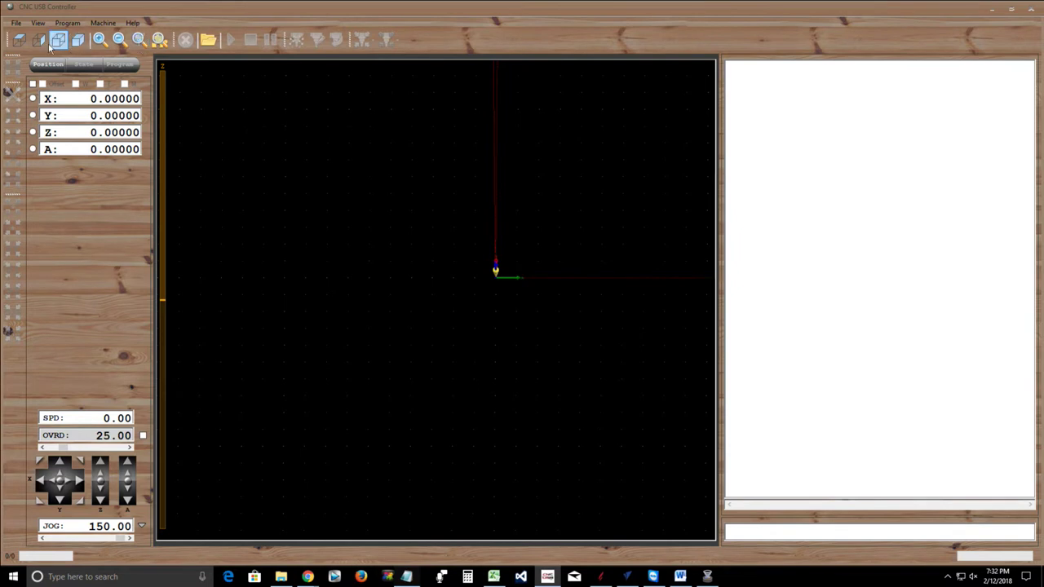
click(18, 39)
drag(300, 277, 335, 335)
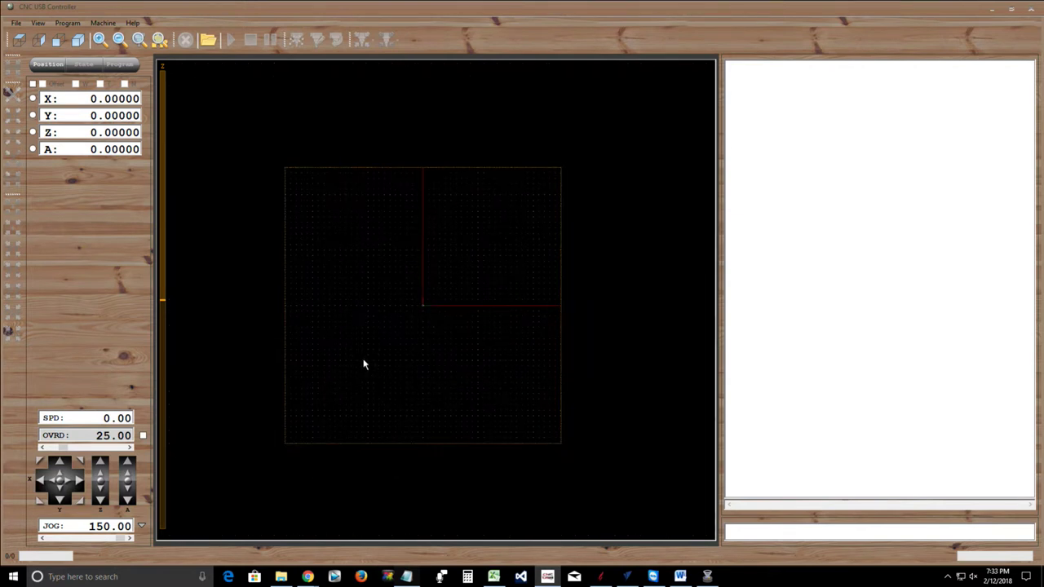
Shift the toolpath grid right, dismiss the Norton notification, and close CNC USB Controller
right_drag(361, 364, 429, 359)
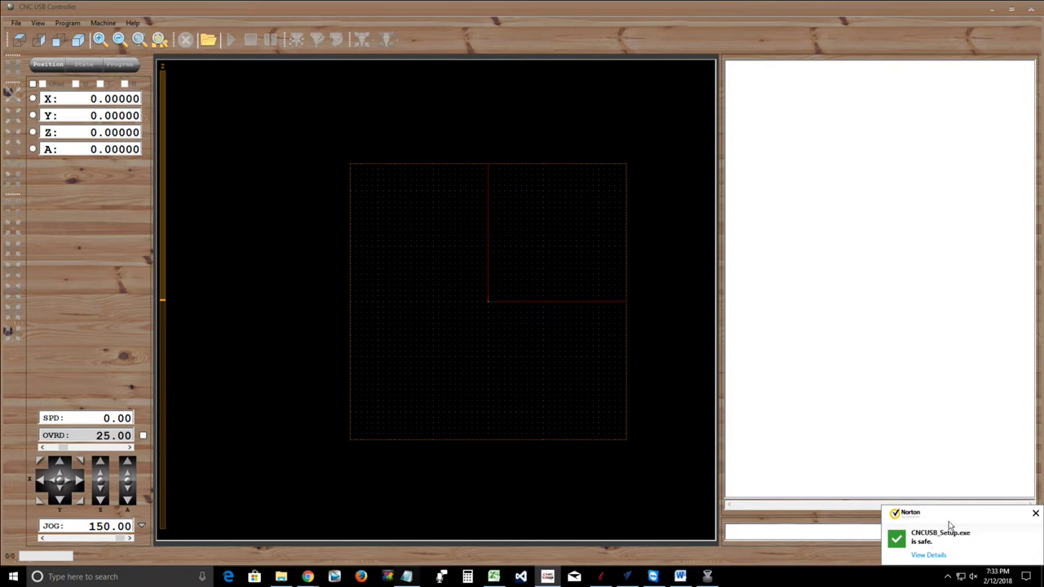
click(1034, 516)
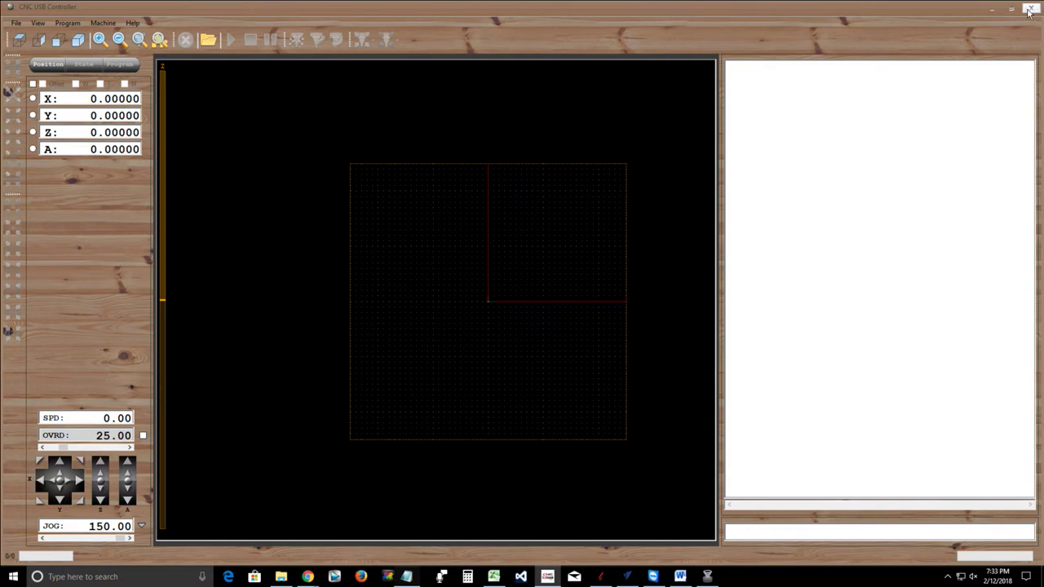
click(1030, 10)
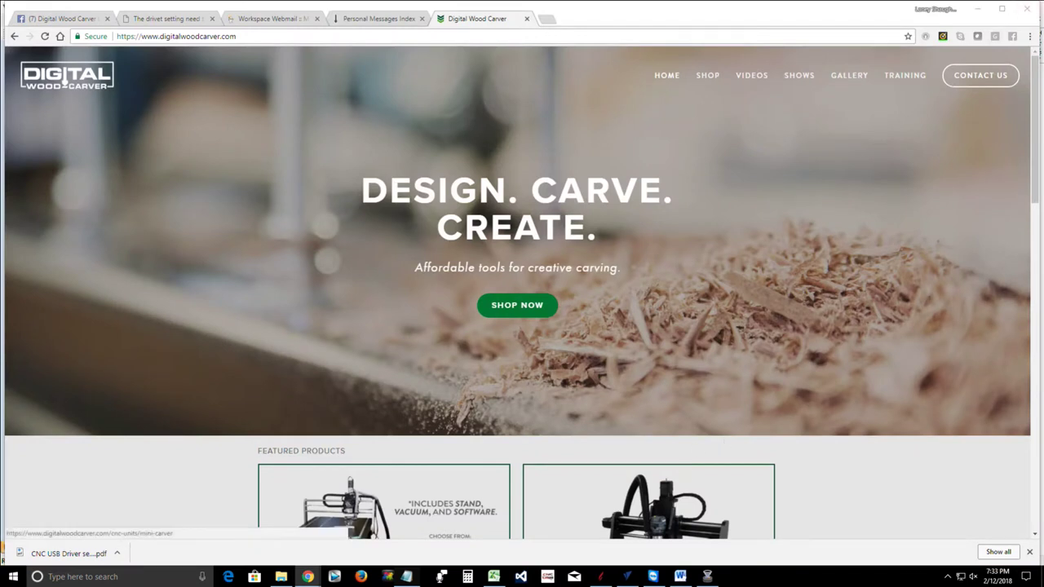
Open the downloaded CNC USB Driver PDF, then minimize Chrome to reveal VCarve Pro
click(58, 554)
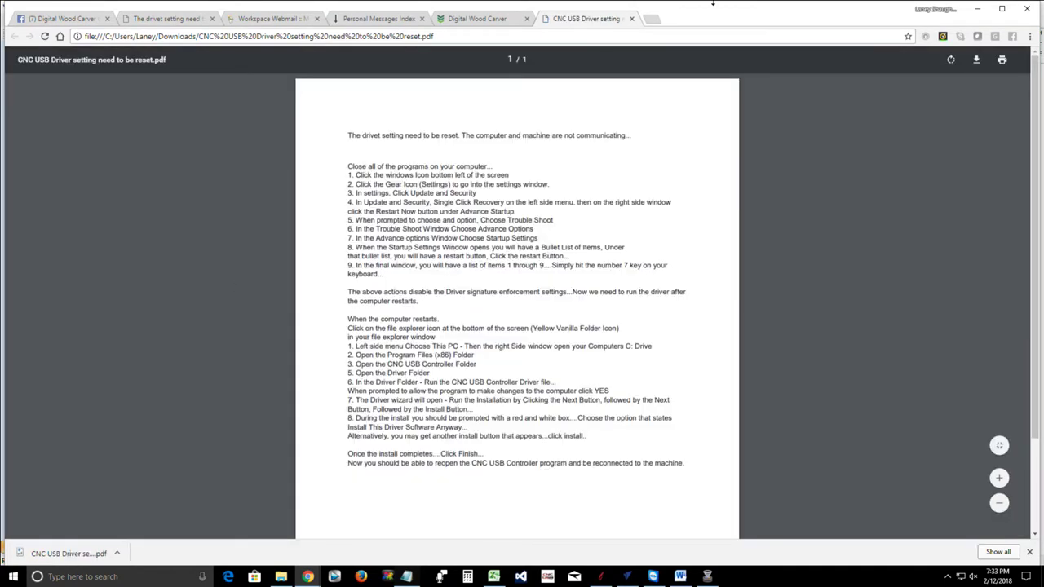
click(978, 9)
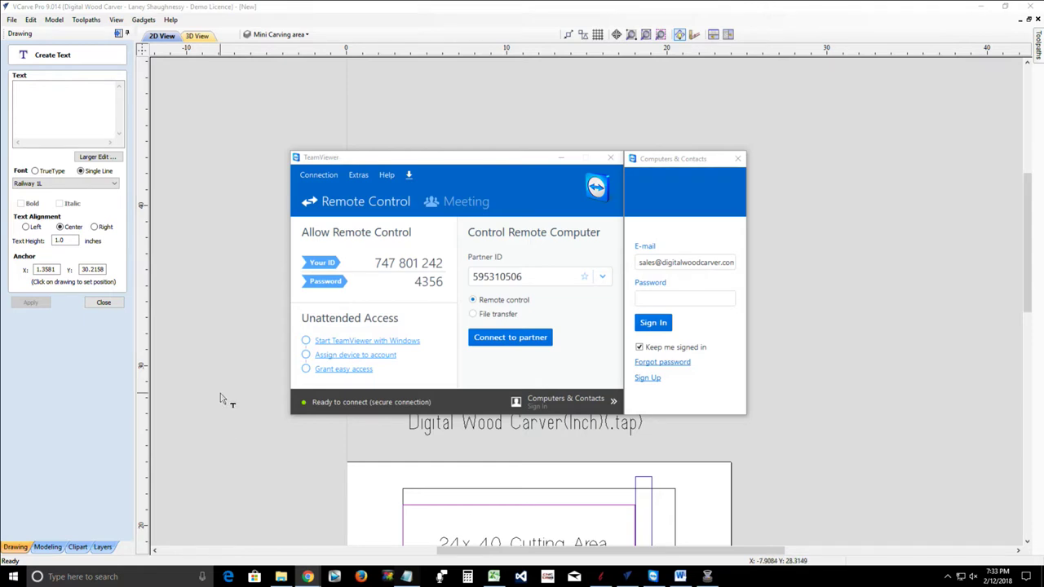
Set TeamViewer aside, zoom around the Estimate Time Summary canvas, then minimize VCarve Pro and the Excel invoice
click(561, 157)
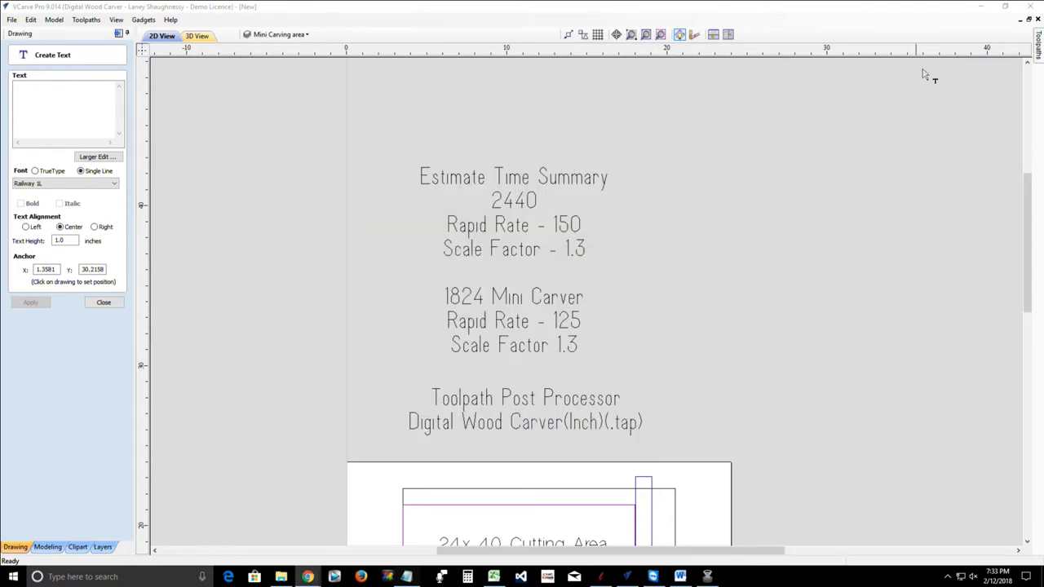
scroll(704, 327, down, 2)
scroll(705, 327, up, 2)
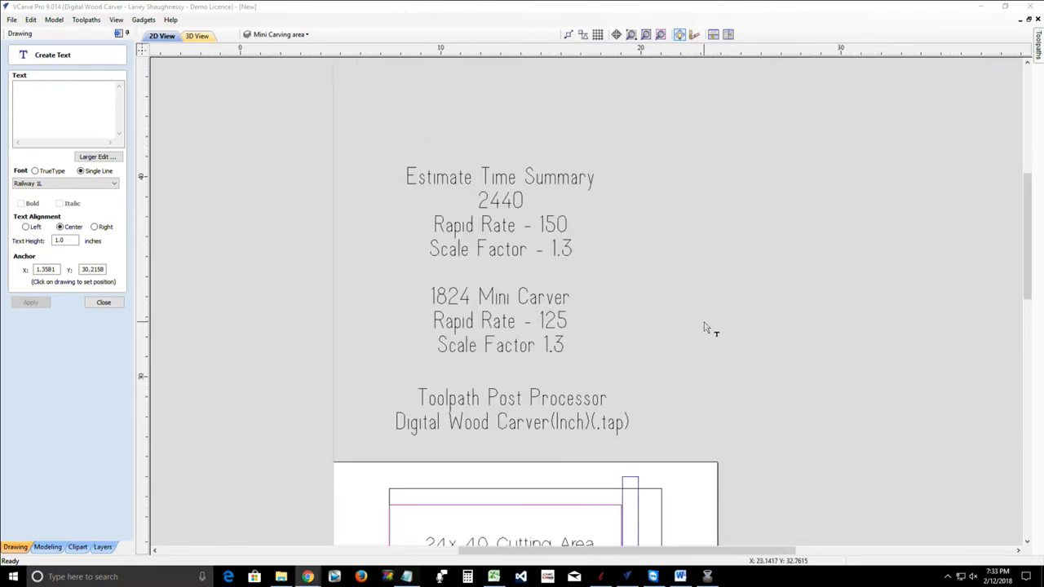
scroll(706, 327, up, 1)
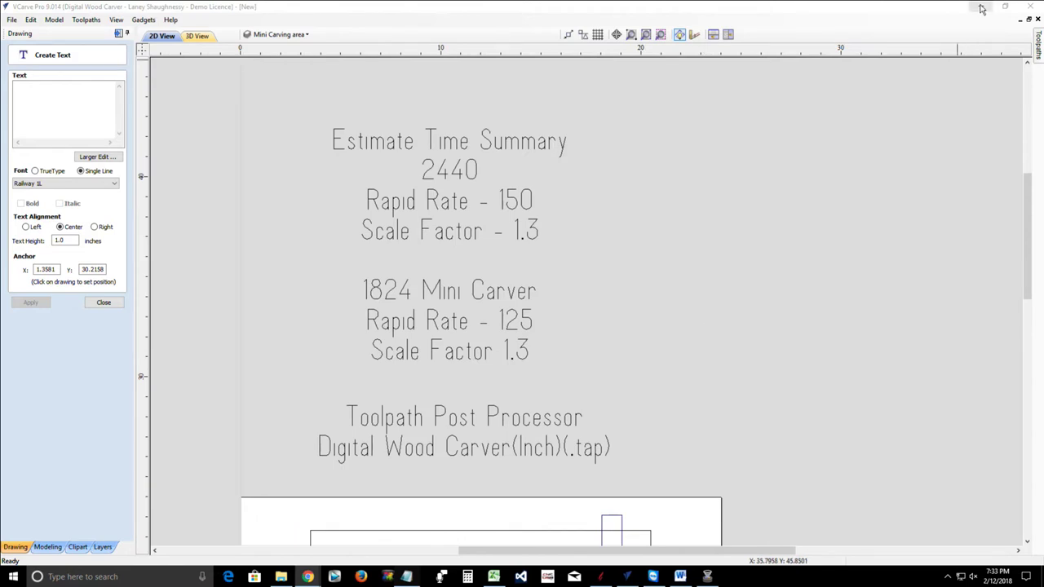
scroll(877, 301, down, 3)
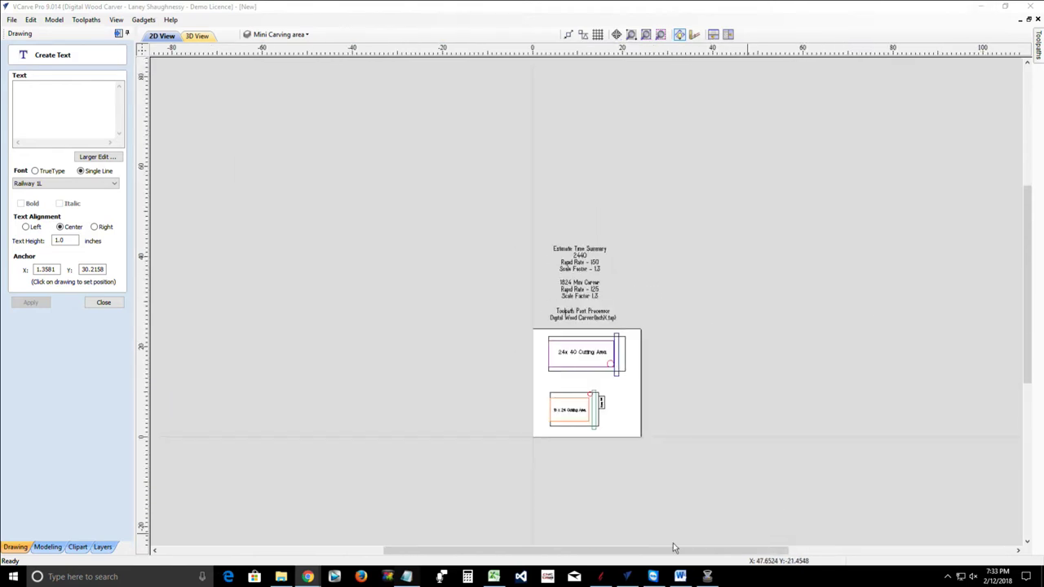
scroll(669, 522, up, 3)
scroll(646, 291, down, 1)
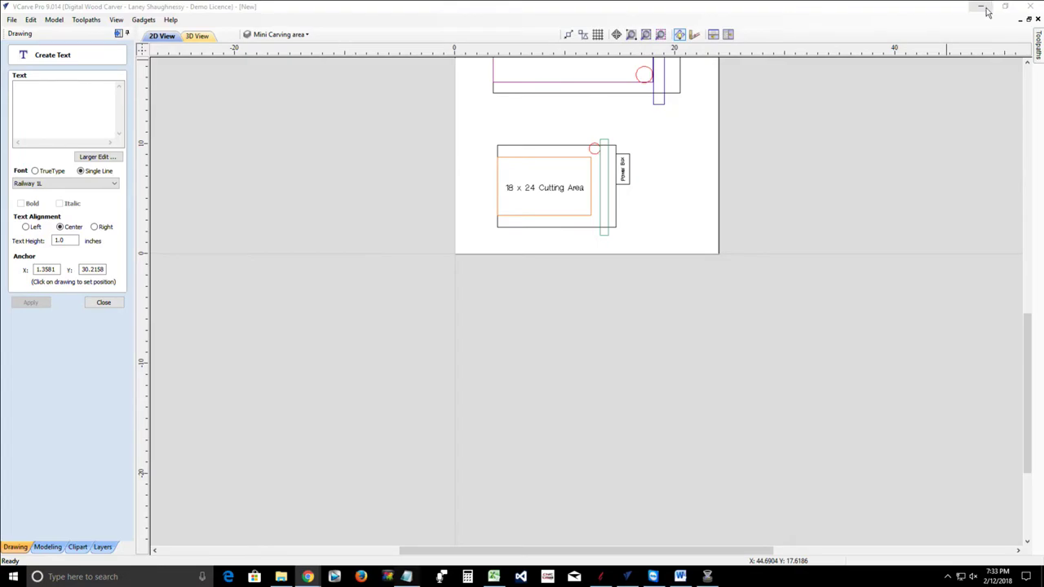
click(987, 11)
click(987, 12)
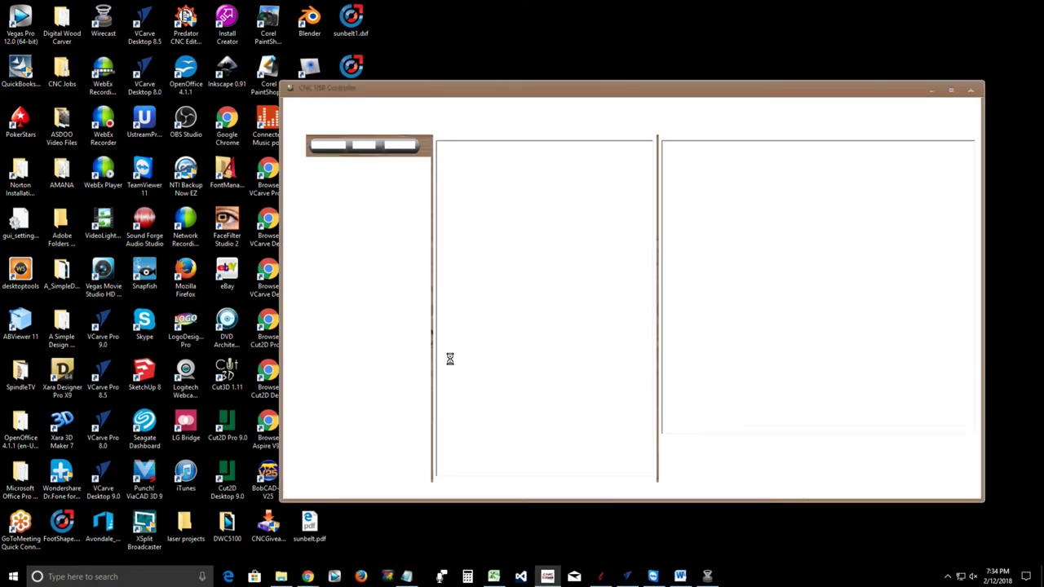
Maximize the controller and pan its view, glance at the Downloads 'dale' folder, then bring up Start
click(956, 90)
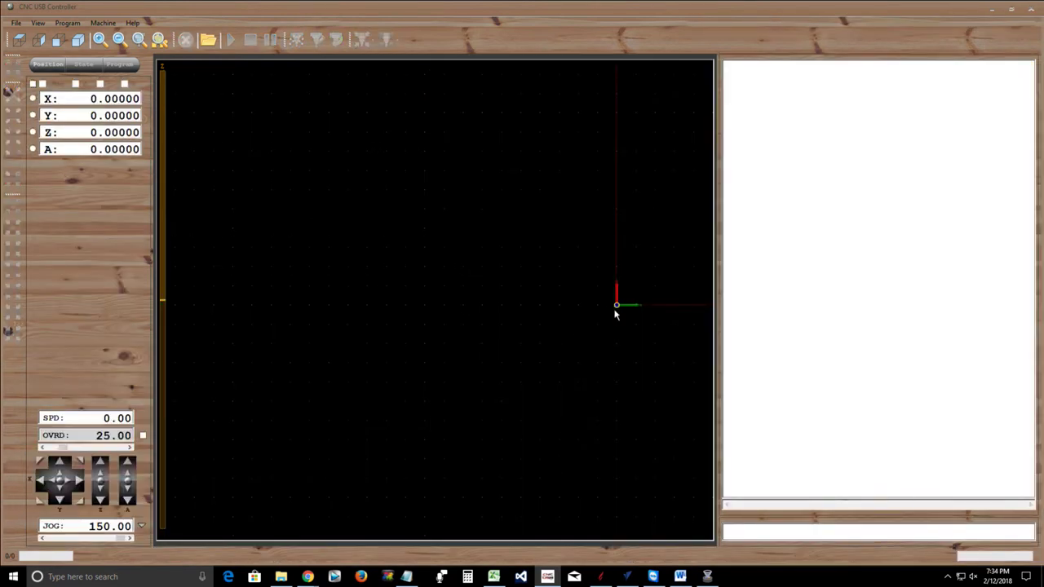
drag(615, 310, 409, 321)
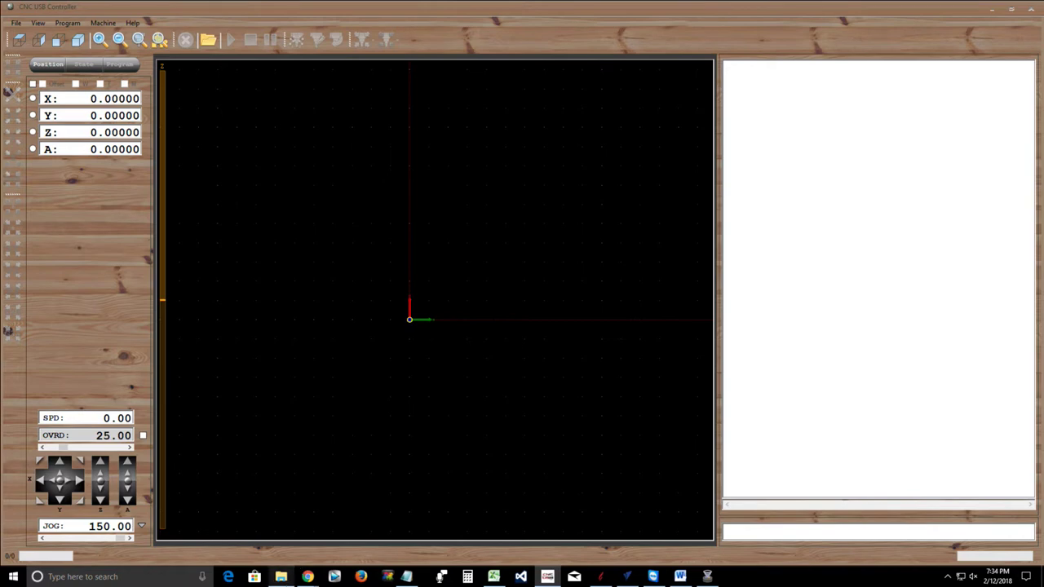
click(282, 577)
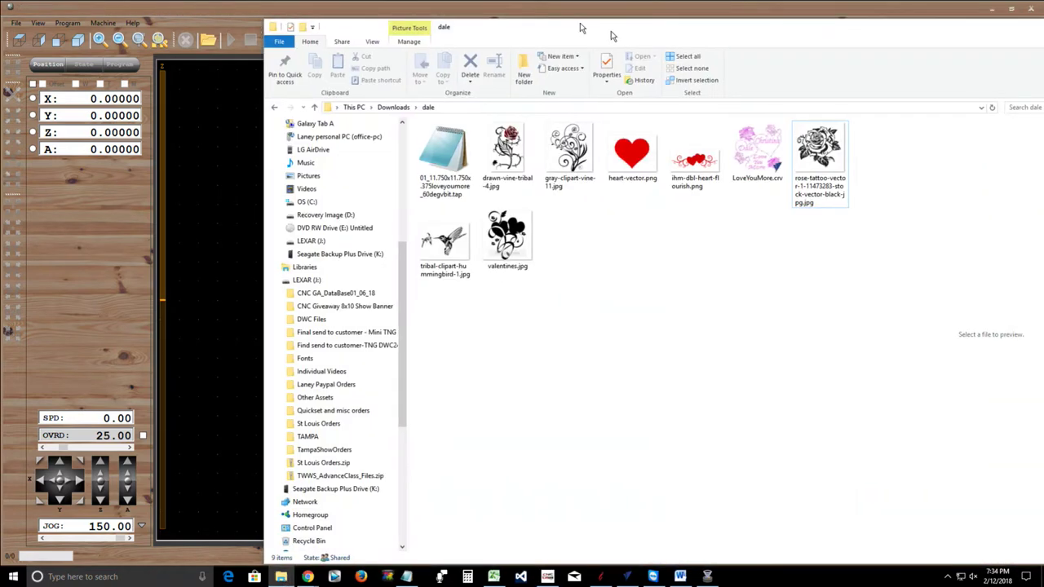
drag(613, 30, 396, 14)
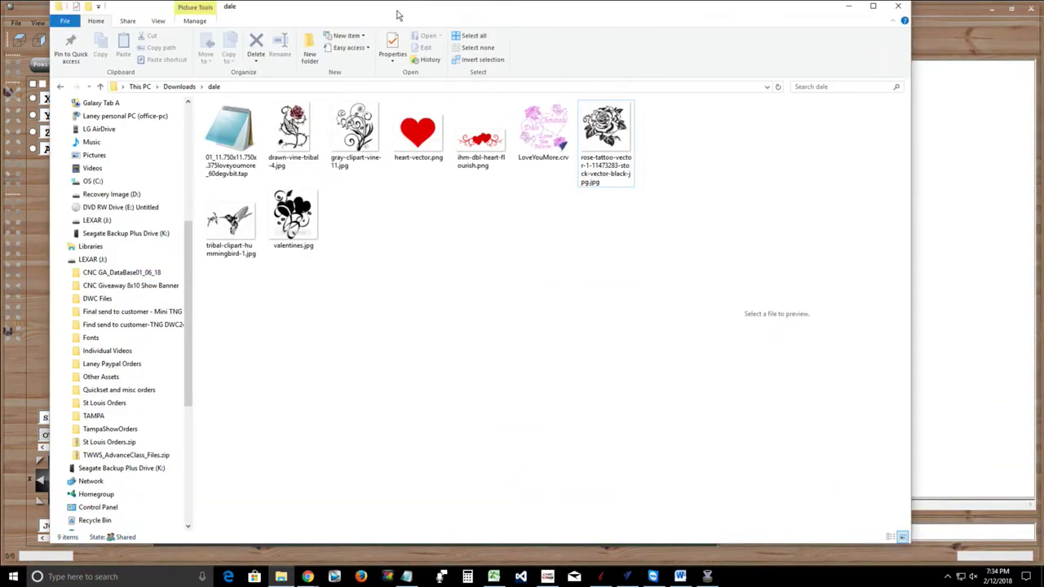
double_click(398, 14)
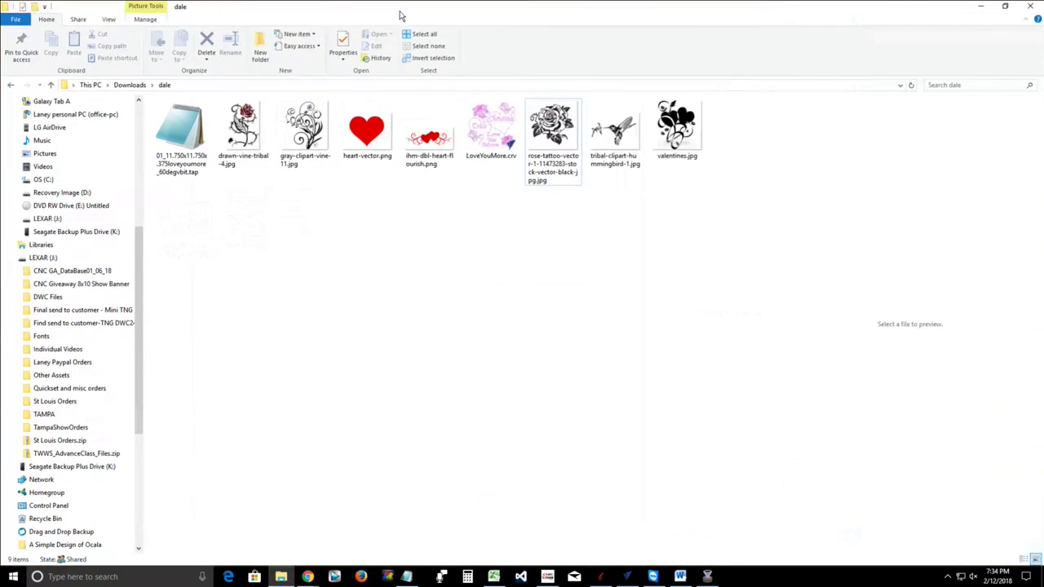
click(981, 7)
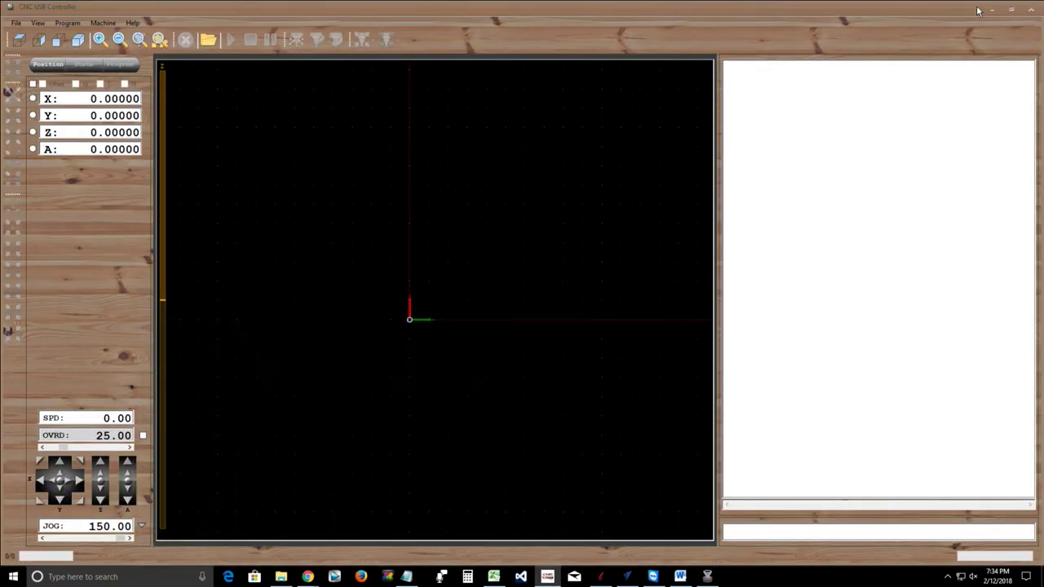
click(13, 577)
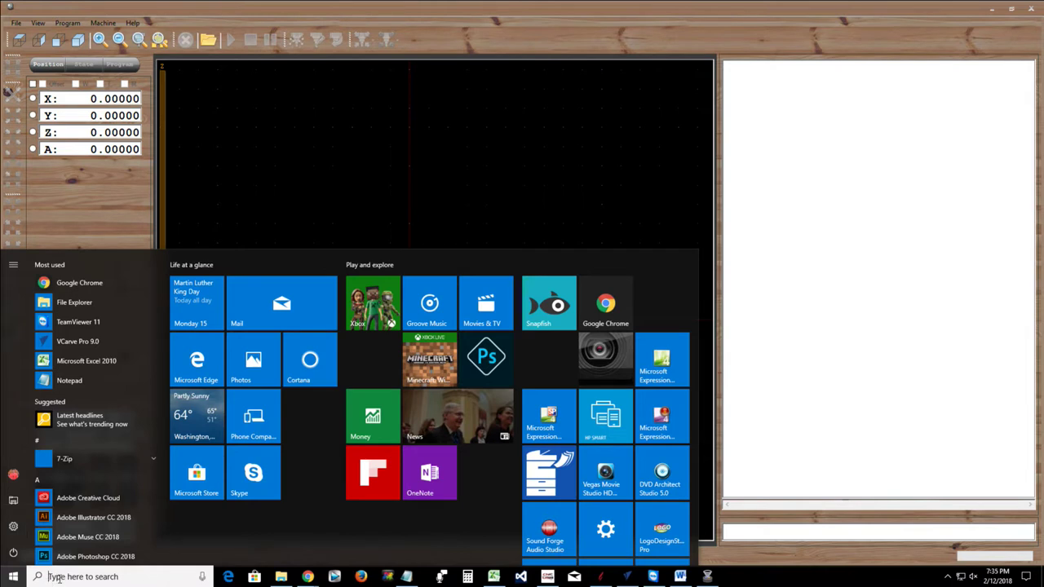
Search for 'Device' and launch Device Manager from the results
text(D)
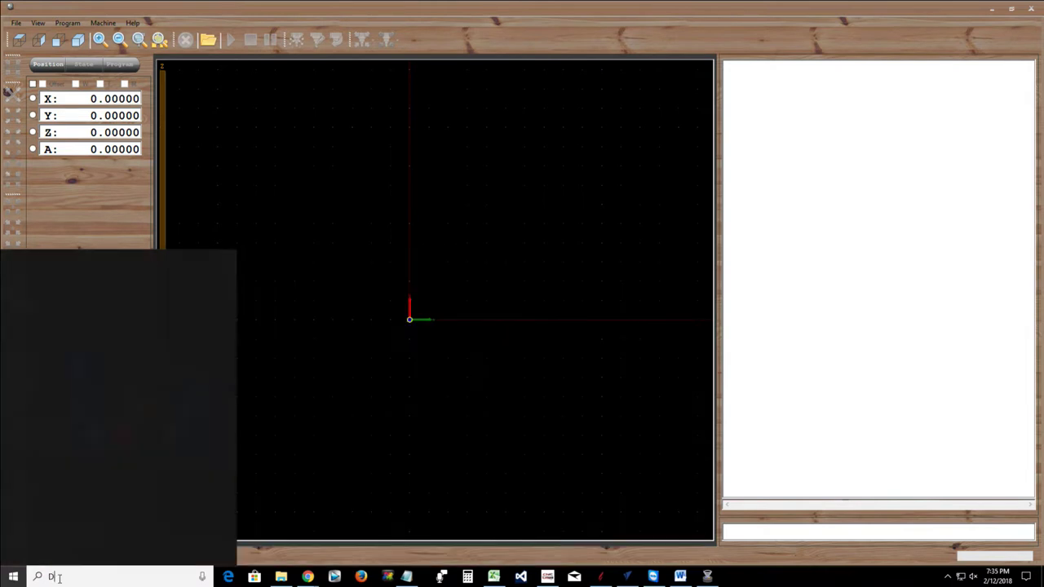
text(ev)
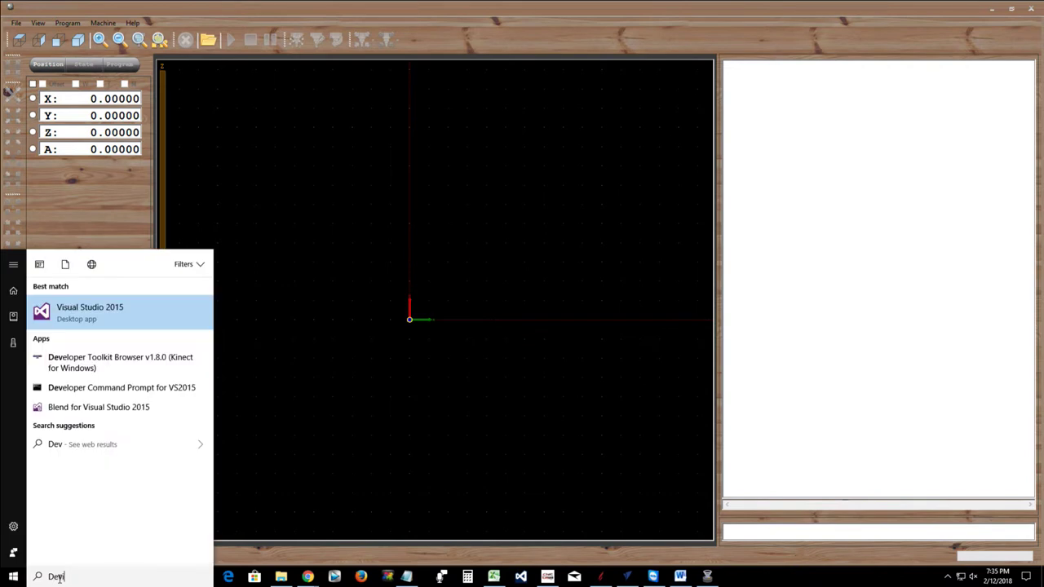
text(ice)
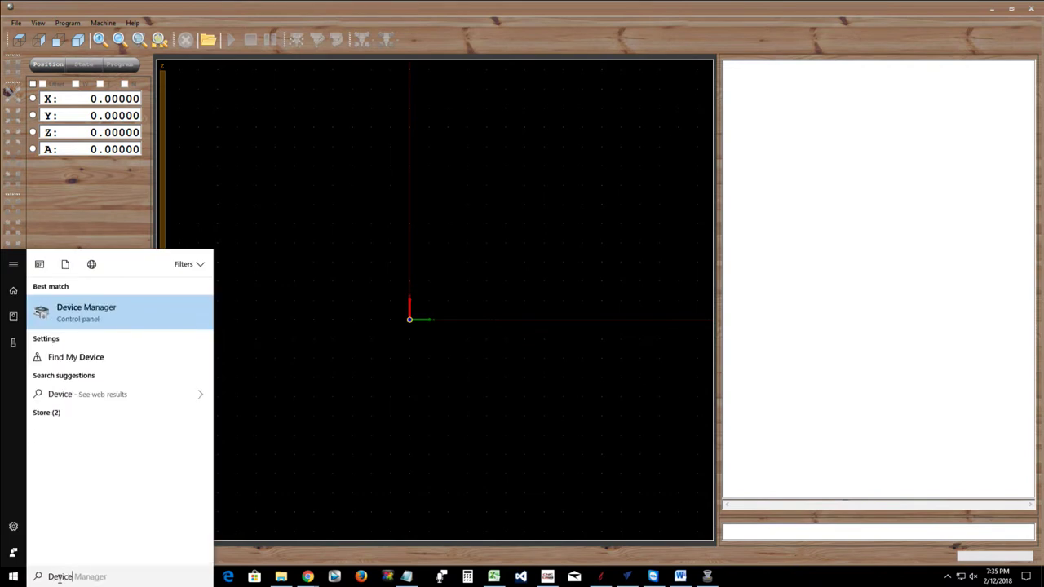
click(91, 310)
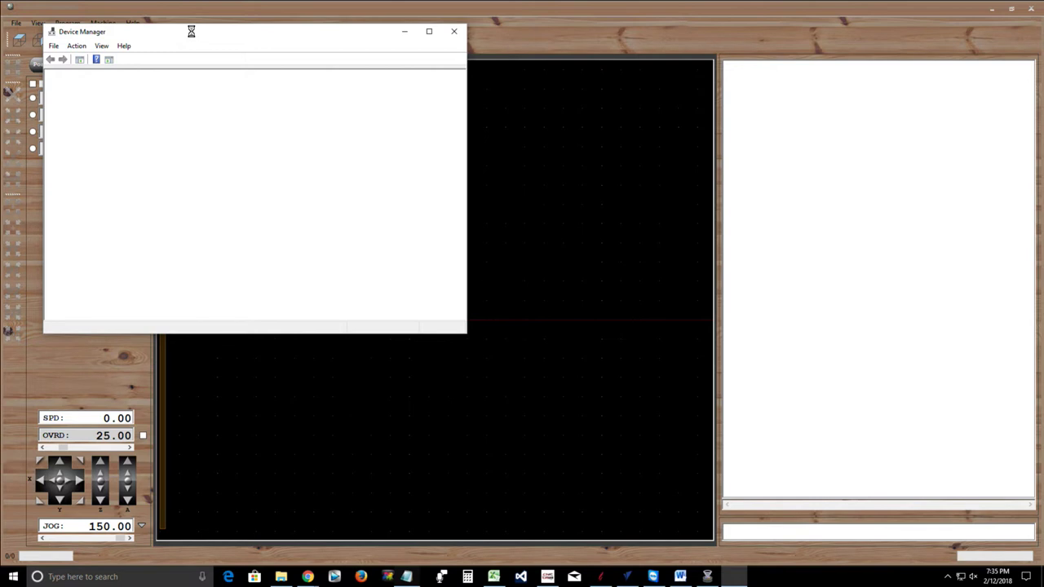
Expand Universal Serial Bus controllers, review the device list, then close Device Manager
drag(193, 36, 407, 52)
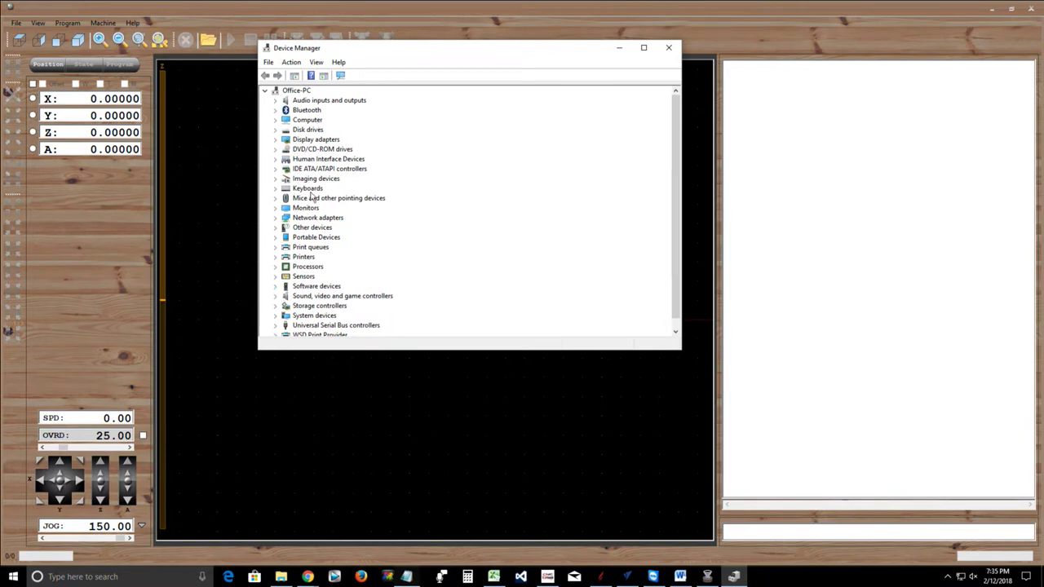
scroll(319, 205, down, 1)
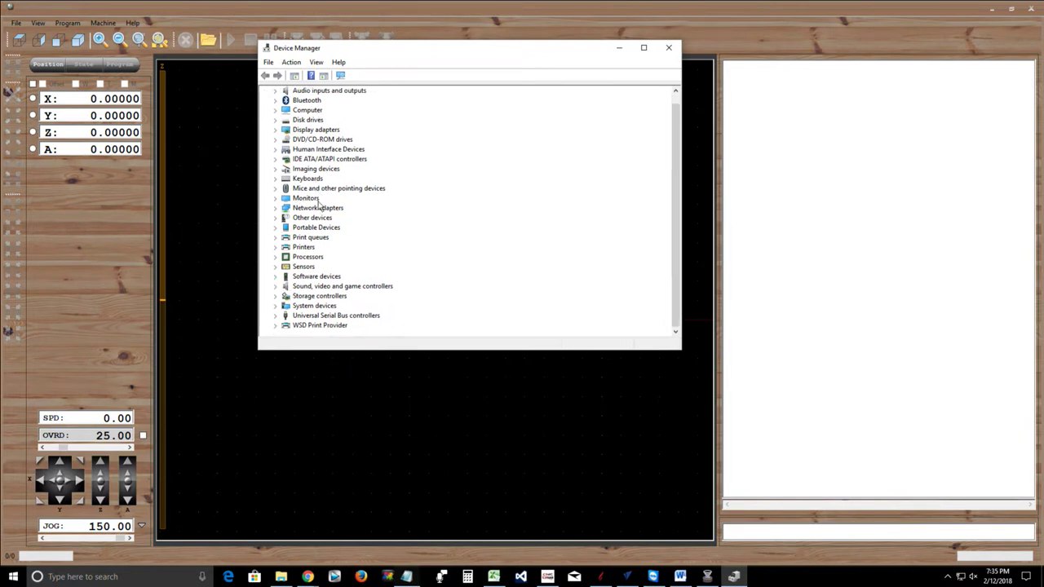
click(275, 315)
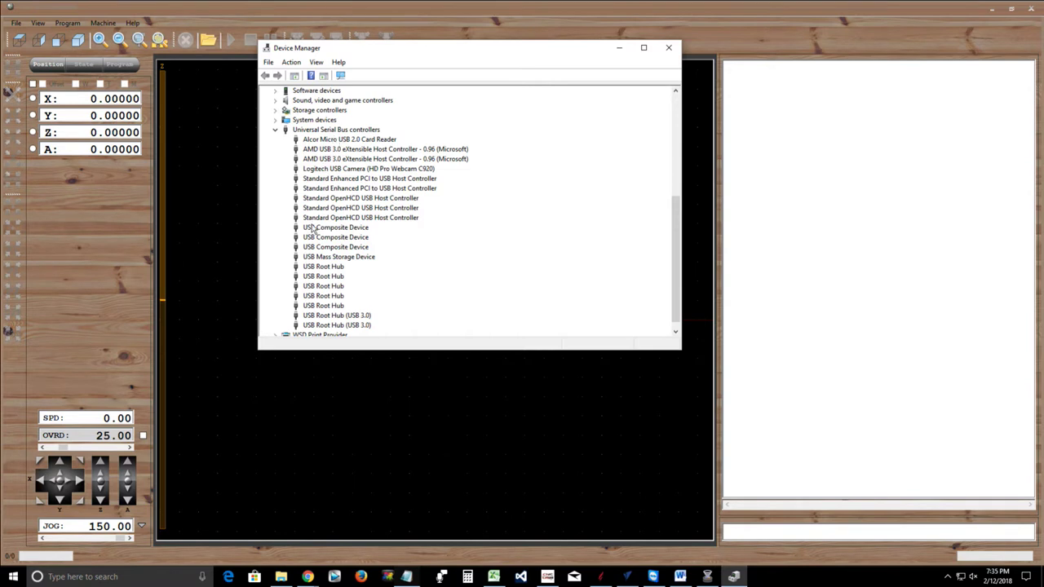
scroll(314, 232, up, 6)
scroll(315, 238, up, 1)
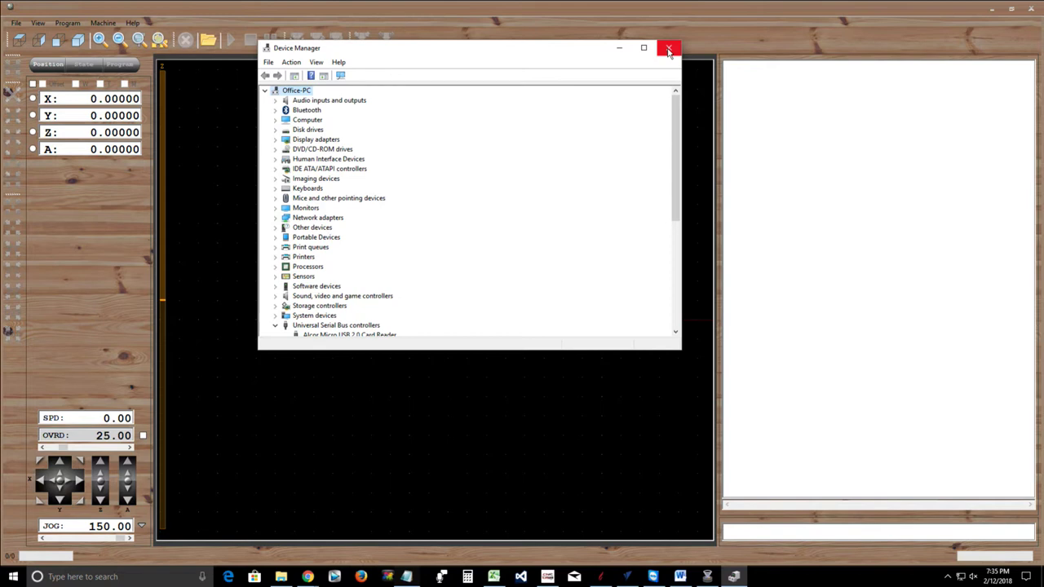
click(669, 49)
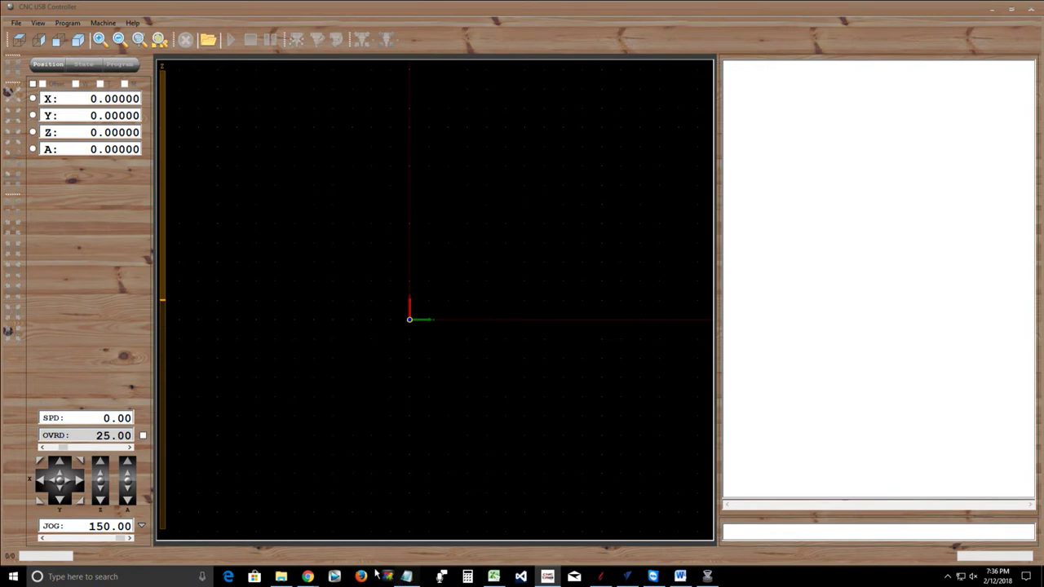
mouse_move(314, 570)
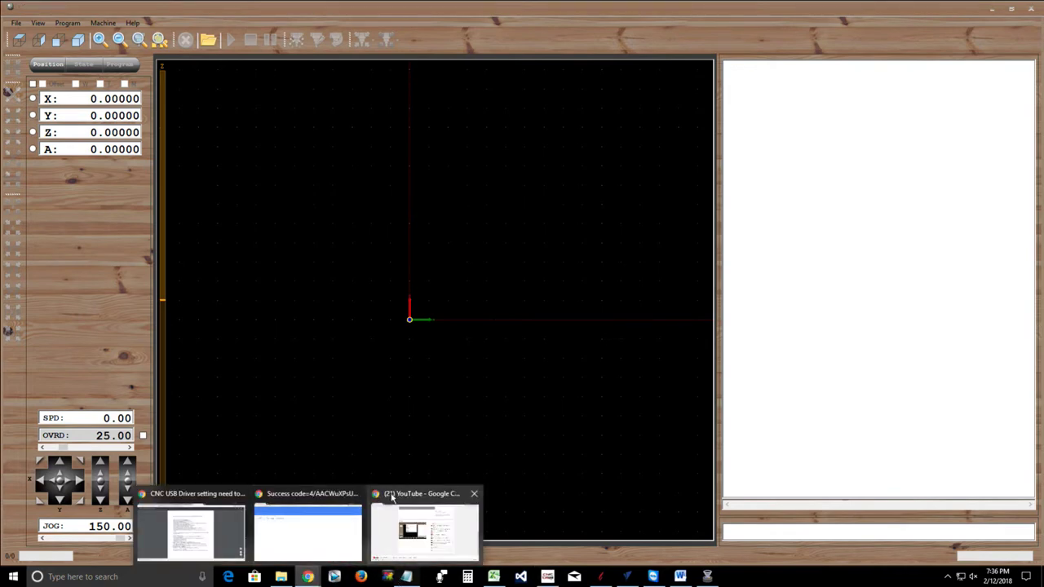
mouse_move(283, 501)
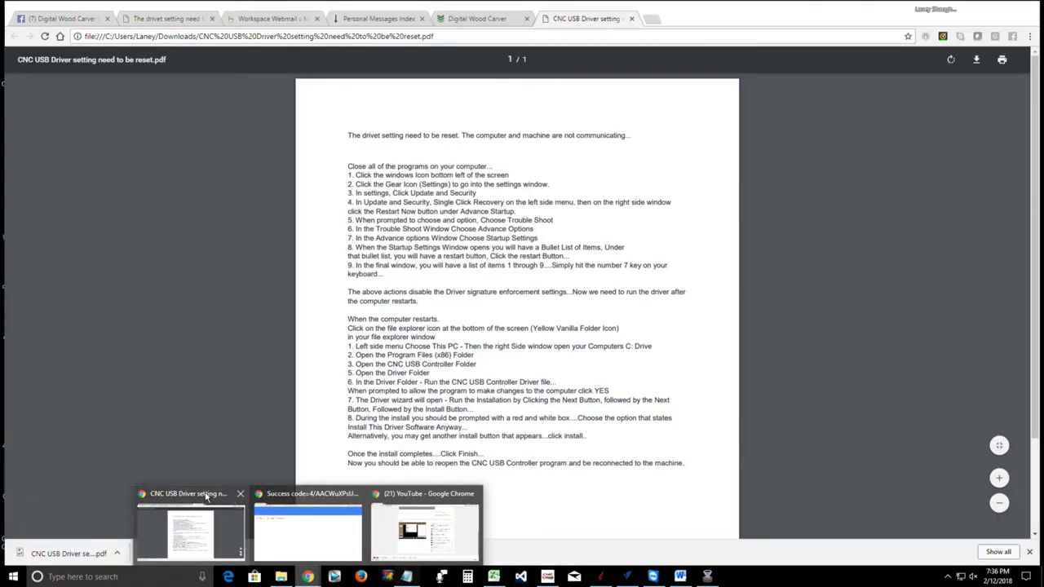
click(204, 555)
click(650, 20)
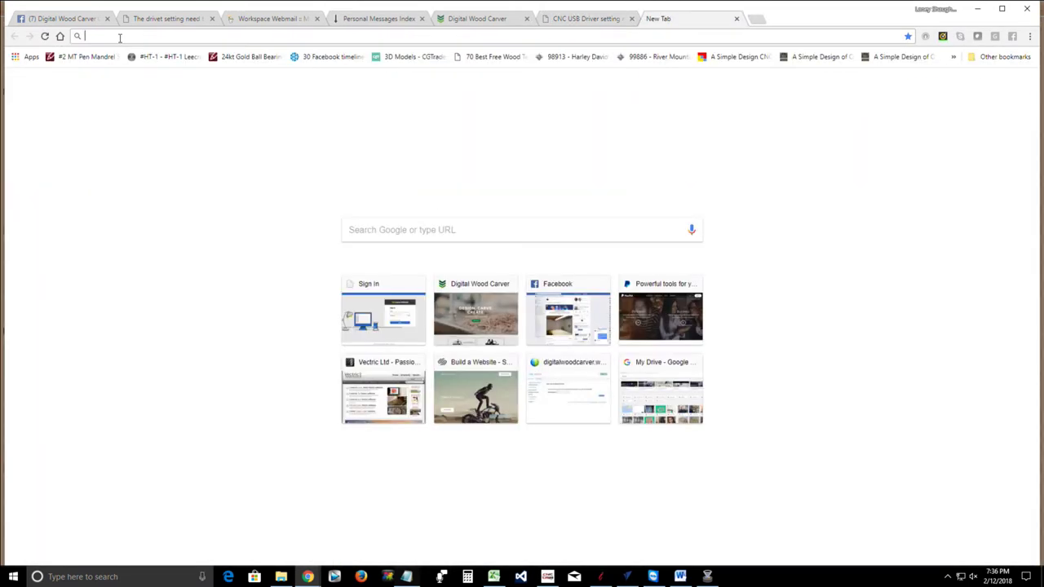
text(www.)
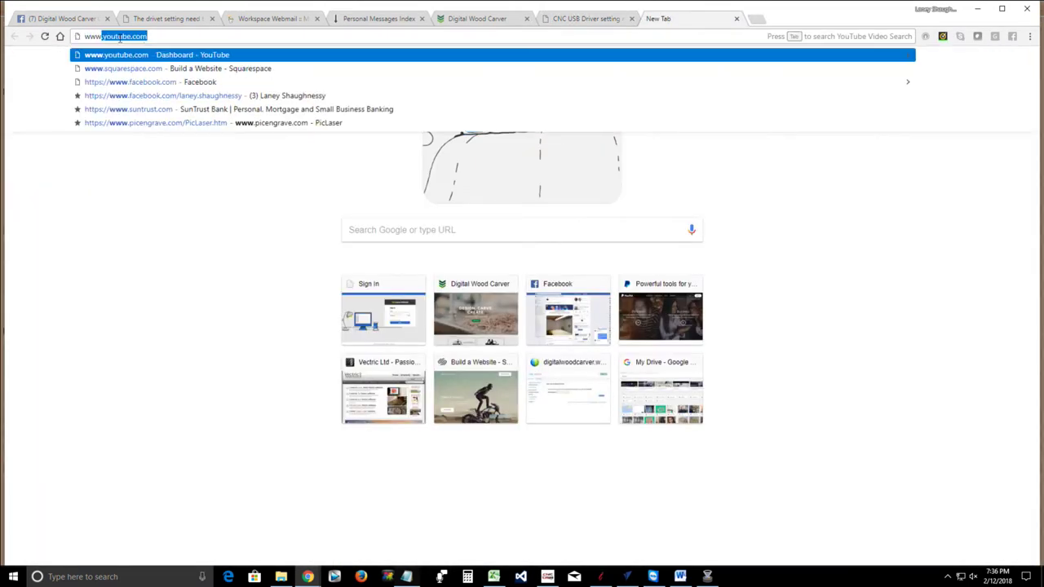
text(planet-cnc)
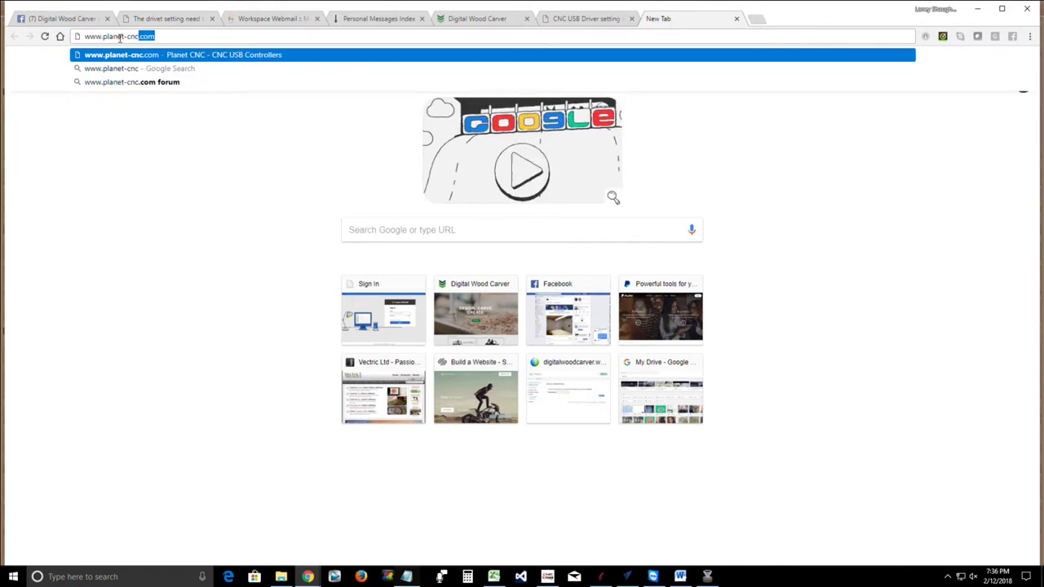
text(.com)
key(Return)
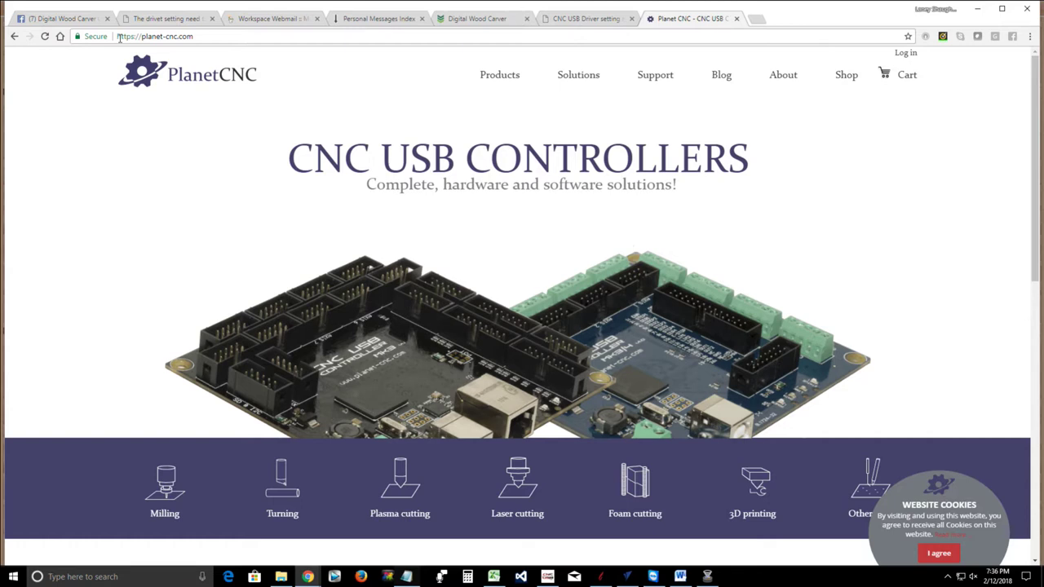
Download PlanetCNC Driver from the Products > Software page and open PlanetCNC_Driver.zip
mouse_move(500, 80)
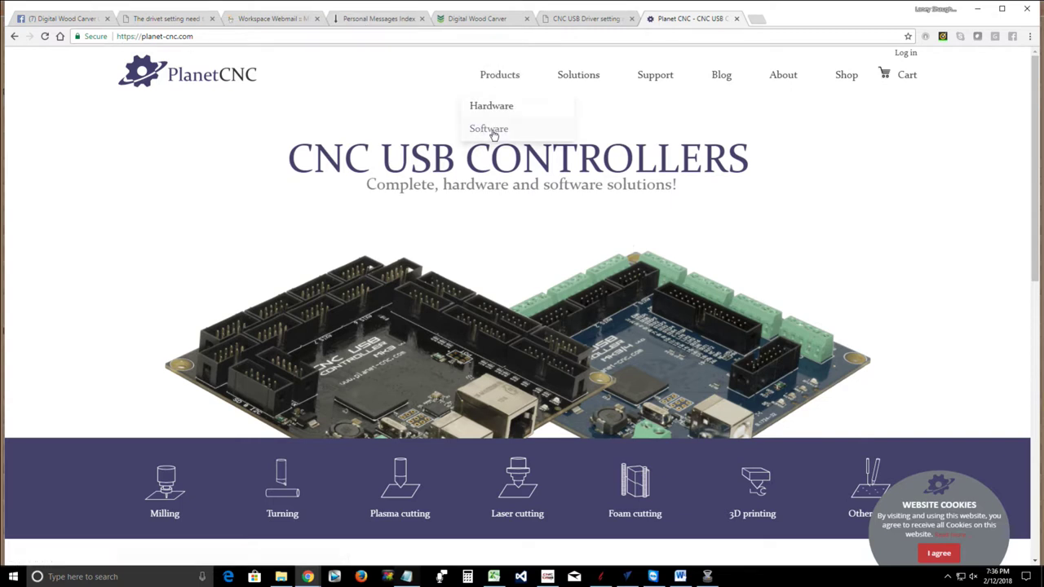
click(493, 133)
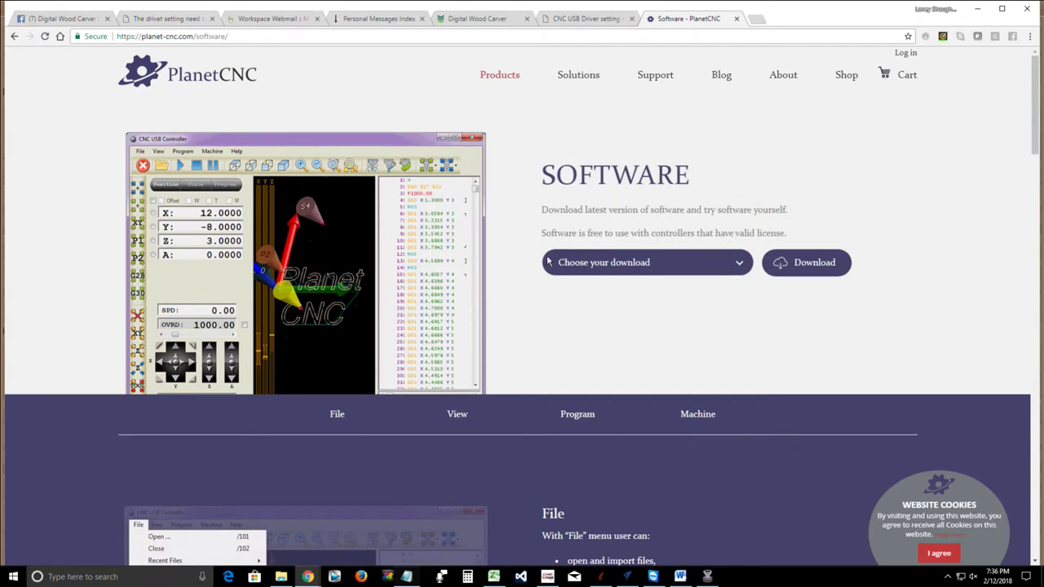
click(739, 266)
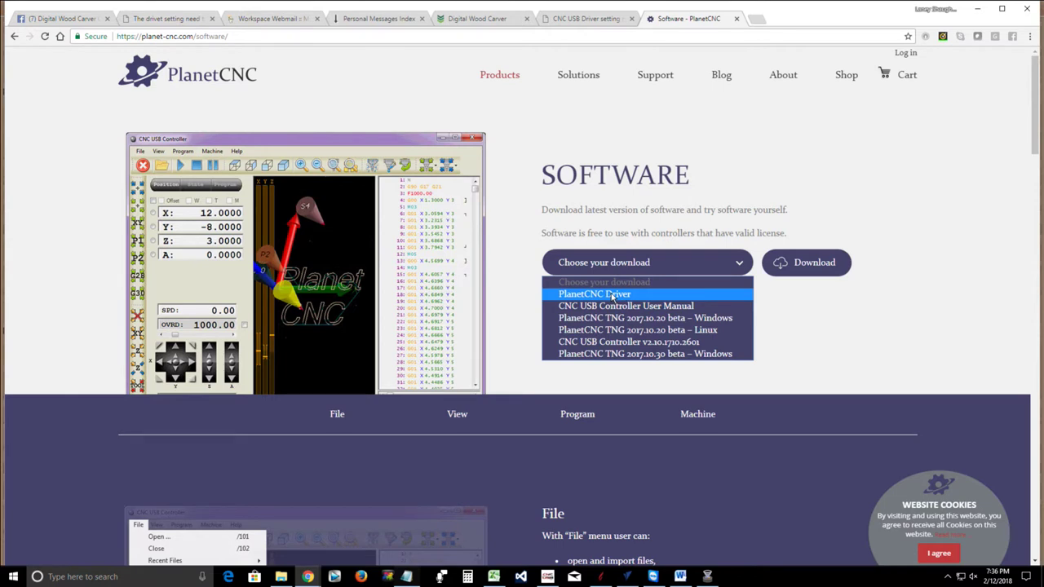
click(613, 294)
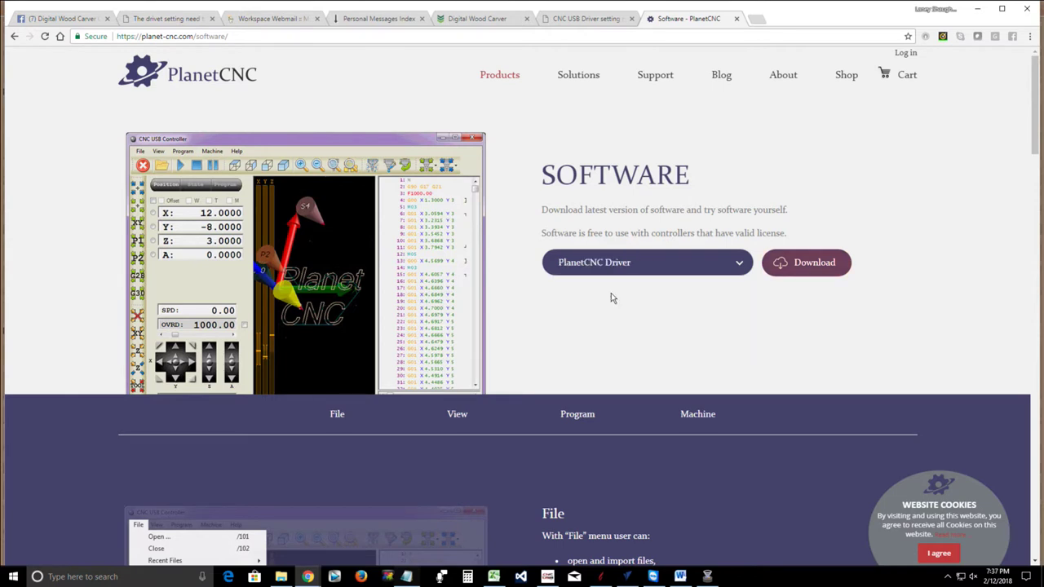
click(826, 280)
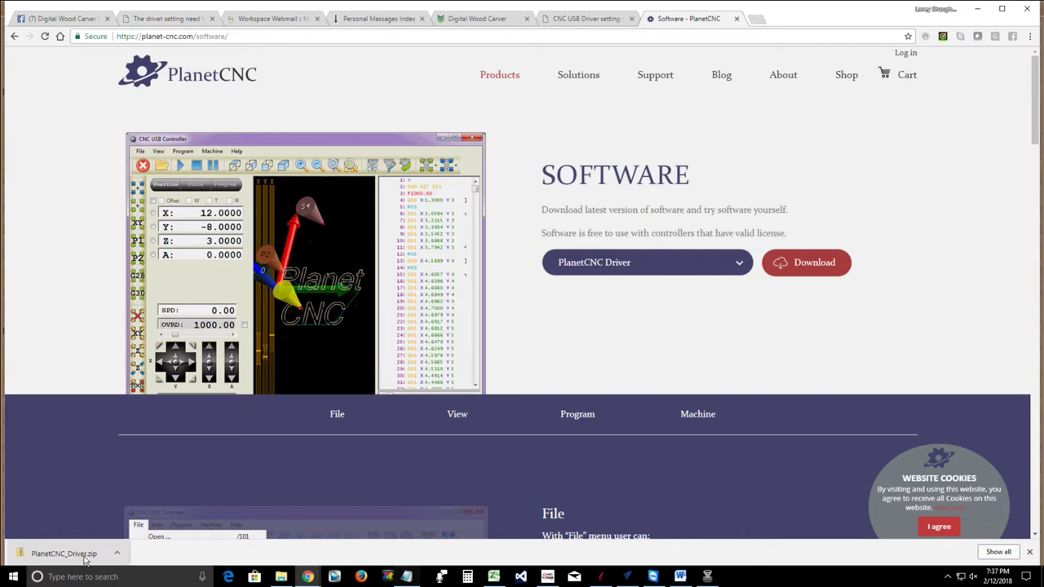
click(84, 558)
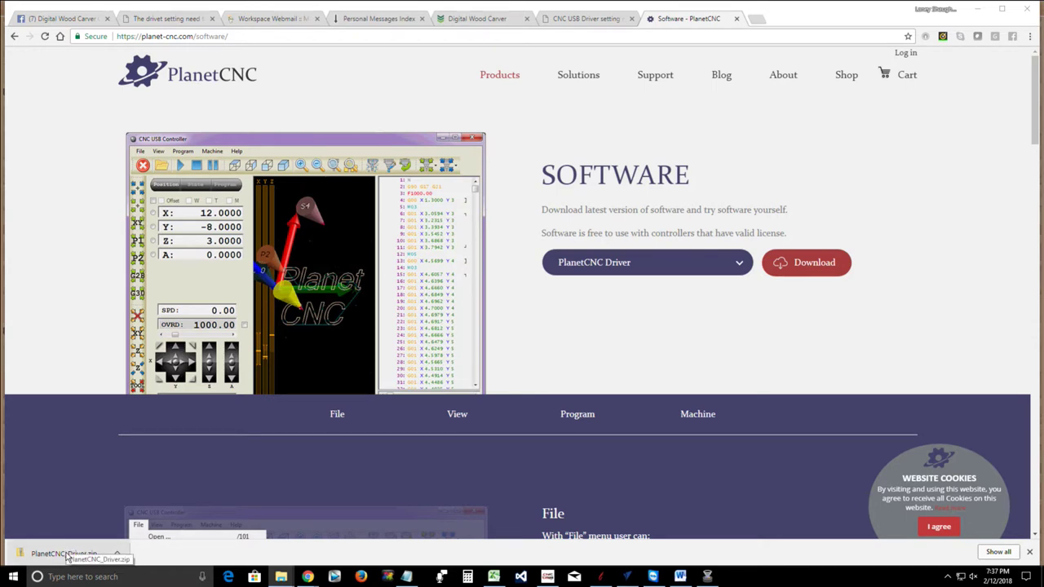
click(68, 556)
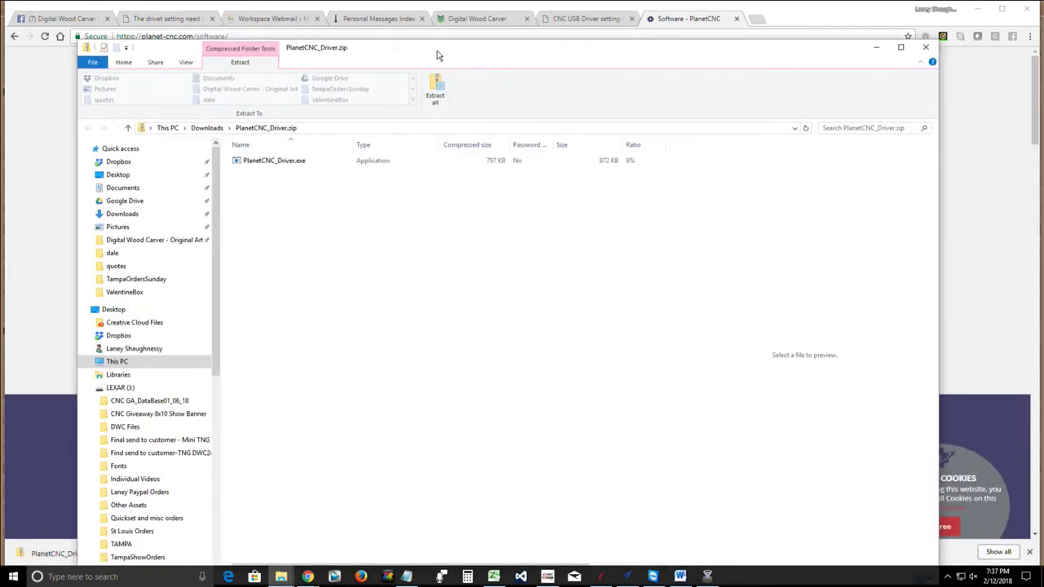
Extract all of PlanetCNC_Driver.zip into the default Downloads\PlanetCNC_Driver folder
drag(436, 55, 450, 37)
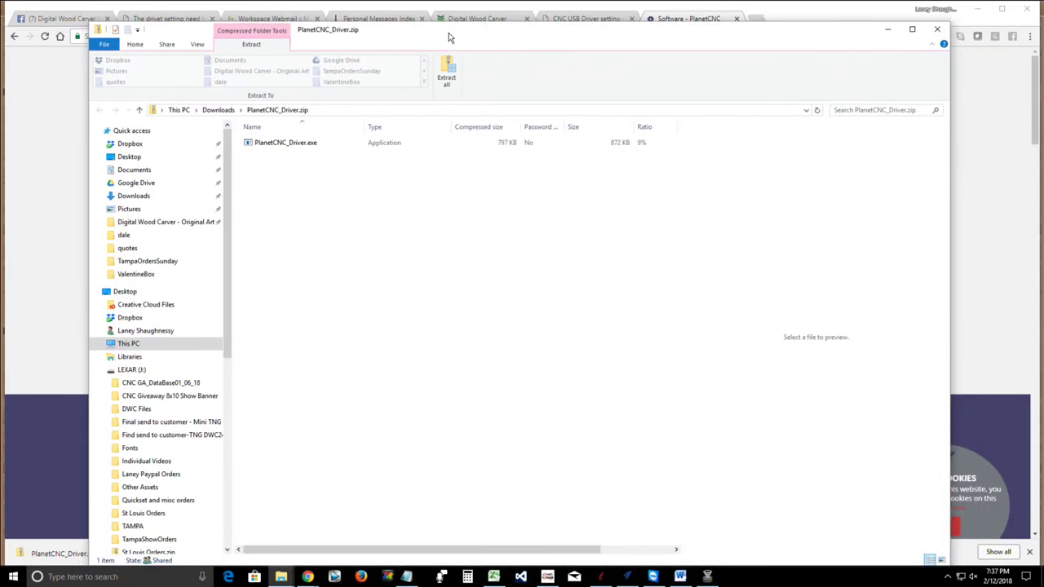
click(275, 144)
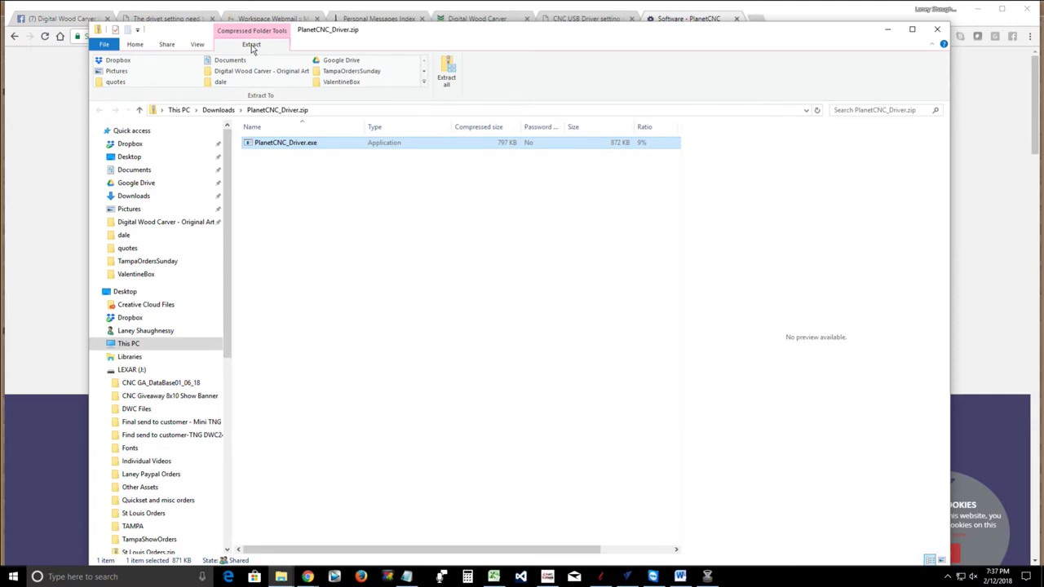
click(448, 76)
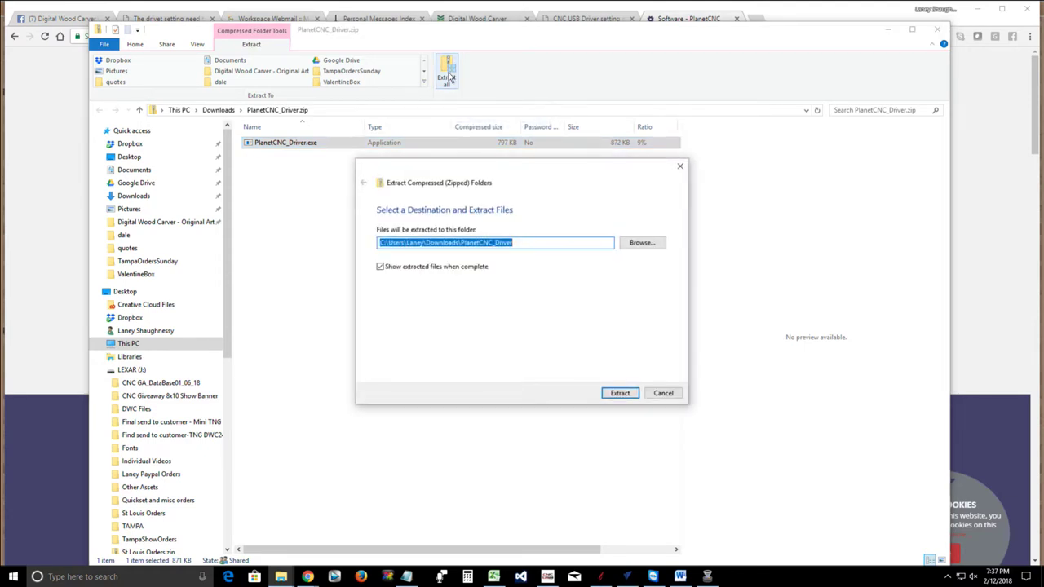
click(619, 394)
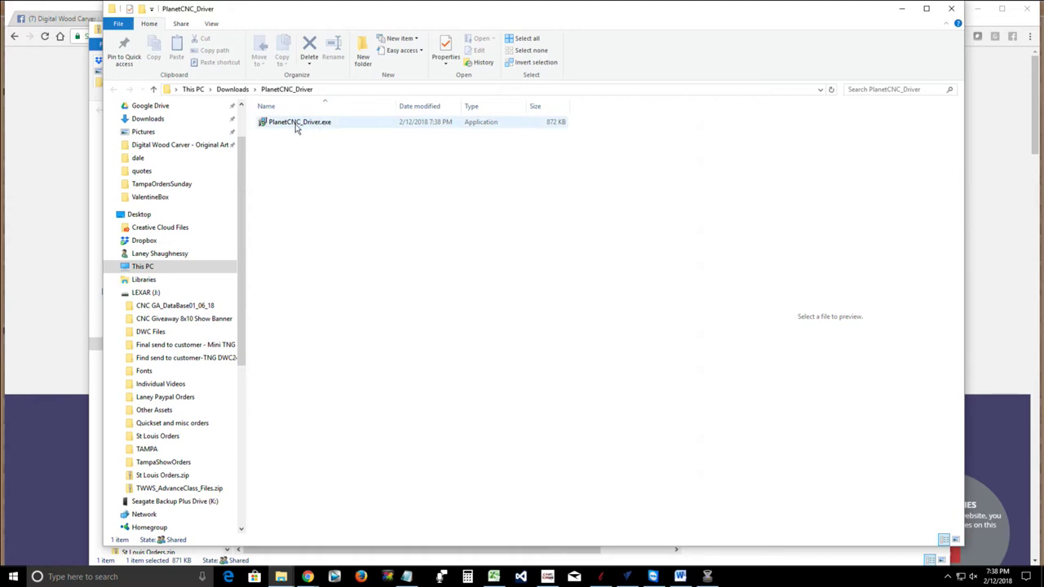
Run PlanetCNC_Driver.exe from the extracted folder to reach the setup's Ready to Install page
double_click(297, 124)
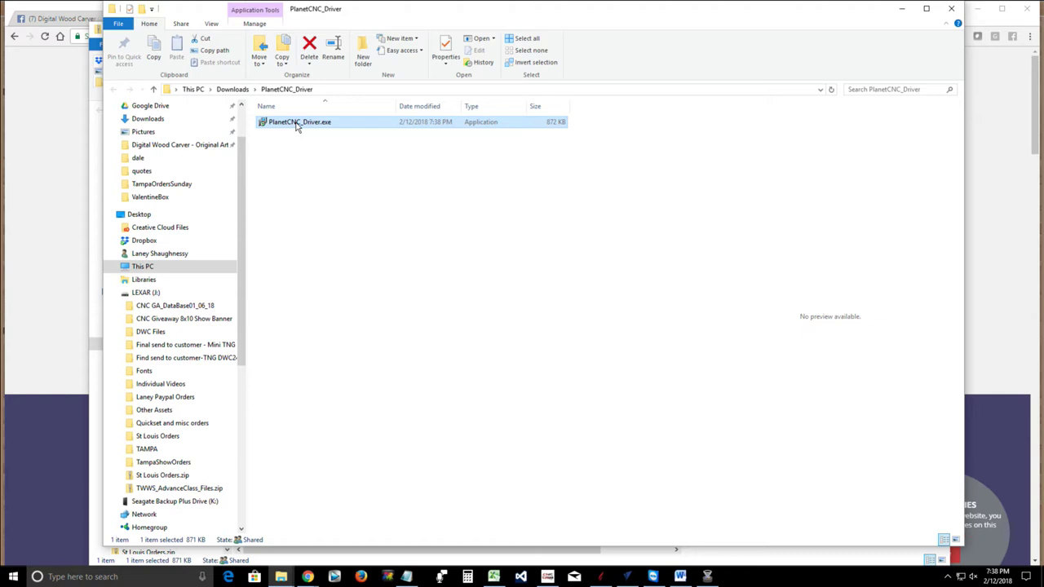
double_click(297, 123)
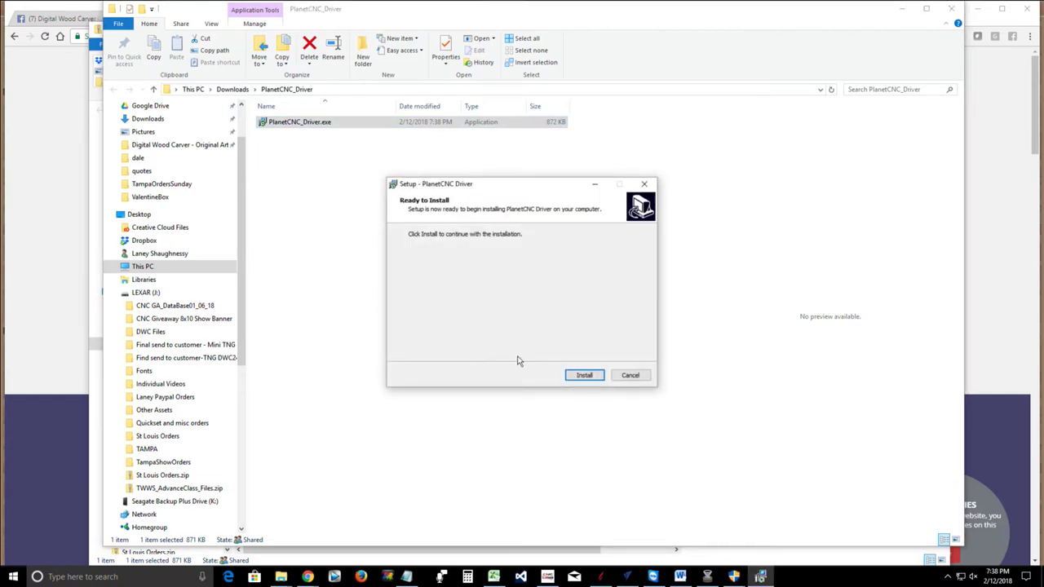
Install the PlanetCNC Driver with 'Always trust software from PlanetCNC' ticked in Windows Security
click(585, 377)
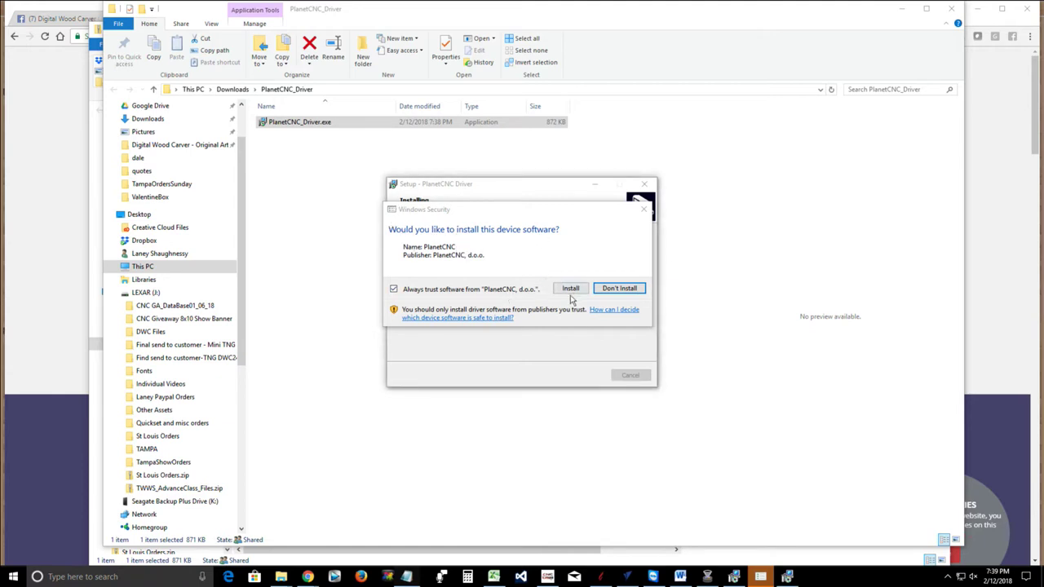
click(394, 291)
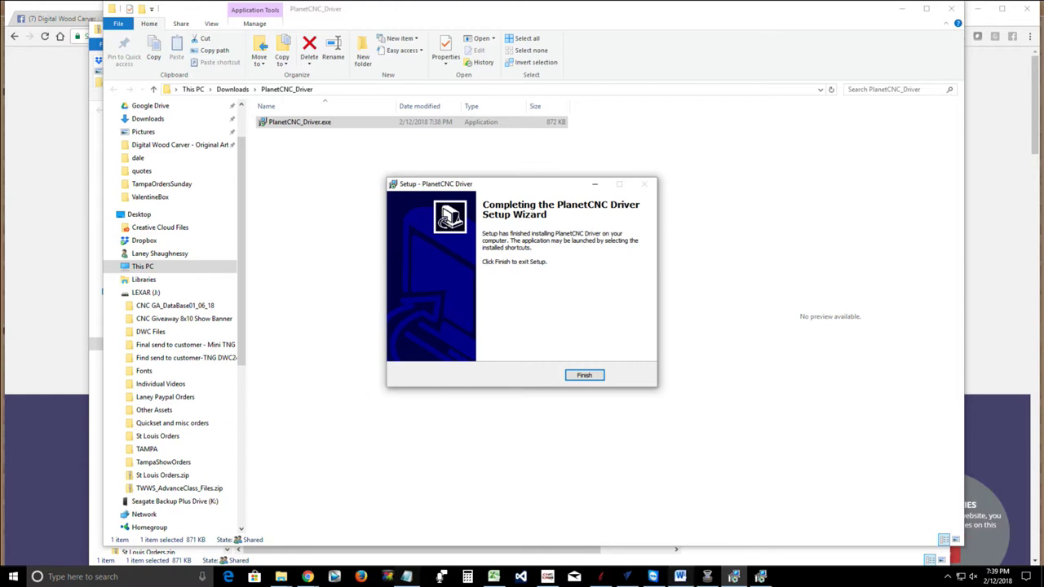
click(707, 578)
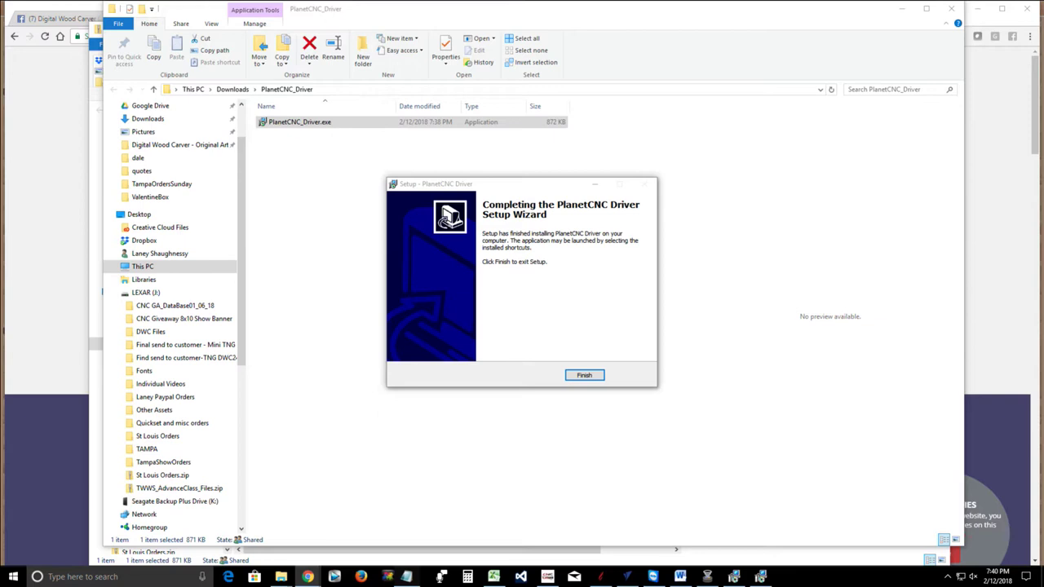
Finish the driver wizard, then cancel and exit the second Ready to Install setup
click(584, 376)
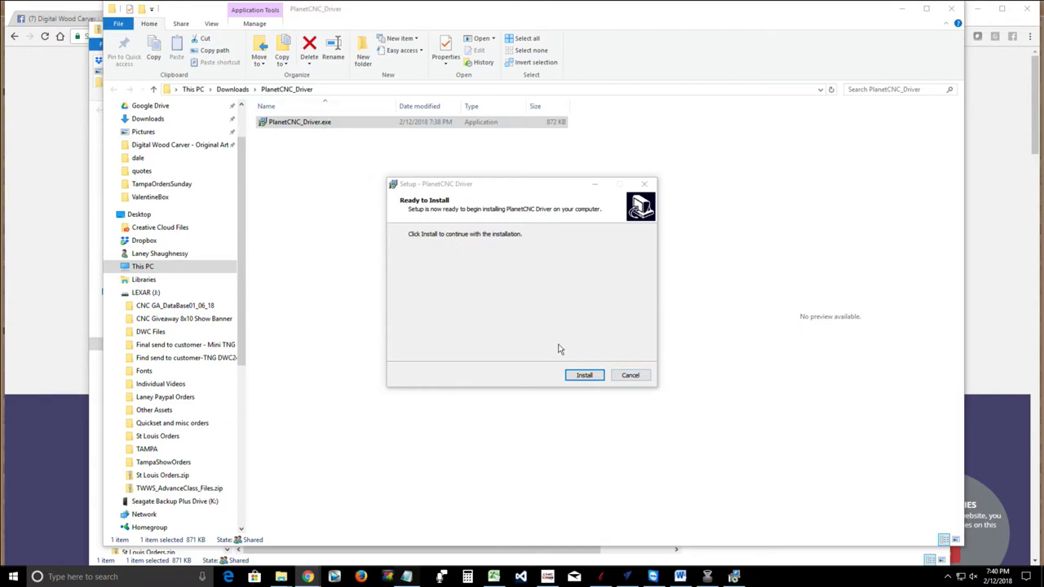
click(637, 379)
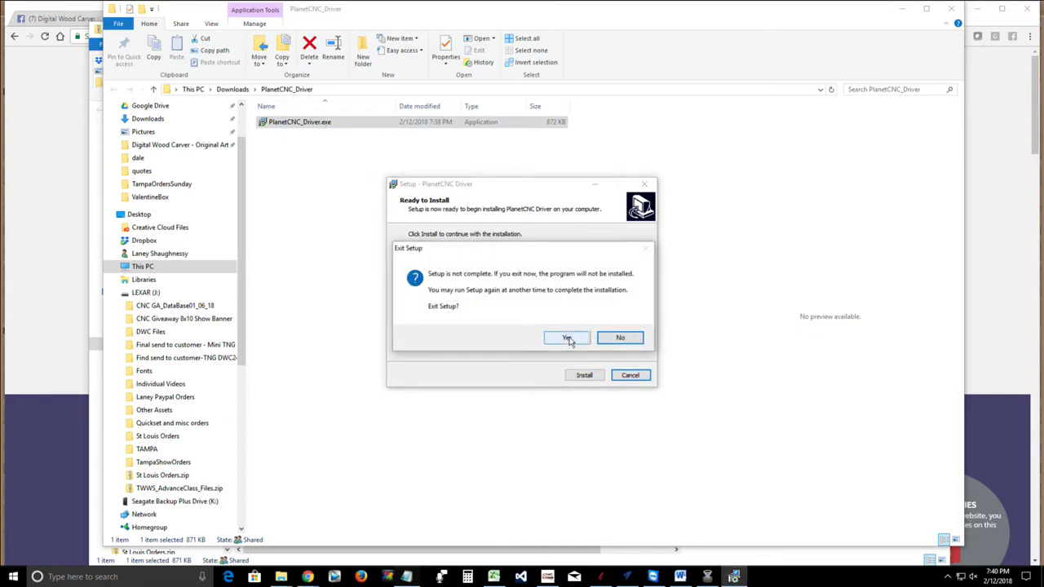
click(571, 340)
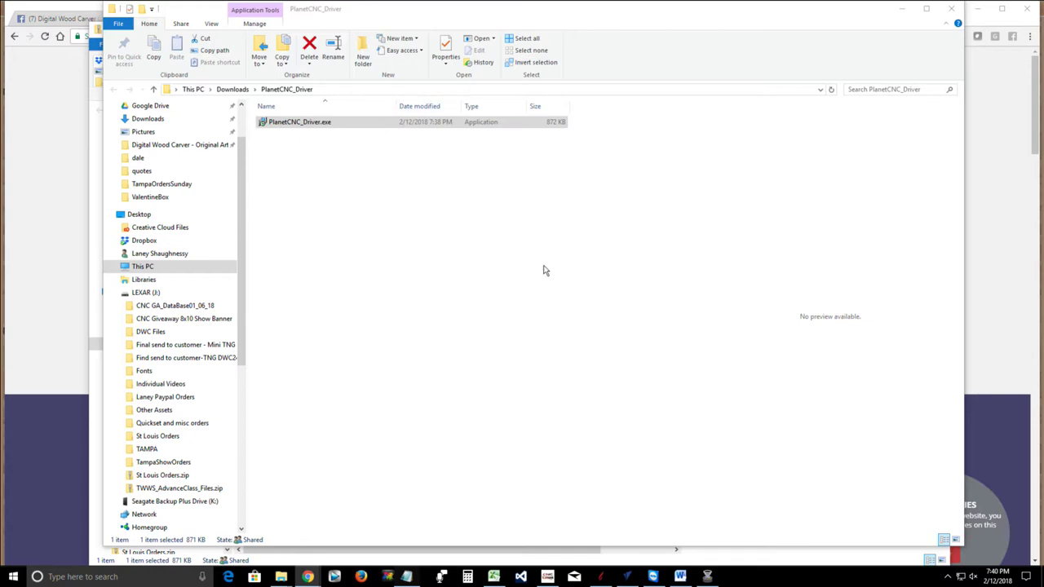
click(31, 14)
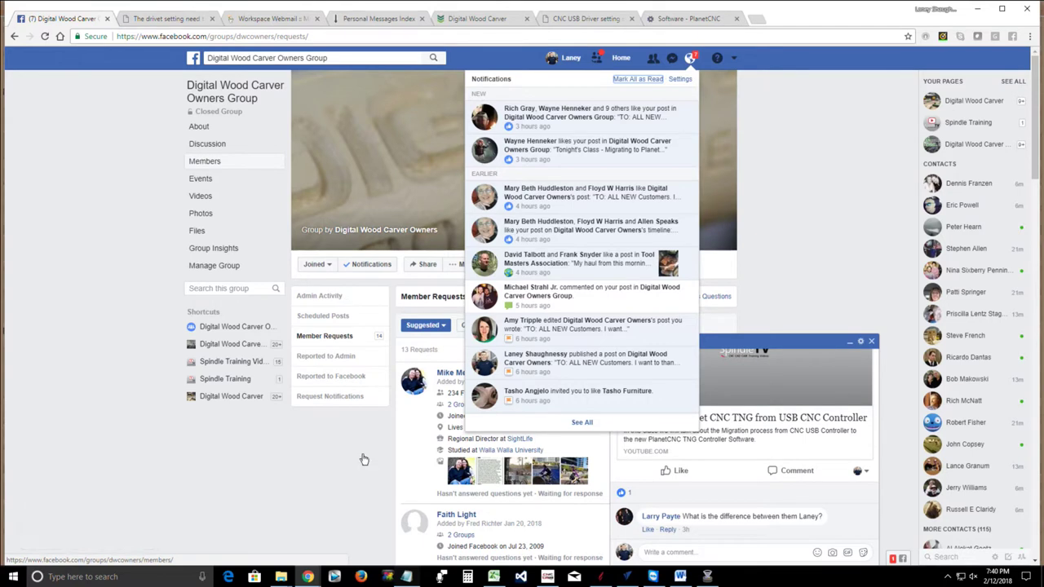
Clear the notifications list and Your Post panel, and go to the group's Discussion page
mouse_move(214, 119)
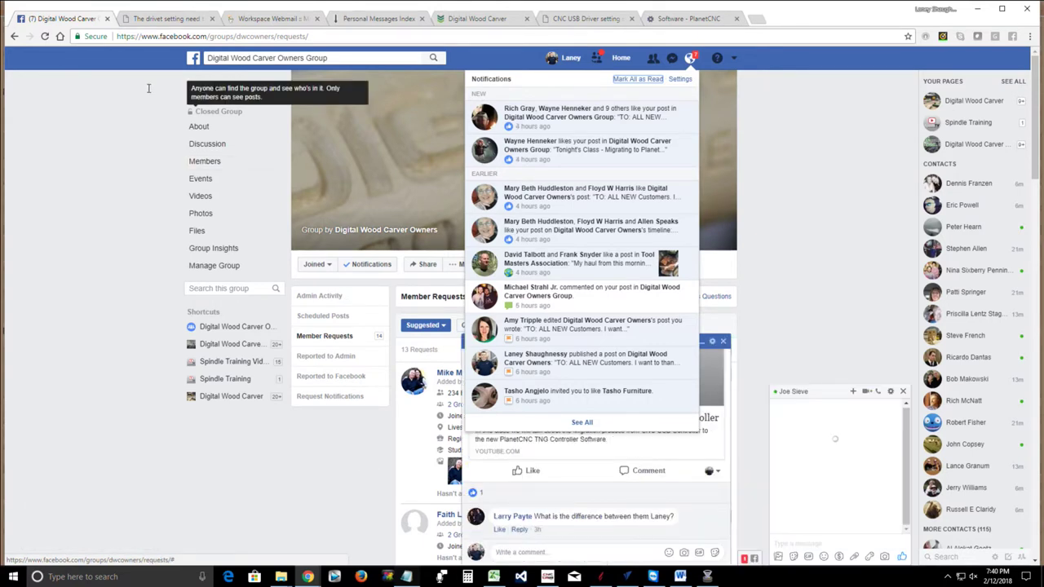
click(690, 58)
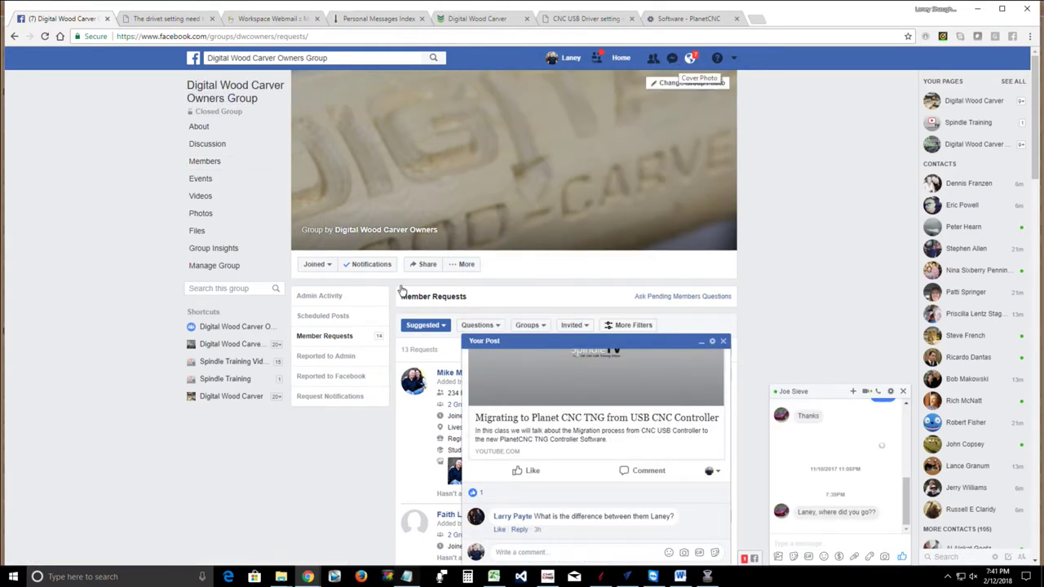
click(723, 342)
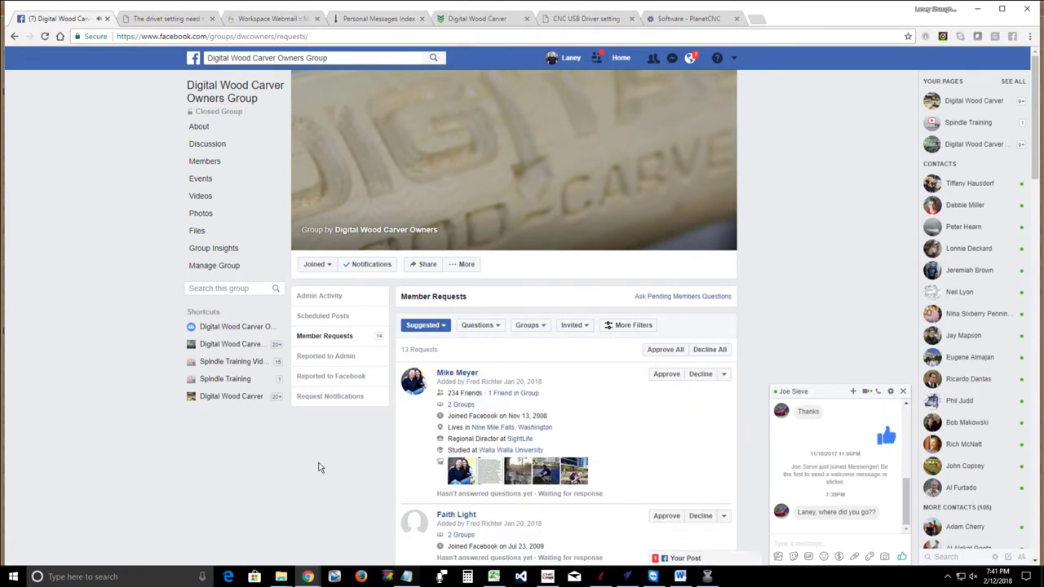
click(199, 147)
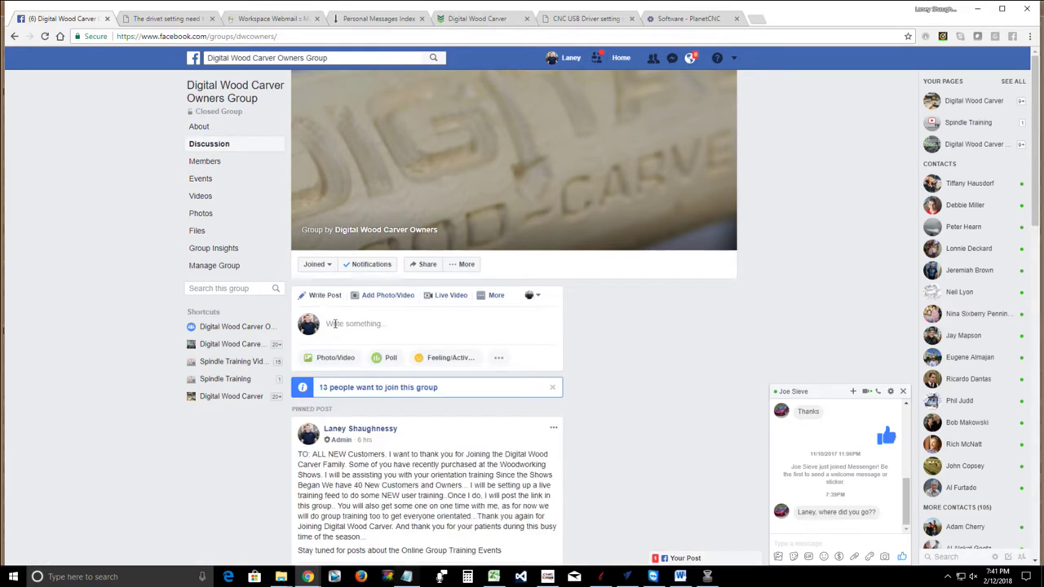
Post the YouTube link with 'Hey Everyone Join Us at the new stream. the first go around was wcancelled.'
click(335, 323)
right_click(334, 324)
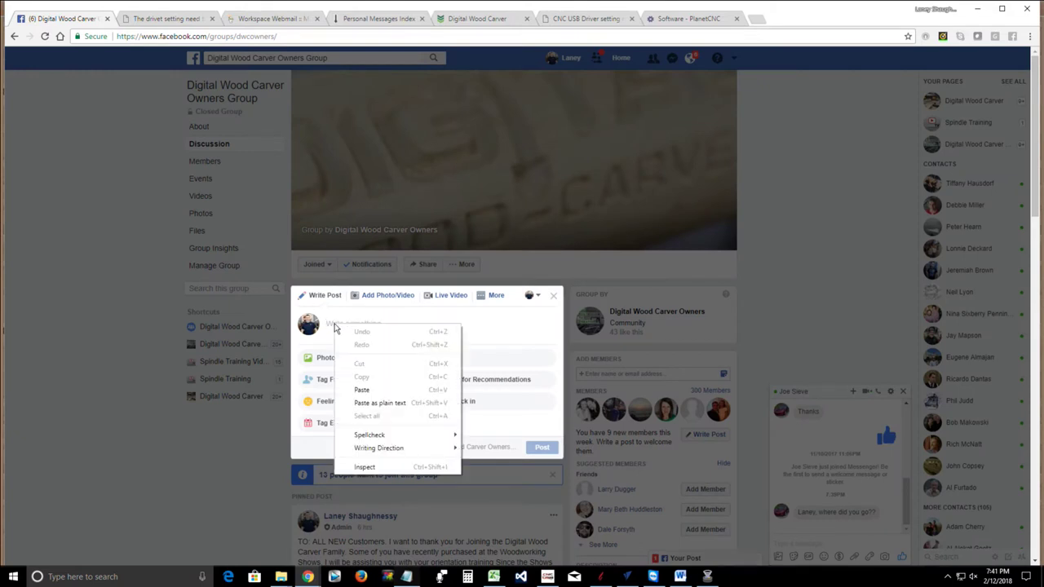
click(358, 389)
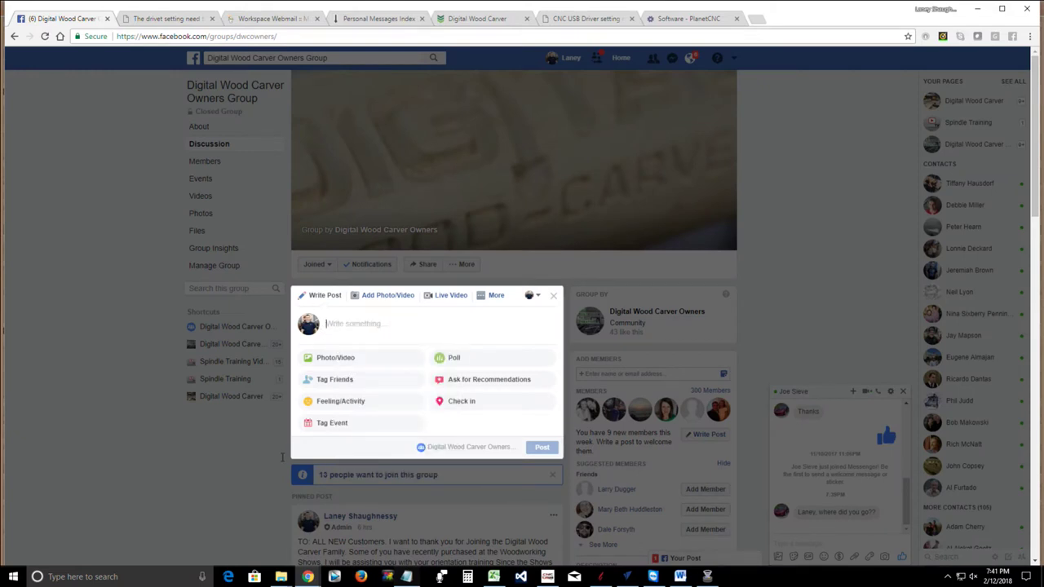
text(https://www.youtube.com/watch?v=9klj9sNU9F0)
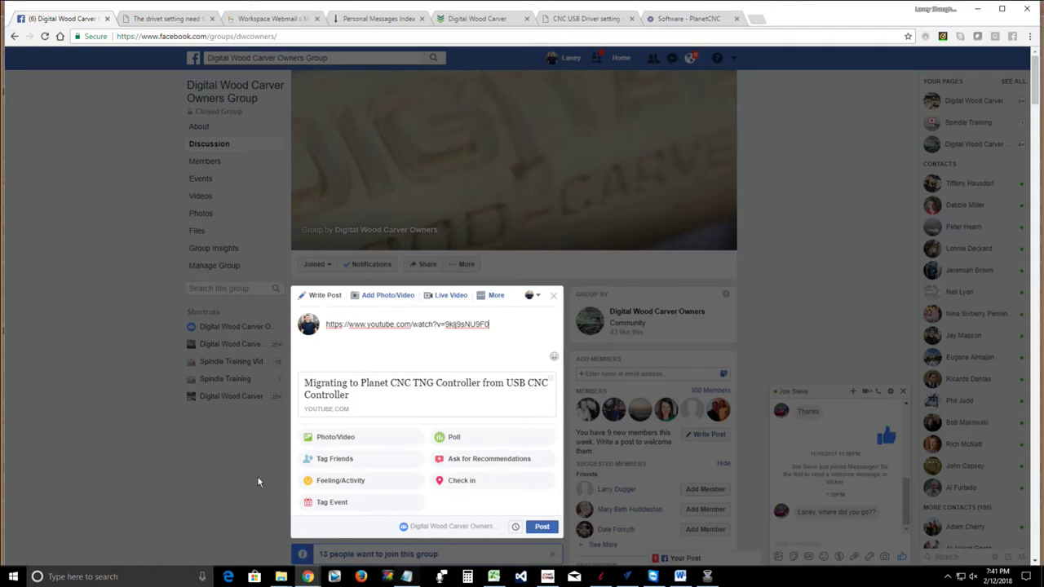
text(Hey Everyone Join Us at the new )
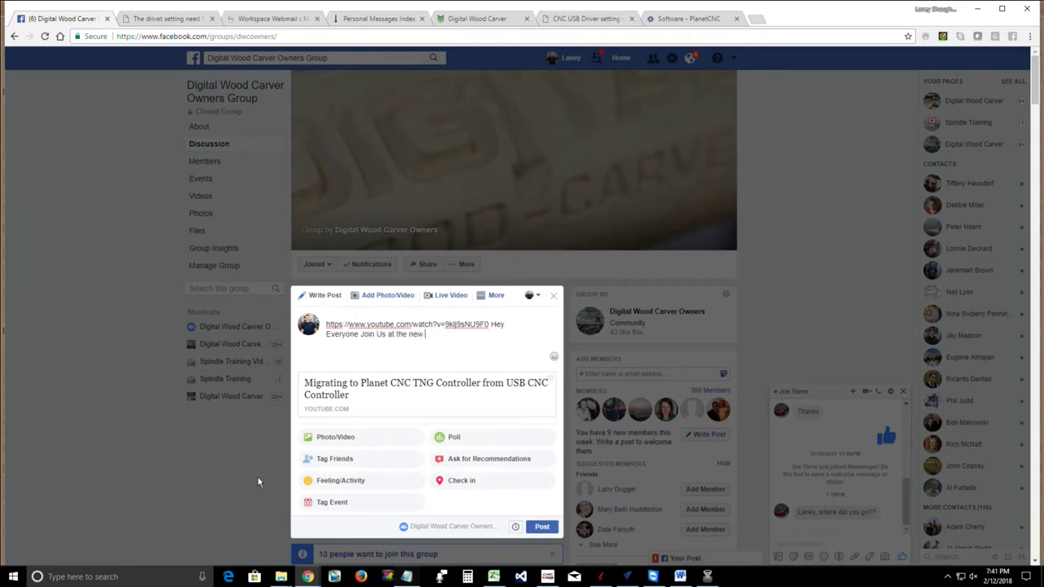
text(stream. )
text(the first g)
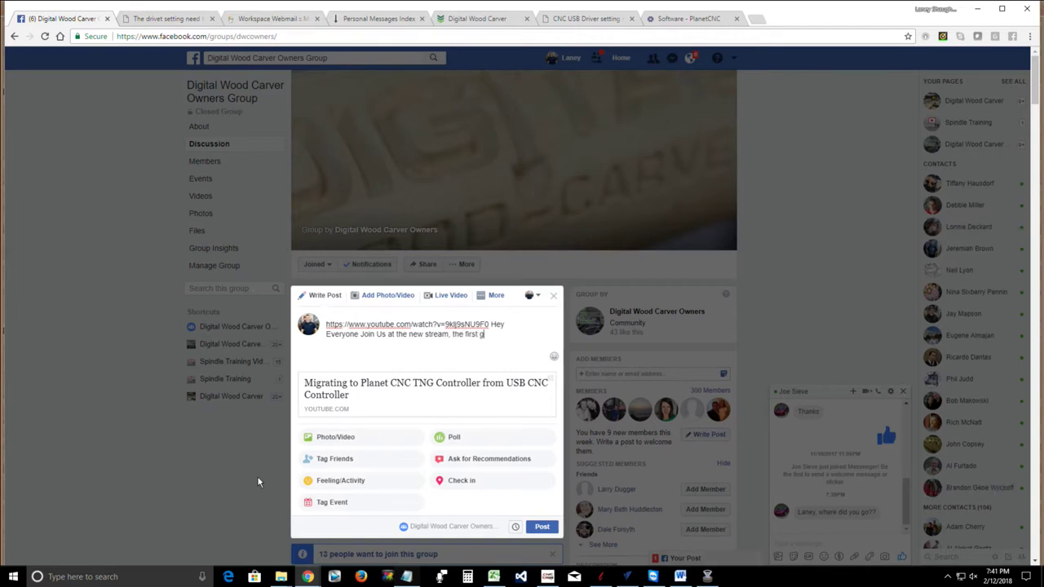
text(o around wa)
text(s )
text(w)
text(cancelled.)
key(Return)
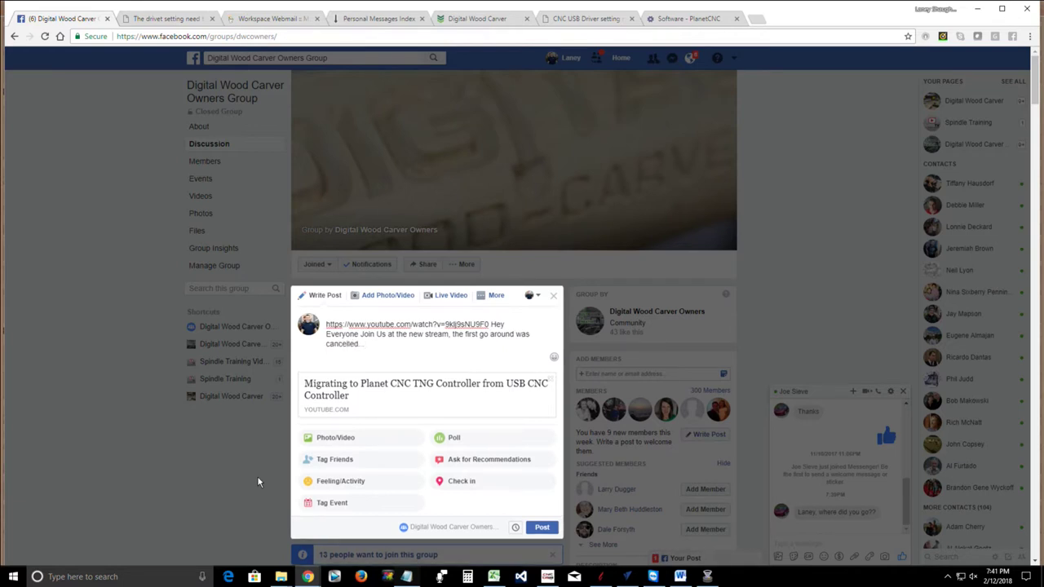
click(541, 531)
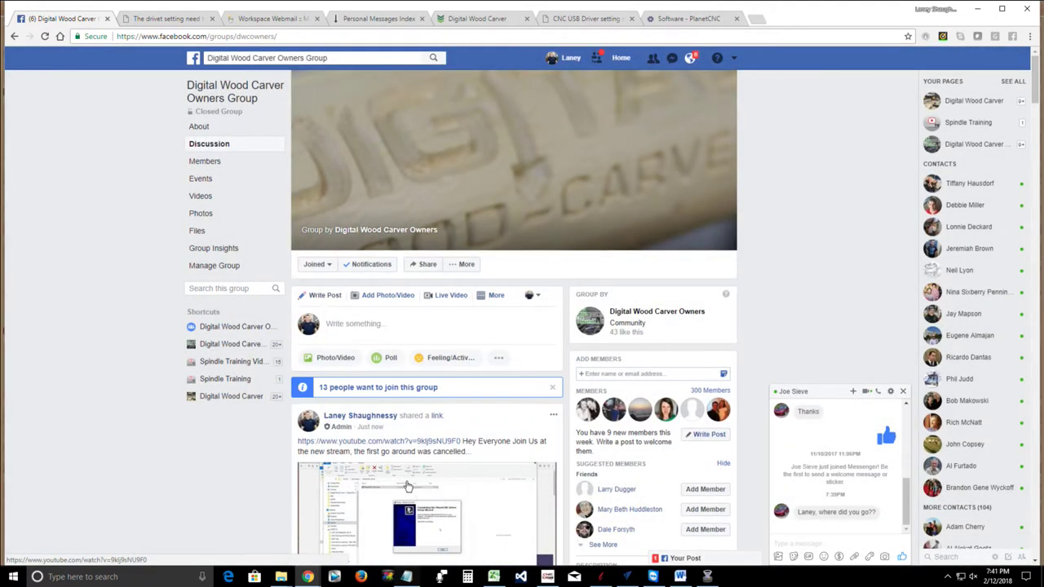
Answer the class question with the YouTube link, as both a reply and a comment
scroll(404, 489, down, 2)
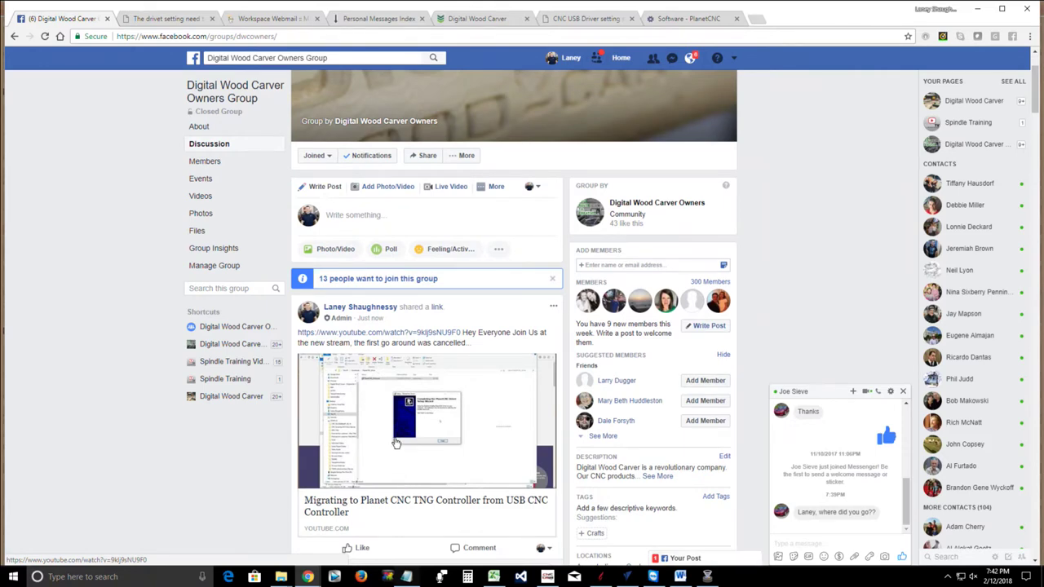
scroll(396, 443, down, 4)
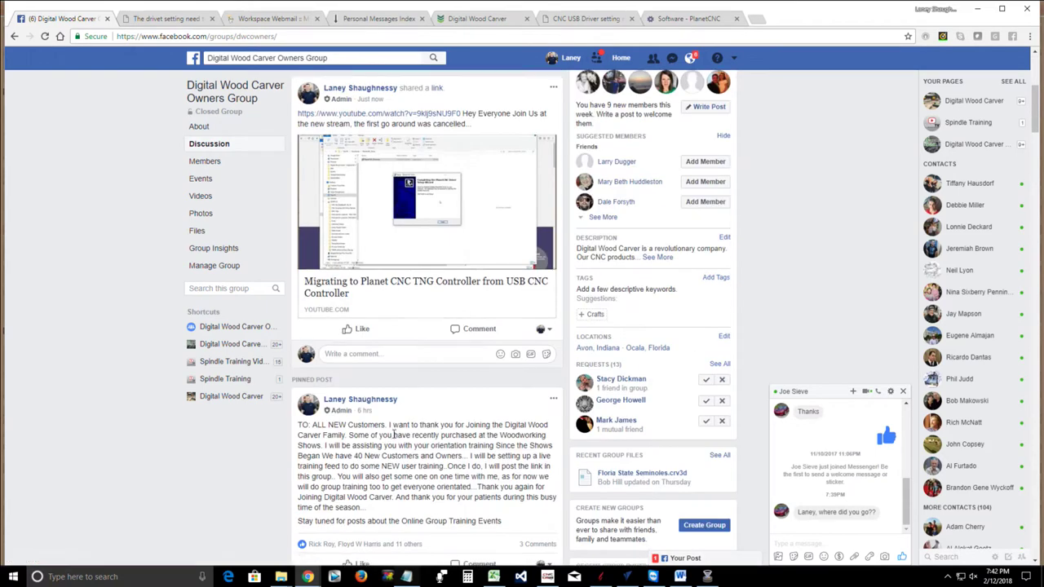
scroll(395, 439, down, 8)
scroll(394, 439, down, 4)
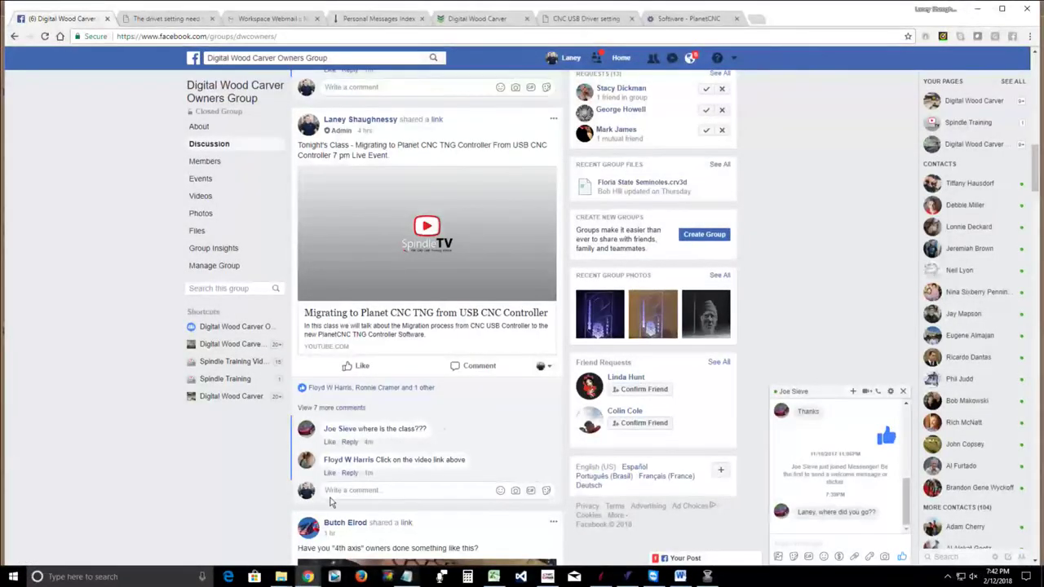
click(330, 492)
right_click(330, 492)
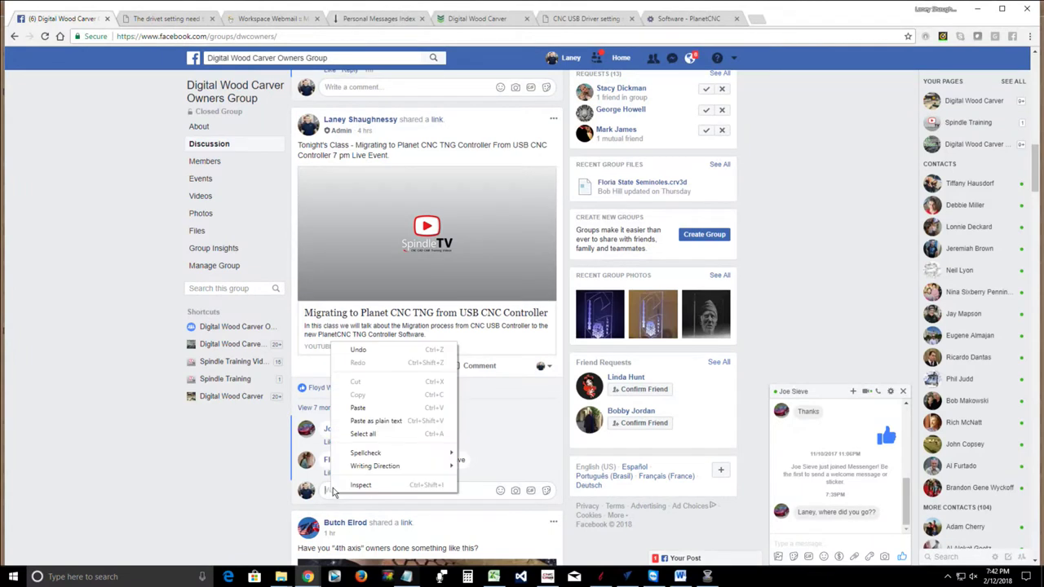
click(351, 403)
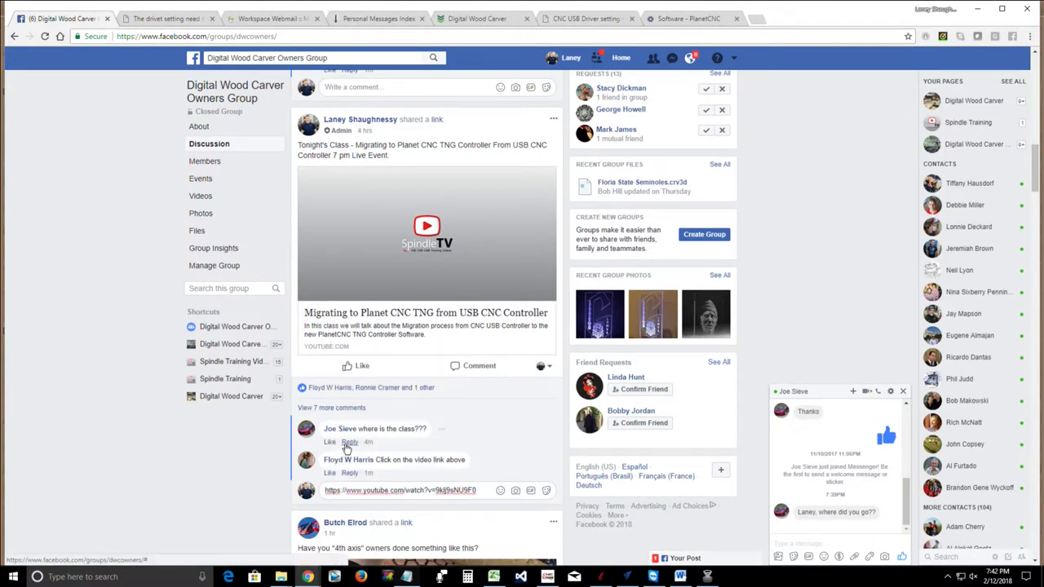
click(348, 443)
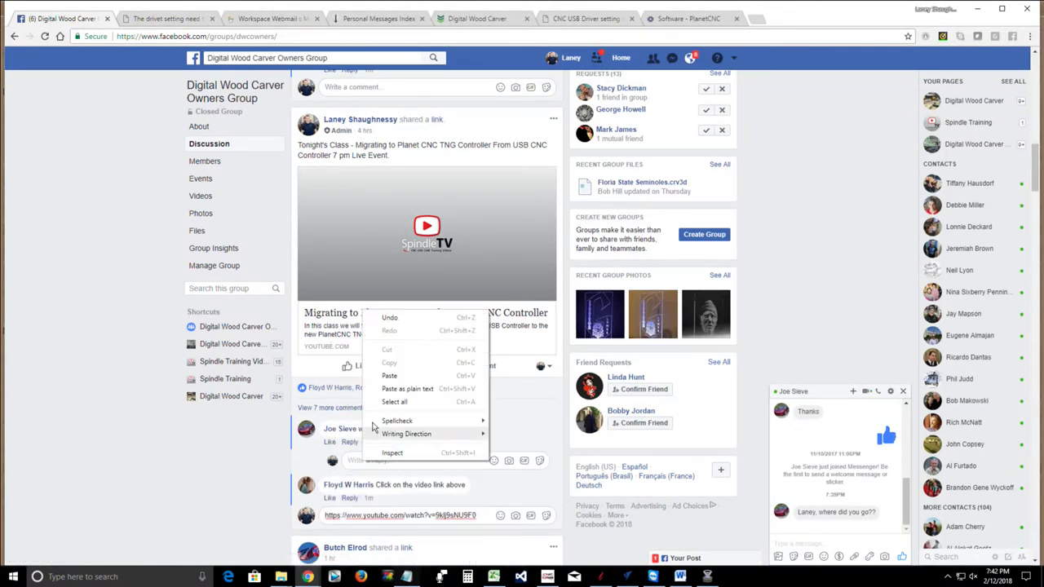
click(373, 378)
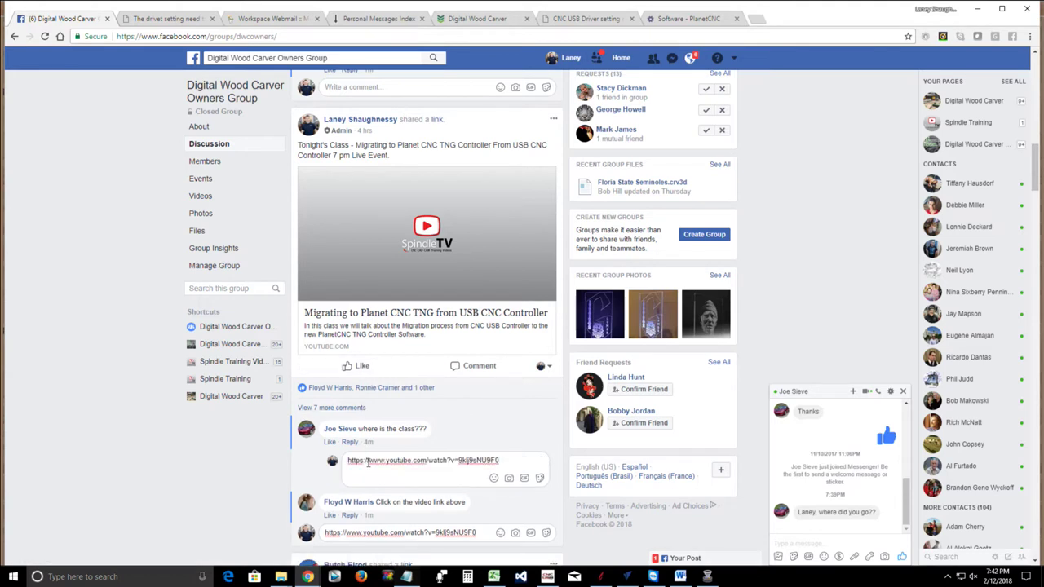
key(Return)
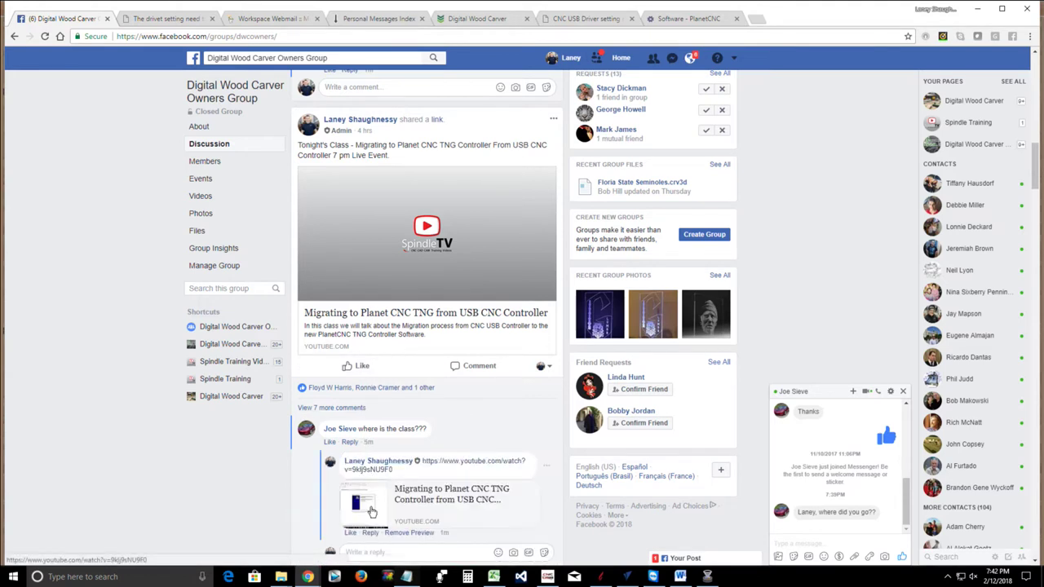
scroll(503, 452, down, 3)
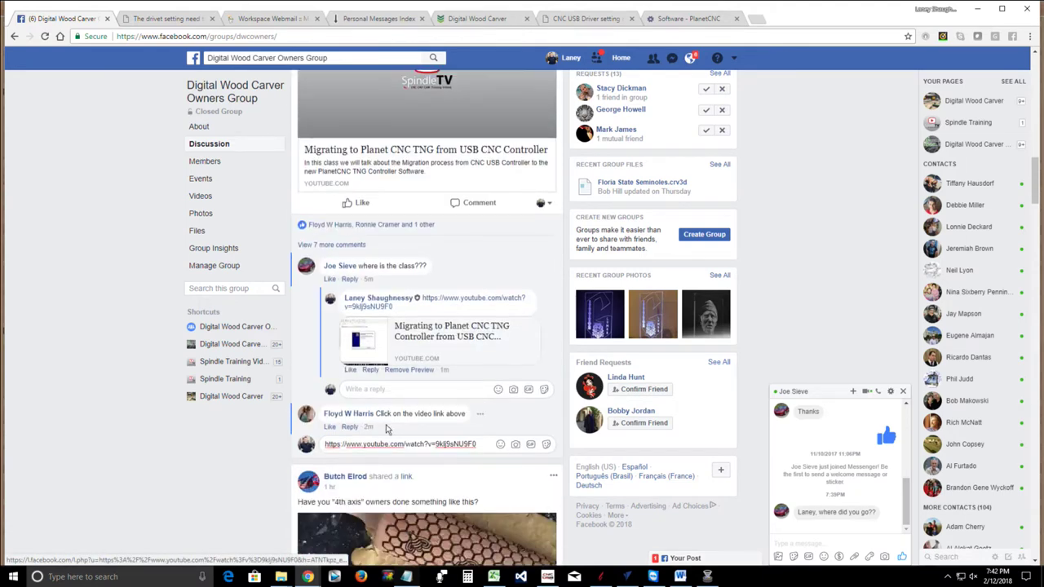
click(356, 335)
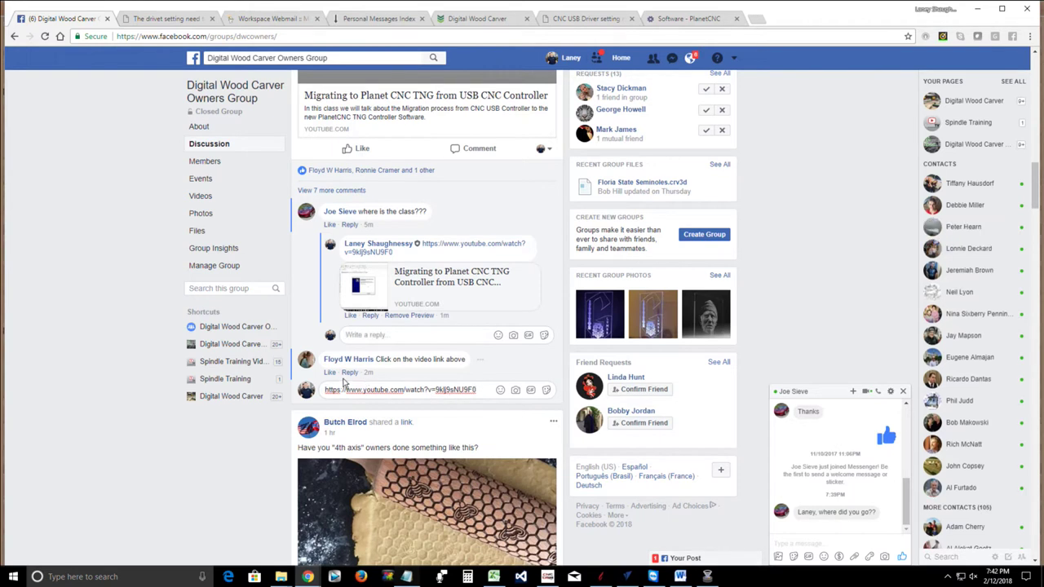
key(Return)
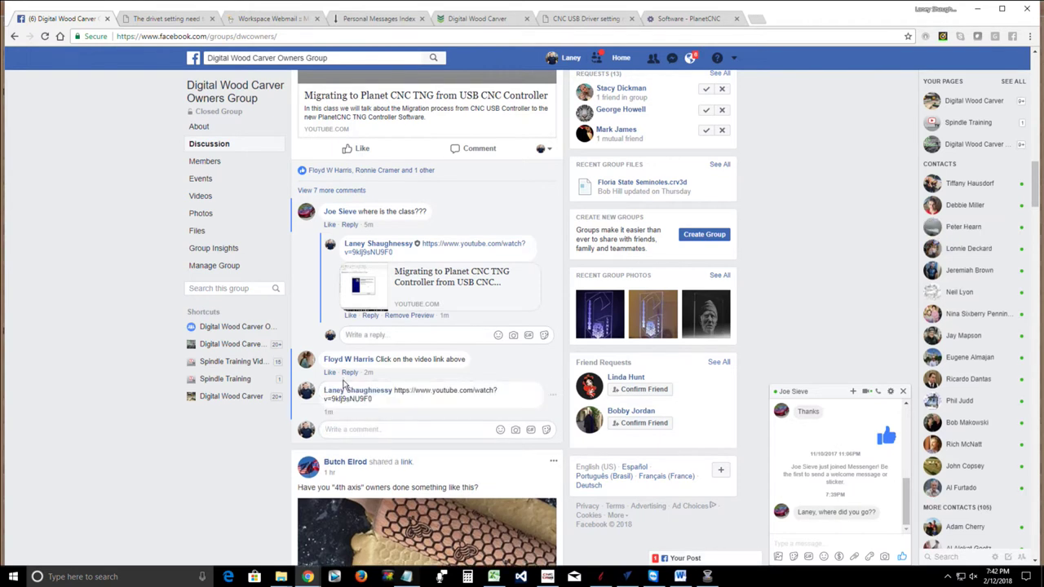
Paste and send the YouTube link in the Messenger chat
scroll(343, 385, down, 3)
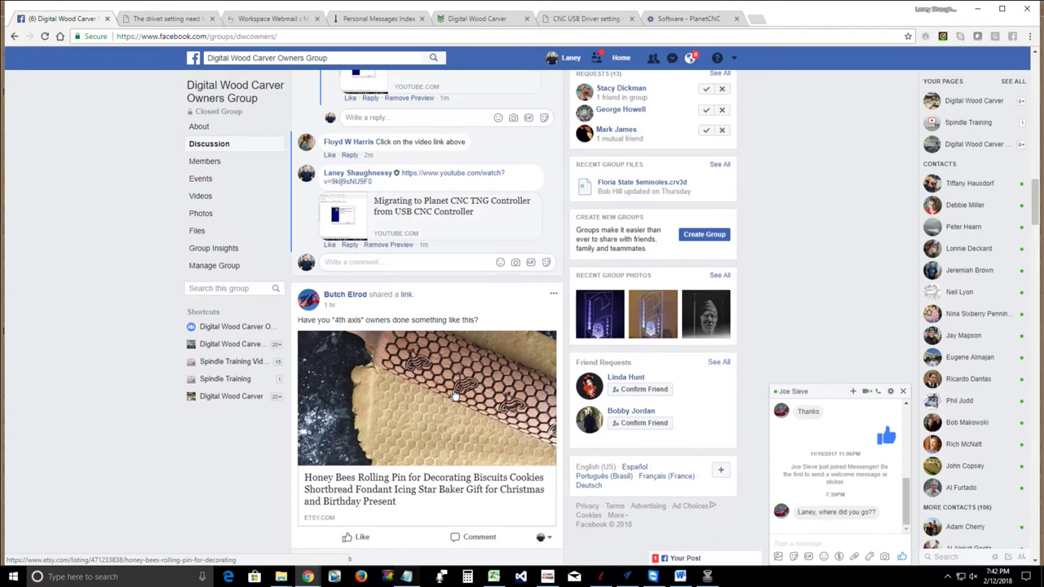
scroll(456, 394, up, 15)
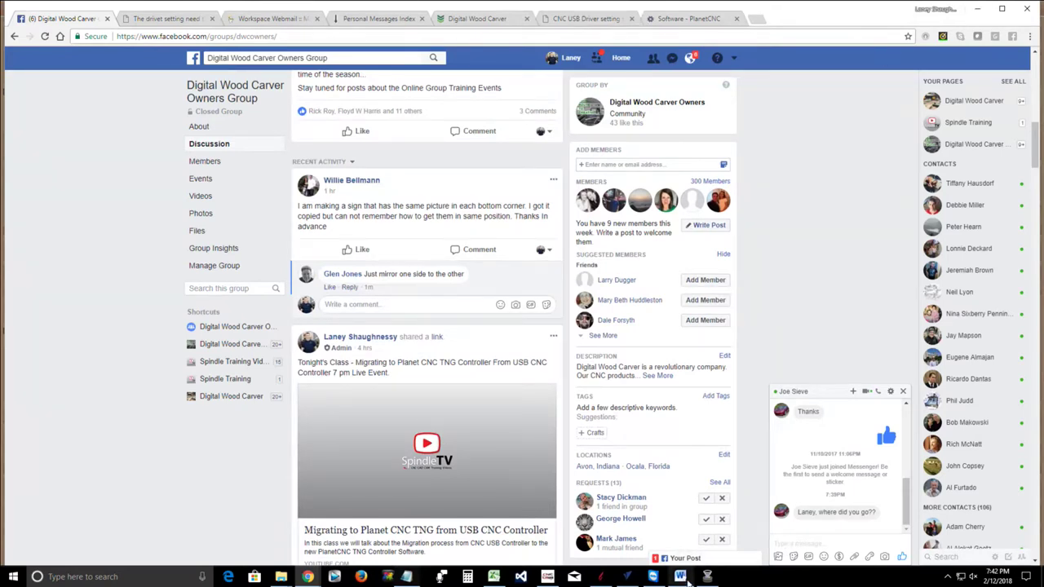
right_click(800, 544)
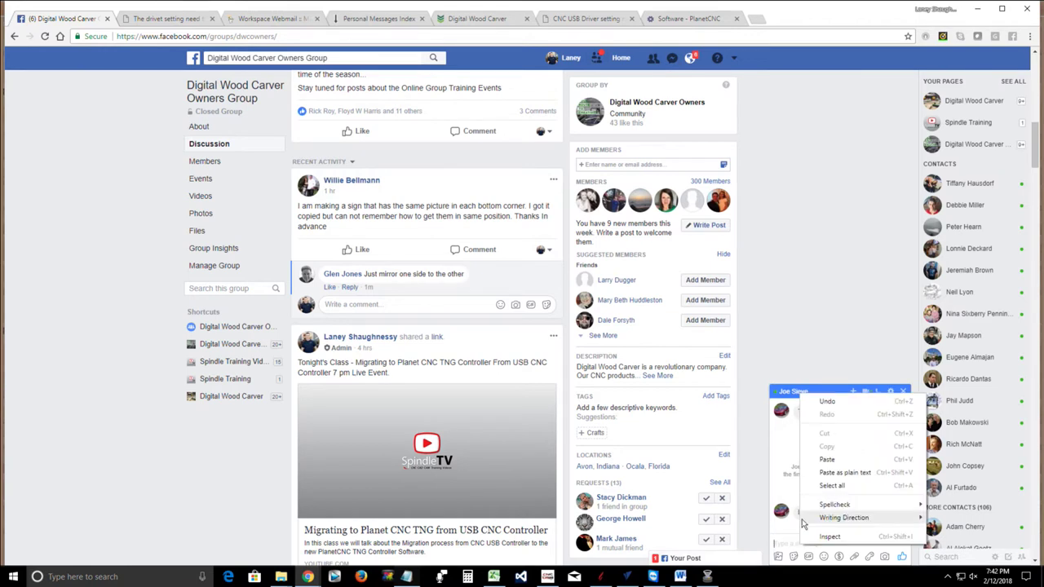
click(827, 459)
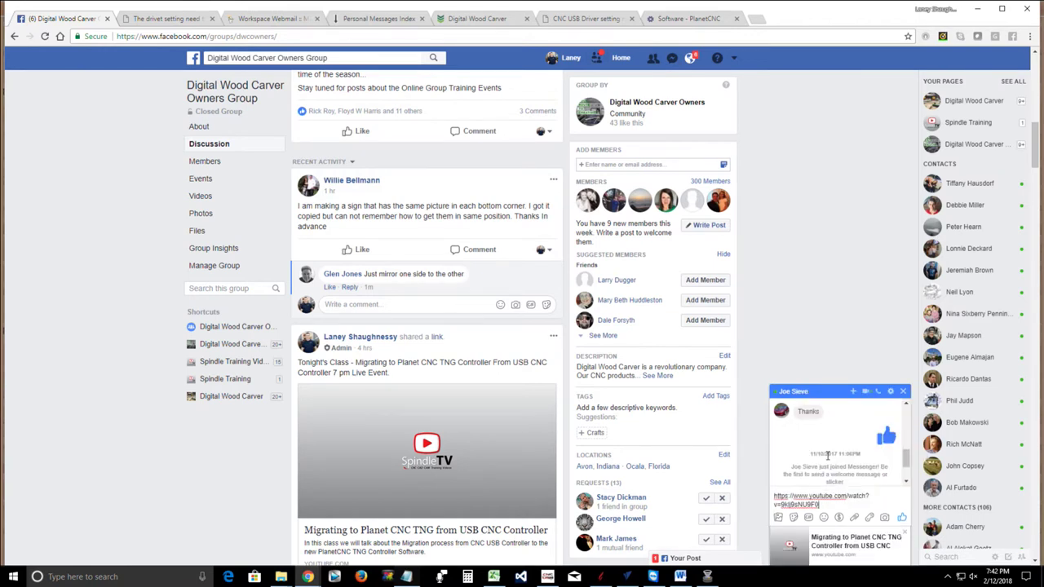
key(Return)
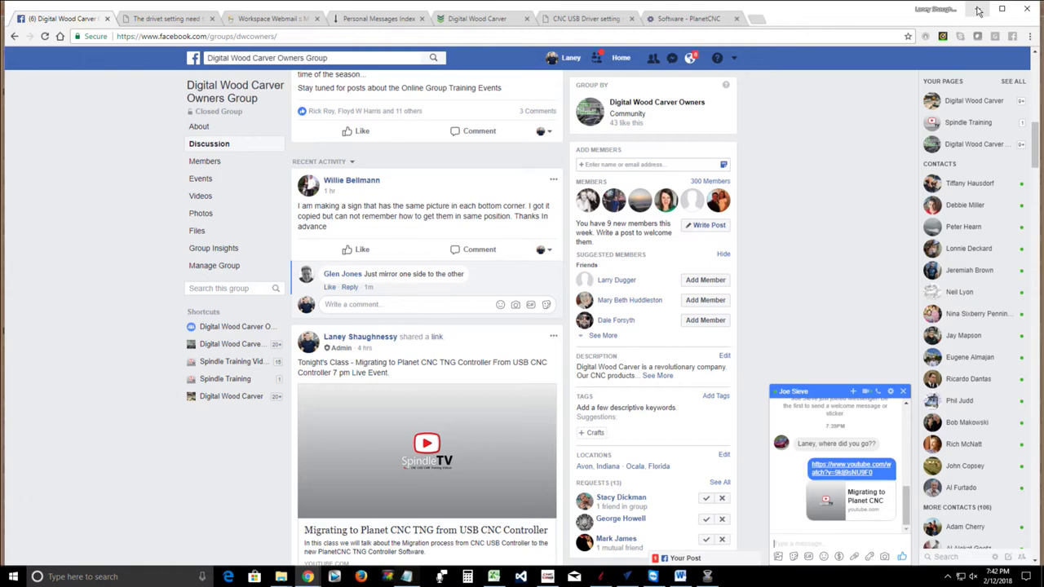
Minimize Chrome, close both PlanetCNC_Driver Explorer windows, and bring up the Downloads\dale folder
click(979, 10)
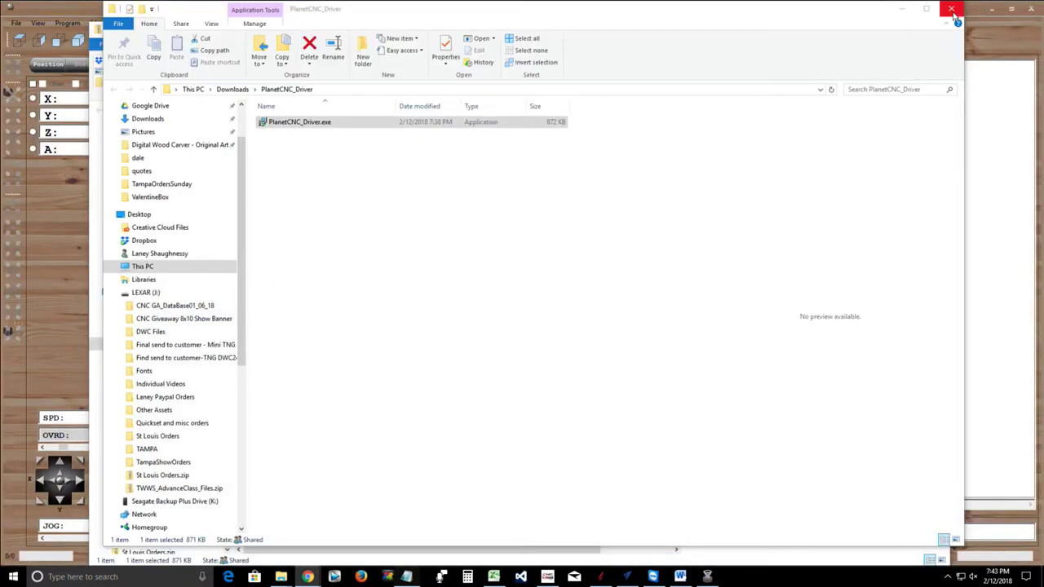
click(941, 12)
click(939, 28)
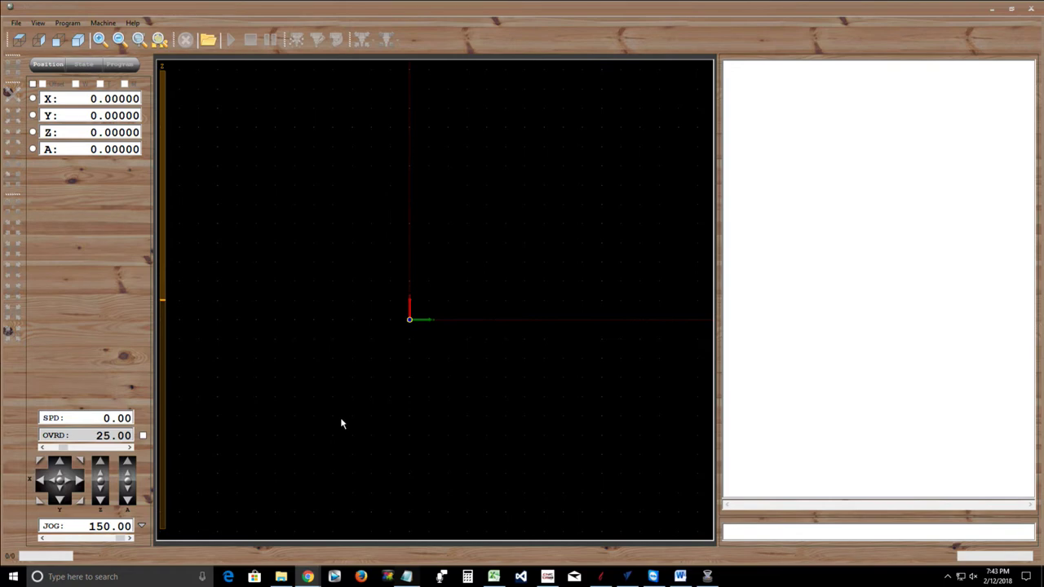
click(281, 577)
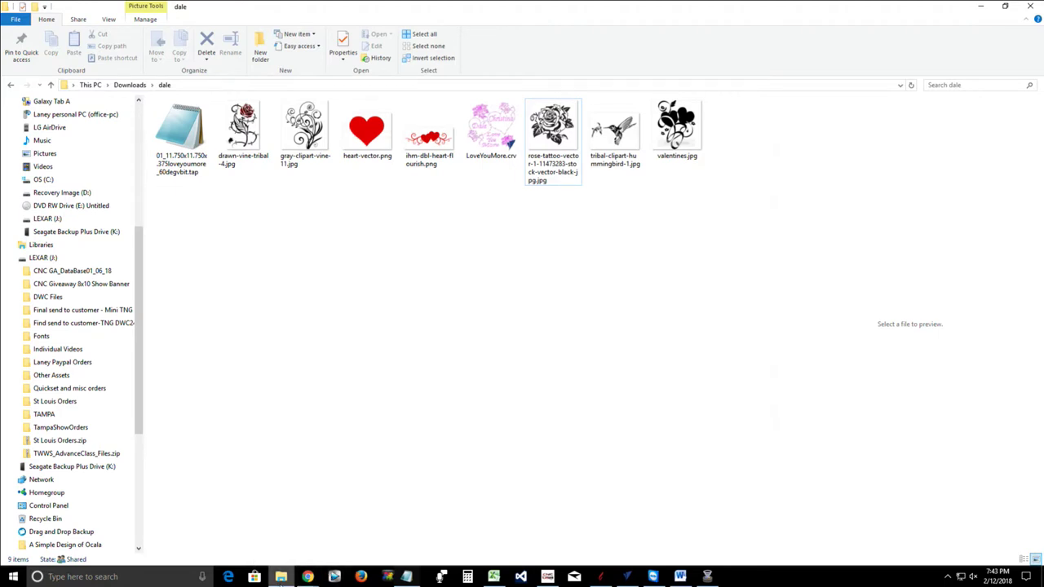
mouse_move(281, 580)
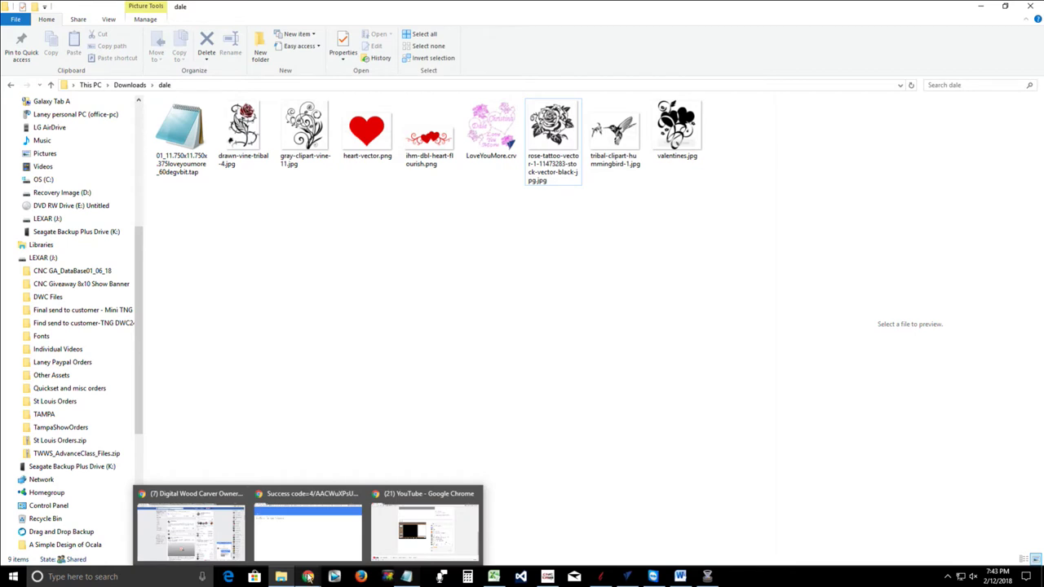
Select PlanetCNC TNG 2017.10.30 beta – Windows in the Software page's download list
click(211, 506)
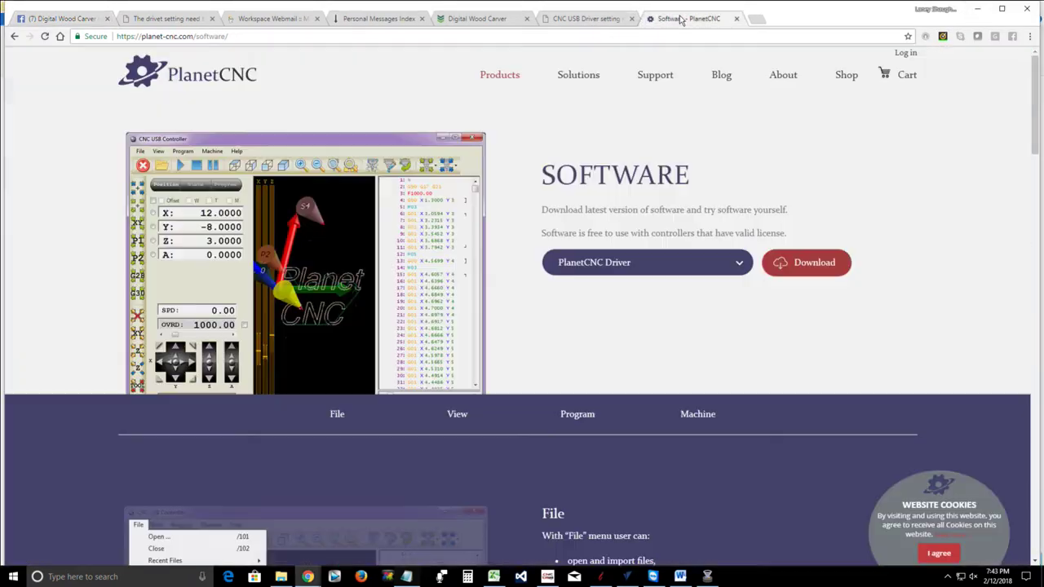
click(685, 18)
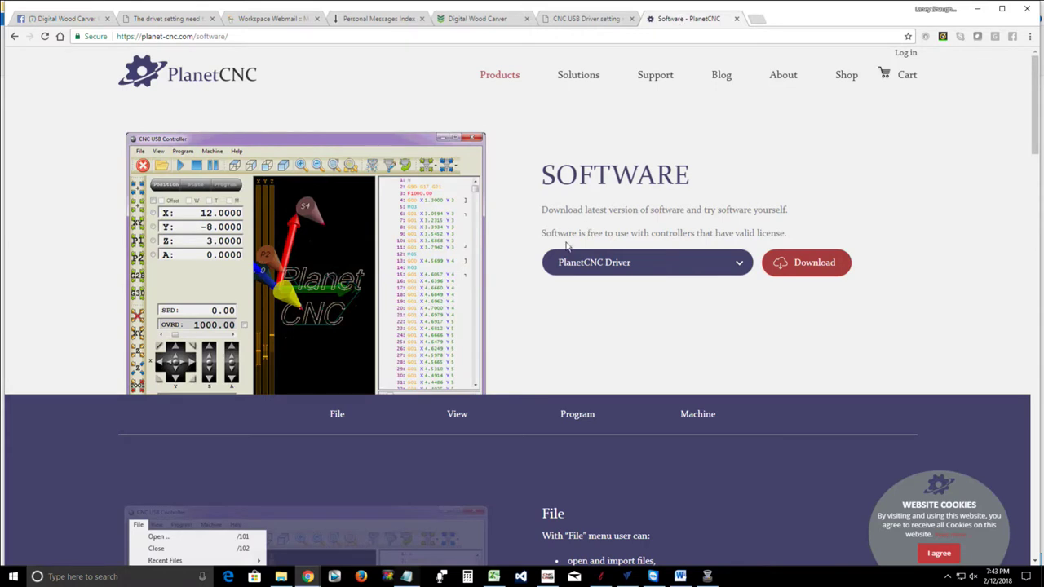
click(741, 262)
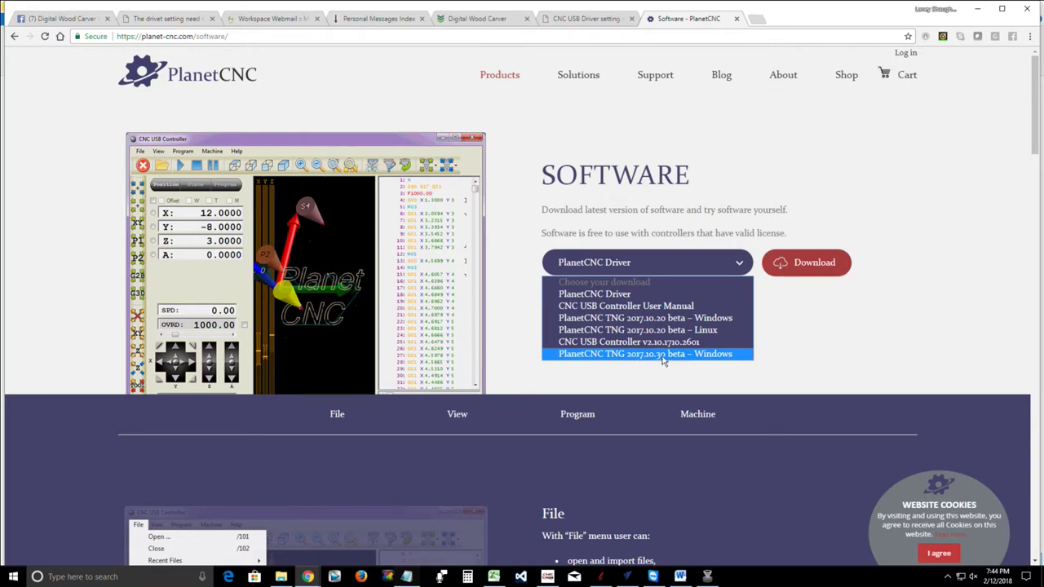
click(663, 356)
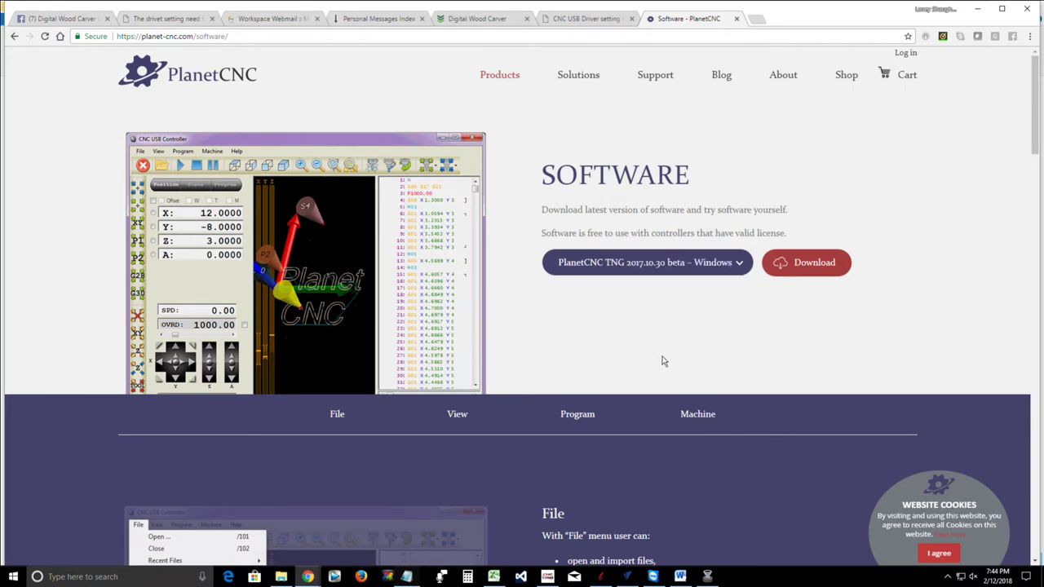
Download the PlanetCNC TNG 2017.10.30 beta zip and dismiss the new-mail alert
click(797, 267)
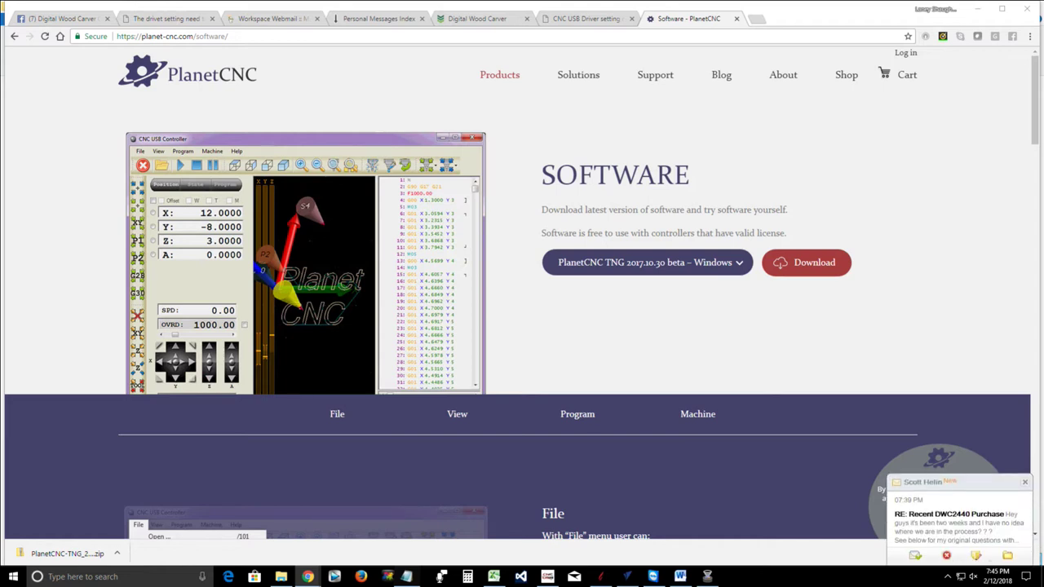
click(1025, 482)
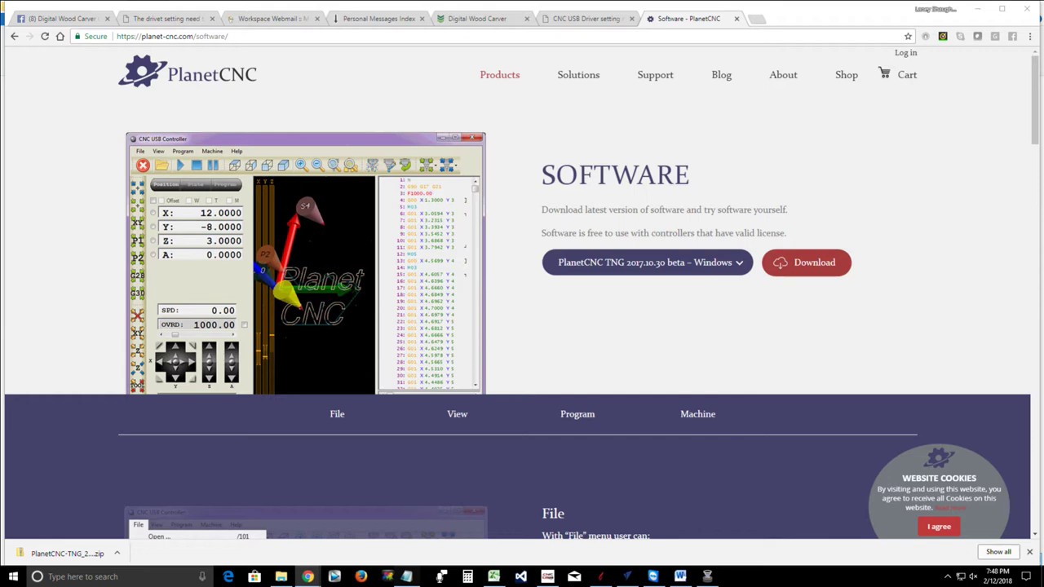
Open License activation from CNC USB Controller's help menu, then bring Downloads\dale forward
click(548, 576)
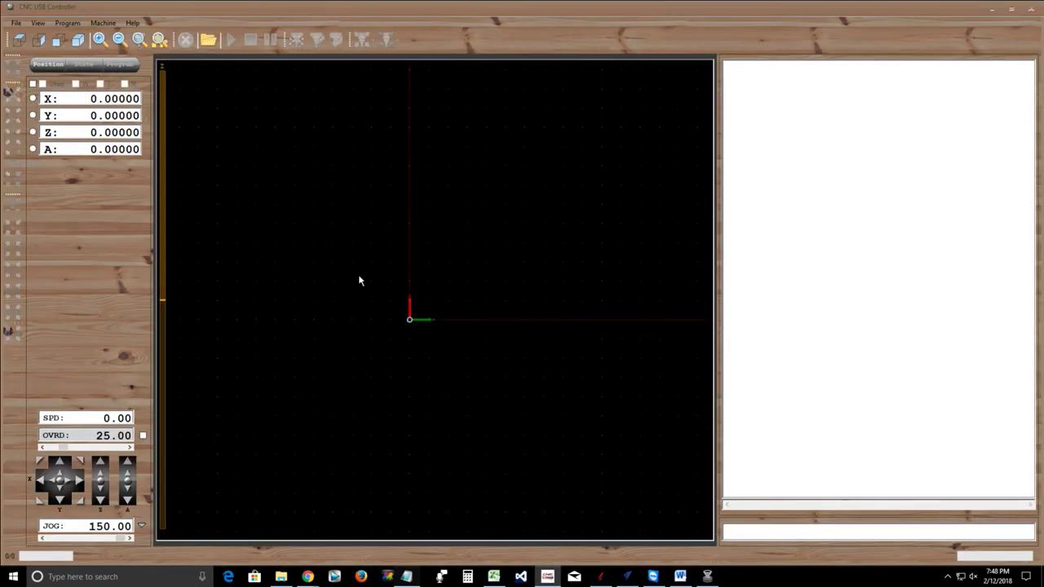
click(133, 23)
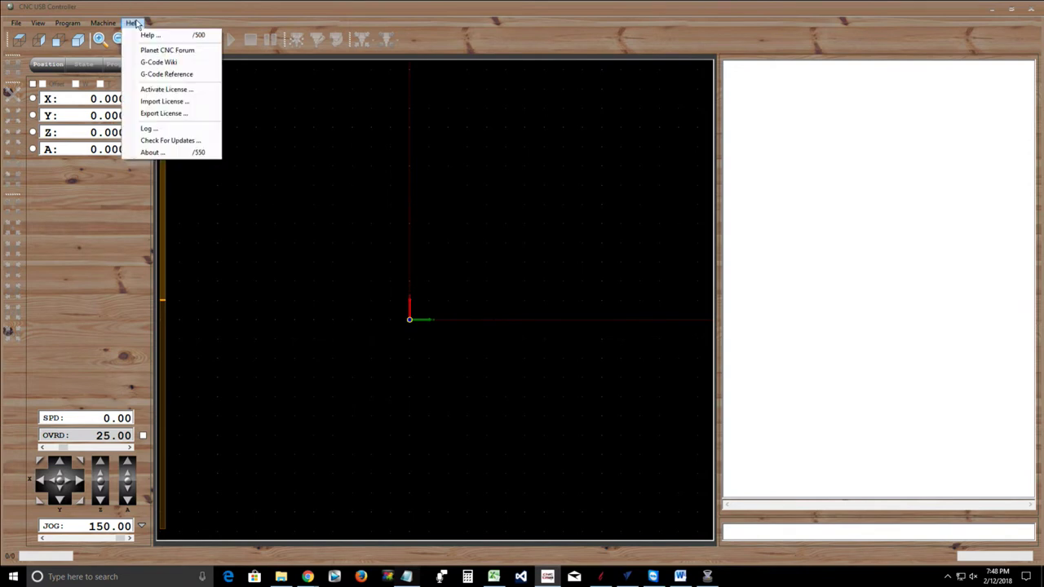
click(156, 90)
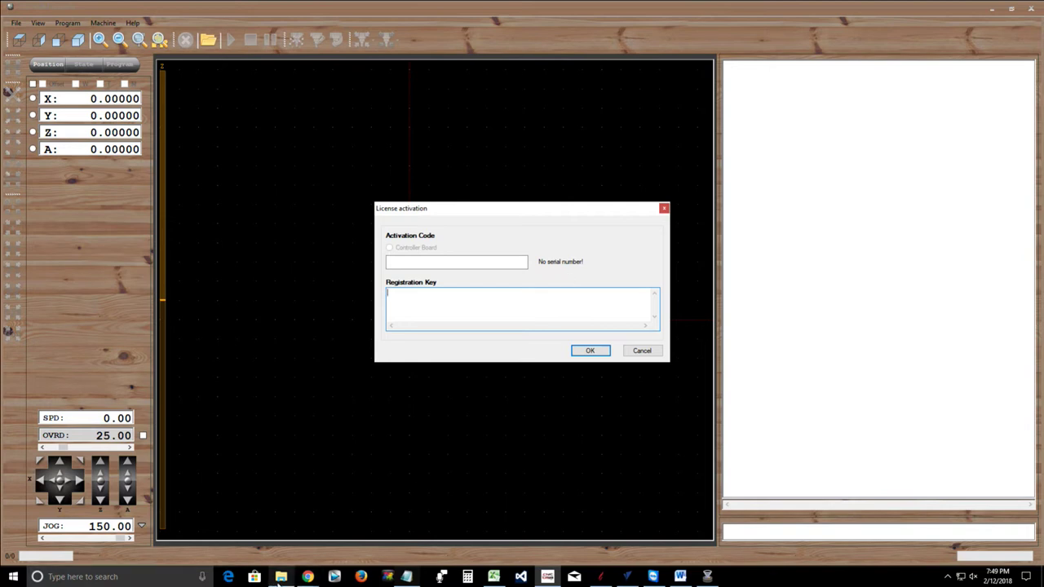
click(281, 576)
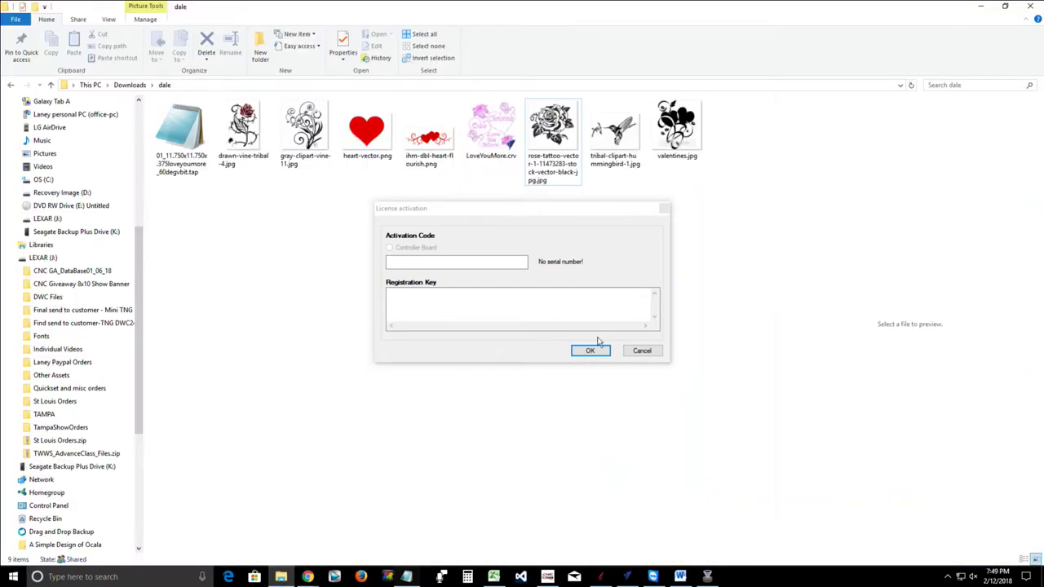
Cancel license activation and show the Seagate Backup Plus Drive (K:) in File Explorer
click(641, 351)
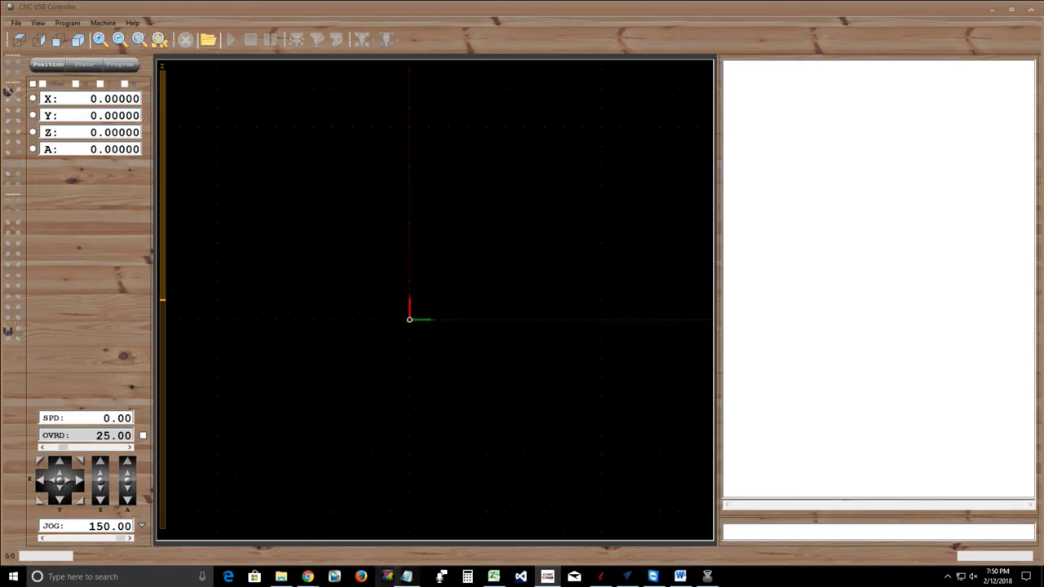
click(281, 577)
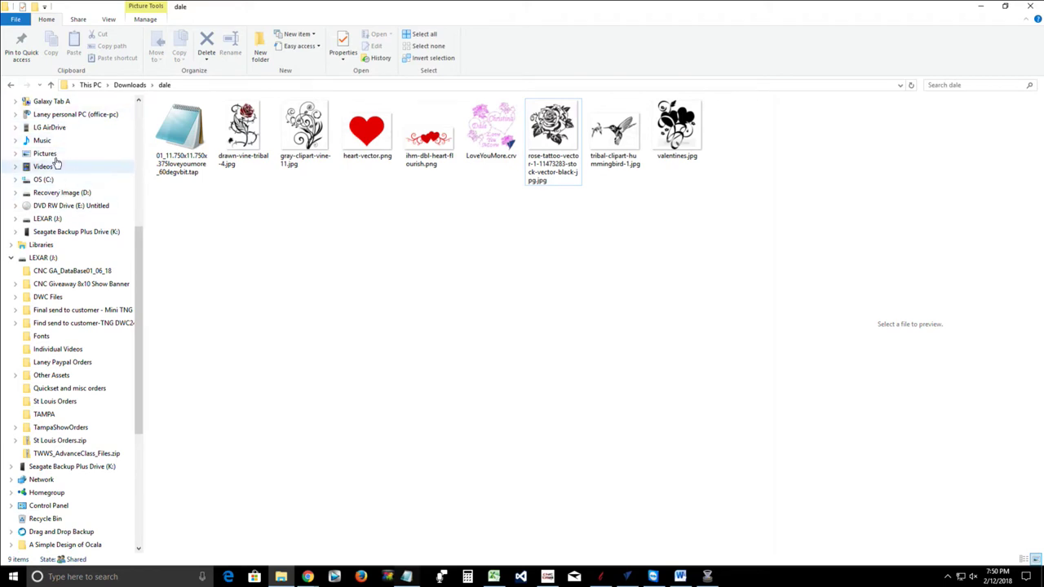
click(50, 234)
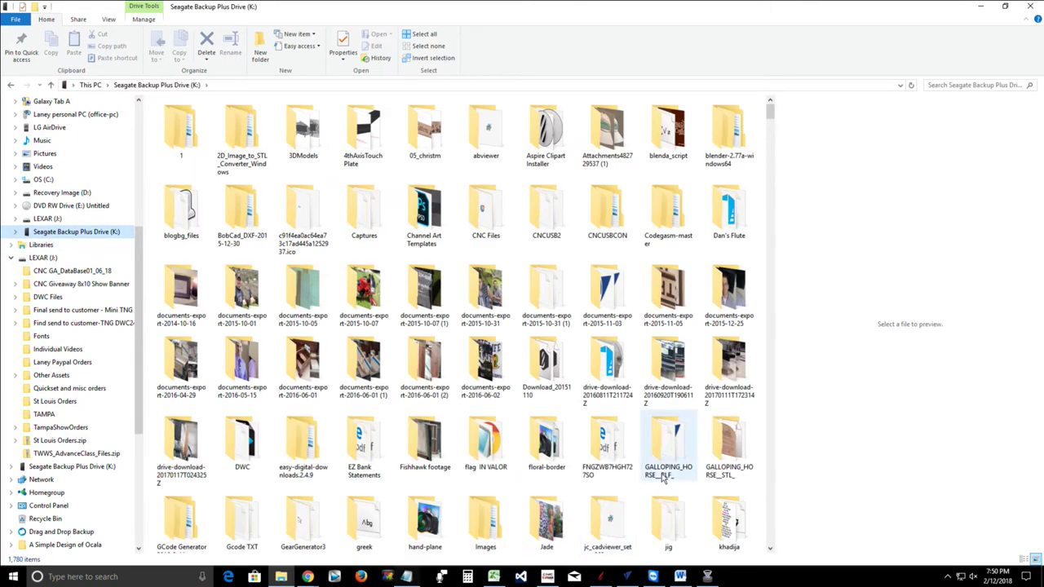
Find and open digitalwoodcarver.jpeg, then dismiss the app chooser and close Explorer
scroll(650, 477, down, 2)
scroll(651, 477, down, 15)
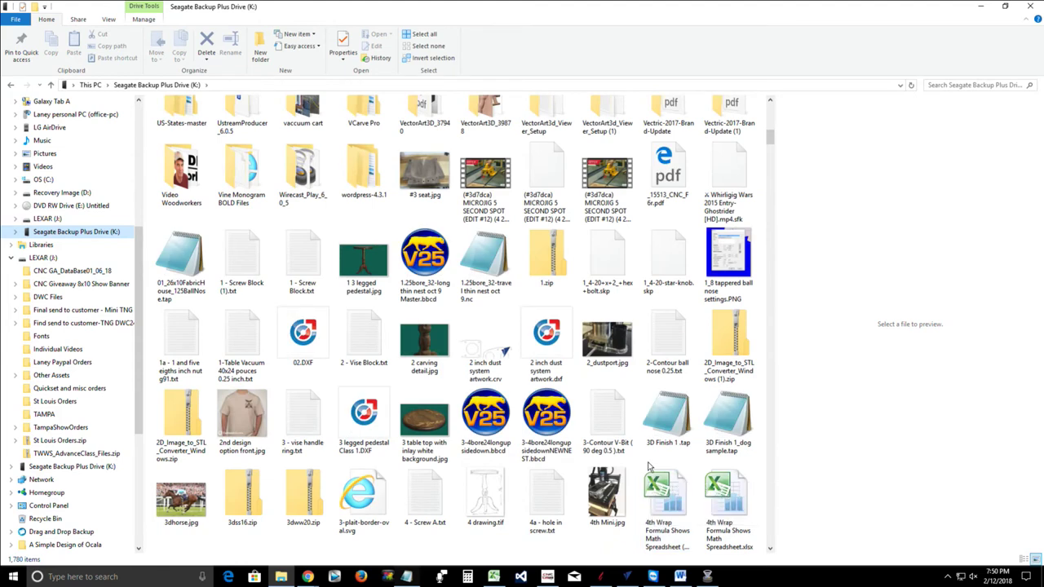
scroll(650, 467, down, 3)
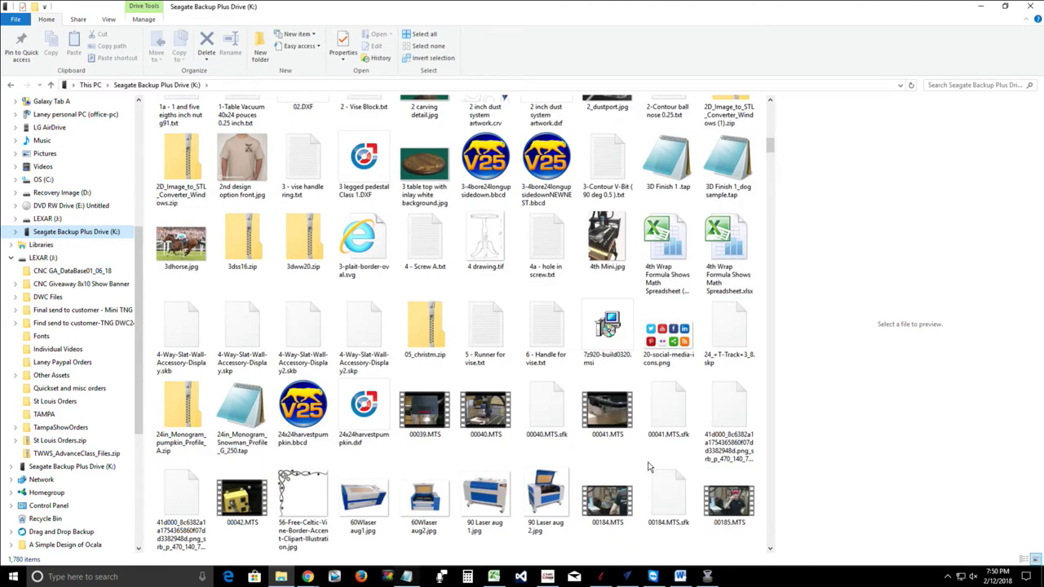
scroll(650, 467, down, 6)
scroll(650, 467, down, 3)
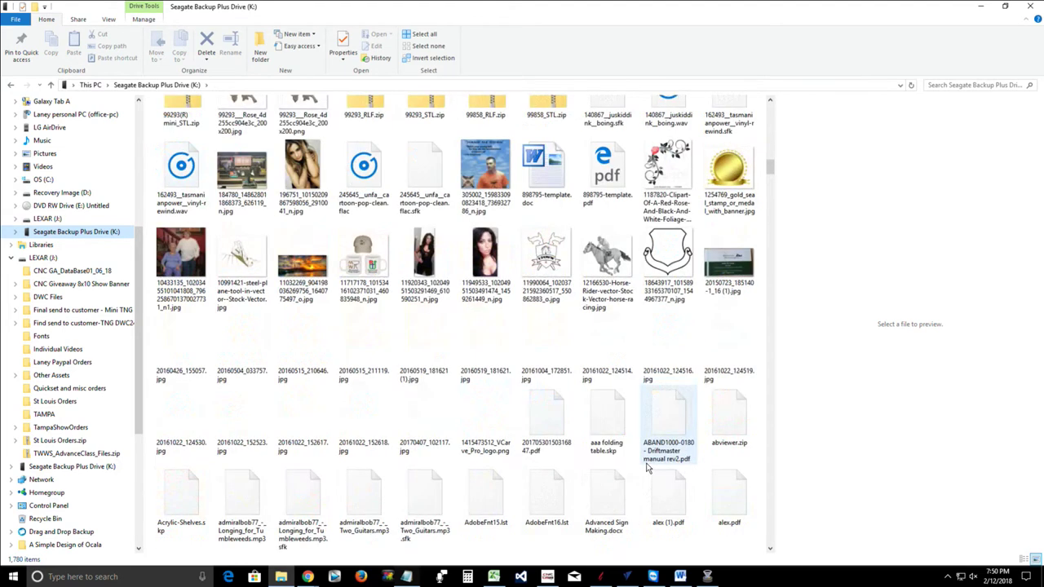
scroll(650, 466, down, 3)
scroll(650, 466, down, 3)
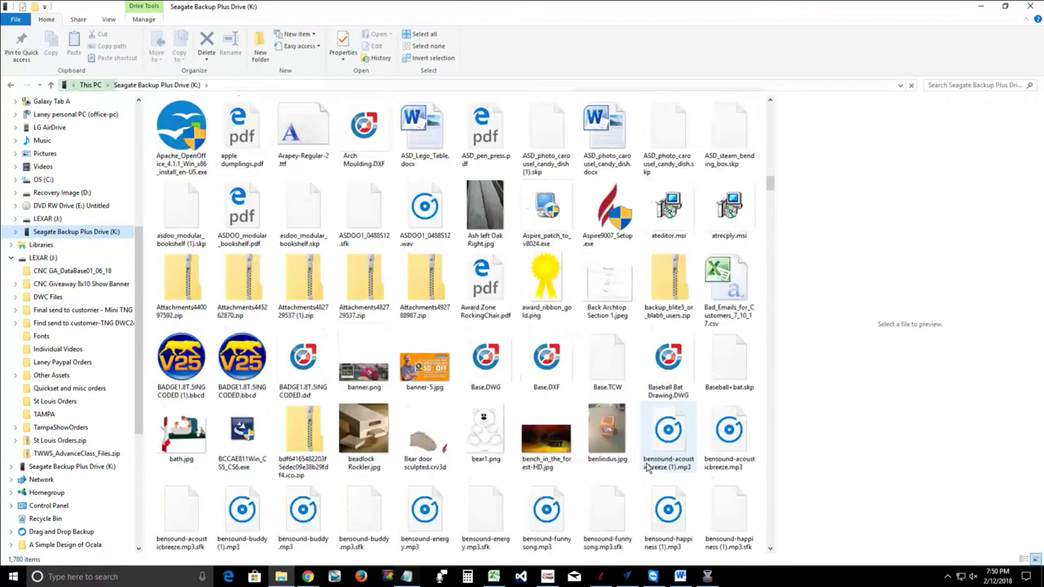
scroll(650, 467, down, 3)
scroll(650, 467, down, 3)
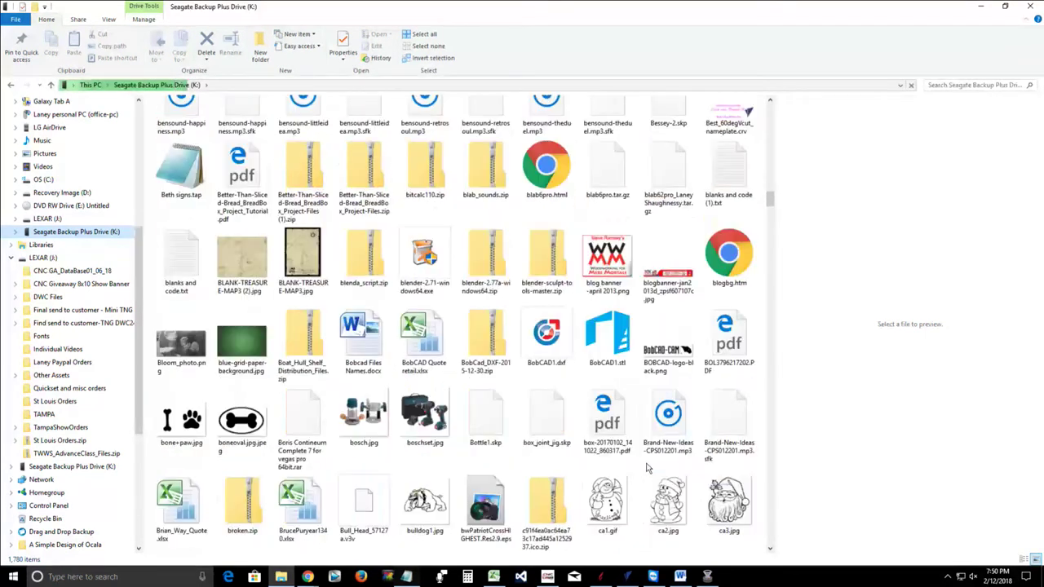
scroll(650, 466, down, 3)
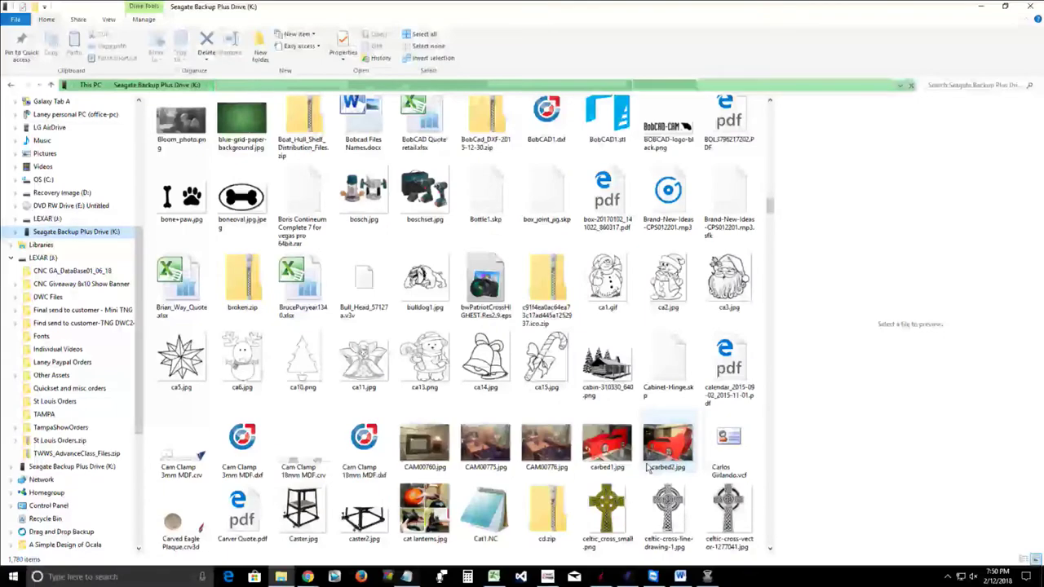
scroll(650, 466, down, 3)
scroll(649, 467, down, 6)
scroll(648, 467, down, 3)
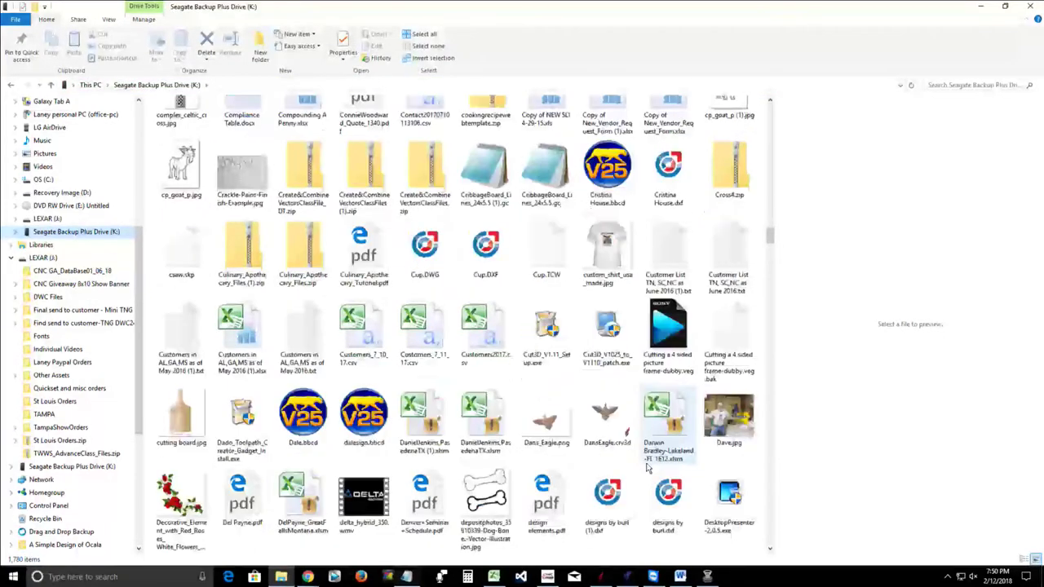
scroll(648, 467, down, 3)
scroll(648, 467, down, 5)
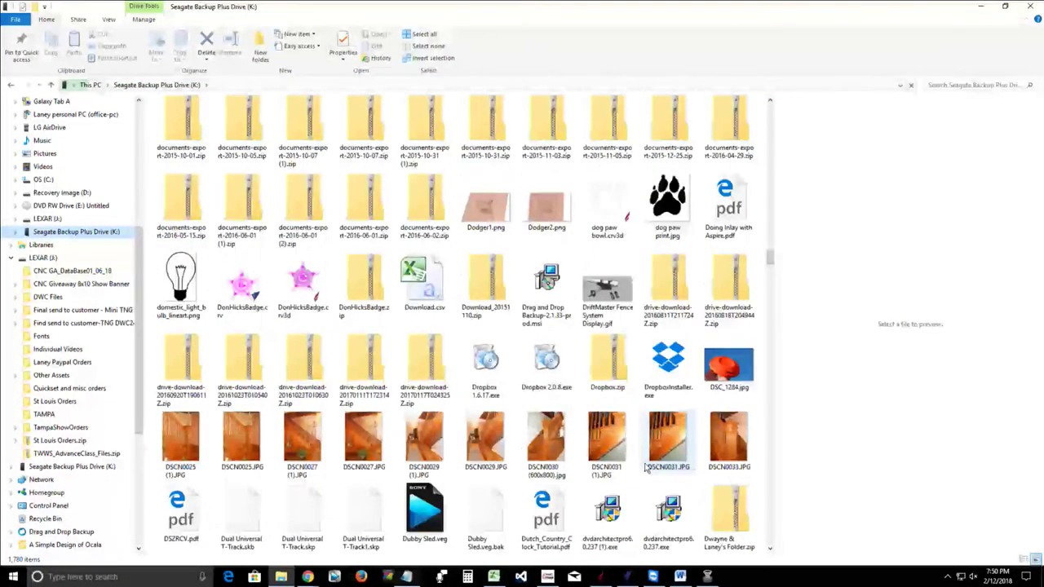
scroll(638, 465, up, 4)
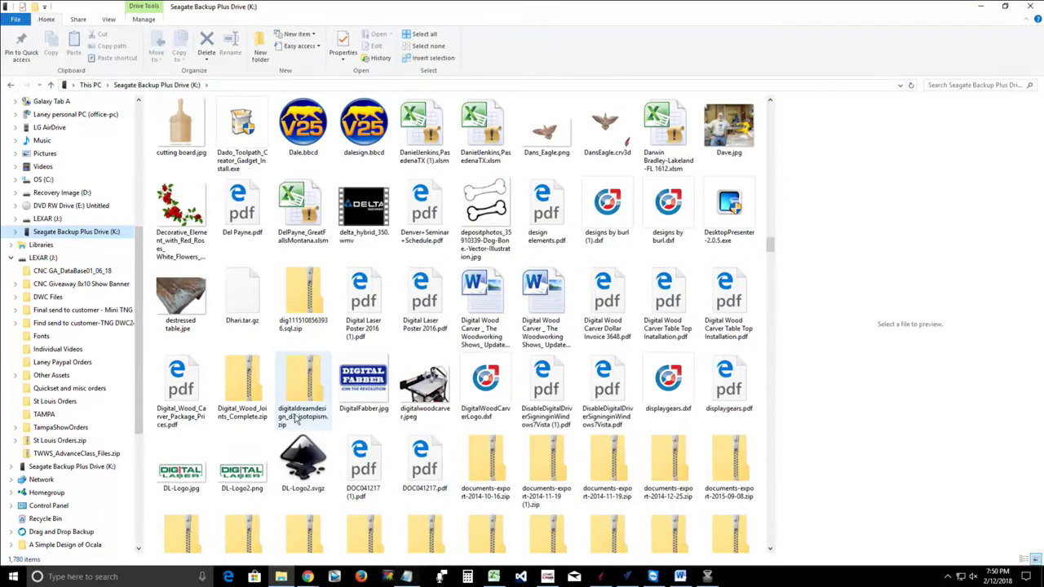
click(426, 388)
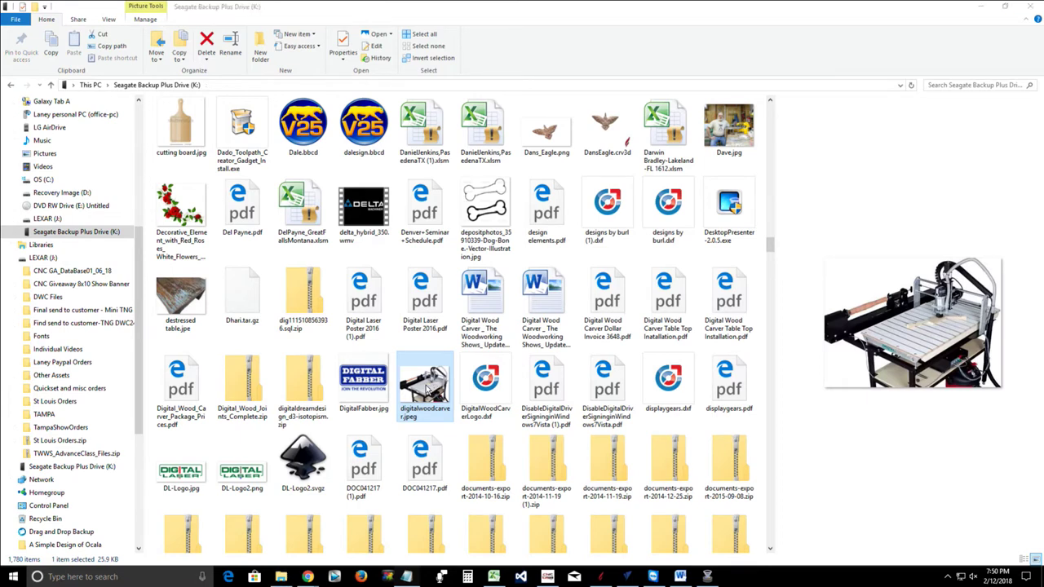
double_click(426, 389)
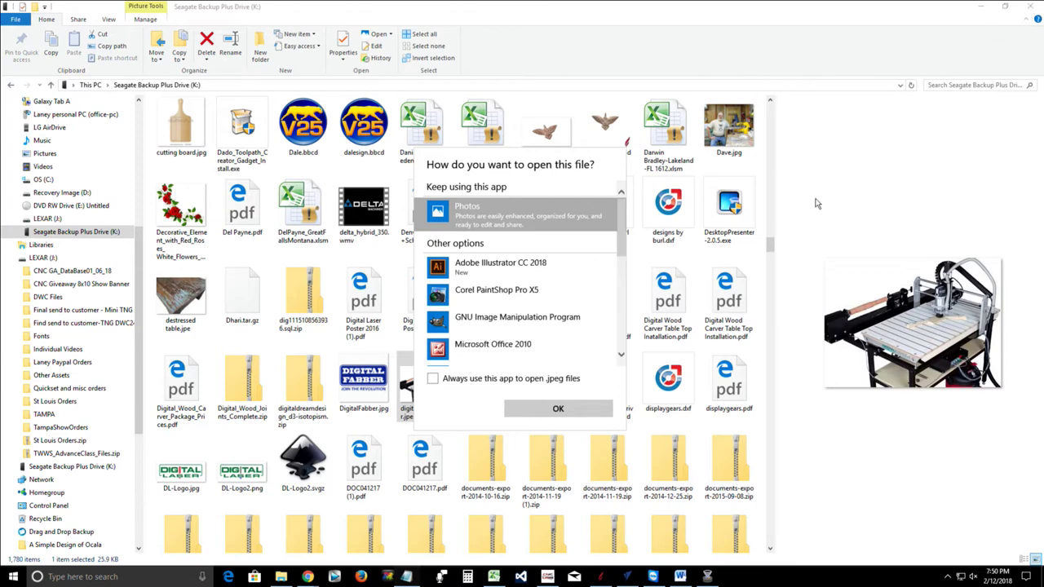
click(1031, 10)
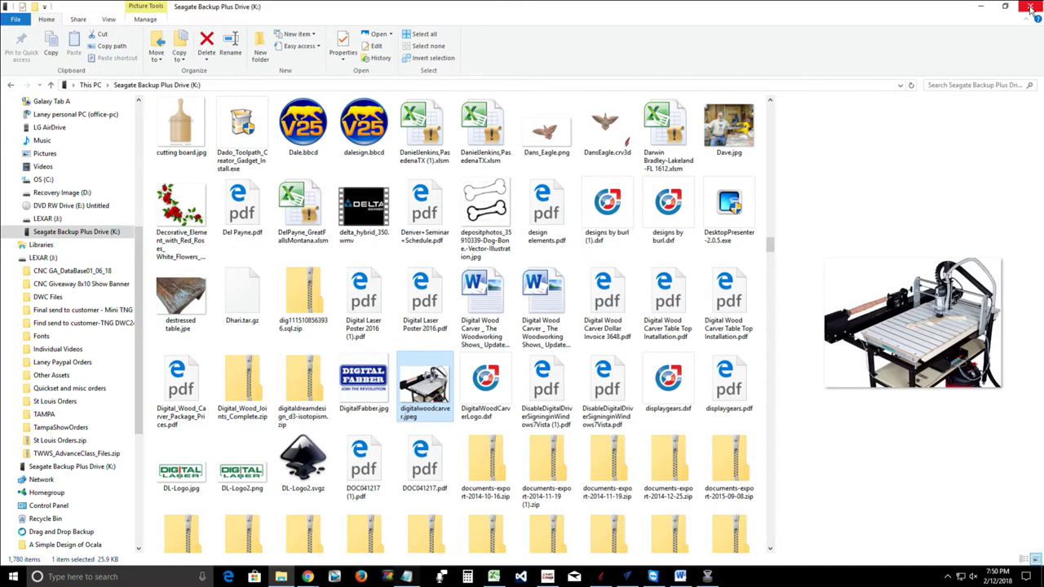
click(1031, 9)
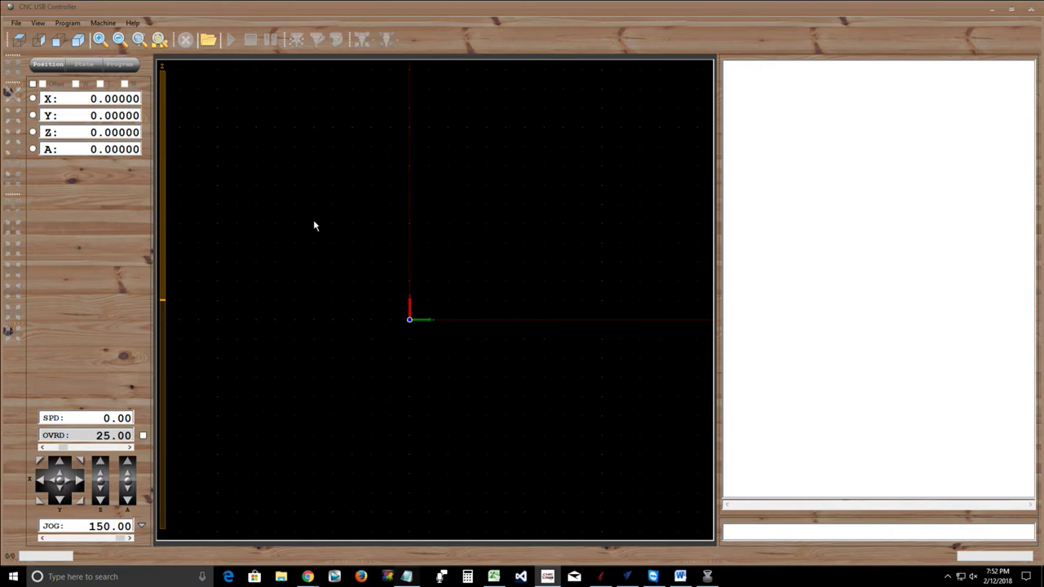
In Settings > Devices, start 'Send or receive files via Bluetooth' and choose Receive files
click(12, 576)
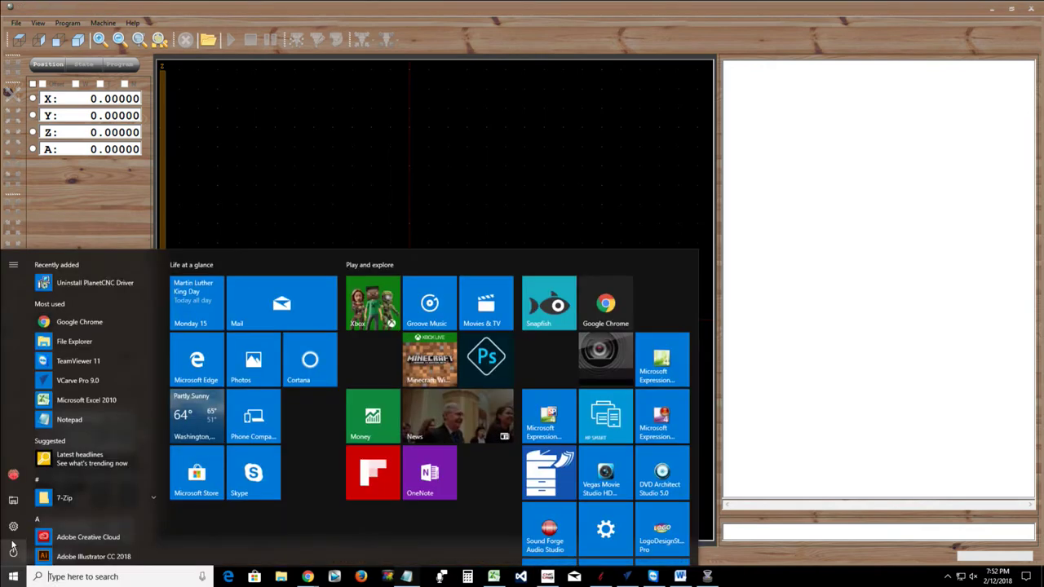
click(13, 535)
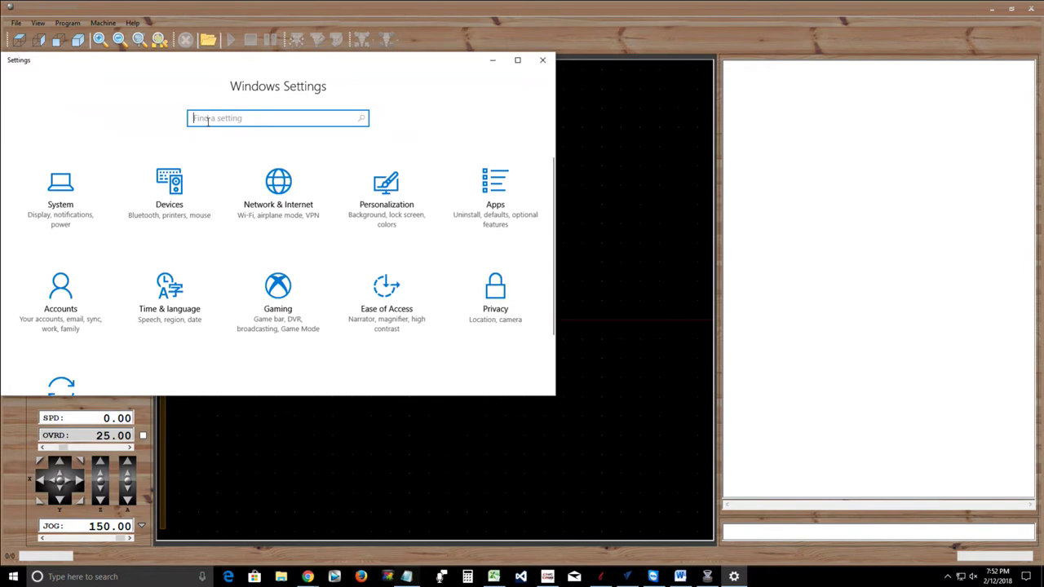
click(185, 198)
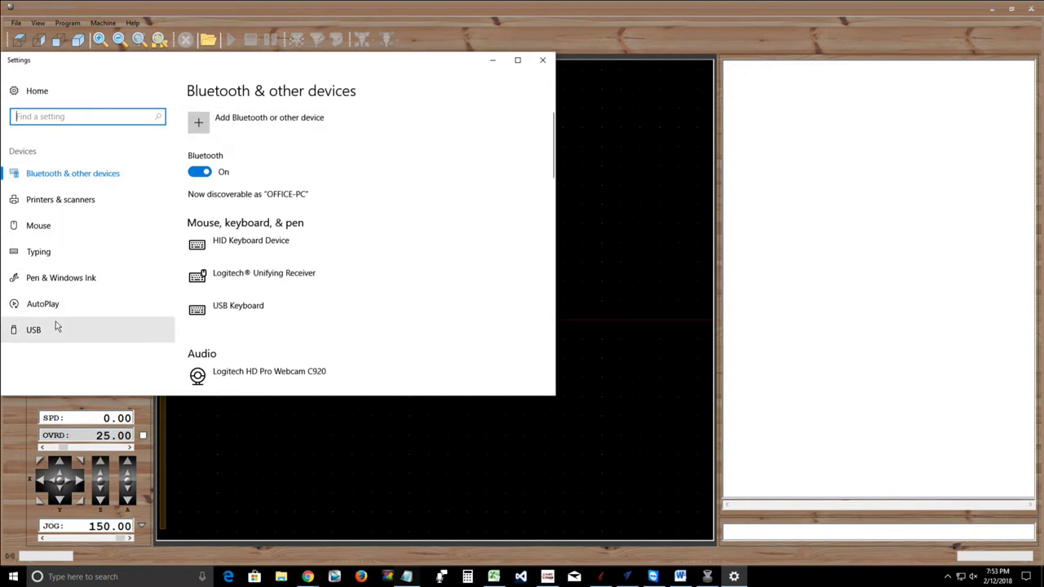
click(65, 179)
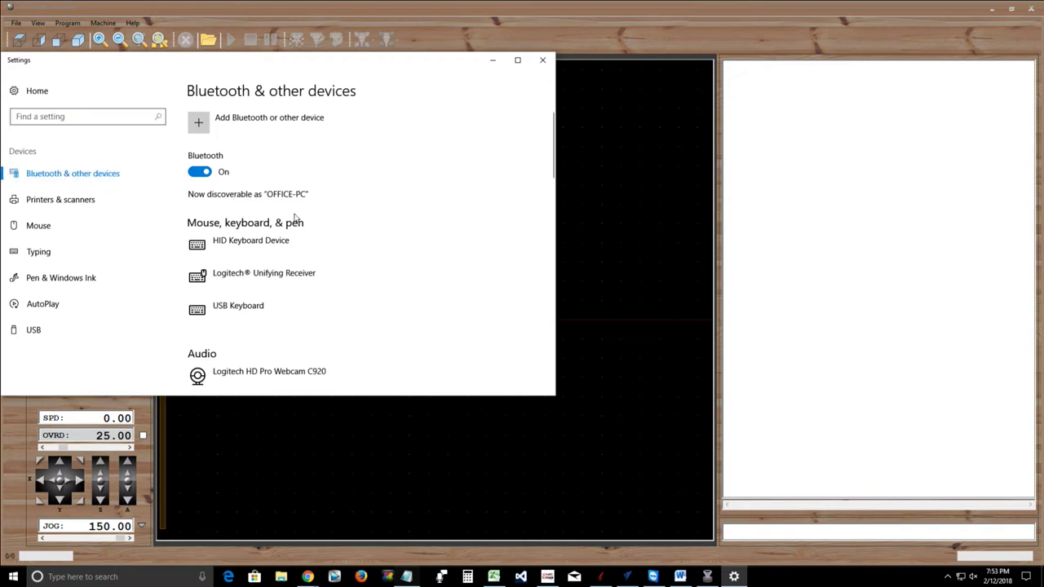
scroll(318, 233, down, 5)
scroll(318, 233, down, 10)
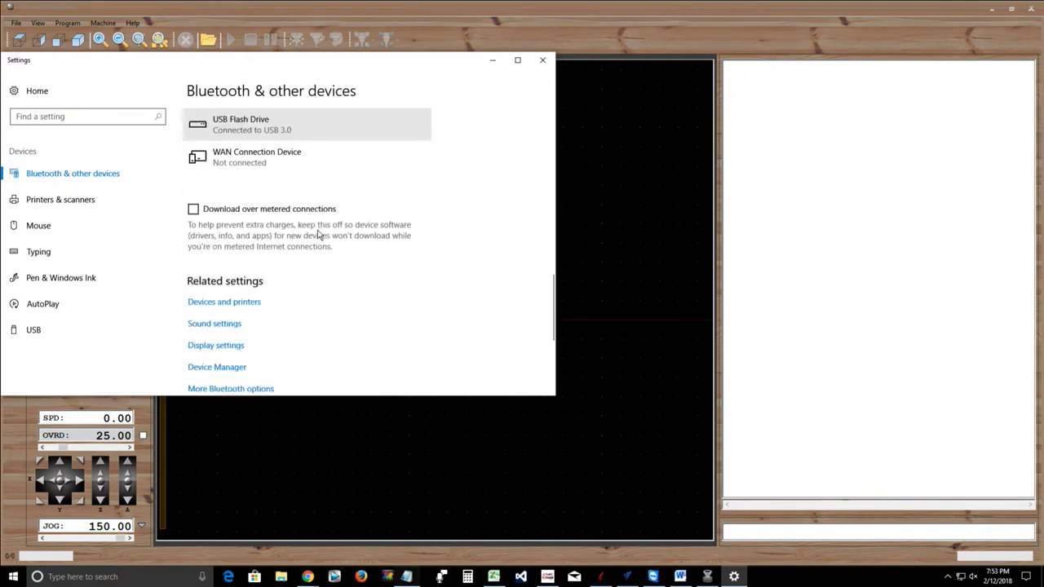
click(269, 245)
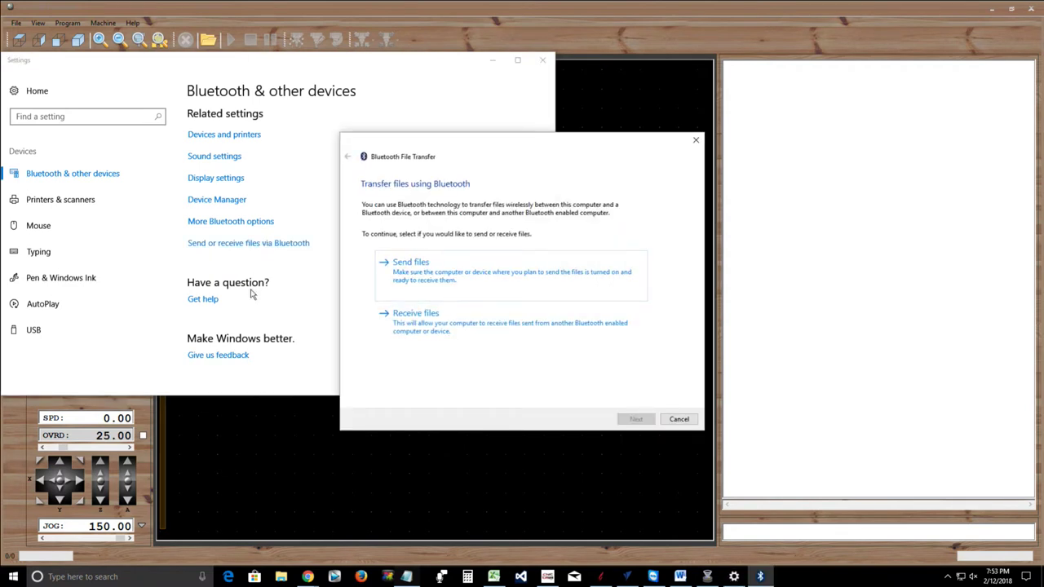
click(406, 319)
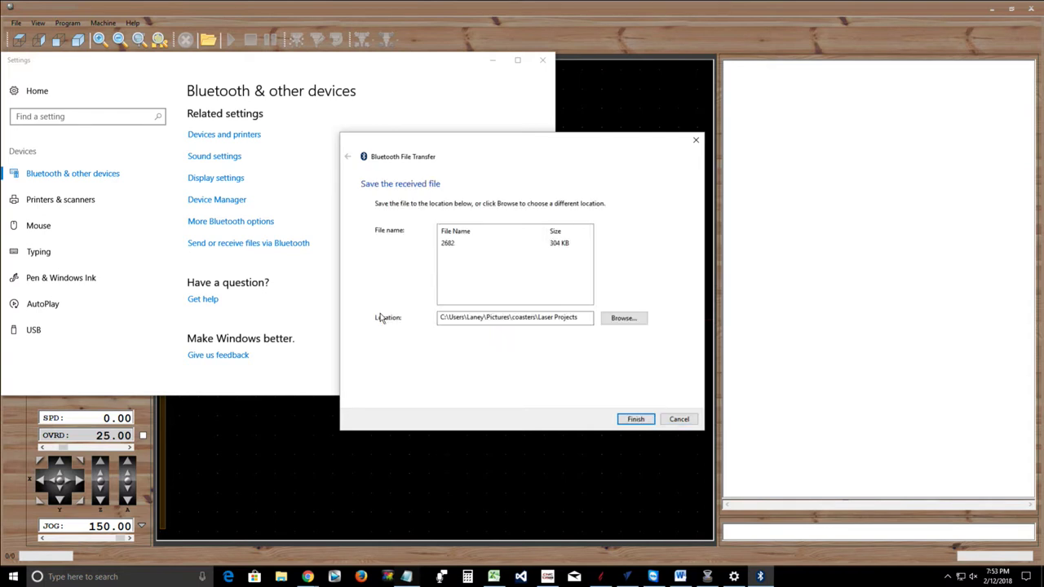
Finish saving the 304 KB file 2682 into Pictures\coasters\Laser Projects, then launch File Explorer
click(628, 419)
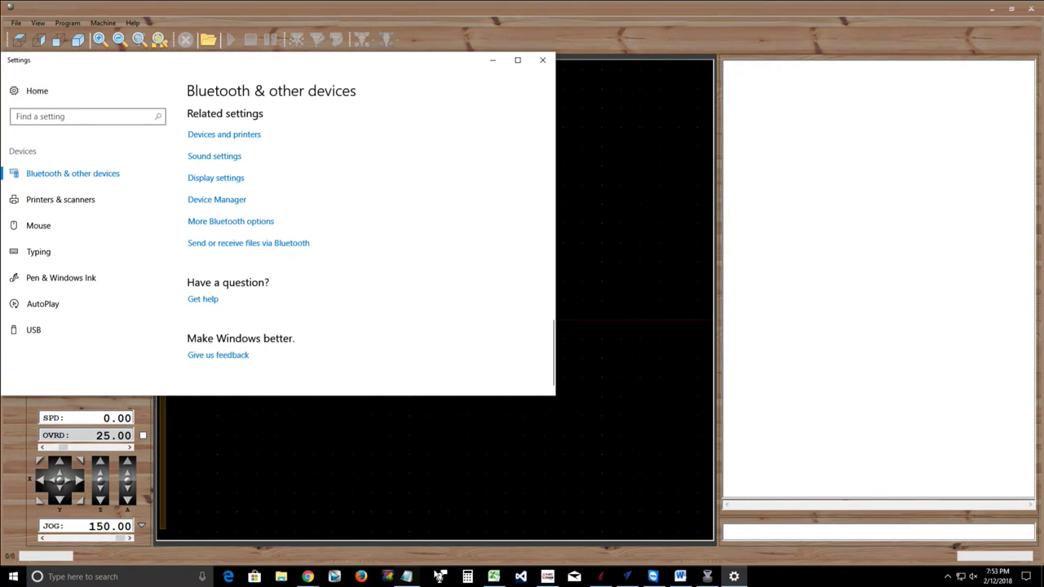
click(282, 576)
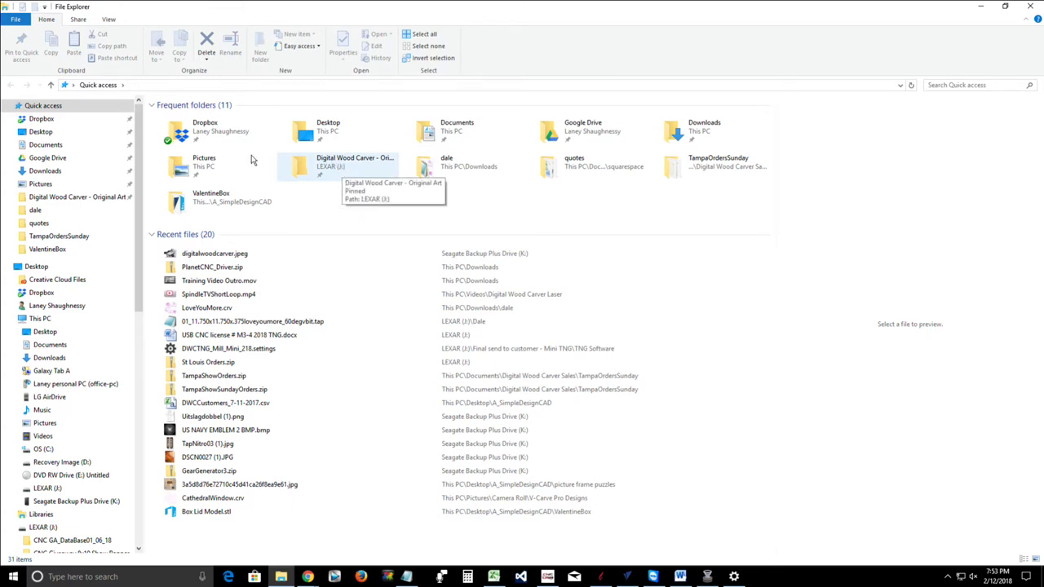
Navigate from Pictures into the coasters\Laser Projects folder
click(54, 184)
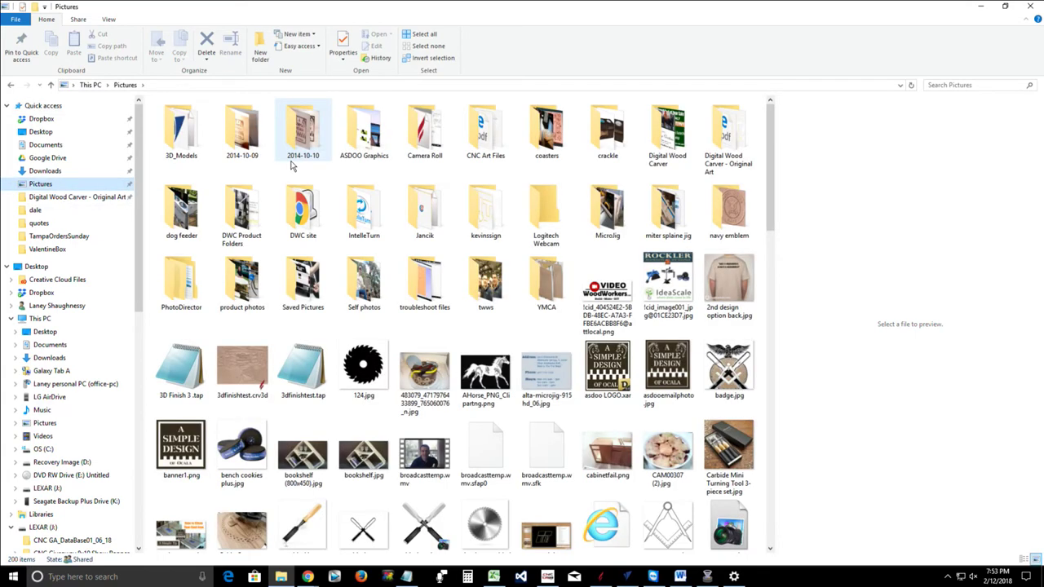
click(418, 134)
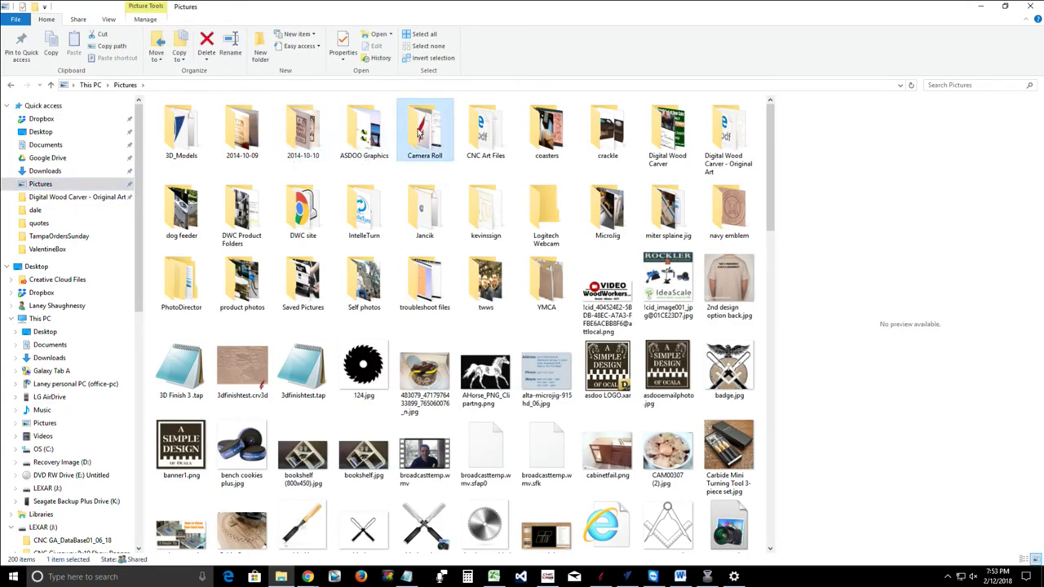
double_click(420, 132)
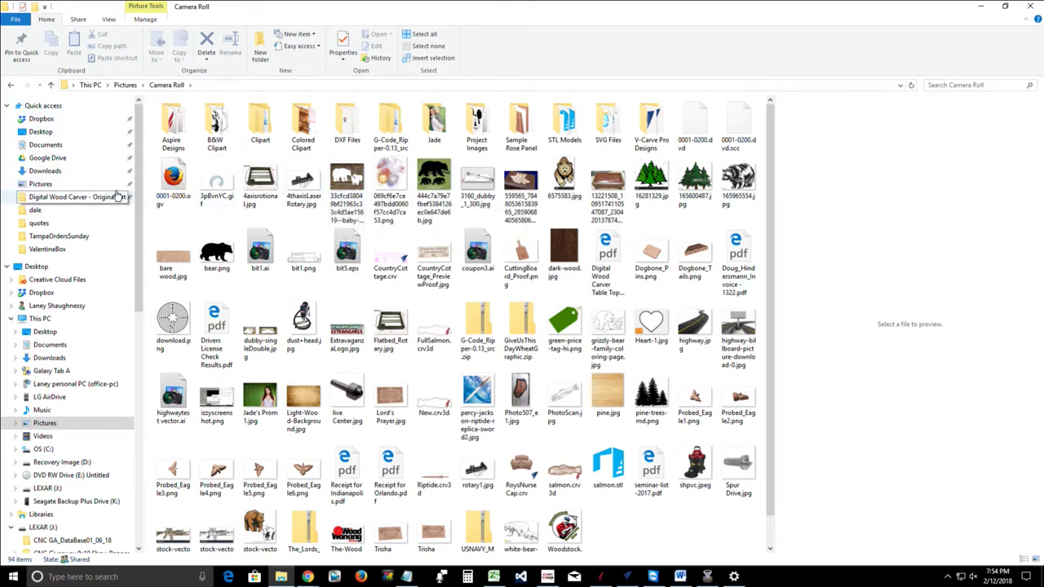
click(66, 171)
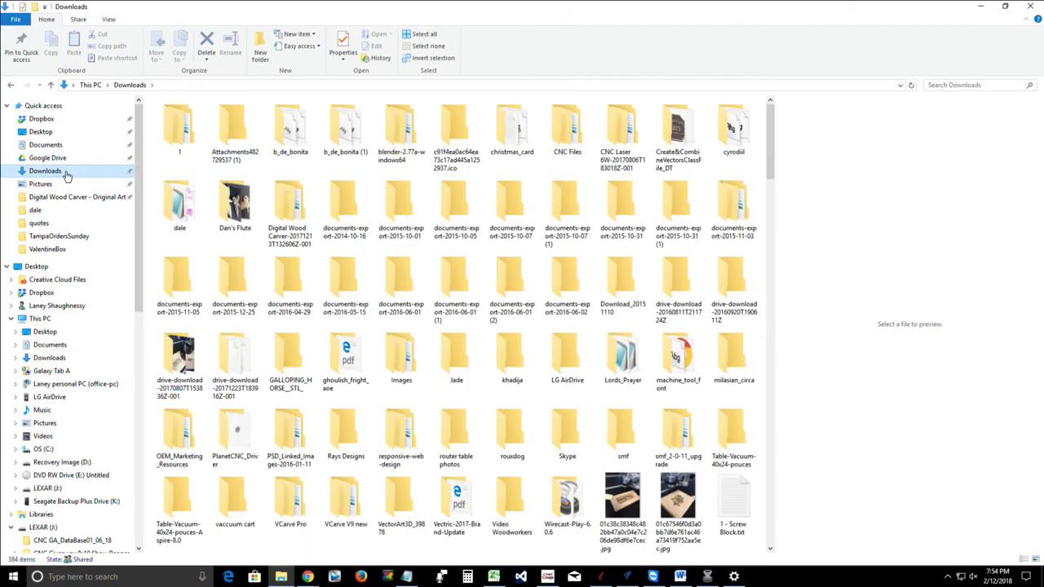
click(38, 185)
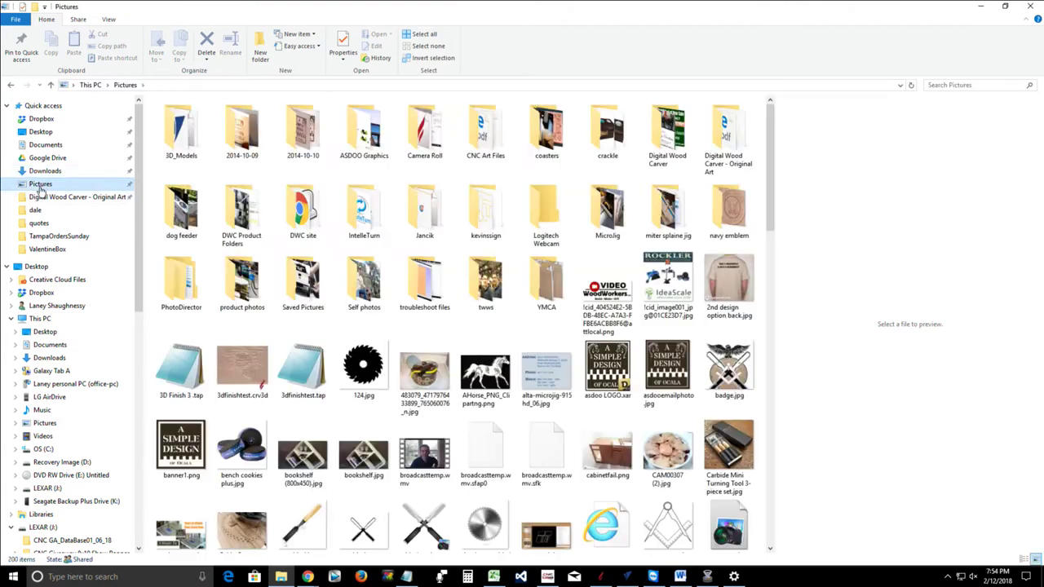
click(534, 139)
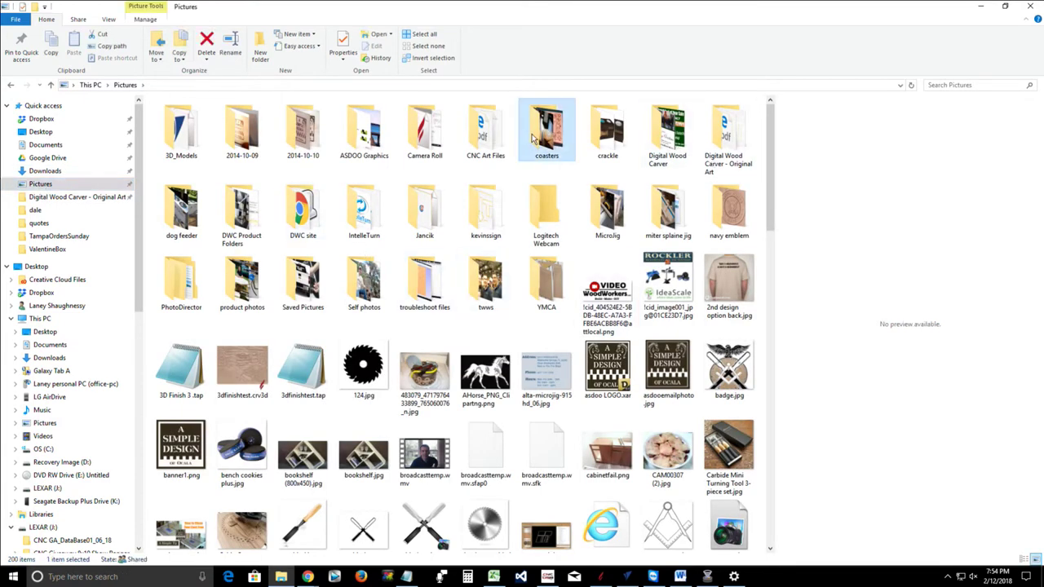
double_click(534, 139)
double_click(183, 135)
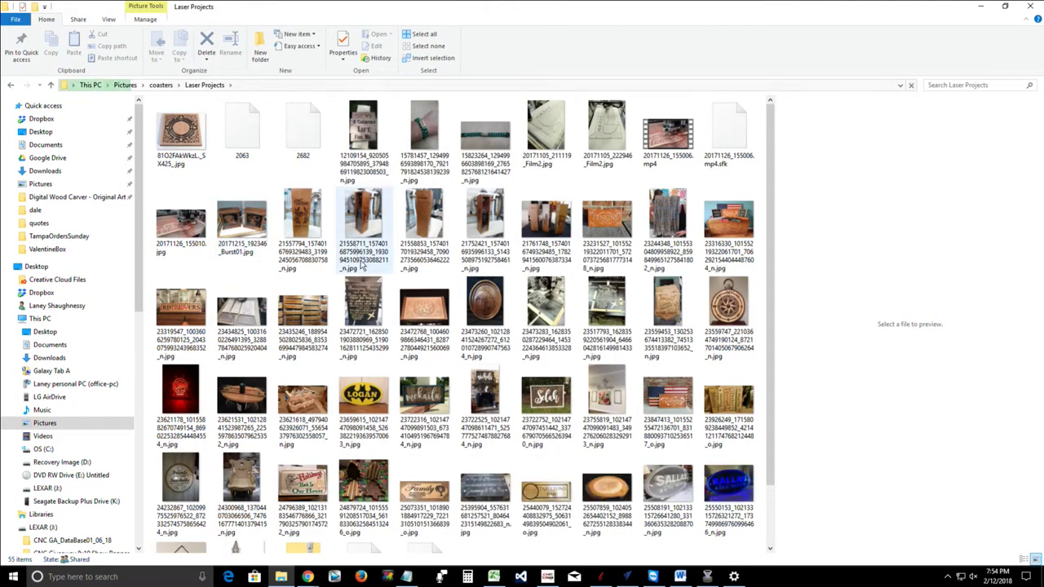
Scroll through the 55 Laser Projects thumbnails, including the received 2682 file
scroll(363, 265, down, 1)
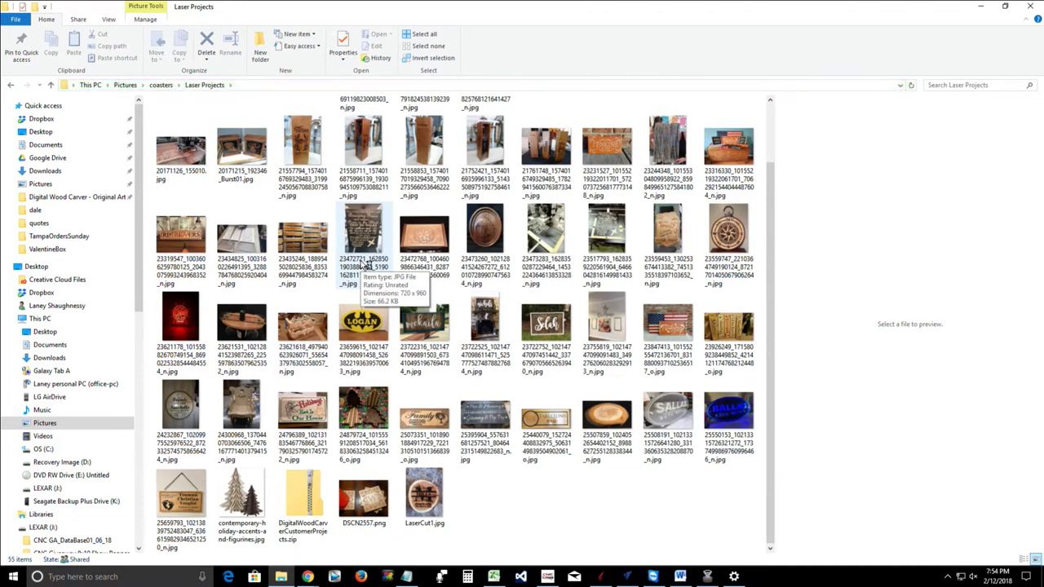
scroll(424, 384, up, 1)
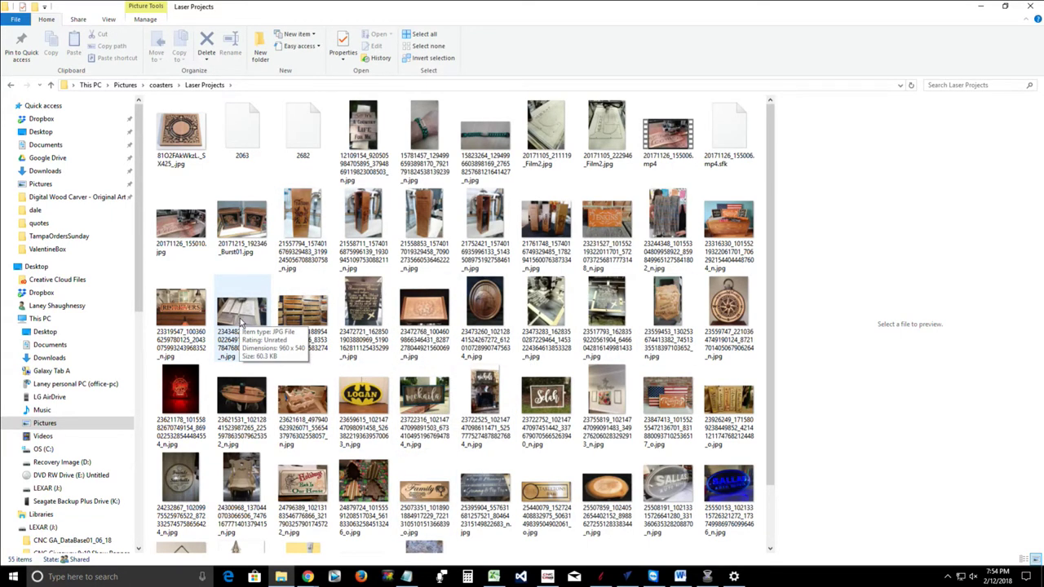
scroll(242, 324, down, 2)
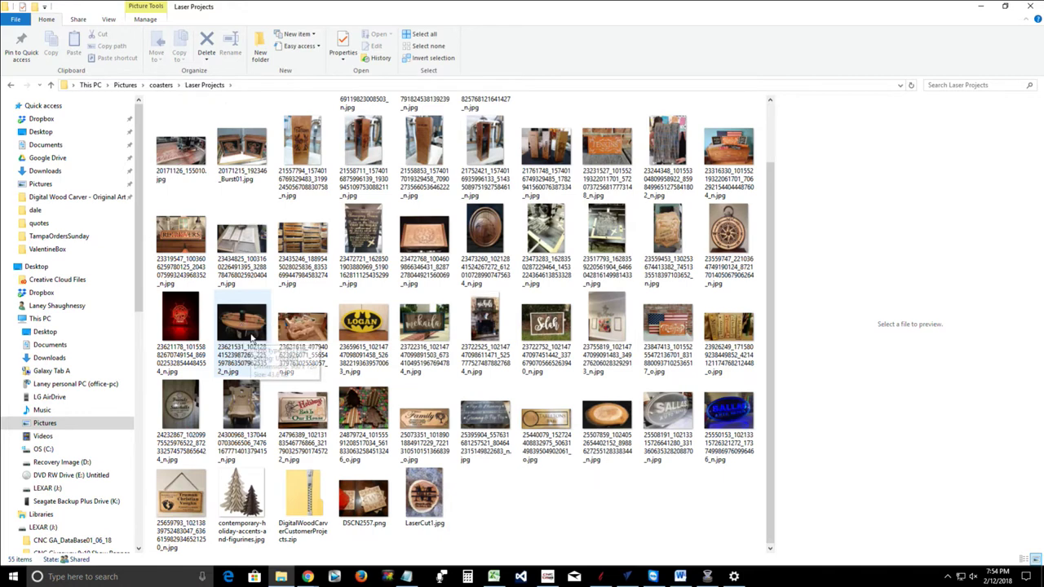
scroll(430, 368, up, 1)
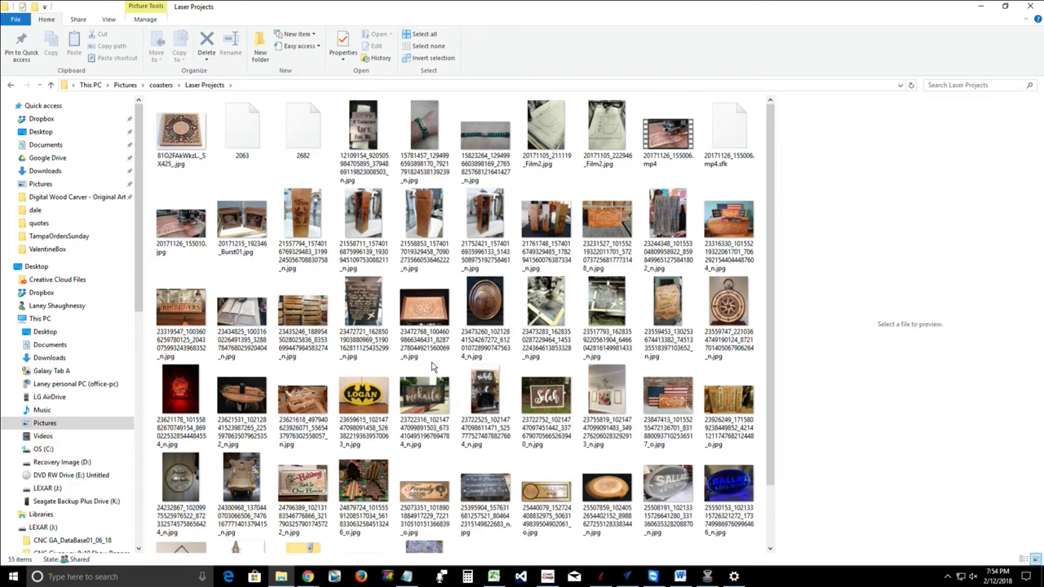
scroll(432, 367, down, 2)
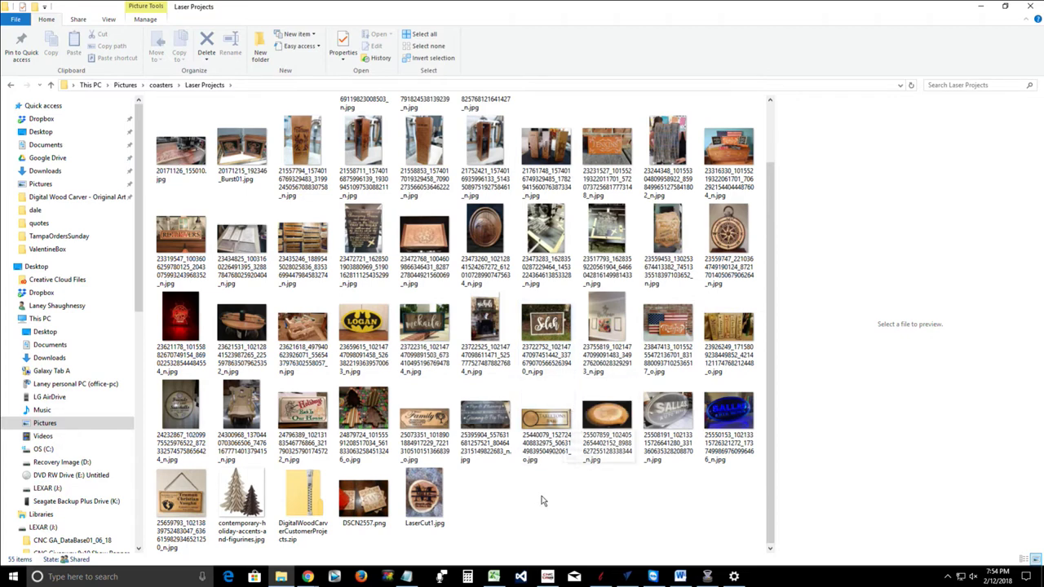
scroll(277, 440, up, 1)
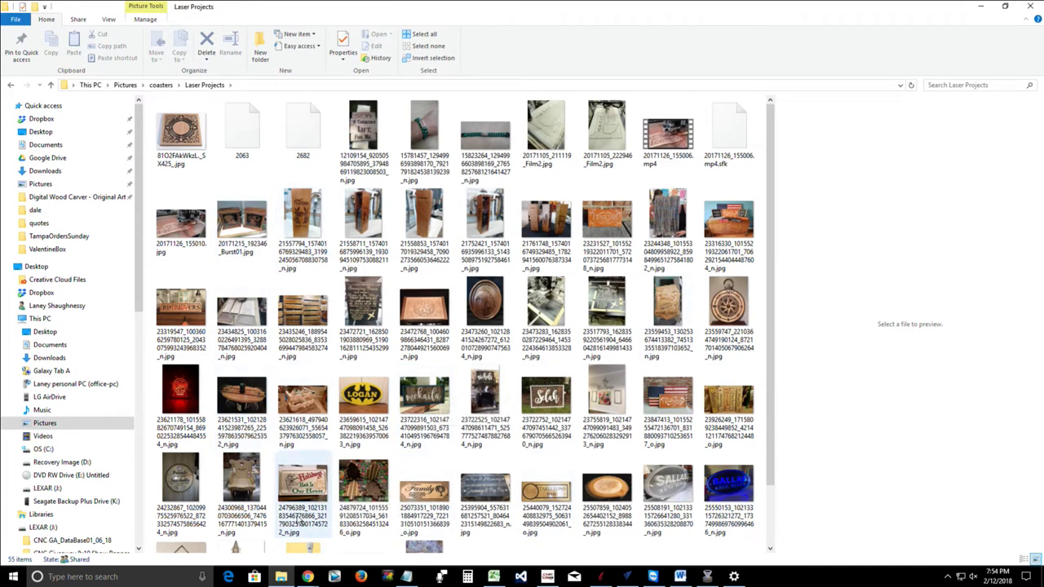
Go up two levels from Laser Projects to Pictures and show Bluetooth & other devices settings
click(50, 86)
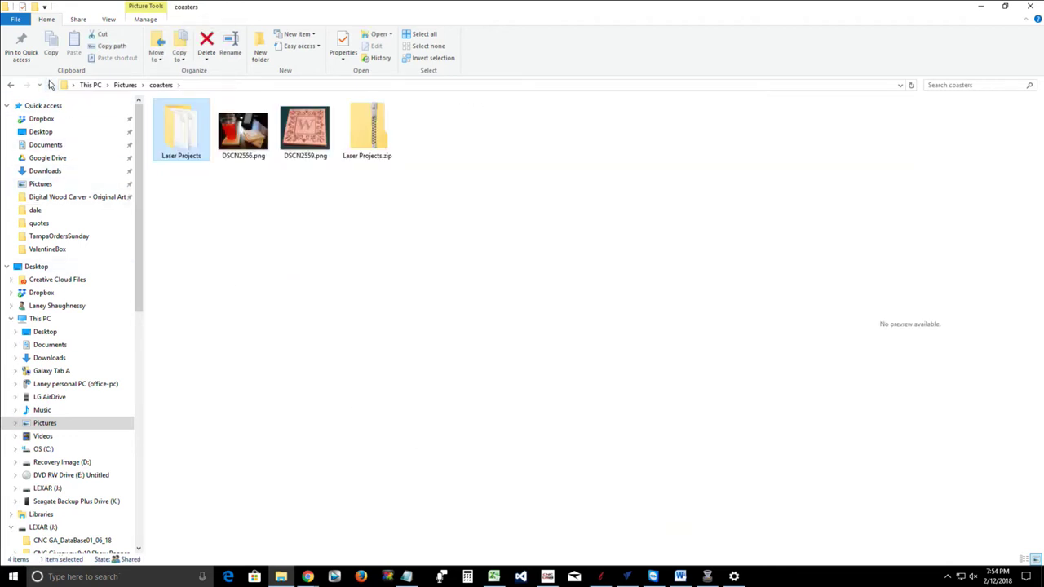
click(54, 90)
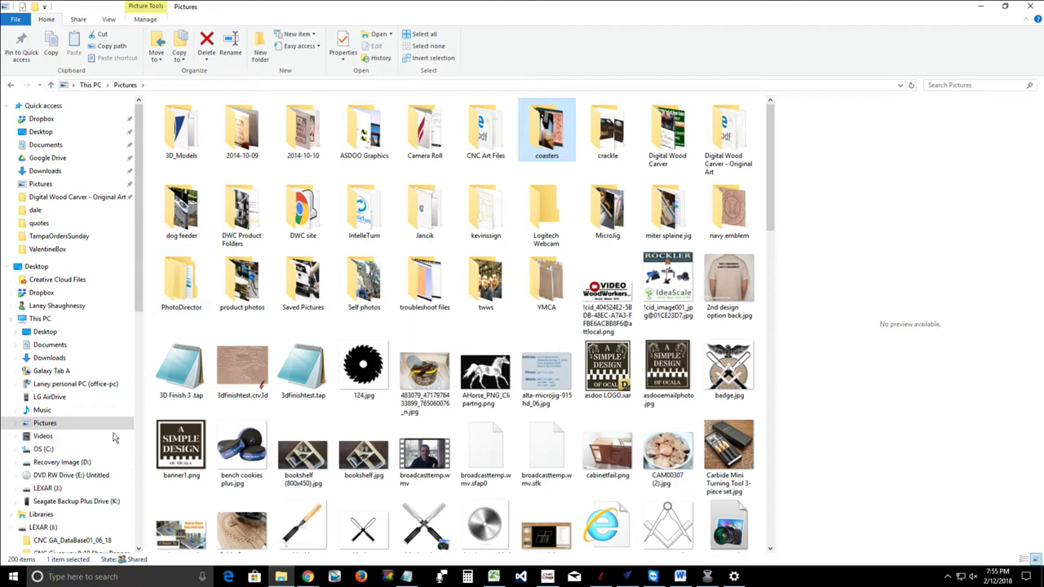
click(734, 577)
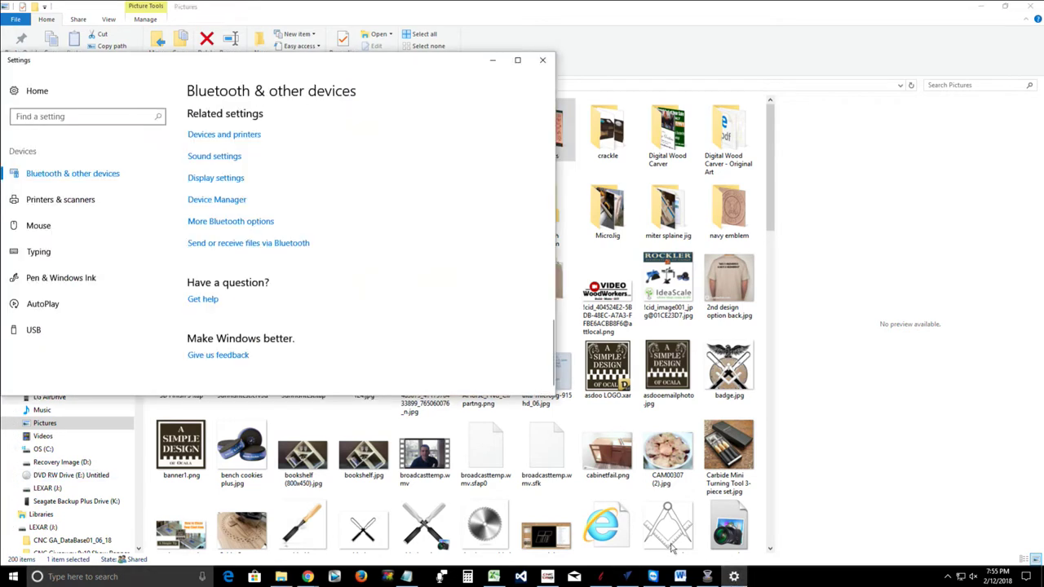
Receive file 2682 over Bluetooth, saving it into a new Desktop folder named MK34Photo
click(215, 248)
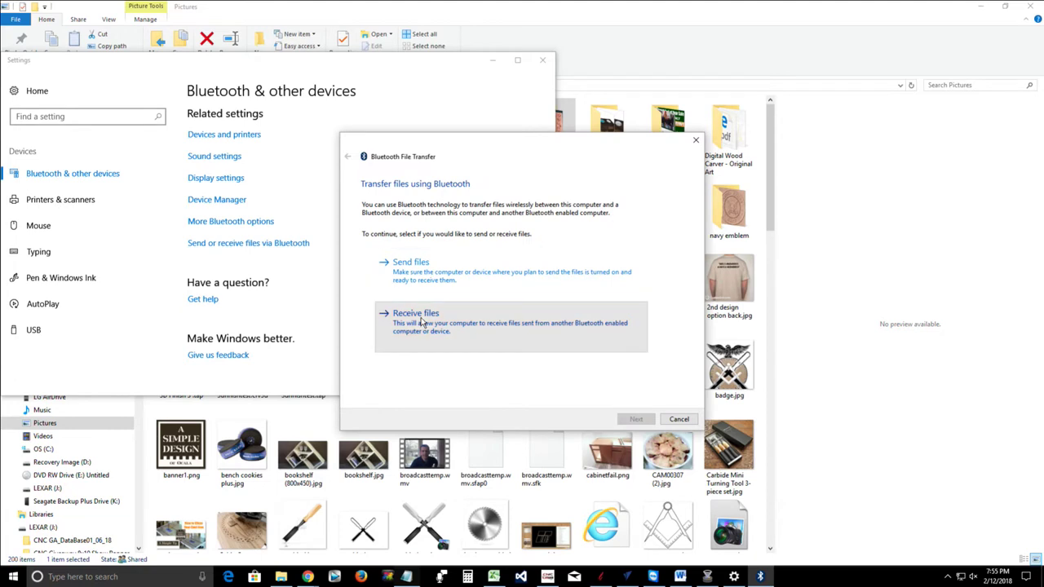
click(421, 320)
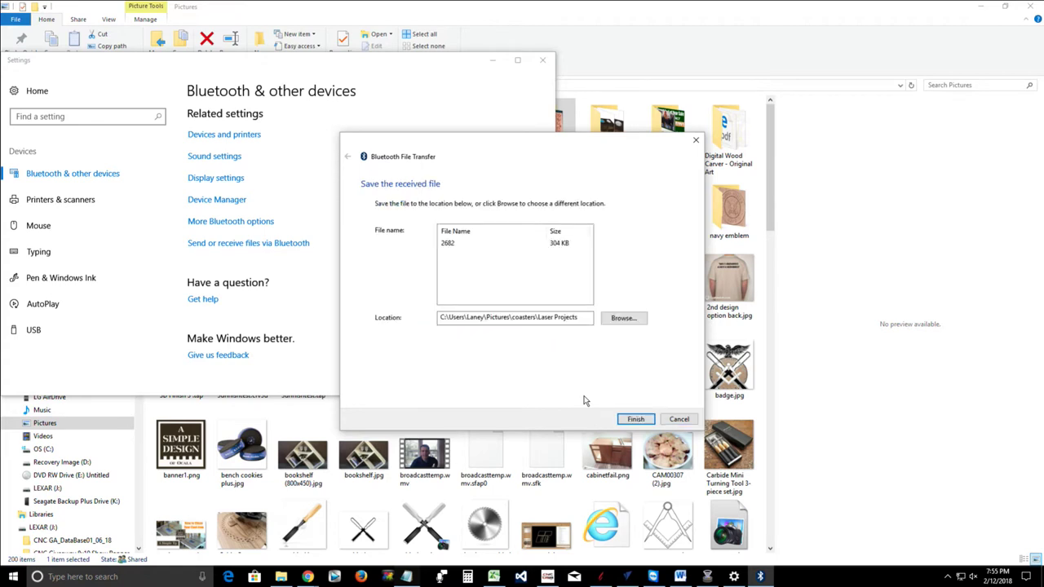
click(625, 319)
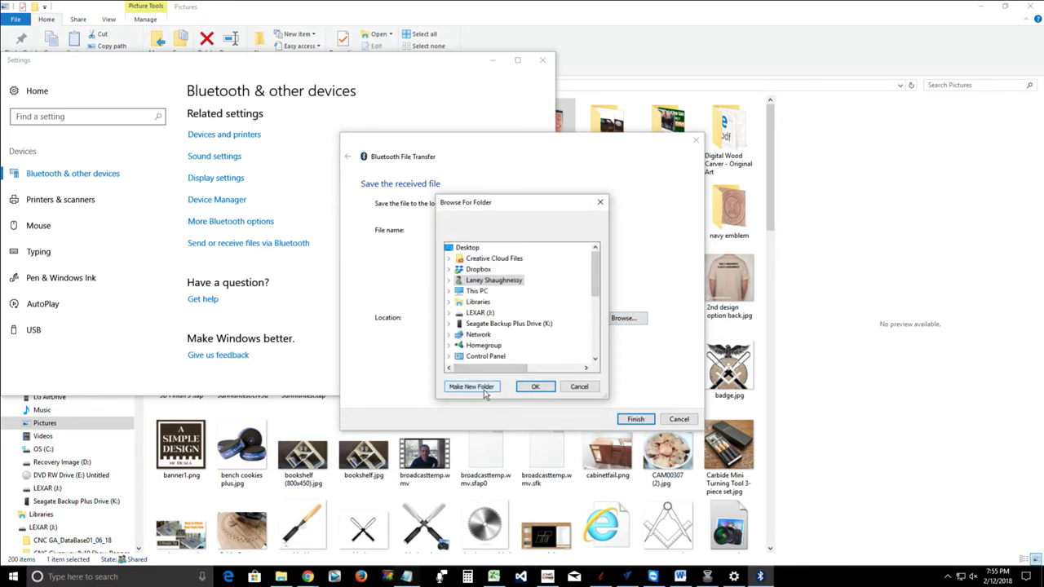
click(475, 248)
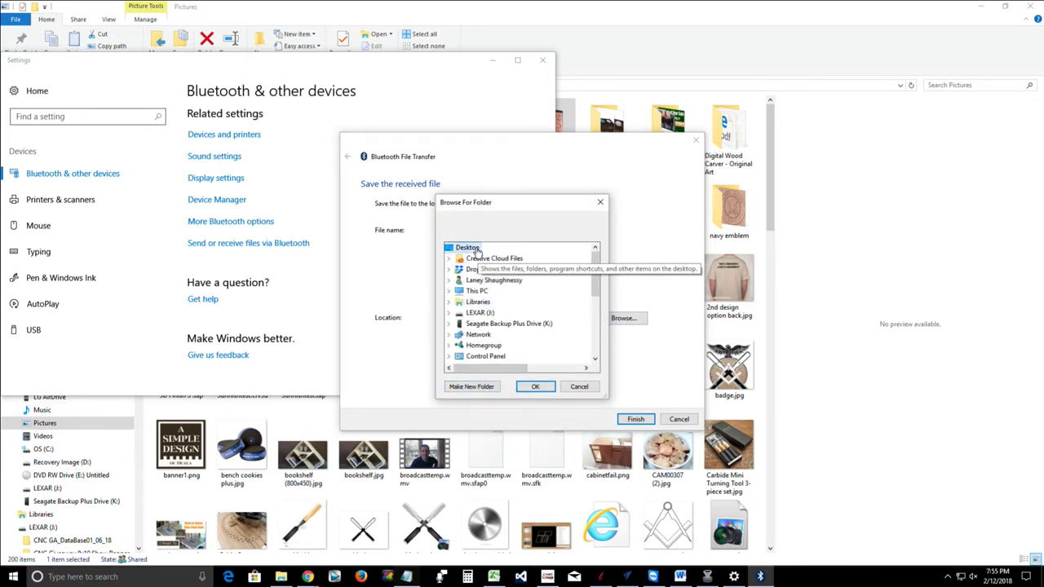
click(472, 387)
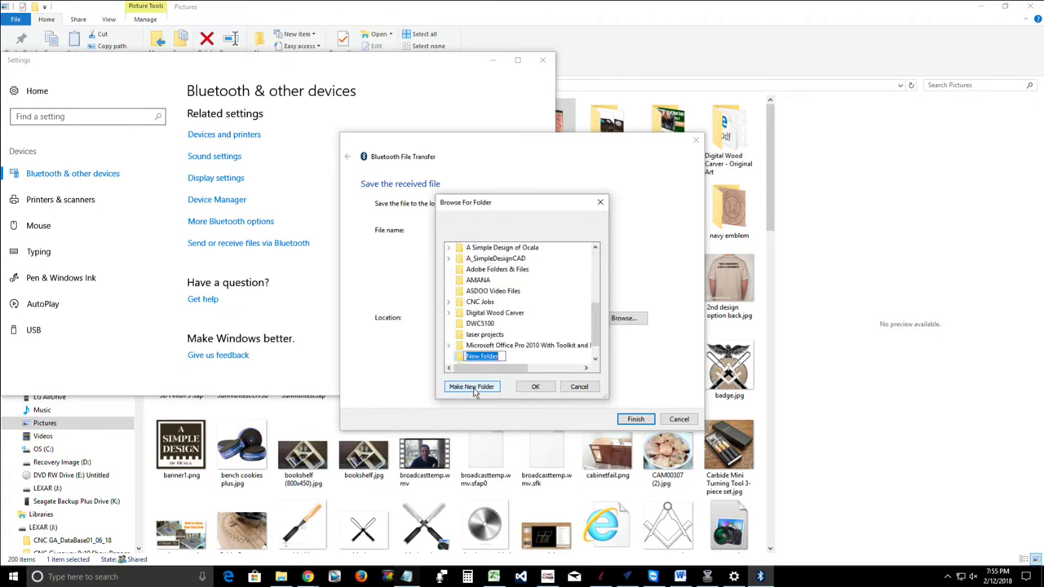
text(MK34)
key(Escape)
click(534, 388)
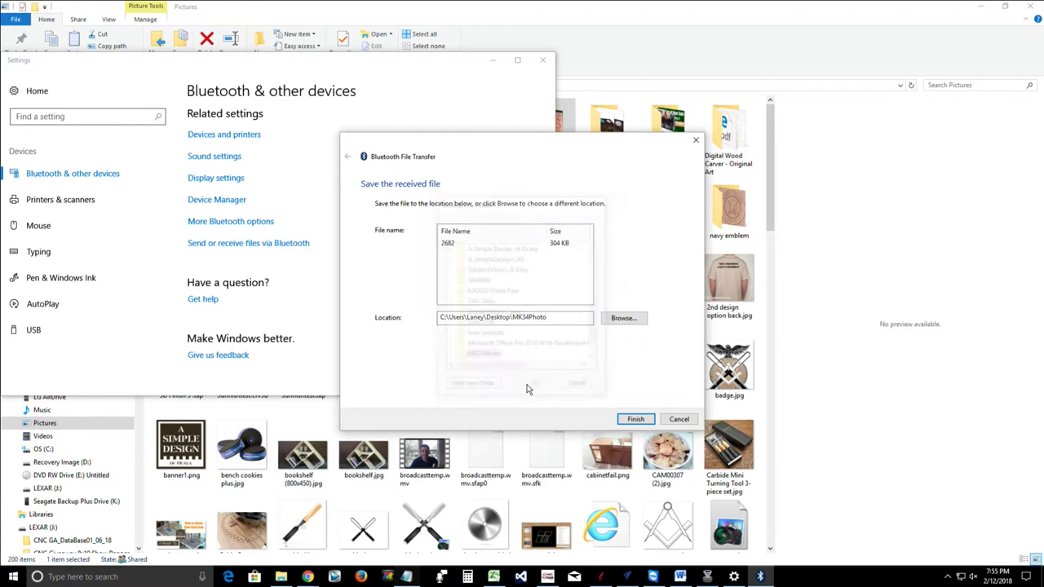
click(640, 421)
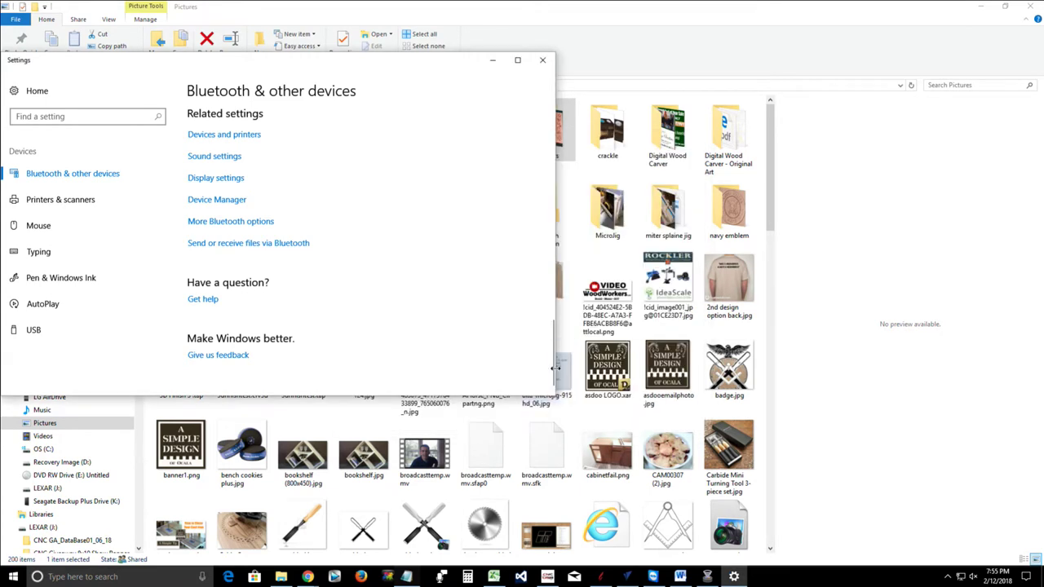
Close Settings and check that 2682 (305 KB) is in Desktop\MK34Photo, then reopen Settings
click(543, 60)
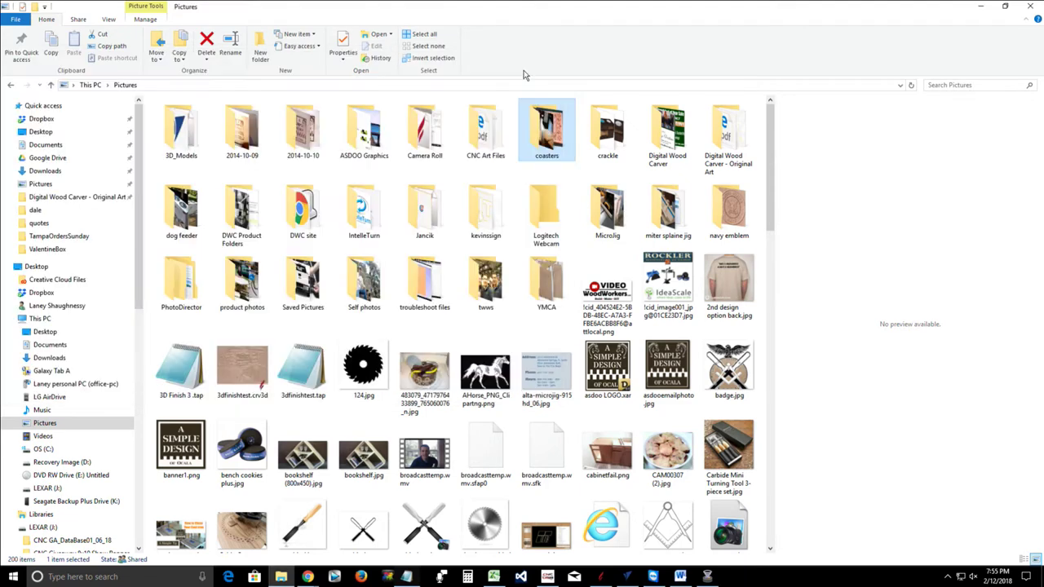
click(33, 132)
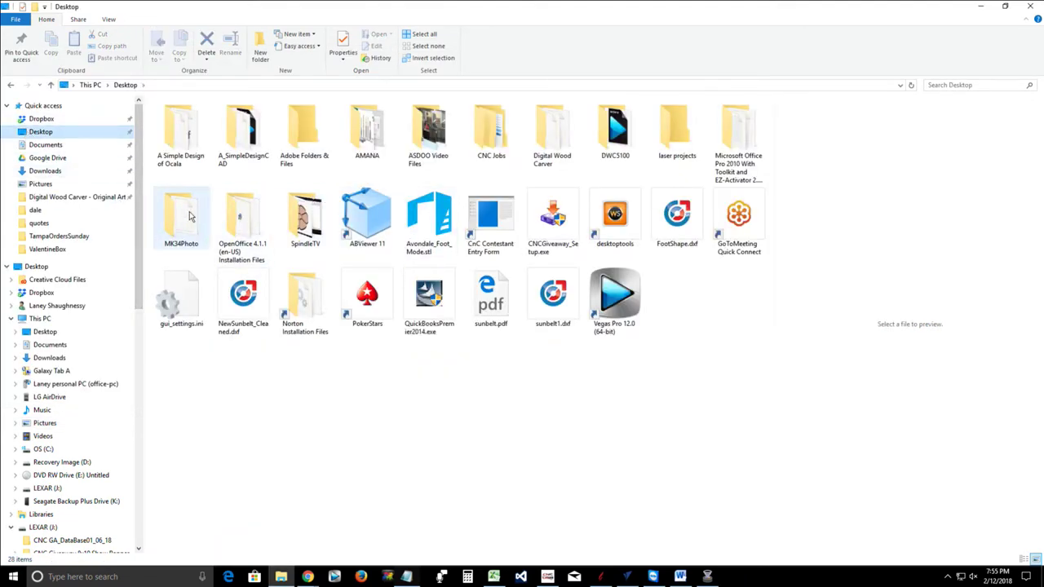
click(190, 215)
double_click(189, 216)
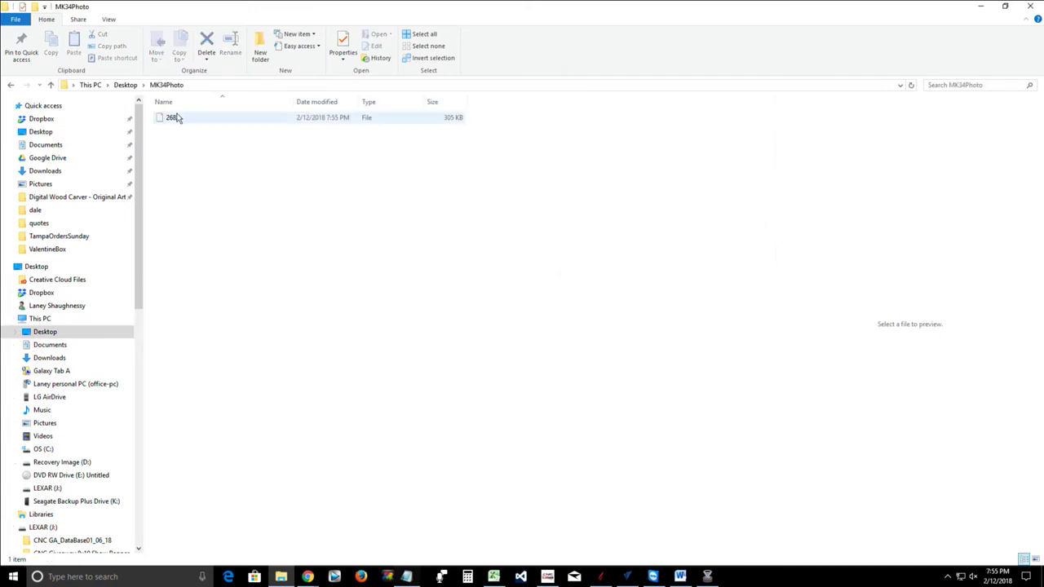
click(175, 118)
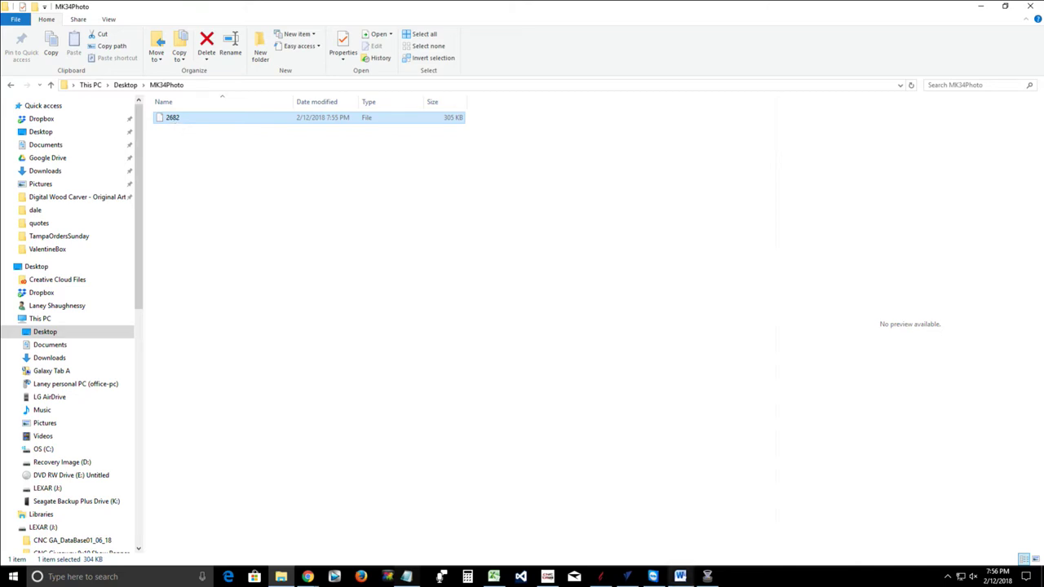
key(super+i)
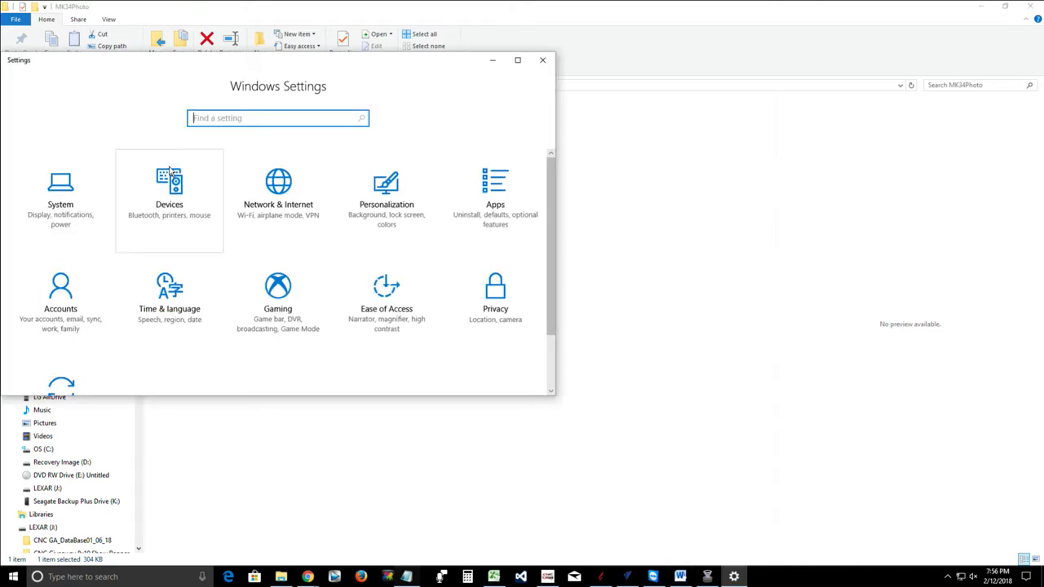
Receive the controller photo 15184831026531.jpg via Bluetooth and select it in Desktop\MK34Photo
click(169, 175)
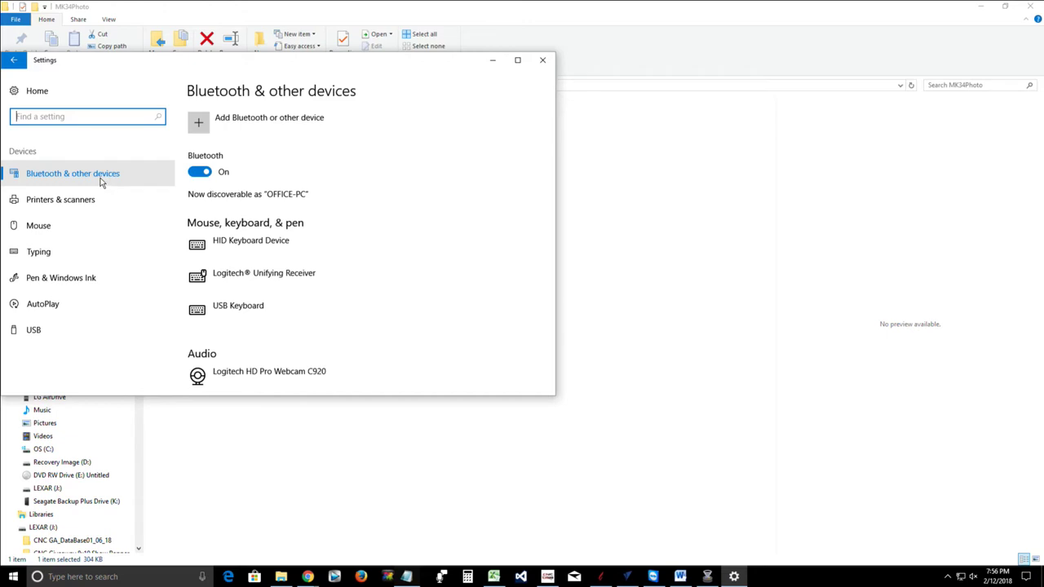
scroll(268, 301, down, 5)
scroll(268, 301, down, 7)
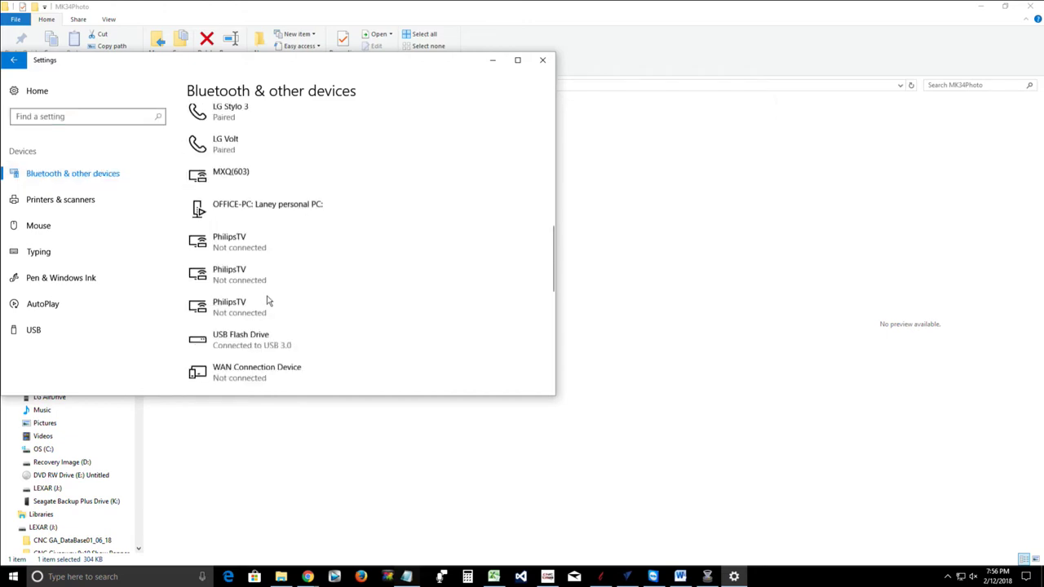
click(265, 292)
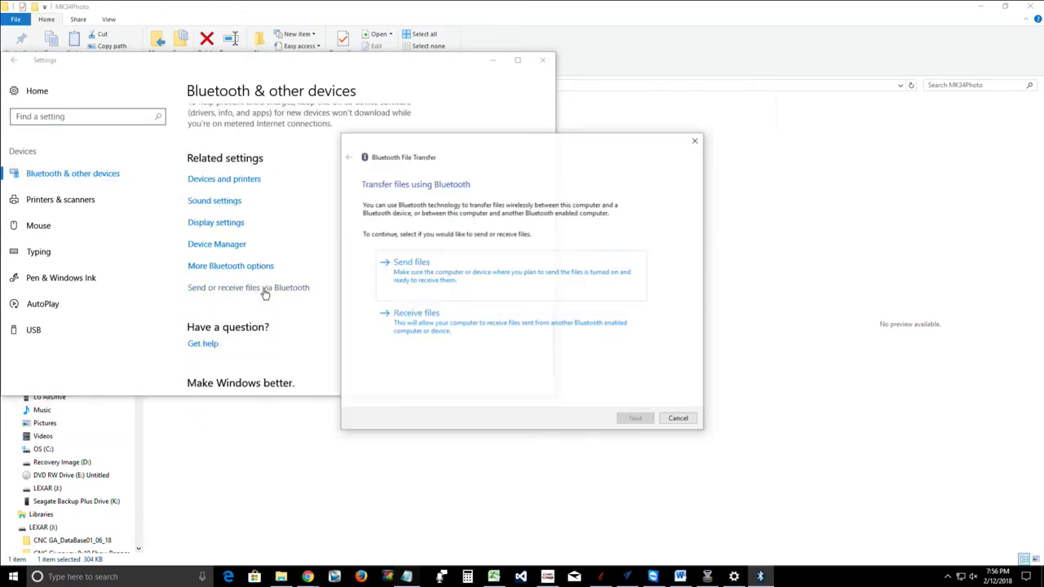
click(426, 344)
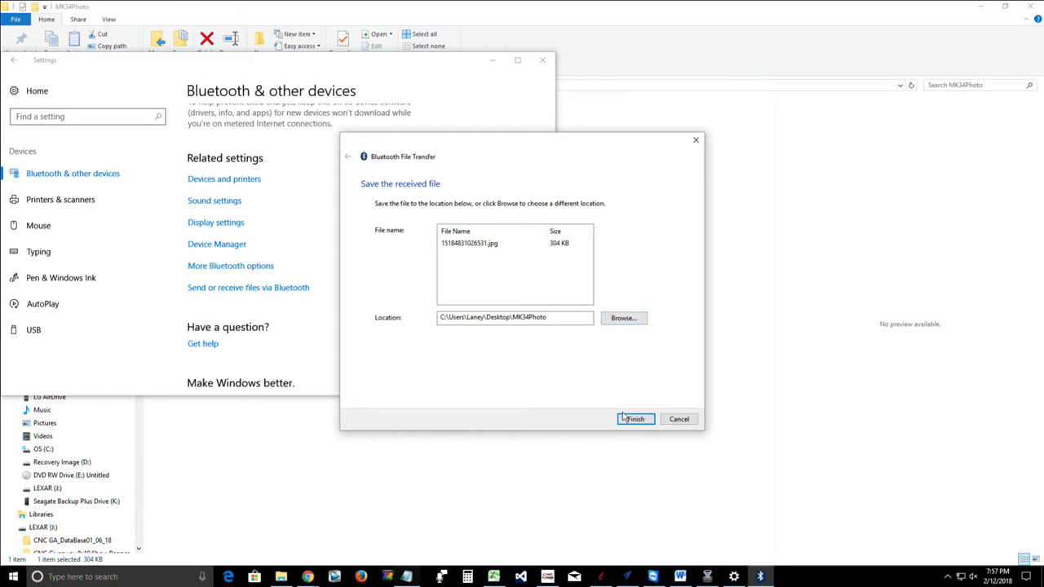
click(629, 421)
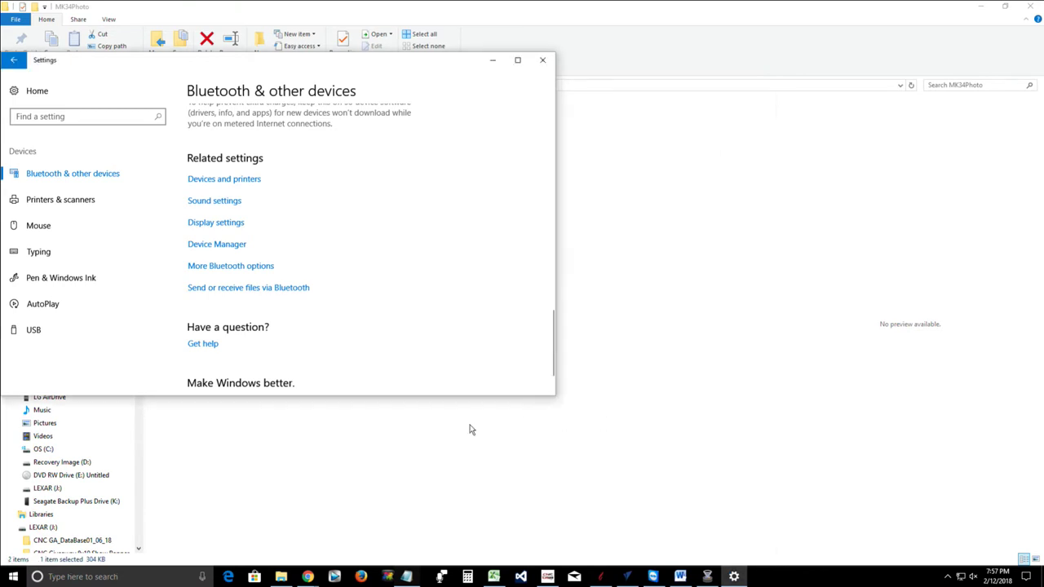
click(366, 484)
click(208, 133)
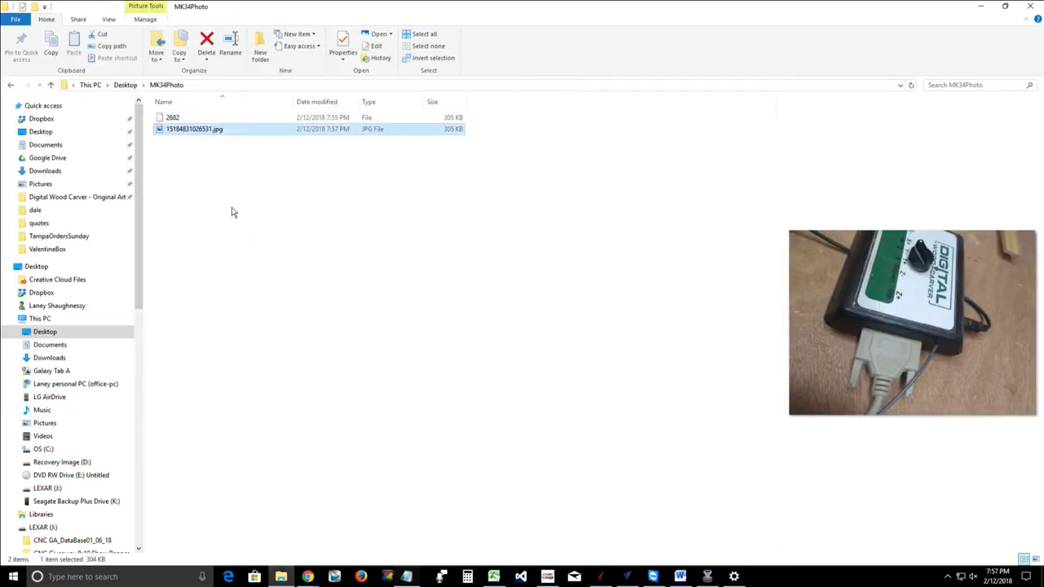
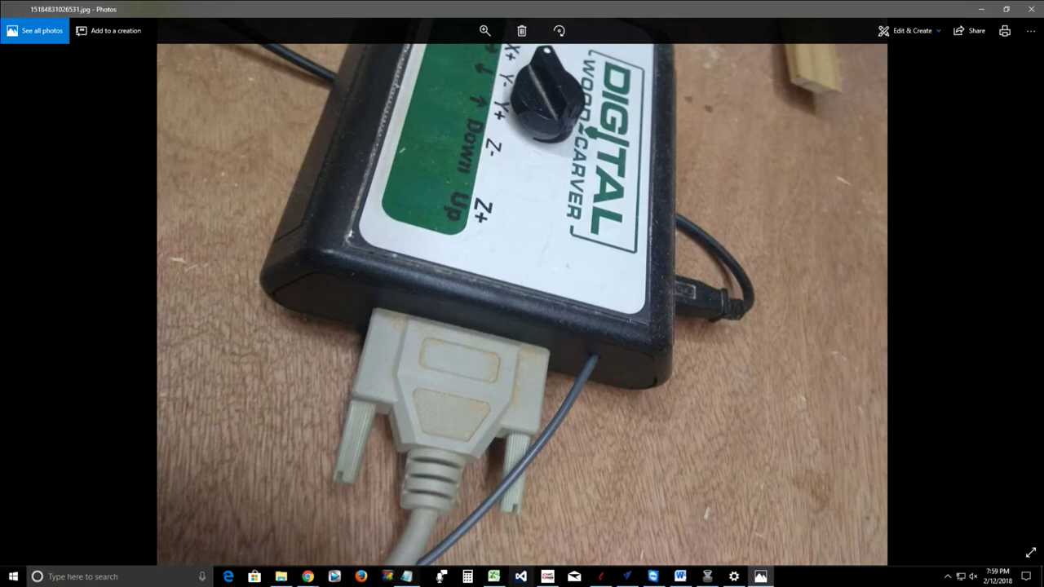
click(734, 577)
click(199, 292)
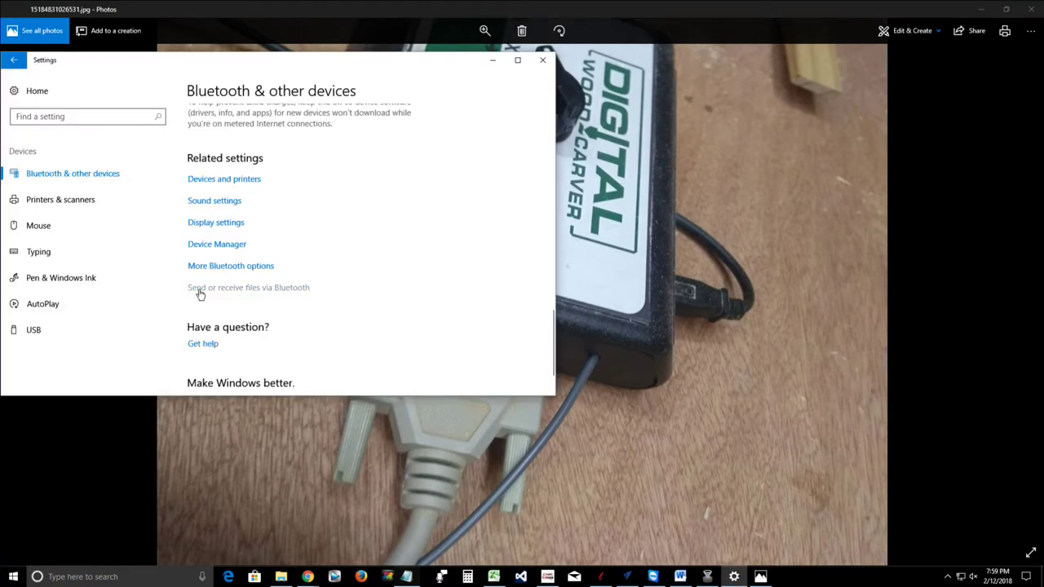
click(432, 328)
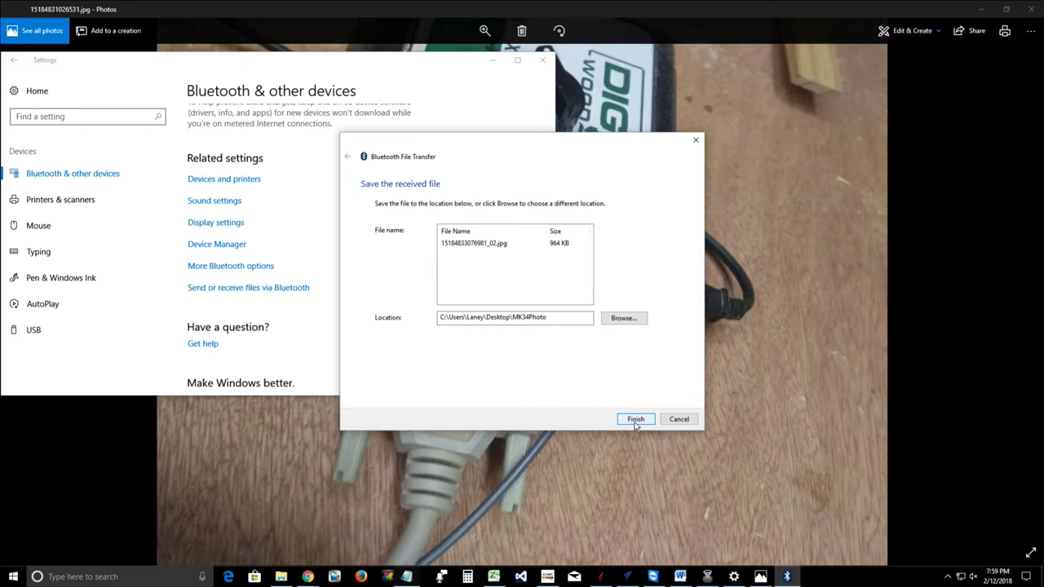
click(635, 421)
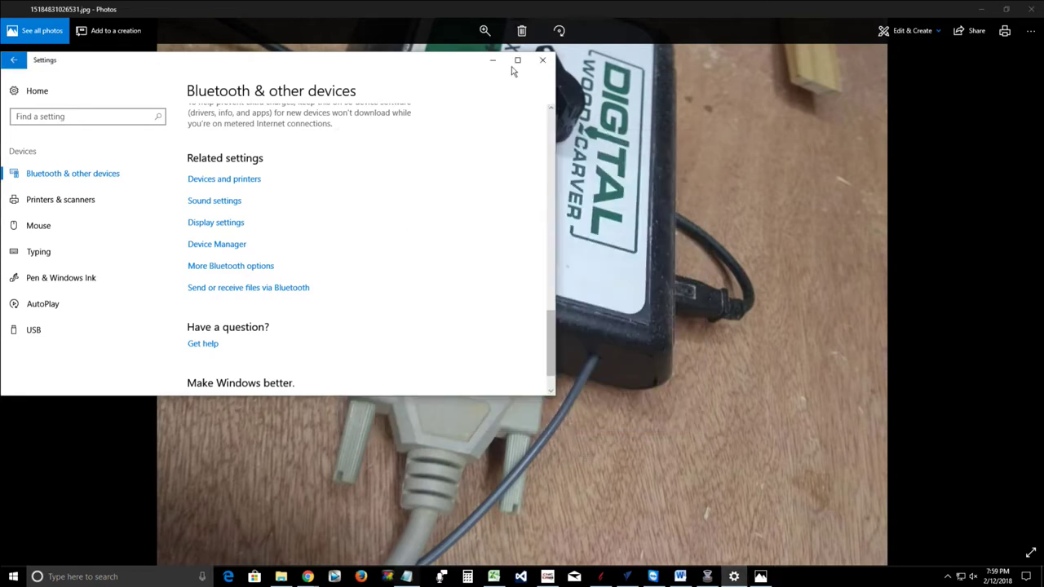
click(544, 62)
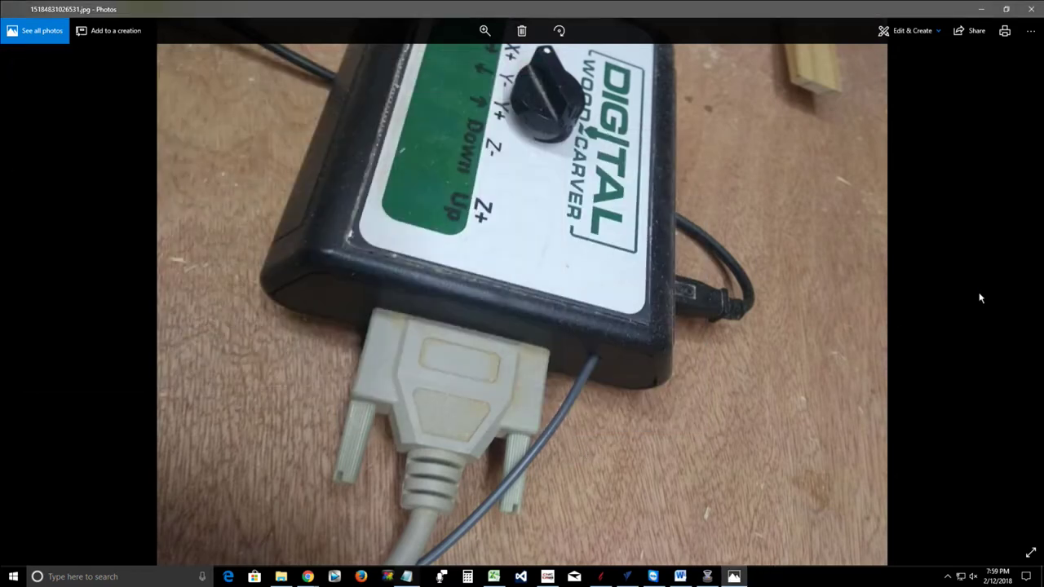
click(1030, 9)
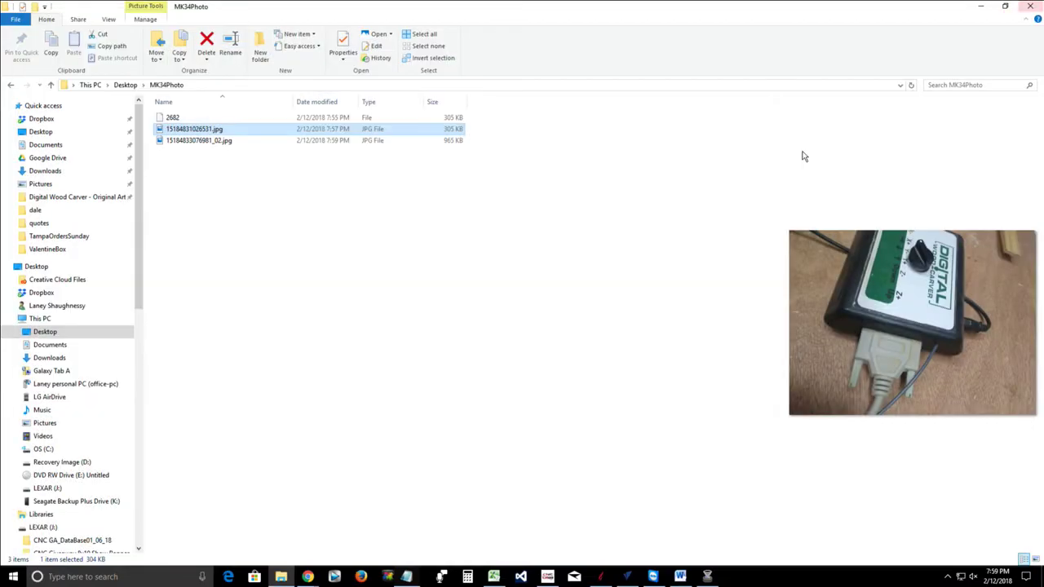
click(196, 142)
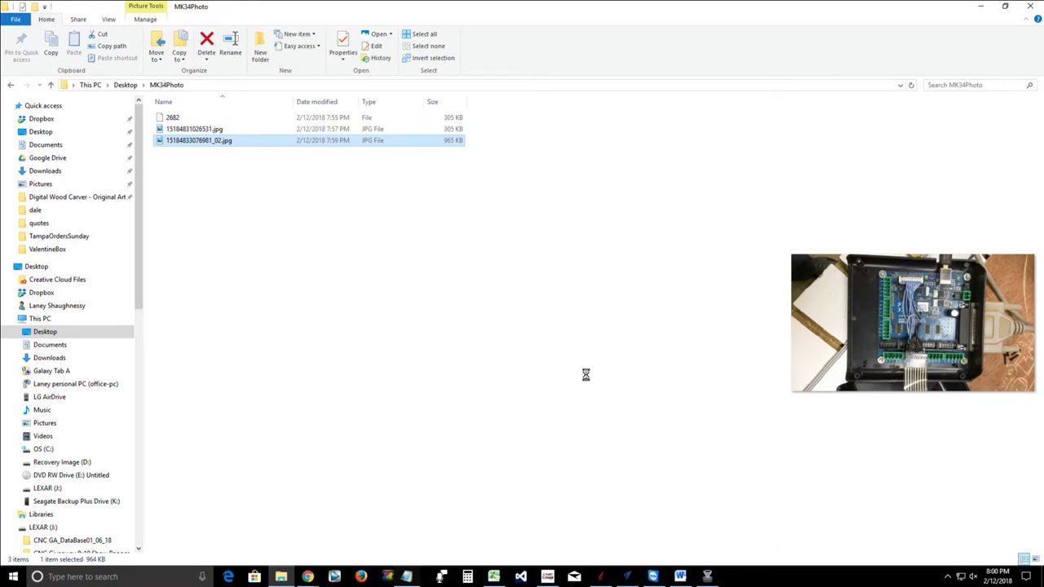
double_click(958, 295)
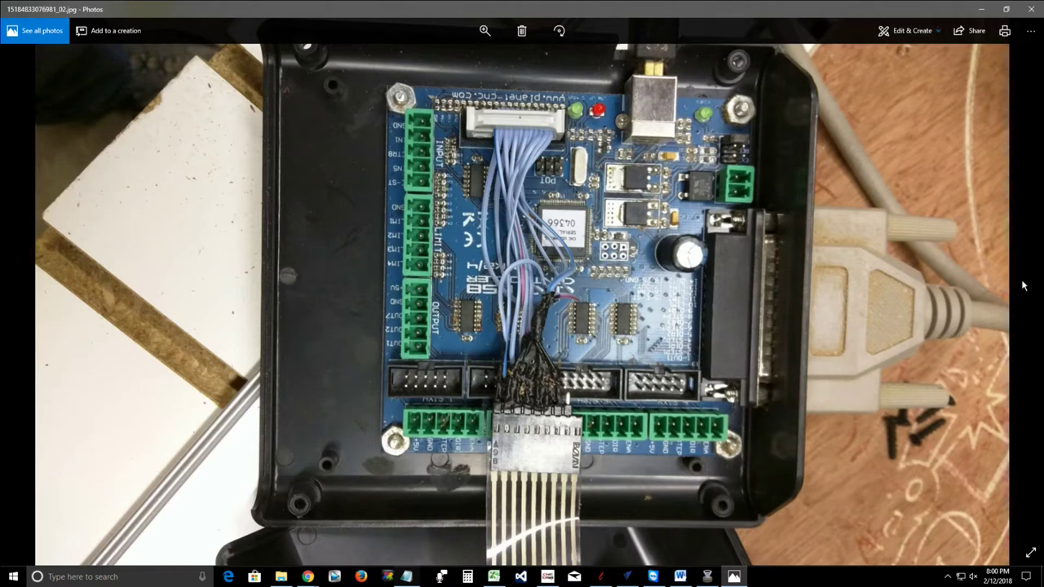
click(27, 306)
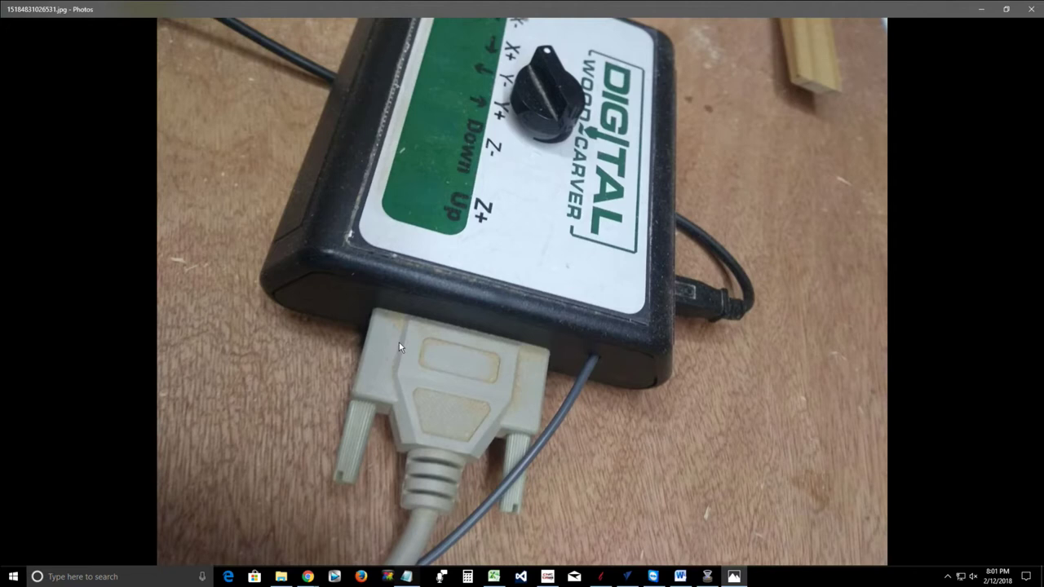
click(1029, 11)
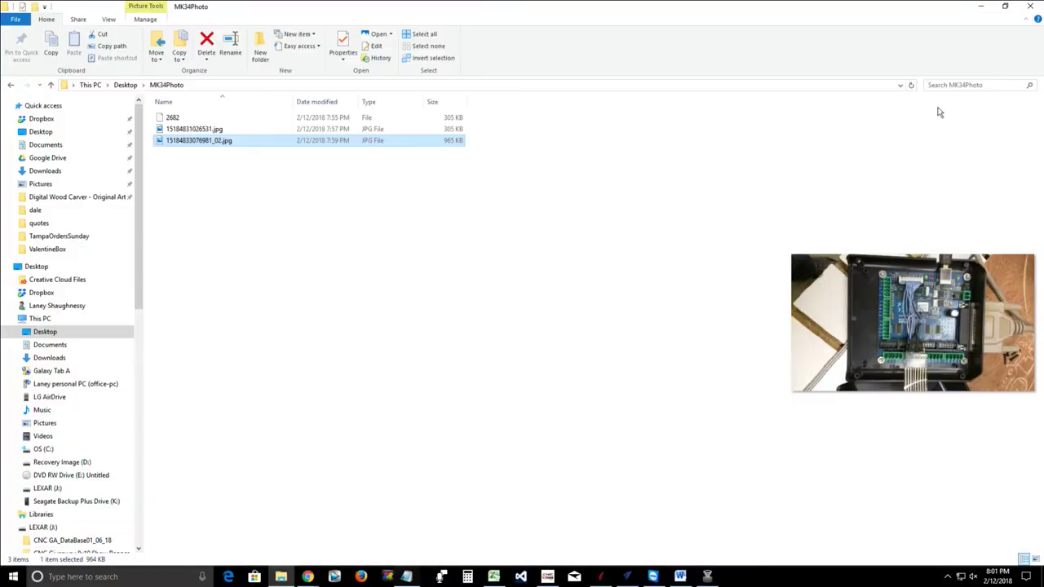
Check Help > Activate License in CNC USB Controller, which shows no serial number, then cancel it
click(547, 577)
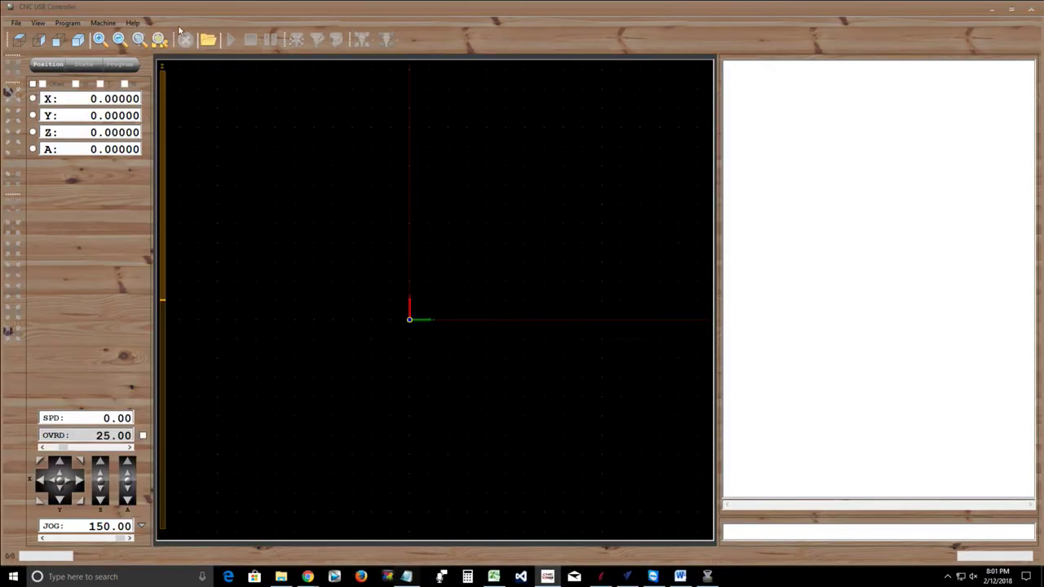
click(132, 23)
click(150, 91)
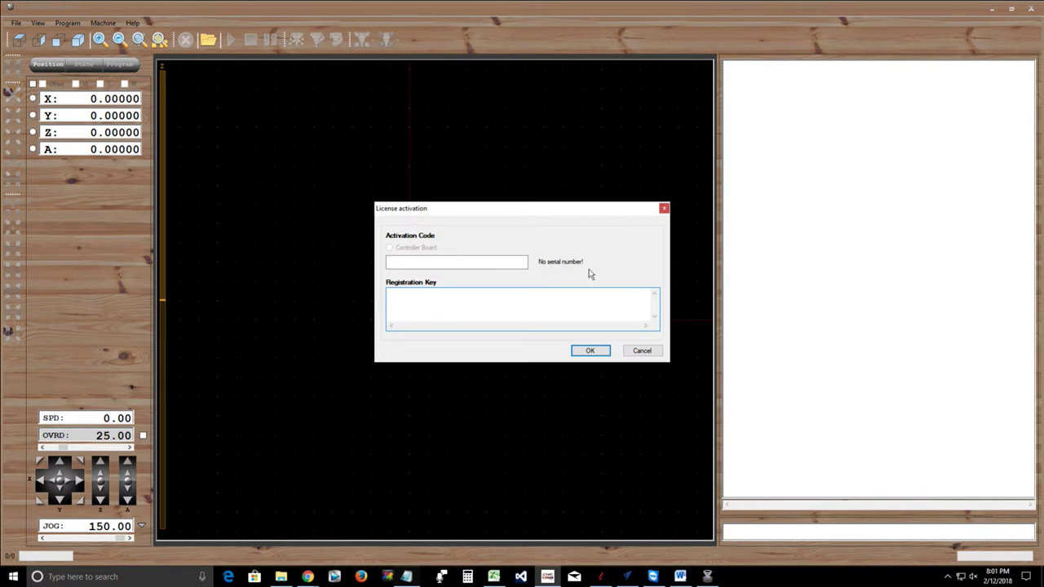
click(639, 357)
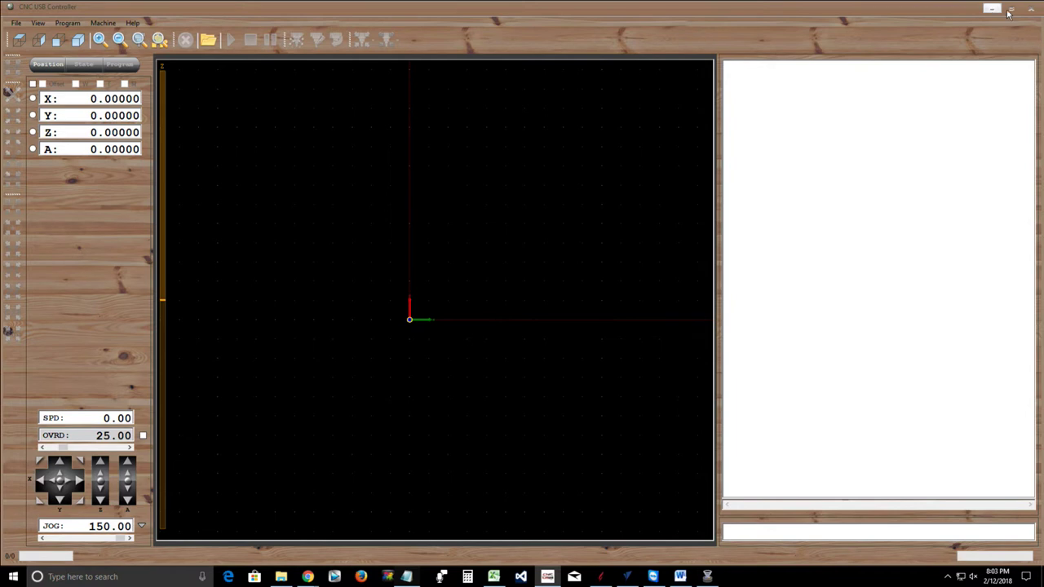
Close the old CNC USB Controller program and the MK34Photo folder window
click(1031, 12)
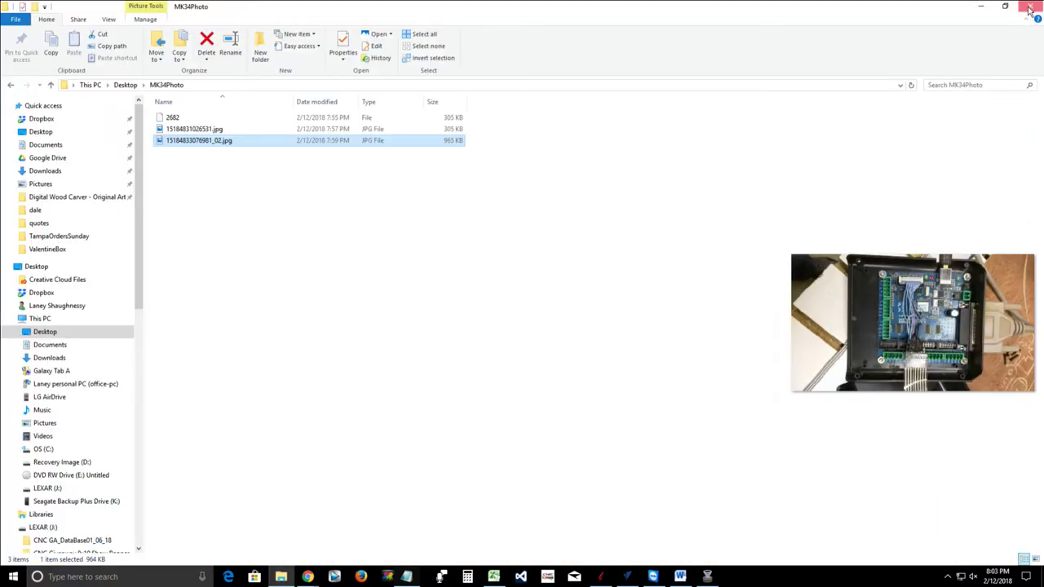
click(1030, 9)
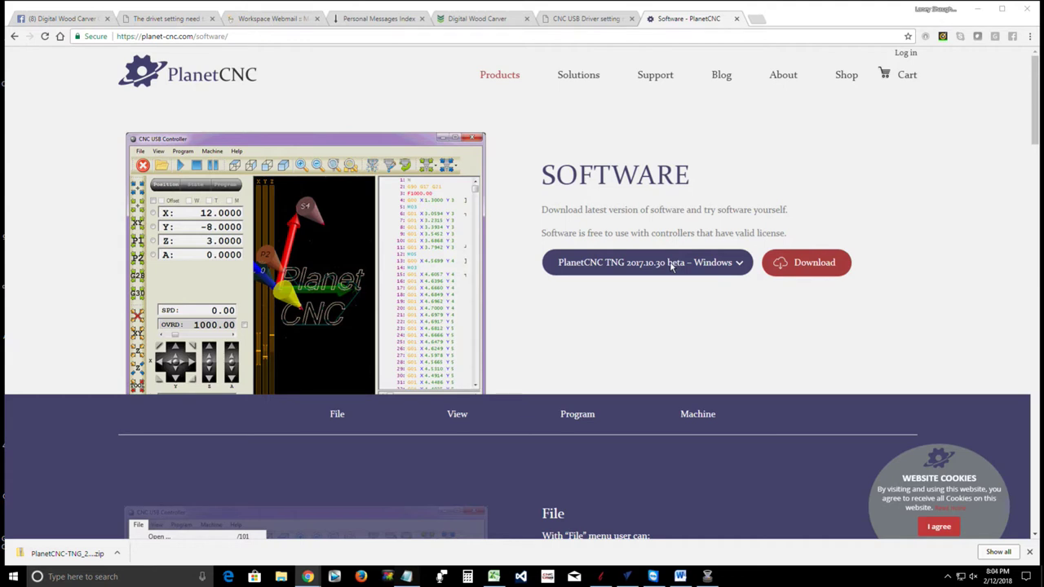
Extract the PlanetCNC-TNG_20171030_beta zip into Downloads and select PlanetCNC_Install.exe in the extracted folder
click(65, 554)
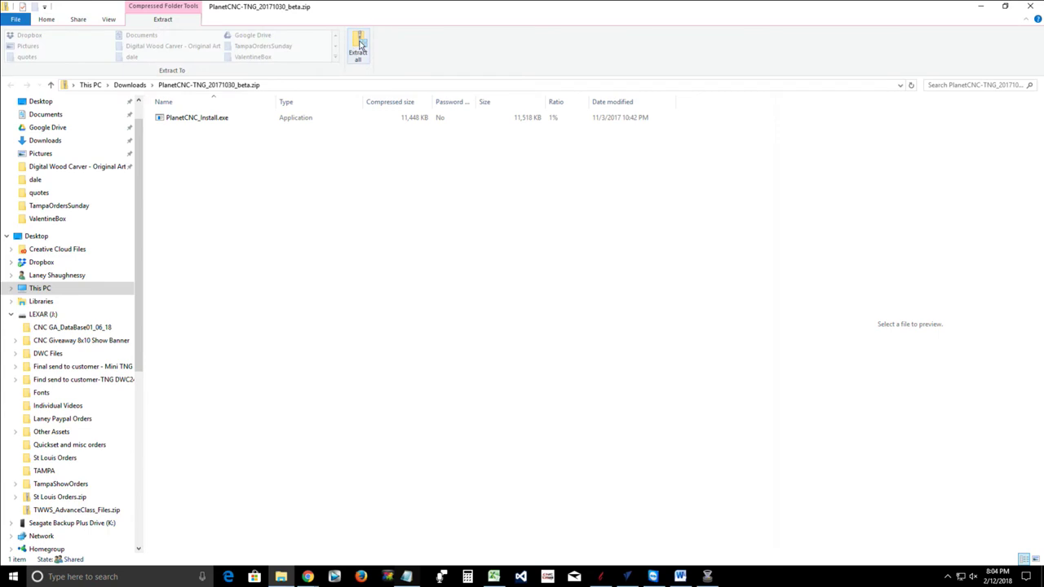
click(359, 47)
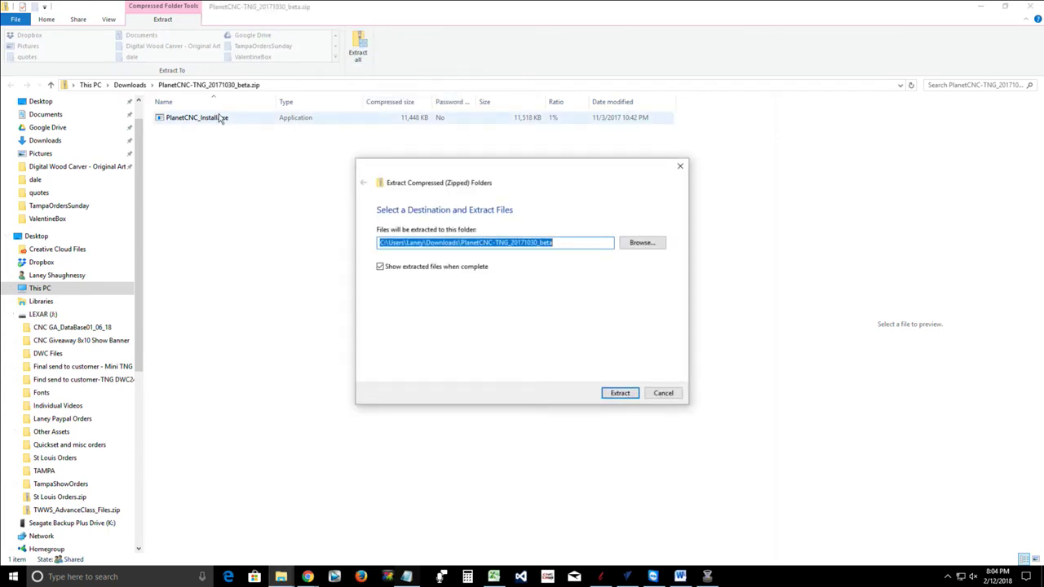
click(618, 395)
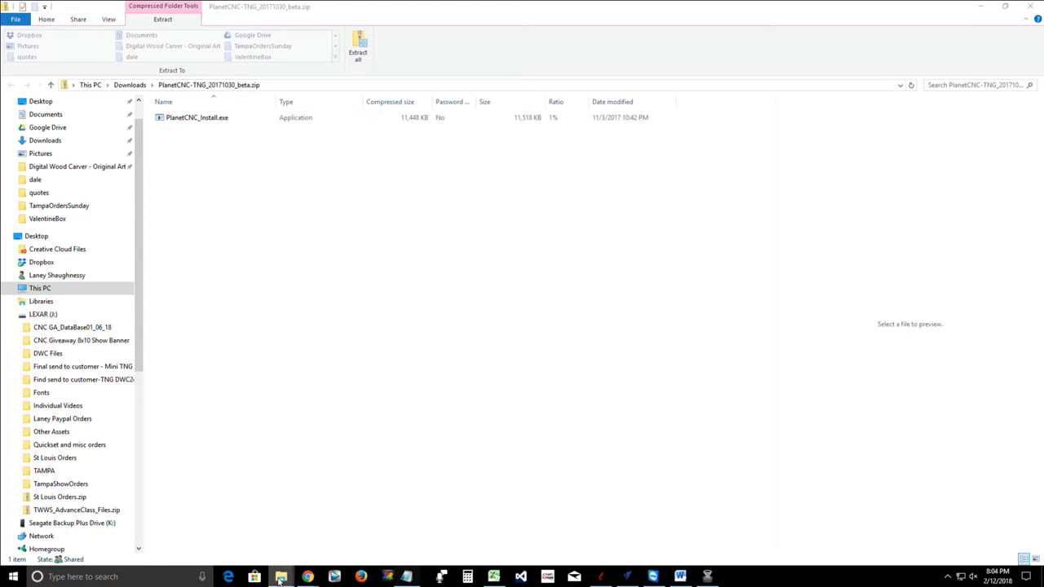
mouse_move(282, 572)
click(341, 545)
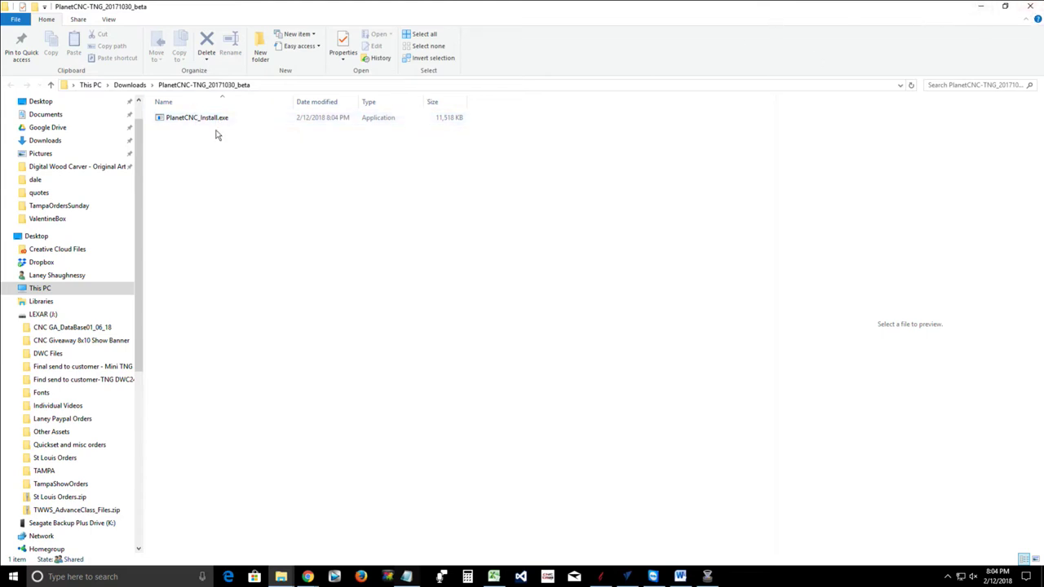
click(188, 123)
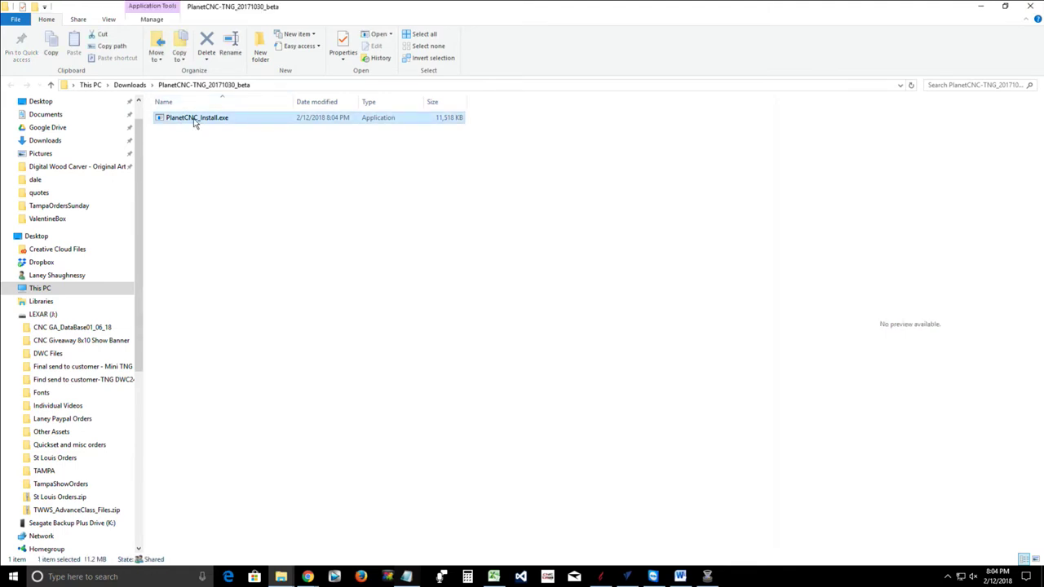
Run PlanetCNC_Install.exe with the default install folder, Start menu folder and tasks, and install
double_click(195, 123)
key(Return)
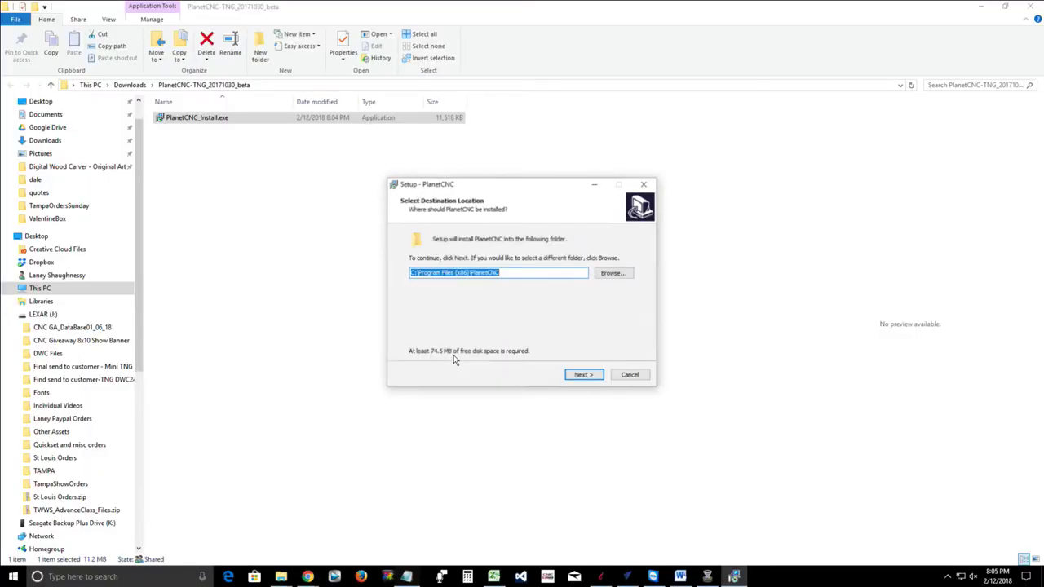
click(579, 376)
click(580, 376)
click(579, 376)
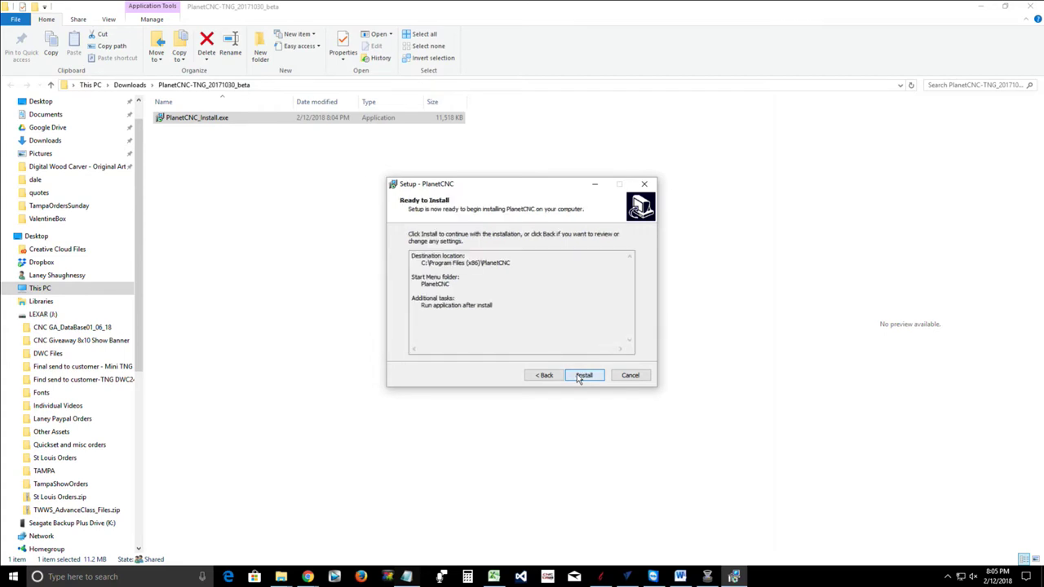
click(585, 378)
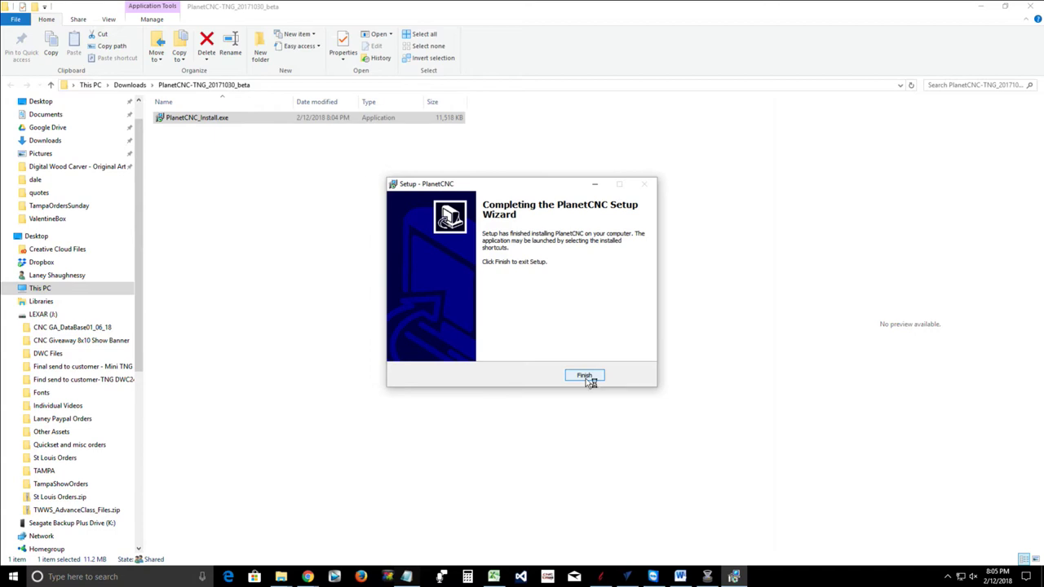
Finish the setup wizard to launch PlanetCNC and maximize its window
click(585, 377)
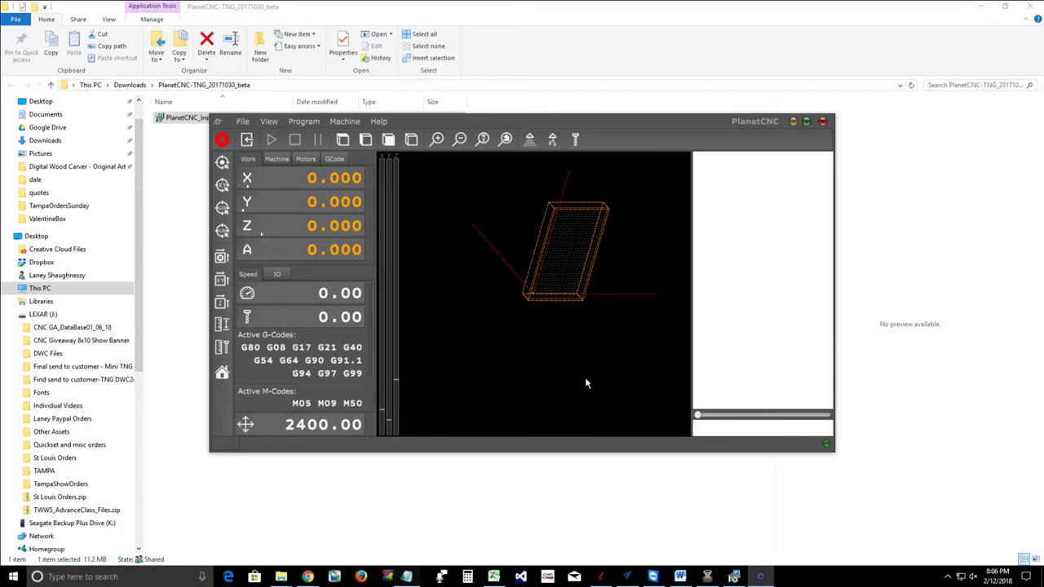
click(806, 120)
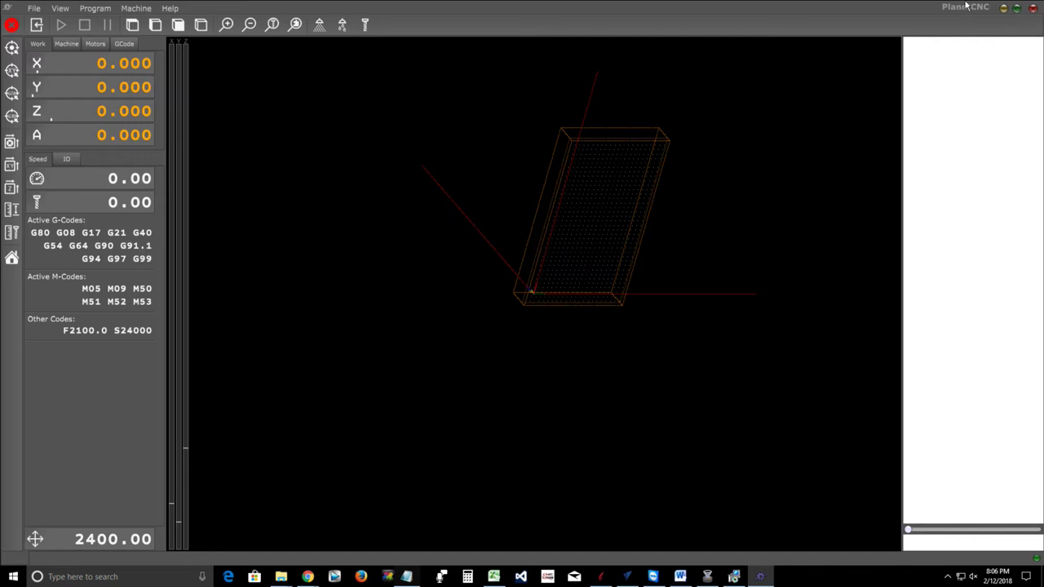
Shift the 3D view, then choose File > Import Settings to pick a settings file
drag(575, 336, 549, 368)
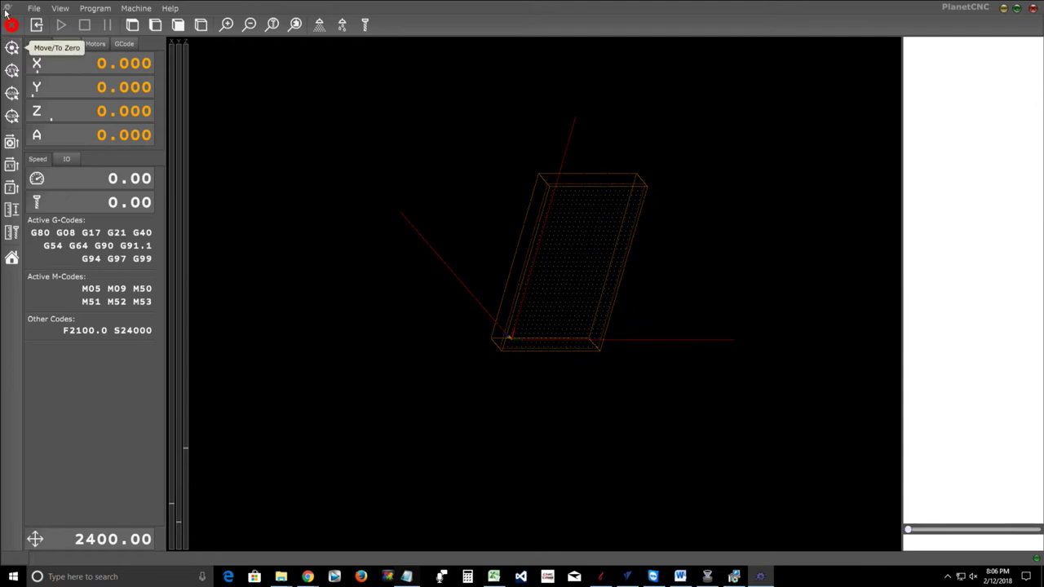
click(34, 9)
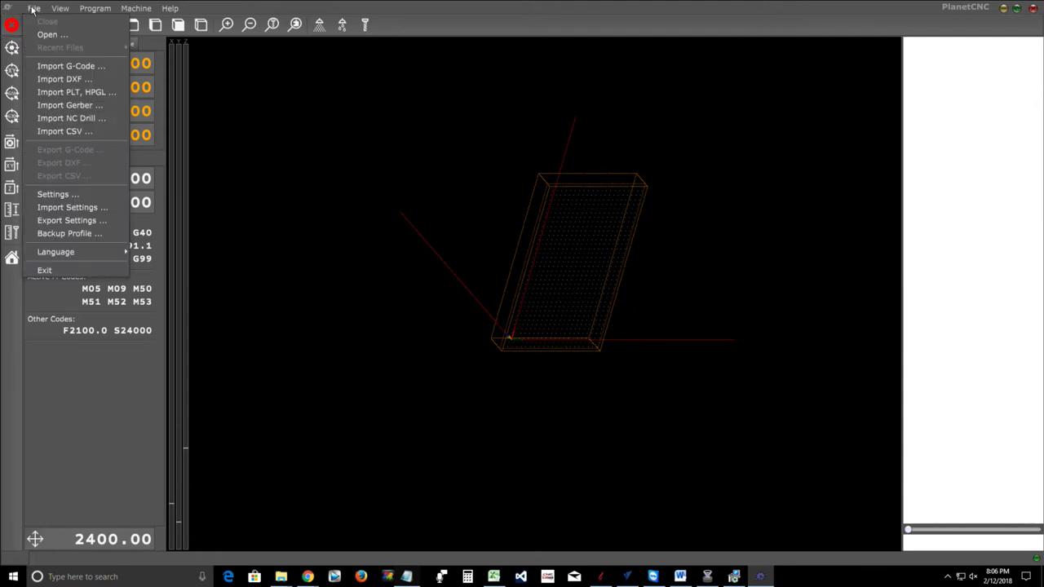
click(54, 210)
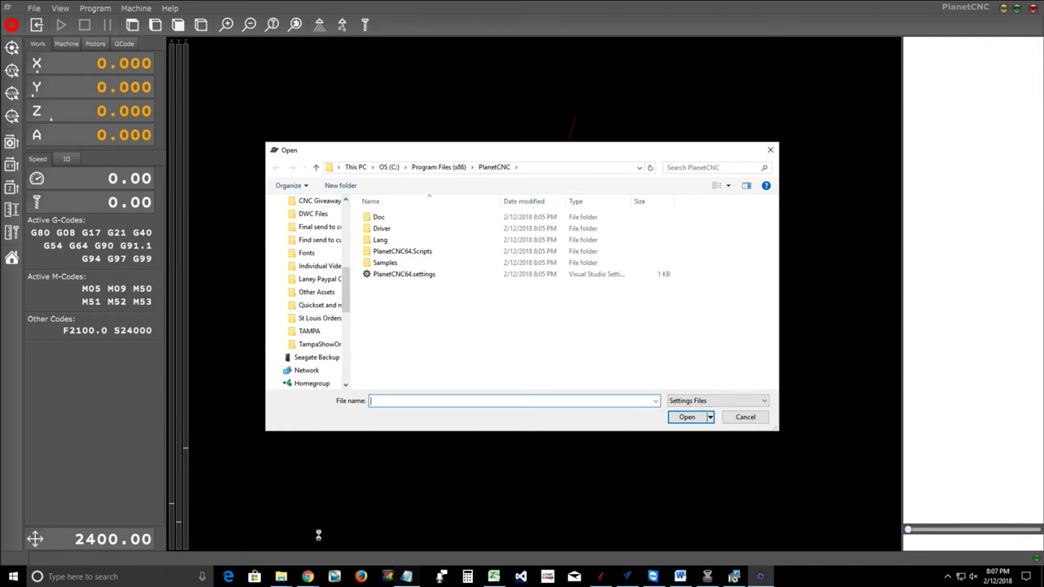
Go to LEXAR (J:) > Find send to customer-TNG DWC2440 > TNG Software in File Explorer
mouse_move(280, 577)
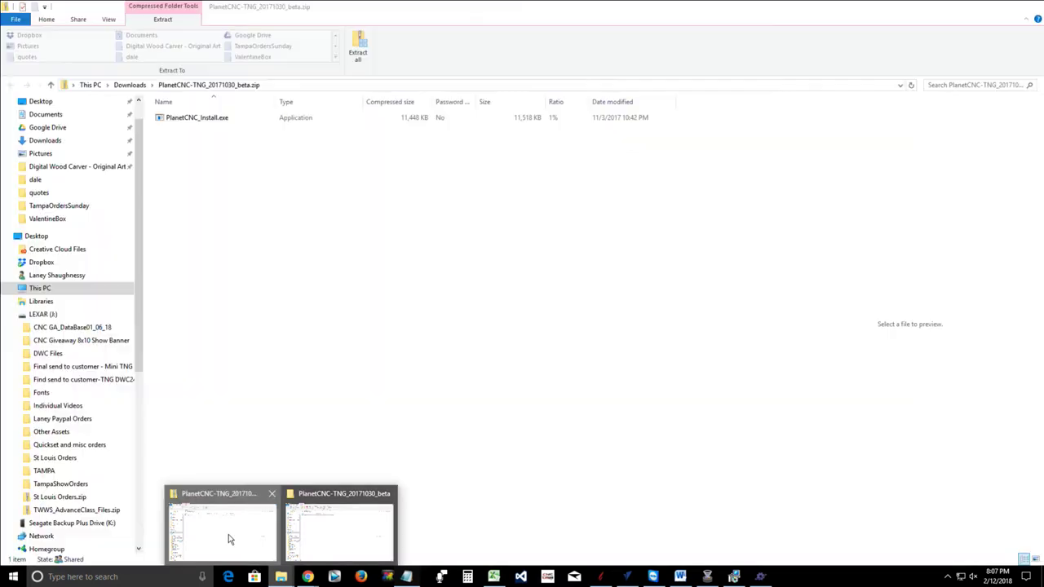
click(228, 536)
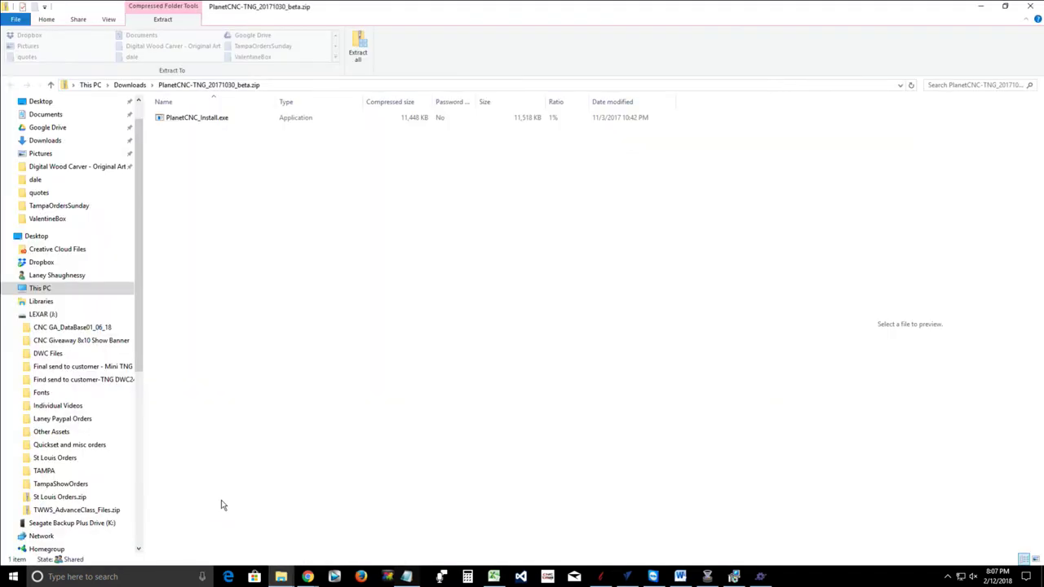
click(43, 314)
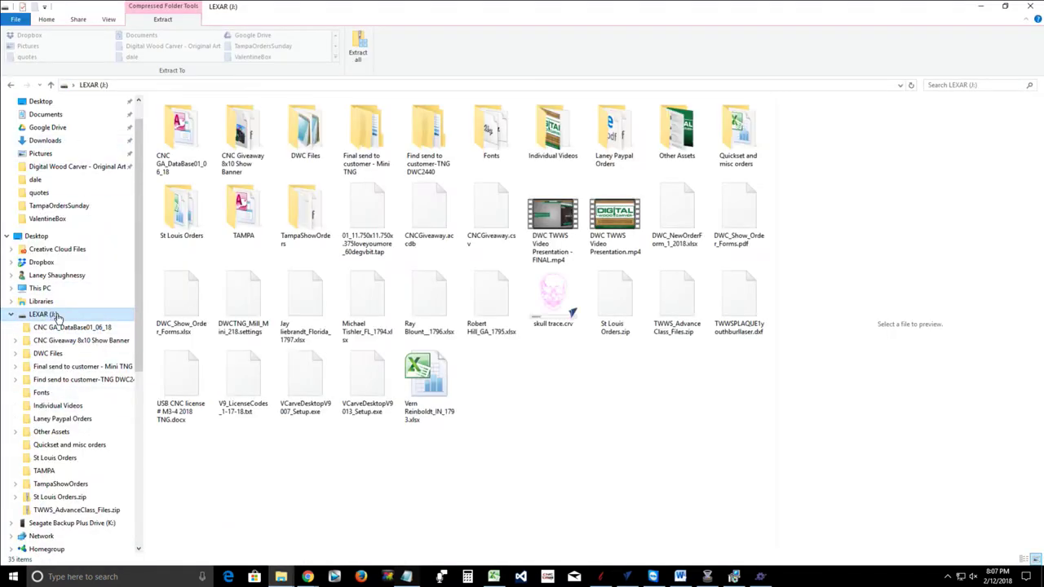
click(419, 139)
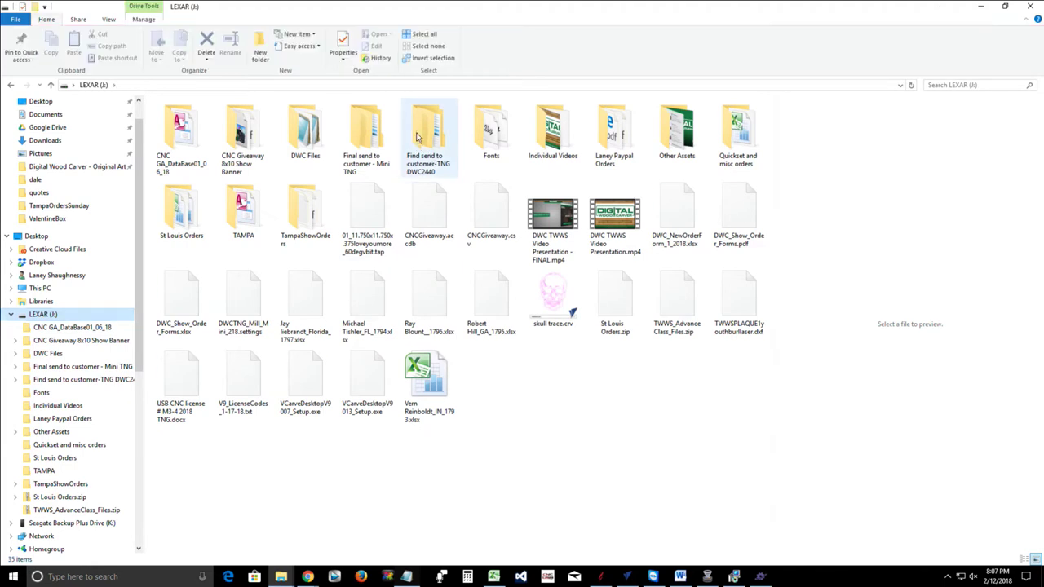
double_click(419, 135)
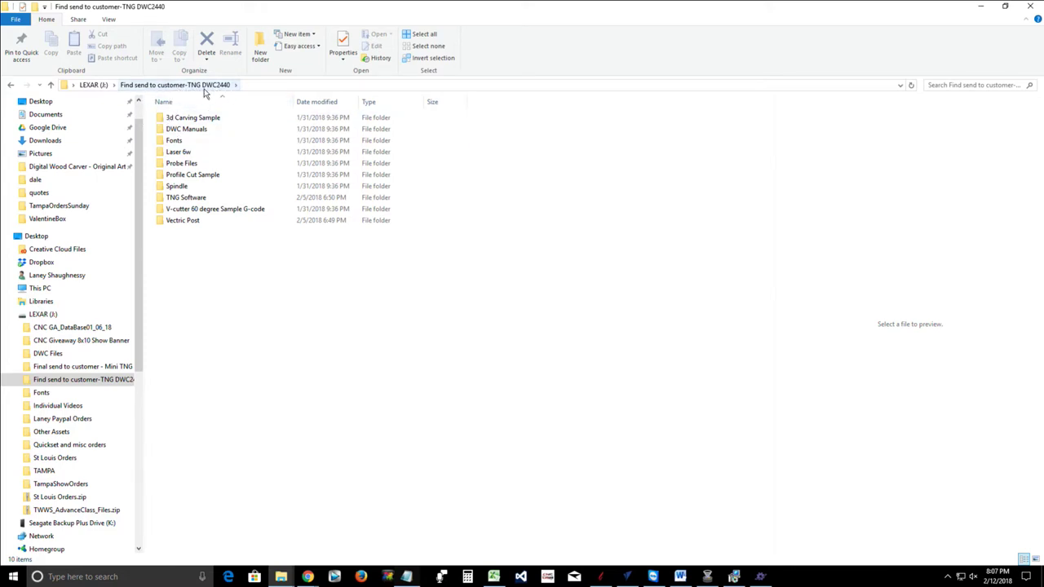
click(174, 201)
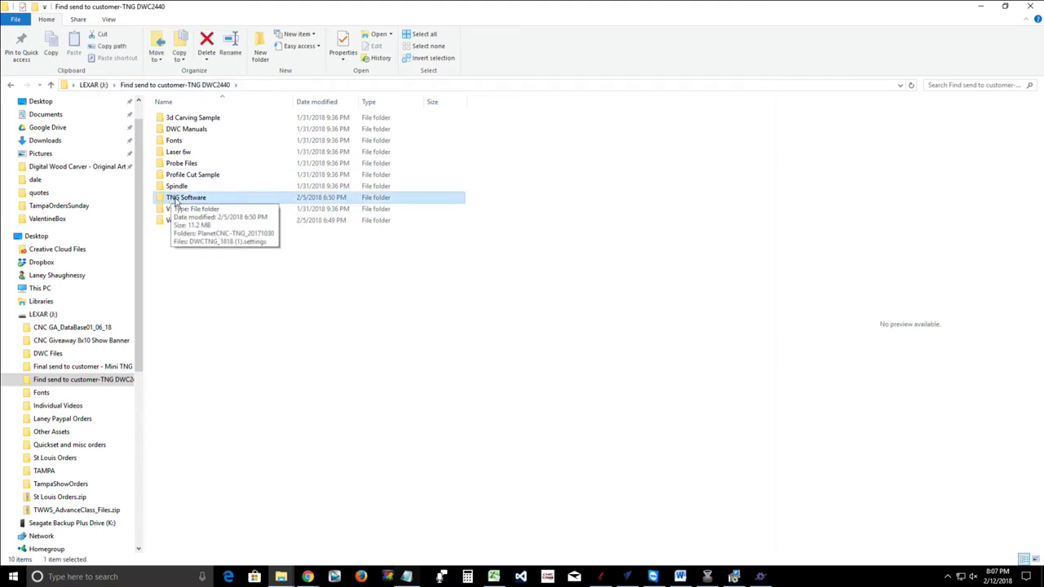
double_click(173, 199)
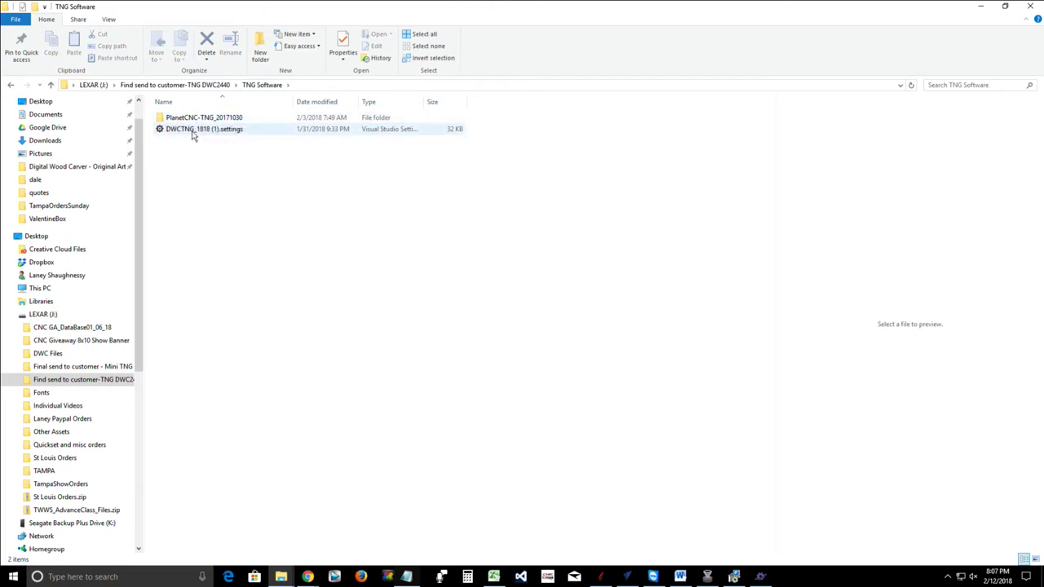
Copy DWCTNG_1818 (1).settings to the clipboard using its right-click menu
click(191, 133)
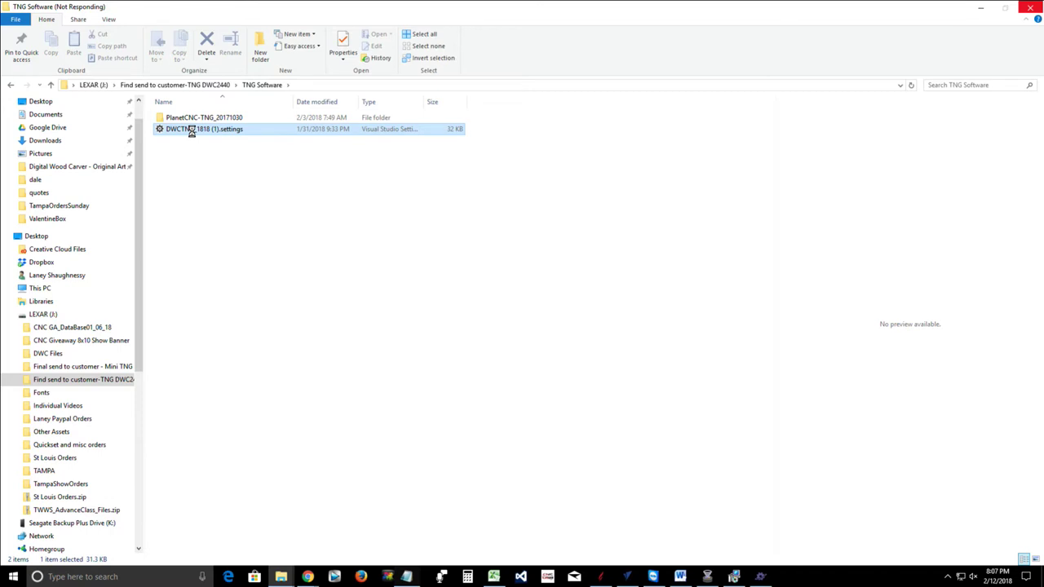
right_click(191, 131)
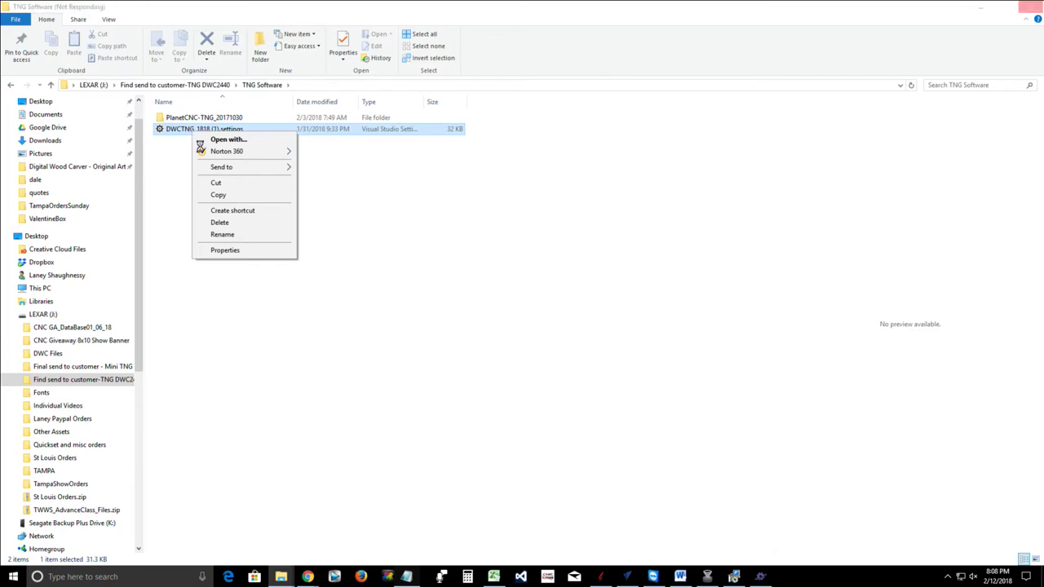
click(216, 196)
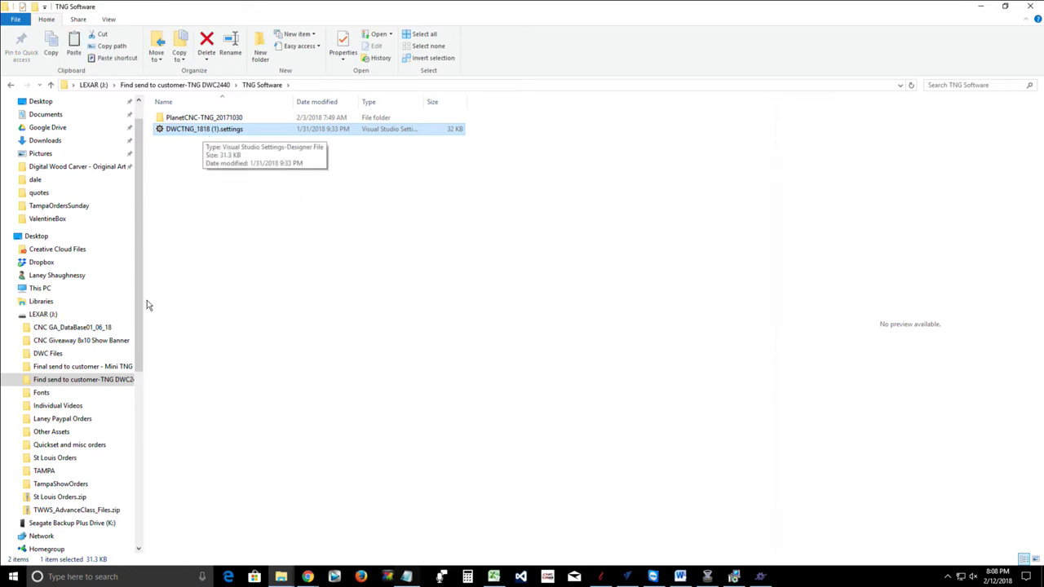
Go to This PC > OS (C:) > Program Files (x86) > PlanetCNC in File Explorer
click(41, 289)
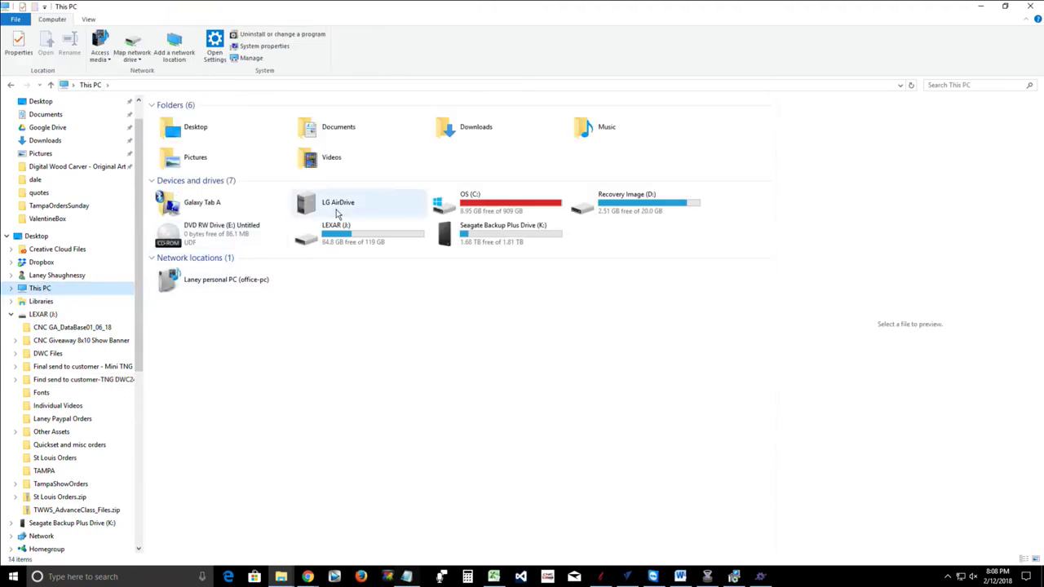
double_click(484, 207)
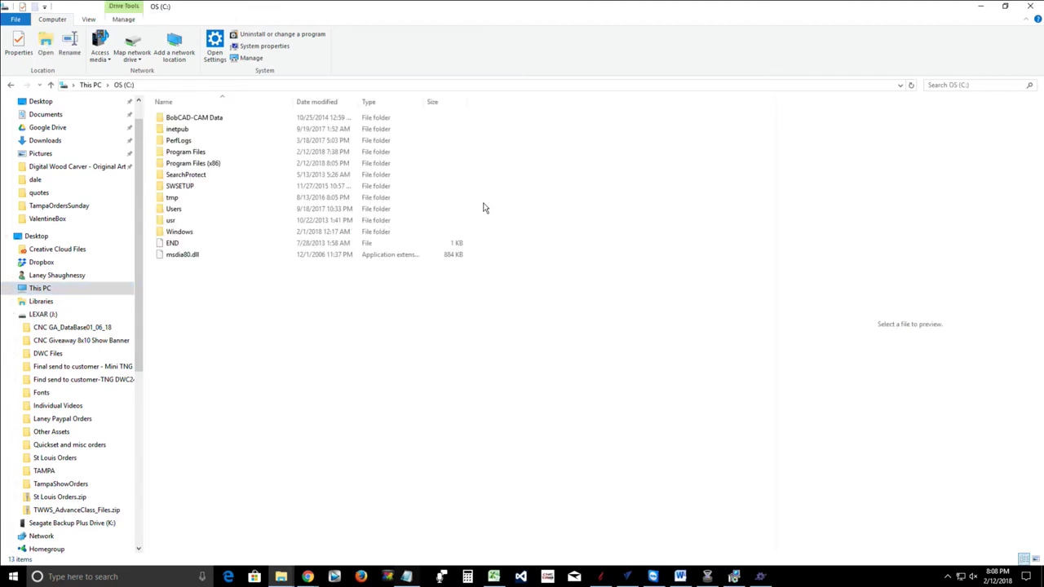
double_click(186, 165)
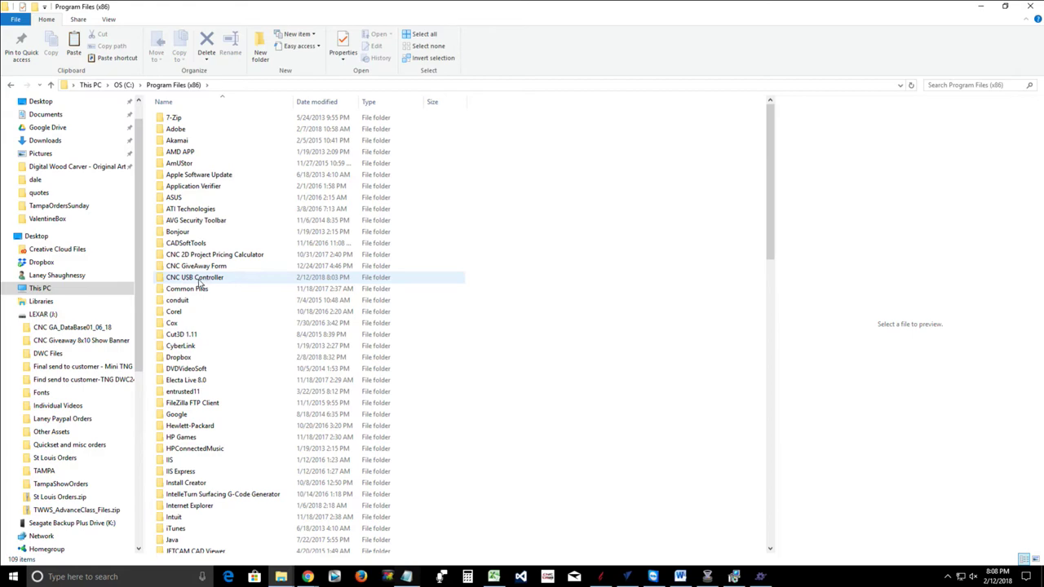
mouse_move(191, 282)
scroll(191, 282, down, 10)
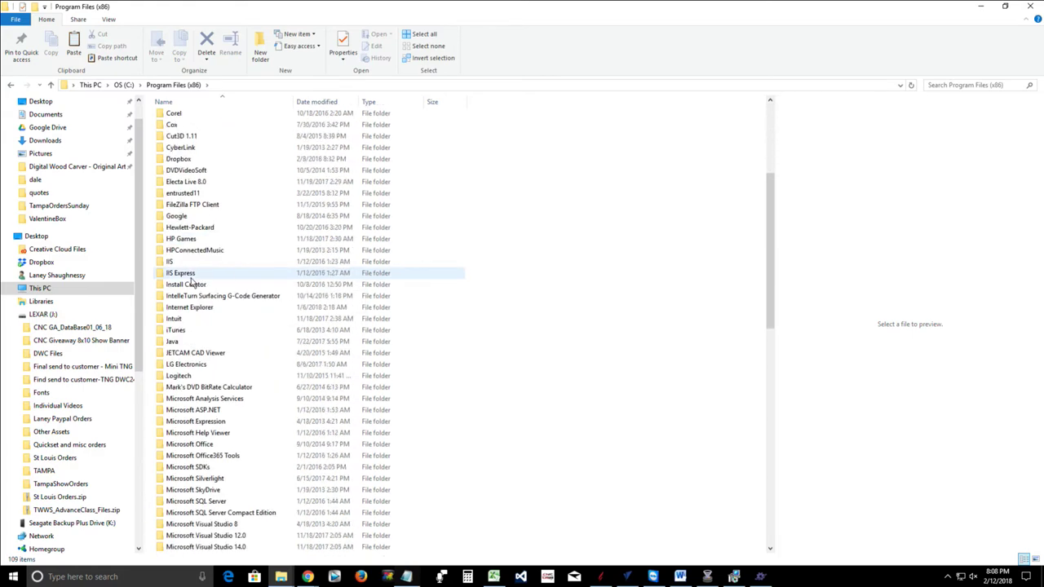
scroll(191, 282, down, 7)
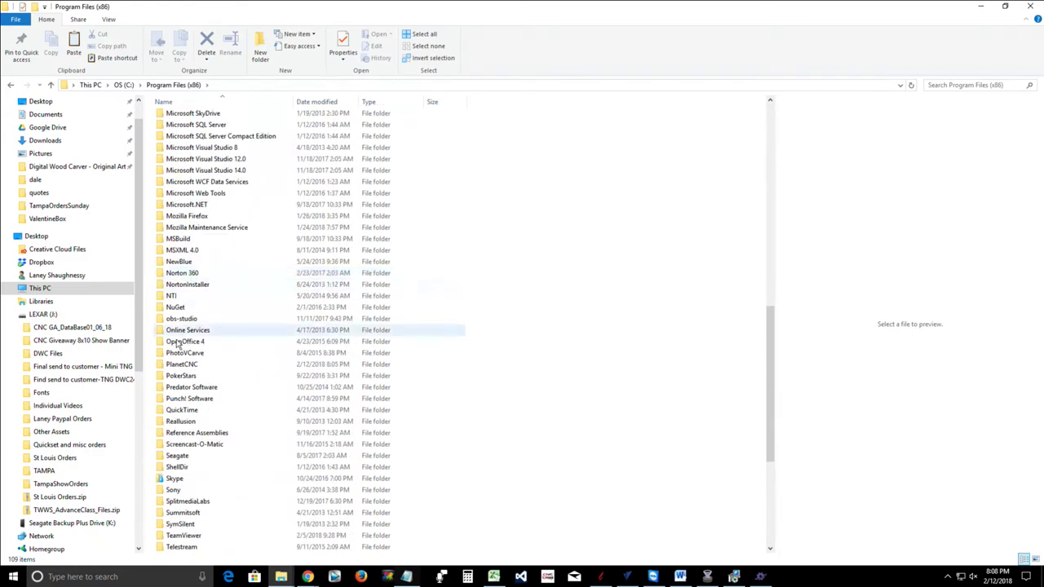
mouse_move(191, 368)
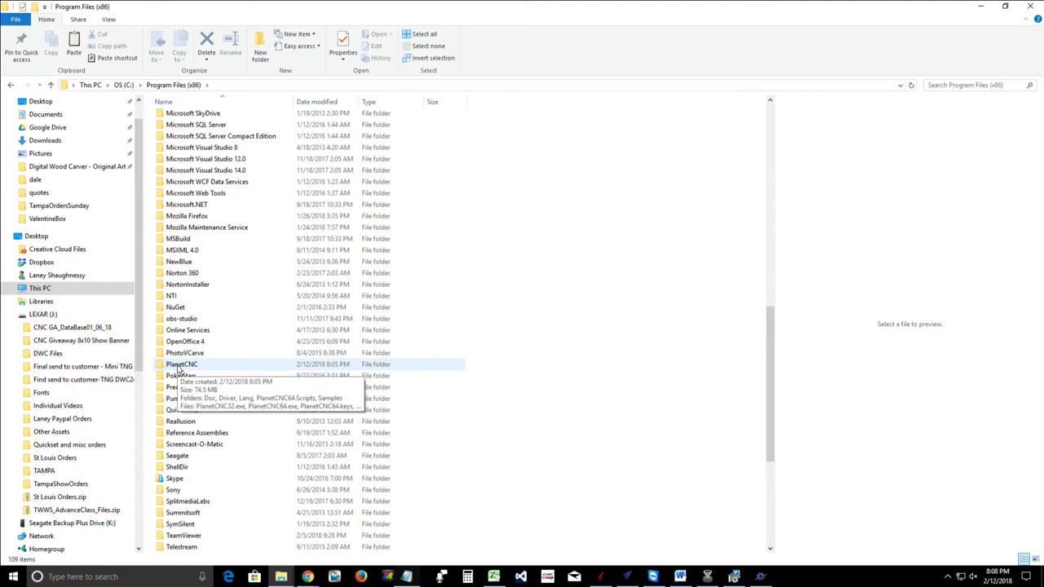
click(177, 367)
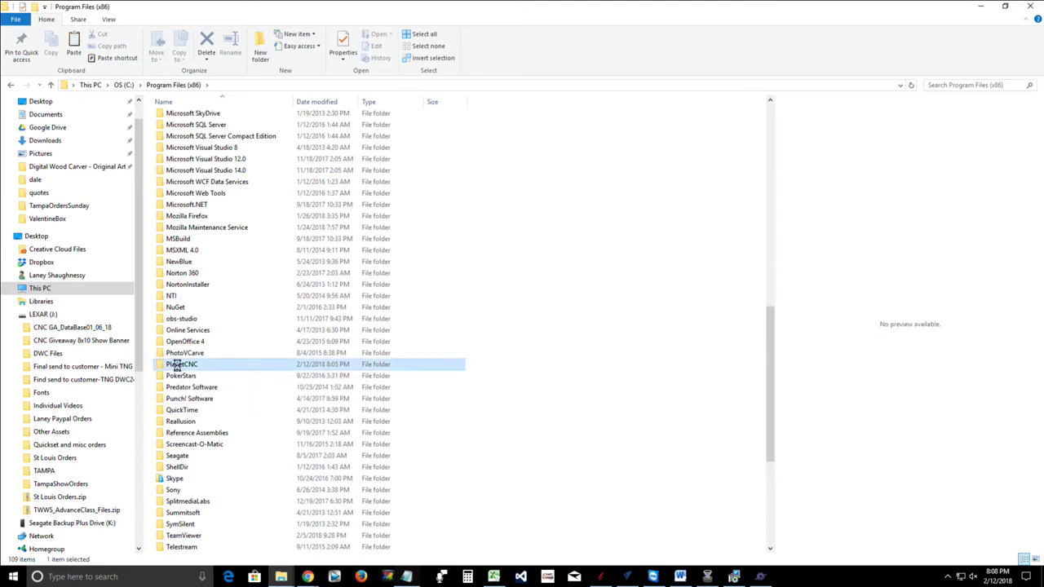
double_click(178, 367)
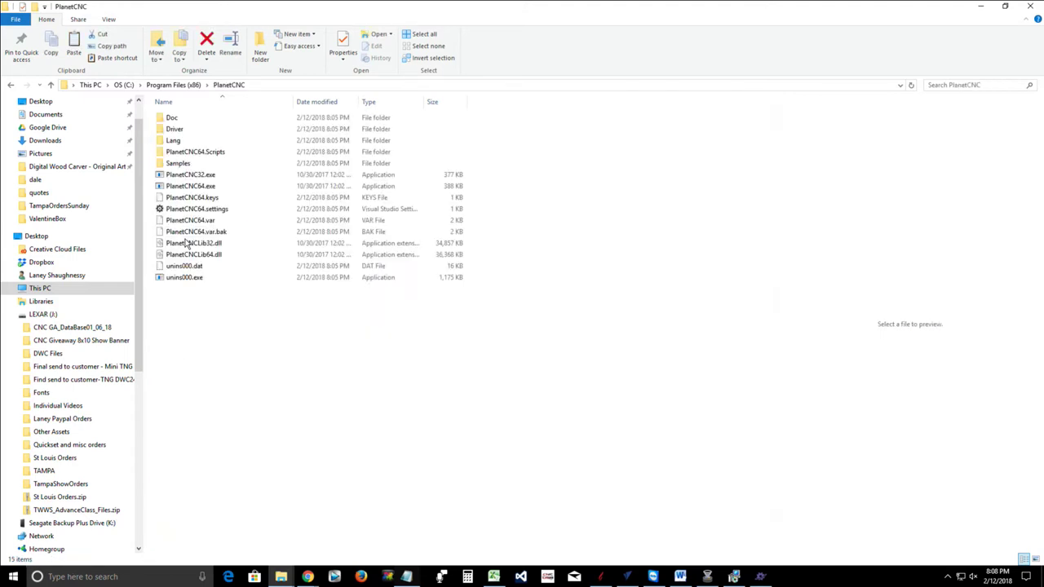
Paste DWCTNG_1818 (1).settings into the PlanetCNC program folder with administrator permission, then close Explorer
right_click(214, 327)
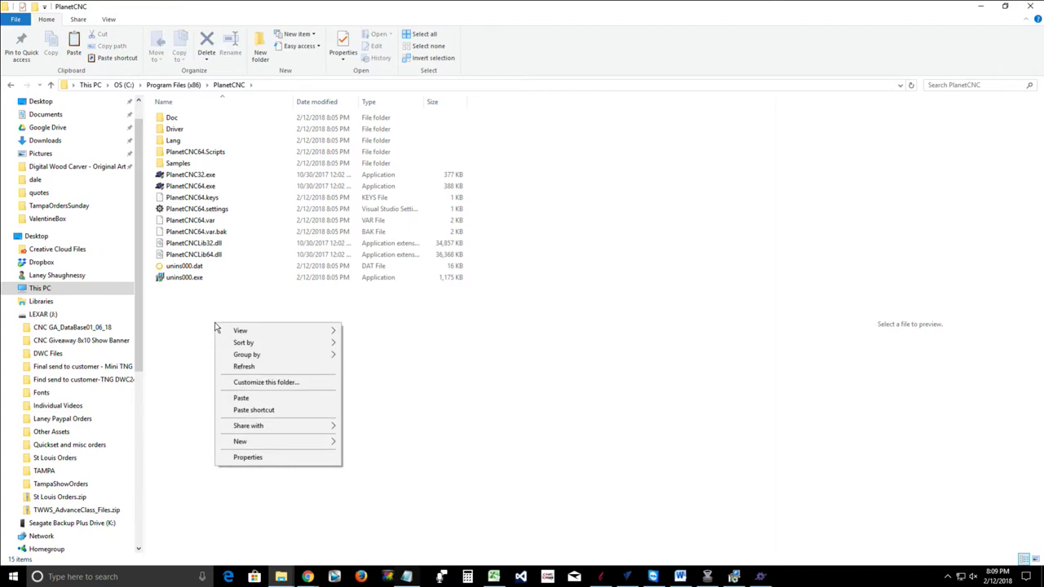
click(232, 400)
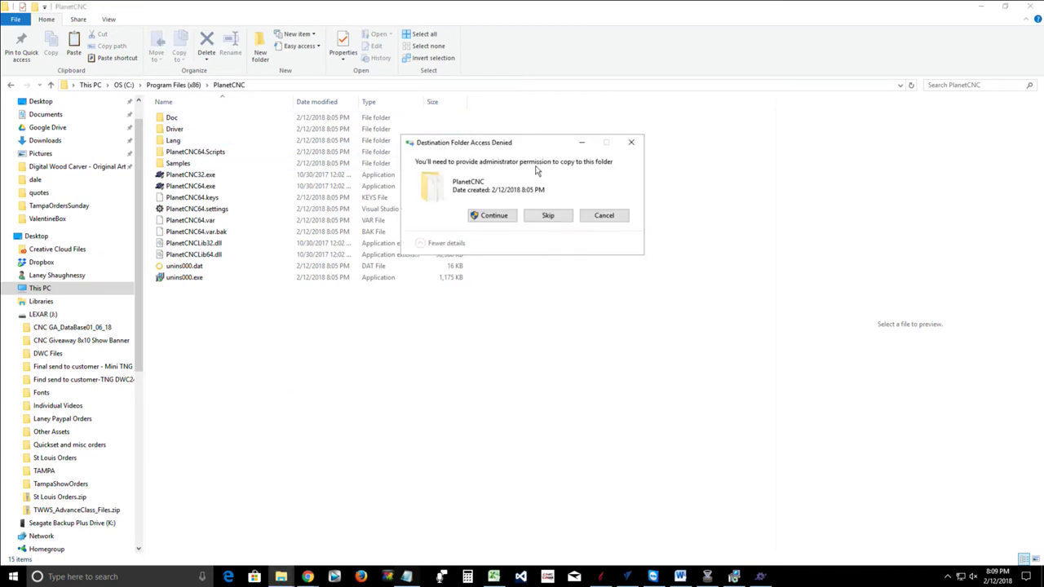
click(489, 217)
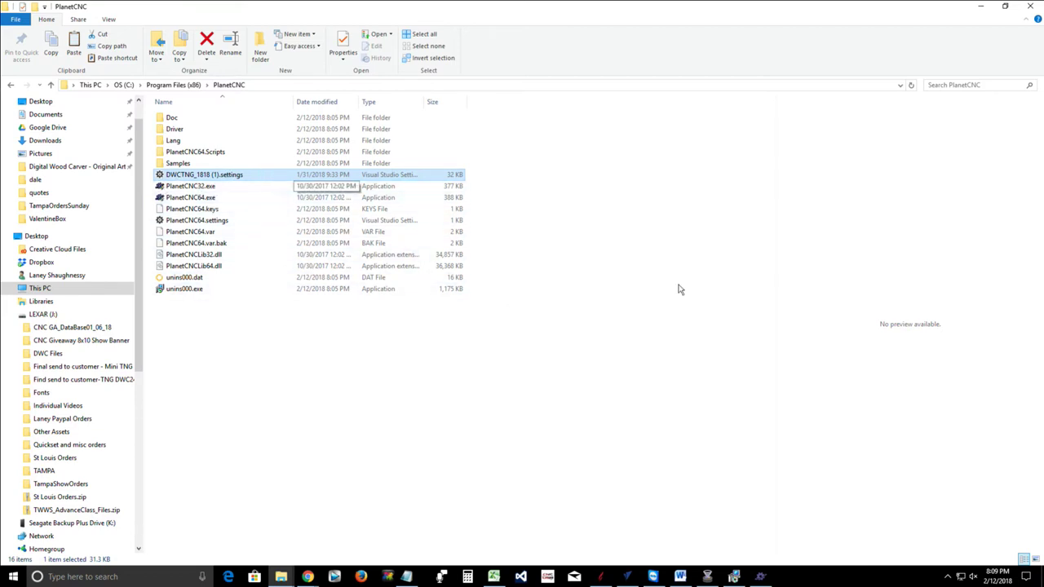
click(1029, 7)
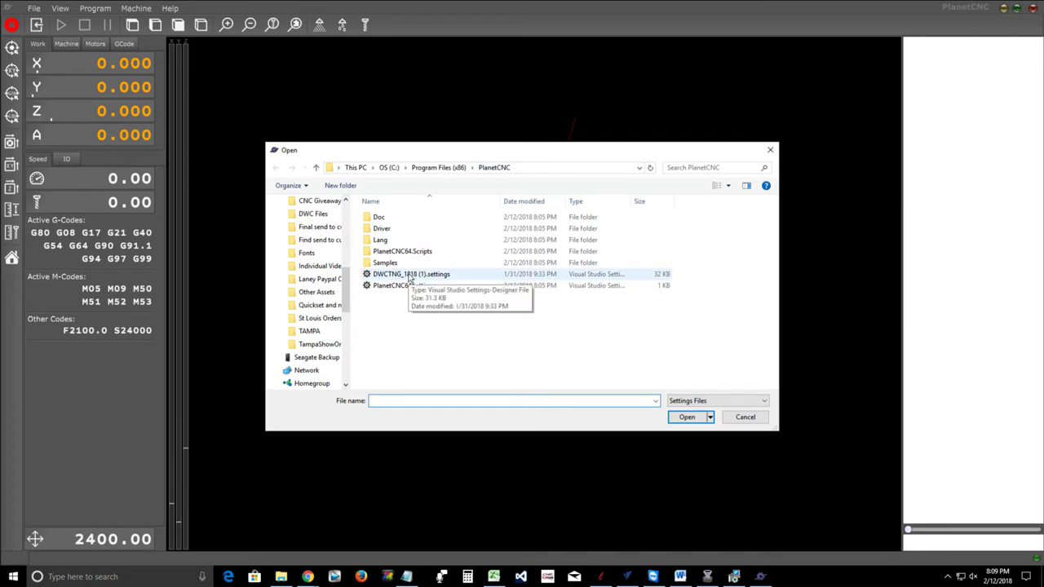
Load DWCTNG_1818 (1).settings for the Digital Wood Carver setup, then view the work area from above, centred
click(409, 276)
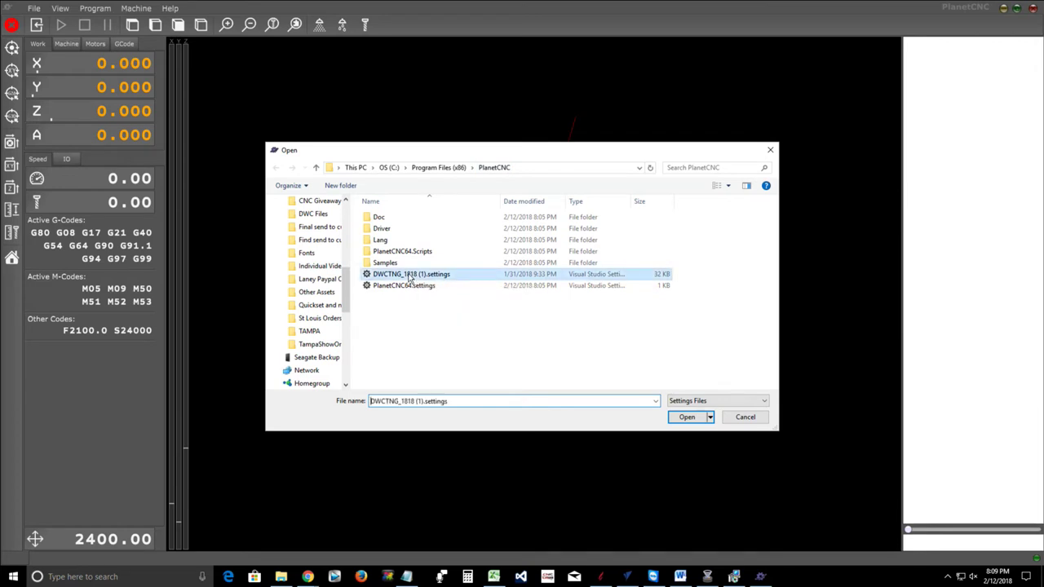
click(674, 416)
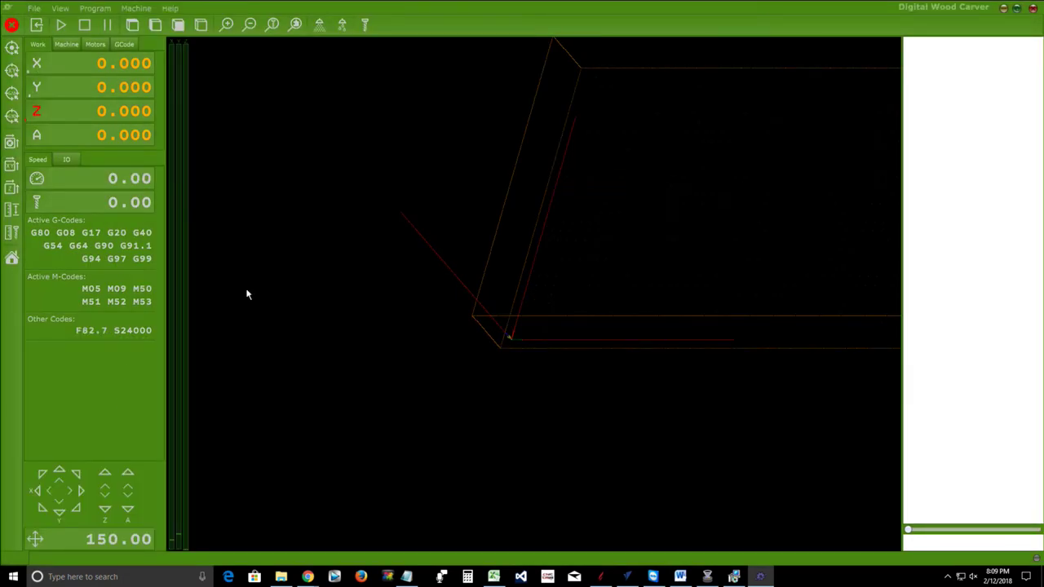
drag(474, 73, 449, 84)
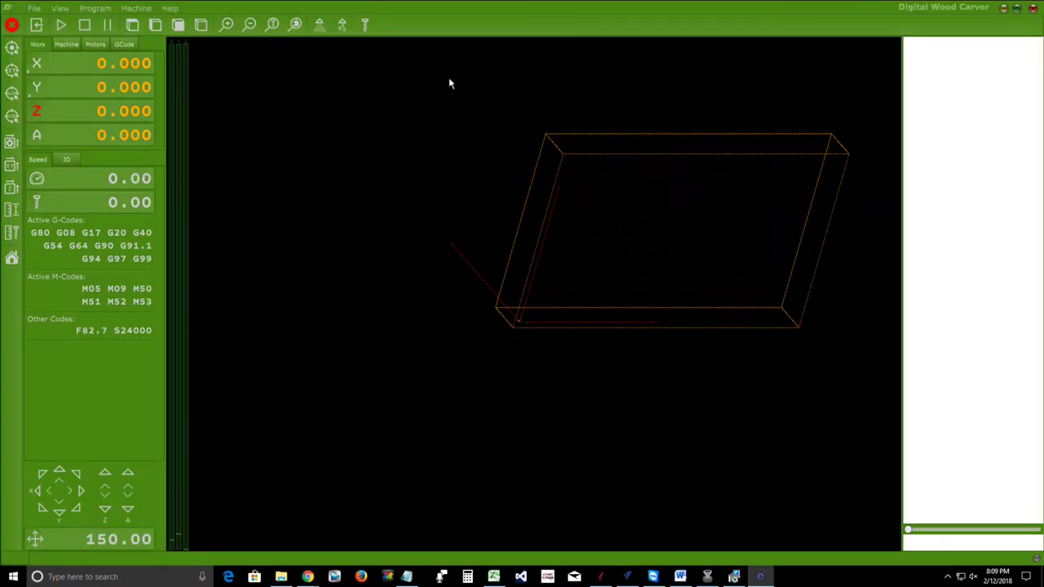
click(132, 26)
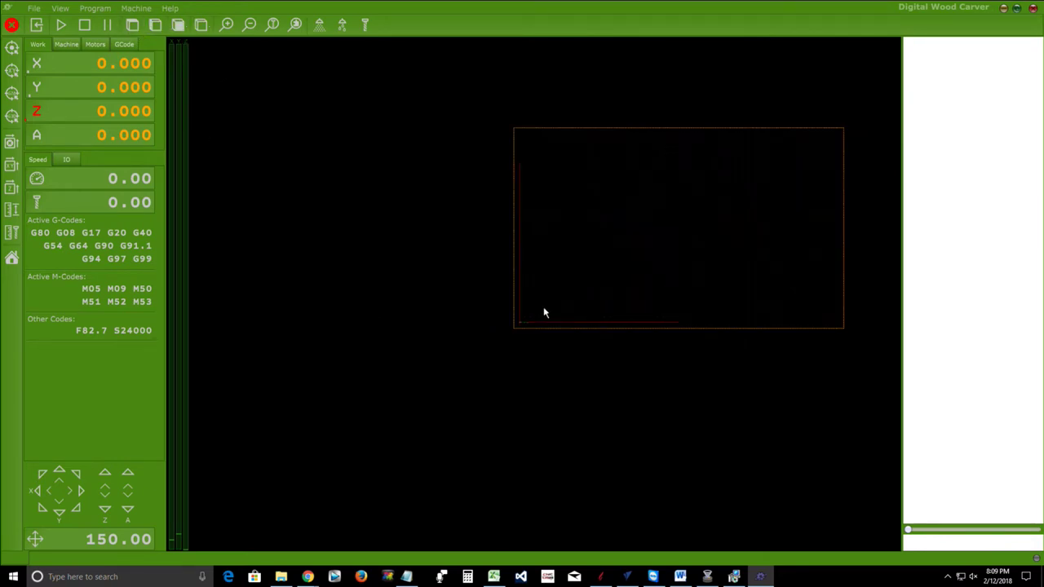
right_drag(544, 310, 399, 345)
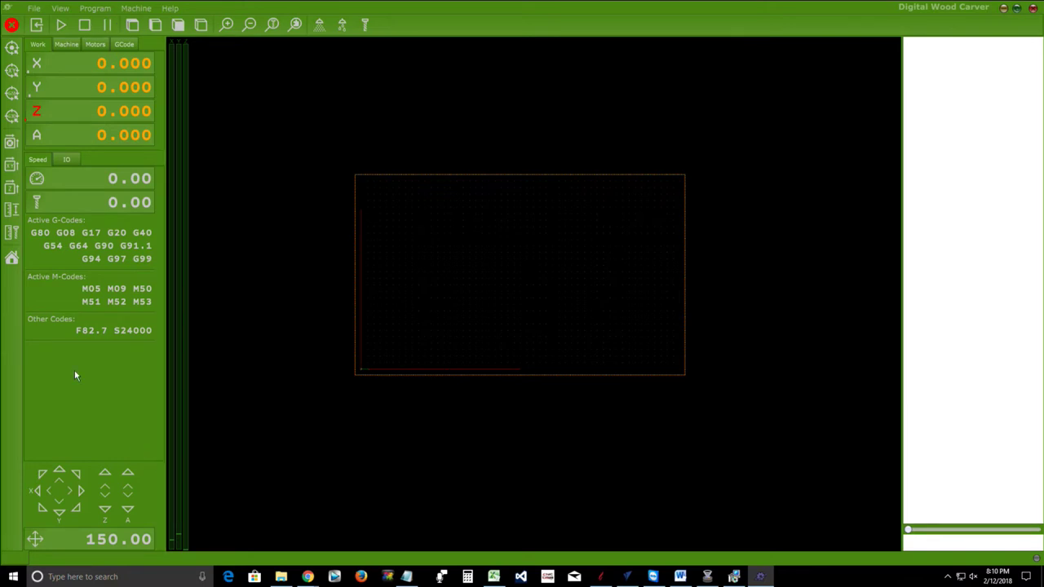
In Settings > Colors, darken the Custom colour from bright green to dark green and apply
click(34, 9)
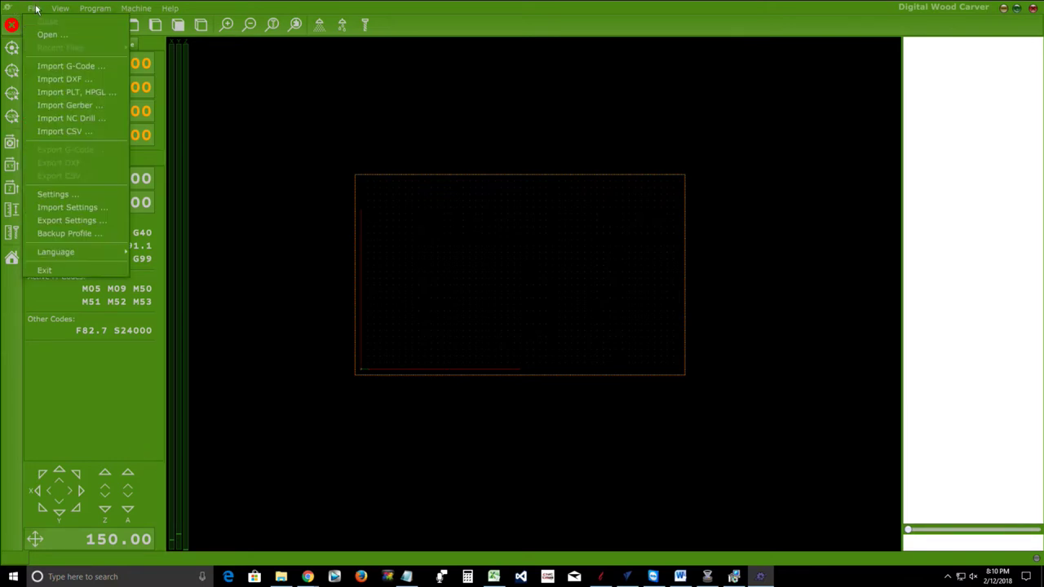
click(57, 194)
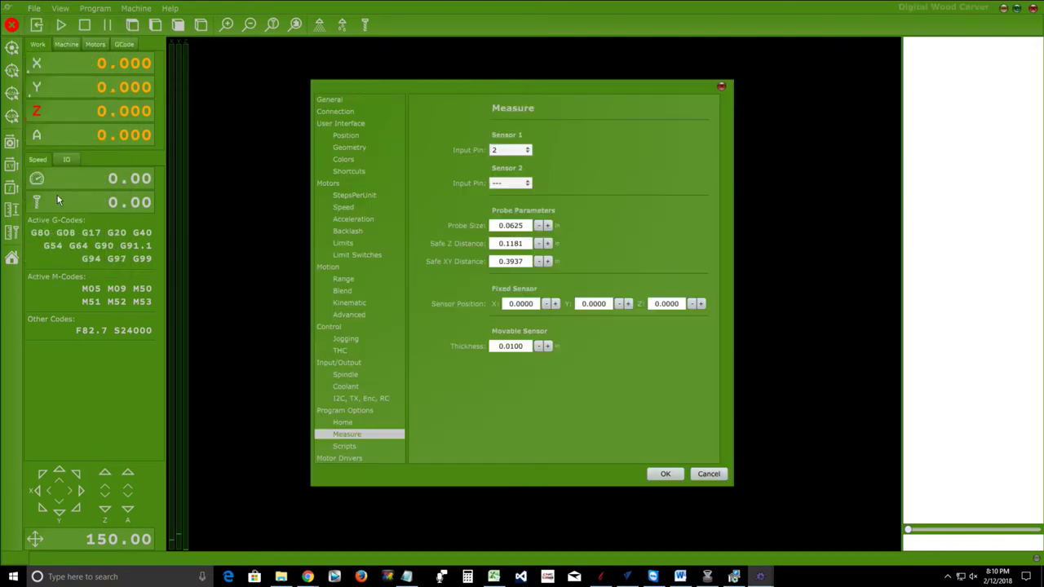
click(342, 160)
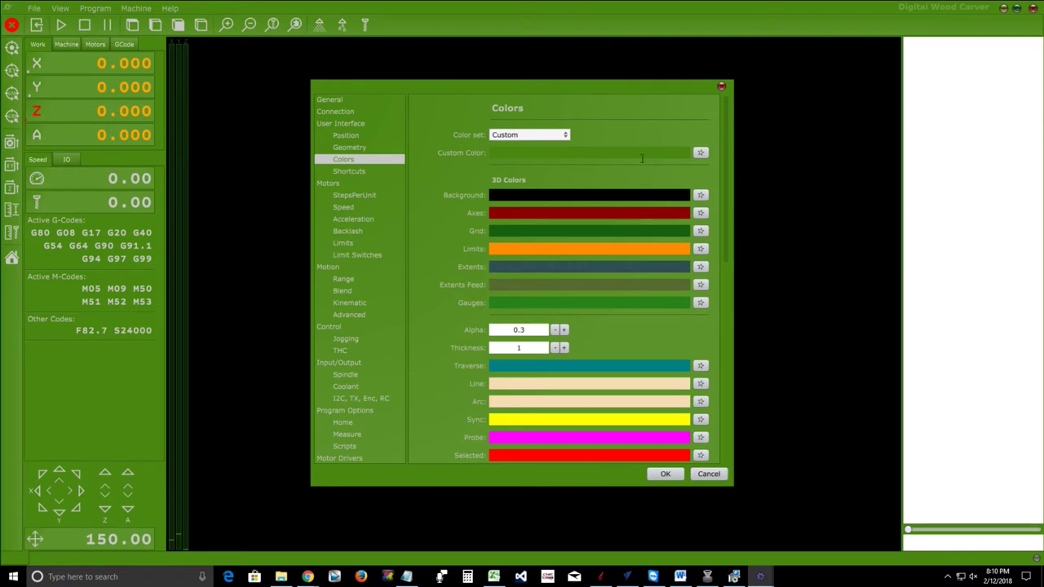
click(702, 153)
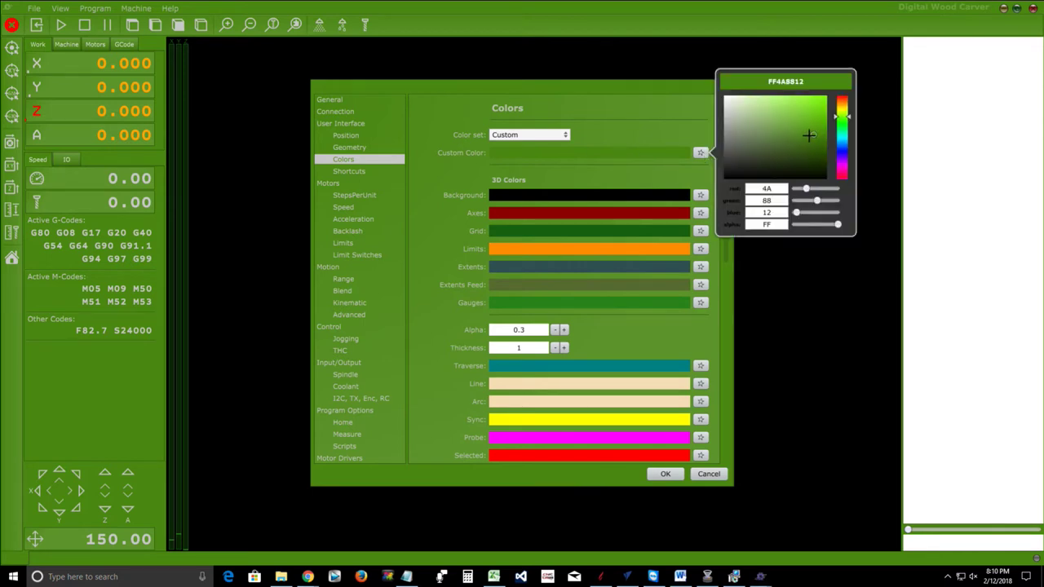
drag(813, 133, 807, 157)
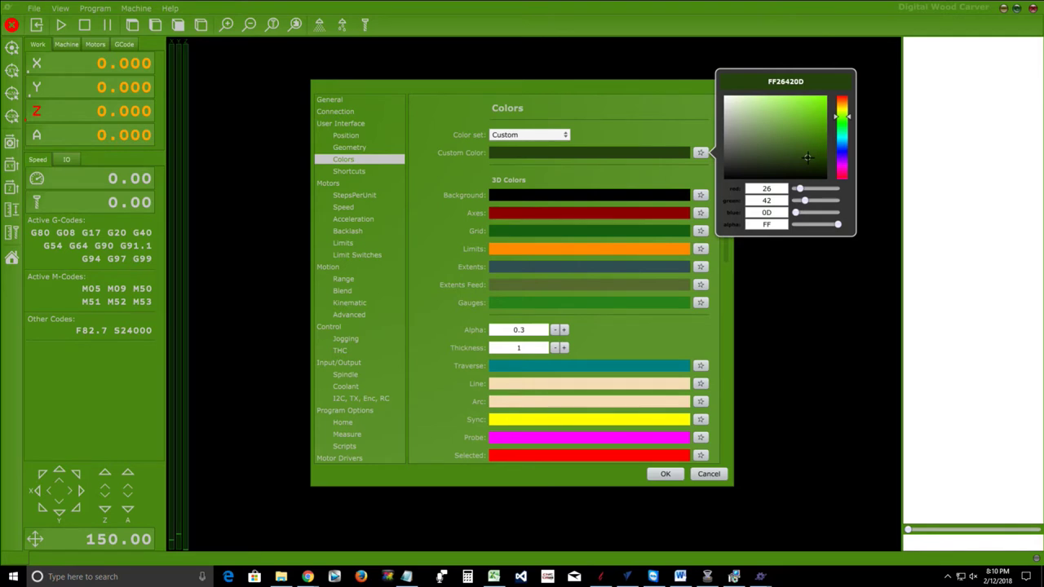
drag(806, 157, 809, 159)
click(700, 155)
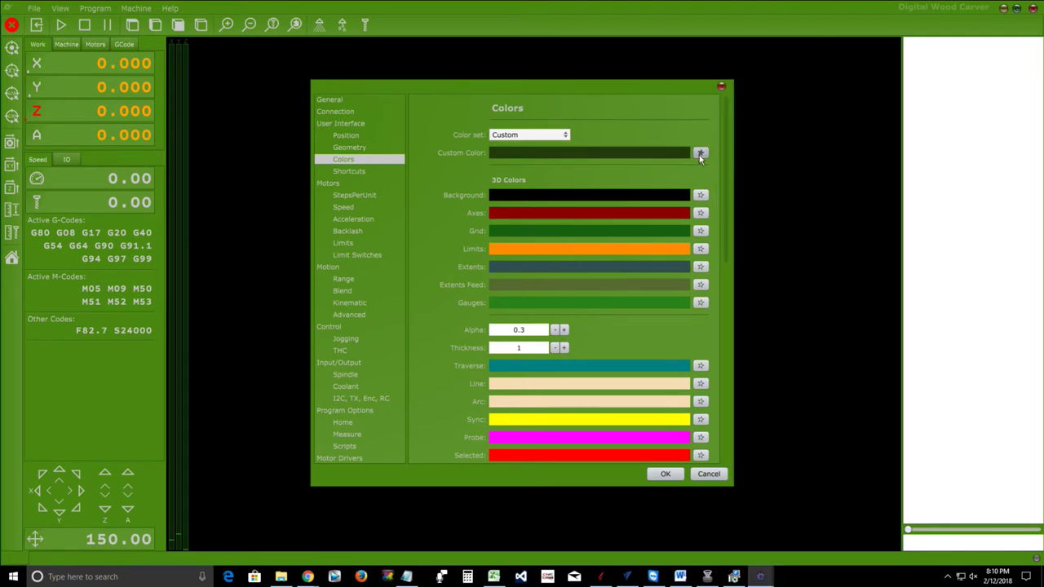
click(665, 474)
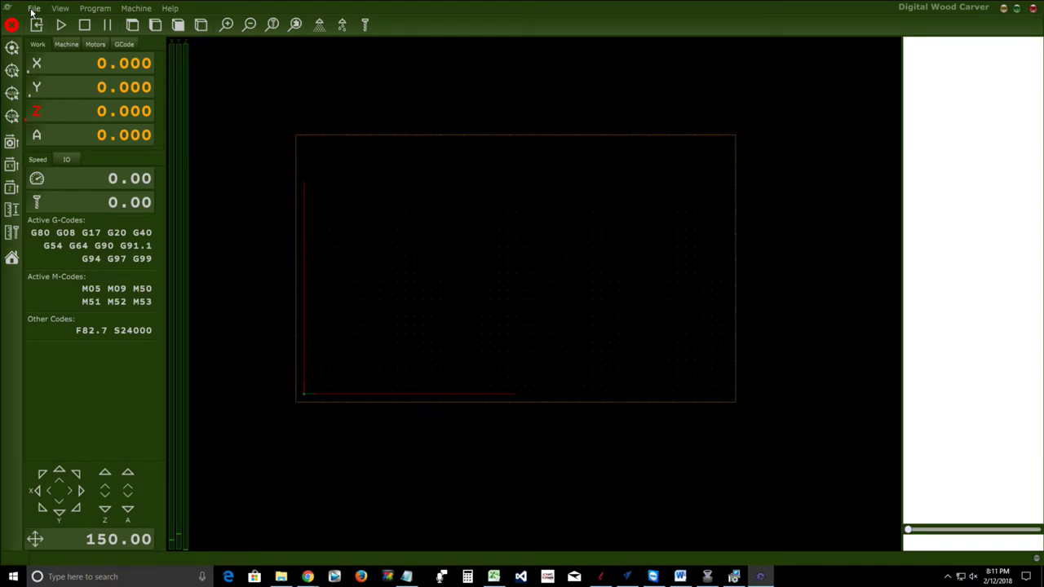
In Settings, look over the colour set presets, keeping Custom, and the User Interface, Position and Geometry pages
click(33, 10)
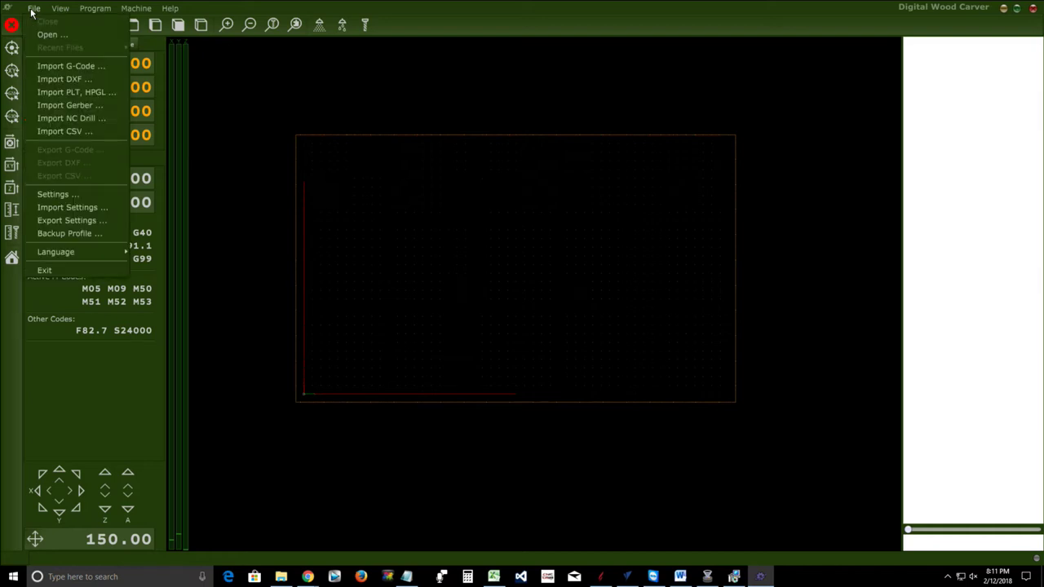
click(56, 194)
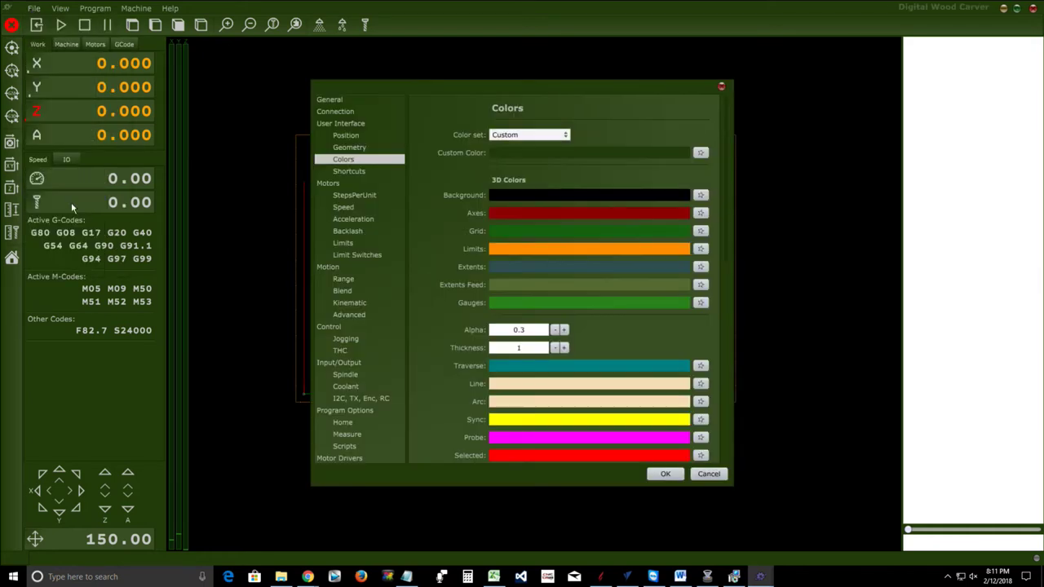
click(566, 135)
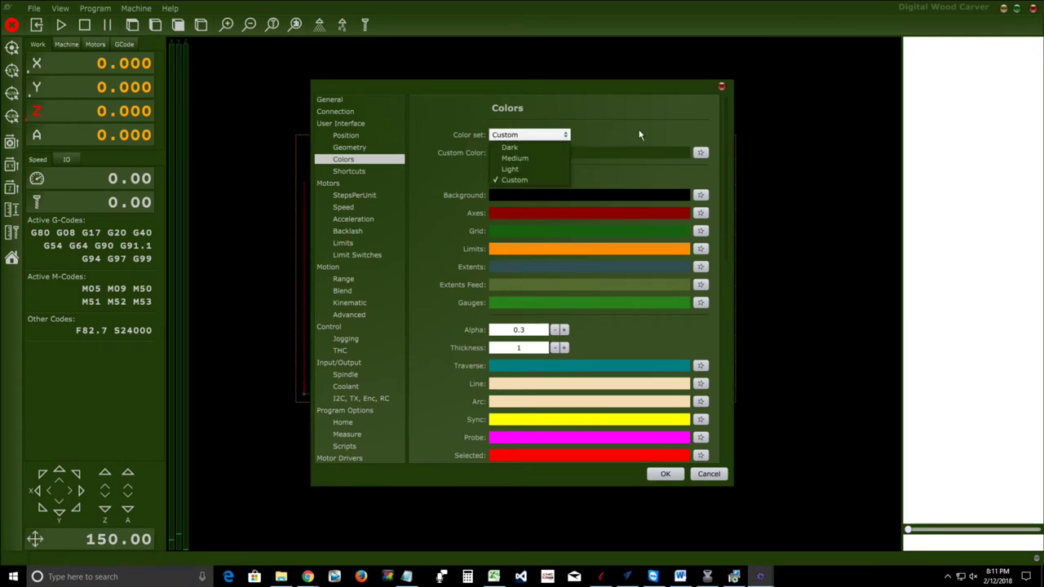
click(568, 135)
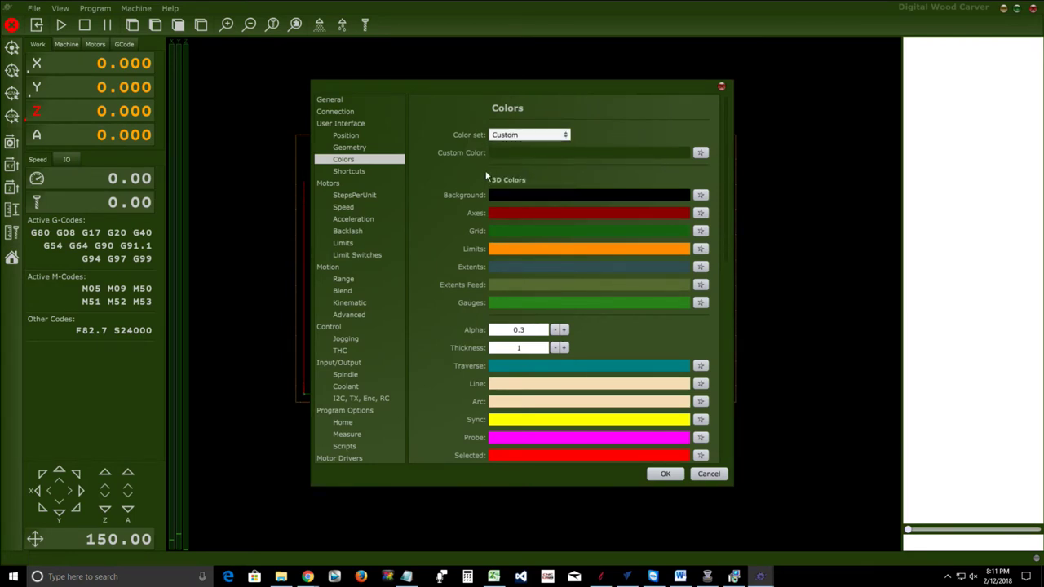
scroll(669, 161, down, 3)
scroll(670, 164, down, 6)
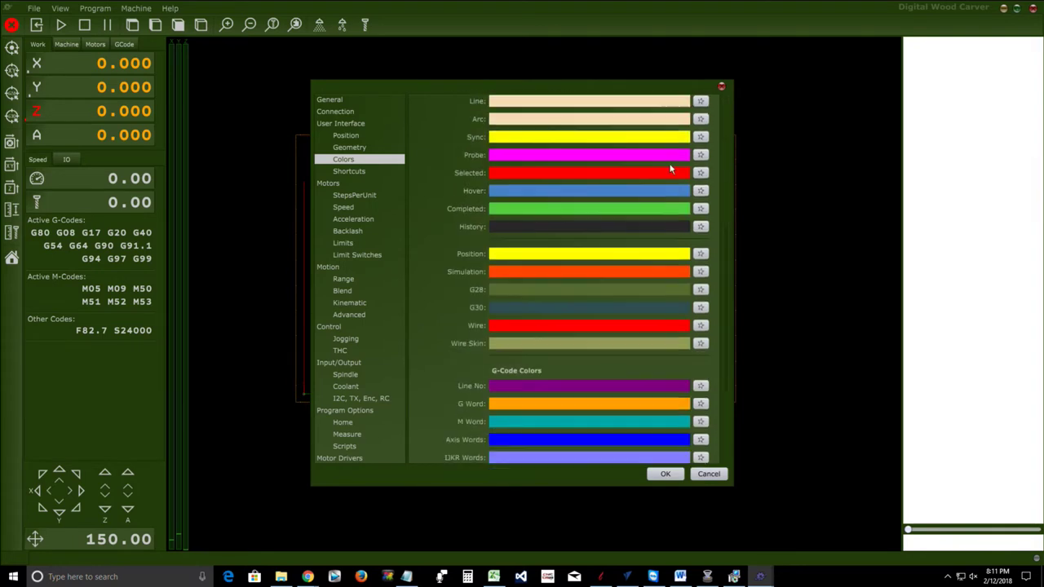
scroll(670, 168, up, 9)
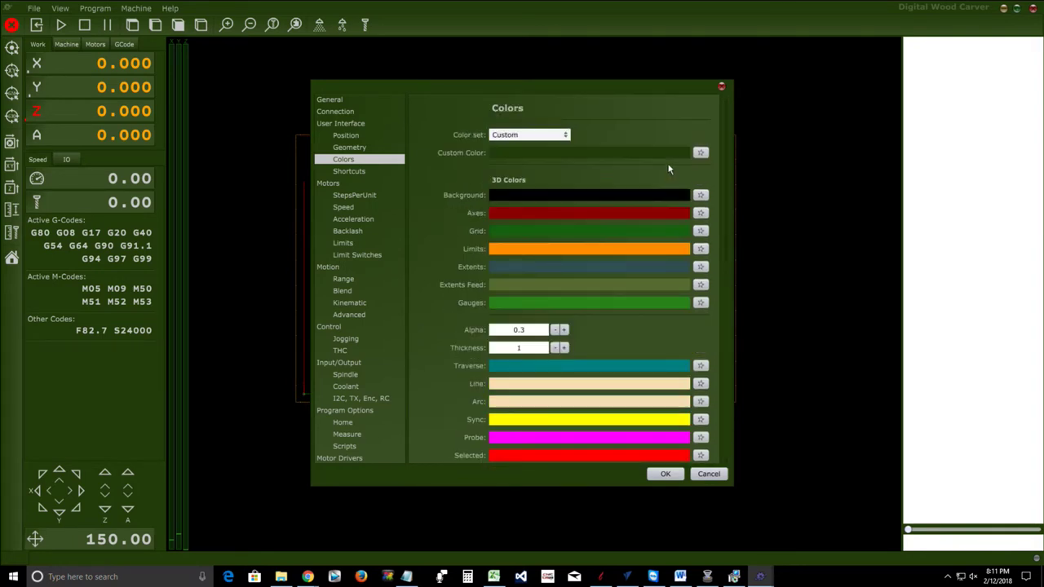
click(566, 137)
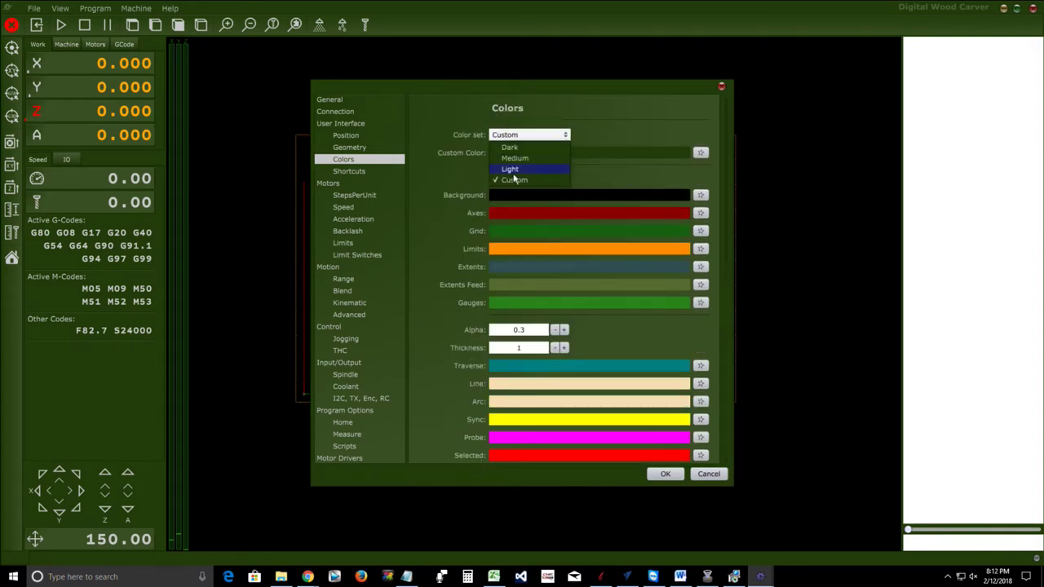
click(624, 106)
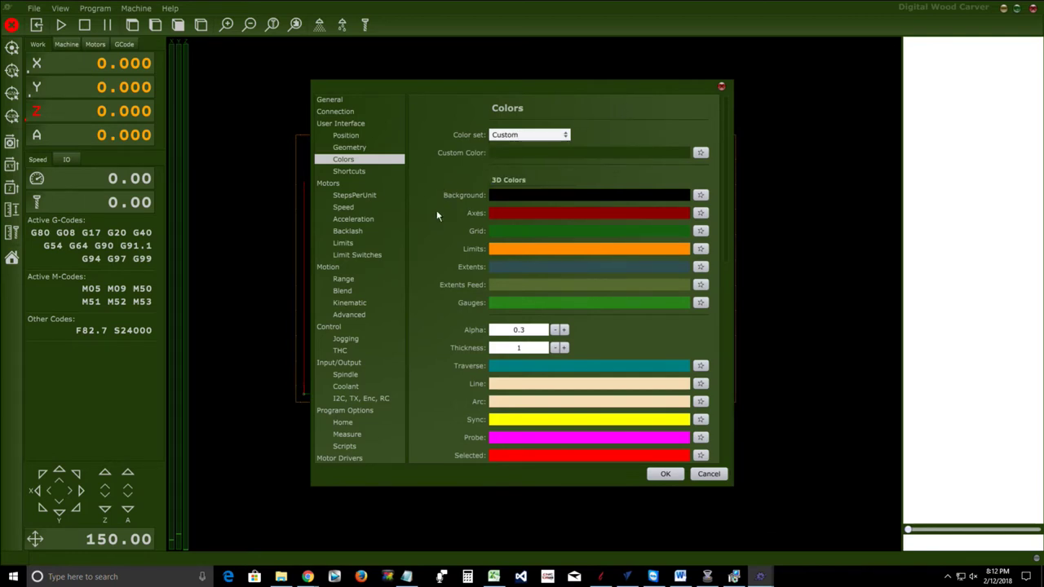
click(343, 125)
scroll(465, 233, down, 3)
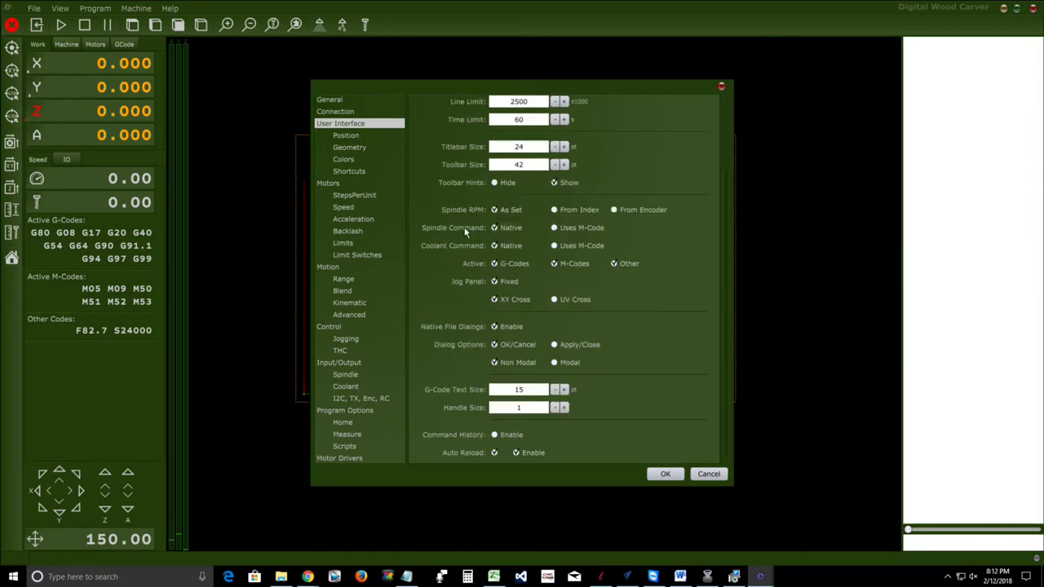
scroll(465, 233, up, 3)
click(347, 135)
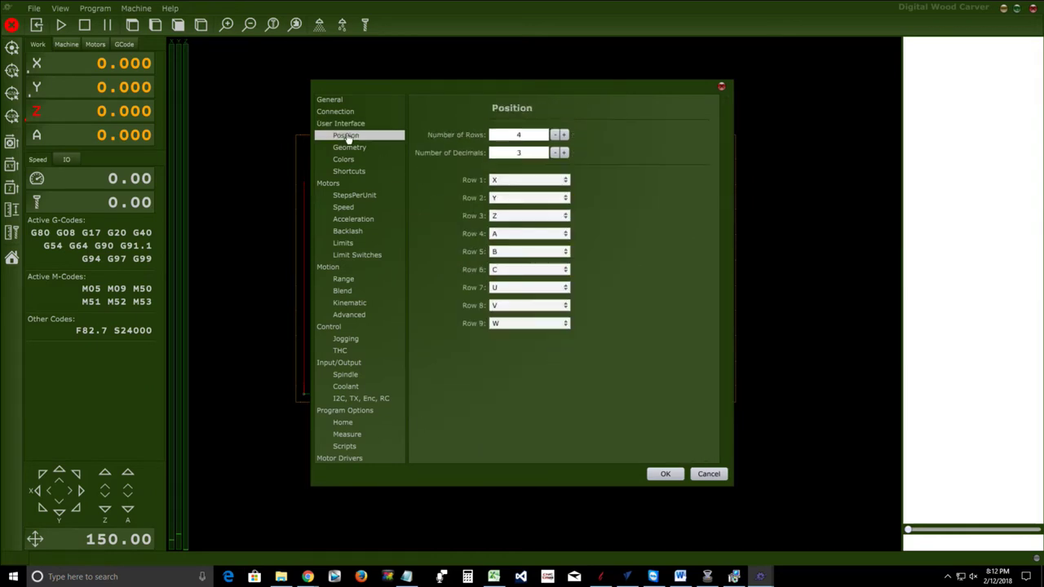
click(349, 147)
click(344, 160)
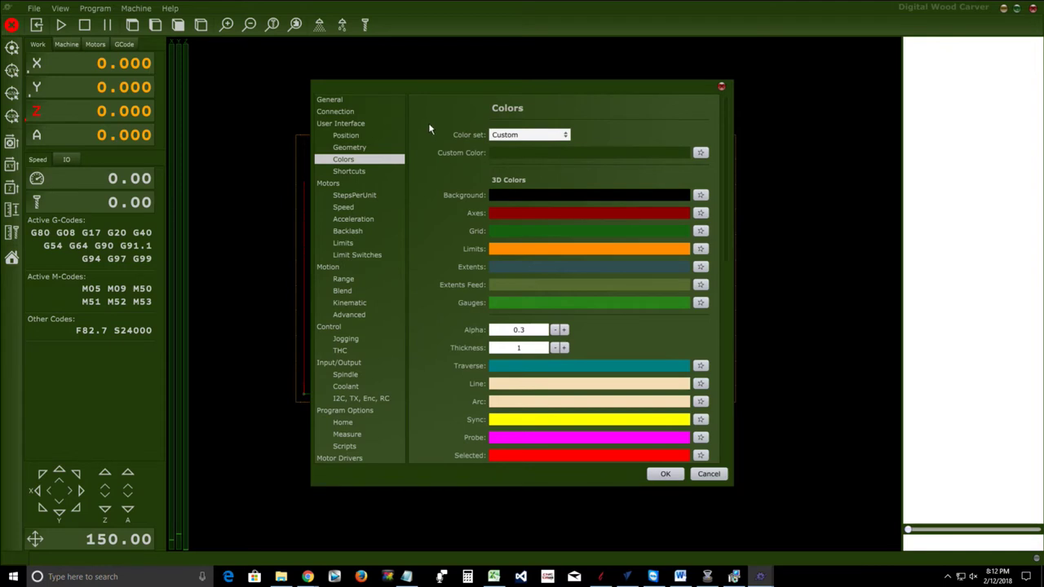
Shift the Custom colour hue toward yellow, shade it to dark olive brown, and apply the settings
click(699, 155)
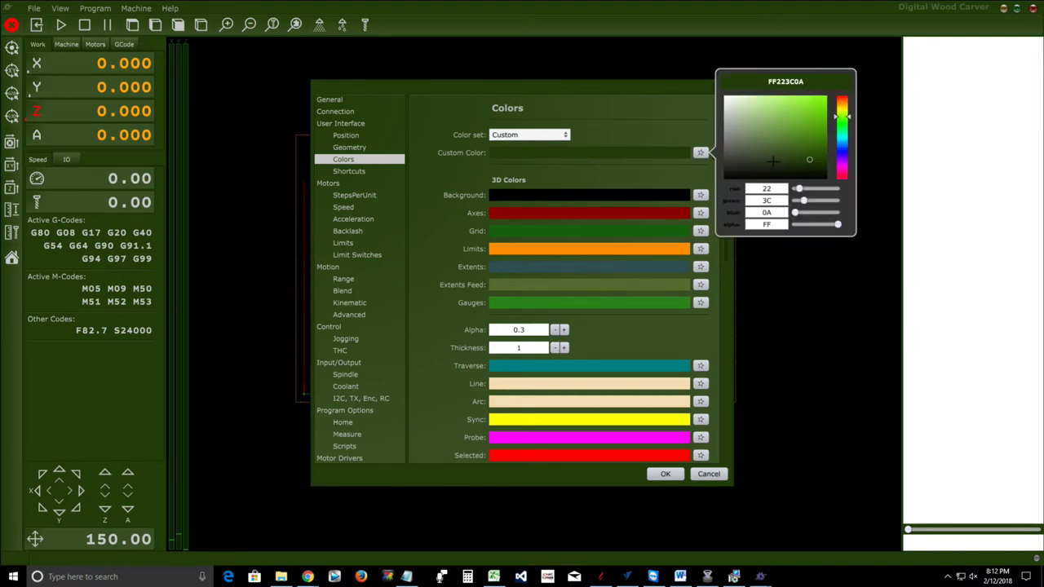
drag(838, 120, 840, 110)
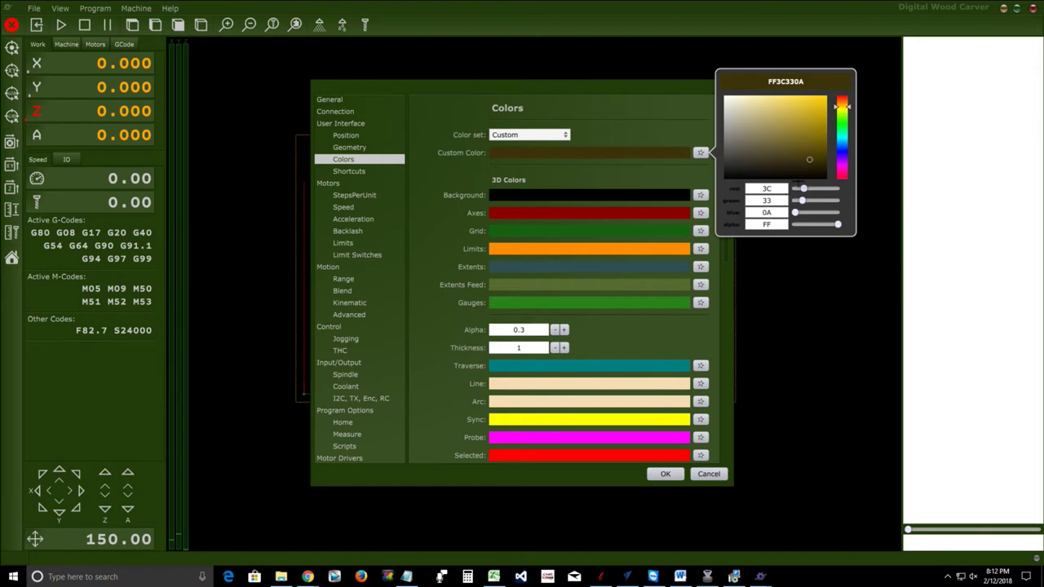
click(810, 162)
drag(810, 161, 806, 157)
click(700, 153)
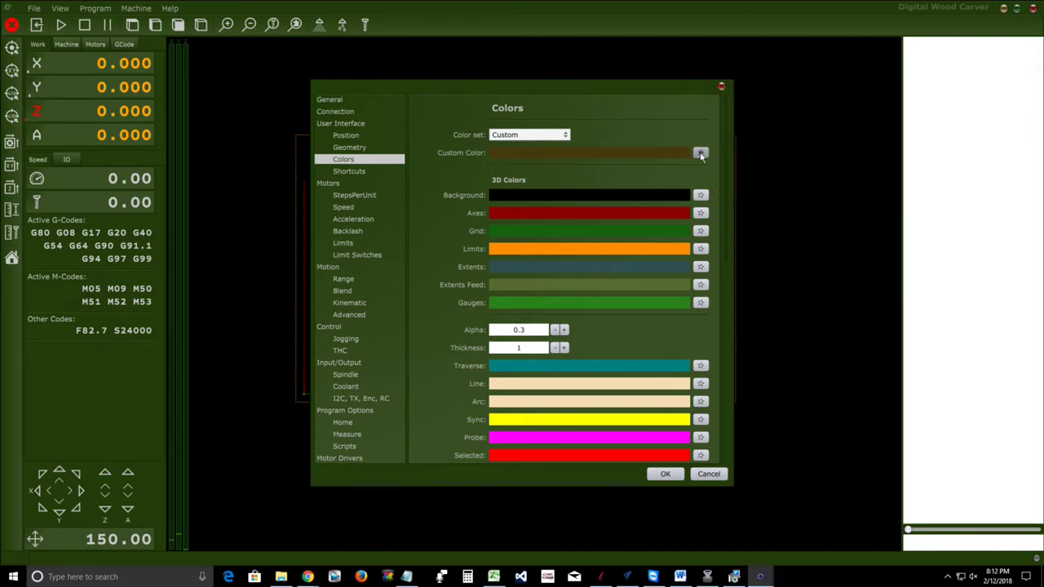
click(699, 152)
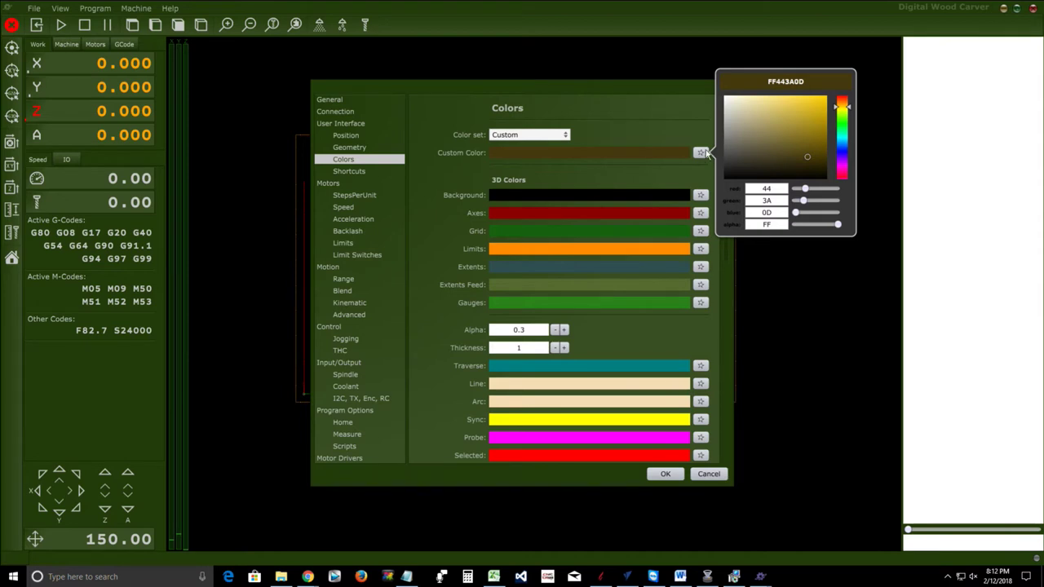
click(653, 480)
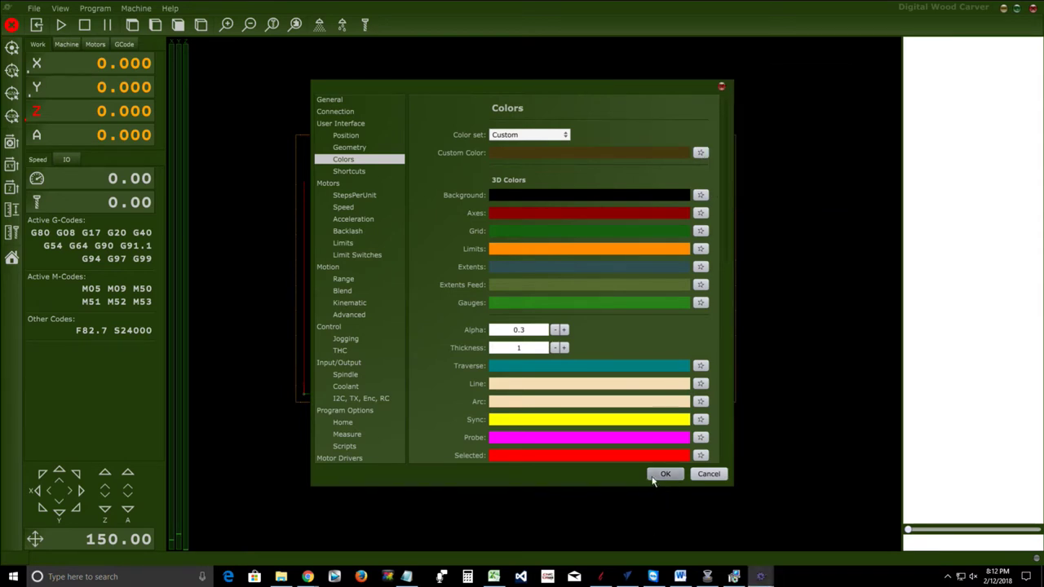
click(655, 479)
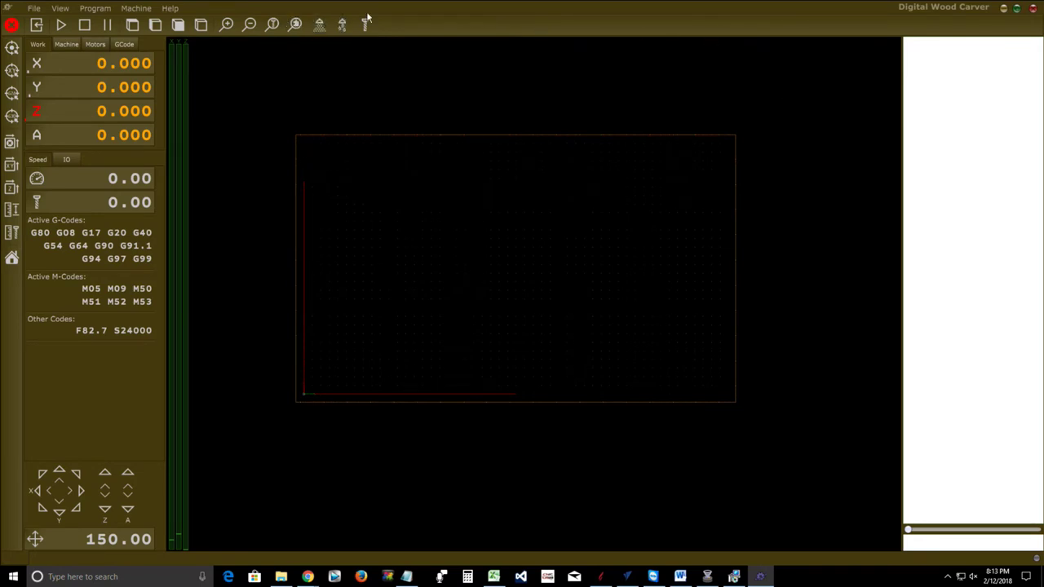
Open the File menu with the olive-brown interface active
click(33, 8)
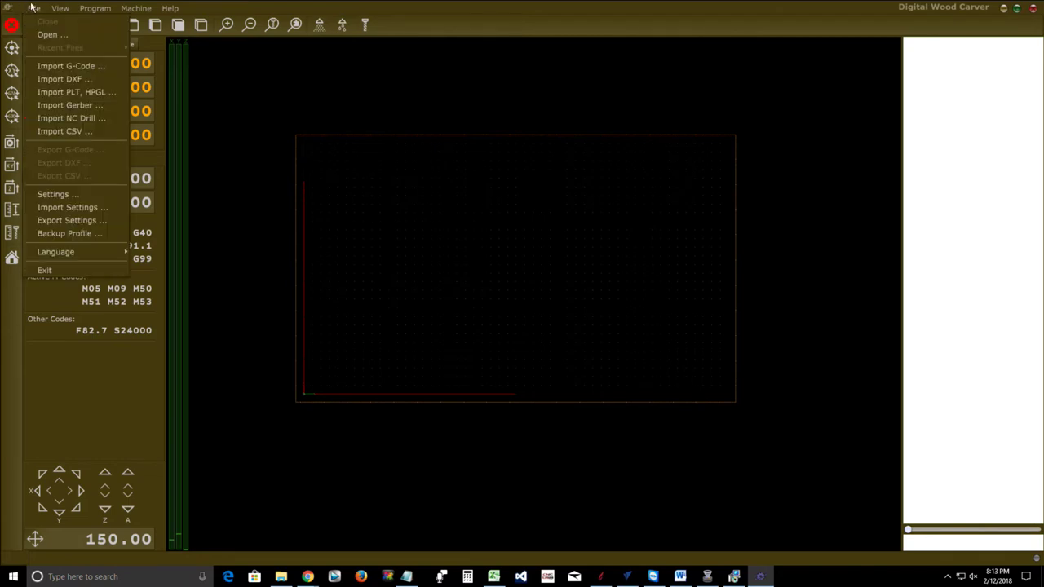
In Settings, try dark reddish, light pink and light grey colours for the 3D background
click(52, 196)
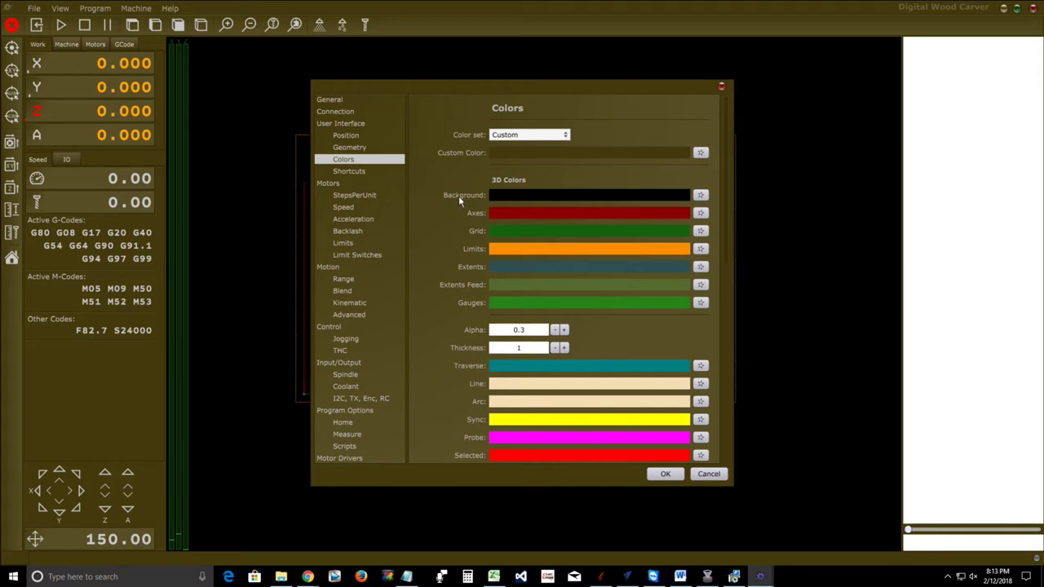
drag(437, 83, 746, 73)
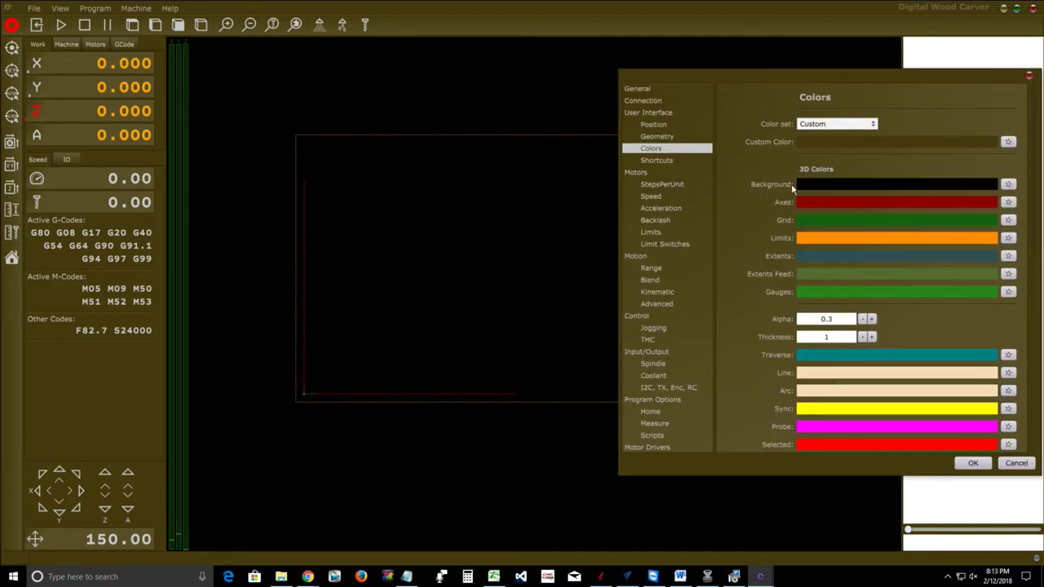
click(1009, 185)
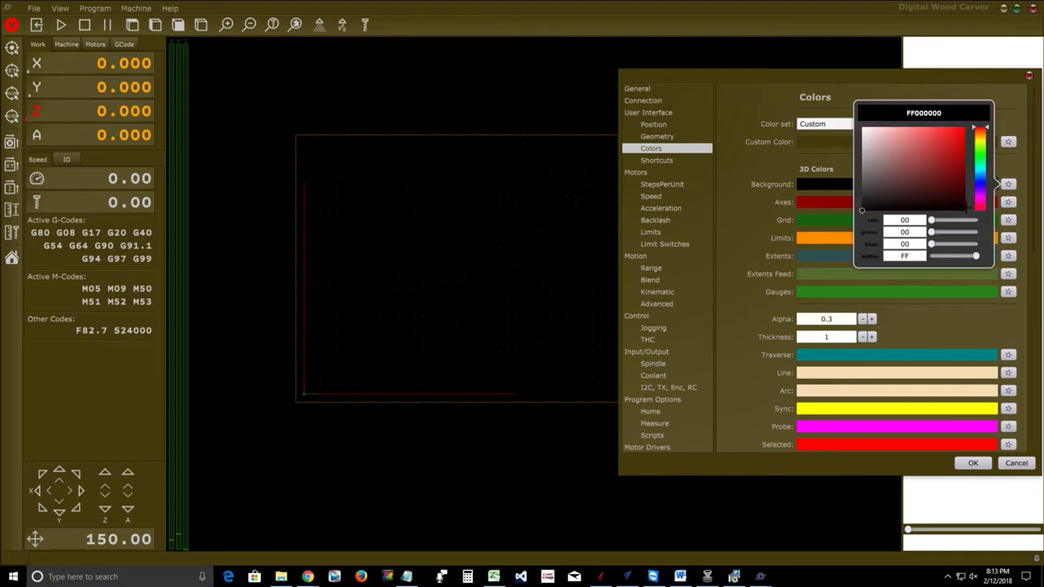
click(904, 175)
click(876, 139)
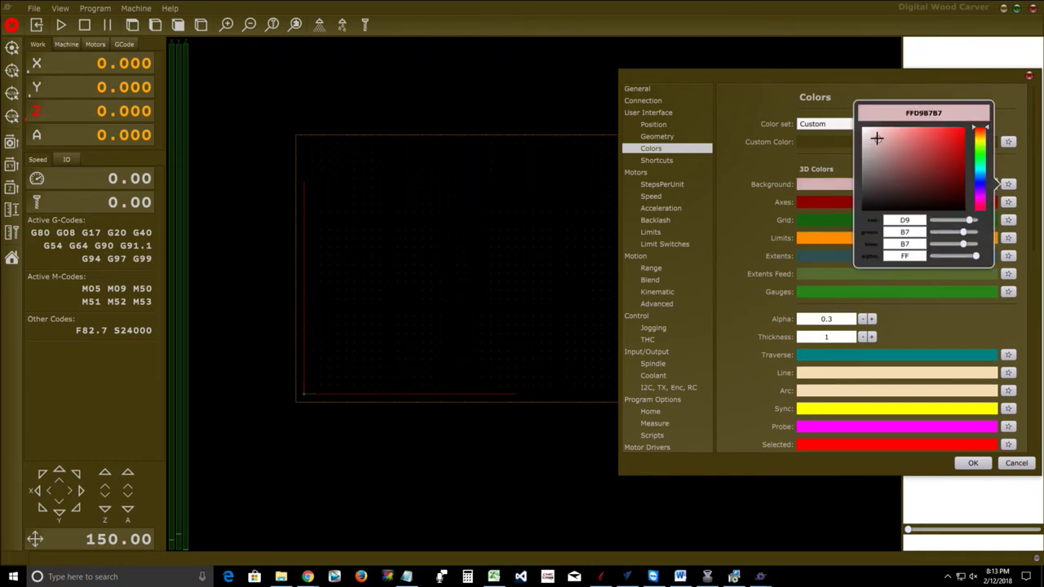
drag(877, 139, 867, 152)
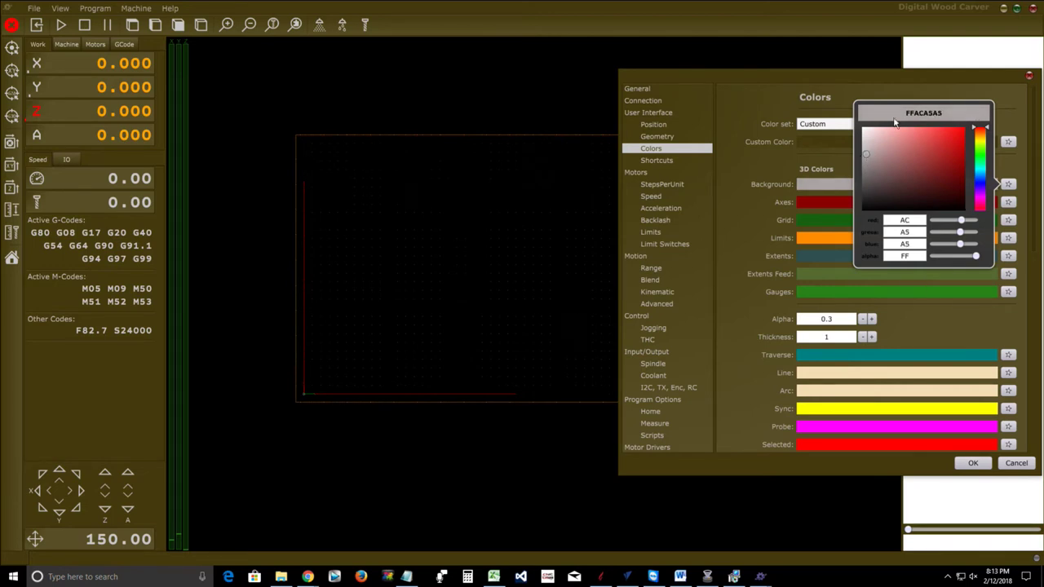
click(973, 463)
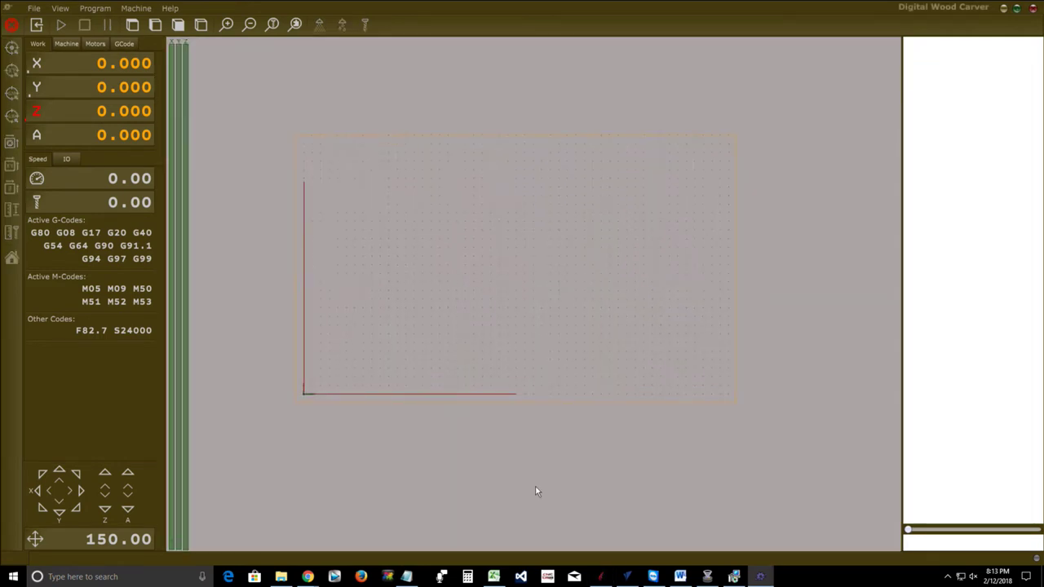
Set the 3D background colour to black (FF000000) and apply the settings
click(35, 9)
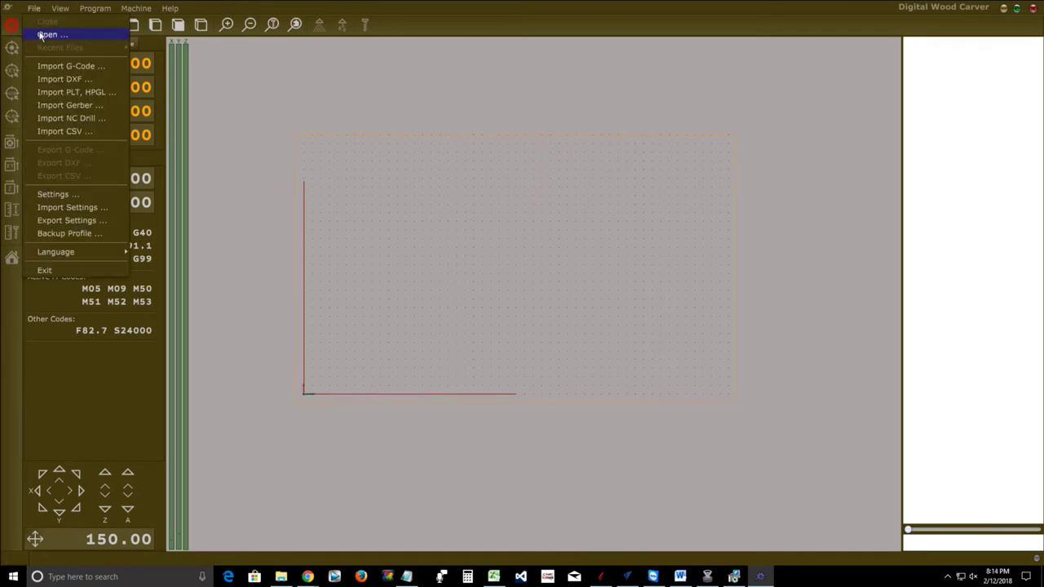
click(58, 194)
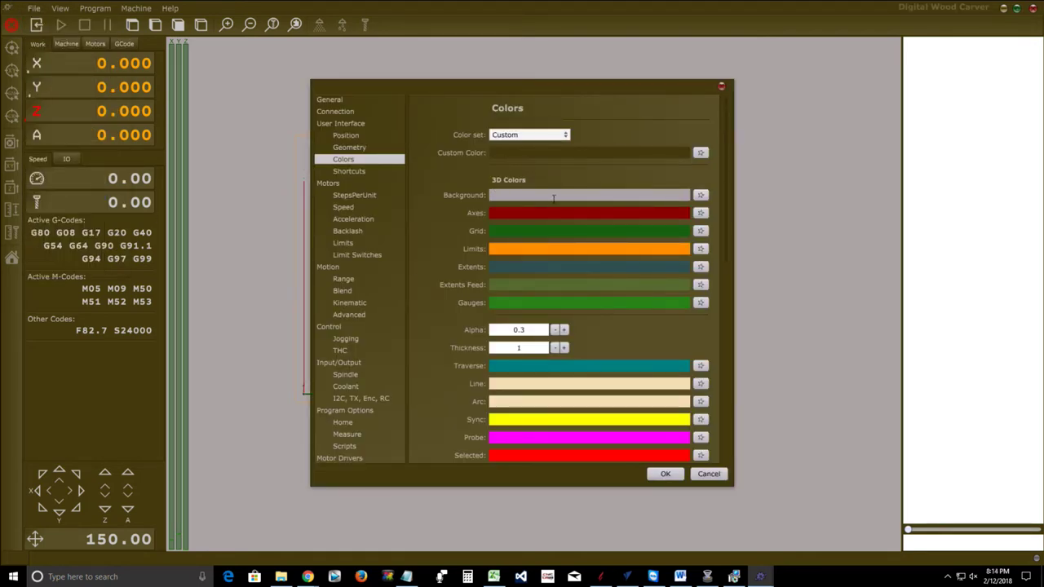
click(703, 196)
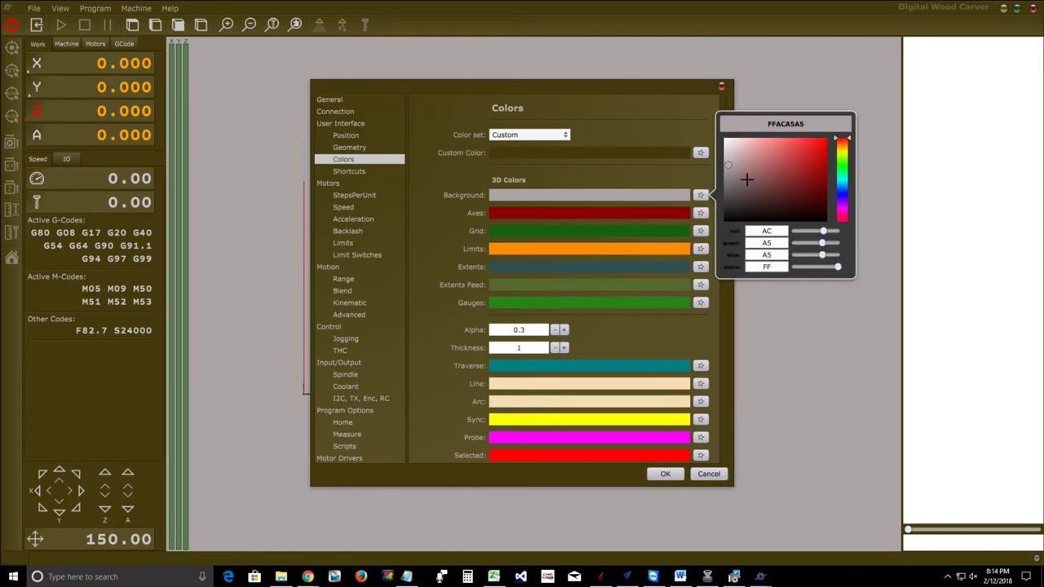
drag(726, 164, 828, 221)
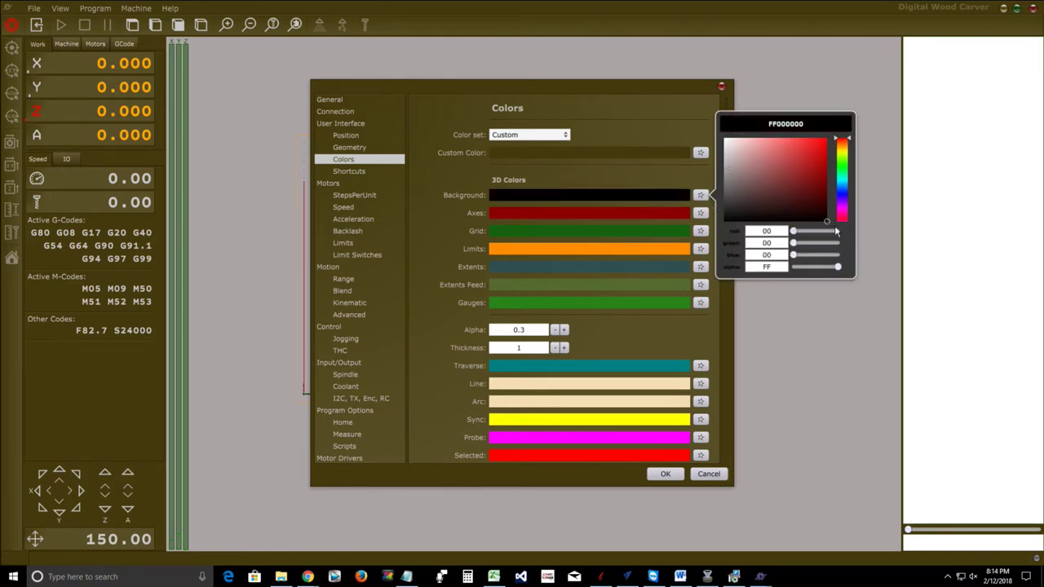
click(823, 65)
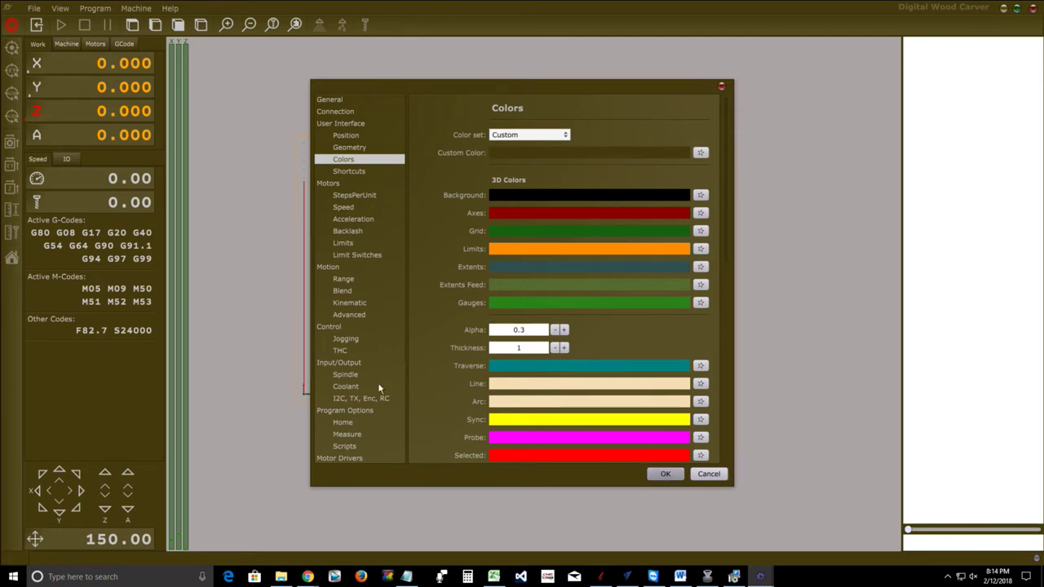
key(Return)
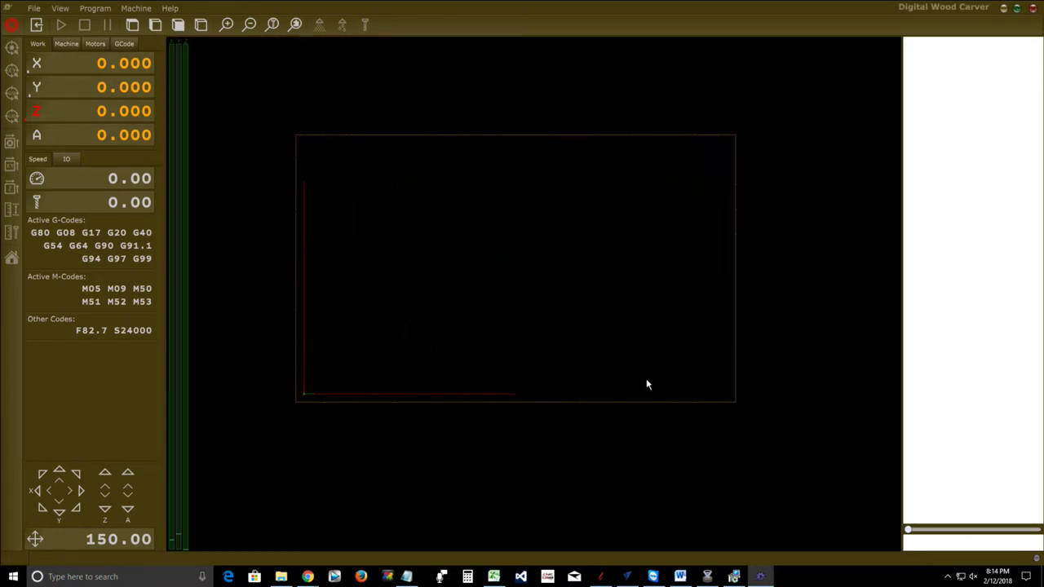
click(35, 9)
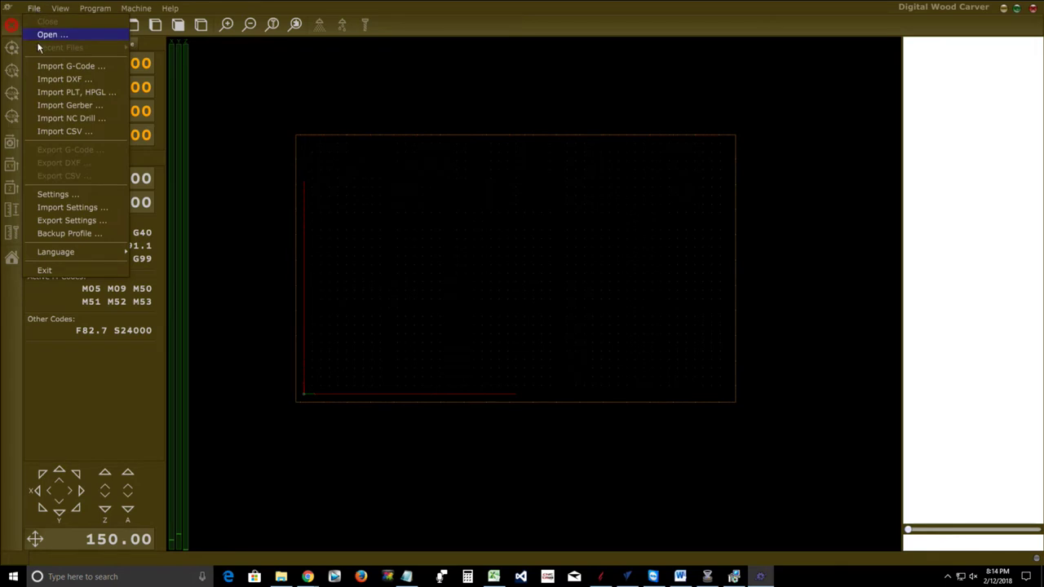
Open Settings on the Colors page, moving the dialog right, up, then back to centre
click(49, 194)
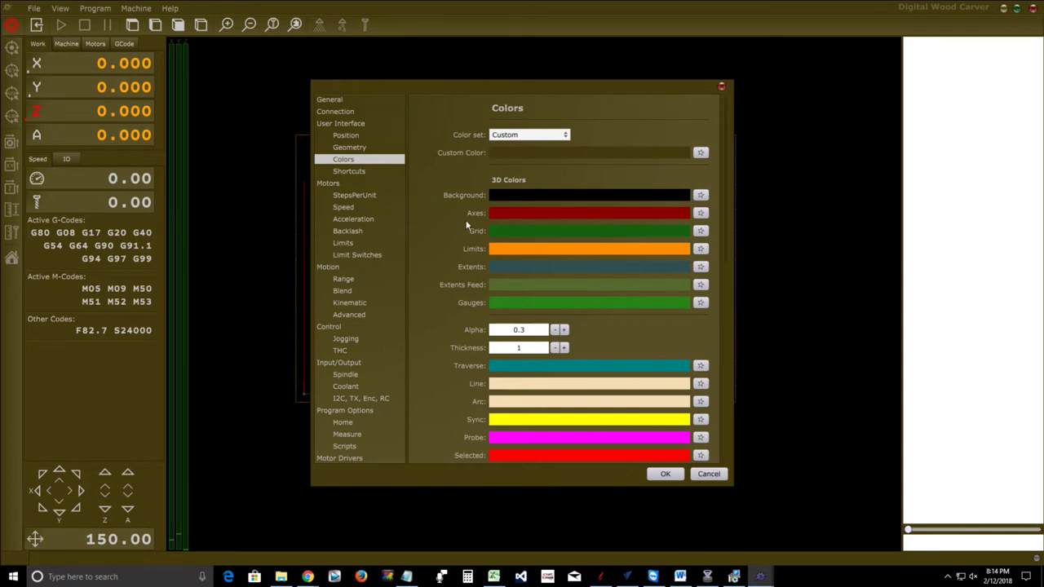
drag(468, 85, 824, 87)
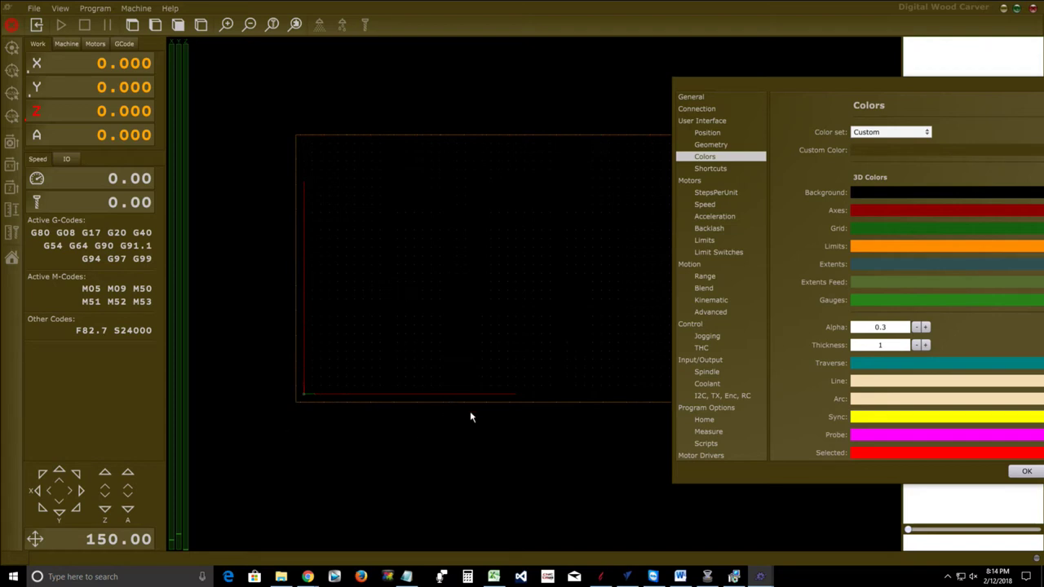
drag(818, 88, 885, 33)
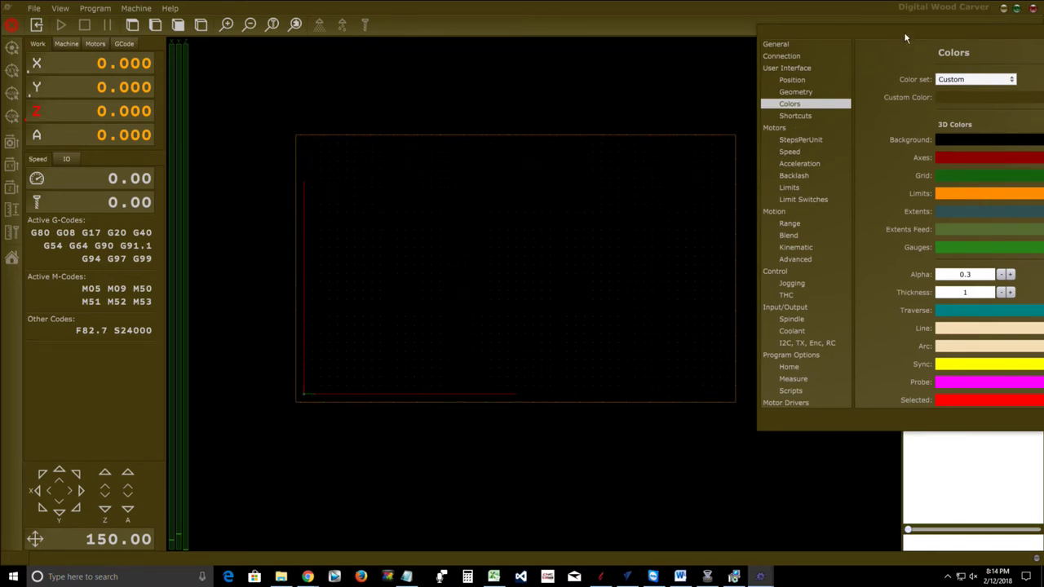
drag(885, 33, 591, 10)
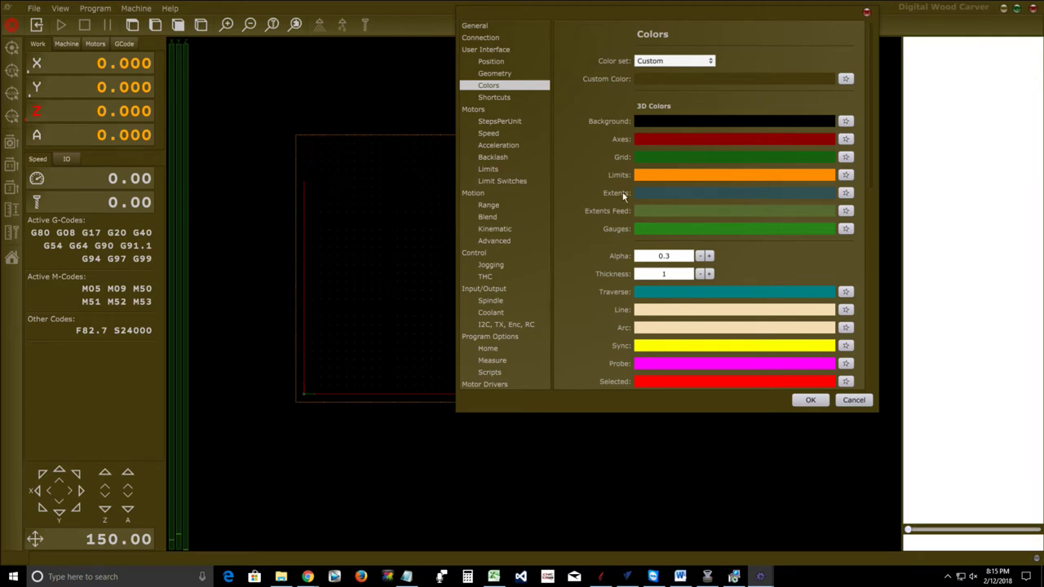
Scroll through the 3D and G-Code colours, then confirm the settings with OK
scroll(603, 254, down, 2)
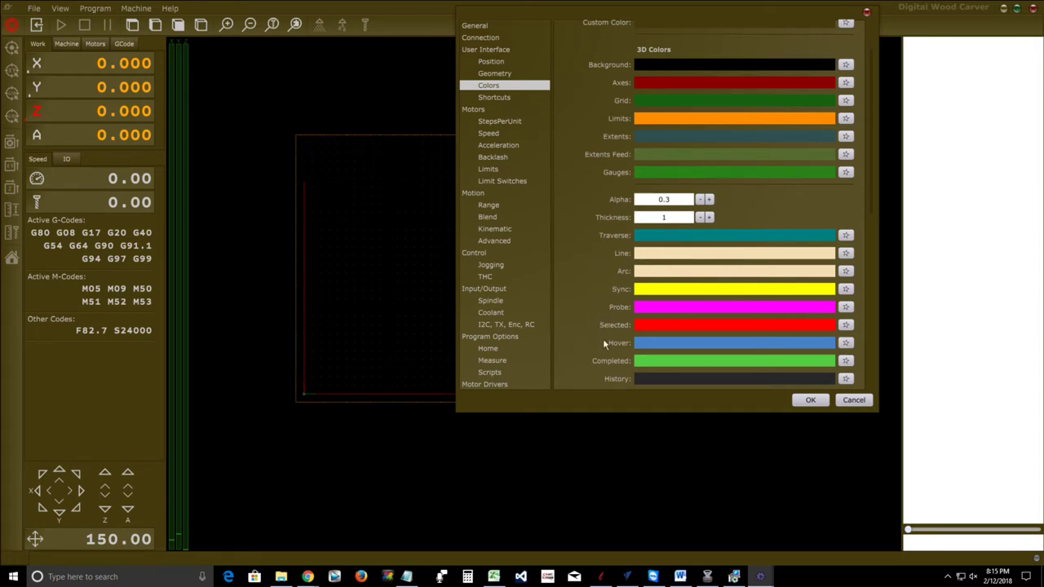
scroll(608, 290, down, 10)
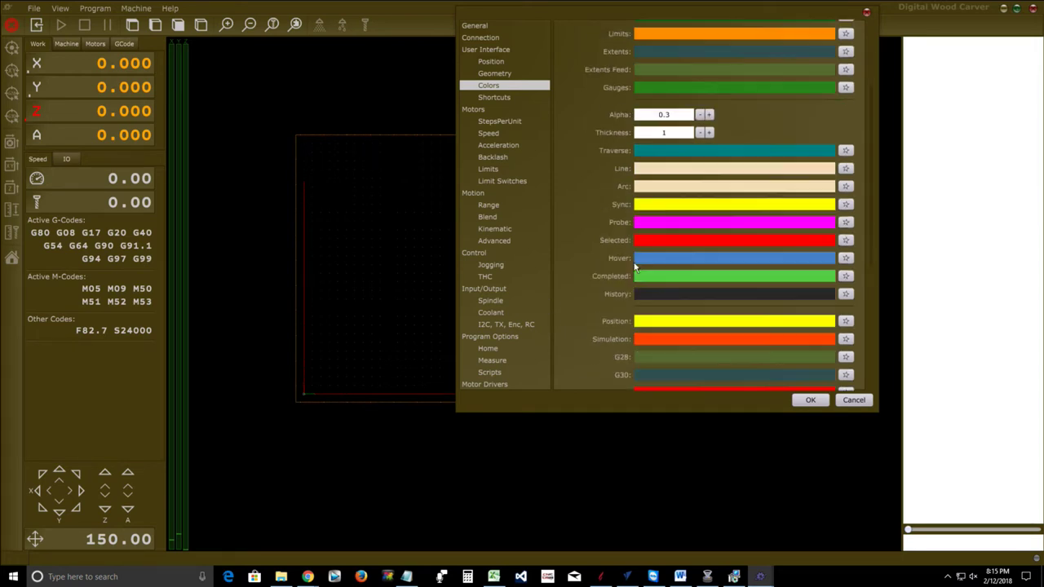
scroll(635, 268, down, 2)
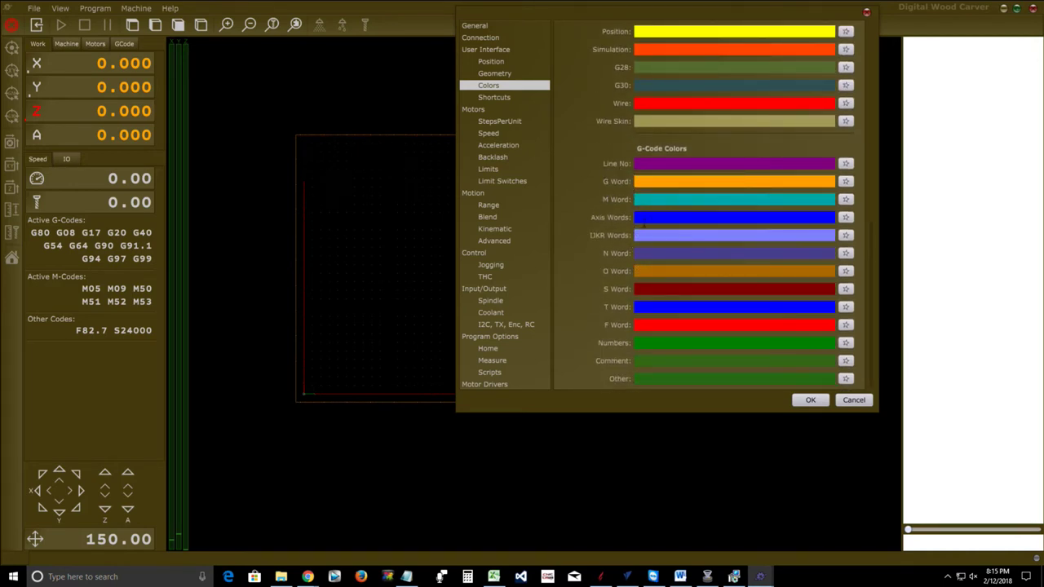
scroll(625, 304, up, 12)
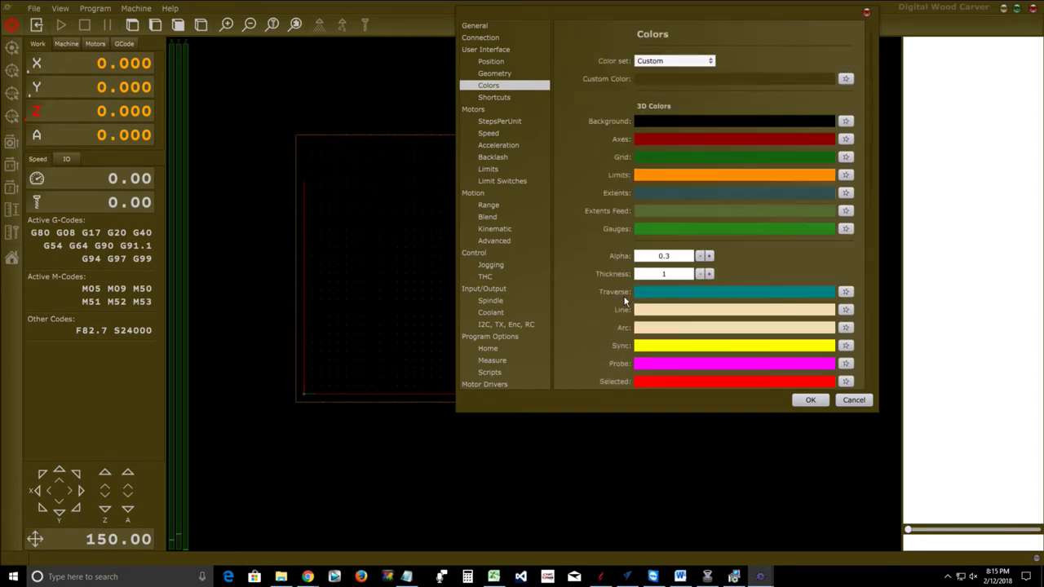
click(811, 400)
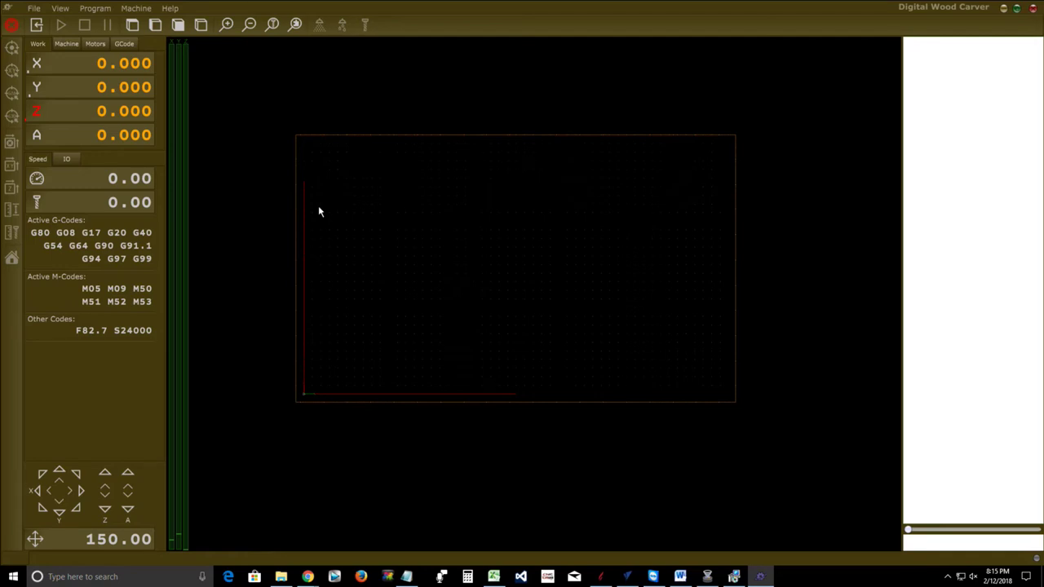
click(33, 10)
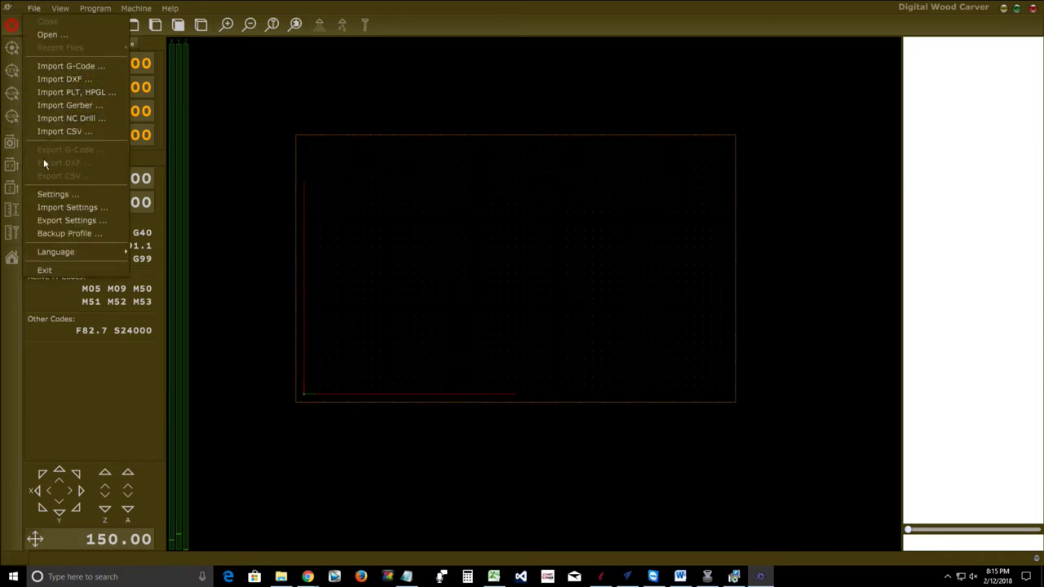
click(53, 194)
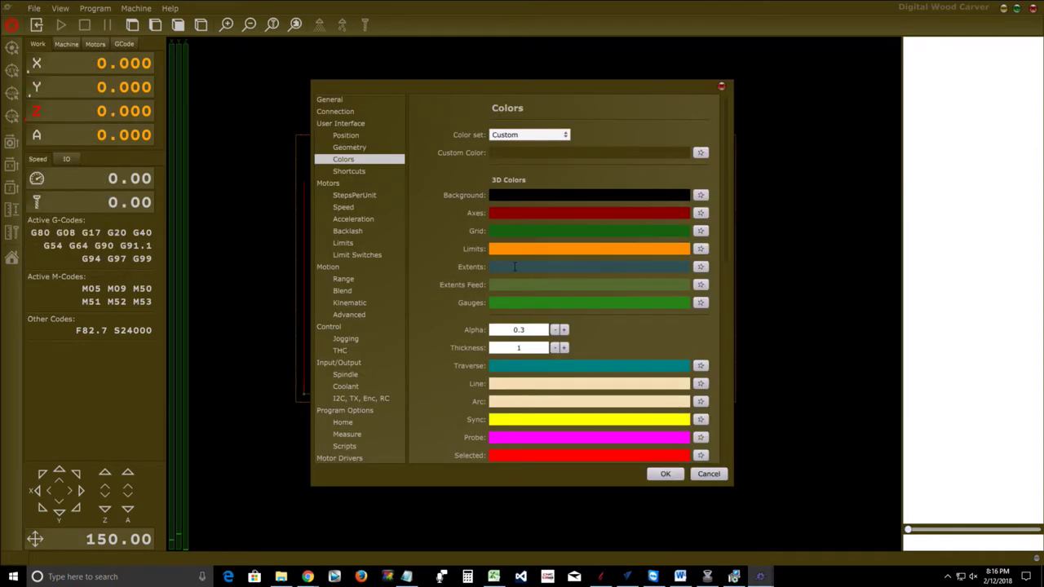
click(335, 111)
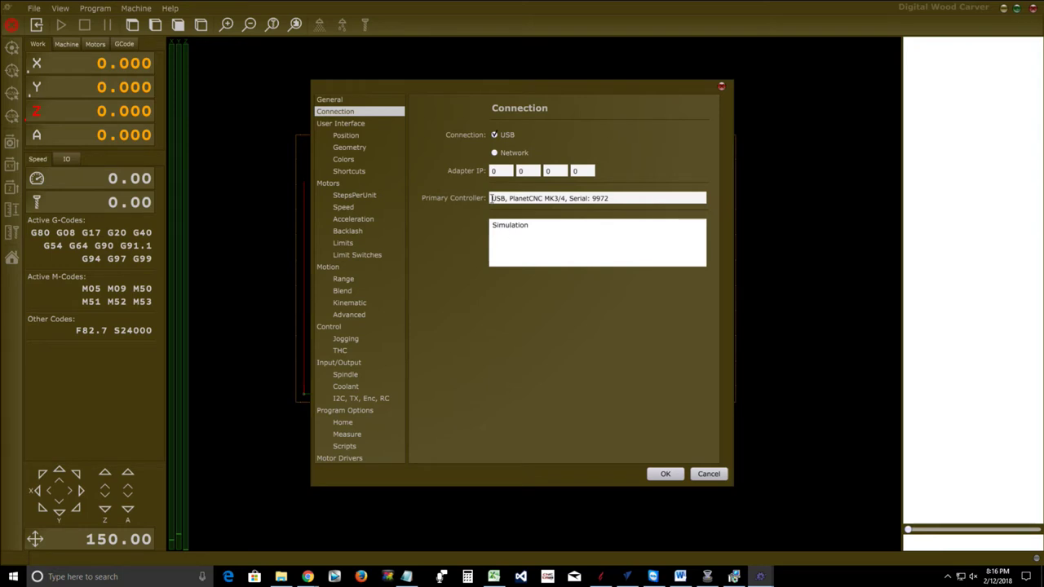
drag(507, 198, 613, 202)
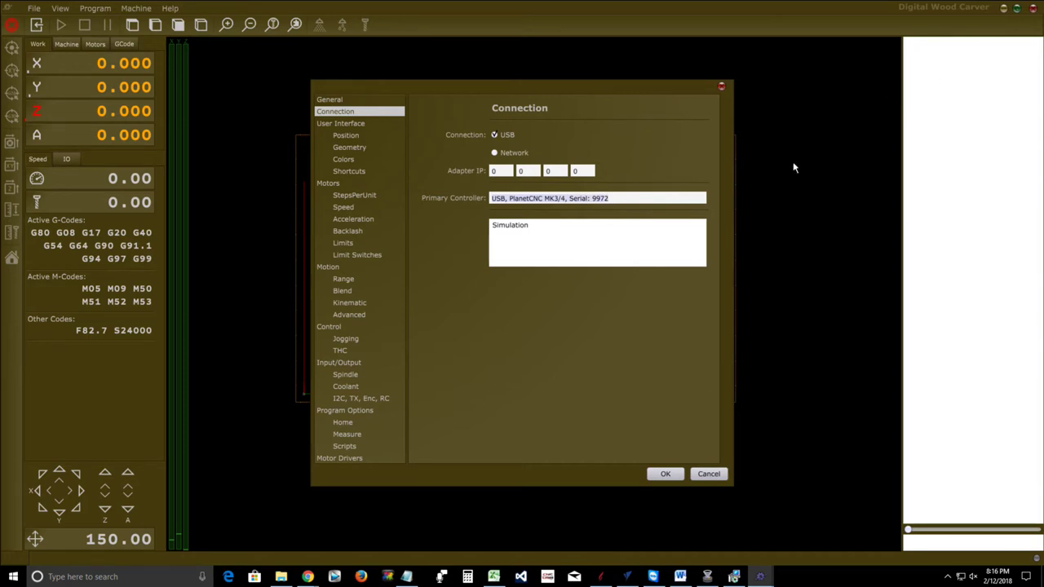
click(620, 199)
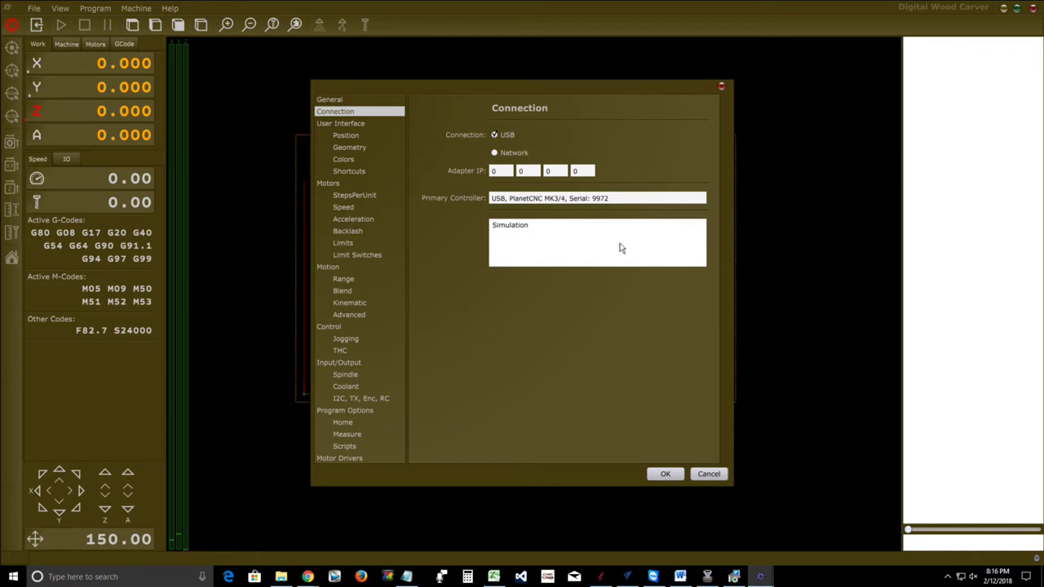
click(617, 199)
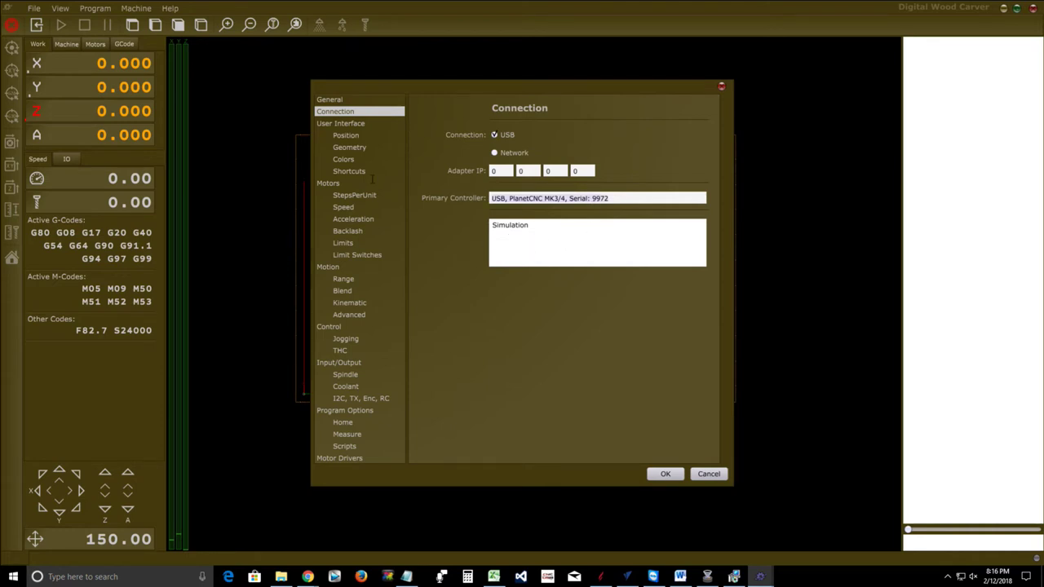
click(627, 198)
click(627, 198)
click(614, 197)
click(508, 196)
click(666, 478)
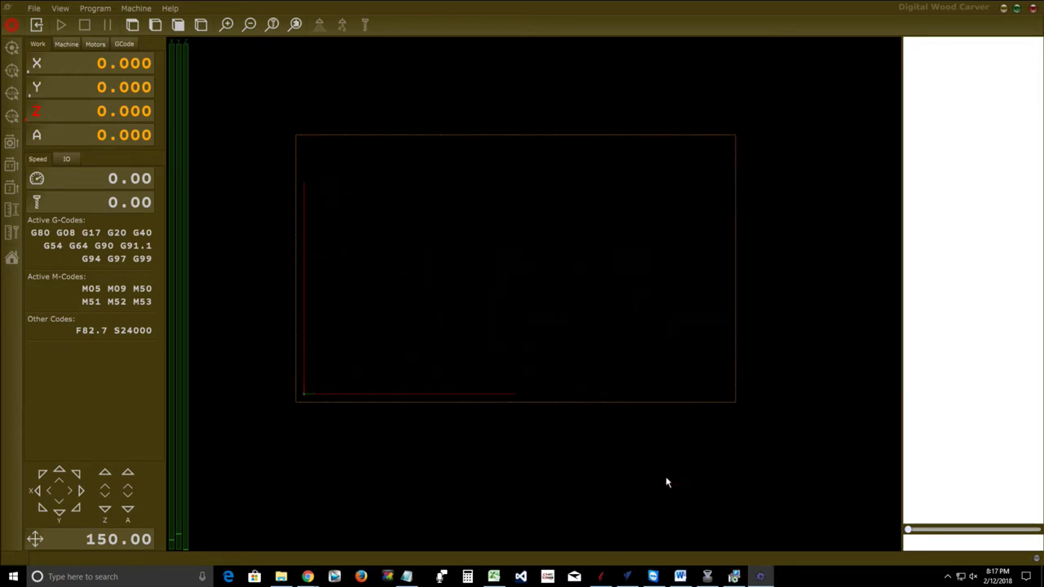
Export the settings over DWCTNG_1818 (1).settings, confirming replacement of the existing file
click(36, 11)
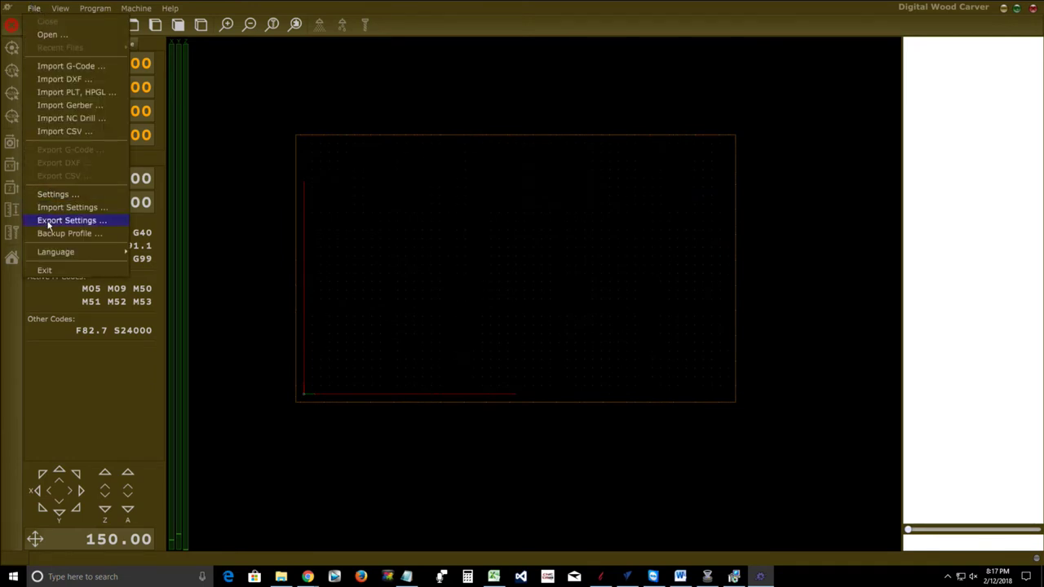
click(49, 222)
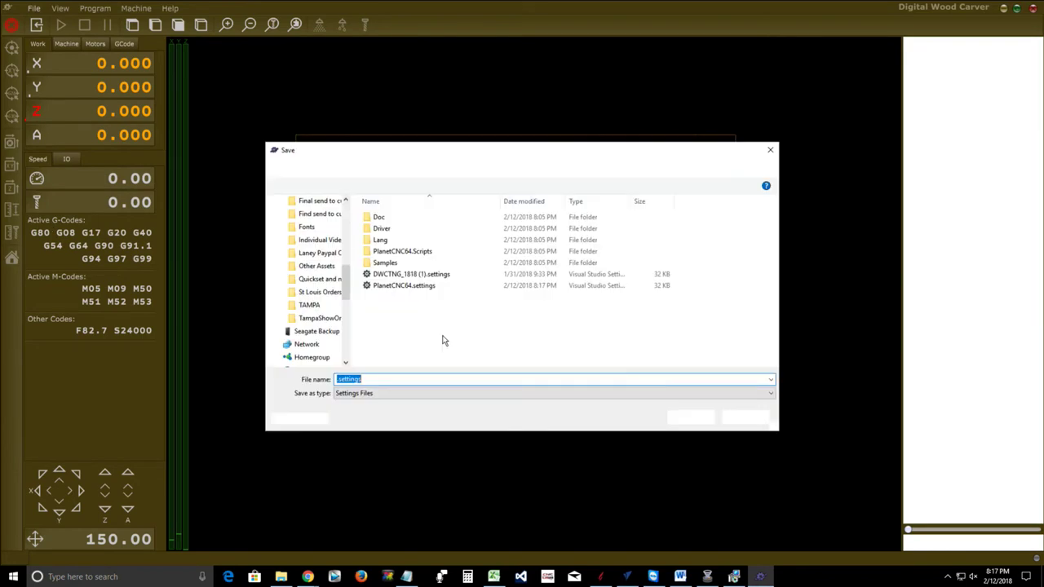
click(406, 276)
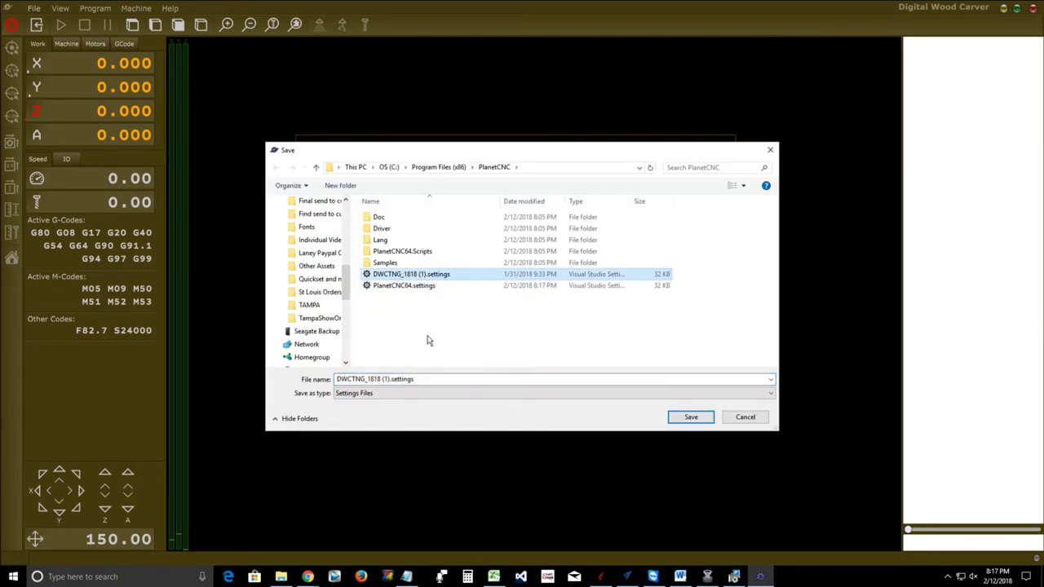
click(682, 420)
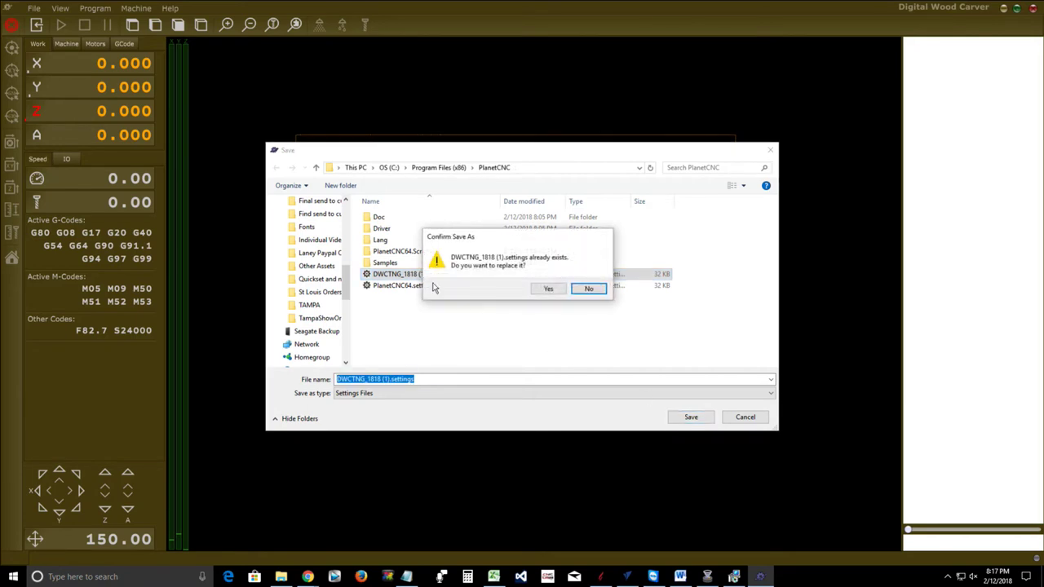
click(545, 288)
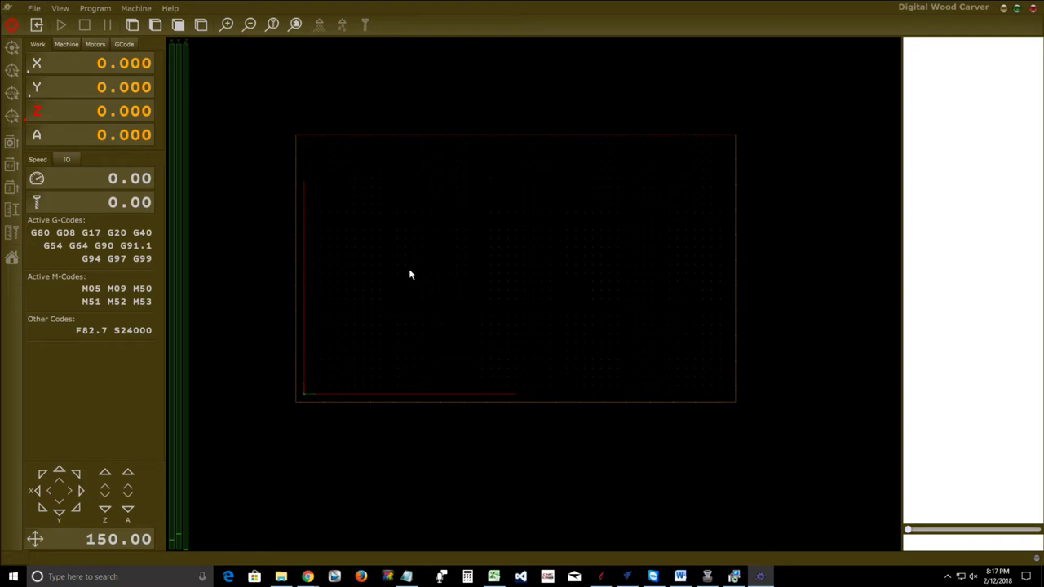
Show the Settings page for User Interface > Shortcuts, listing keys like F1 Top View and F6 Zoom Out
click(34, 8)
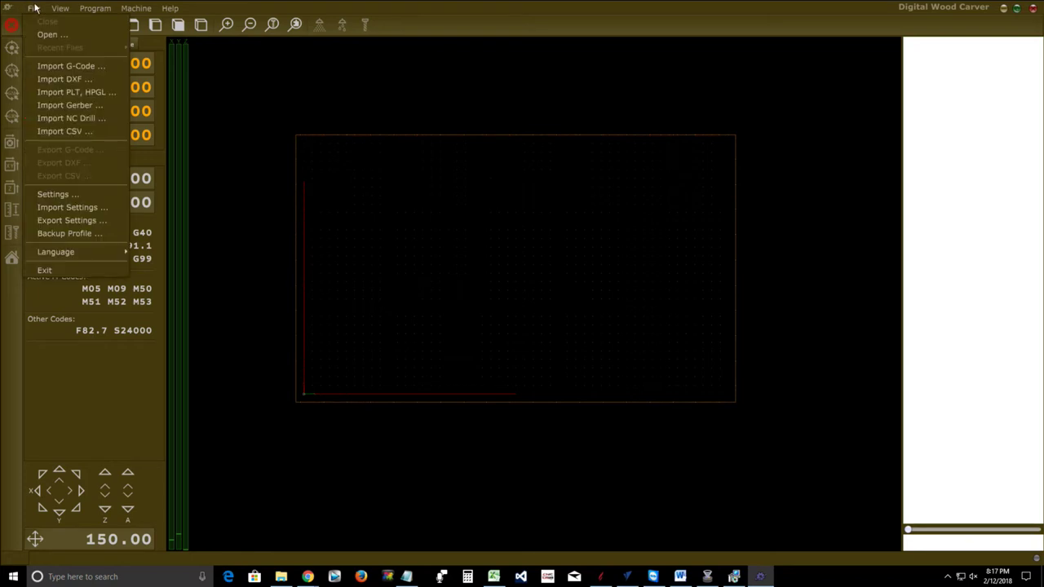
click(41, 194)
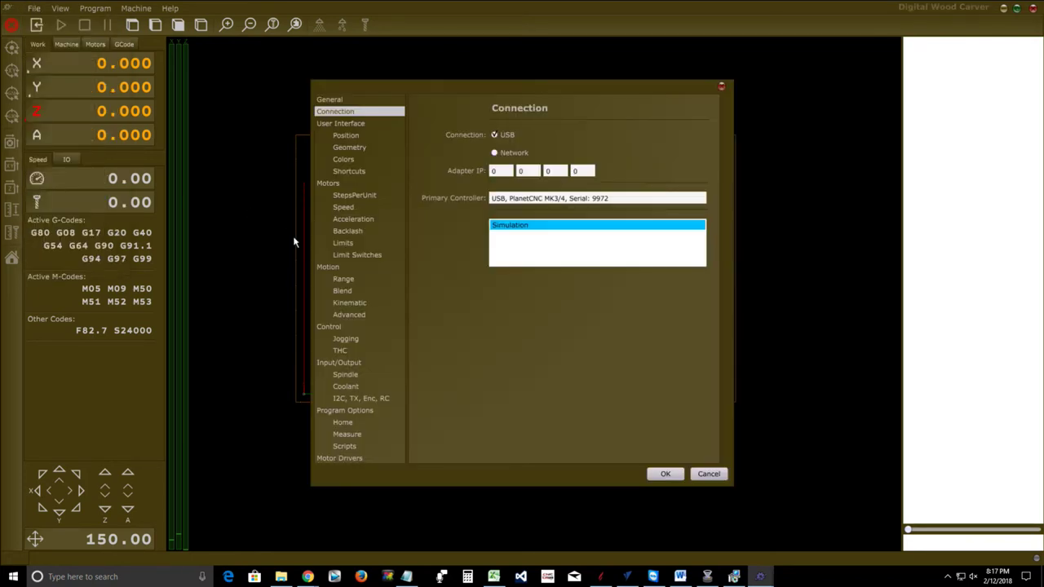
click(349, 173)
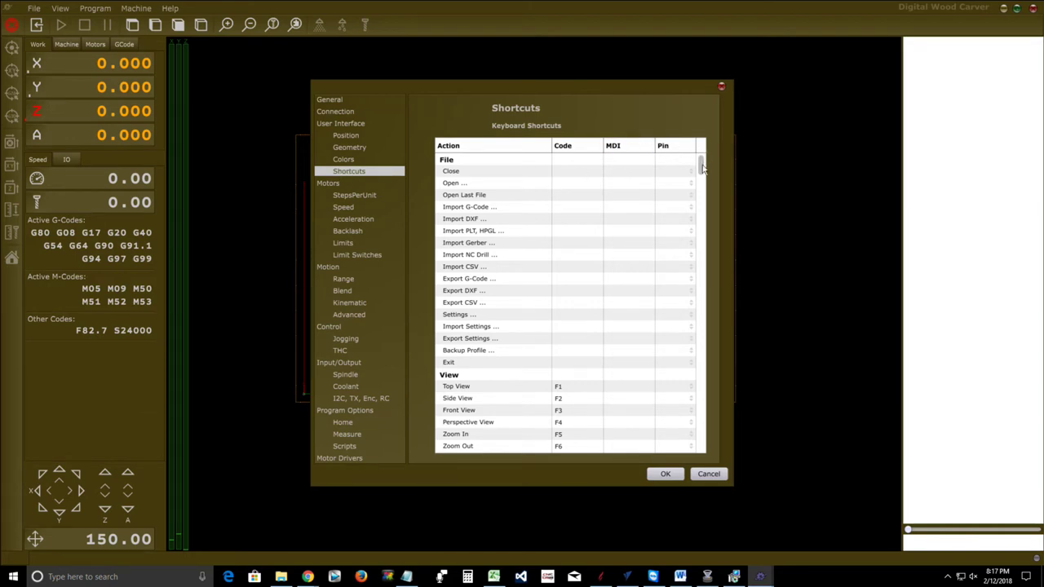
drag(701, 167, 706, 426)
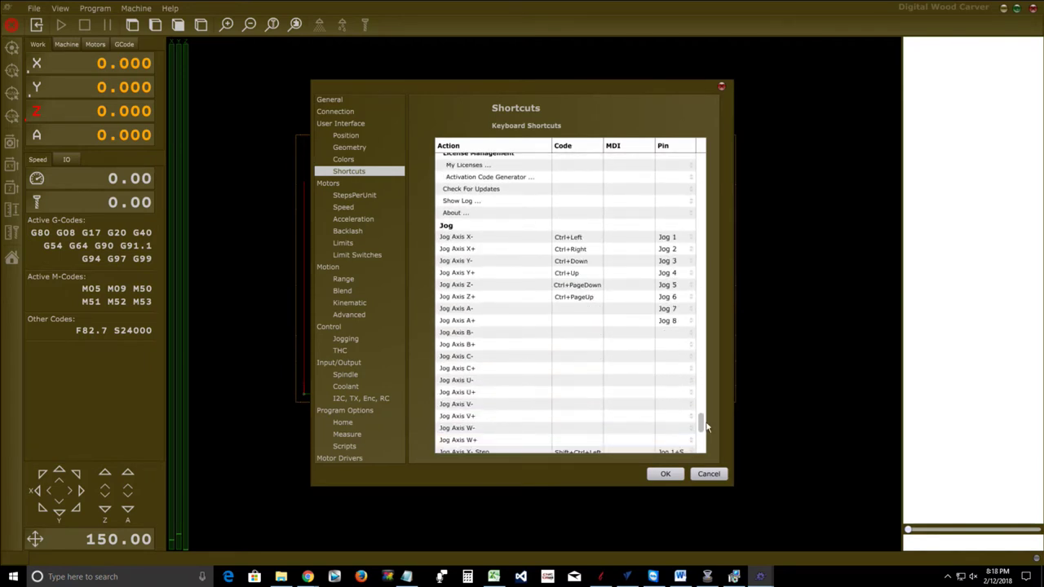
click(661, 238)
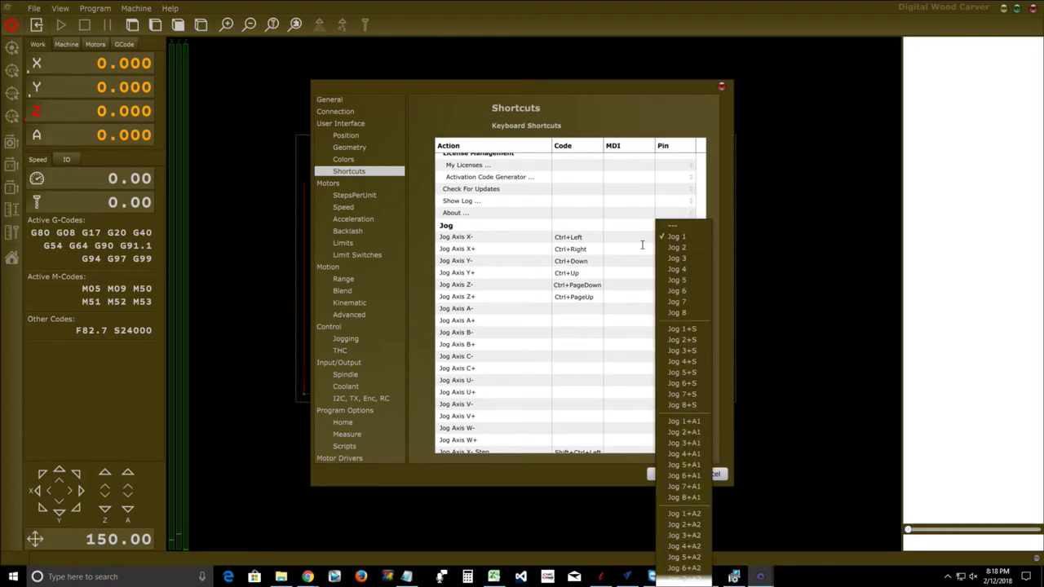
click(719, 236)
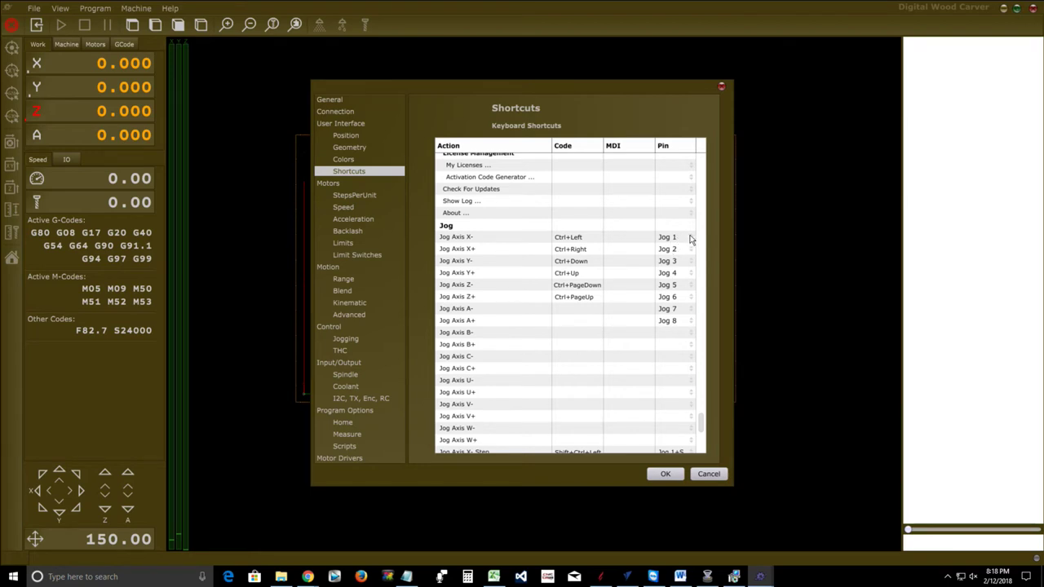
click(691, 238)
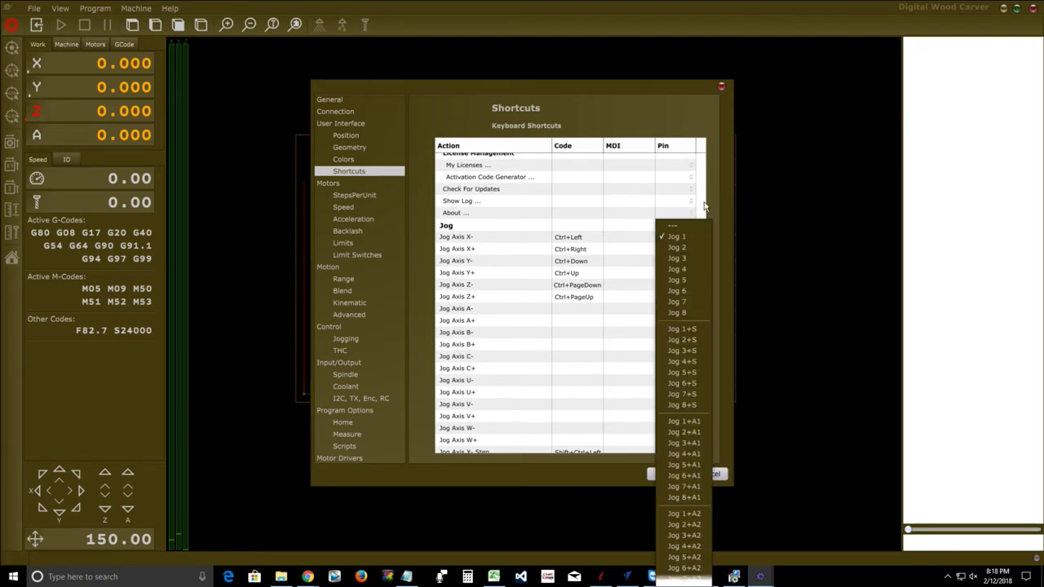
click(711, 201)
click(690, 236)
click(714, 198)
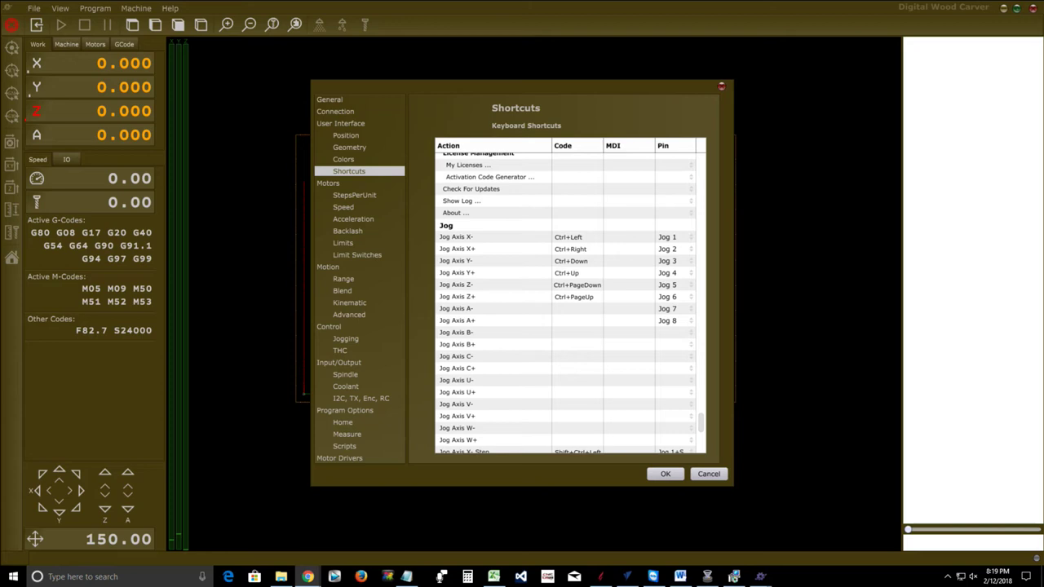
In Chrome, show the live player's quality list to confirm 1080p is selected
key(alt+Tab)
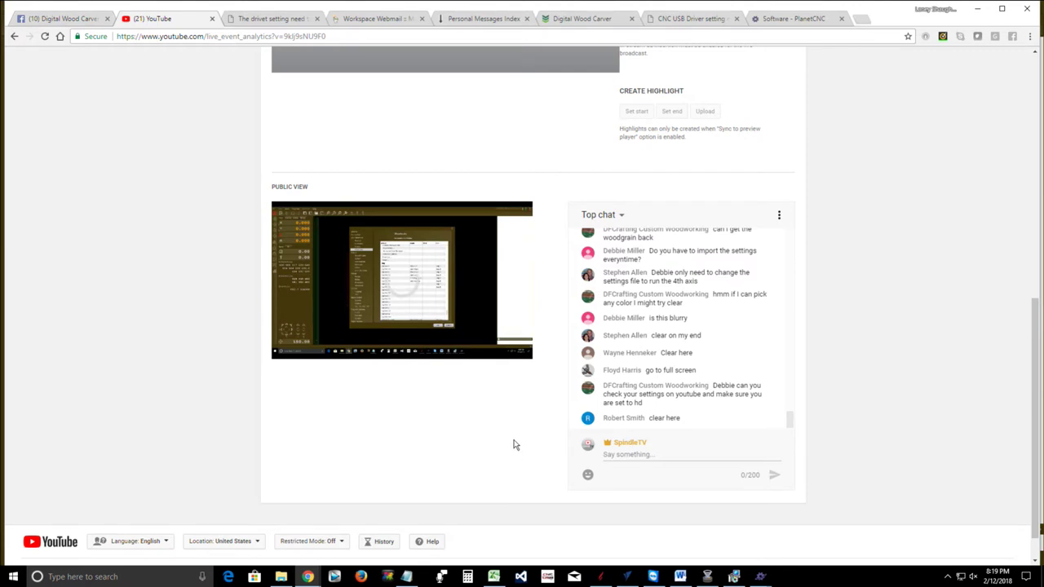
mouse_move(485, 362)
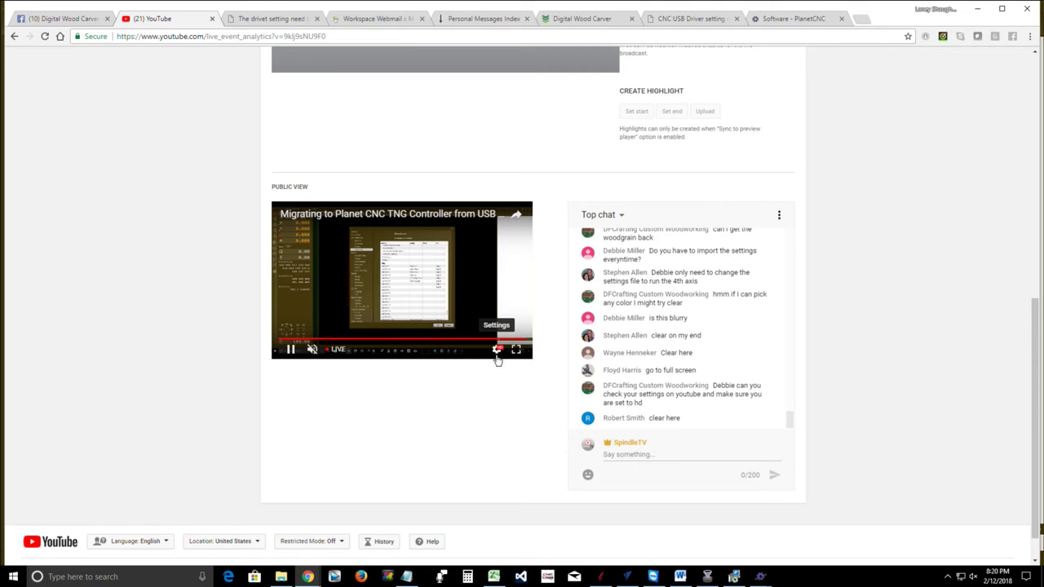
click(497, 351)
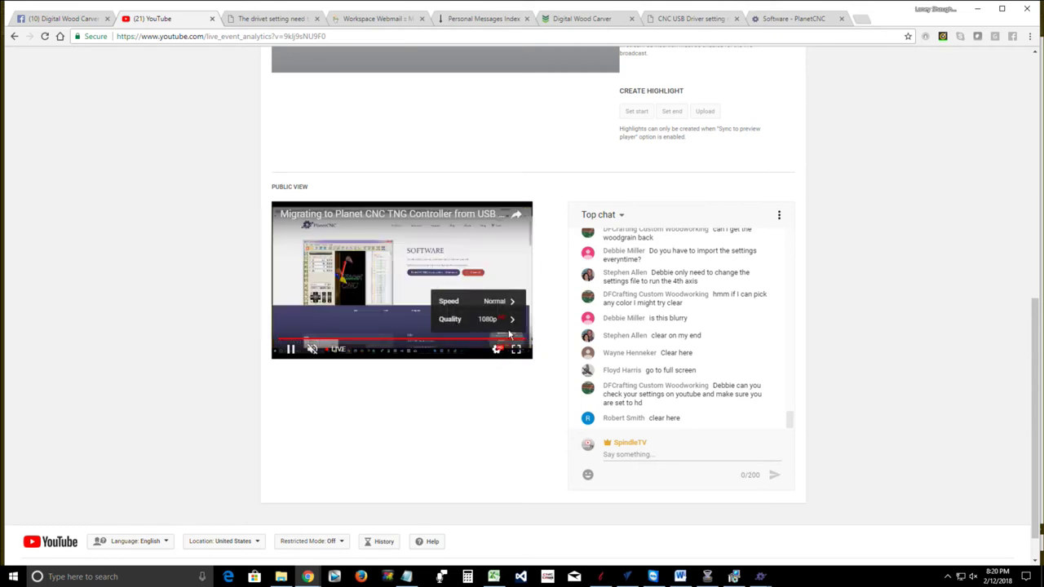
click(487, 321)
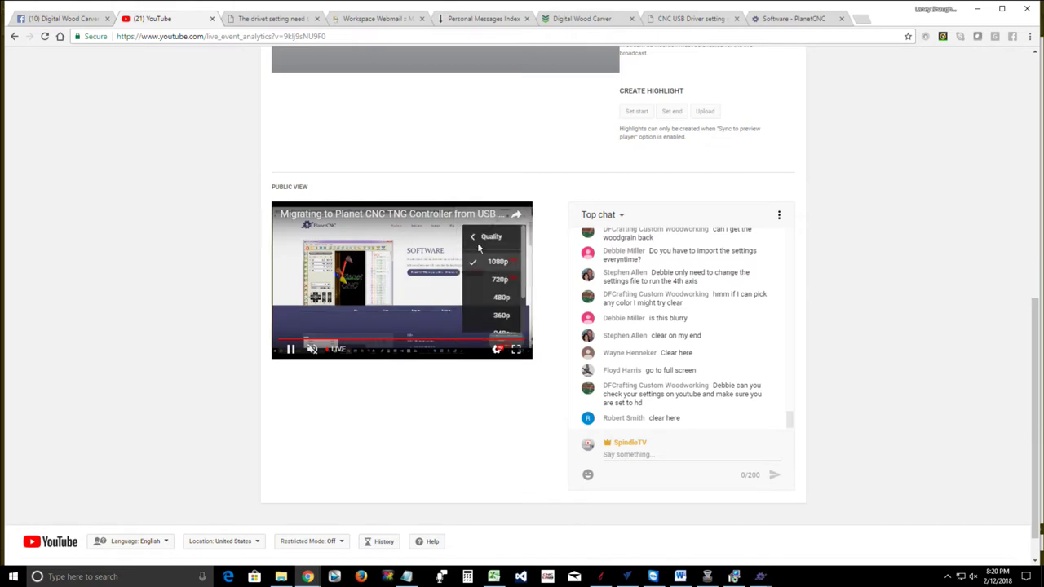
scroll(501, 294, down, 1)
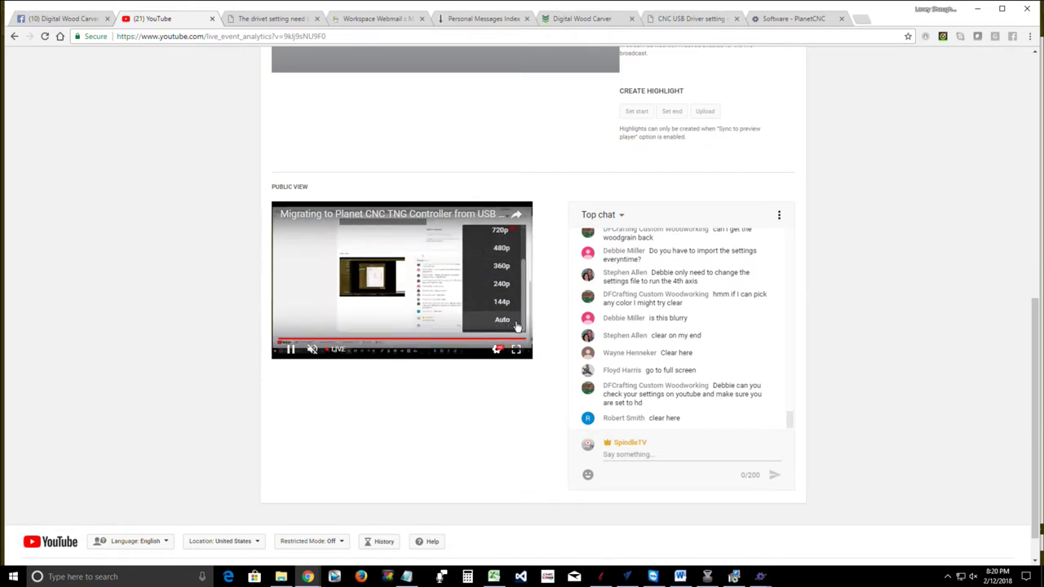
scroll(513, 294, up, 2)
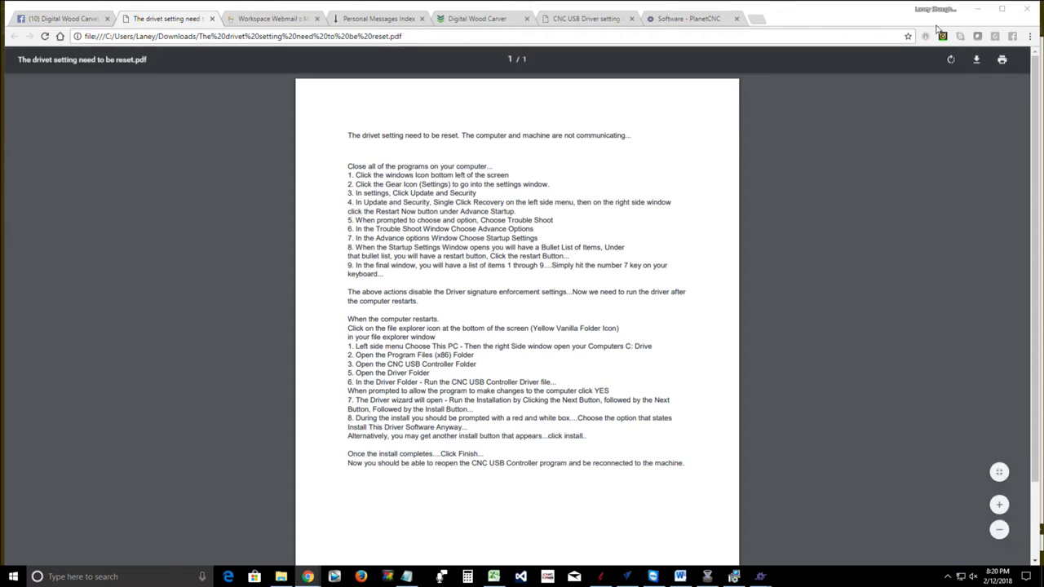
Minimize Chrome to bring PlanetCNC's Shortcuts settings back into view
click(978, 12)
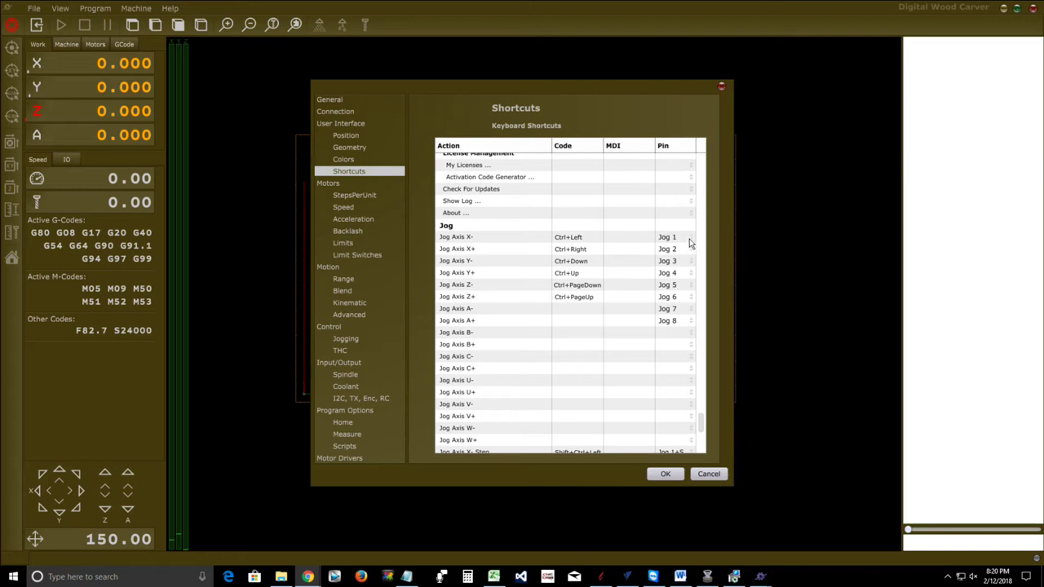
Assign Jog 2 to Jog Axis X- and Jog 1 to Jog Axis X+
click(689, 239)
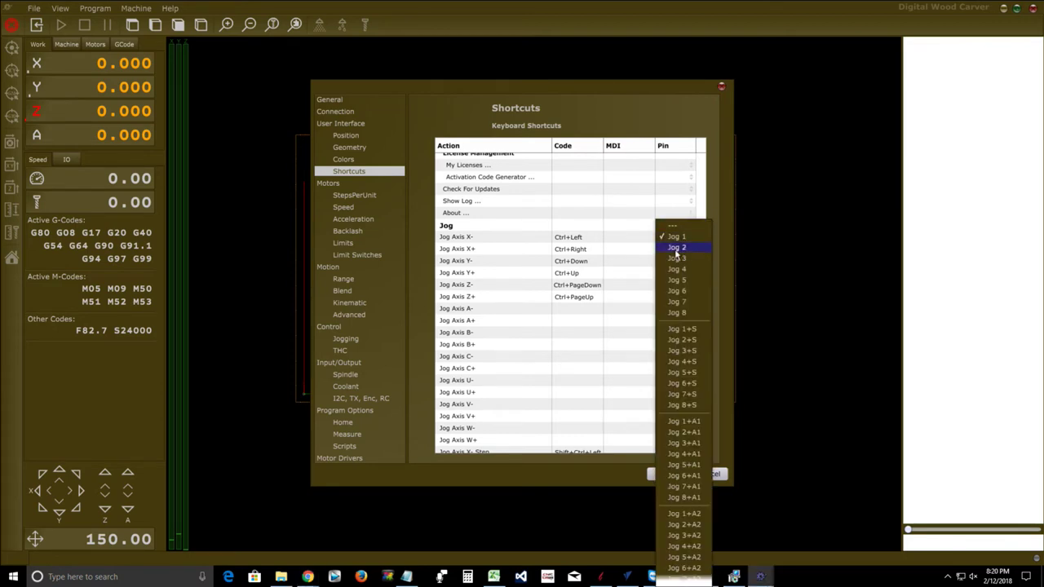
click(669, 237)
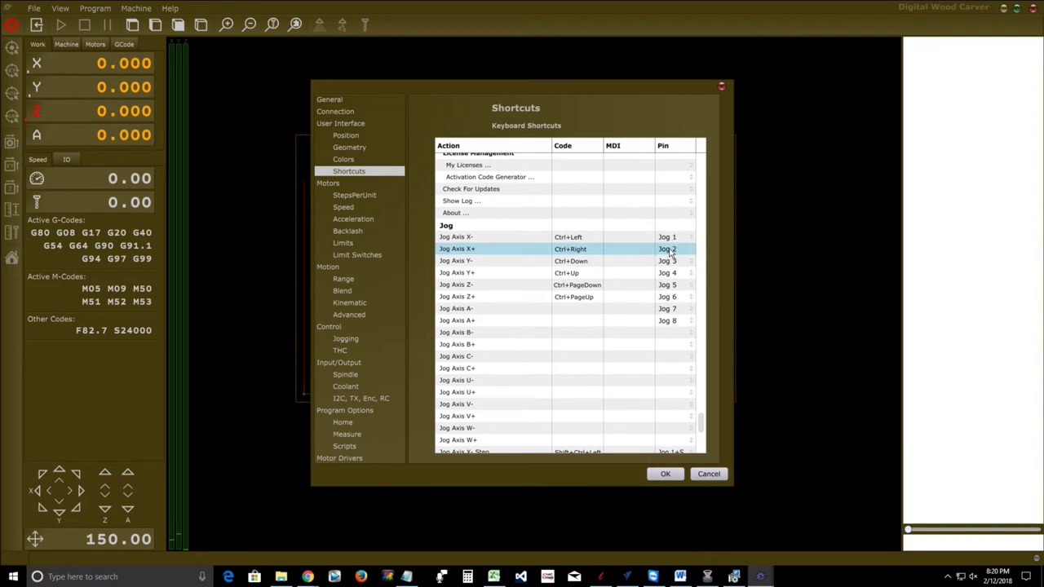
click(690, 239)
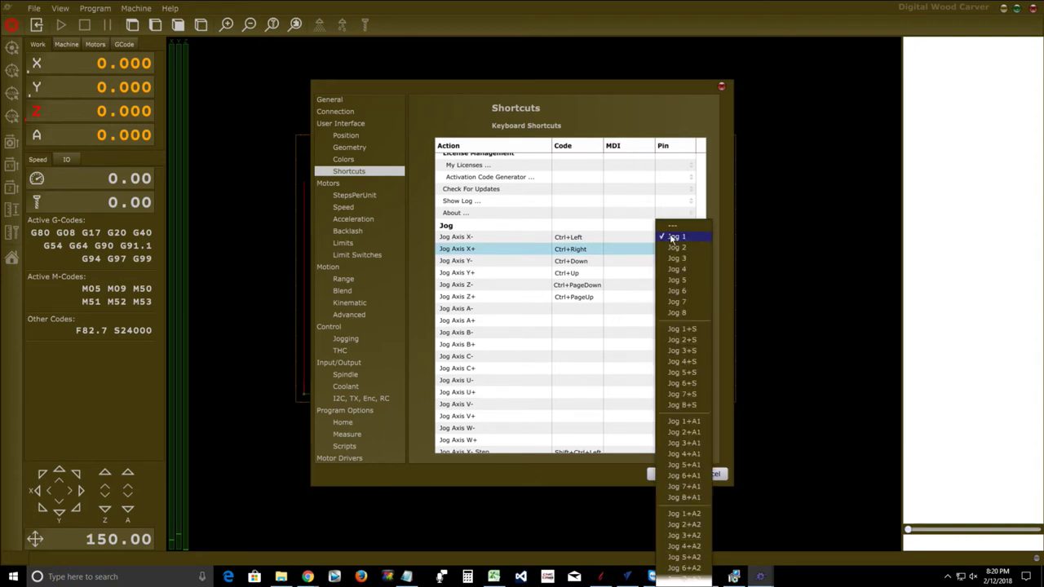
click(669, 227)
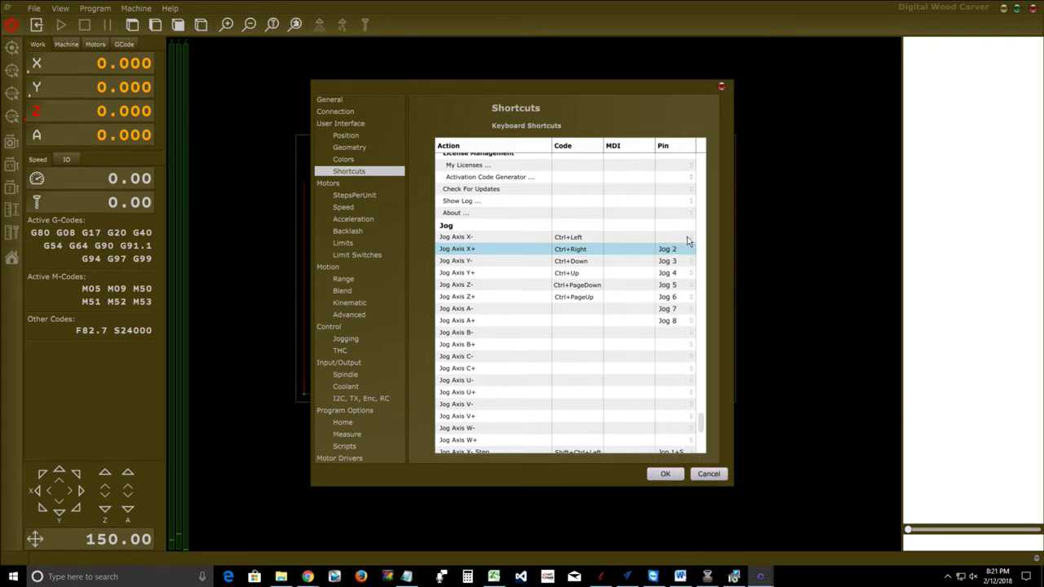
click(689, 238)
click(672, 213)
click(688, 253)
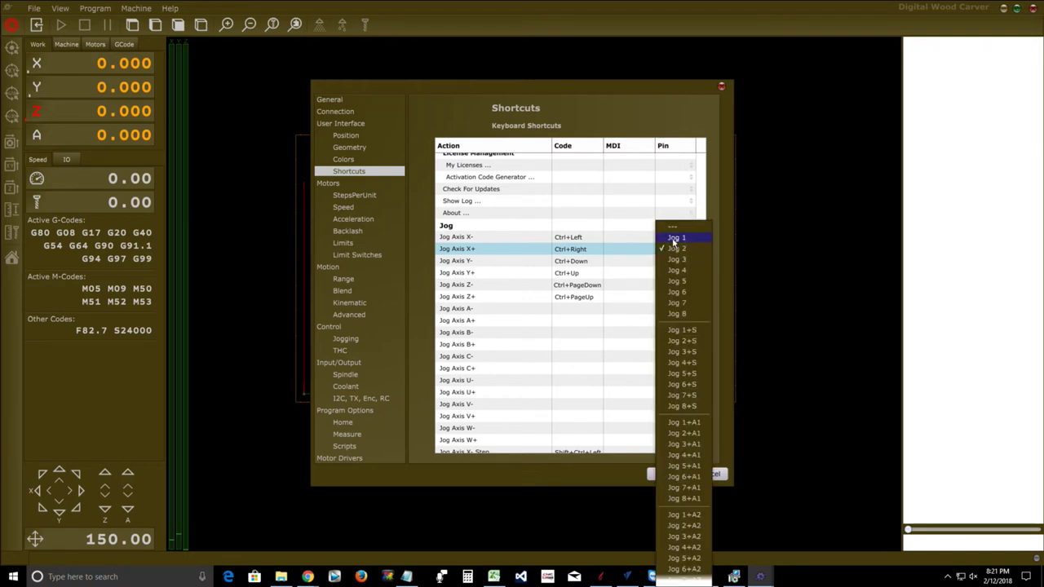
click(673, 242)
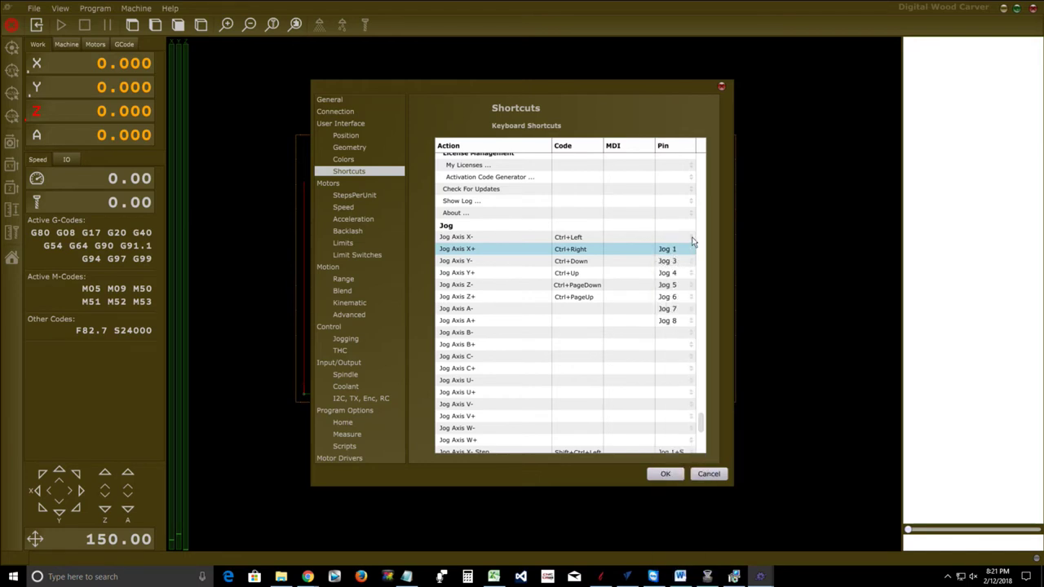
click(692, 240)
click(674, 235)
Assign Jog 4 to Jog Axis Y- and Jog 3 to Jog Axis Y+
click(666, 261)
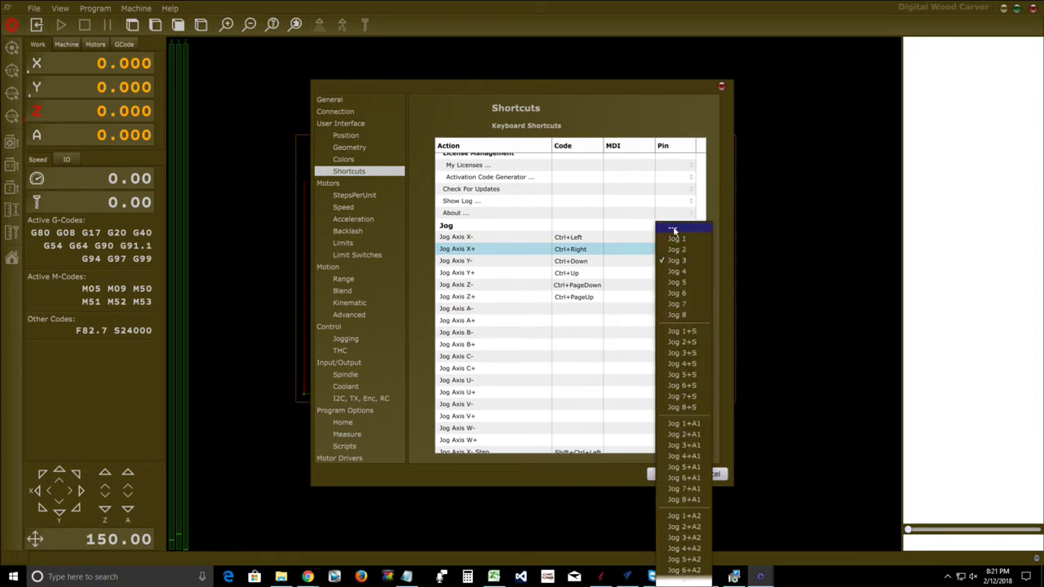
click(674, 231)
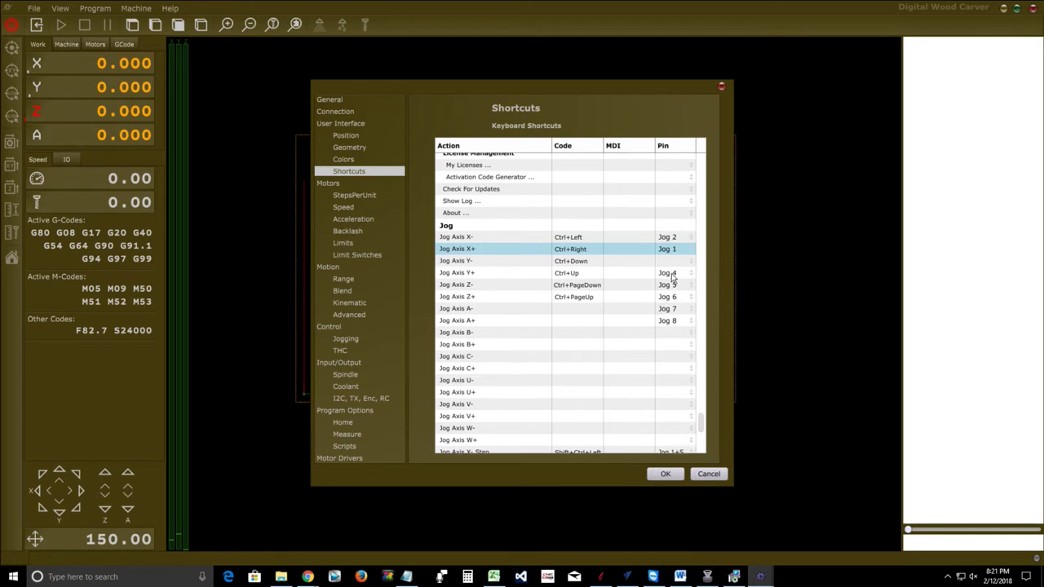
click(673, 277)
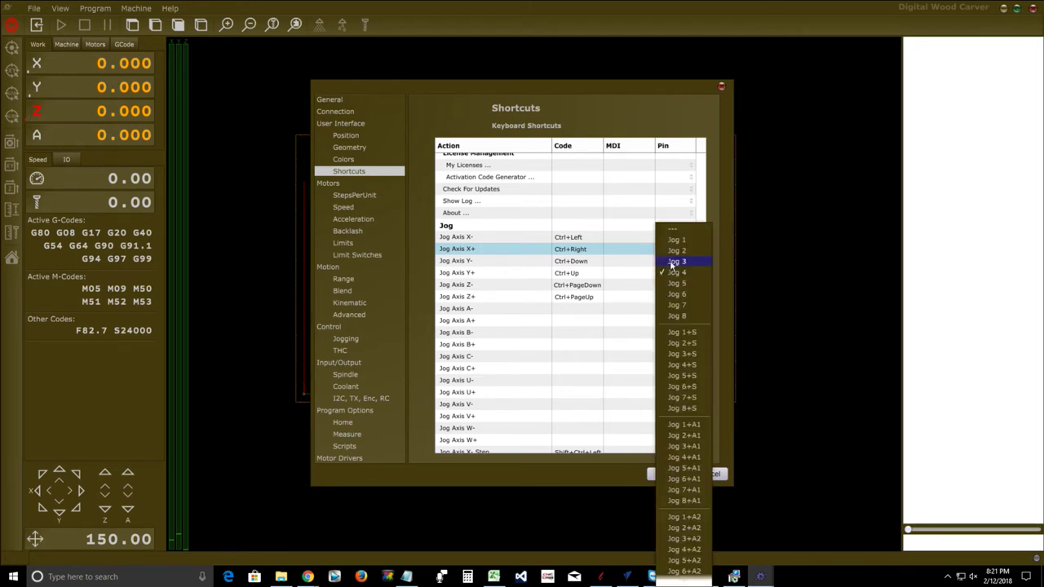
click(674, 261)
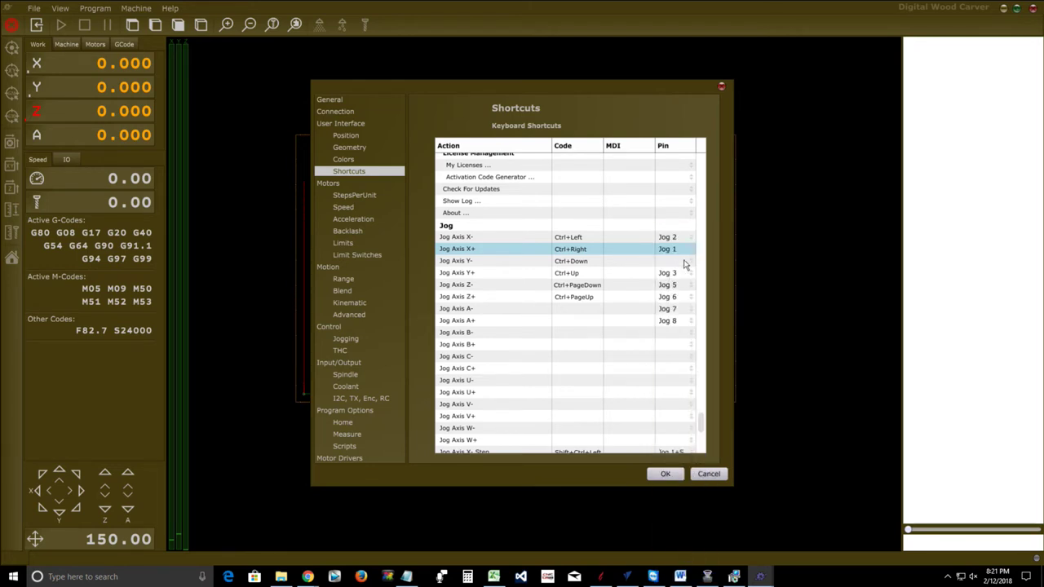
click(692, 267)
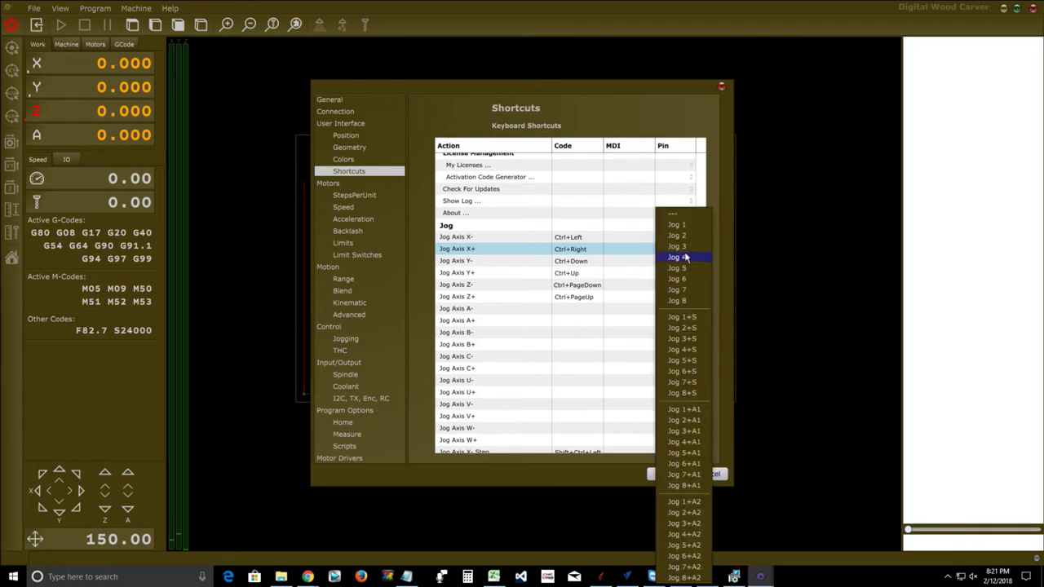
click(680, 257)
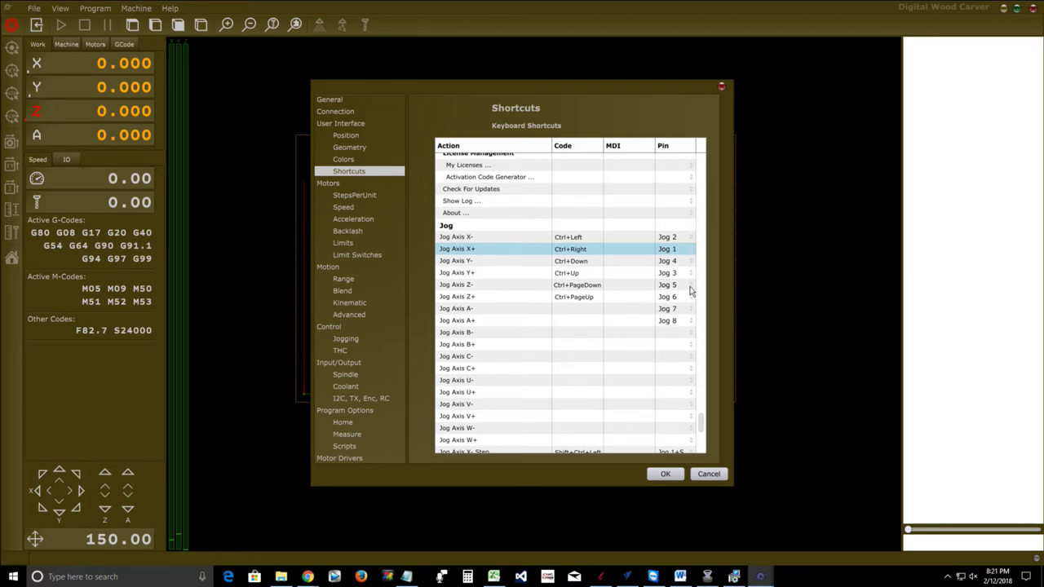
Swap the Z pins so Z- uses Jog 6 and Z+ uses Jog 5
click(691, 290)
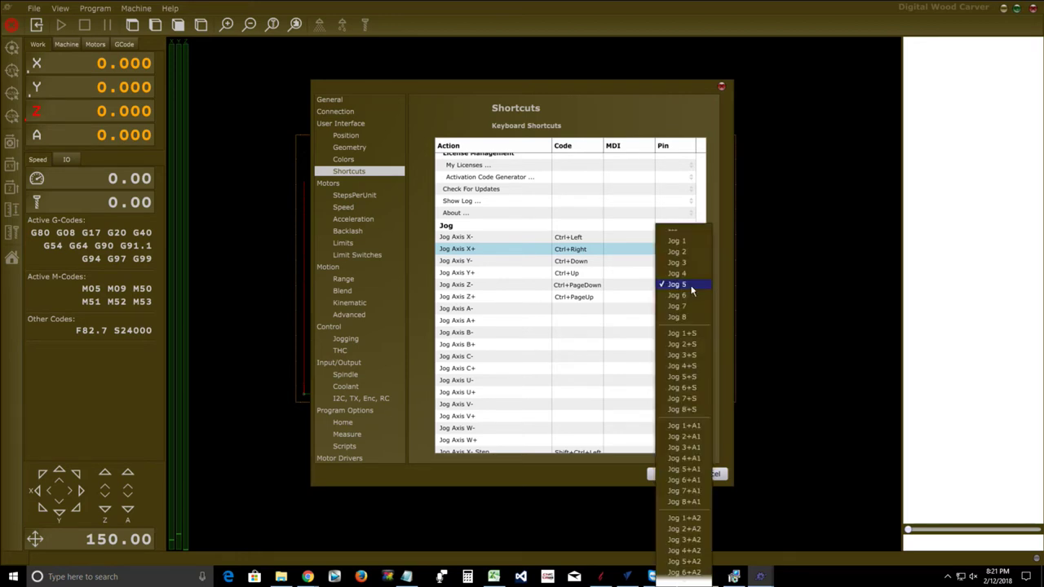
click(676, 232)
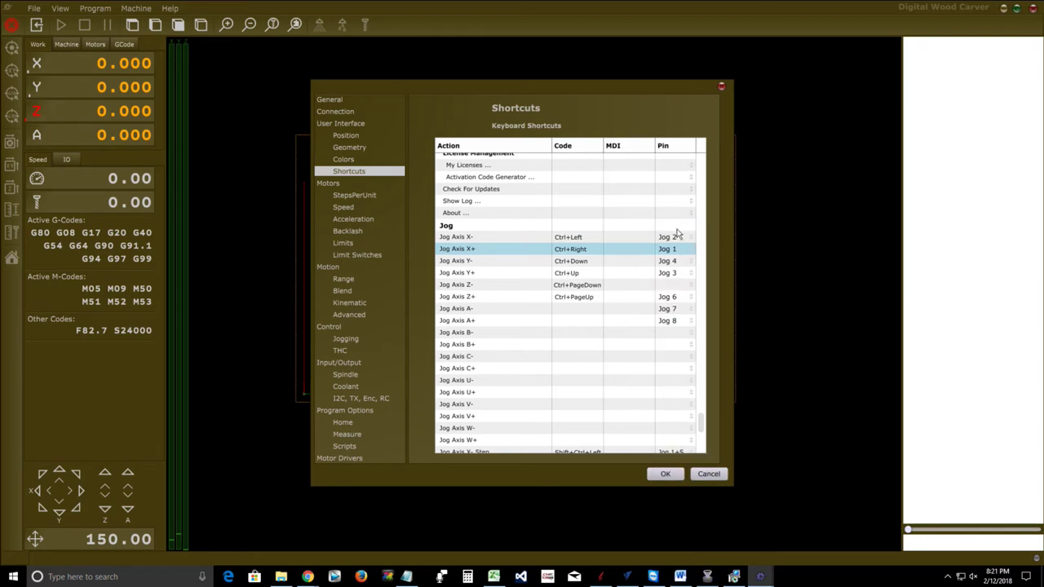
click(690, 300)
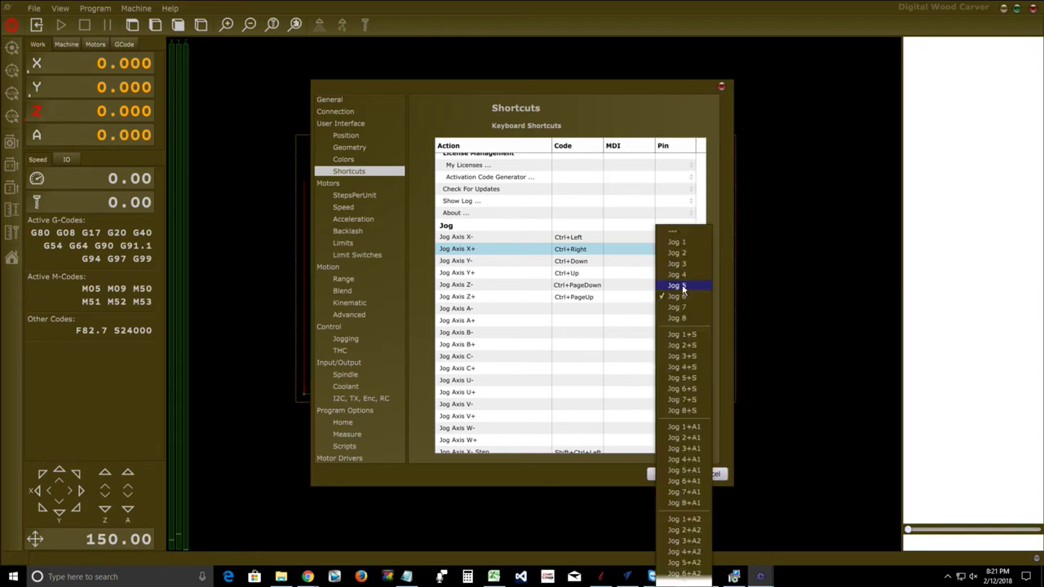
click(677, 285)
click(692, 287)
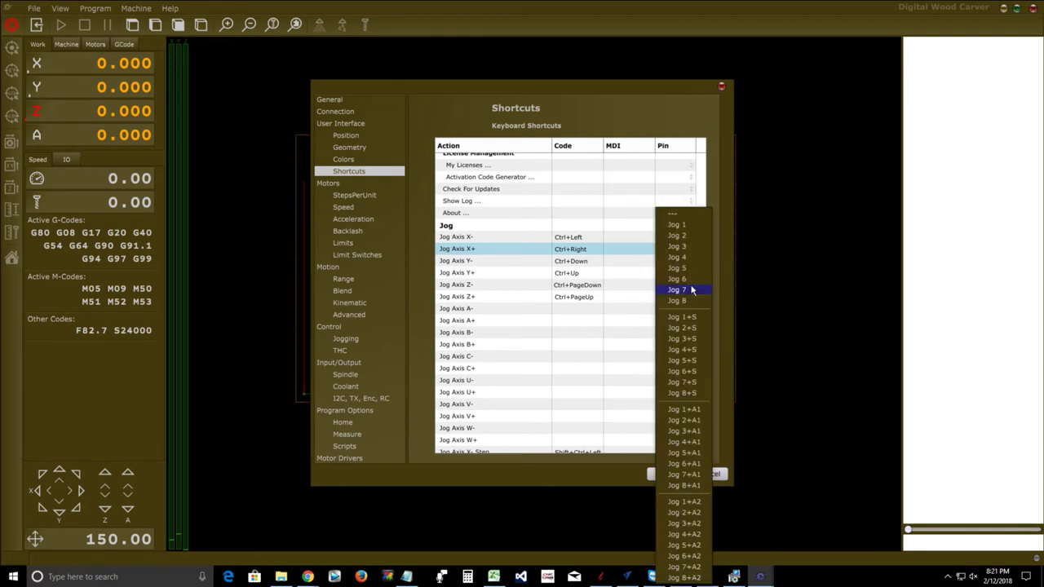
click(678, 280)
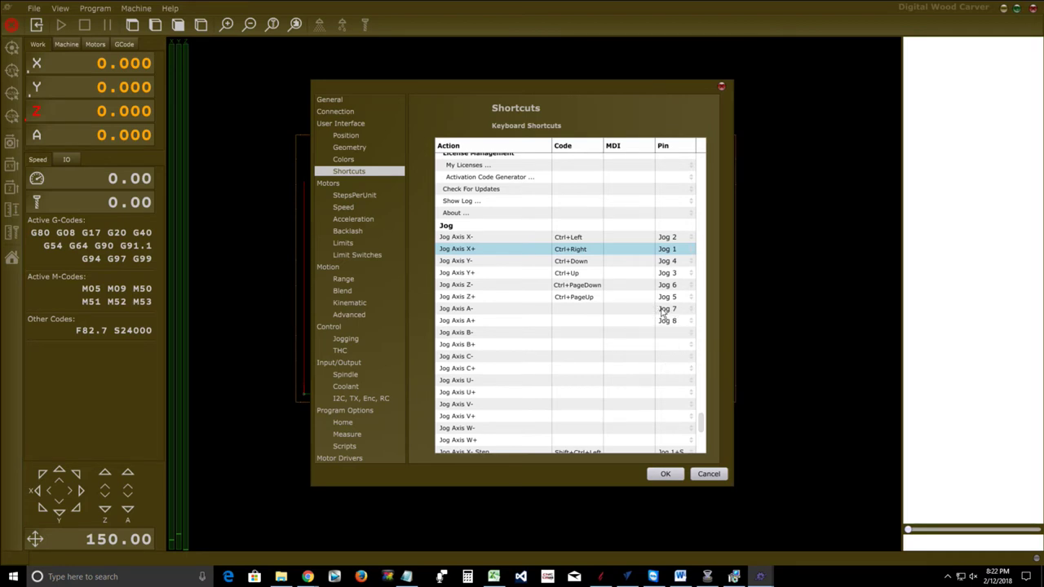
Set both A- and A+ jog pins to --- and confirm the shortcuts with OK
click(690, 314)
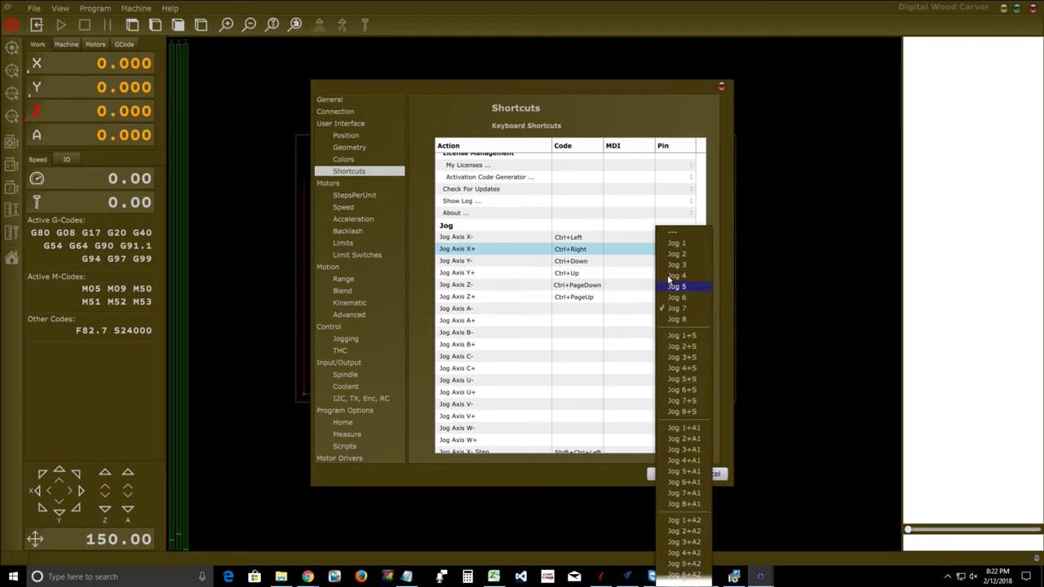
click(677, 232)
click(690, 323)
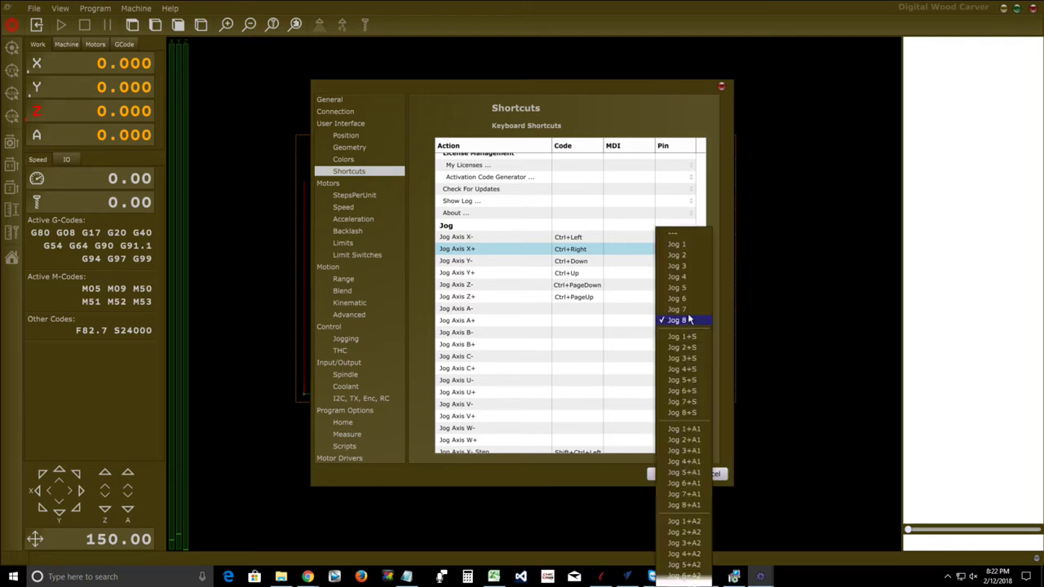
click(672, 235)
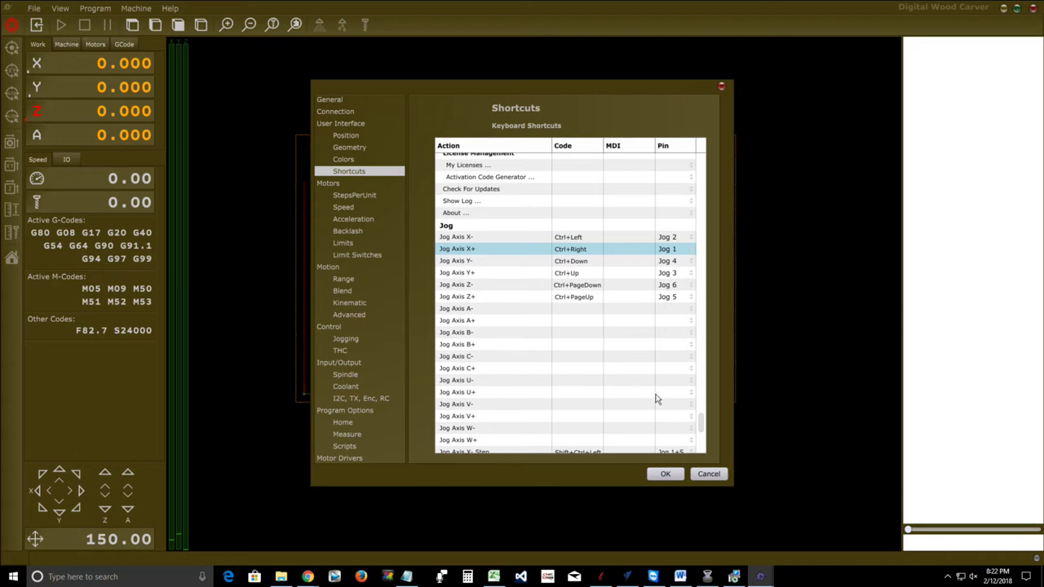
click(663, 476)
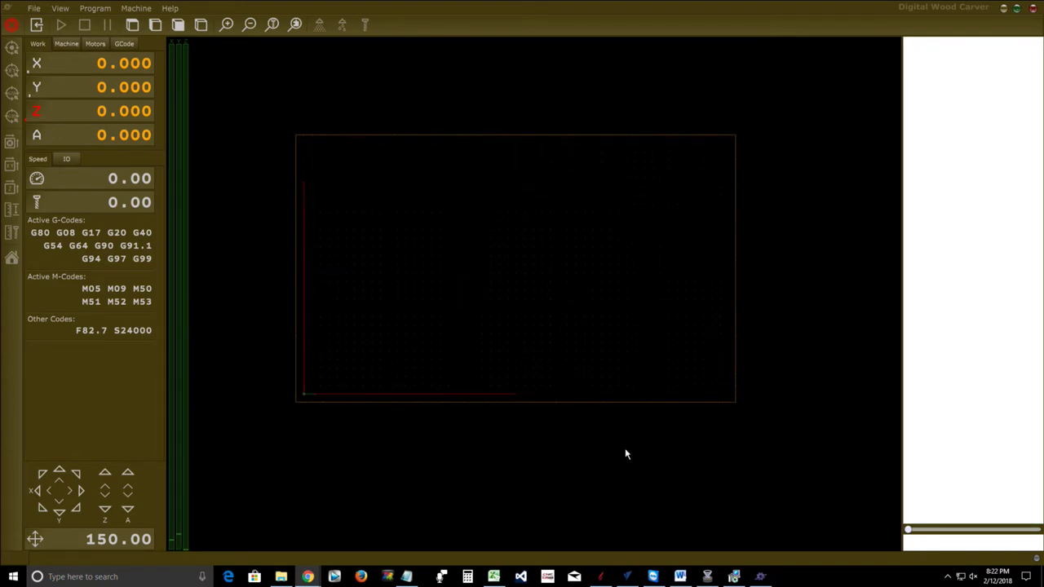
Export the settings via File > Export Settings, saving as DWCTNG_2_12_18.settings
click(35, 10)
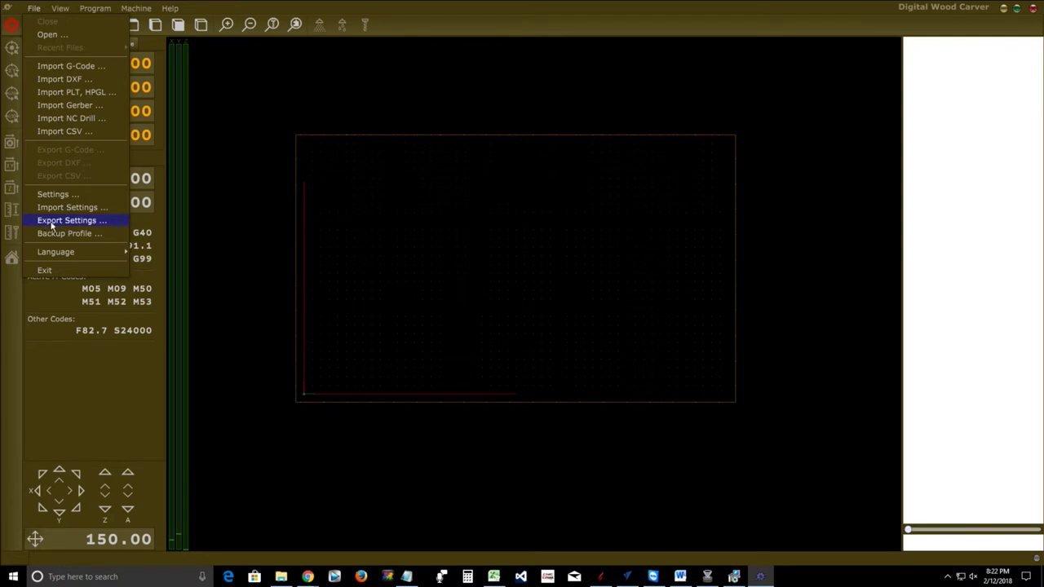
click(49, 221)
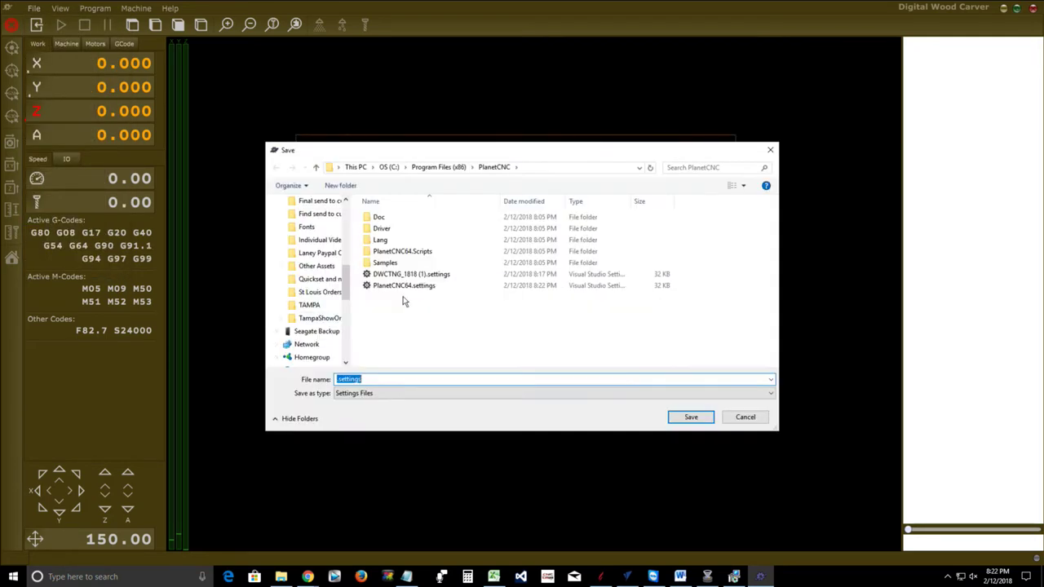
click(404, 276)
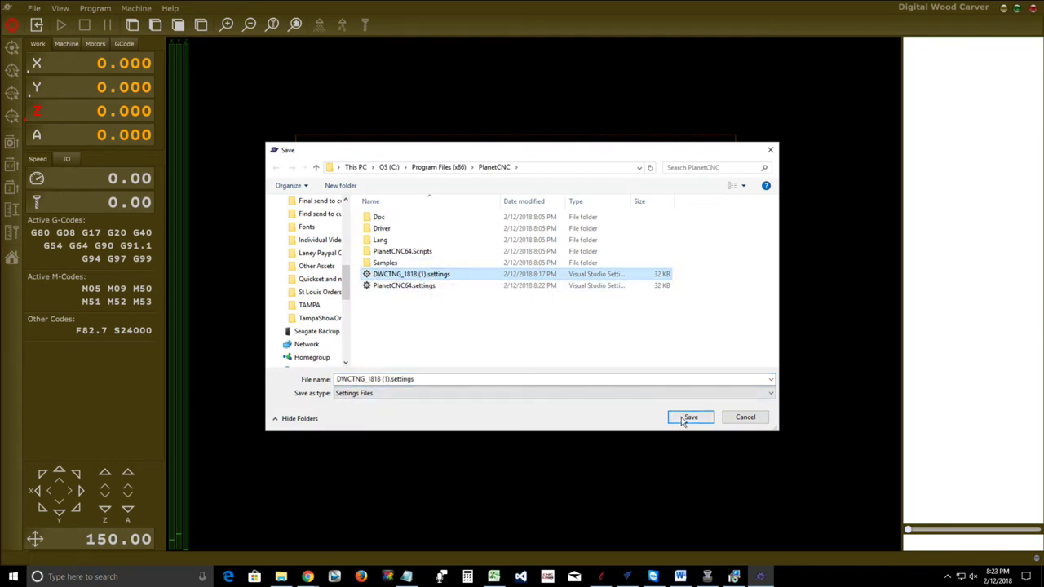
click(377, 383)
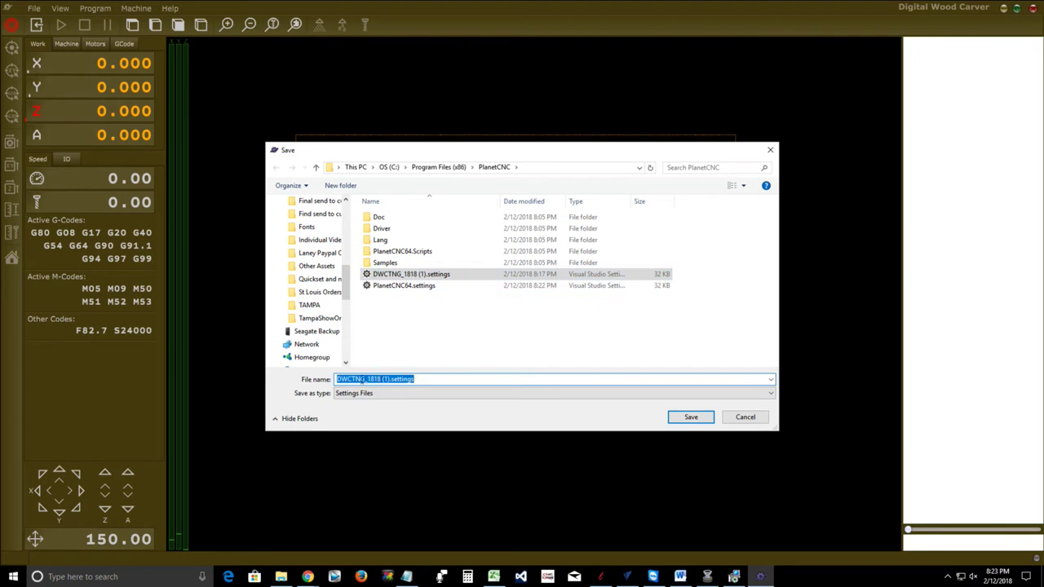
click(367, 379)
drag(368, 380, 390, 379)
text(2_12)
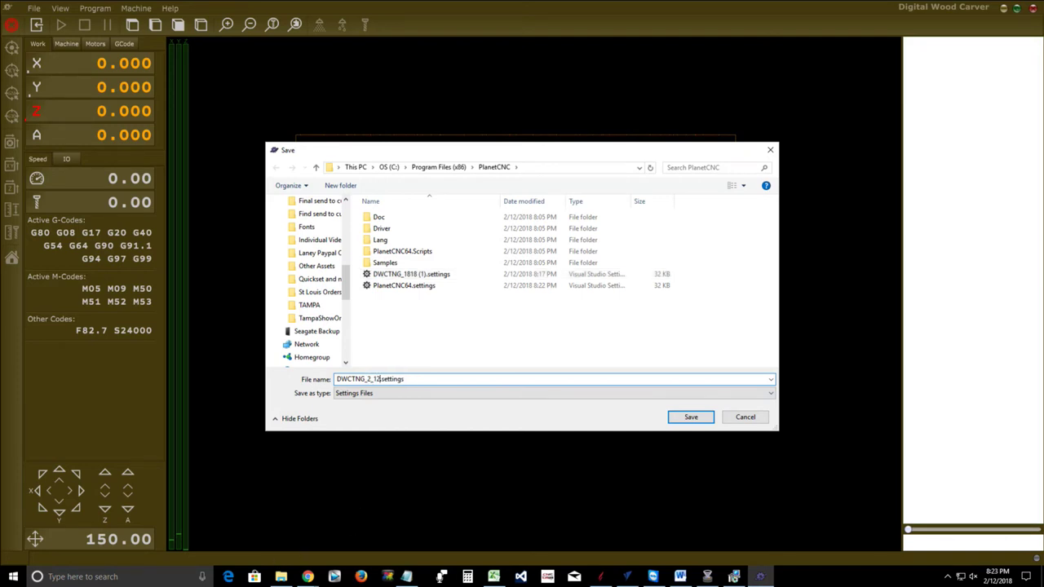
text(_18)
click(689, 417)
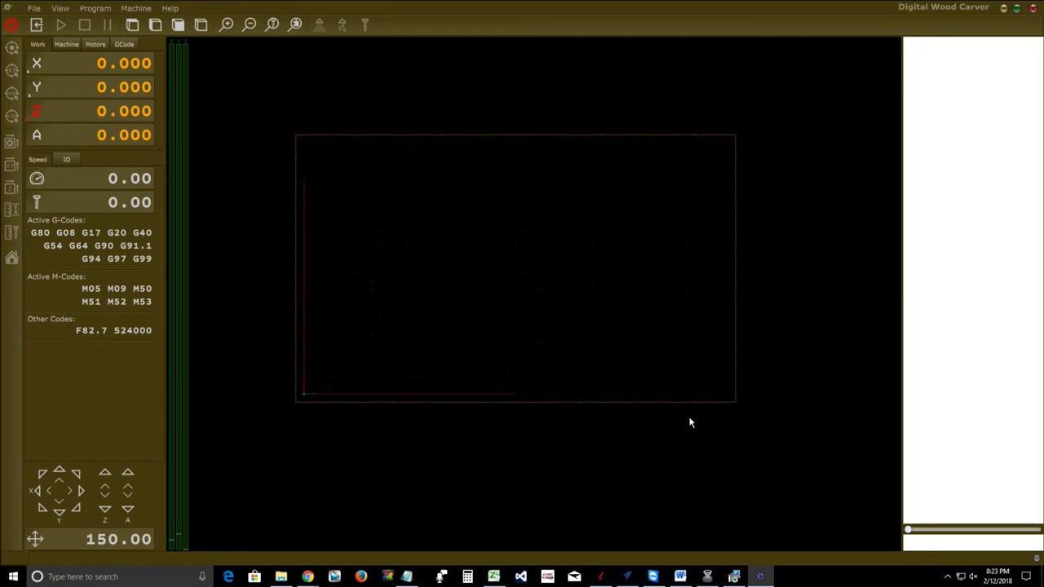
Import DWCTNG_2_12_18.settings through File > Import Settings
click(35, 9)
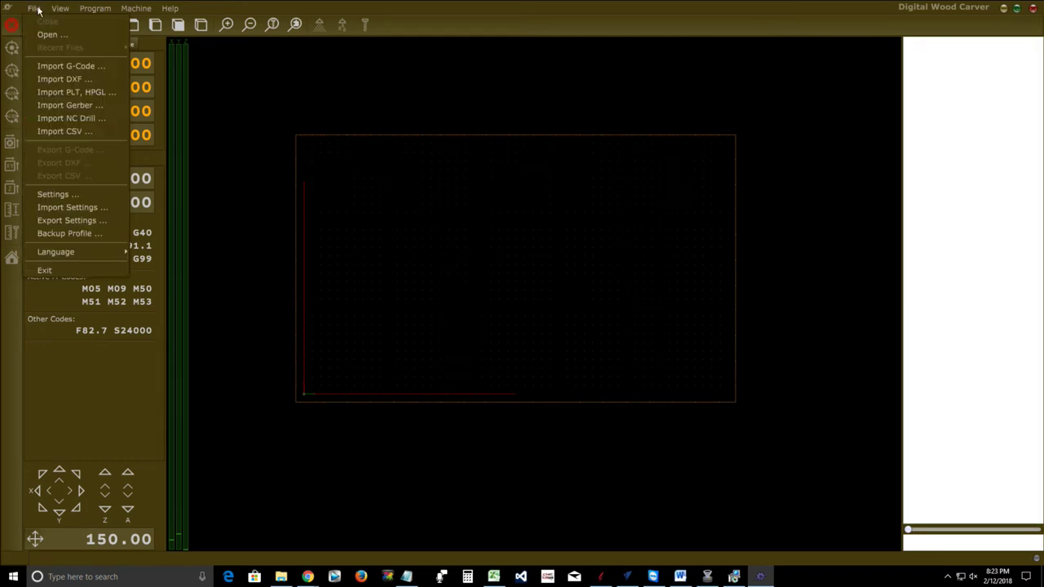
click(59, 206)
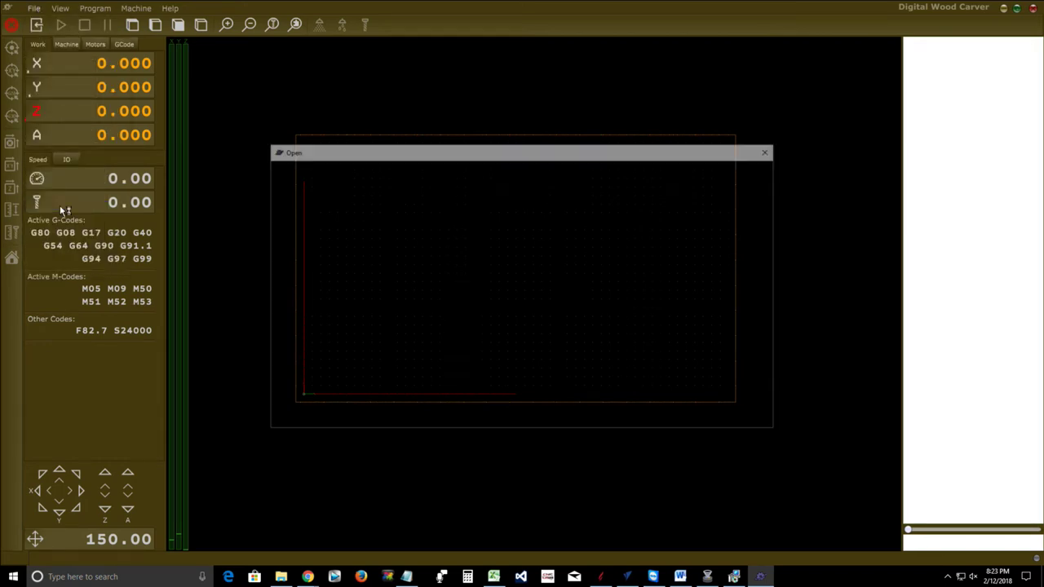
click(404, 274)
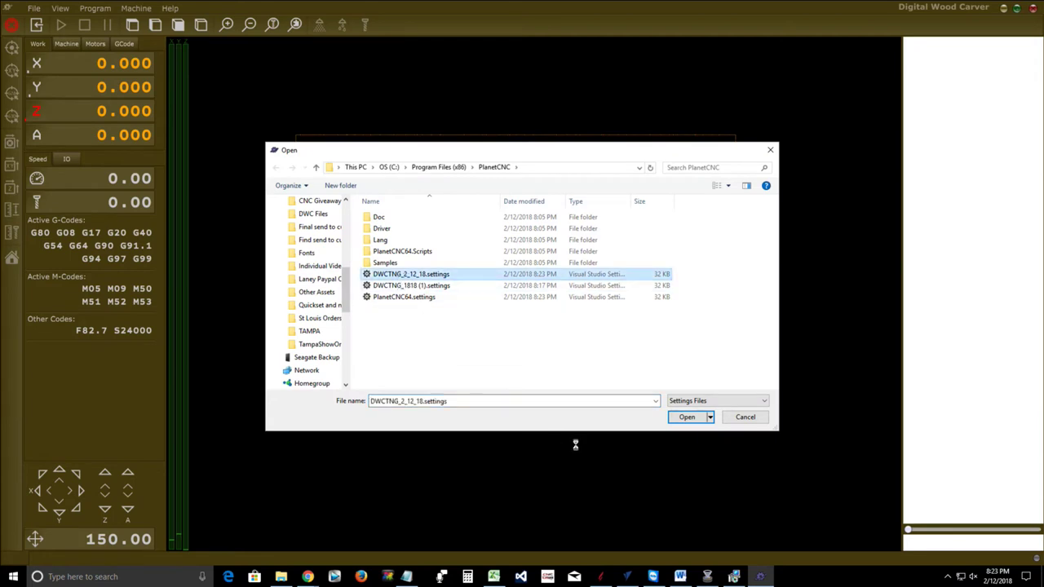
click(687, 418)
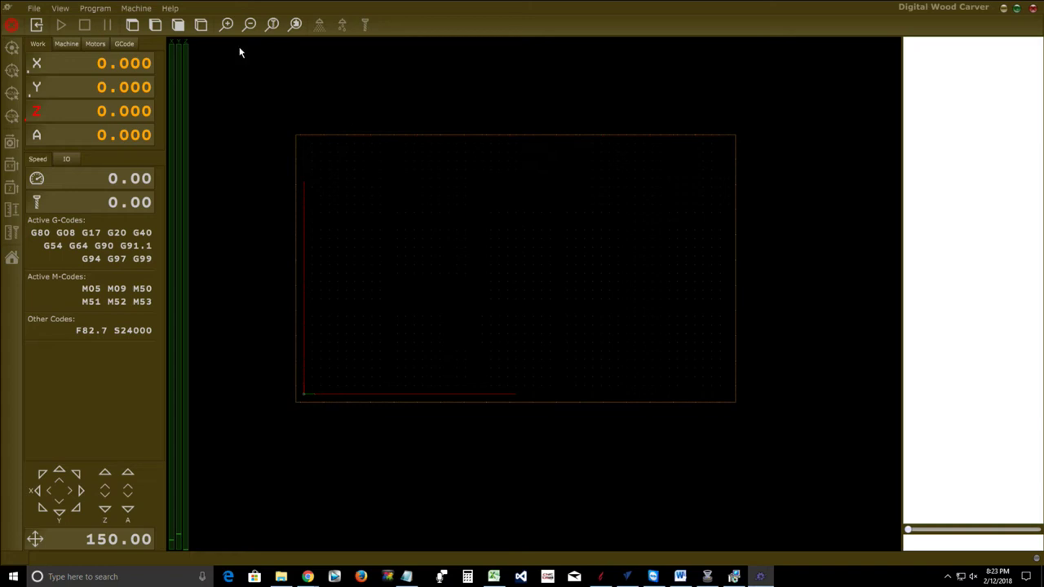
click(171, 9)
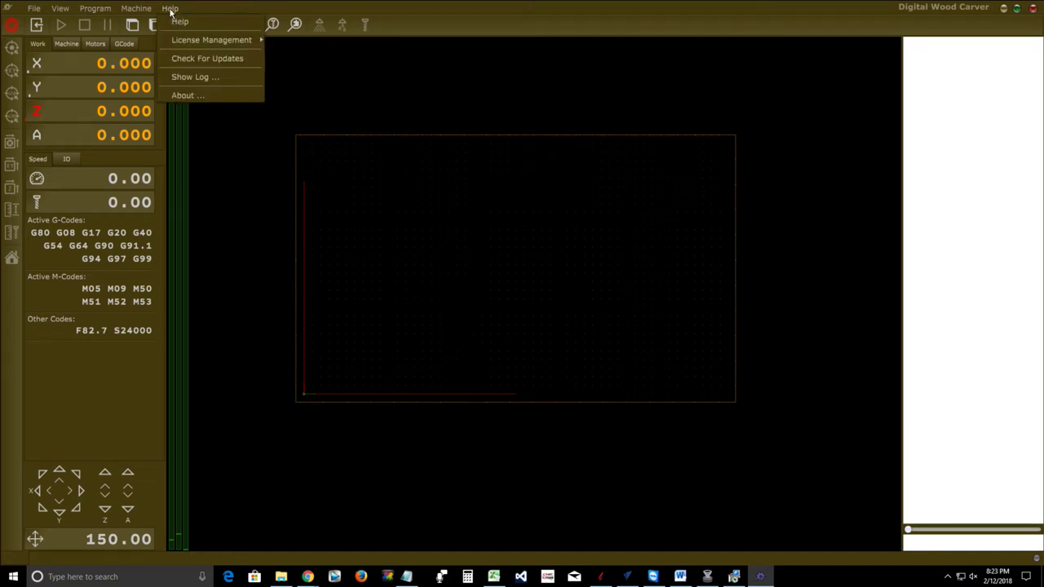
mouse_move(176, 38)
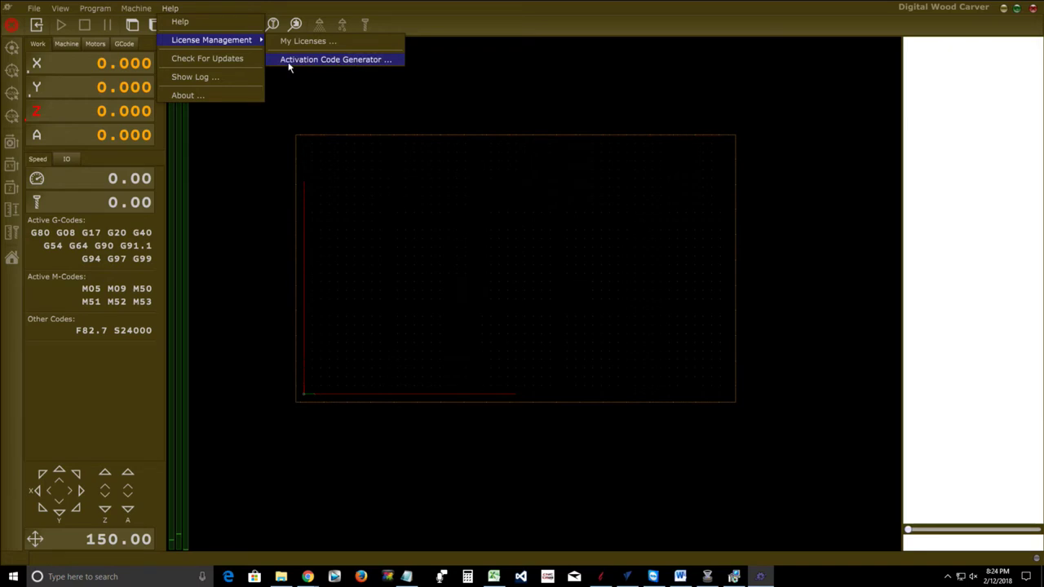
click(323, 62)
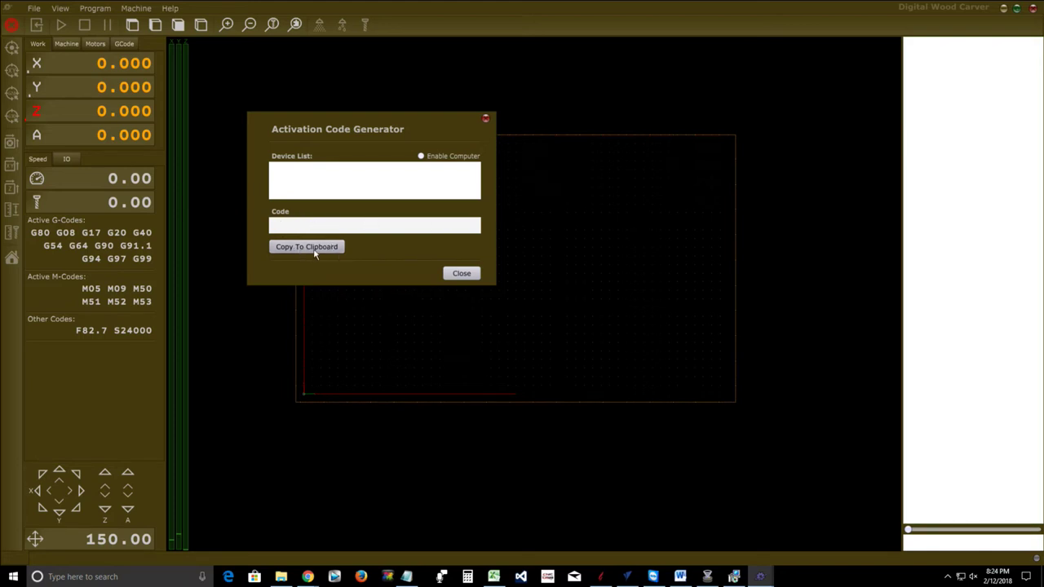
click(461, 273)
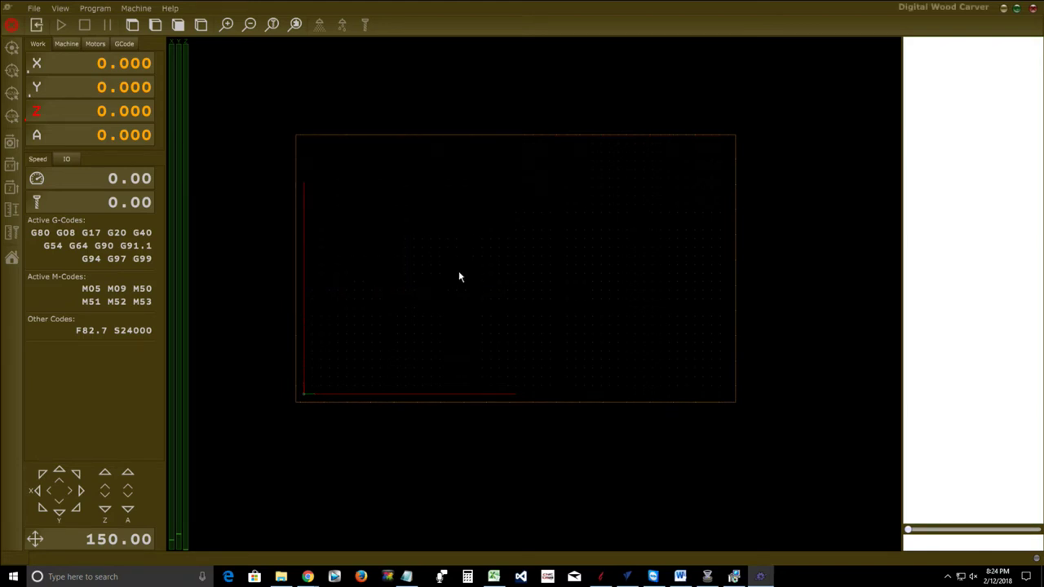
mouse_move(313, 580)
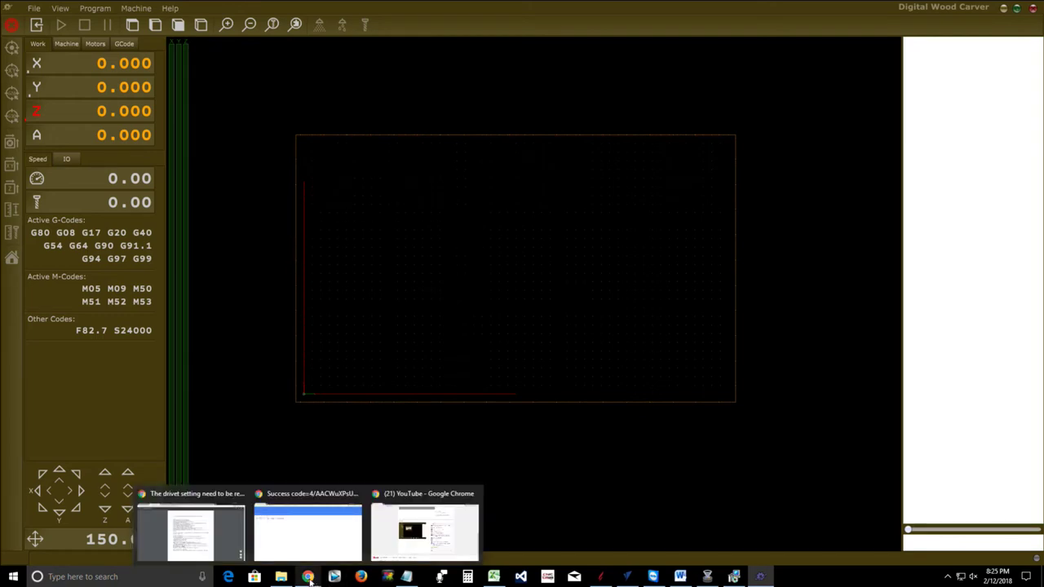
Start a new webmail message, move its window aside, and open the empty Templates folder
click(150, 557)
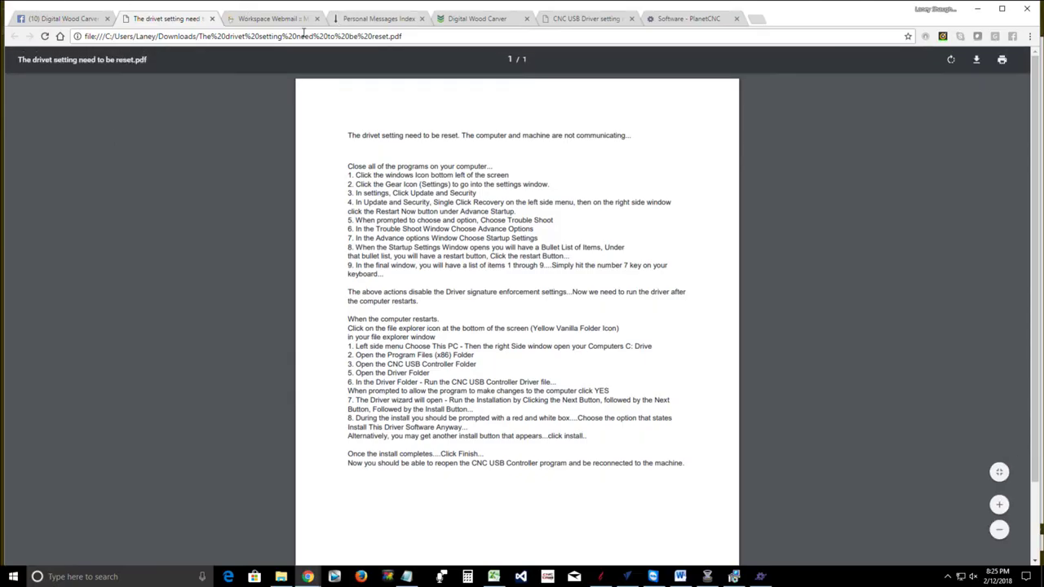
click(272, 19)
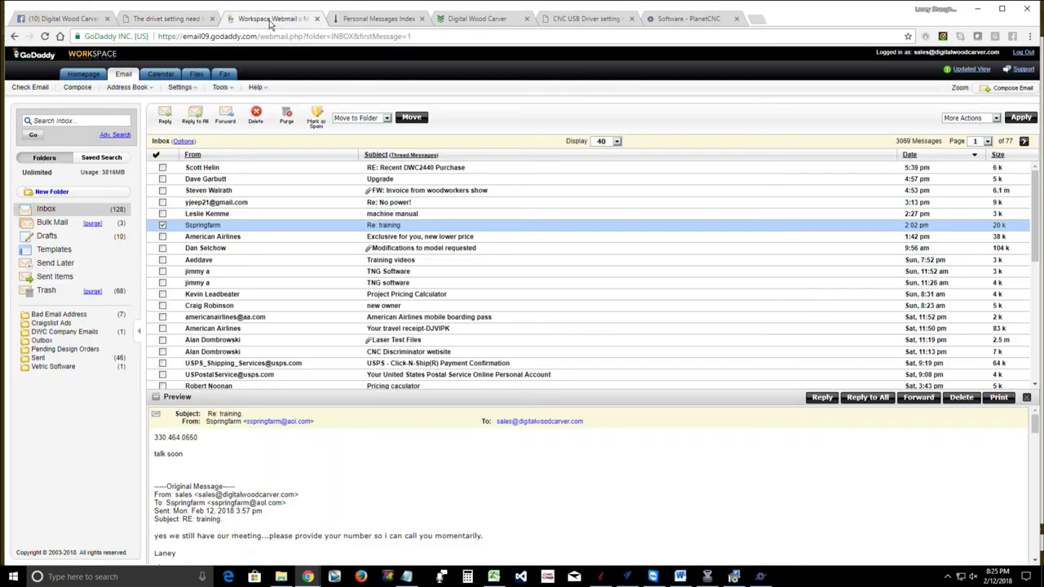
click(79, 88)
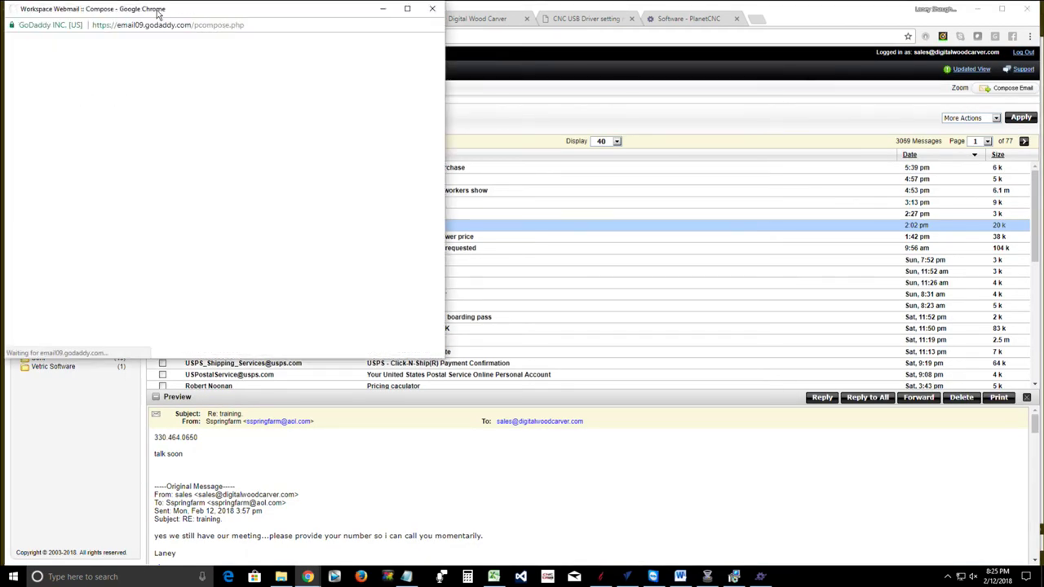
drag(158, 11, 261, 59)
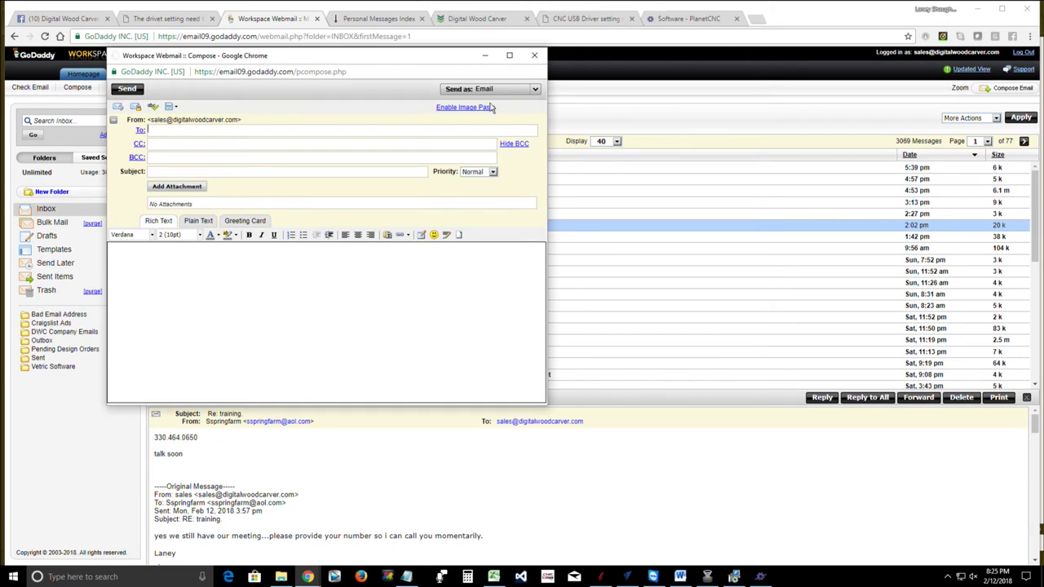
drag(379, 58, 438, 82)
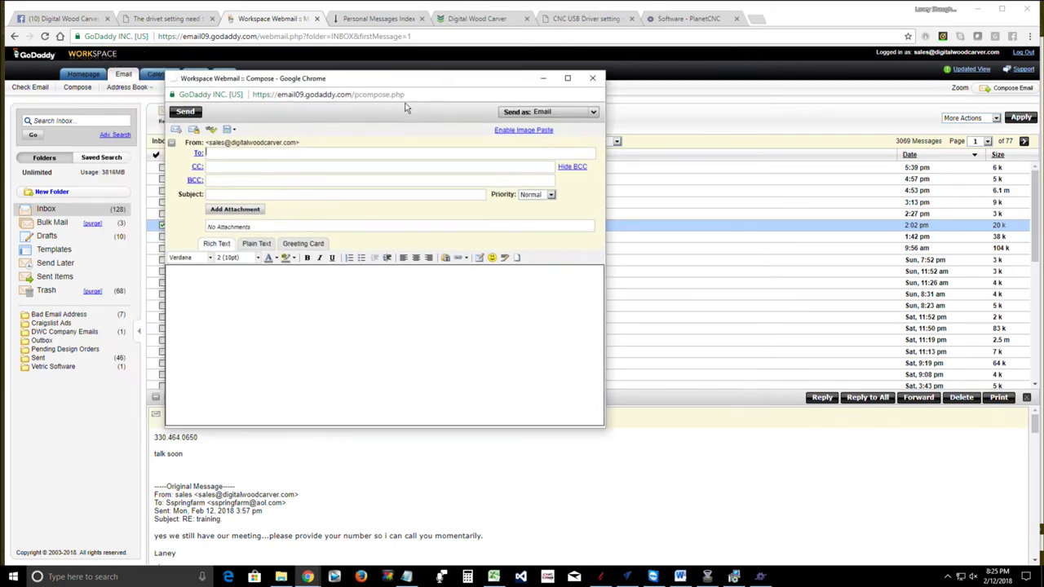
click(54, 250)
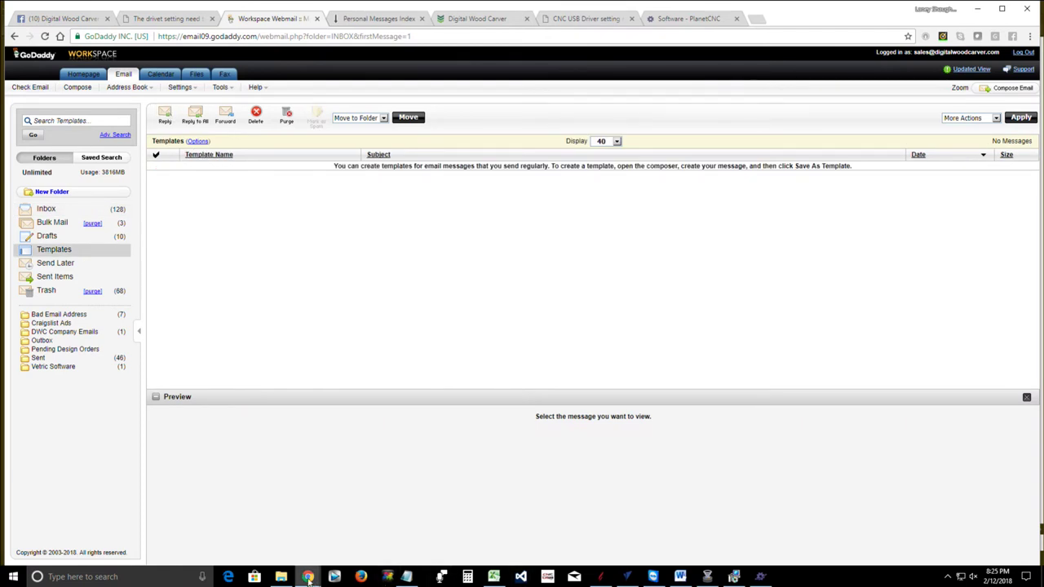
Address the new message to the PlanetCNC Support e-mail address
mouse_move(308, 577)
click(479, 532)
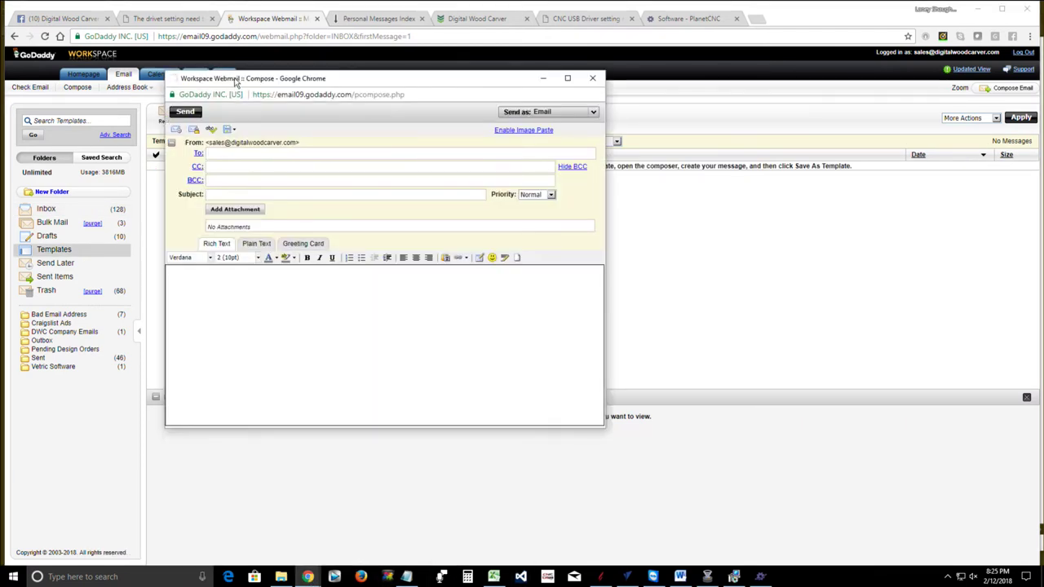
drag(235, 79, 259, 112)
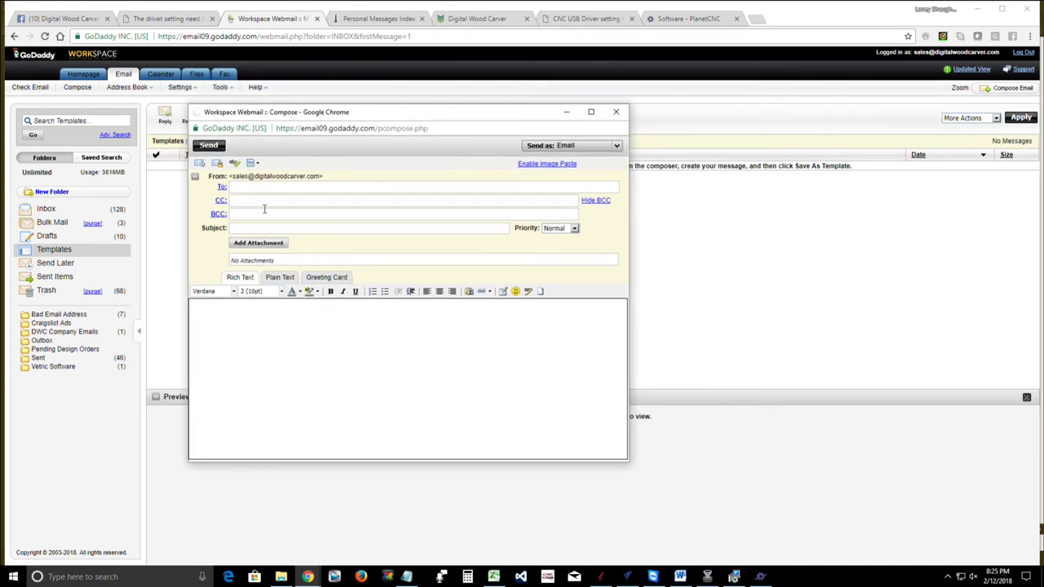
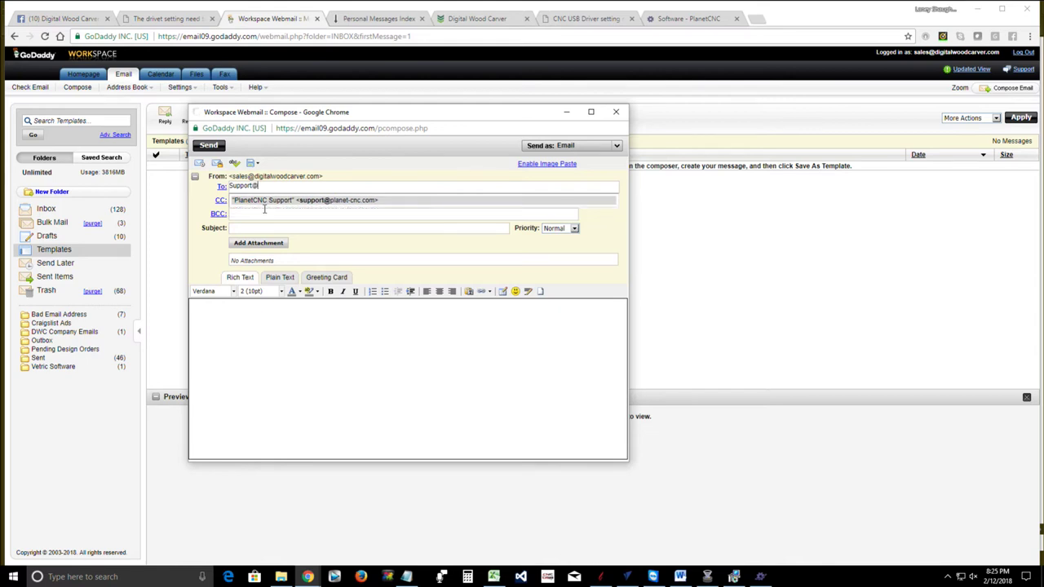
key(Return)
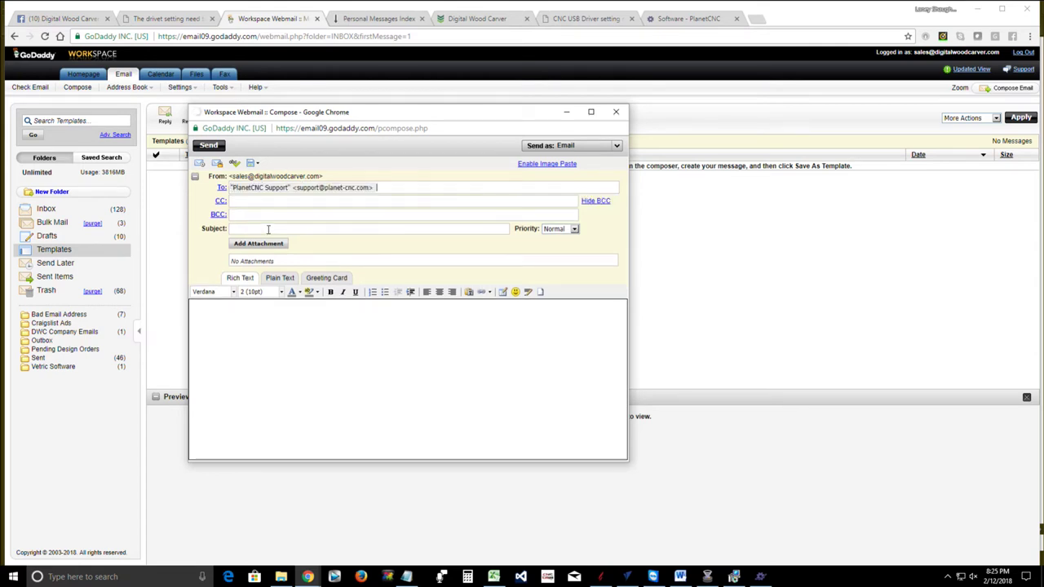
text(Planet)
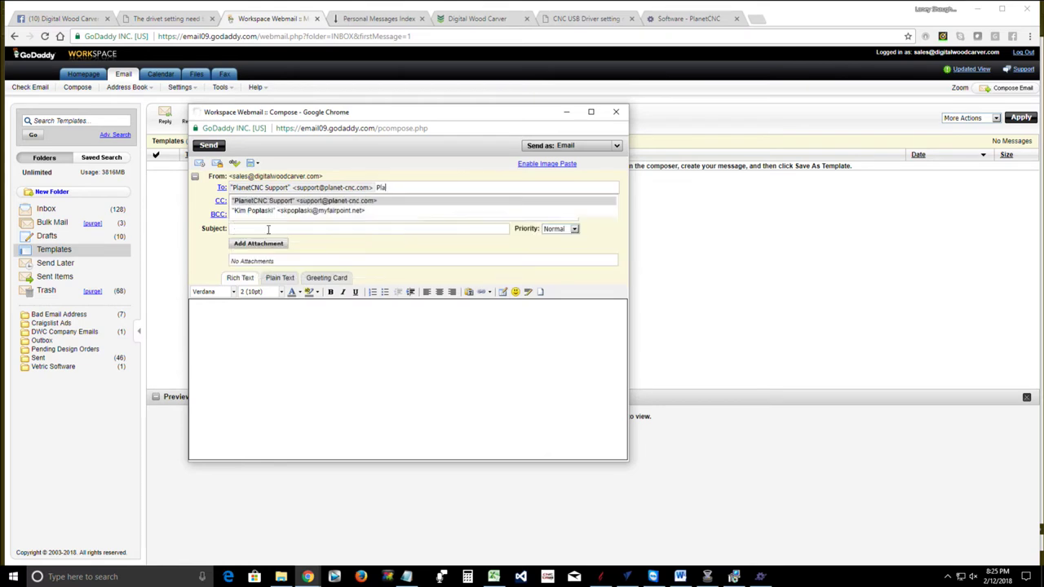
key(BackSpace)
key(BackSpace)
key(BackSpace)
key(BackSpace)
key(BackSpace)
key(BackSpace)
Enter the subject 'PlanetCNC TNG License Activation Key'
click(265, 228)
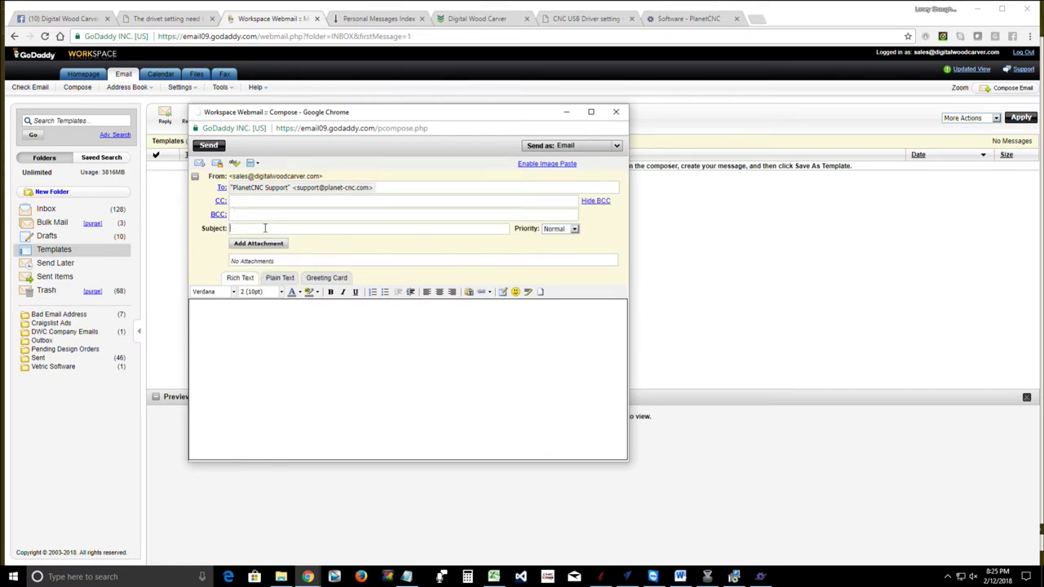
text(Planet)
text(-CNC)
key(BackSpace)
key(BackSpace)
key(BackSpace)
text(CNC TNG License Activation Ke)
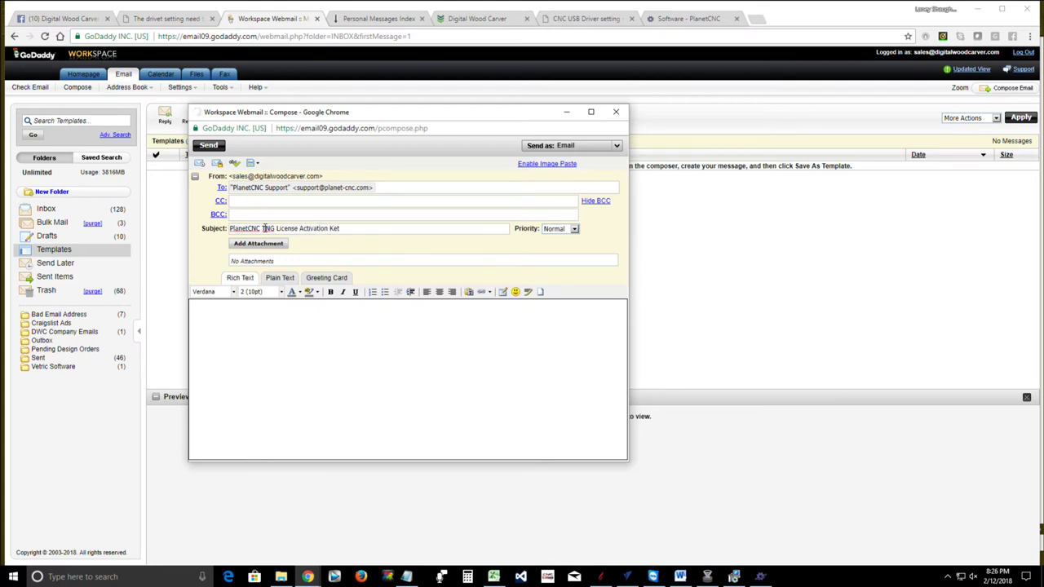
text(y reques)
Open the Digital Wood Carver Owners Group's Files section and close both chat windows
click(50, 20)
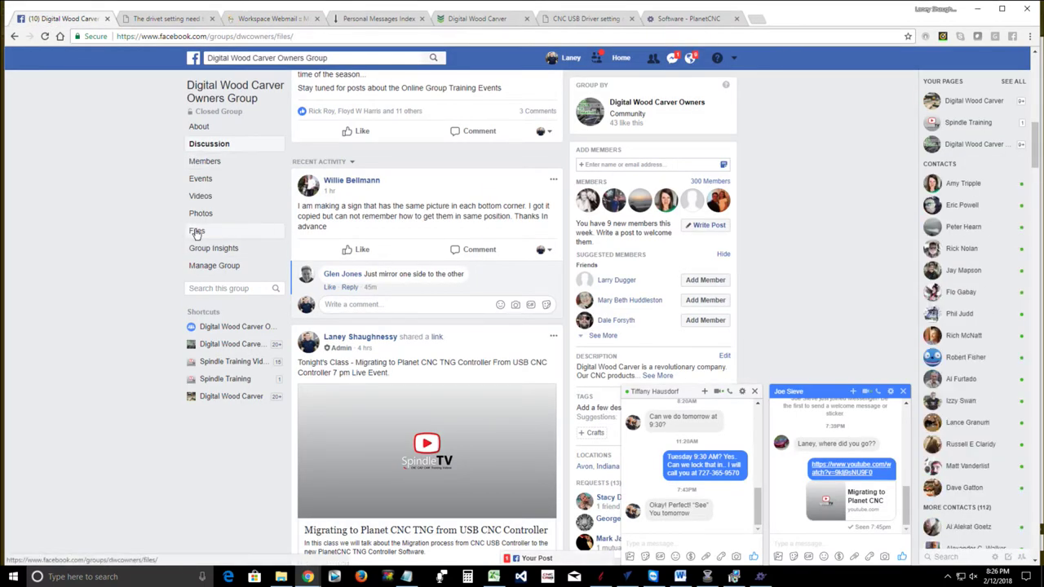
click(196, 233)
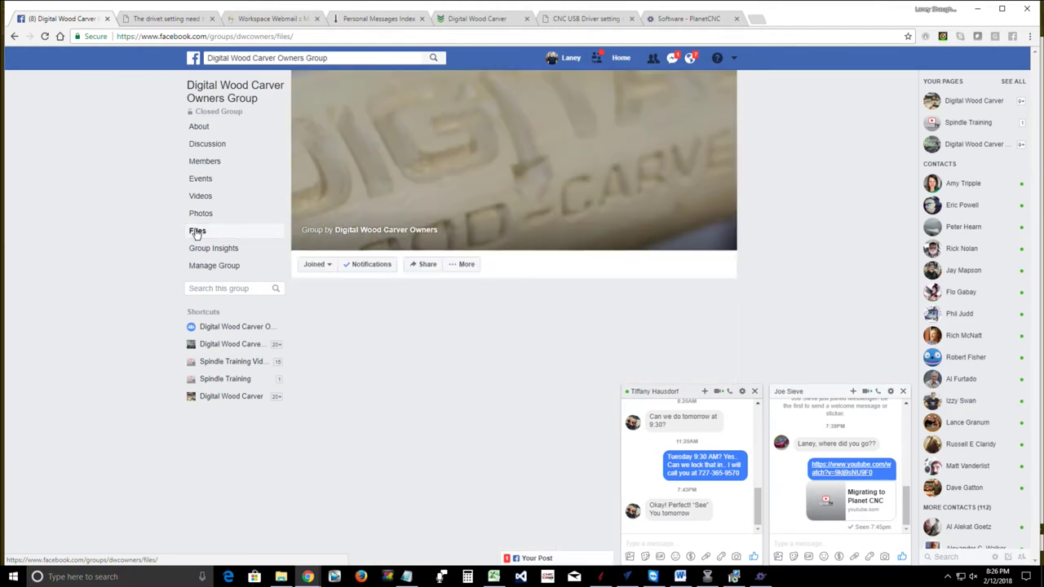
click(755, 391)
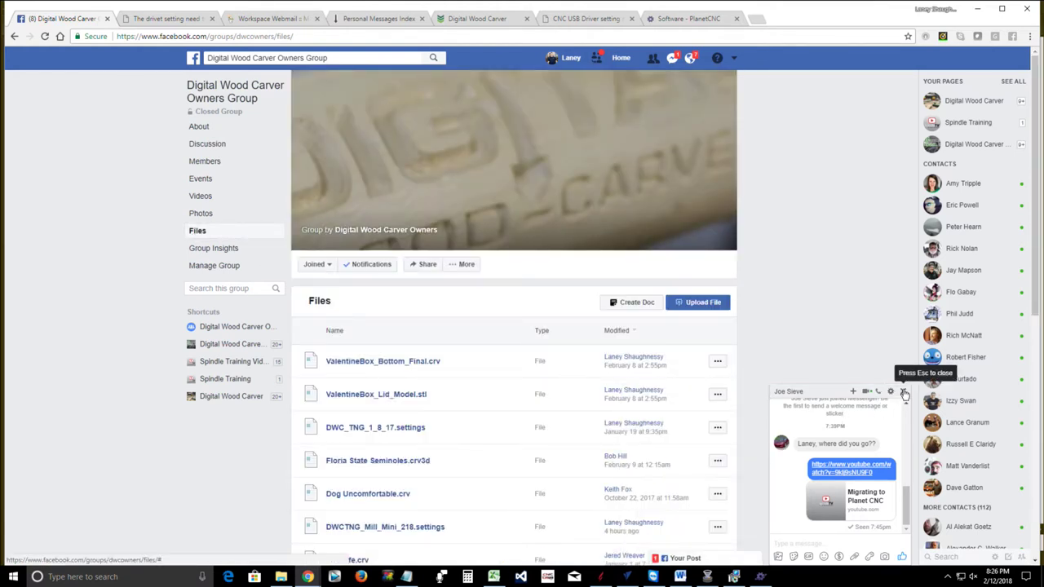
click(904, 394)
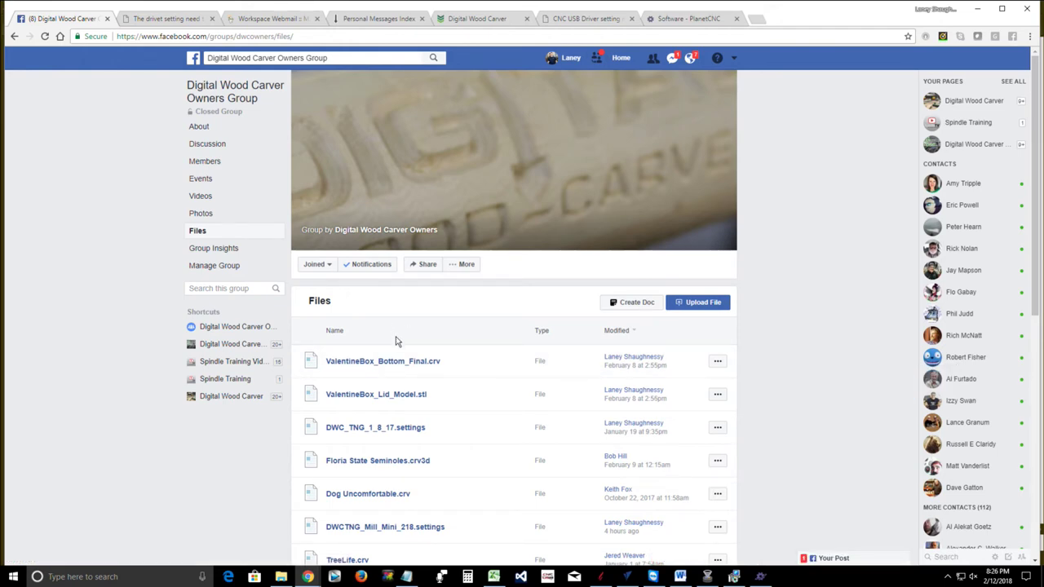
Scroll through the files, loading more, until DWCTNG_Mill_Mini_218.settings is listed
scroll(406, 368, down, 2)
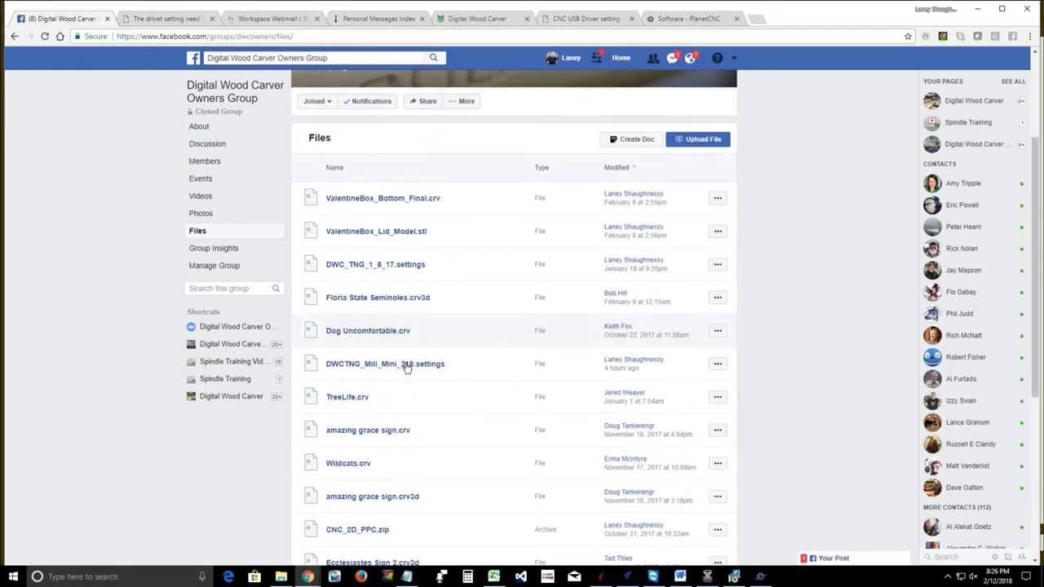
scroll(406, 368, down, 2)
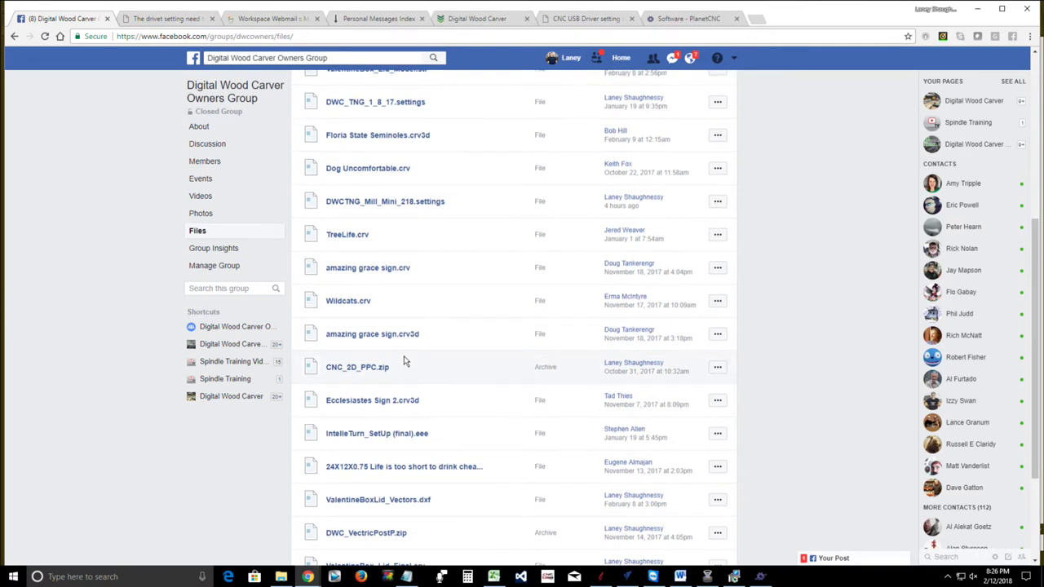
scroll(406, 360, up, 3)
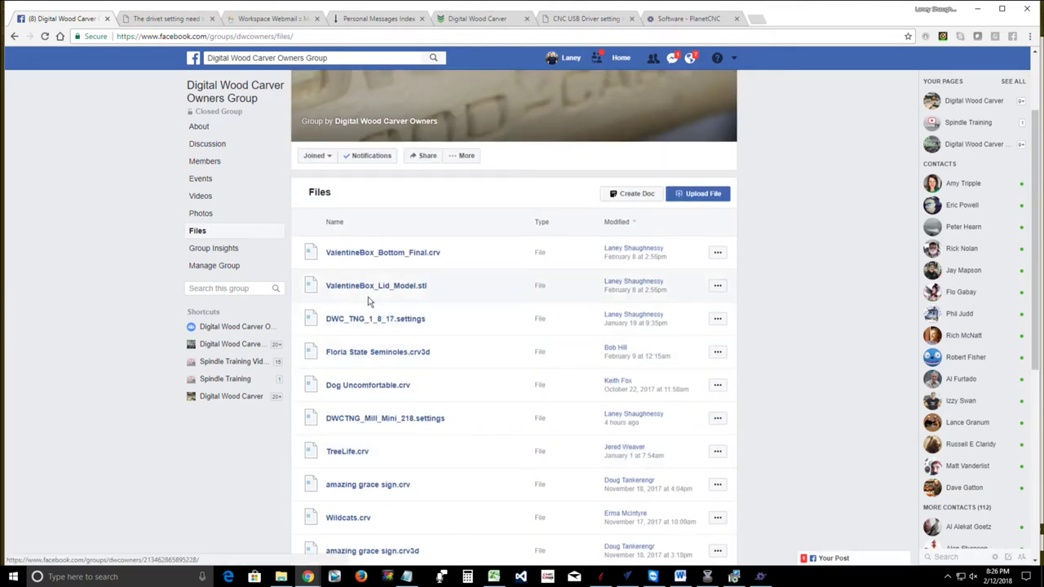
scroll(348, 274, up, 1)
scroll(351, 277, down, 2)
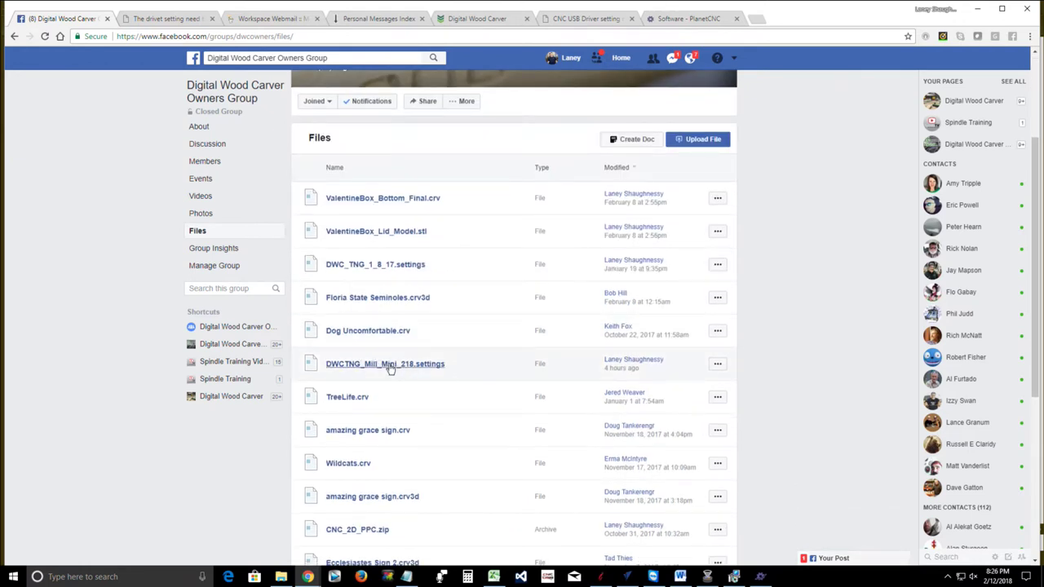
scroll(404, 371, down, 1)
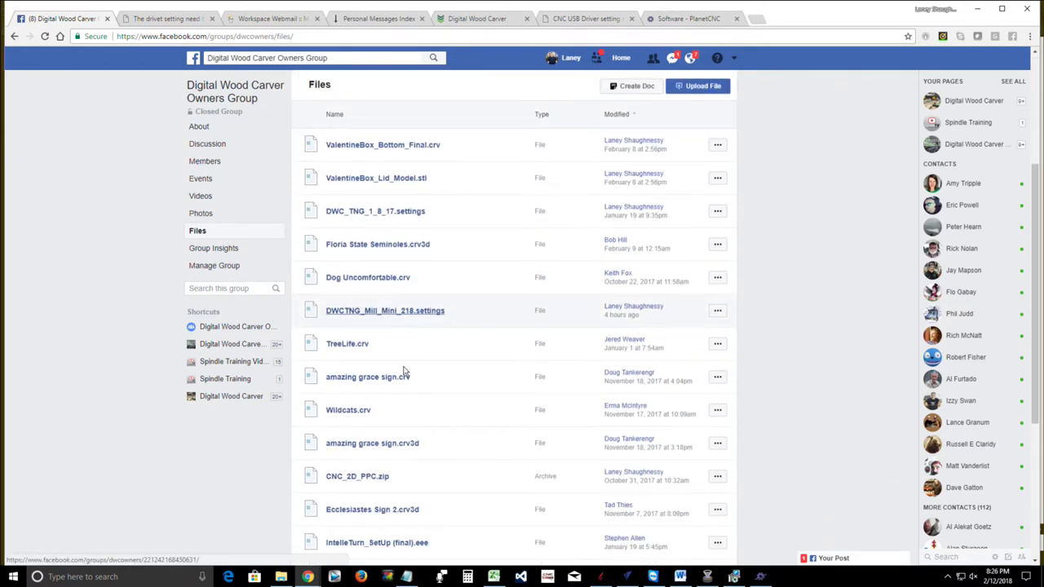
scroll(403, 368, down, 1)
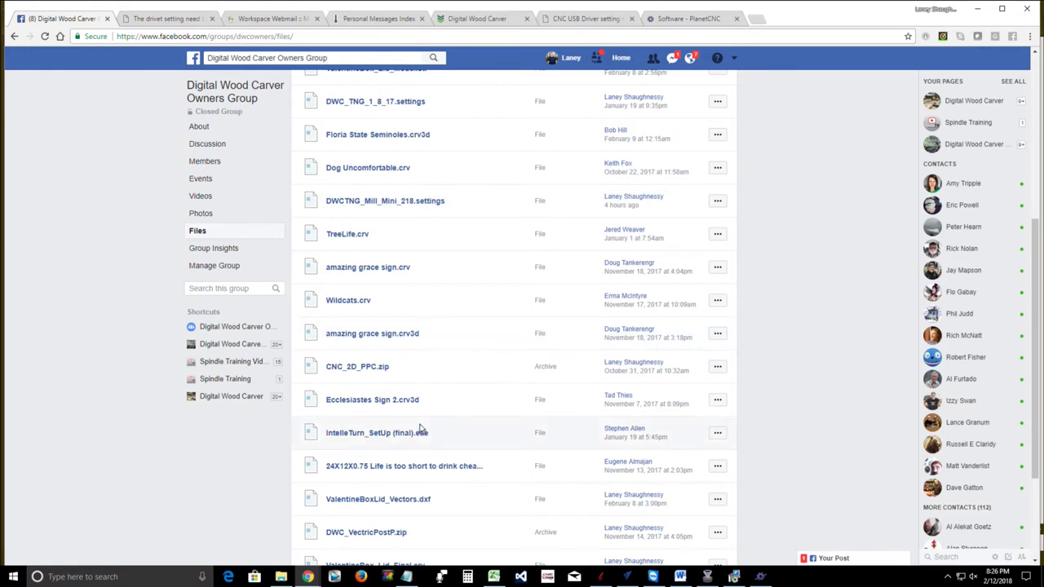
scroll(421, 426, down, 1)
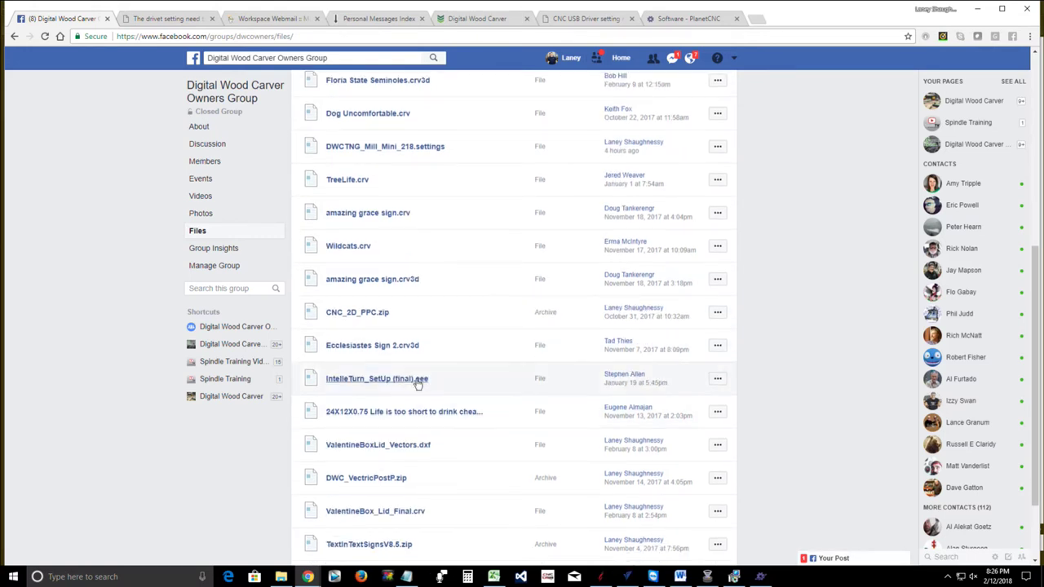
scroll(426, 461, down, 2)
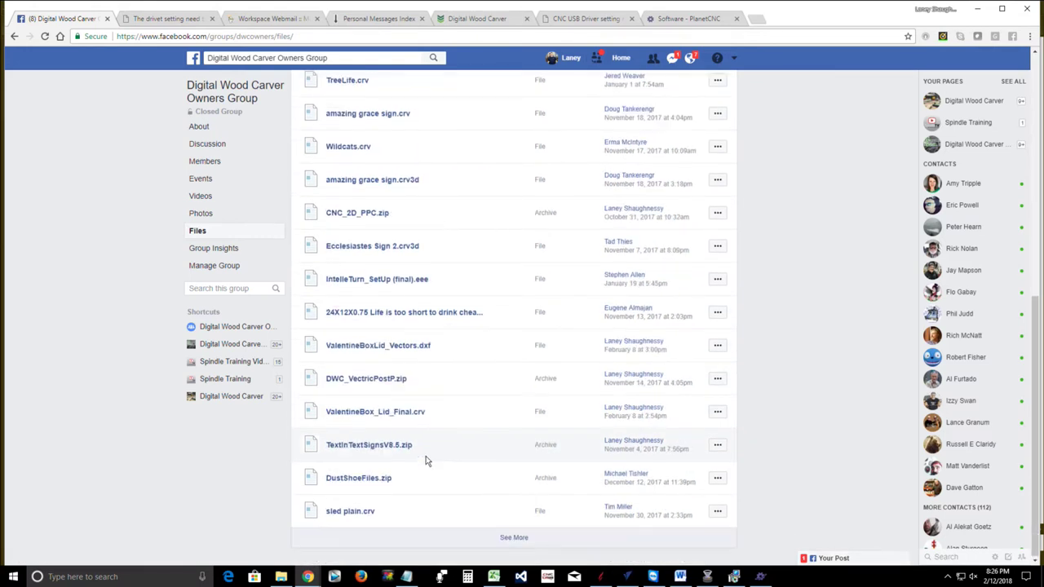
click(513, 537)
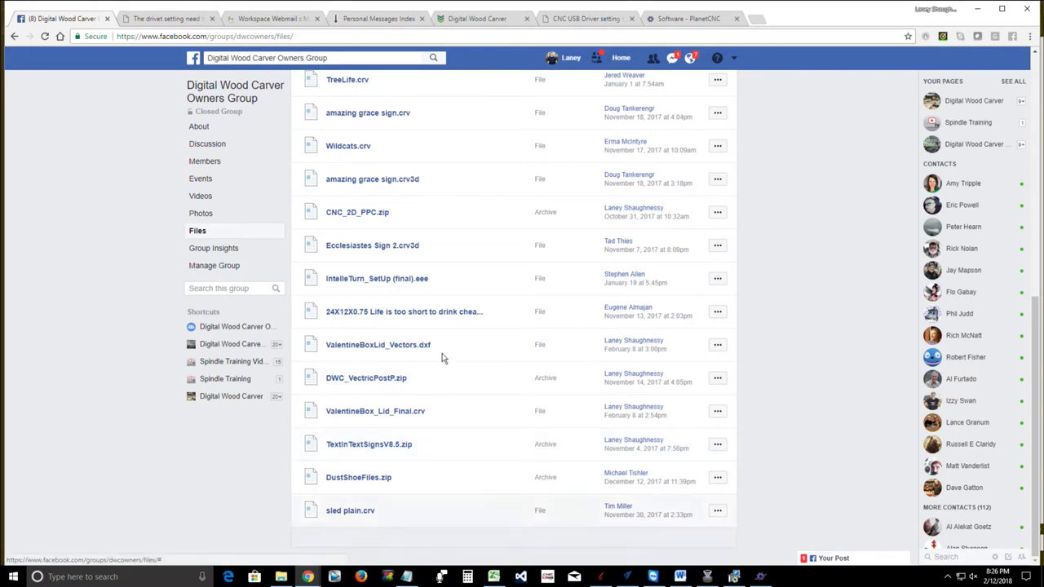
scroll(449, 326, down, 3)
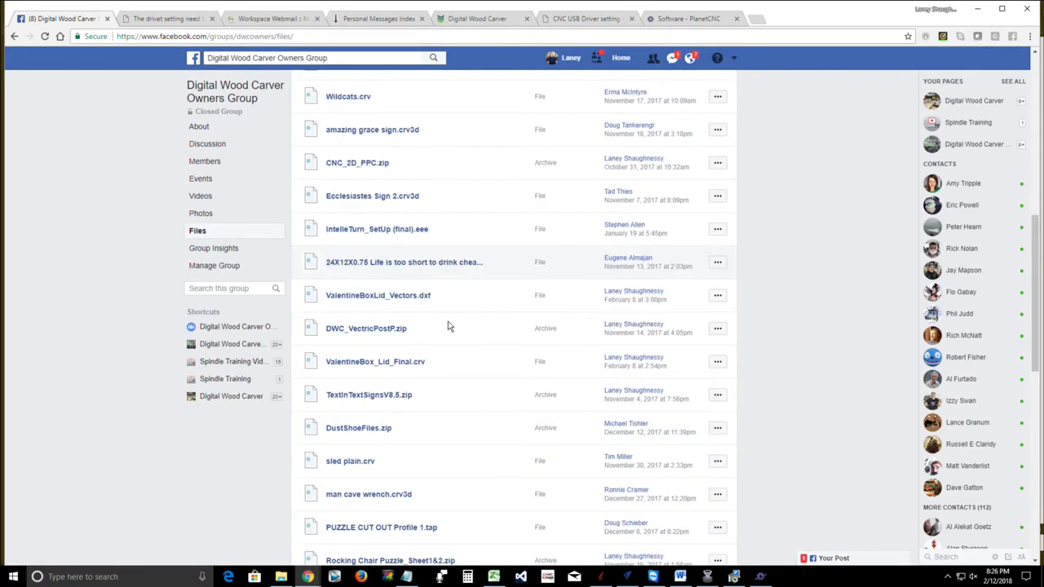
scroll(447, 327, down, 3)
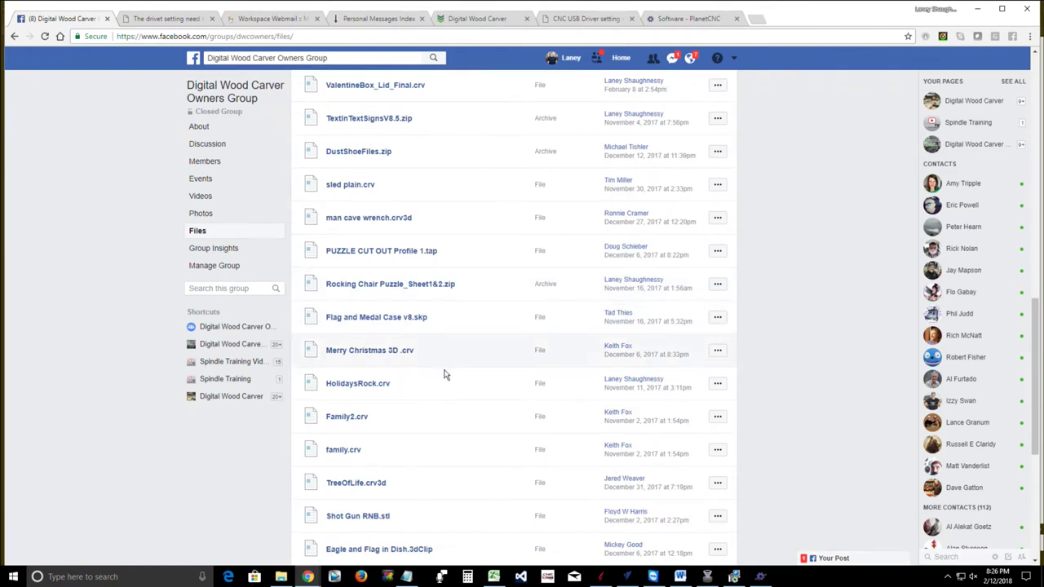
scroll(445, 383, down, 1)
scroll(445, 383, down, 4)
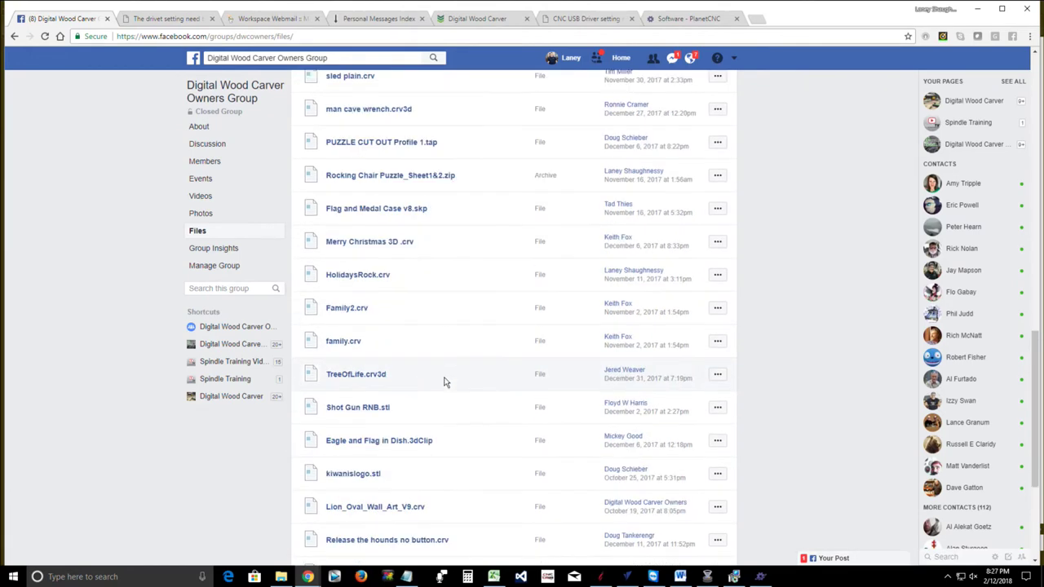
scroll(444, 382, down, 1)
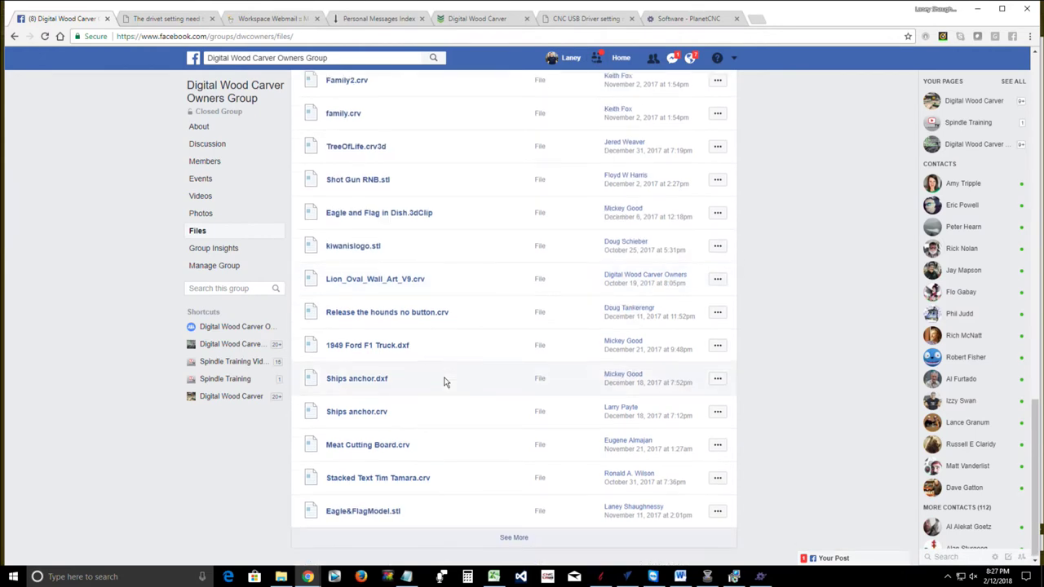
scroll(444, 377, up, 10)
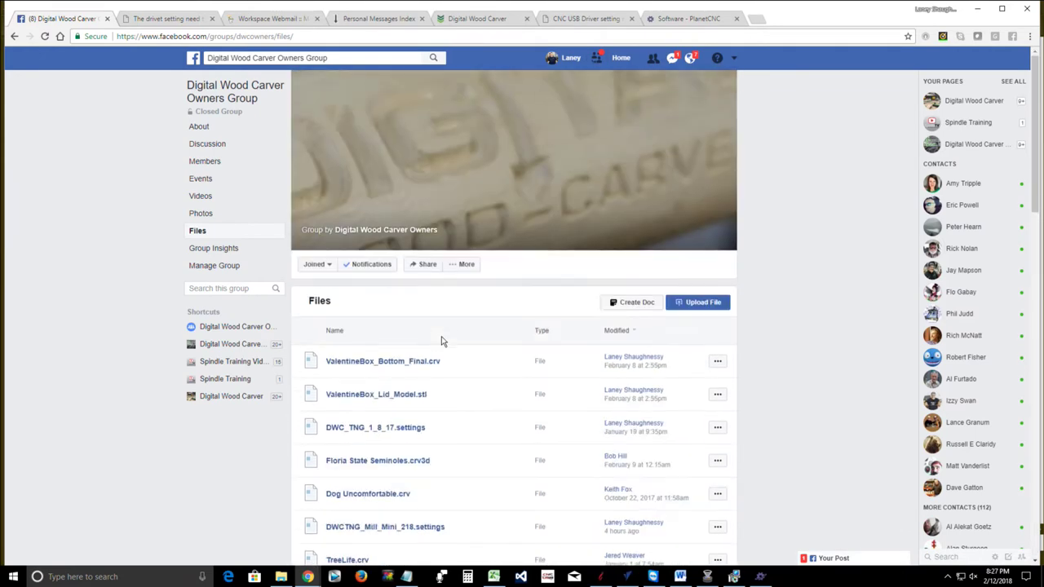
scroll(444, 367, down, 1)
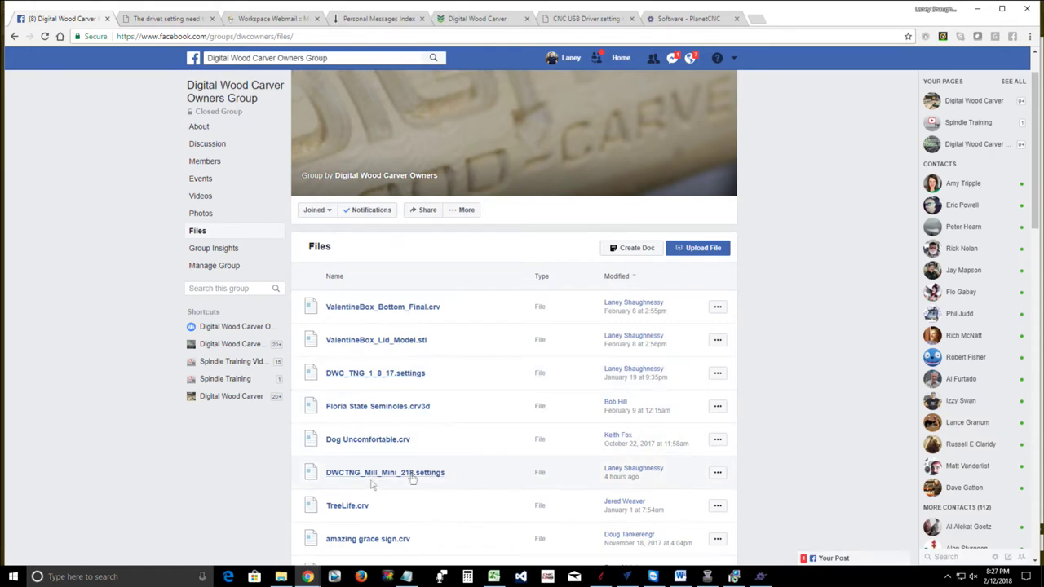
scroll(407, 482, down, 1)
scroll(407, 479, down, 3)
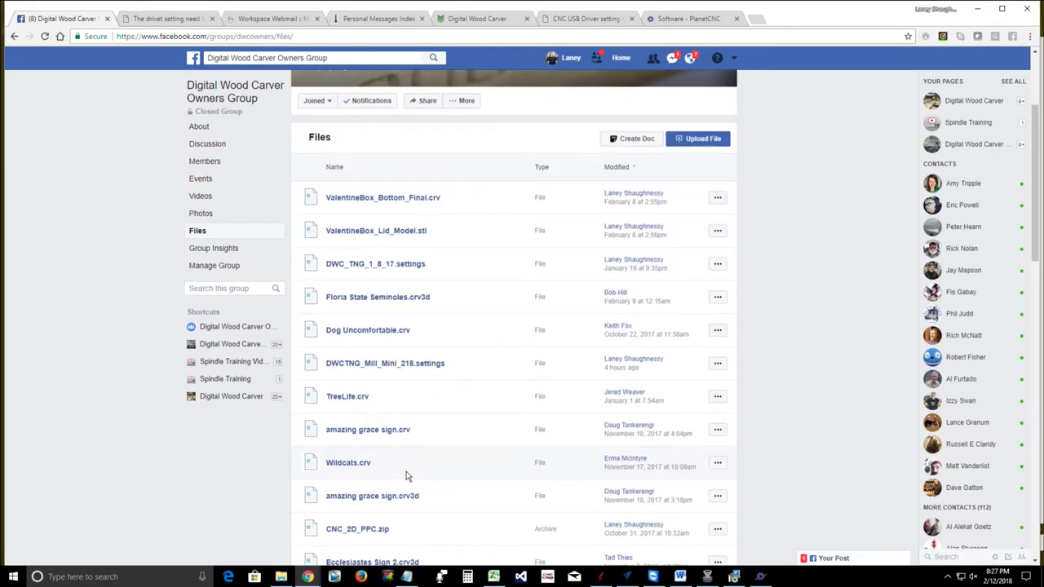
scroll(410, 472, down, 3)
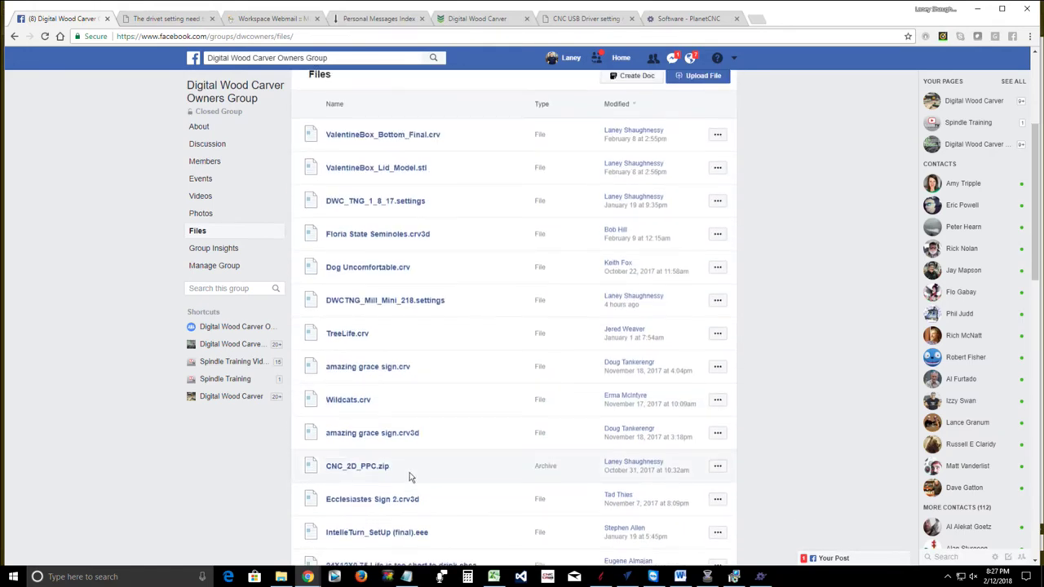
scroll(412, 469, up, 7)
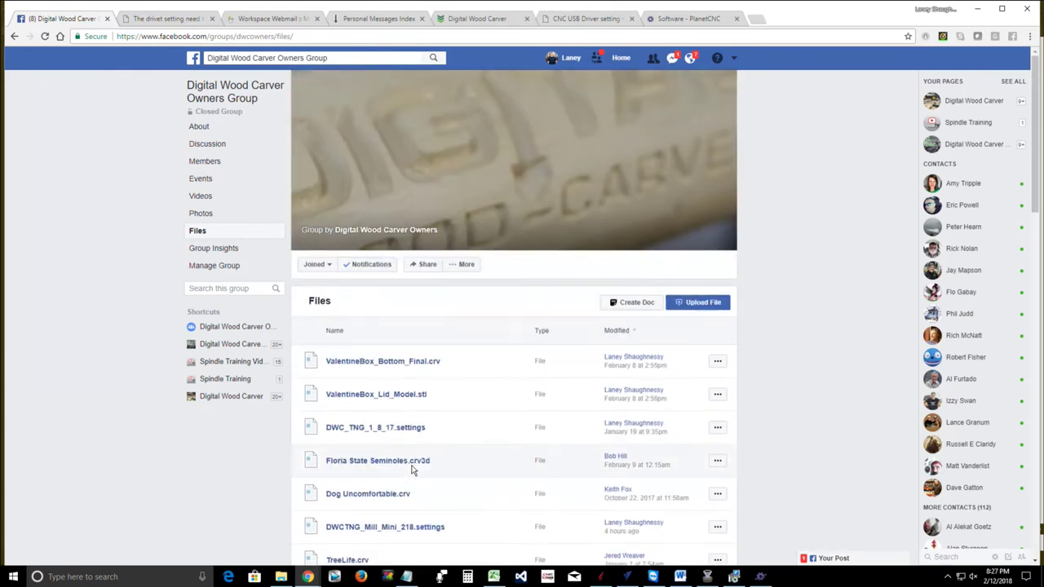
scroll(411, 469, down, 1)
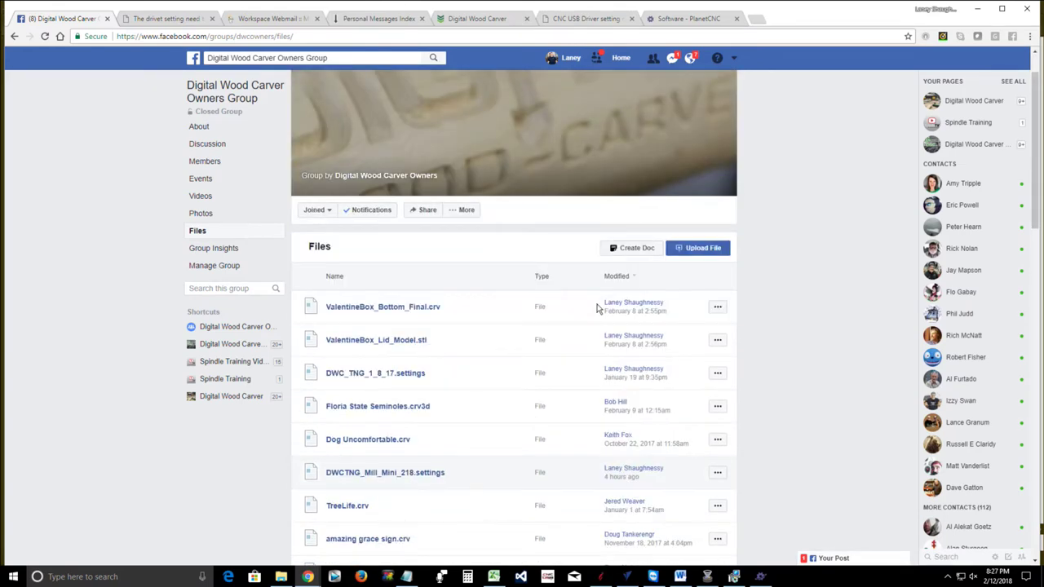
Sort the group's files by Name and browse to DWCTNG_Mill_Mini_218.settings and DWC_TNG_1_8_17.settings
click(335, 277)
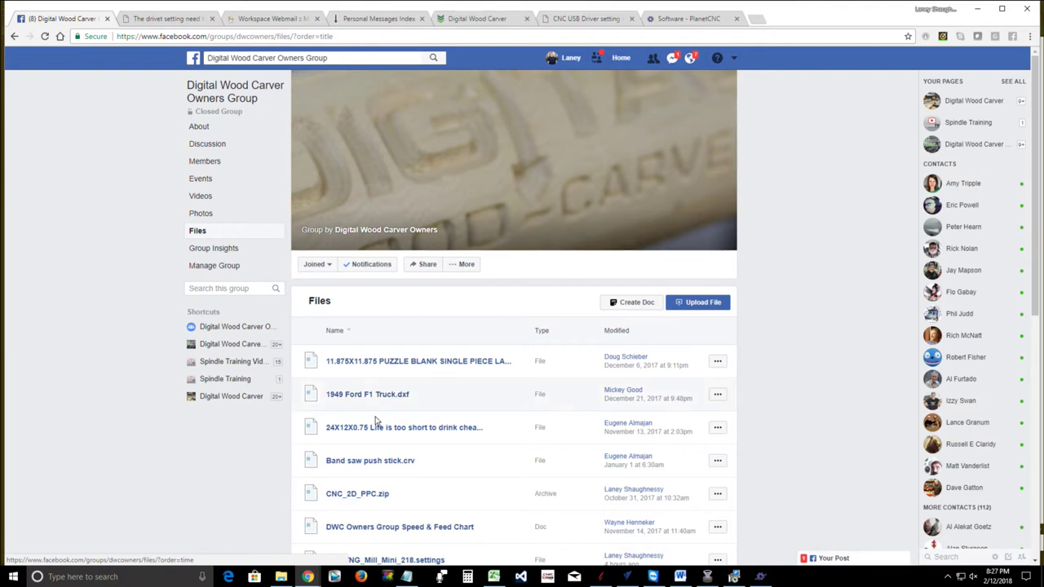
scroll(386, 448, down, 1)
scroll(386, 446, down, 4)
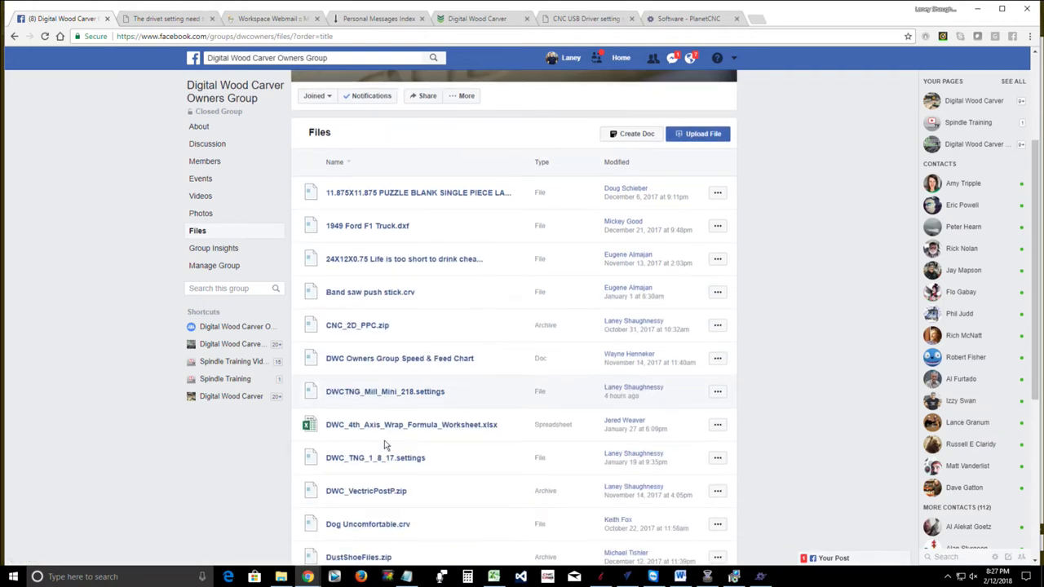
scroll(386, 442, down, 1)
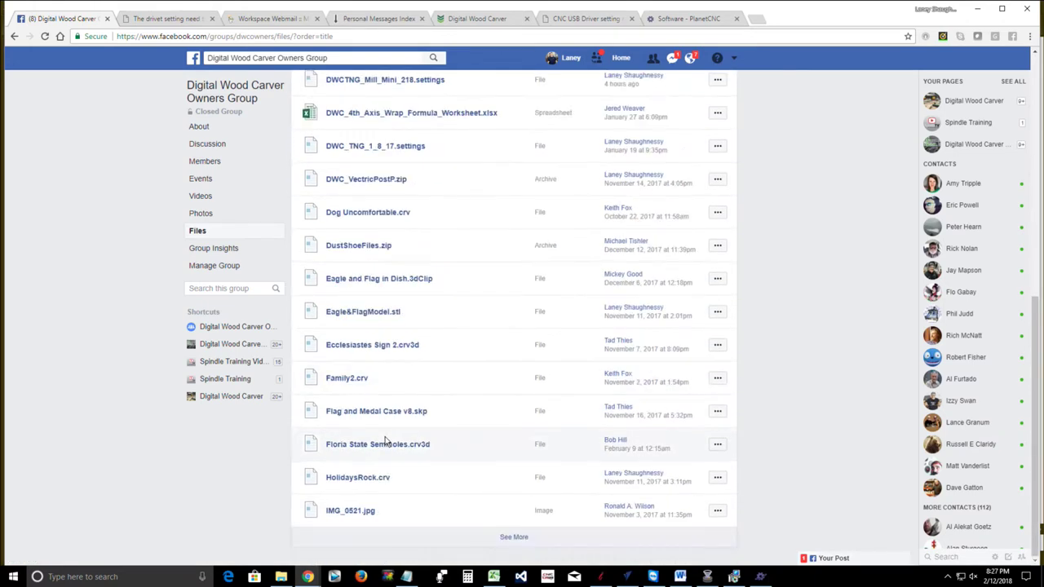
scroll(392, 433, up, 5)
scroll(401, 413, up, 1)
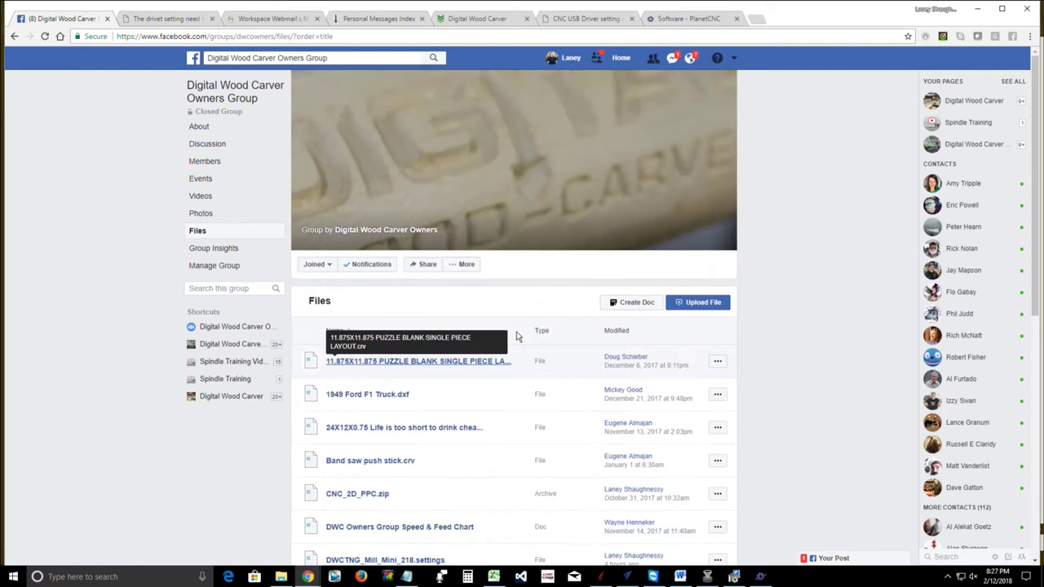
Sort by Modified and load two more batches until the PLANETCNC TNG Download and install PDF appears
click(607, 331)
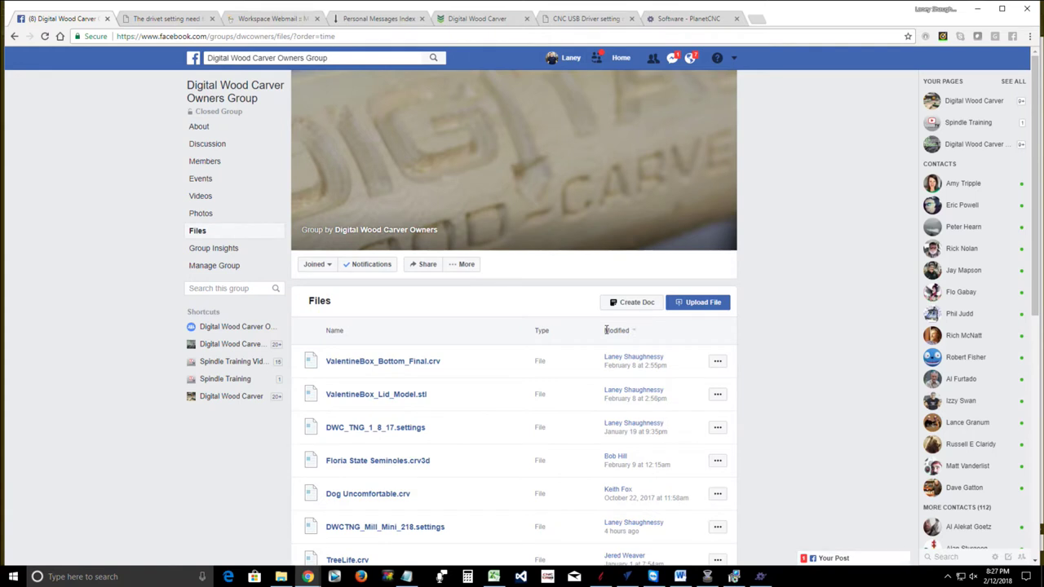
scroll(438, 366, down, 1)
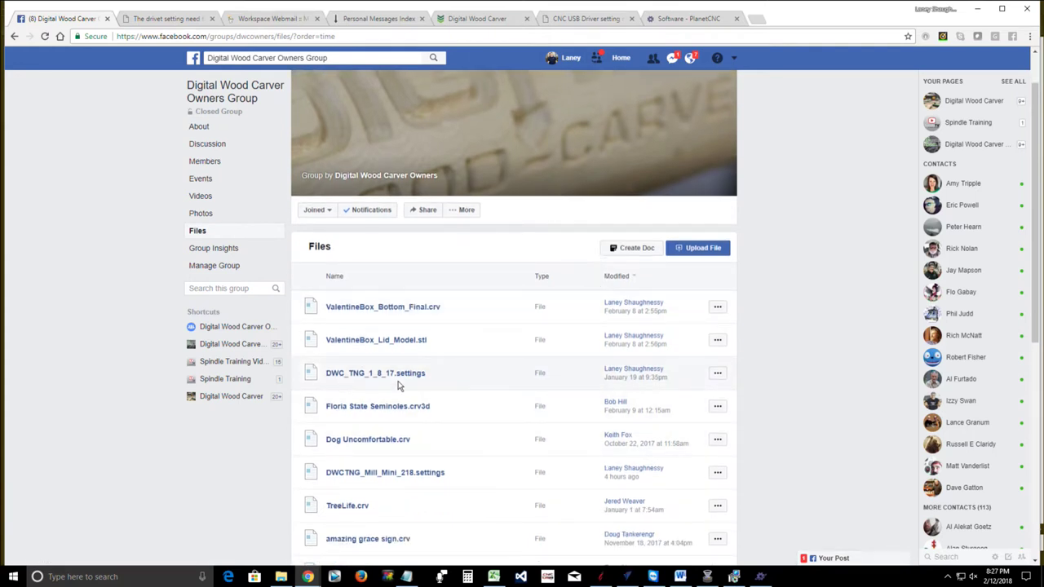
scroll(396, 401, down, 1)
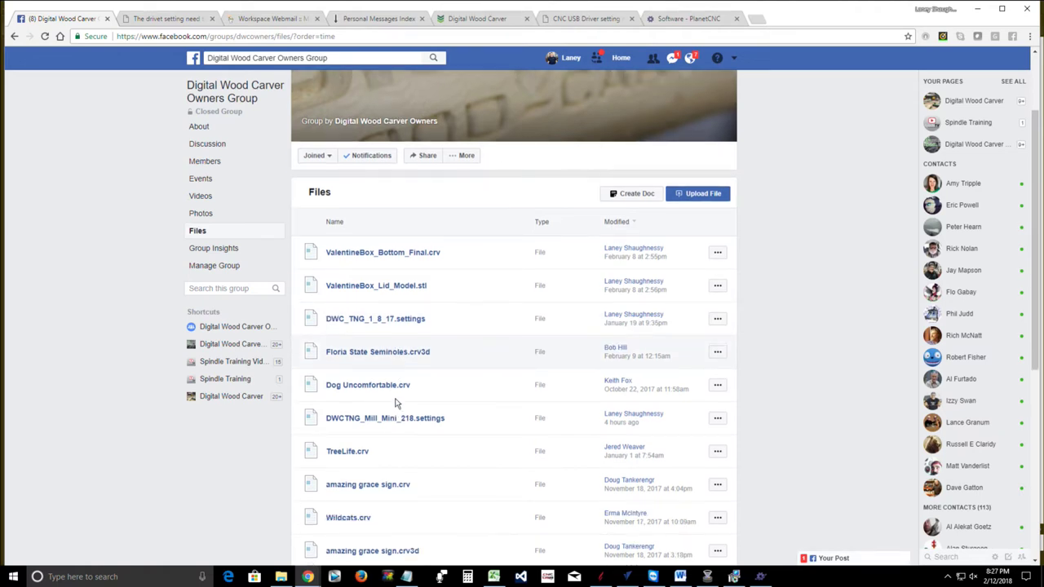
scroll(396, 402, down, 2)
scroll(396, 401, down, 2)
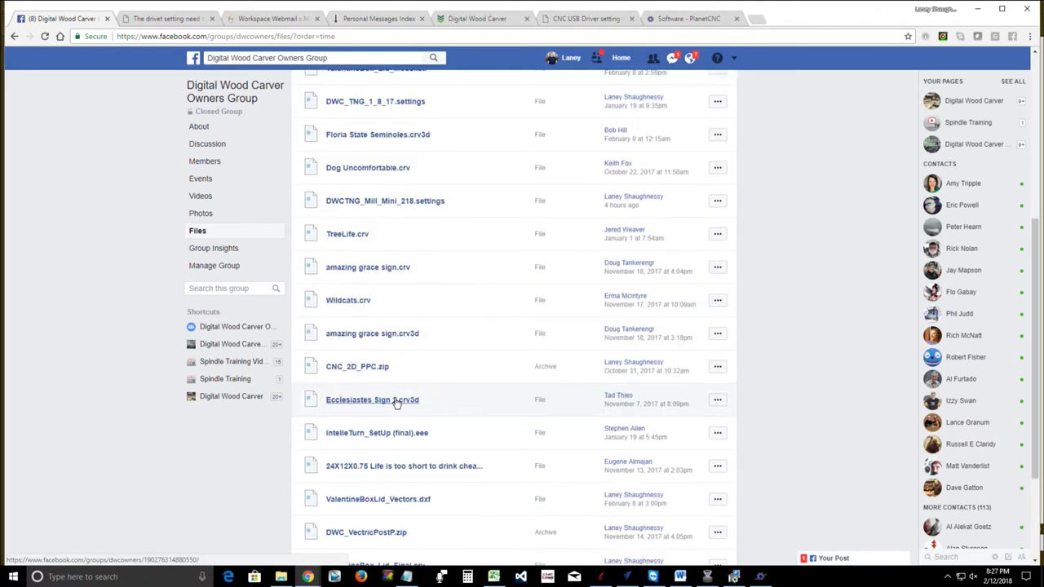
scroll(397, 401, down, 3)
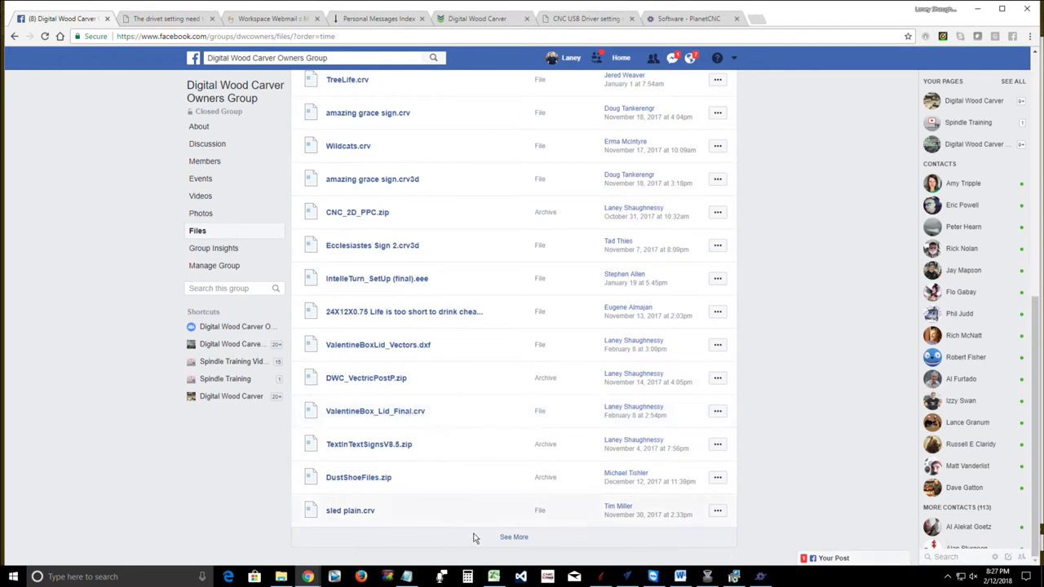
click(517, 540)
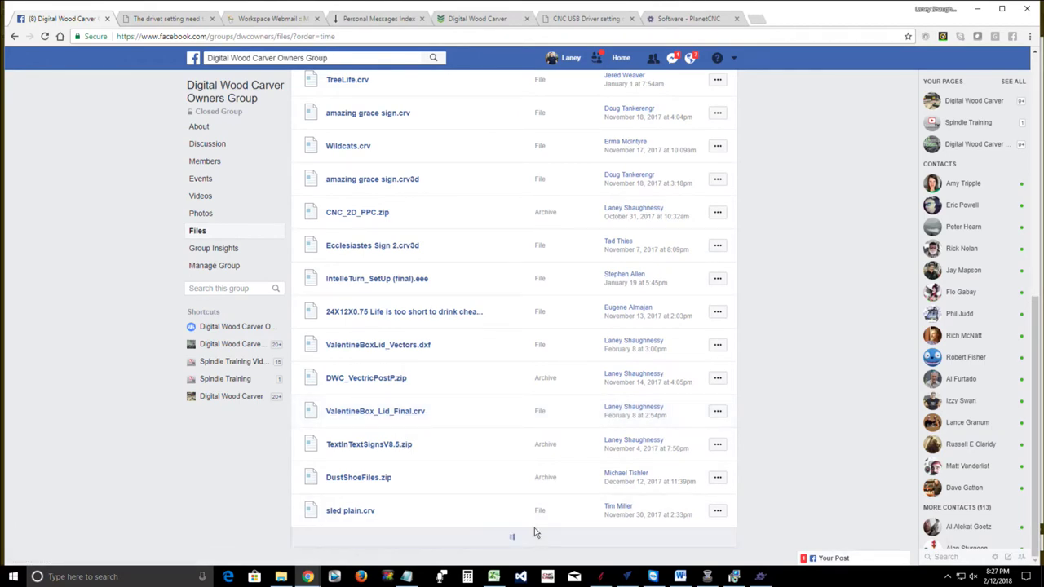
scroll(462, 475, down, 6)
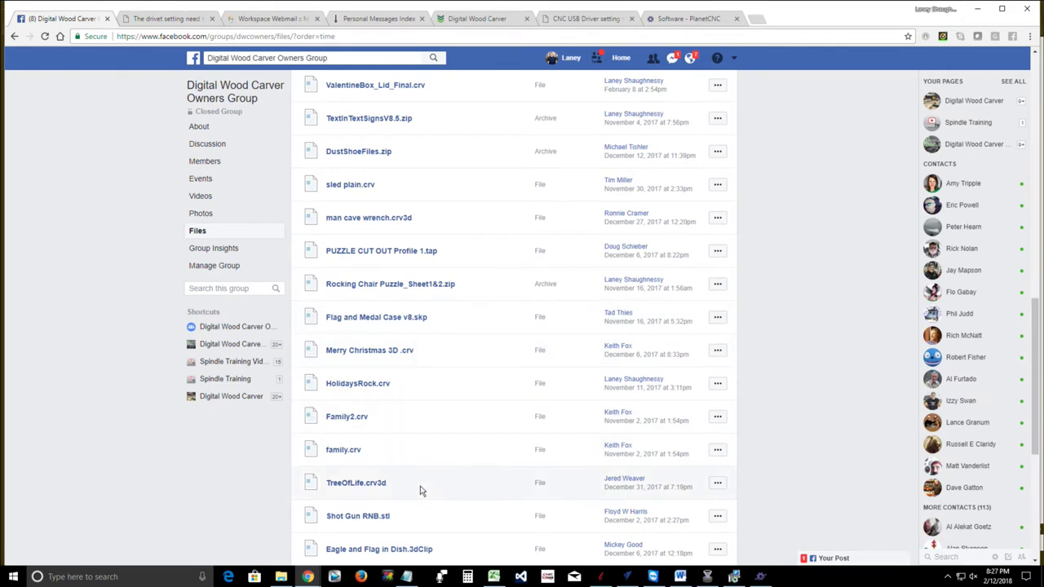
scroll(423, 488, down, 4)
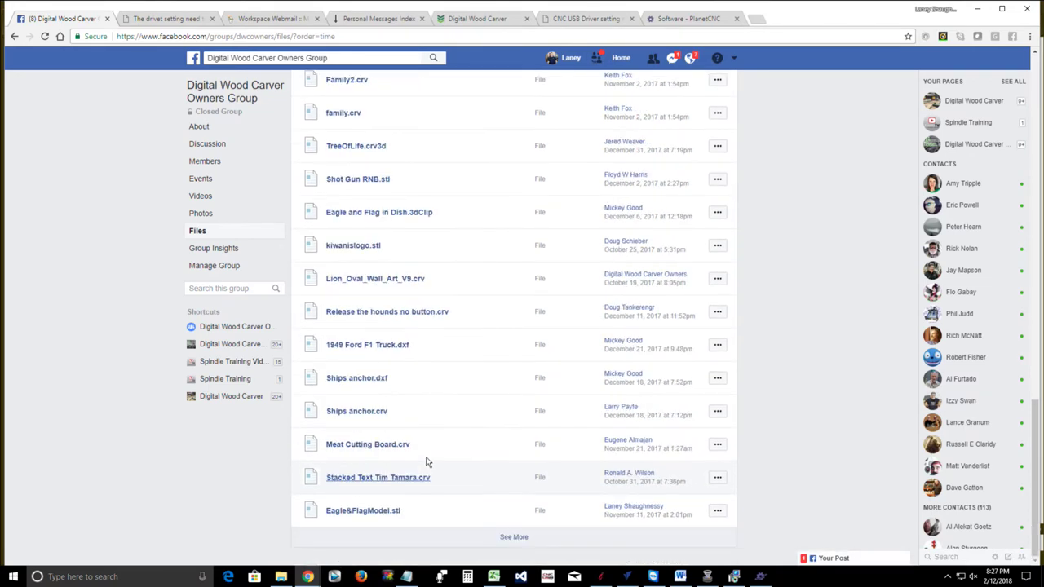
click(513, 538)
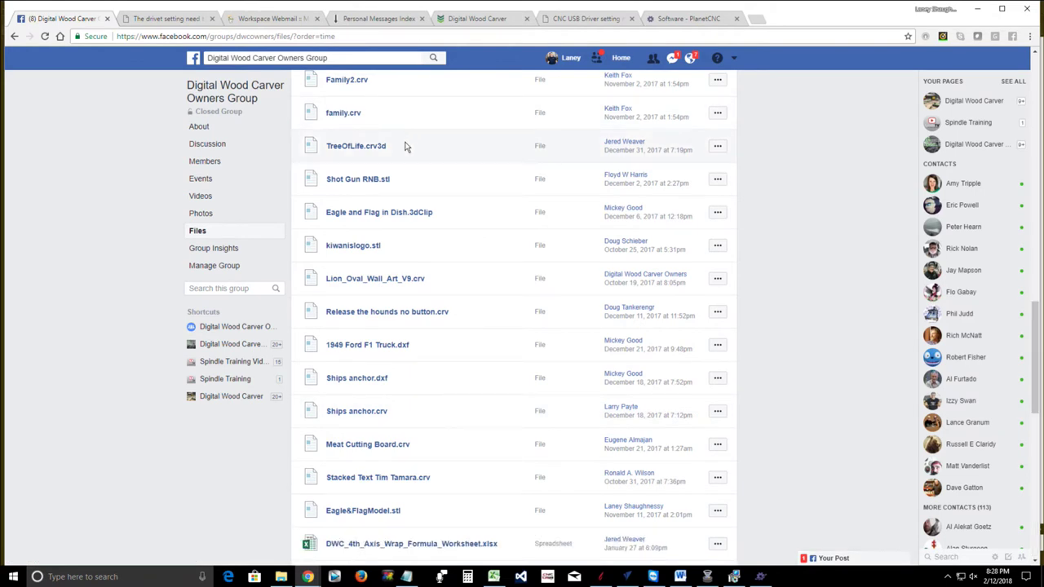
scroll(406, 147, down, 2)
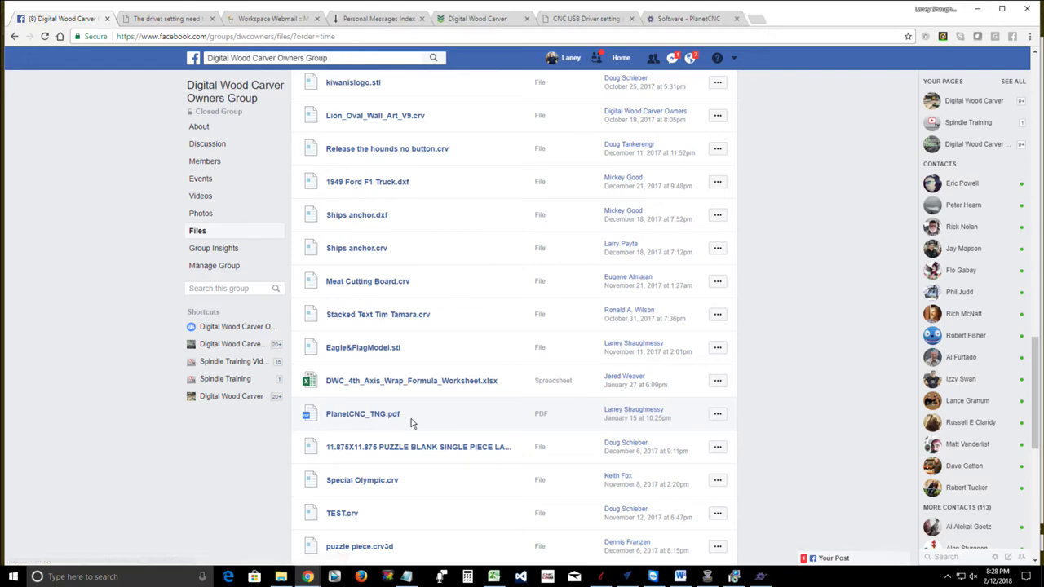
scroll(412, 424, down, 2)
scroll(411, 423, down, 1)
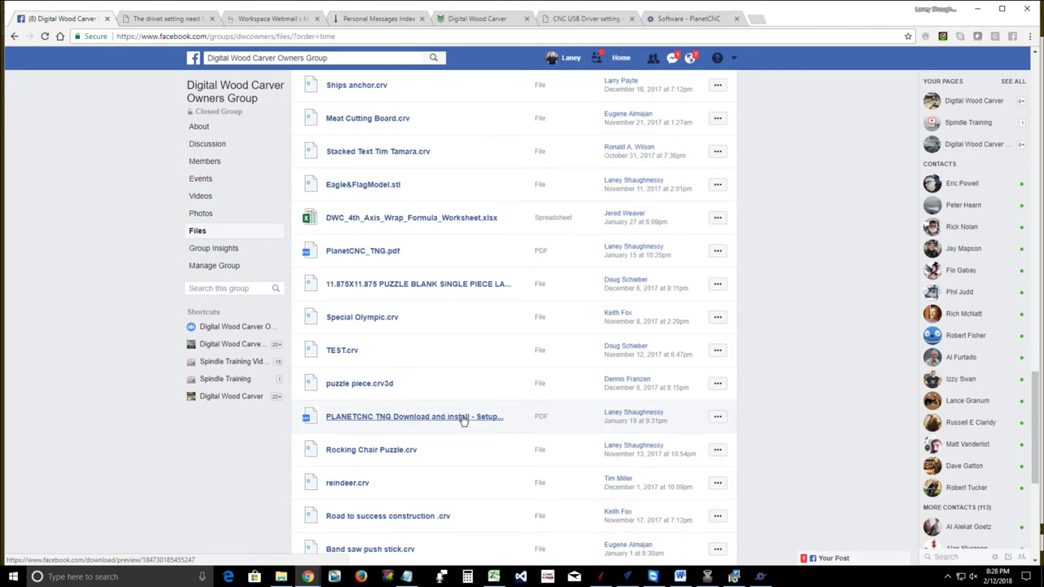
Open the PLANETCNC TNG Download and install PDF and scroll to its license-request email template
click(439, 420)
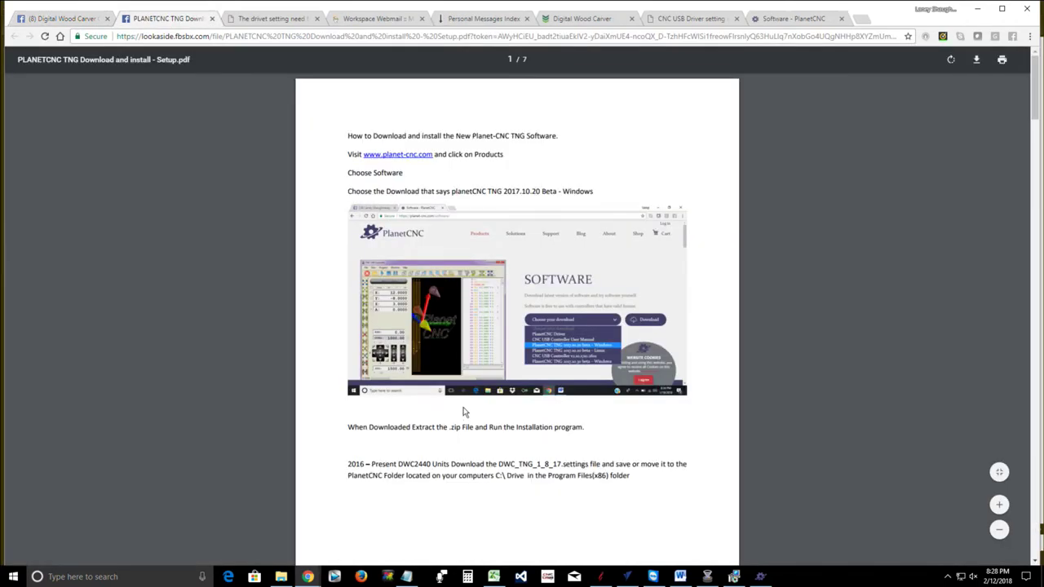
scroll(465, 400, down, 20)
scroll(468, 375, up, 5)
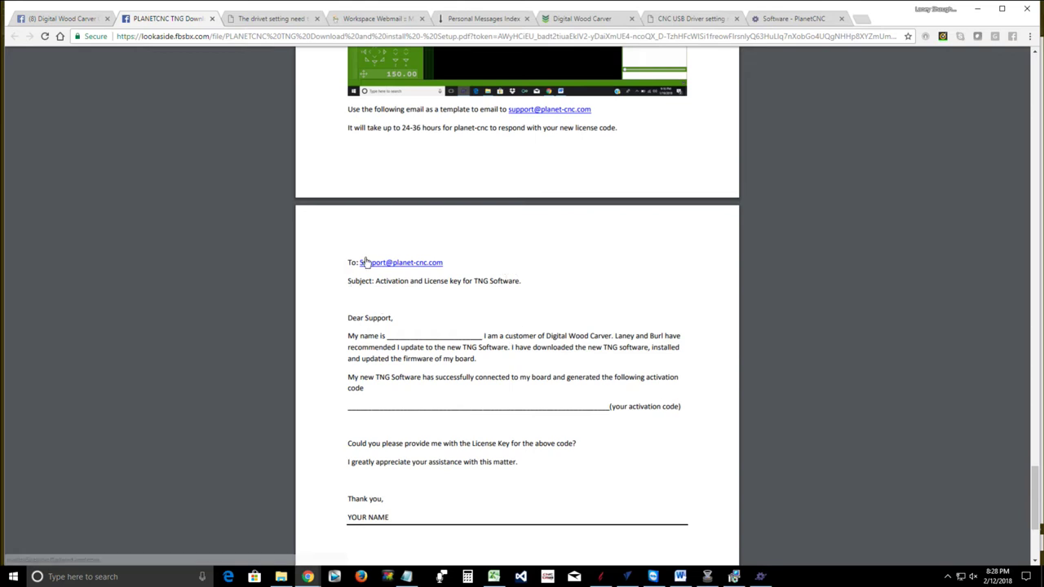
scroll(366, 260, down, 3)
scroll(366, 259, up, 2)
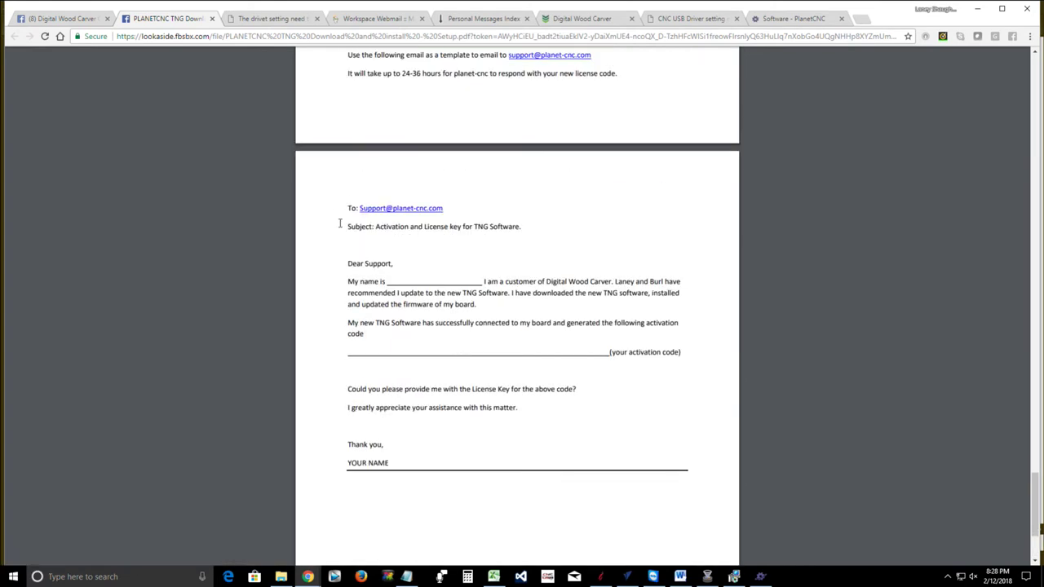
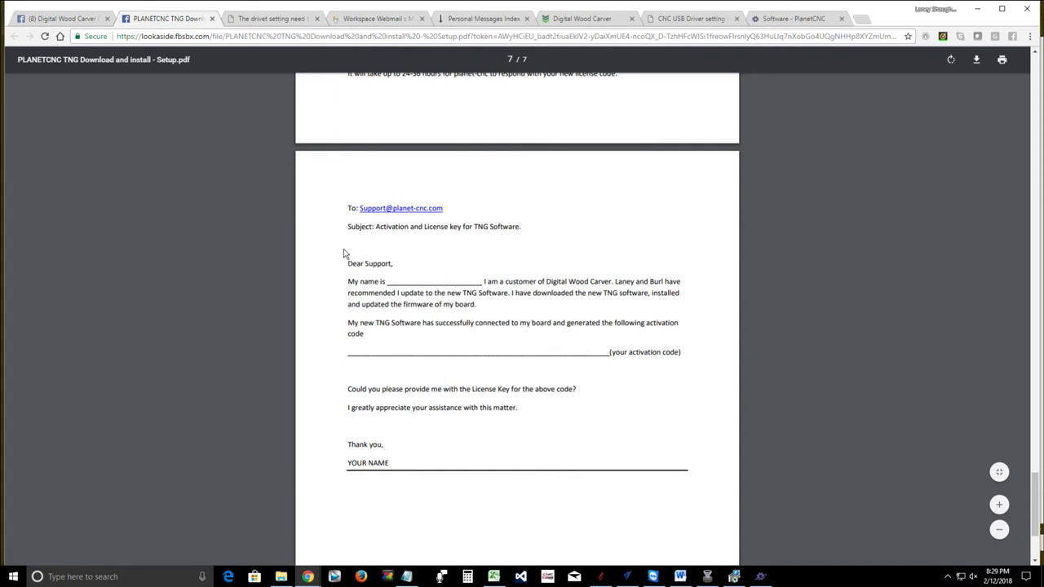
Copy the support letter template from 'Dear Support,' through 'YOUR NAME' in the PDF
drag(349, 263, 612, 483)
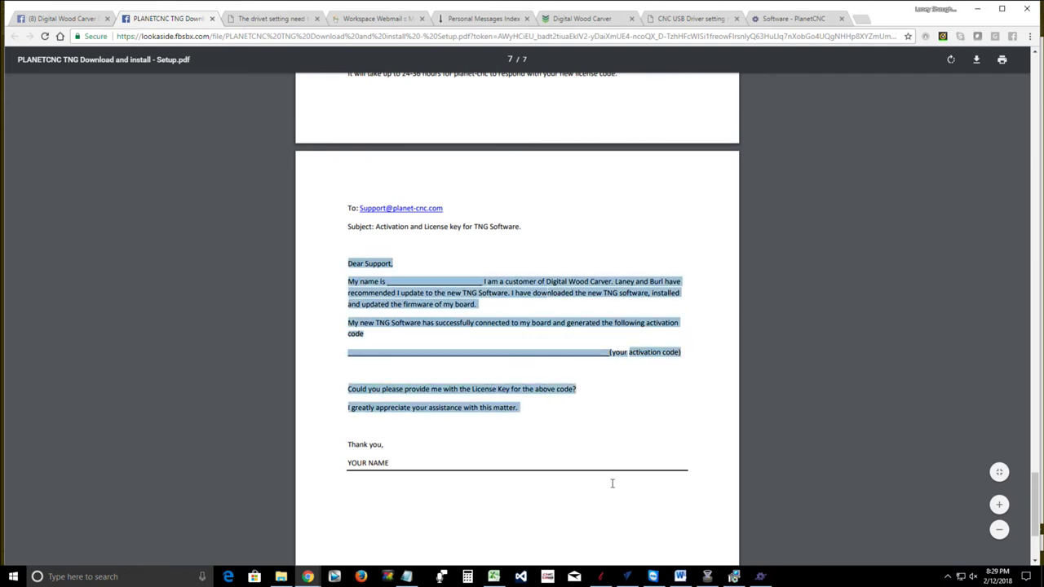
drag(458, 471, 392, 463)
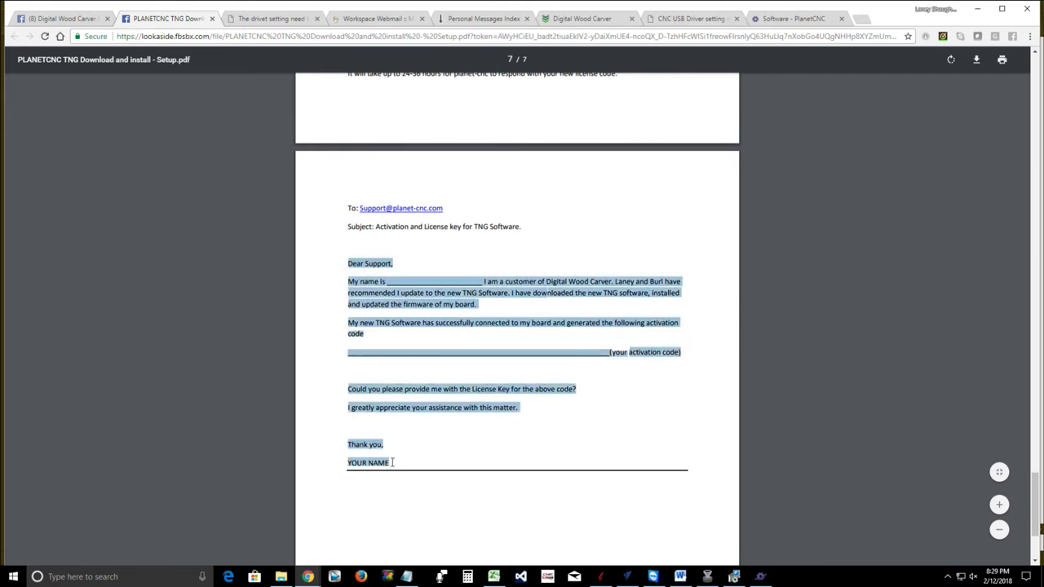
right_click(369, 389)
click(377, 400)
Paste the template letter into the webmail draft body and fill in the sender's name
mouse_move(309, 576)
click(461, 534)
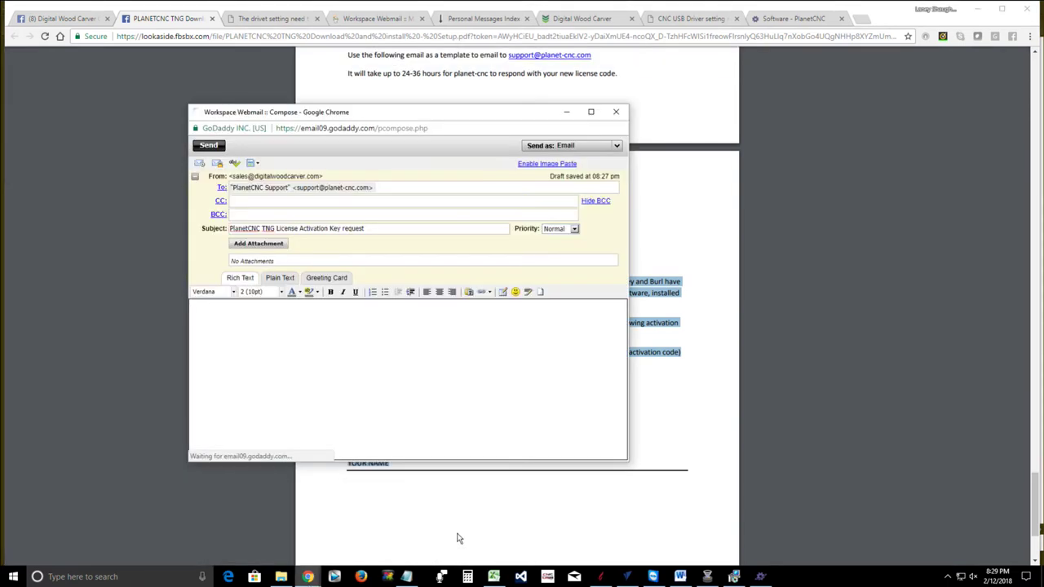
right_click(219, 322)
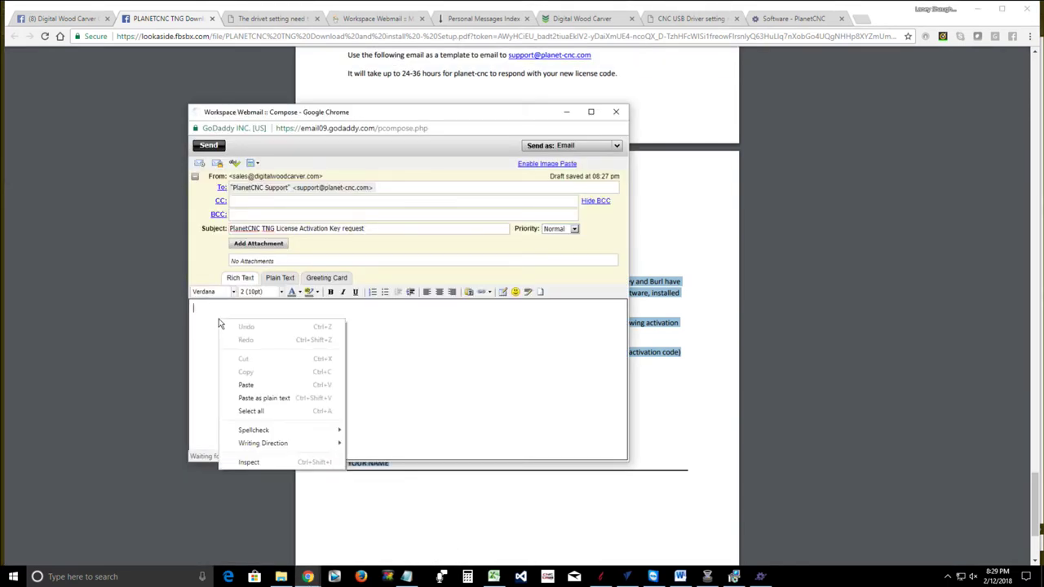
click(244, 385)
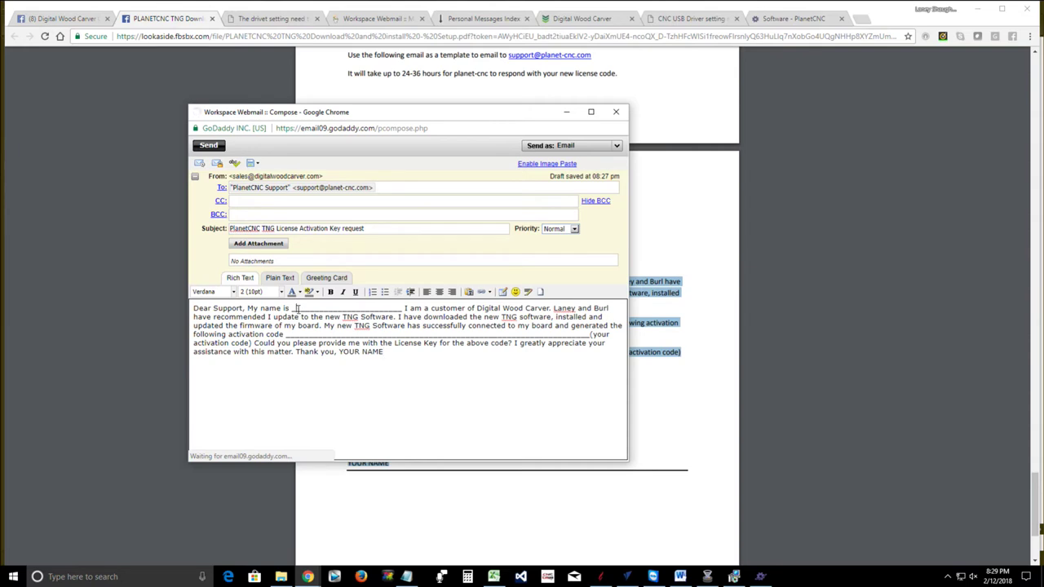
drag(291, 308, 402, 307)
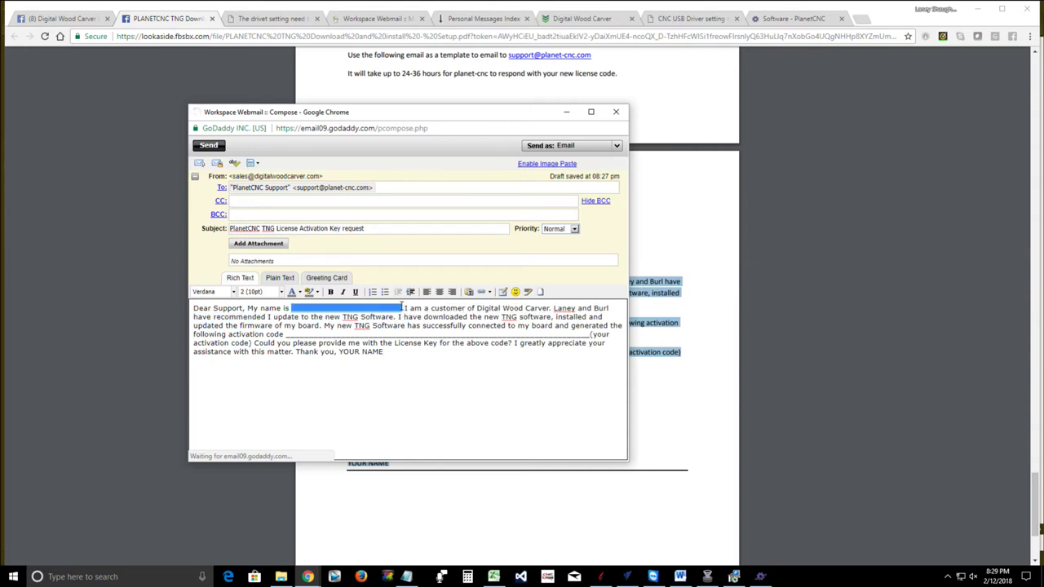
text(Laney)
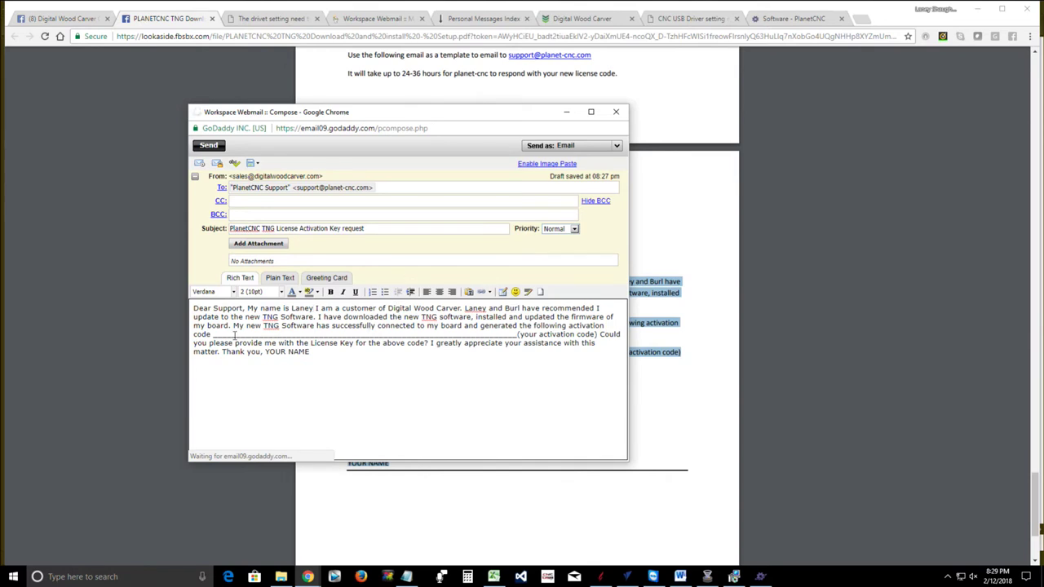
Fill the activation code blank with a placeholder code, remove leftover underscores, and close the draft
drag(215, 334, 287, 336)
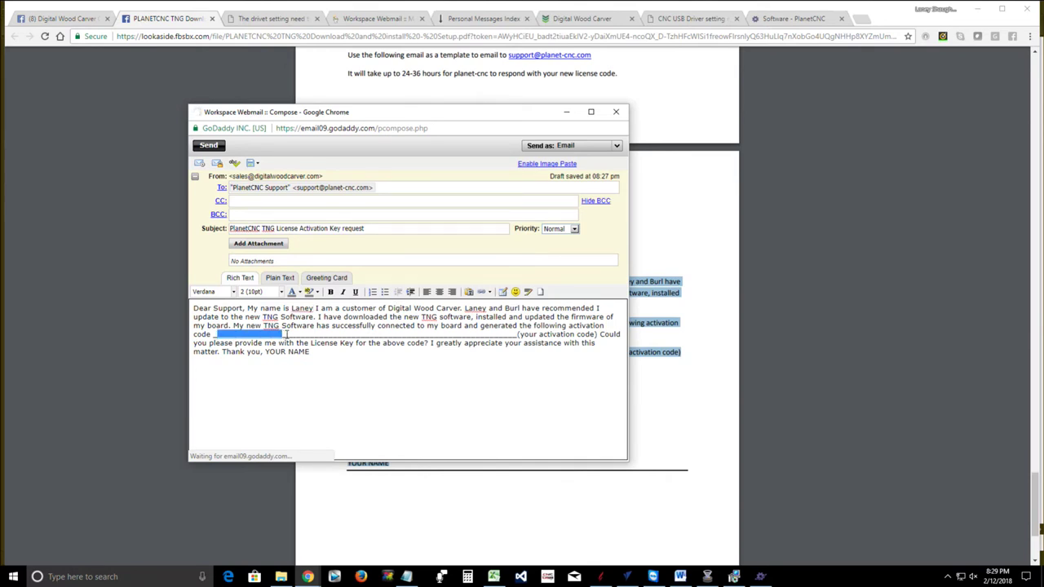
text(xxxx-xxxx)
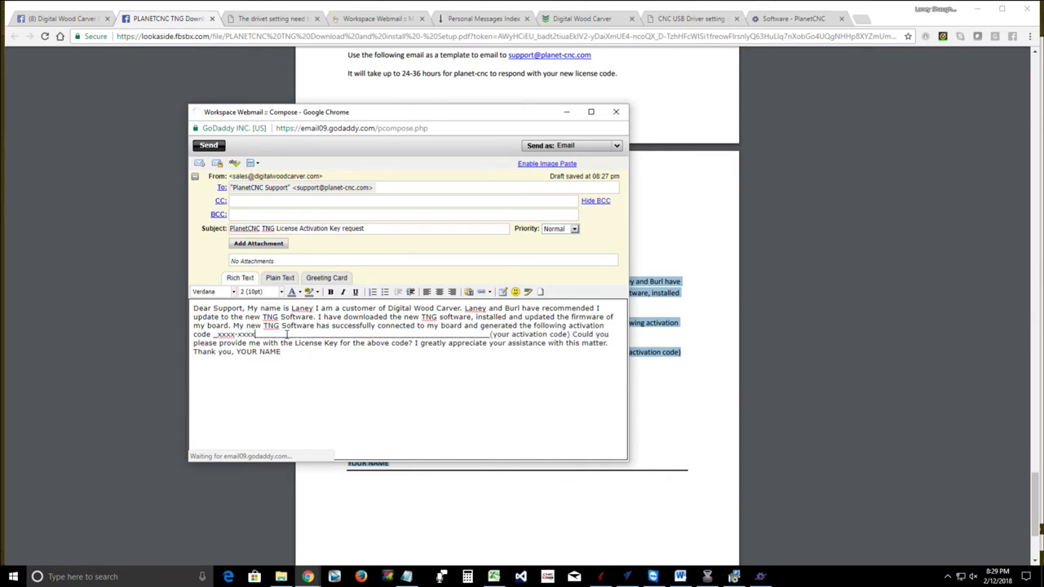
text(-xxx-xxx_)
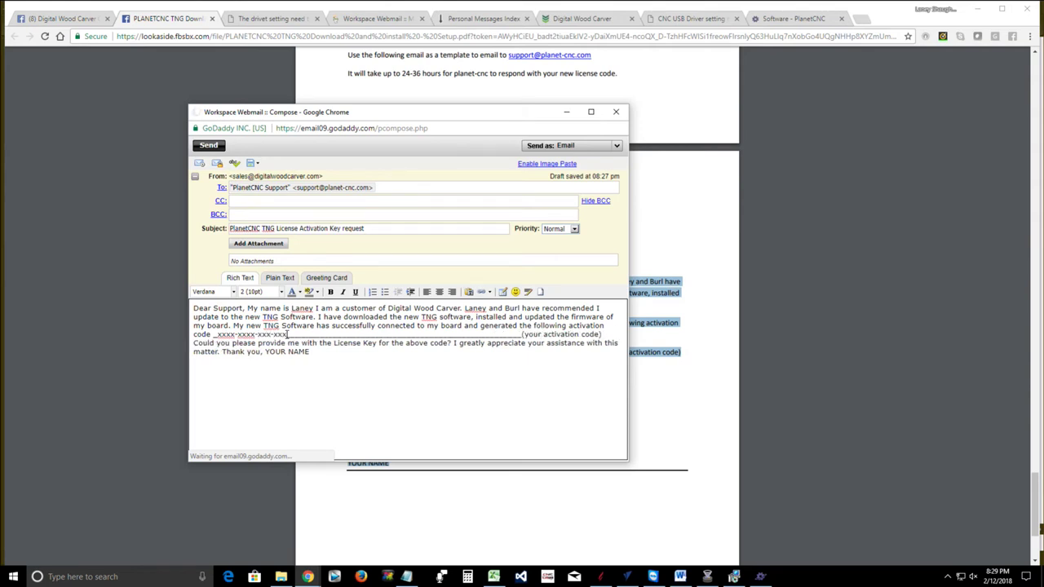
key(Delete)
key(Delete)
key(Delete)
key(Delete)
key(Delete)
key(Delete)
key(Delete)
key(Delete)
key(Delete)
key(Delete)
key(Delete)
key(Delete)
key(Delete)
key(Delete)
key(Delete)
key(Delete)
key(Delete)
key(Delete)
key(Delete)
key(Delete)
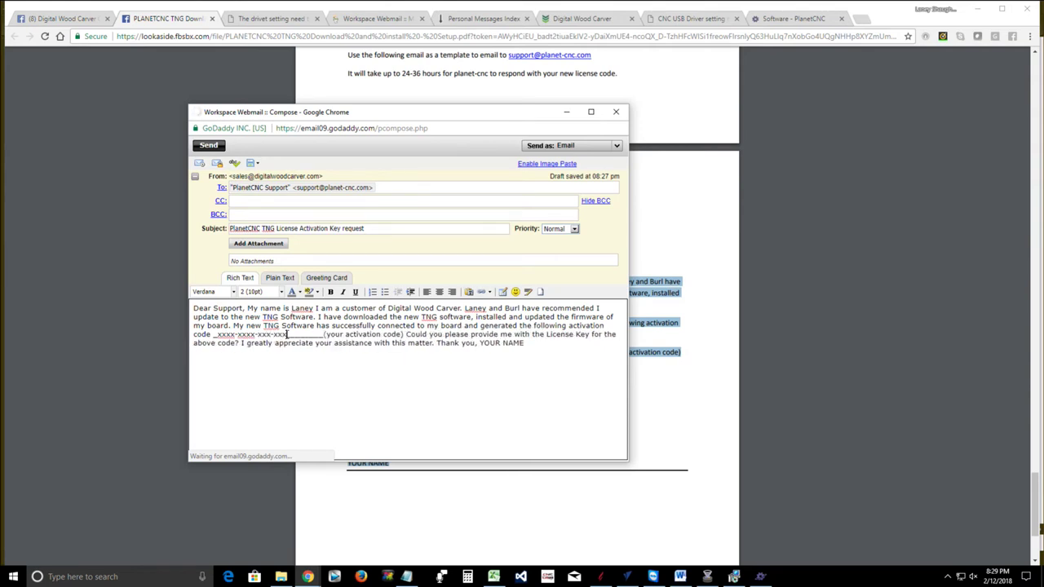
key(Delete)
key(Delete)
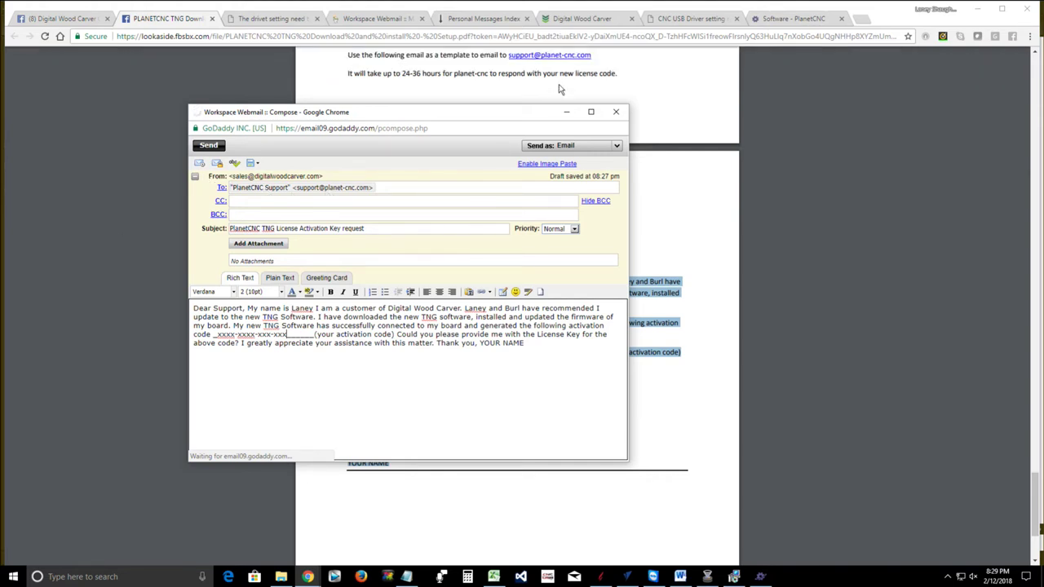
click(616, 113)
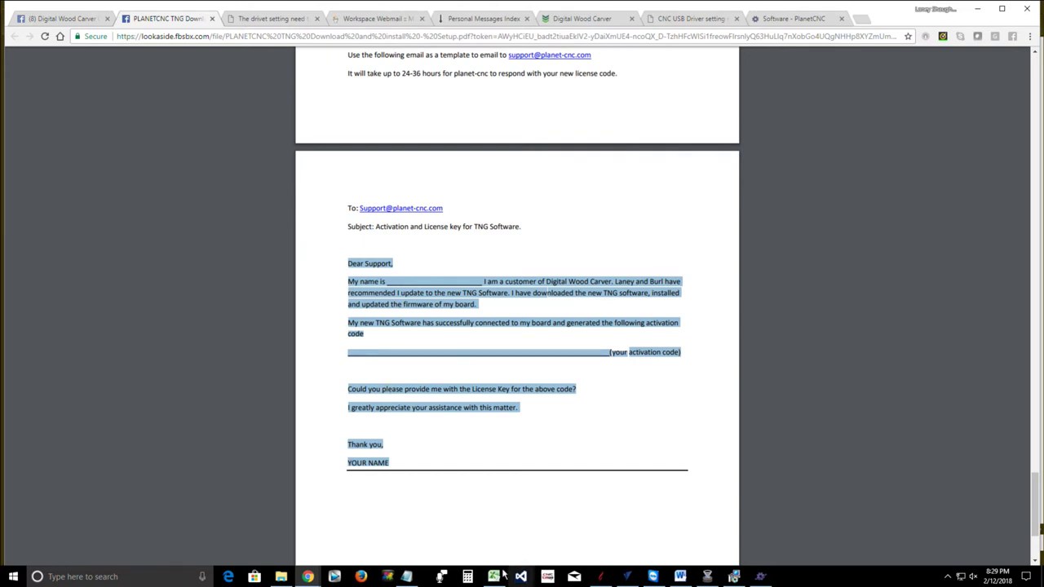
Deselect the PDF text, scroll down, and start a new blank Notepad window
mouse_move(306, 577)
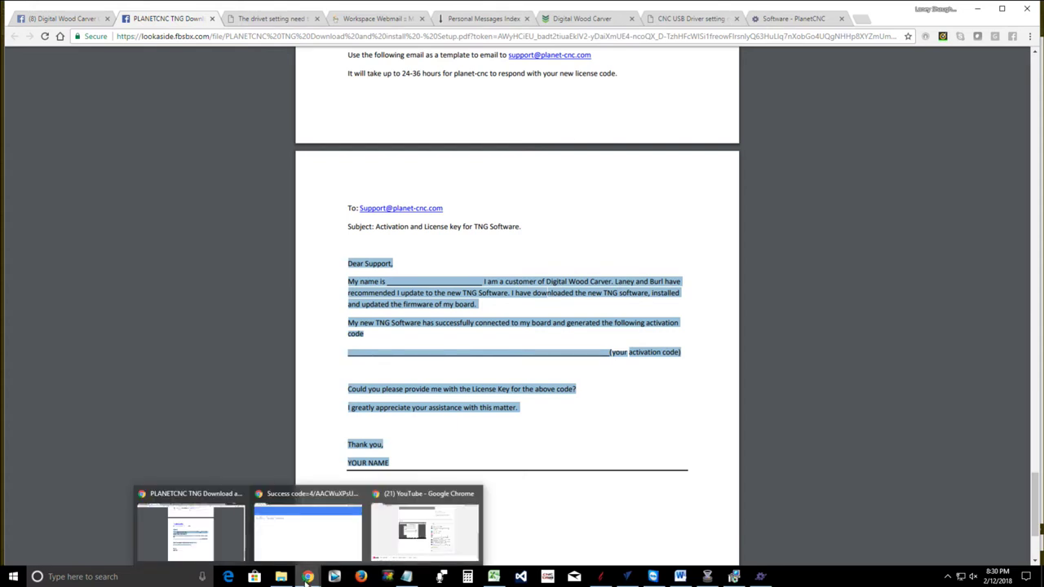
click(522, 475)
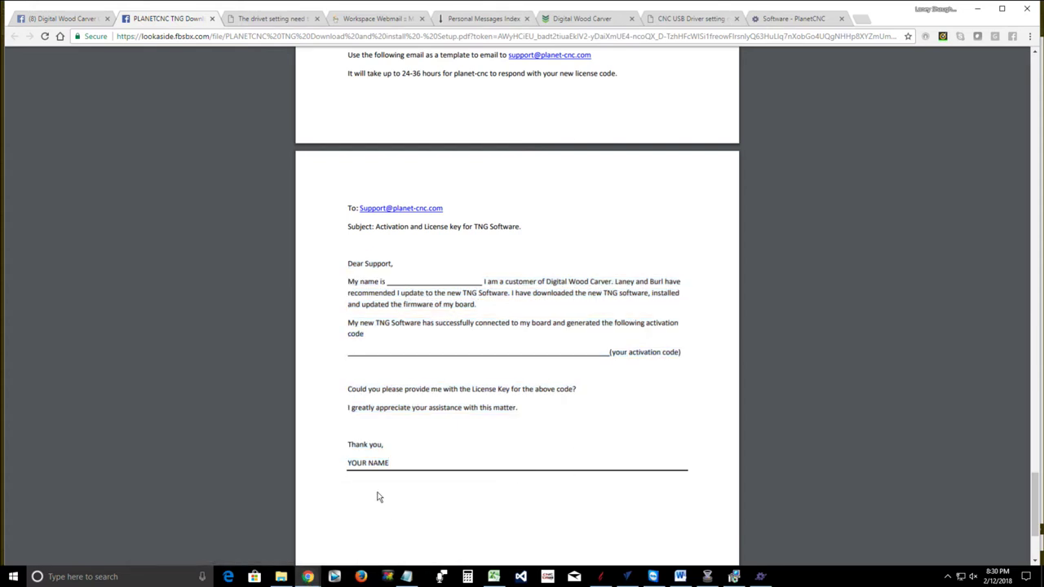
scroll(376, 477, down, 2)
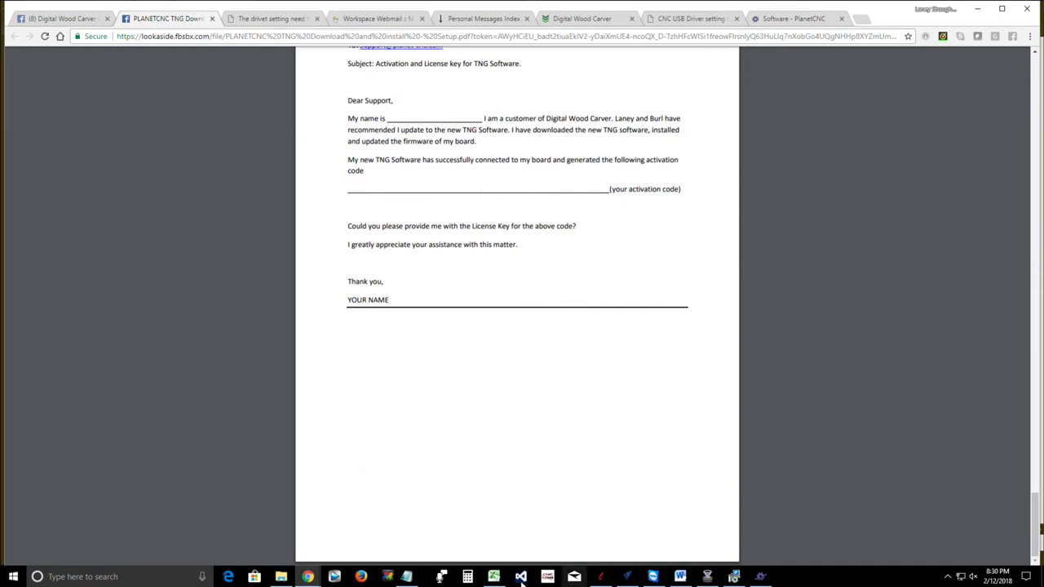
click(407, 577)
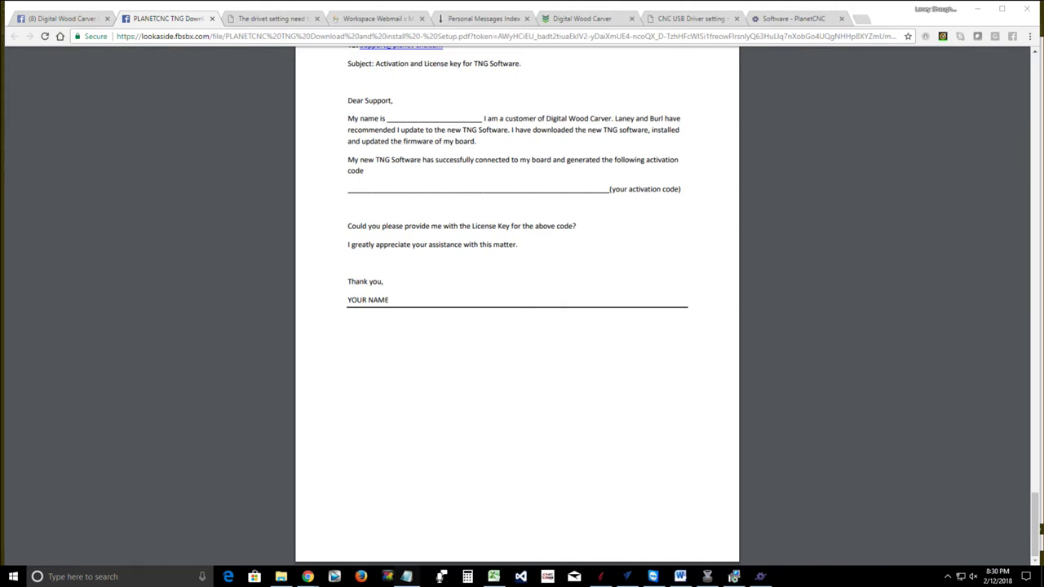
click(406, 577)
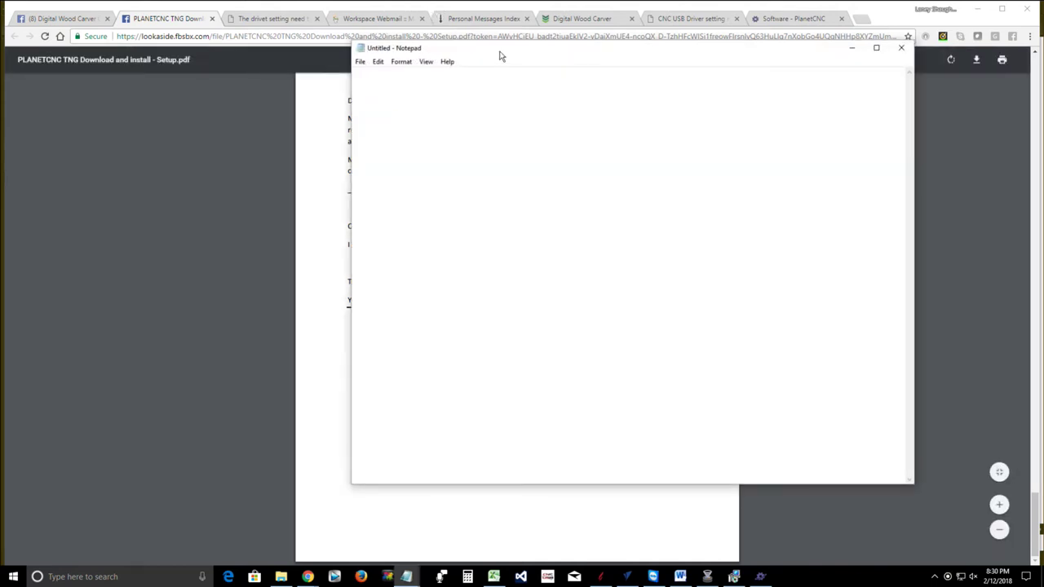
Type the placeholder license key over two lines, wrapped in <key> and </key> tags
drag(501, 56, 401, 118)
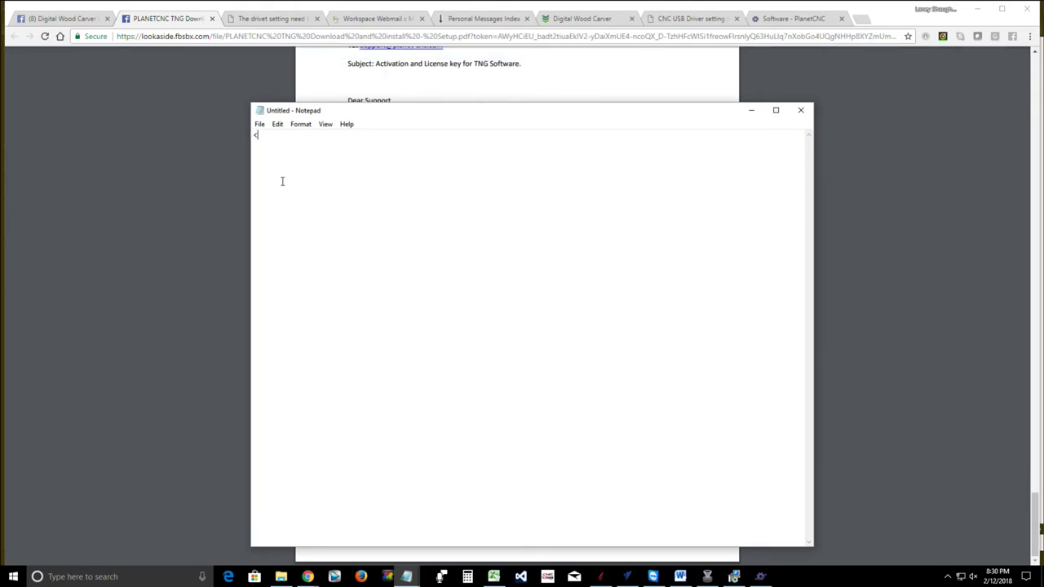
text(<ket)
text(>)
text(xxxxxxxxxxxxxx)
text(-xxxxxxxxxxxxxxxxxxxxx)
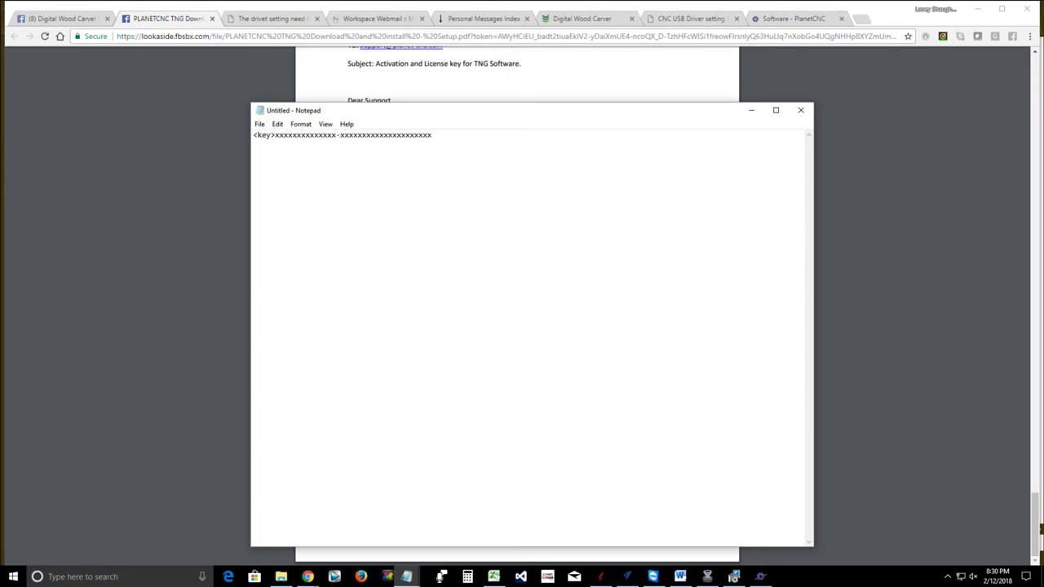
text(xxxxxx-xxxxxxxxxxxxxxxxxxxxxx-xxxxxxxx)
key(Return)
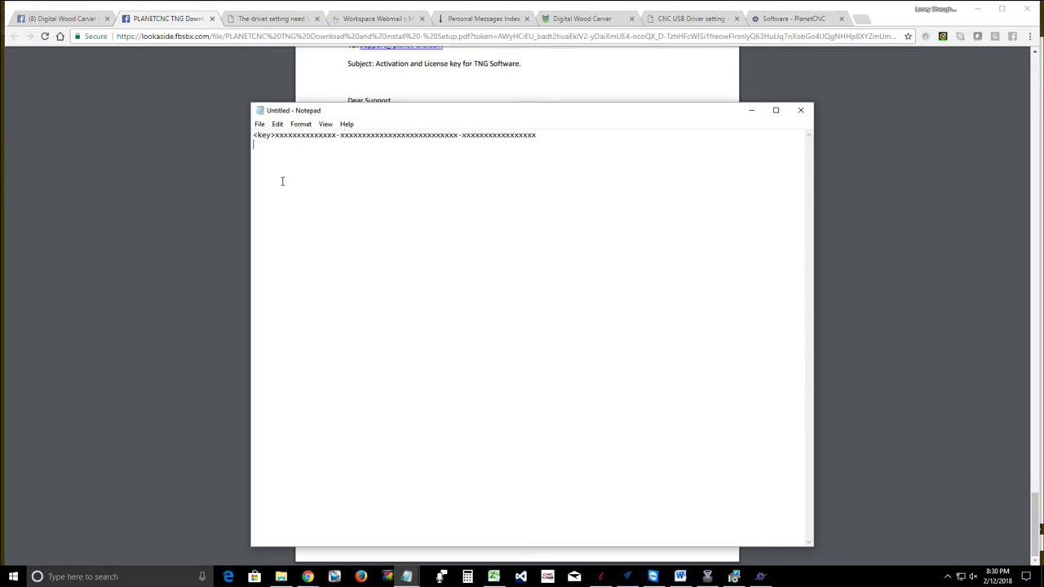
text(xxxxxxxxxxxxxxxxxxxxxxxx-x)
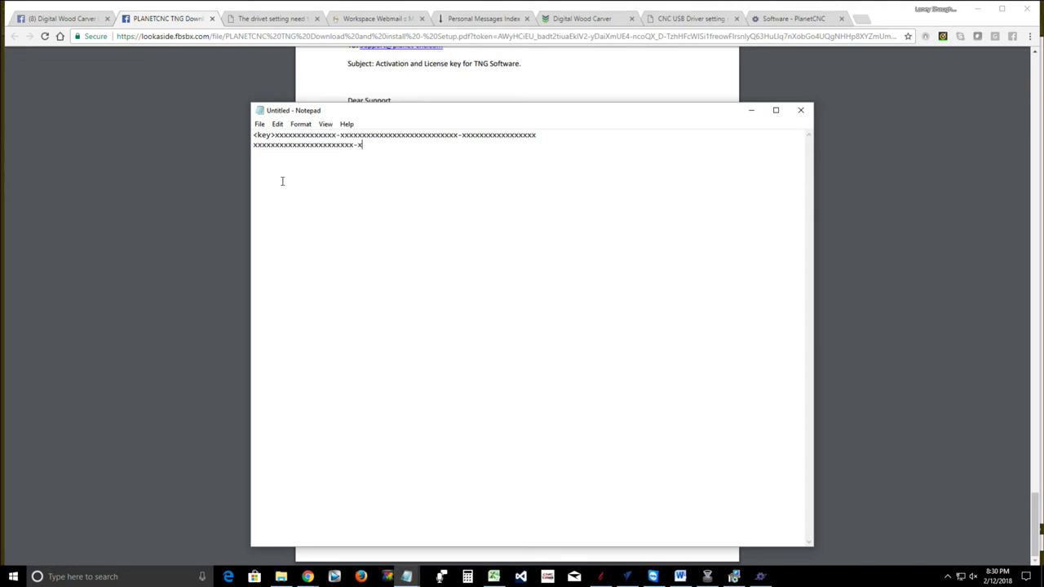
text(xxxxxxxxxxxxxxxxxxxxx-)
text(xxxxxxxxxxxxx </)
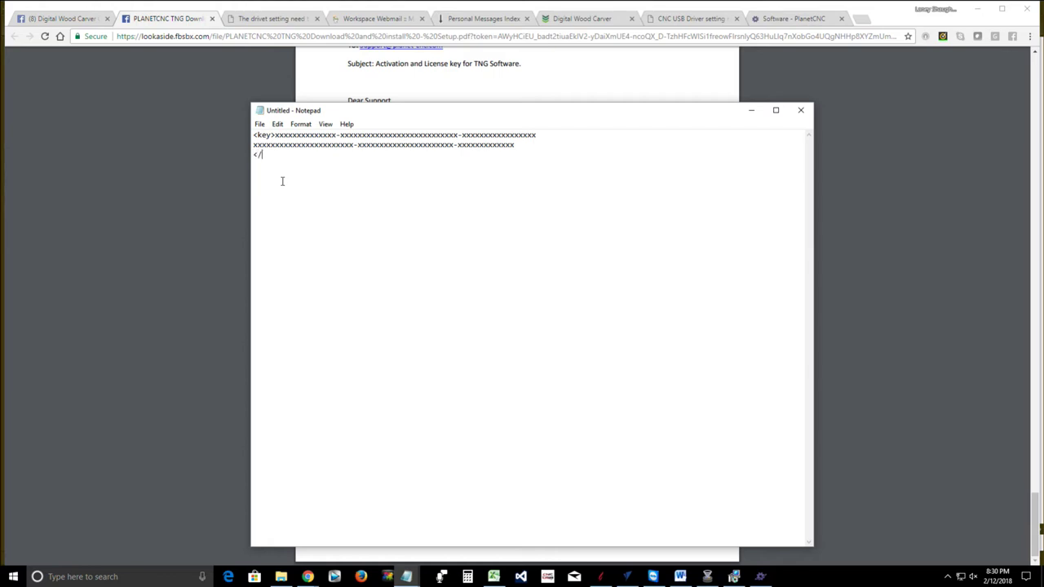
text(Ke>)
key(BackSpace)
text(ey>)
Copy all lines of the key text and switch to PlanetCNC TNG
click(283, 157)
drag(291, 157, 253, 135)
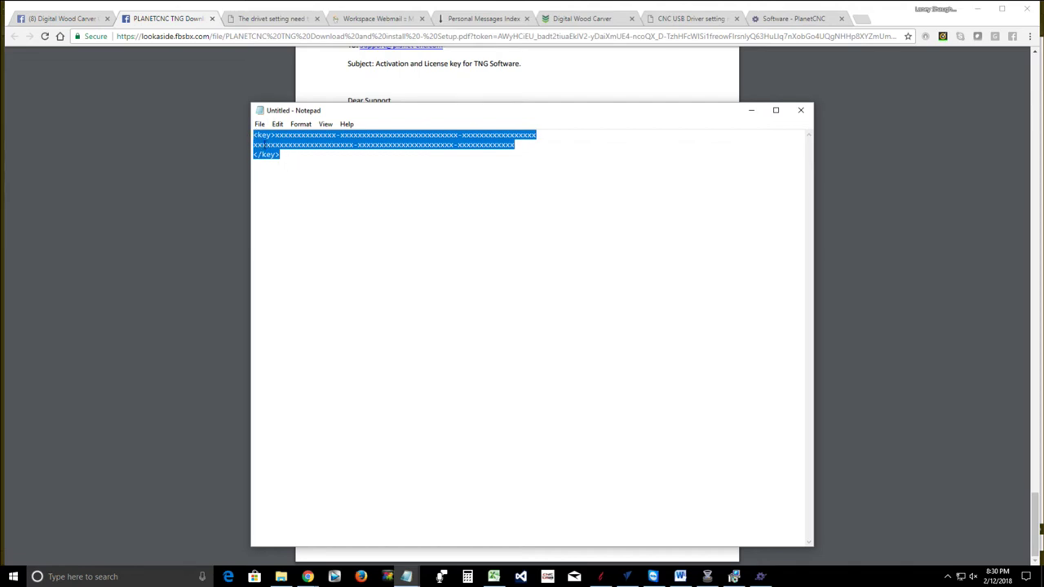
right_click(290, 135)
click(307, 173)
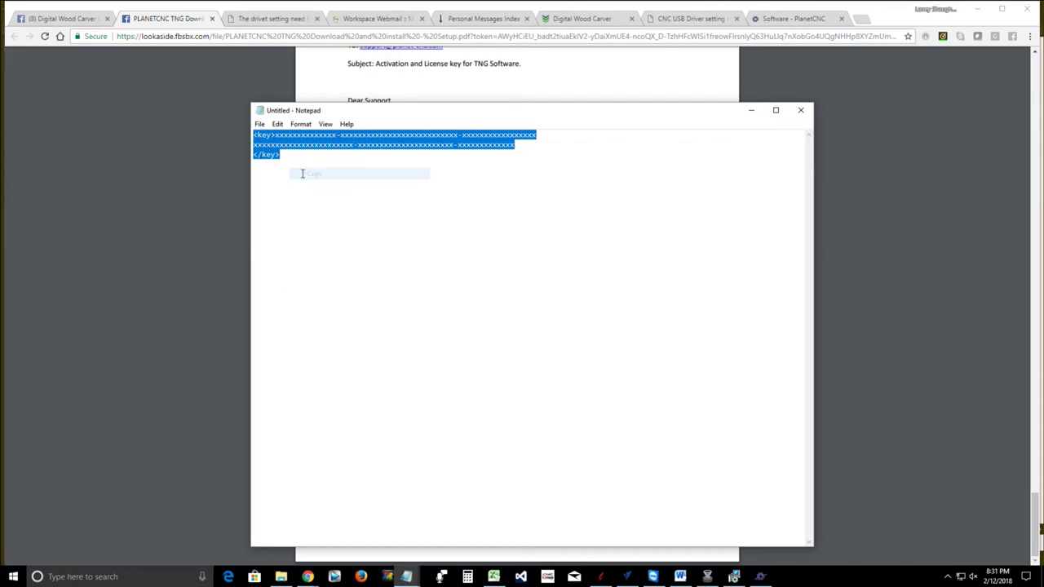
click(760, 577)
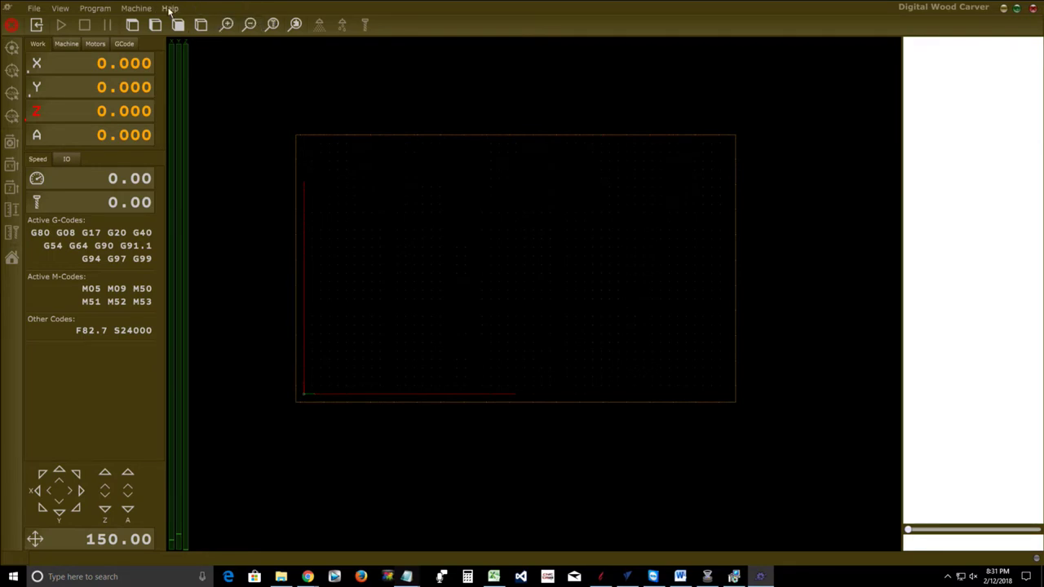
Paste the key into a new license import in the Licenses dialog, submit it, and dismiss the parsing error
click(170, 8)
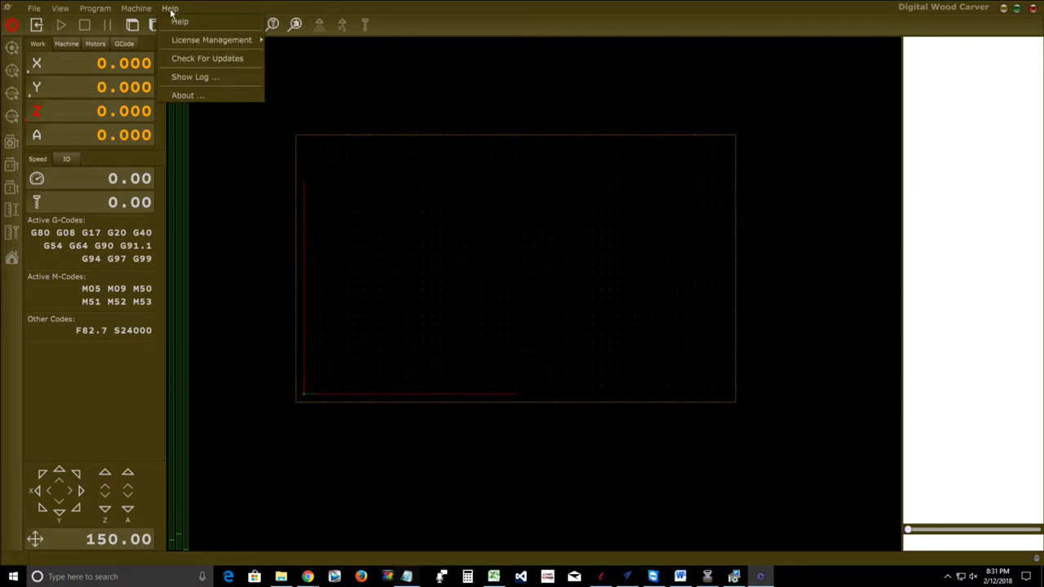
mouse_move(193, 42)
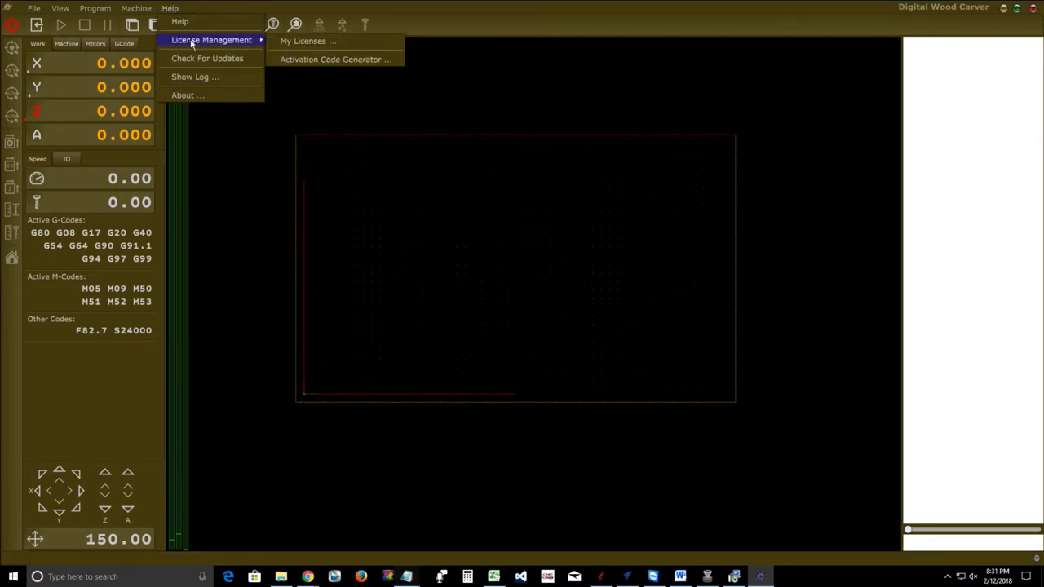
click(301, 45)
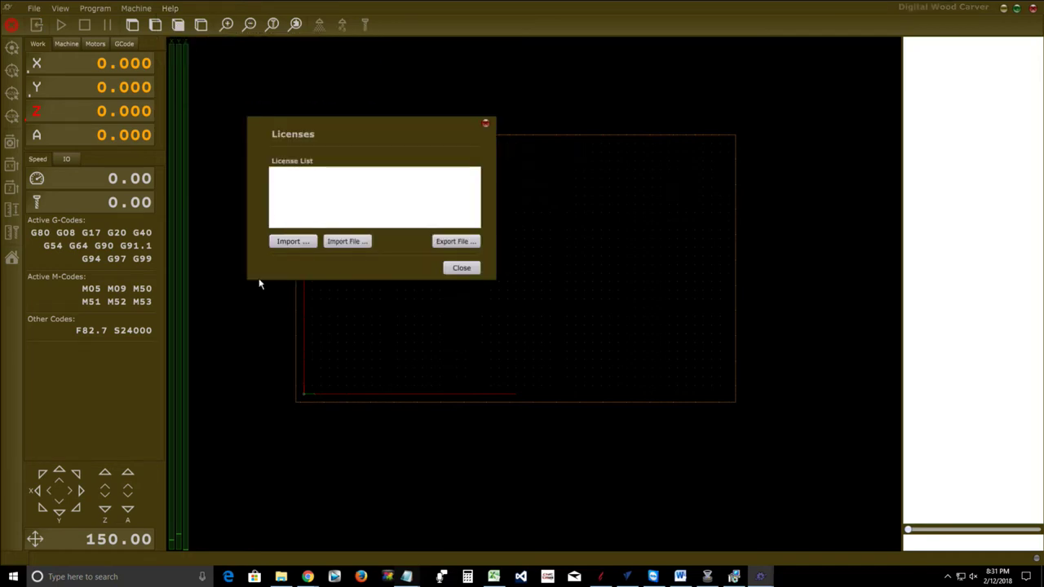
click(281, 241)
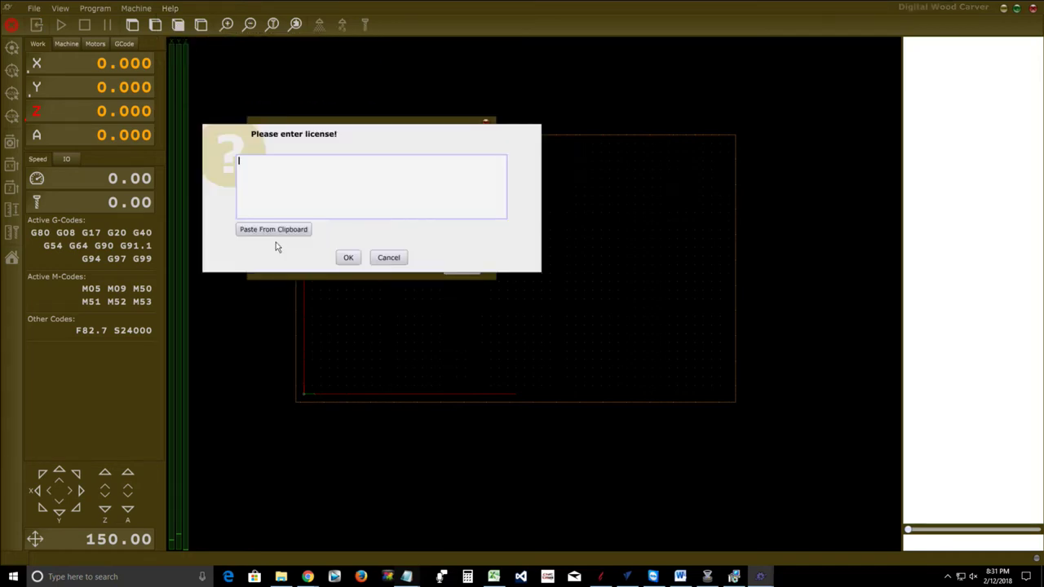
right_click(246, 171)
click(256, 204)
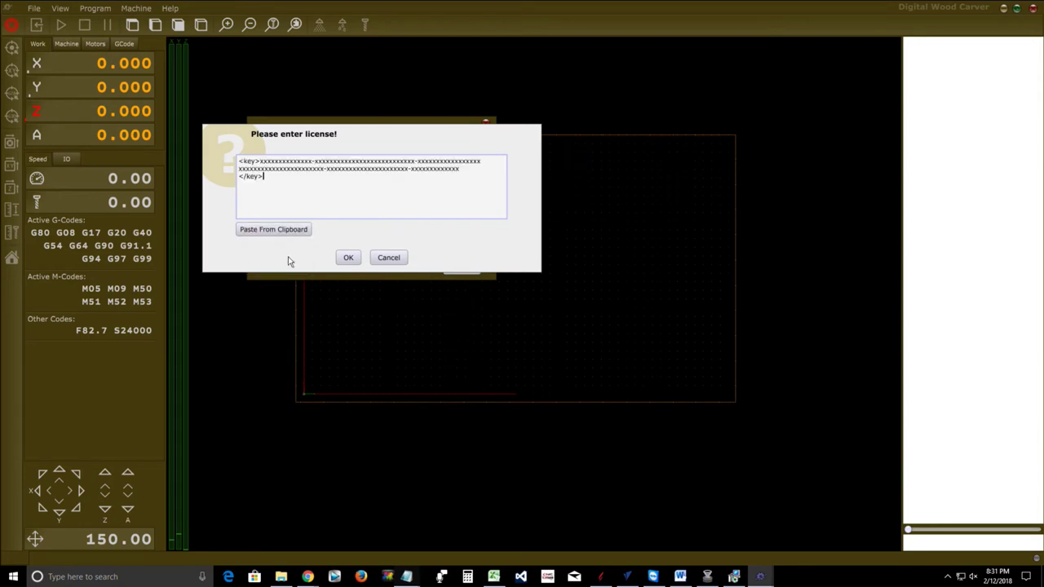
click(350, 257)
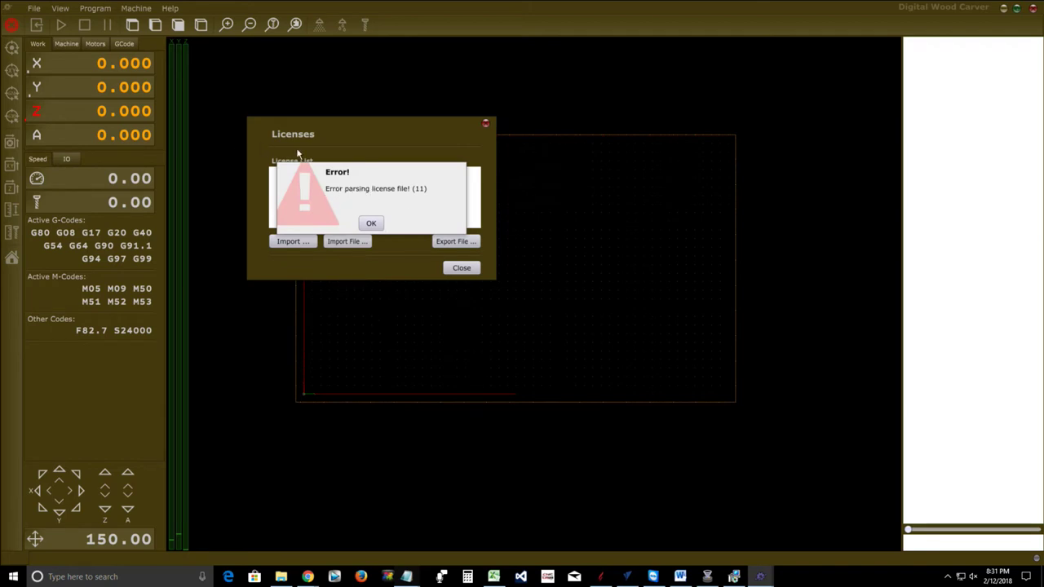
click(371, 225)
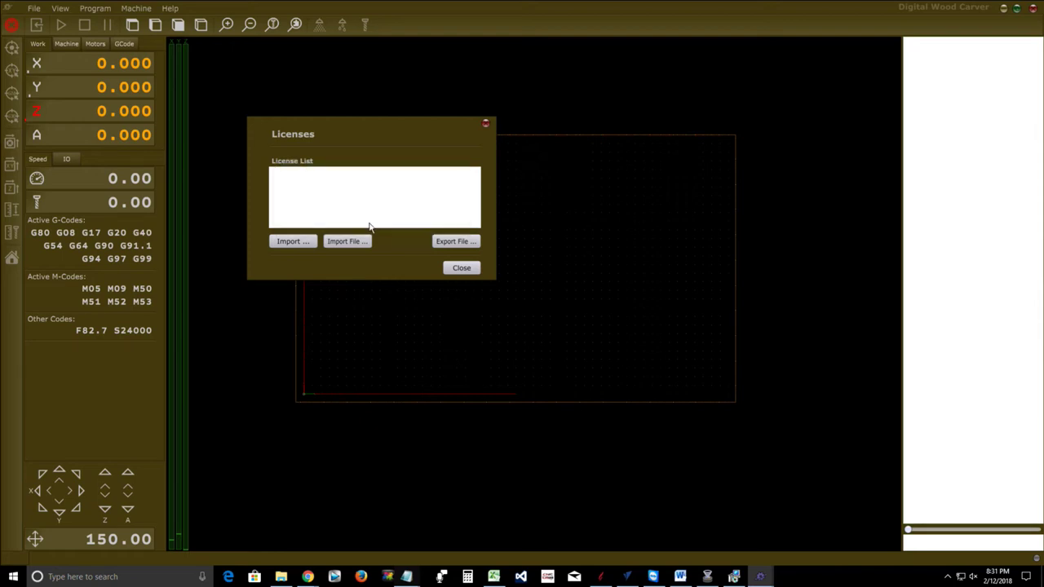
Cancel a second license import attempt and close the Licenses dialog
click(295, 243)
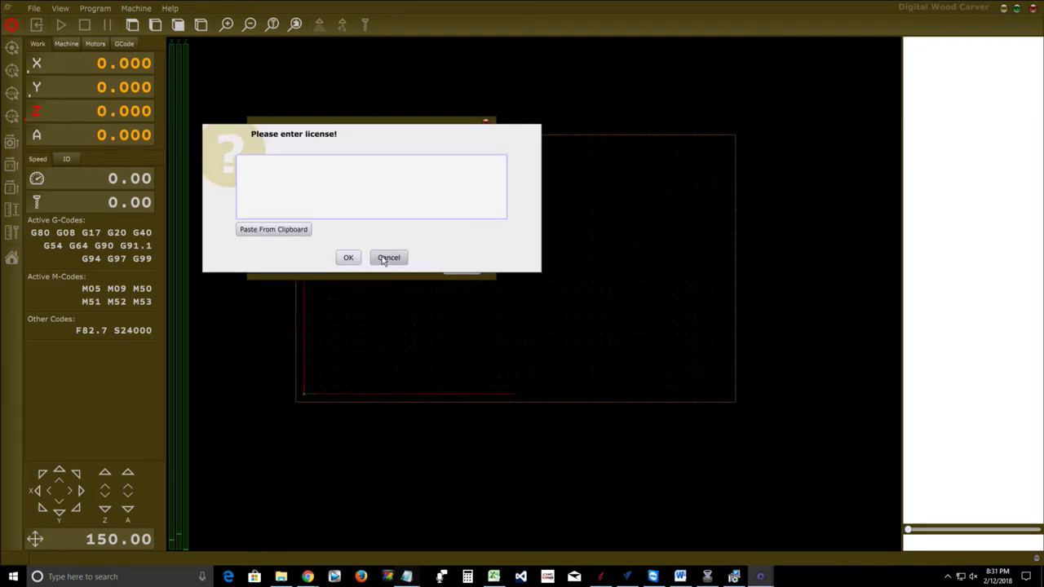
click(381, 258)
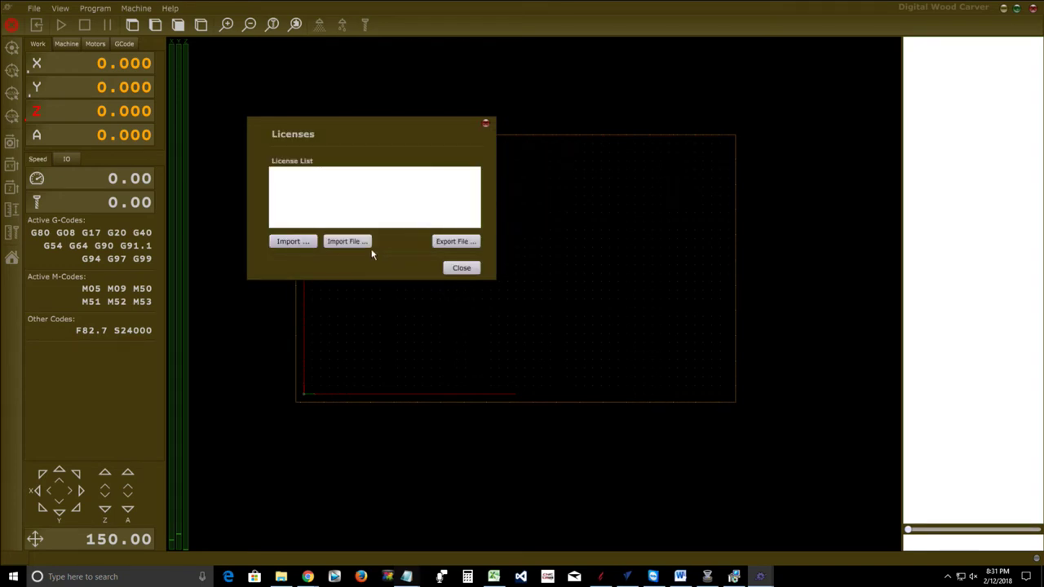
click(460, 269)
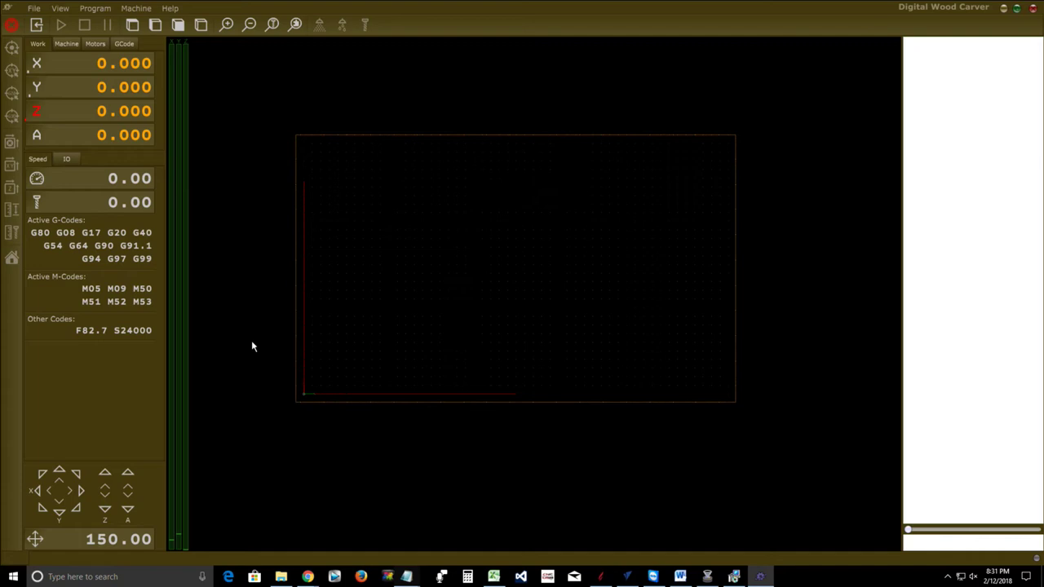
click(281, 577)
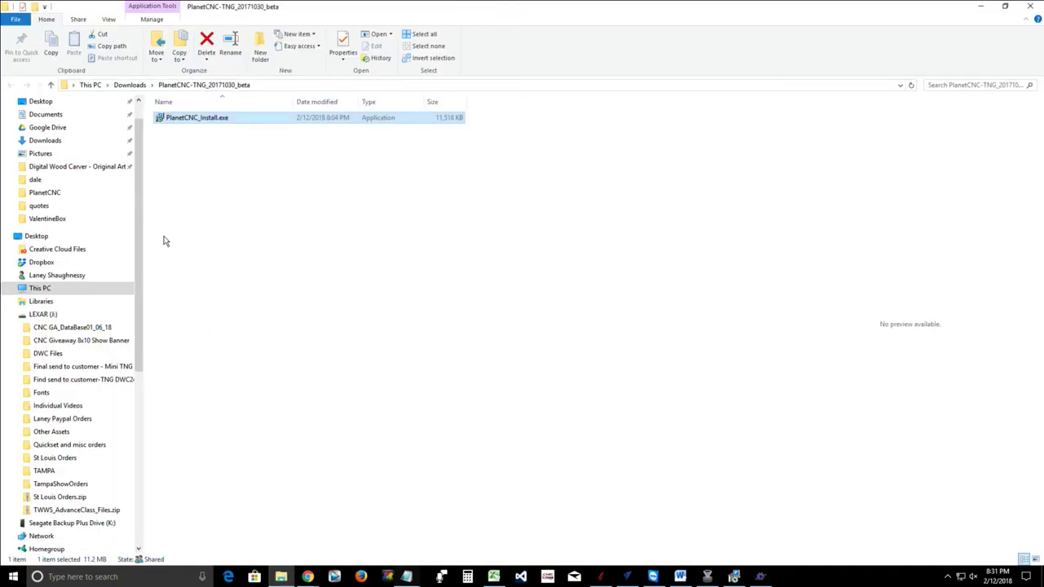
Select LEXAR (J:) in the navigation pane and open its Find send to customer-TNG DWC2440 folder
click(49, 314)
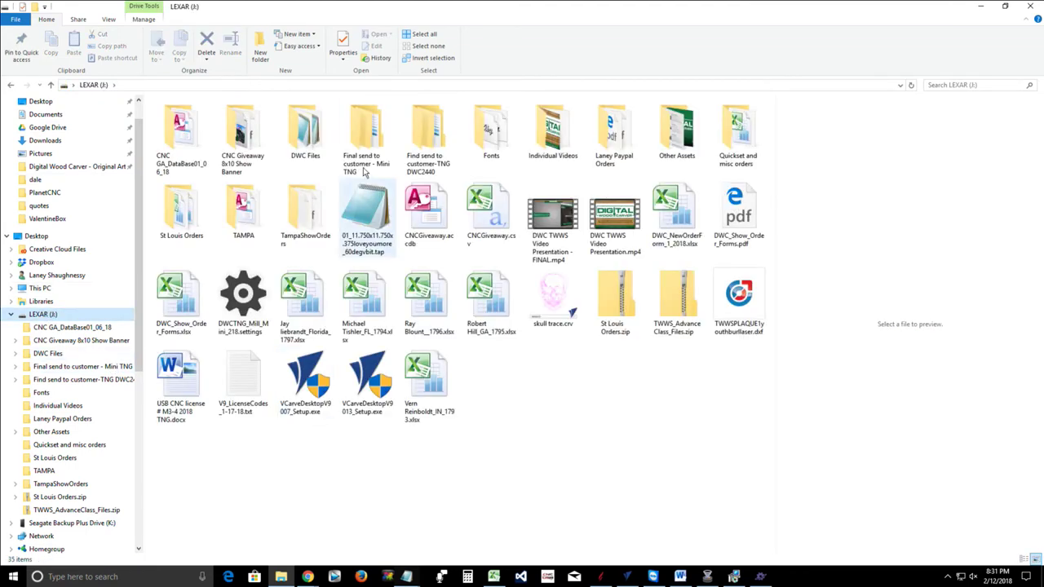
double_click(428, 137)
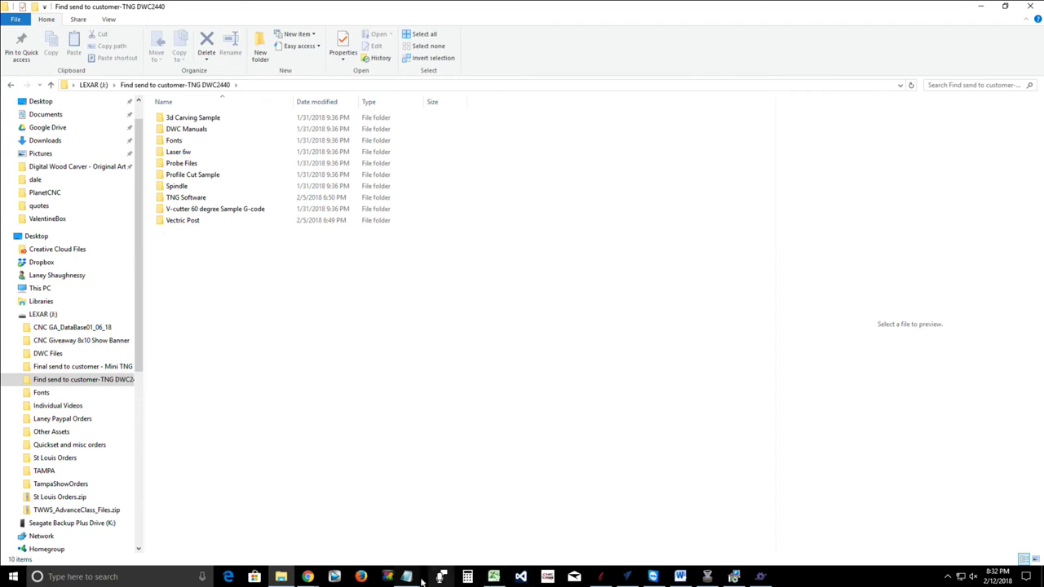
Start Save As for the key text and browse to LEXAR (J:)\Find send to customer-TNG DWC2440
mouse_move(407, 578)
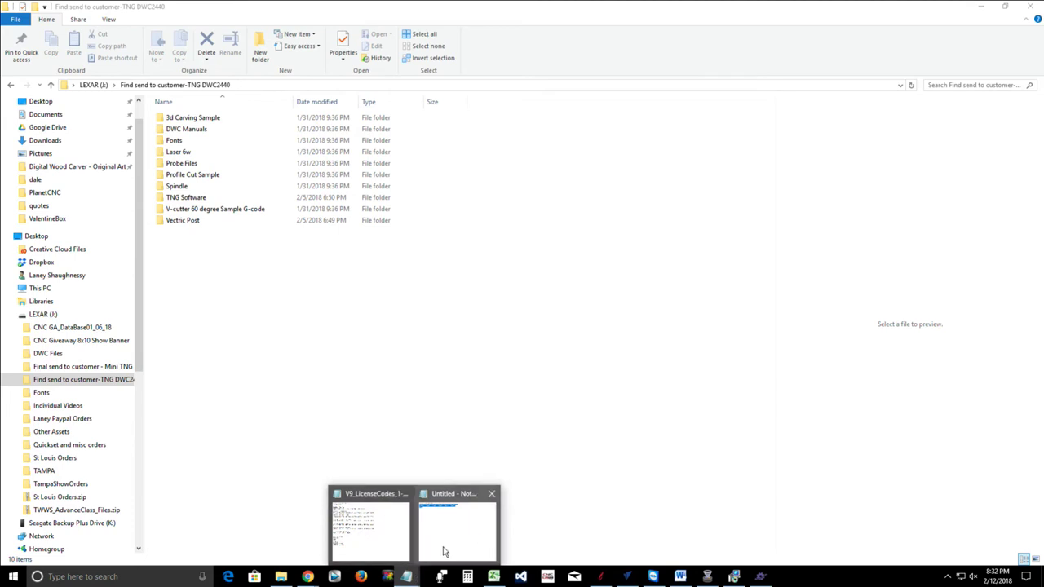
click(446, 554)
click(258, 125)
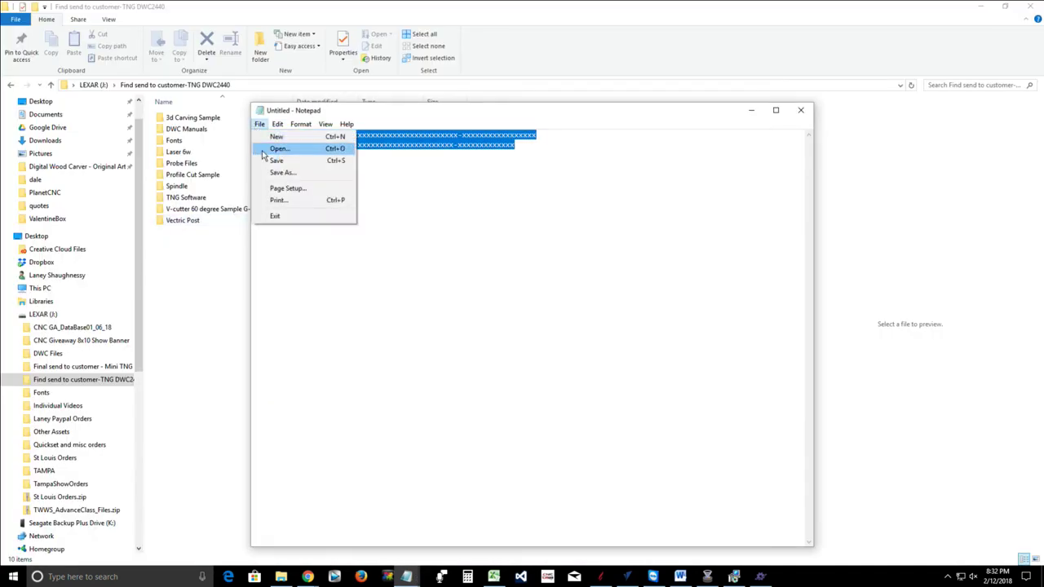
click(267, 171)
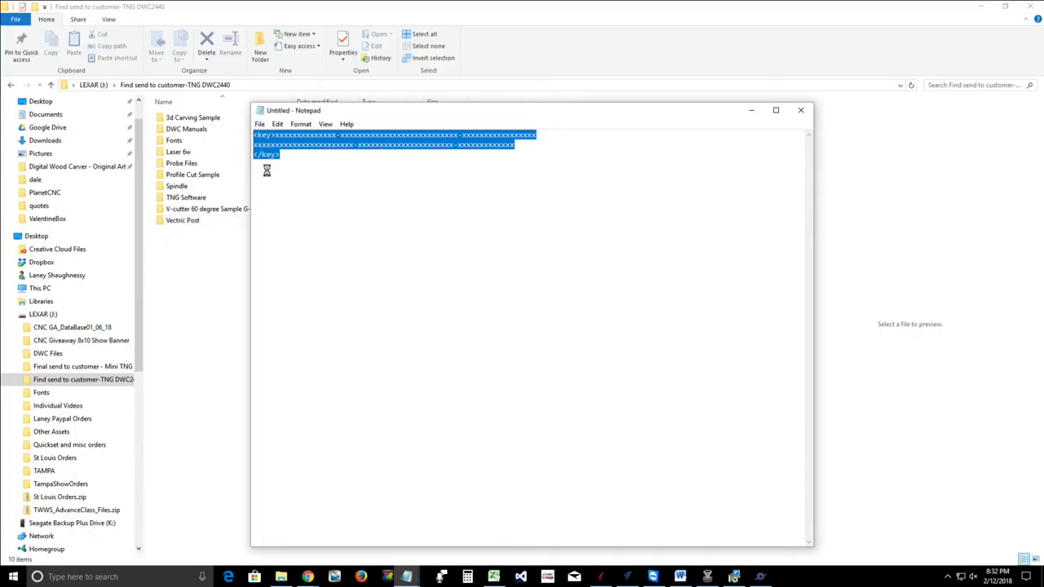
scroll(295, 319, down, 6)
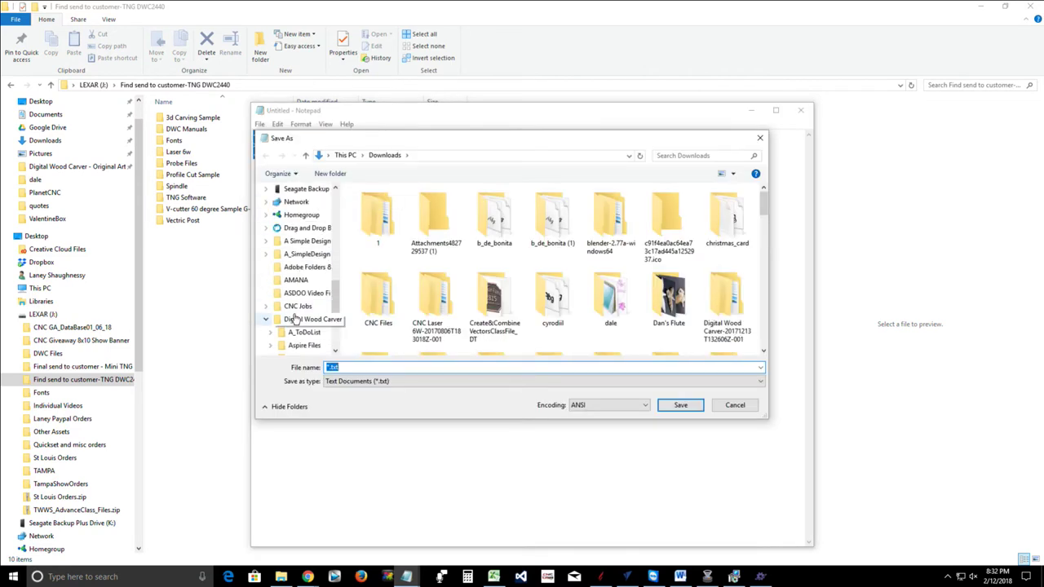
scroll(296, 320, down, 3)
scroll(295, 314, up, 6)
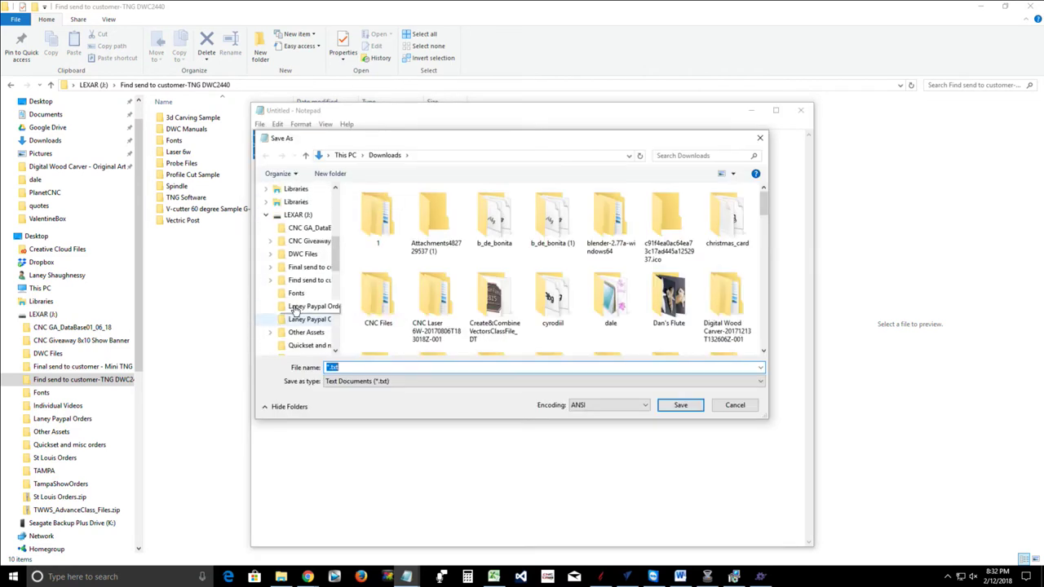
scroll(296, 311, up, 3)
click(298, 310)
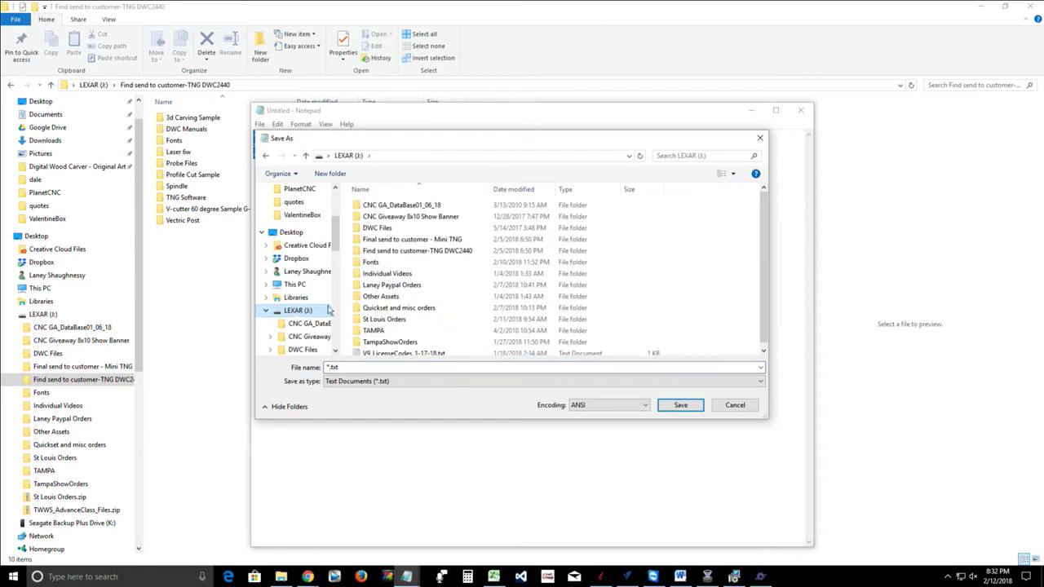
double_click(370, 253)
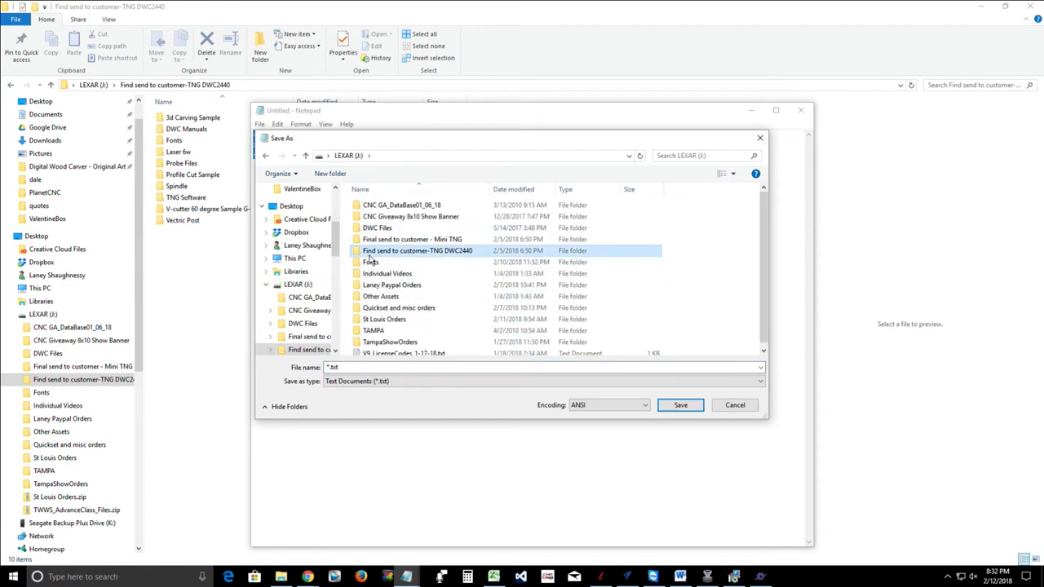
Save the key file as LIC#11 and close Notepad
click(336, 367)
double_click(336, 368)
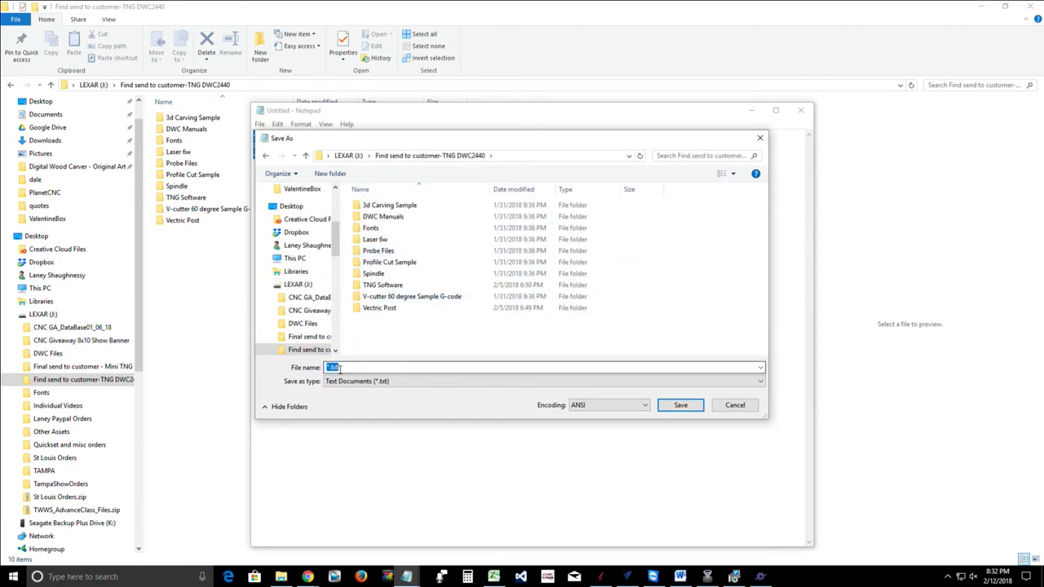
text(LIC)
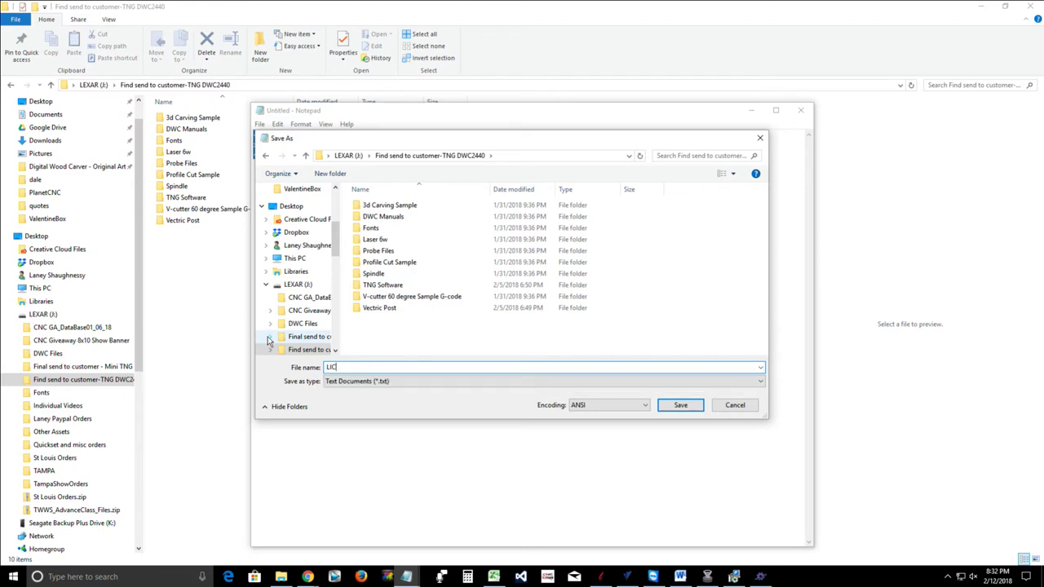
text(#11207)
click(664, 407)
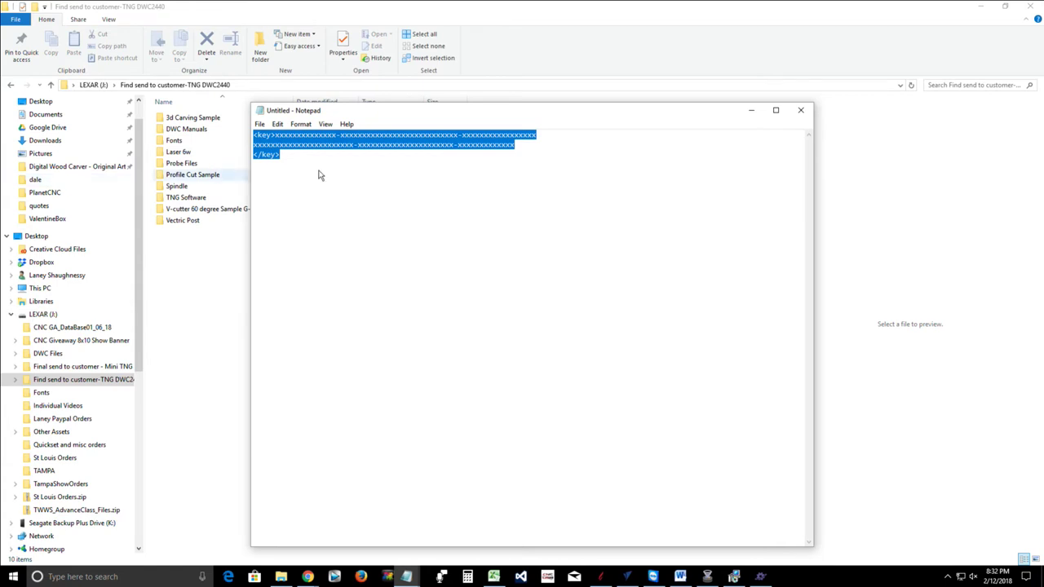
click(802, 115)
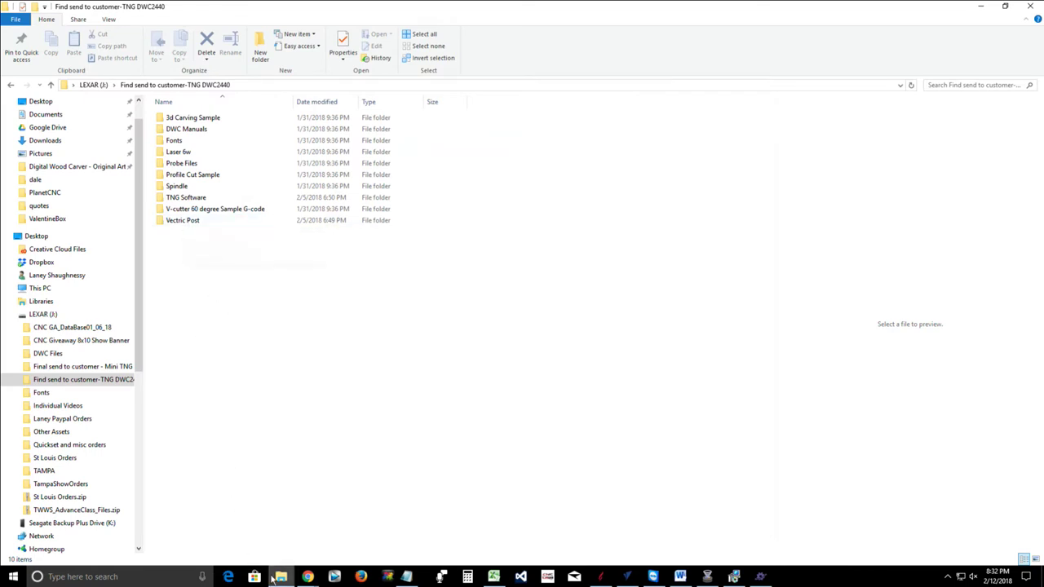
Back in File Explorer, open the Vectric Post folder inside the customer folder
click(143, 88)
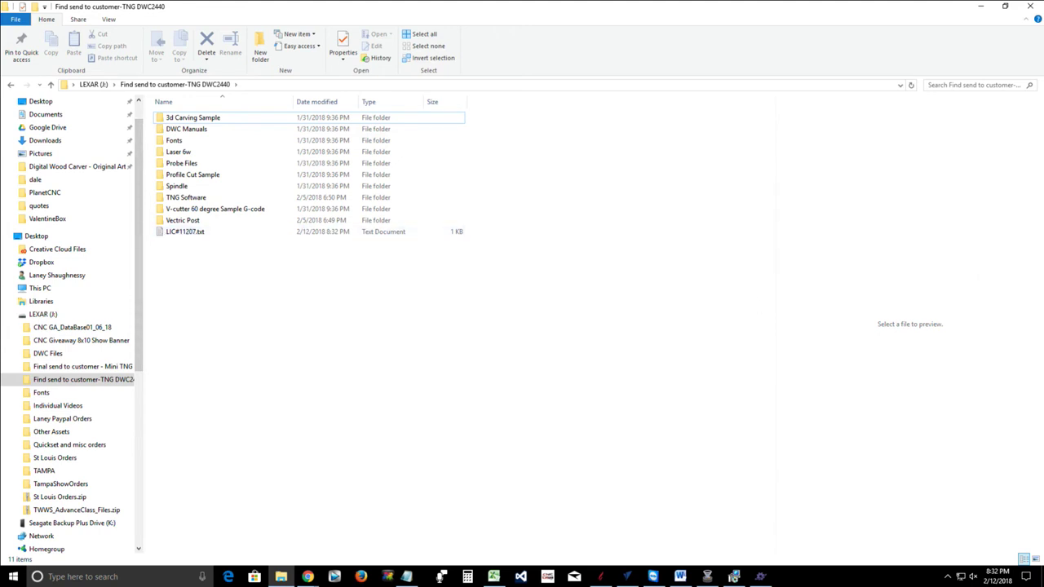
click(406, 577)
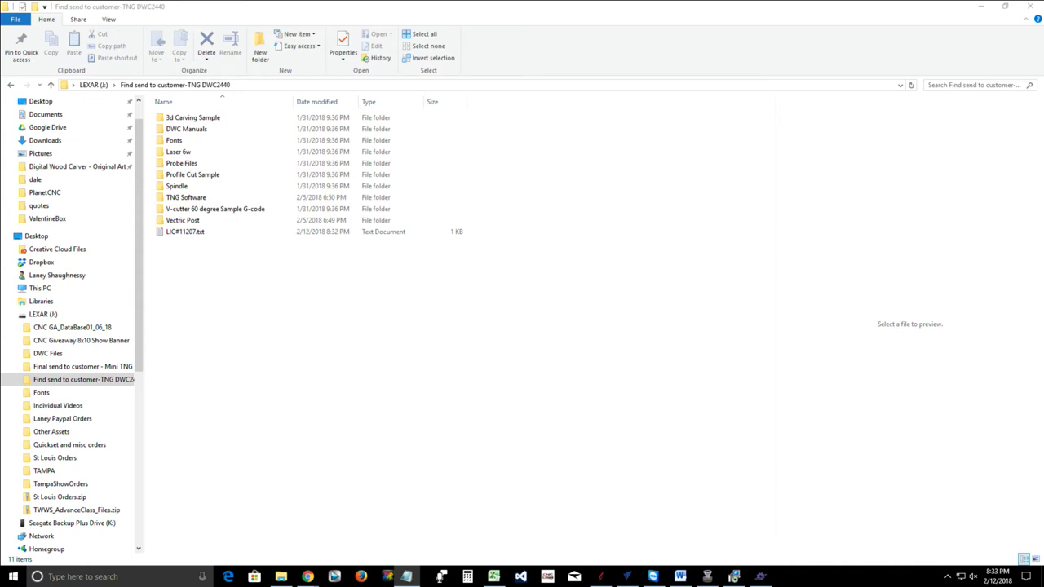
click(777, 421)
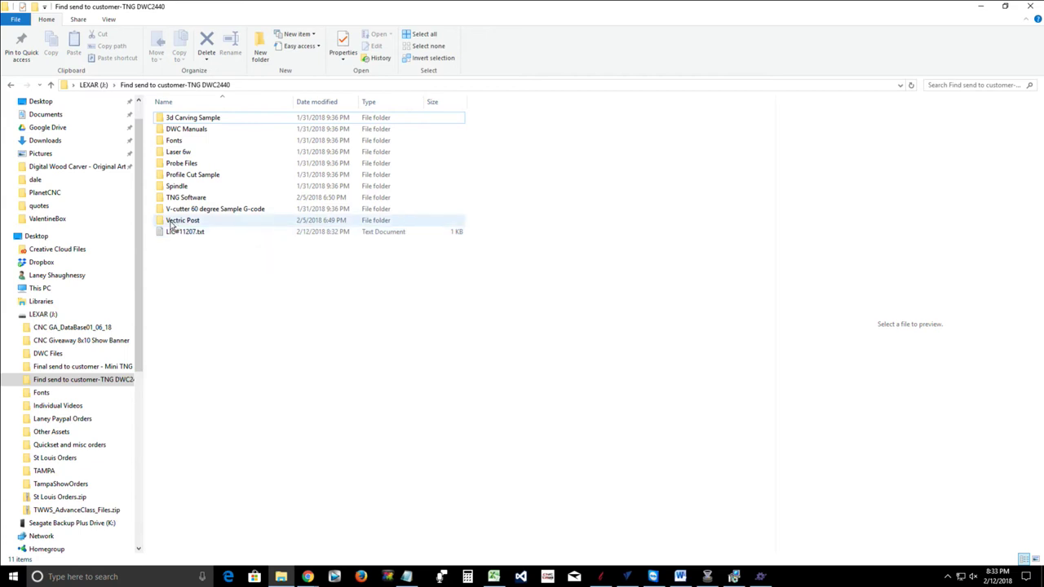
click(180, 223)
double_click(181, 222)
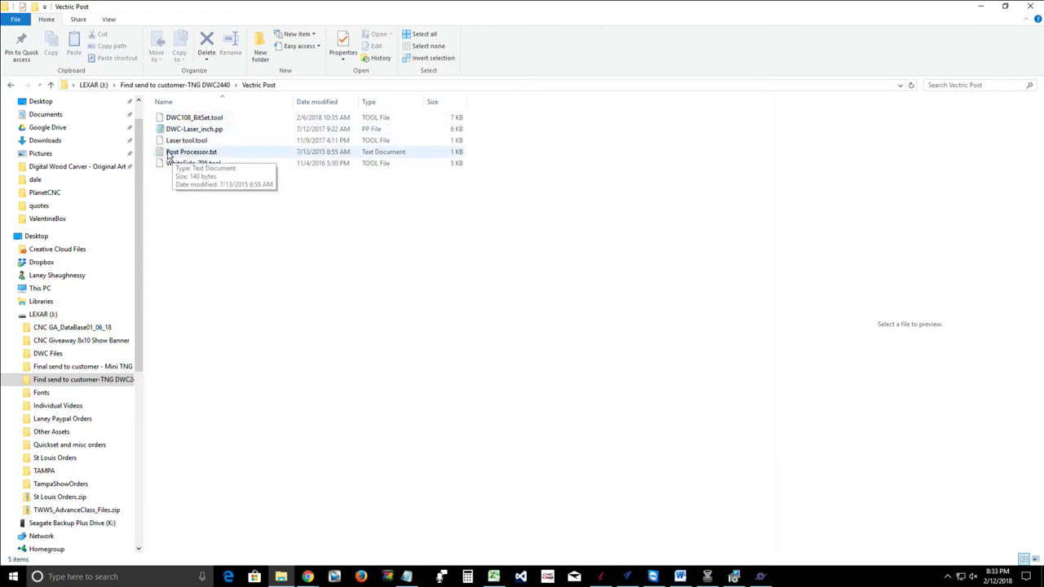
Open Post Processor.txt and add the line 'V9 - Users Can Also Use the Digital Wood Carver(Inch)(*.tap)'
double_click(180, 154)
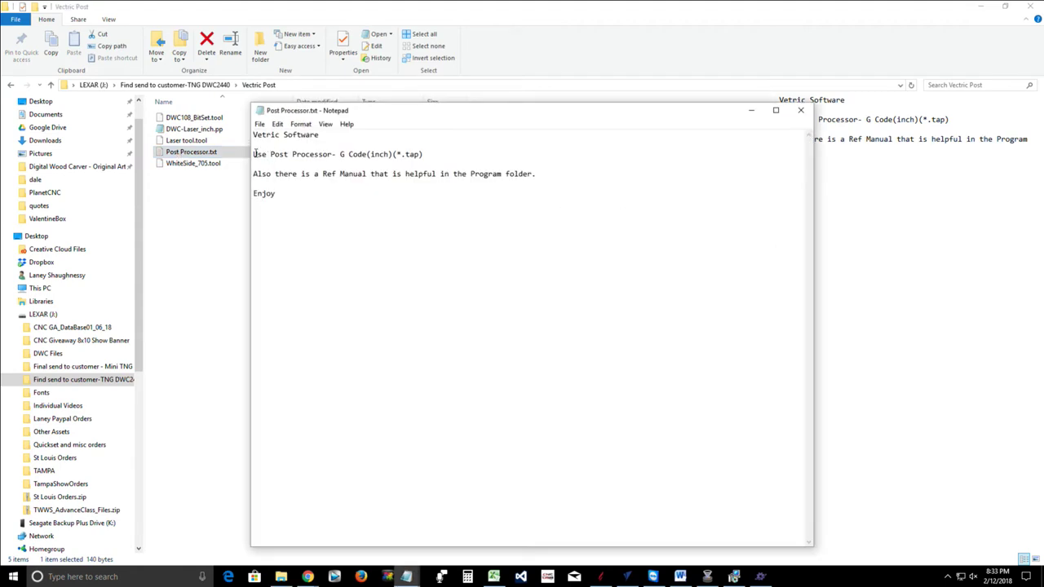
drag(254, 154, 548, 203)
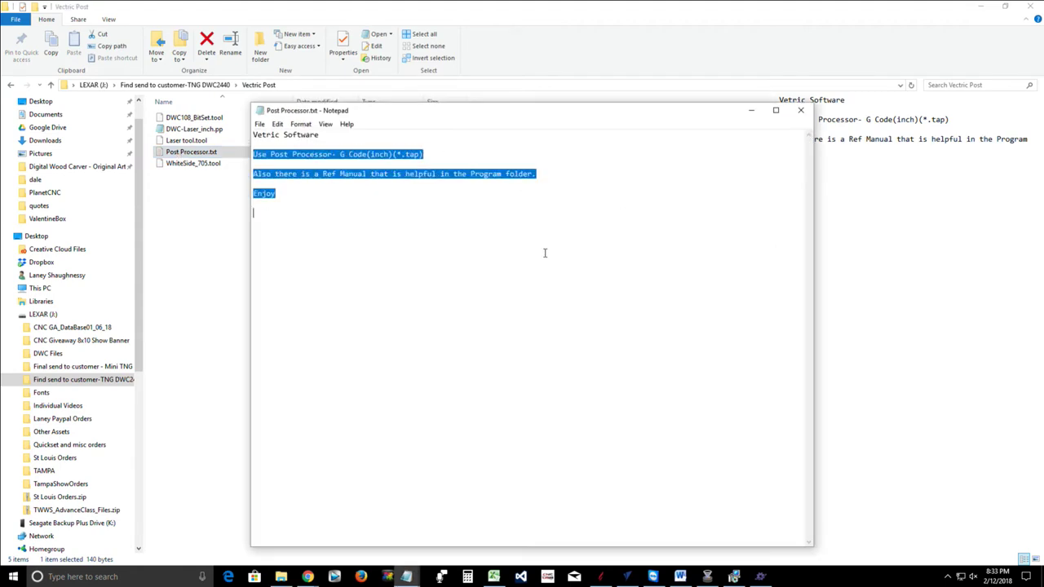
click(303, 202)
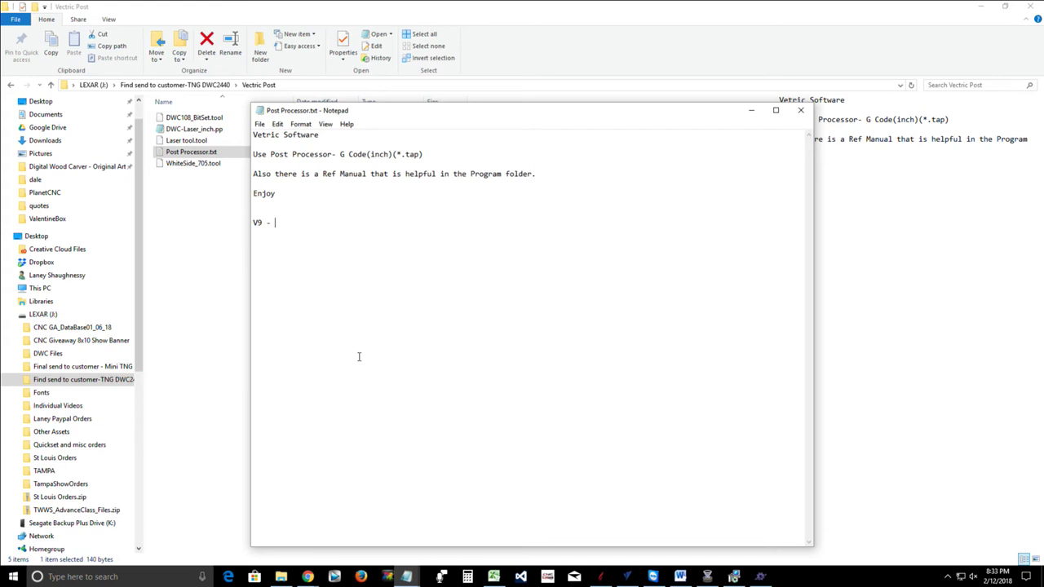
text(ser)
text(s Can)
text(Als)
text(o Us)
text(e the)
text( Direc)
key(BackSpace)
key(BackSpace)
key(BackSpace)
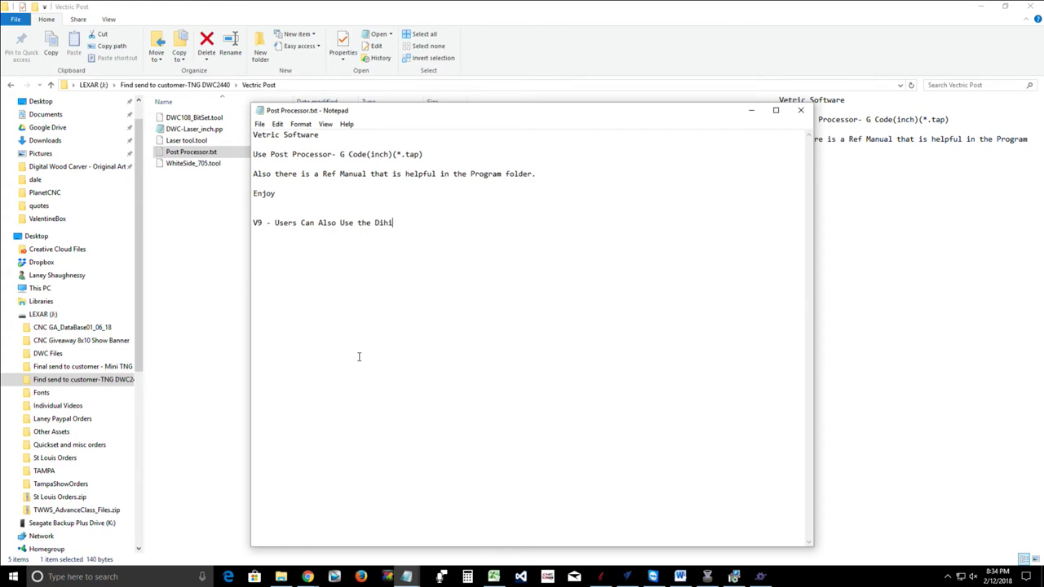
text(gital Wood Carver(Inch))
text((*.tap))
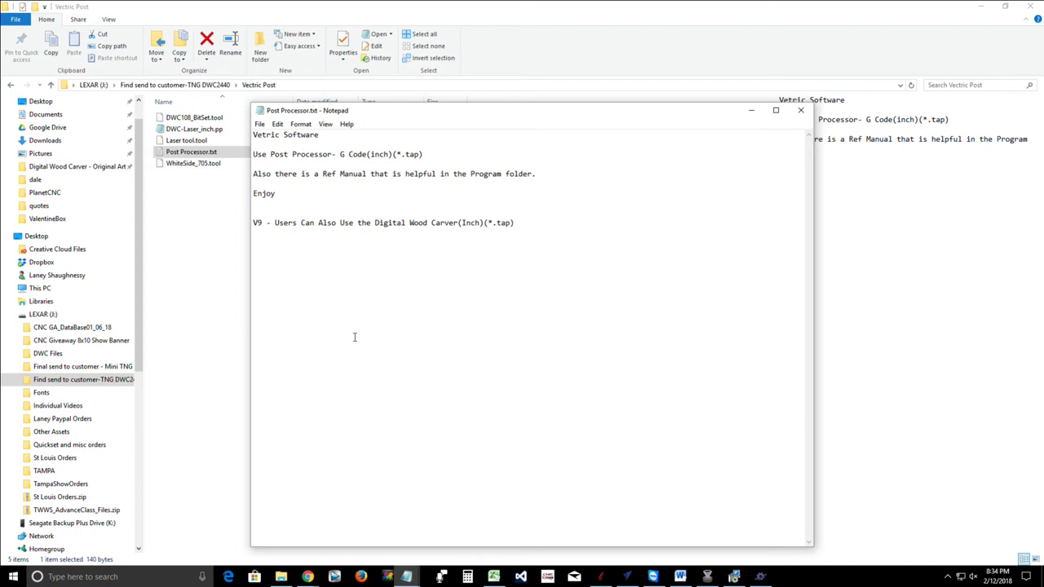
Highlight the G Code(inch)(*.tap) and Digital Wood Carver post names, then save and close the notes
drag(341, 153, 458, 166)
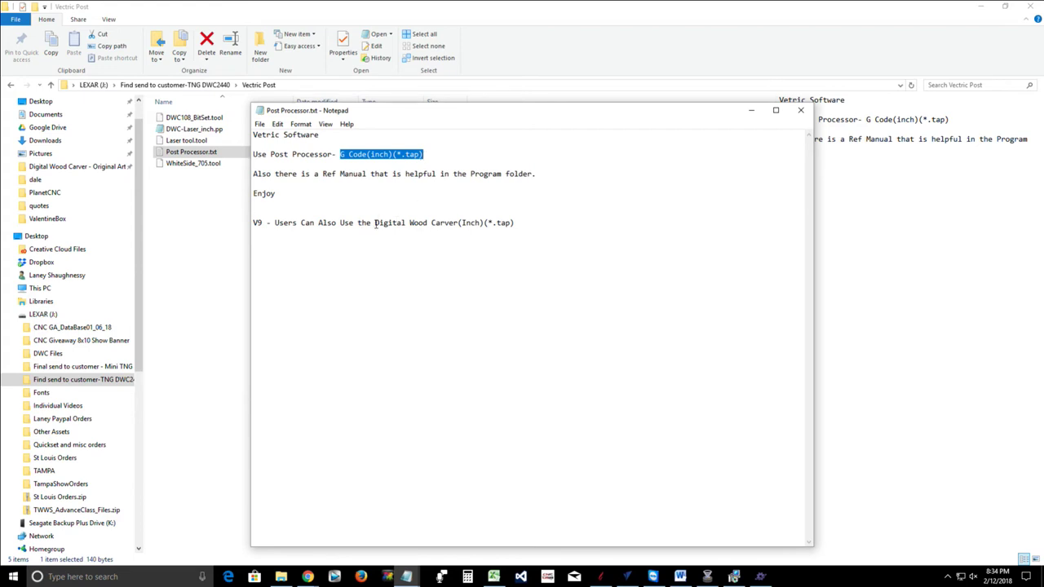
drag(384, 223, 516, 230)
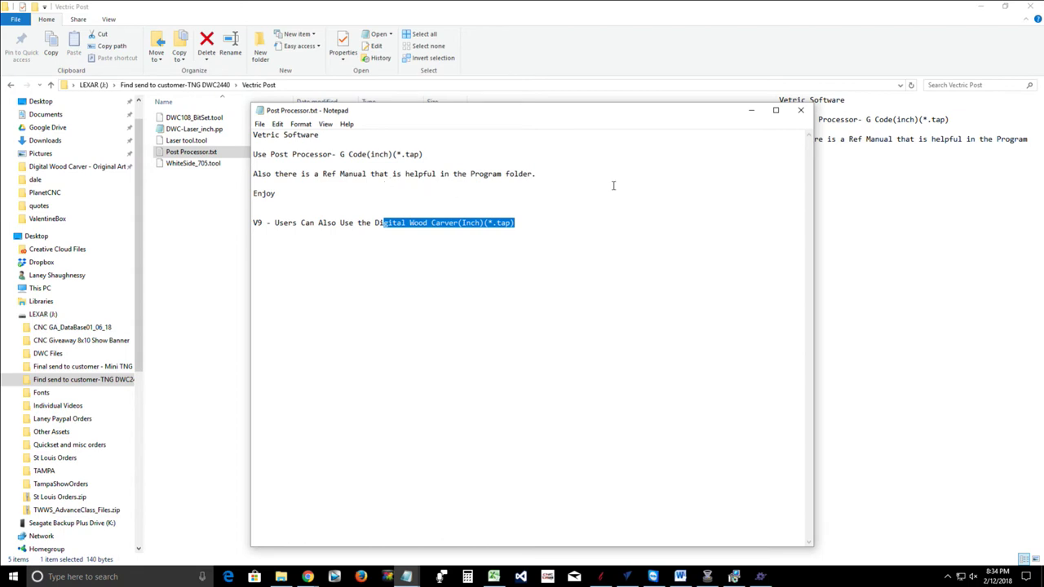
click(800, 110)
click(503, 304)
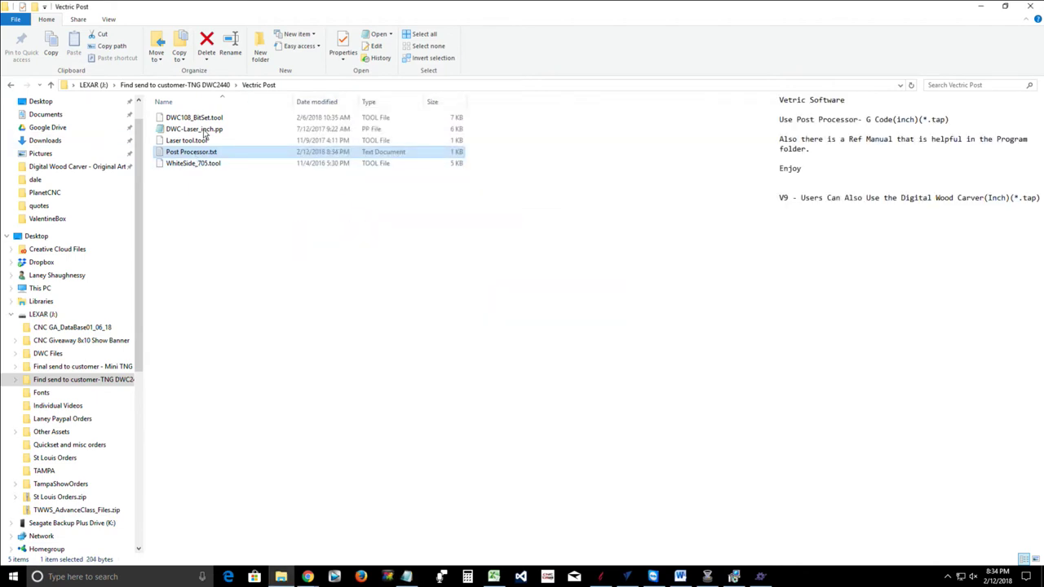
Go up to the parent customer folder and close the File Explorer window
click(50, 85)
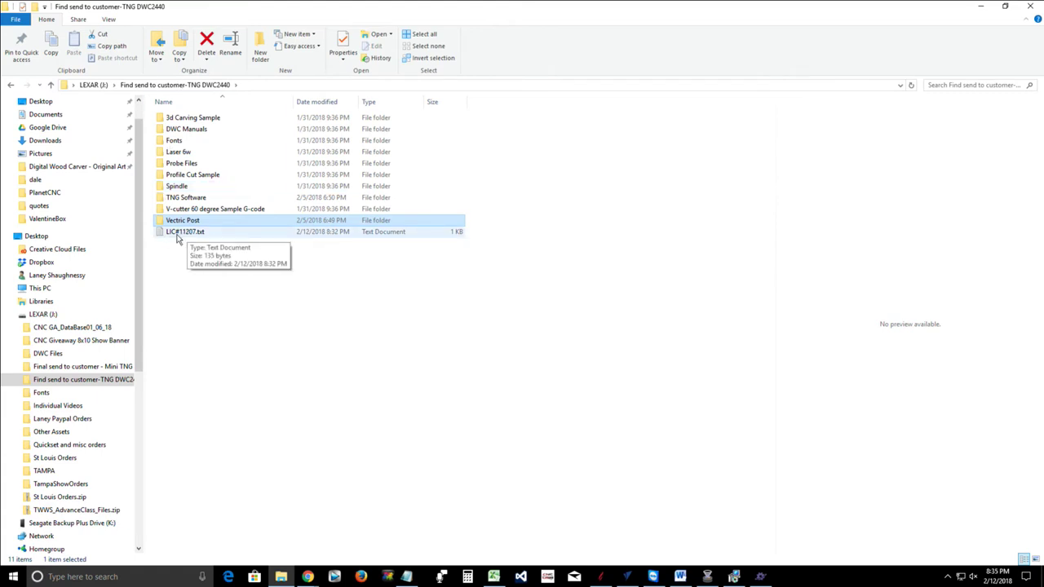
click(1030, 6)
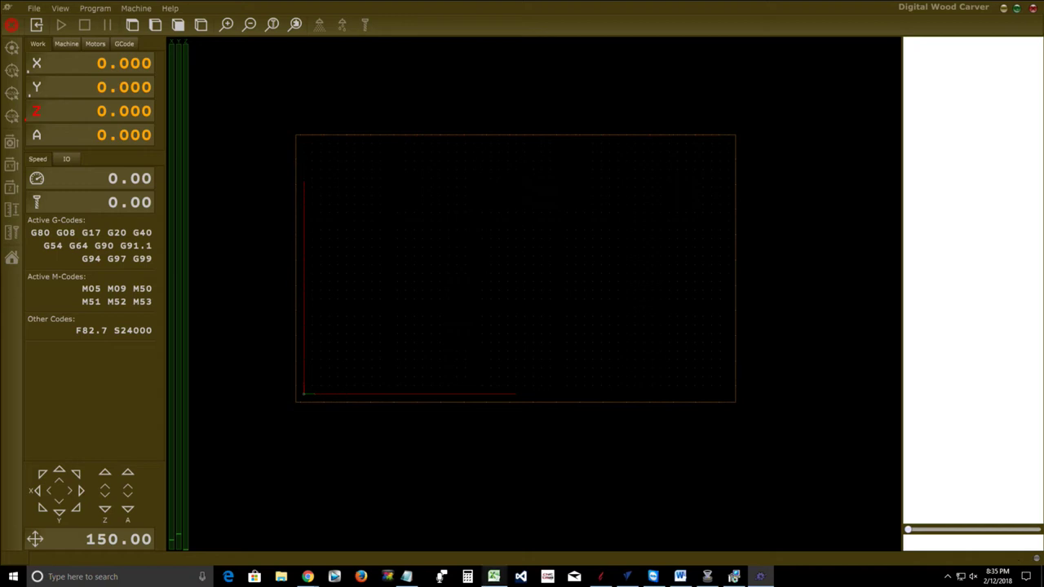
Open the PlanetCNC_TNG.pdf manual from the Digital Wood Carver Owners Group files in Chrome
mouse_move(303, 578)
click(191, 526)
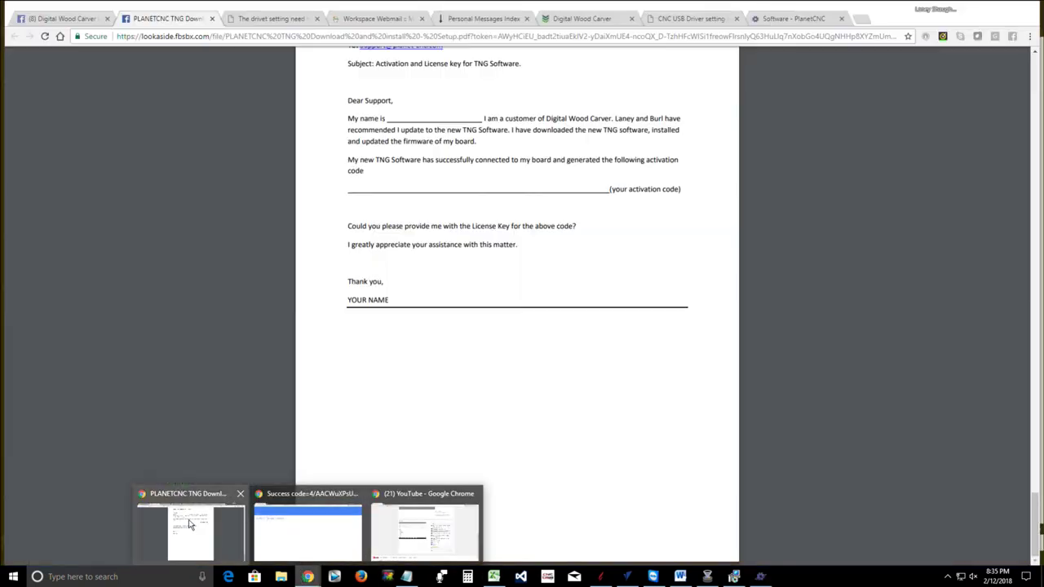
scroll(168, 242, up, 3)
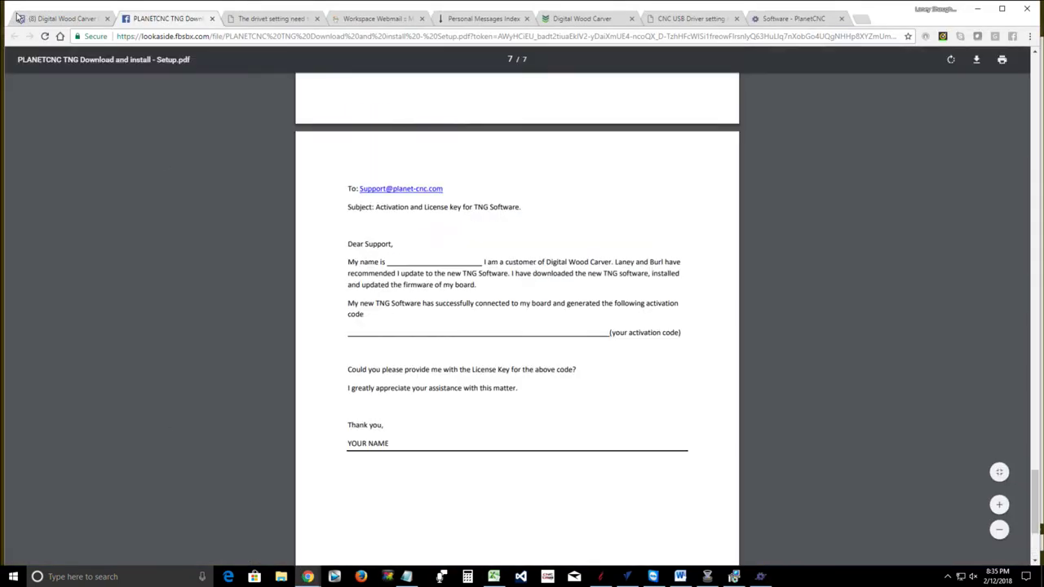
click(61, 19)
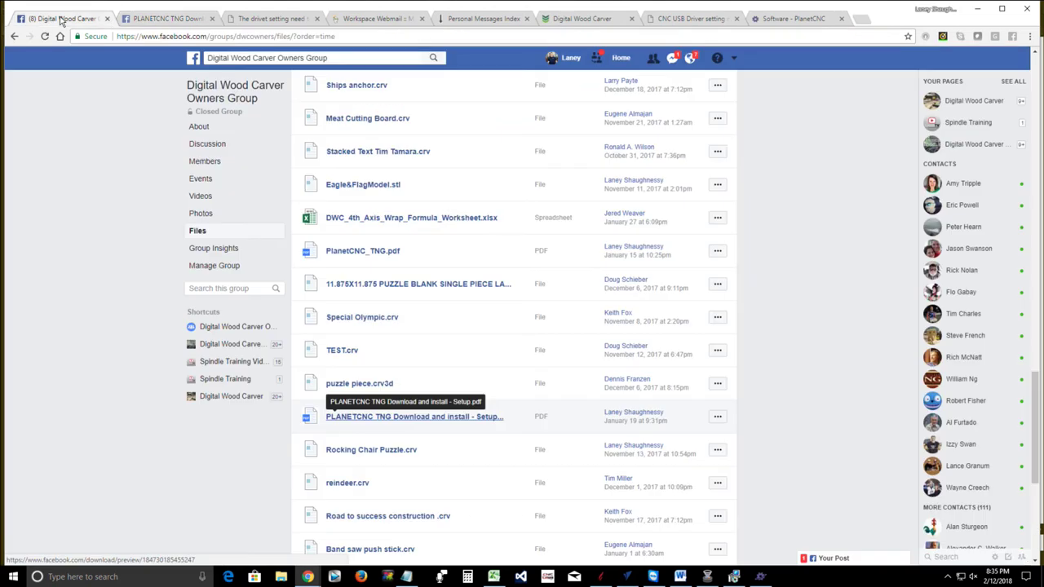
click(364, 255)
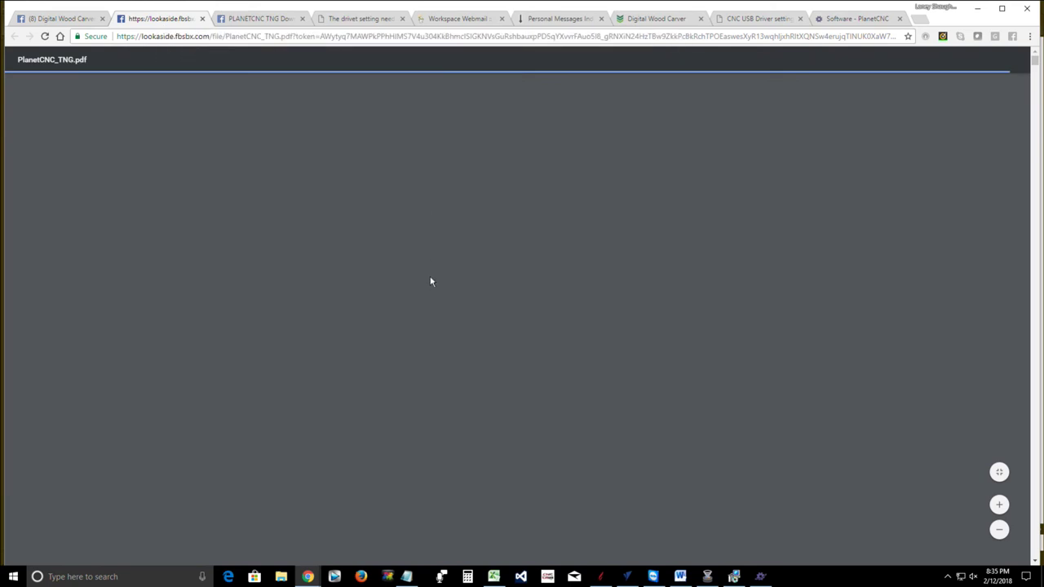
Scroll through the manual's installation pages down to the Linux install page
scroll(531, 326, down, 3)
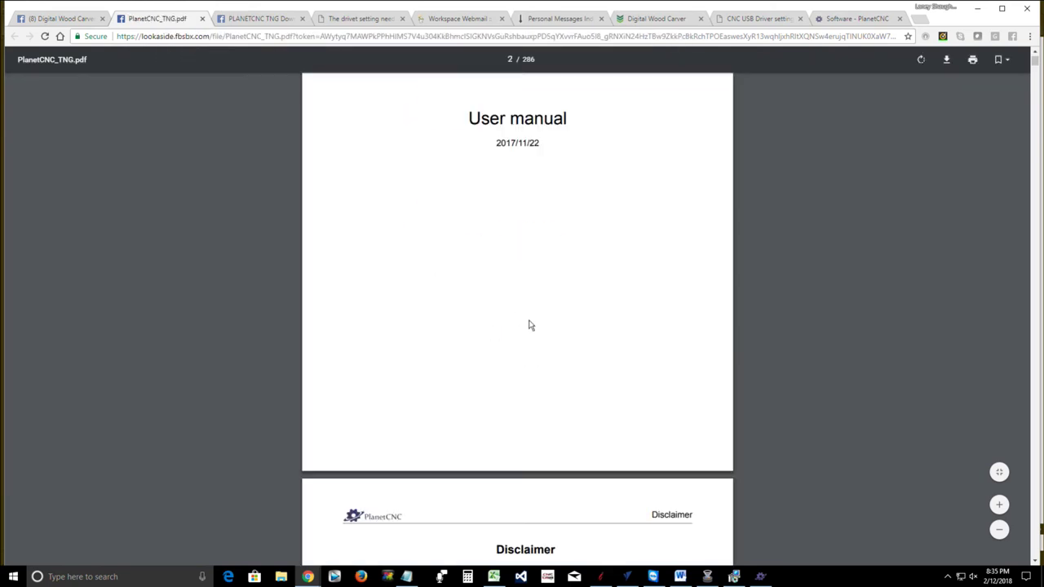
scroll(530, 325, down, 10)
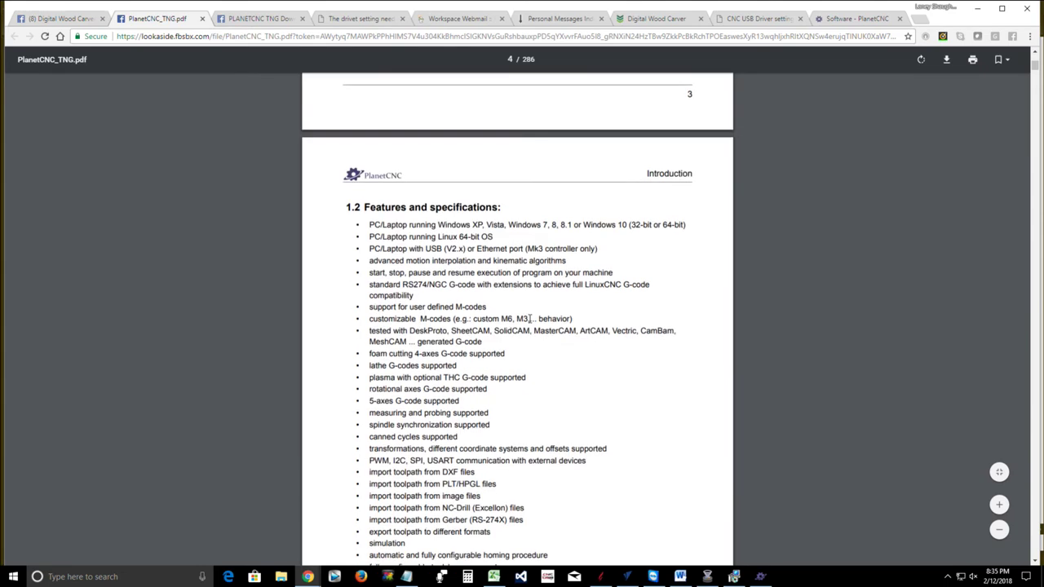
scroll(530, 319, down, 10)
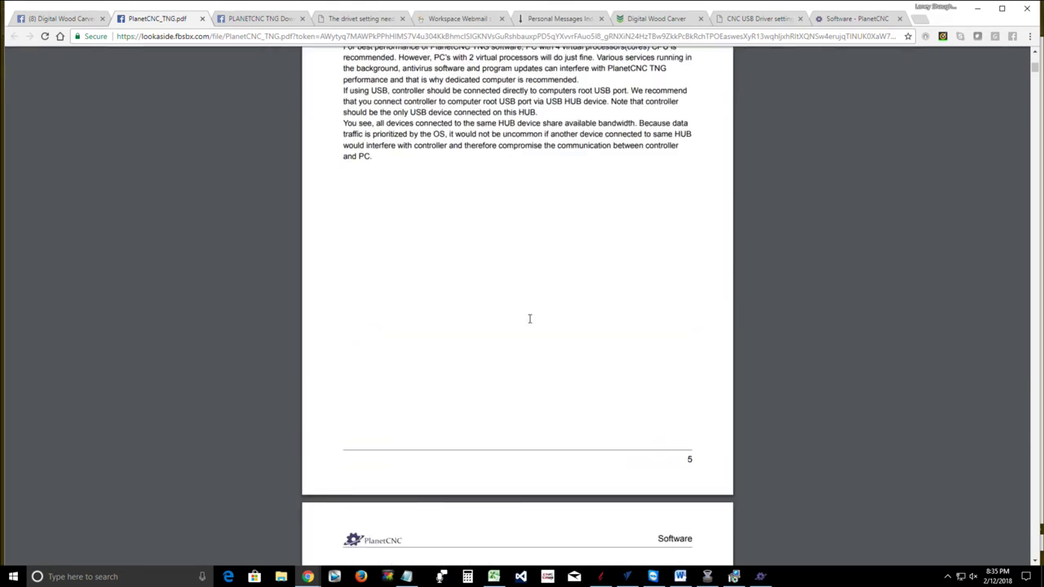
scroll(529, 319, down, 10)
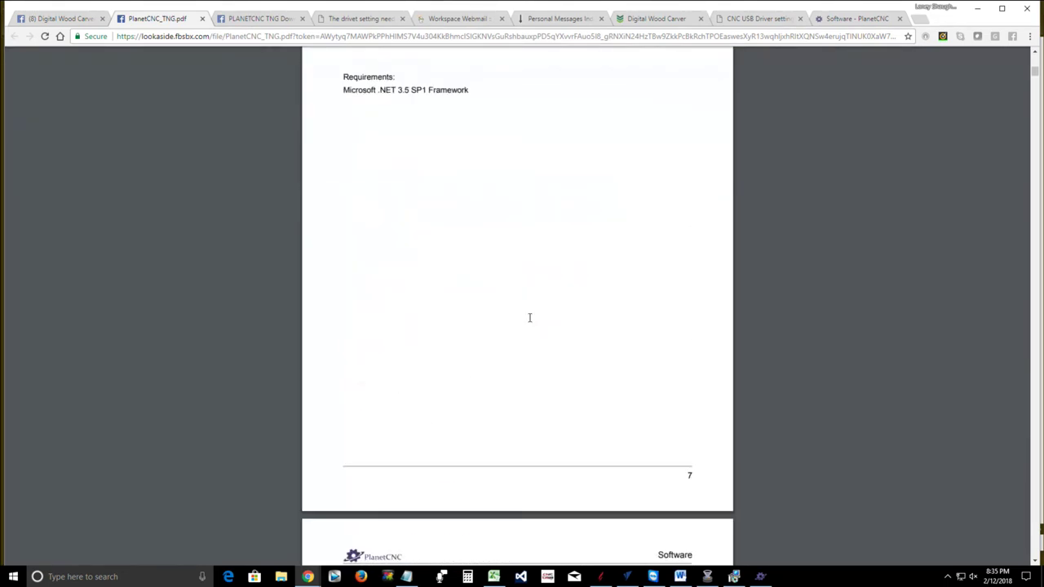
scroll(530, 319, down, 7)
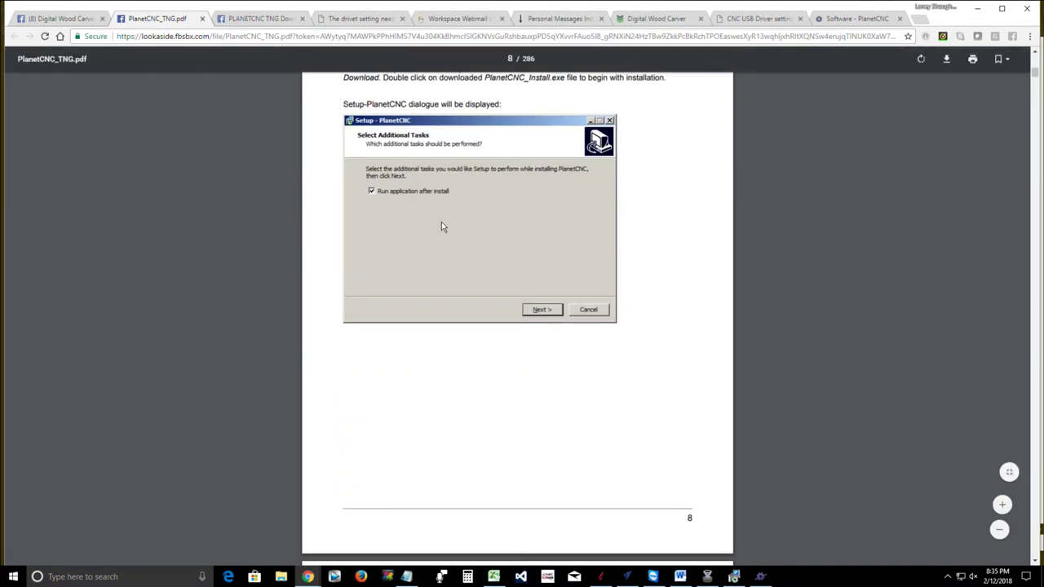
scroll(448, 243, down, 7)
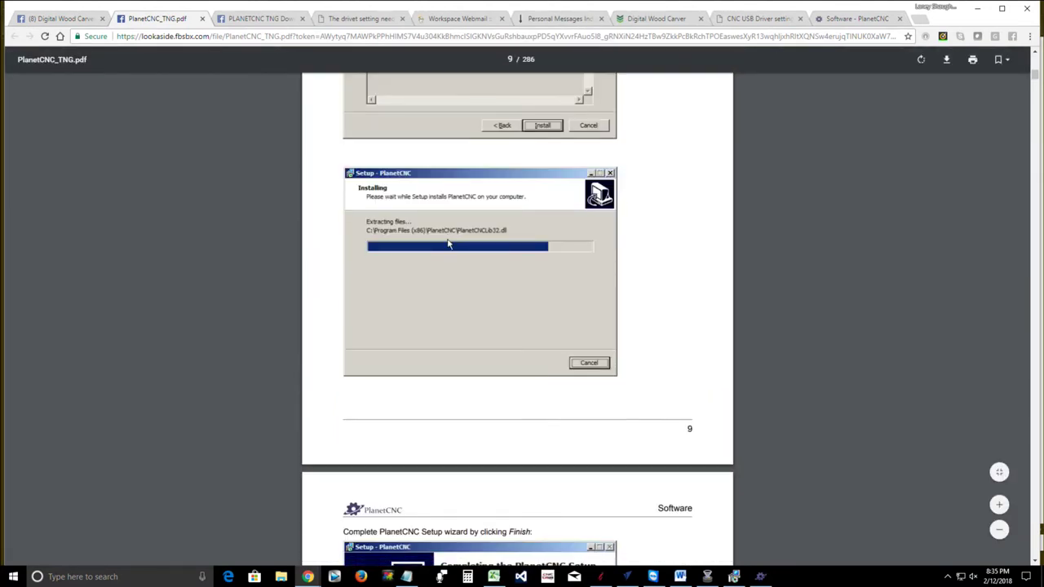
scroll(448, 243, down, 9)
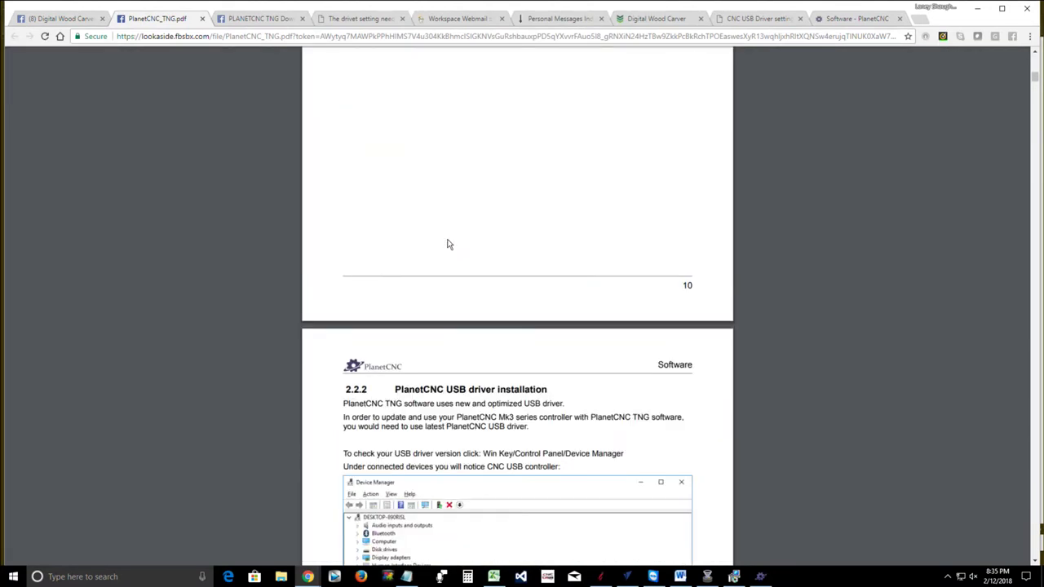
scroll(448, 243, down, 5)
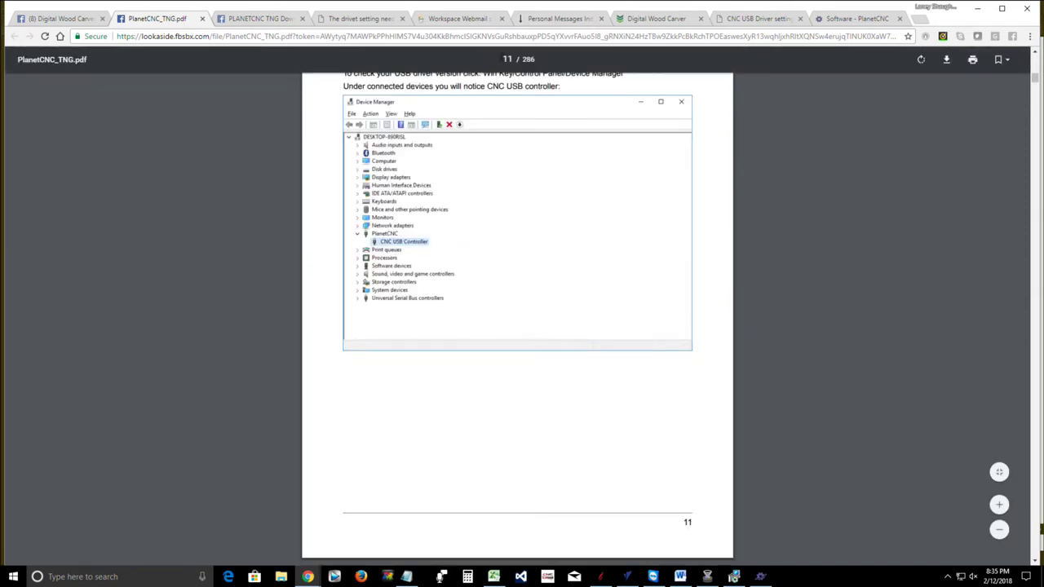
scroll(509, 386, down, 5)
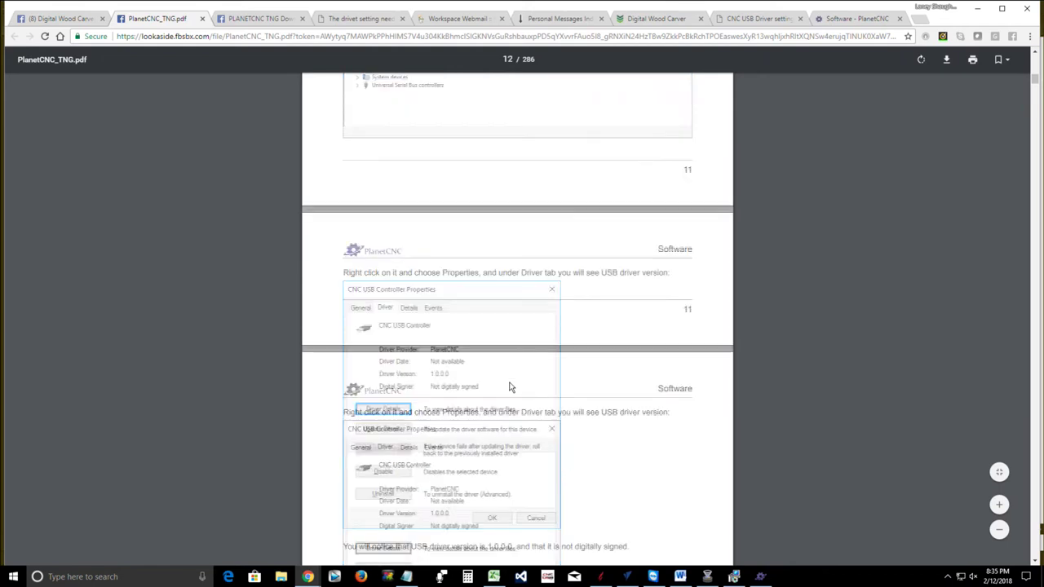
scroll(510, 387, down, 2)
scroll(510, 387, down, 15)
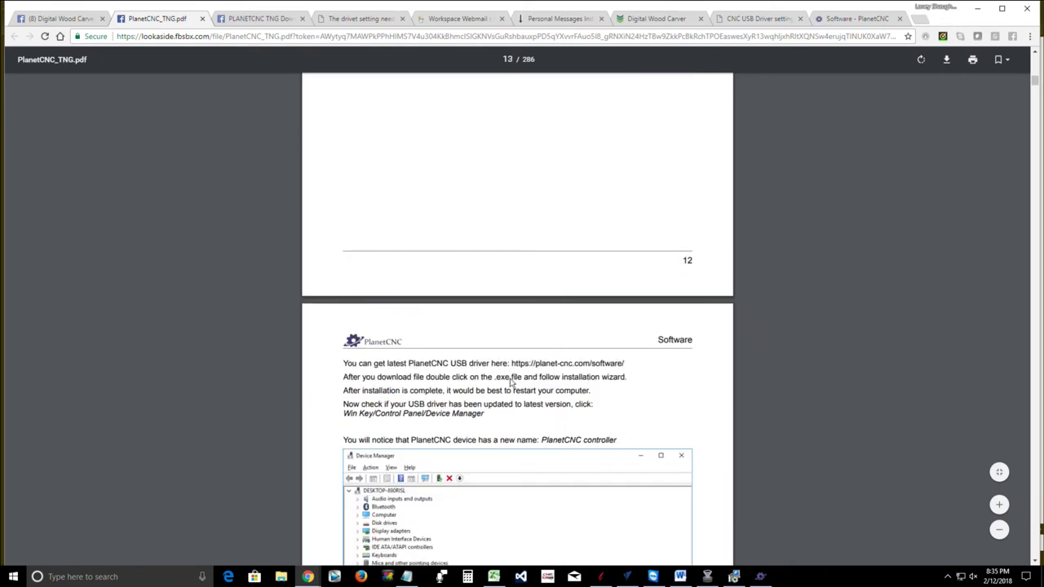
scroll(511, 384, down, 20)
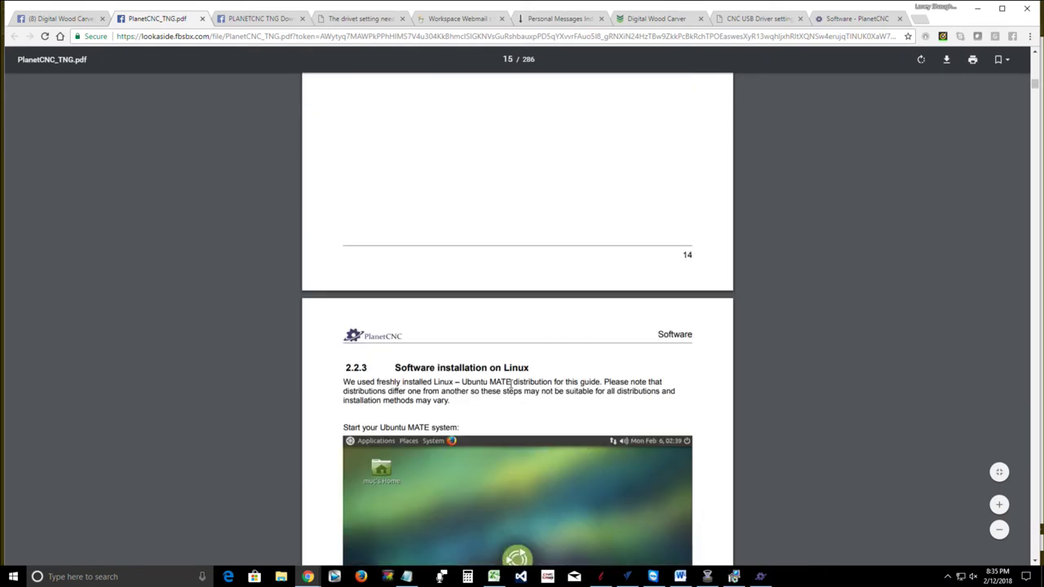
scroll(511, 382, down, 15)
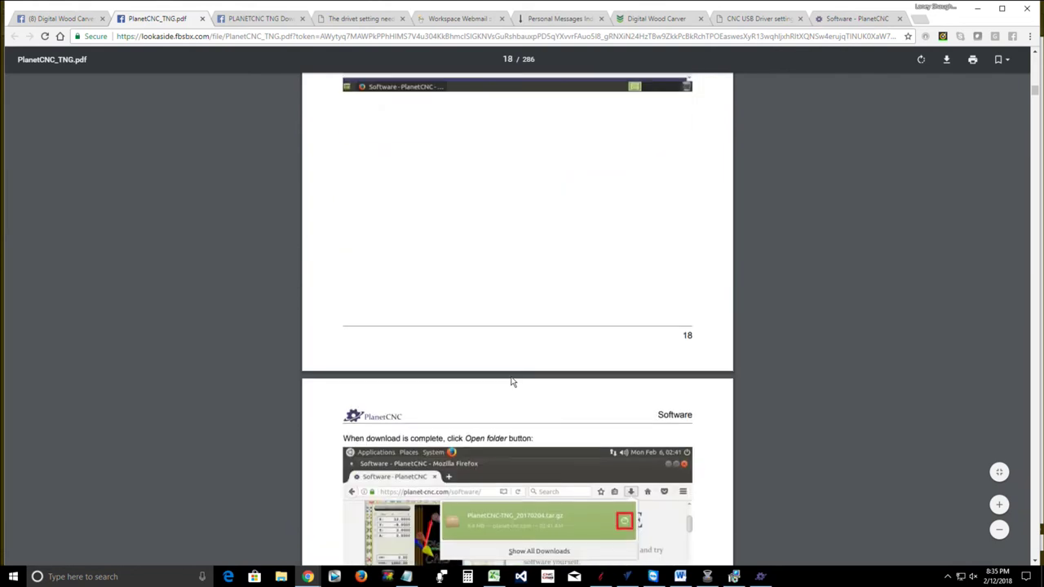
scroll(512, 382, down, 15)
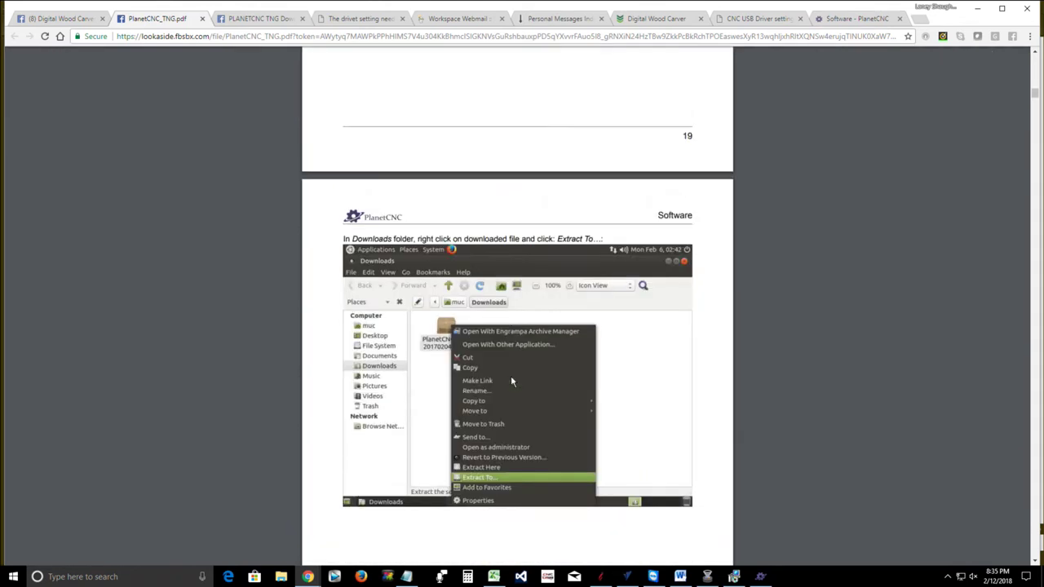
scroll(512, 382, down, 4)
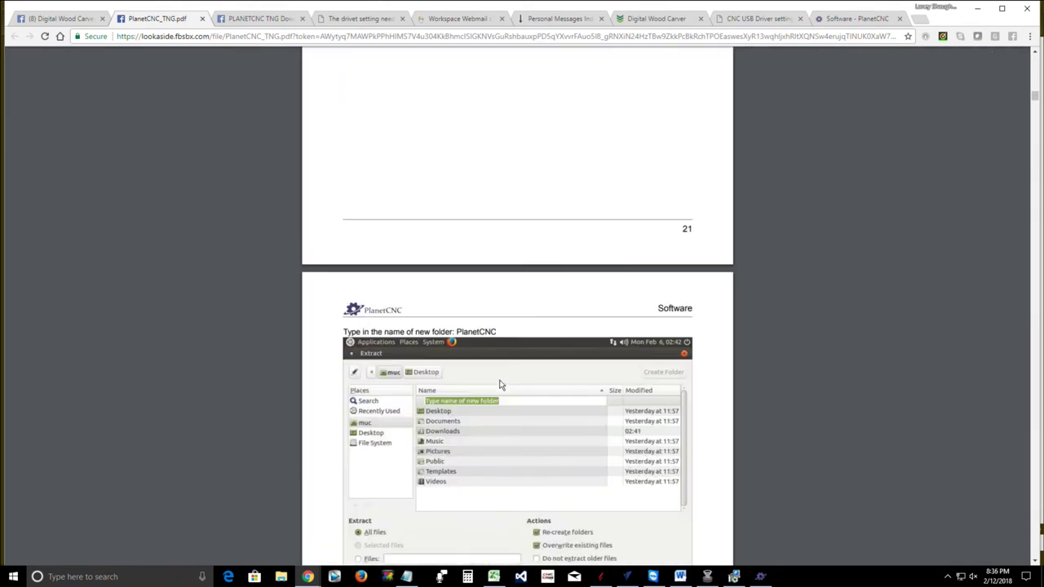
scroll(258, 395, down, 9)
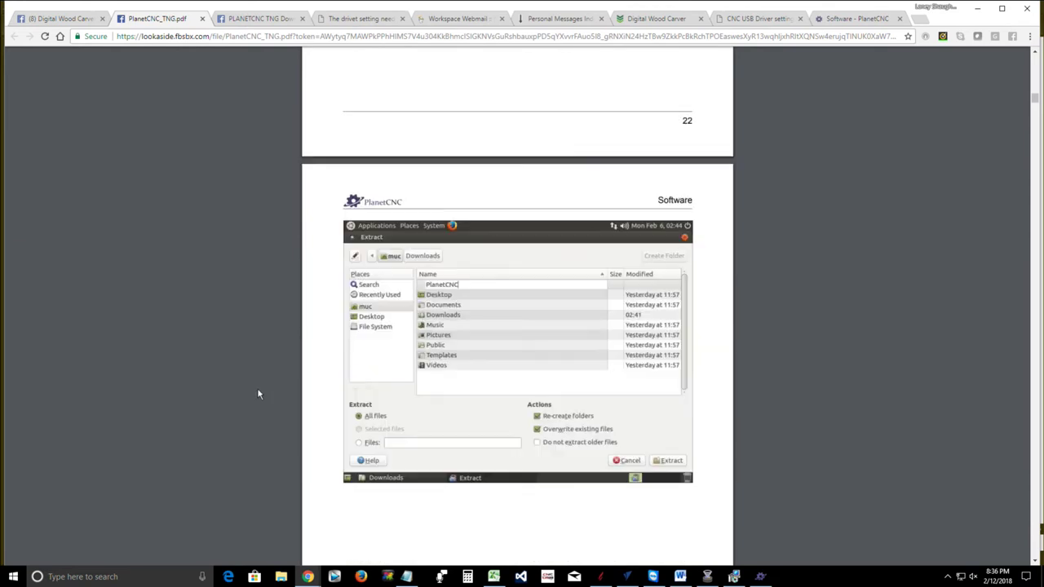
scroll(257, 394, down, 16)
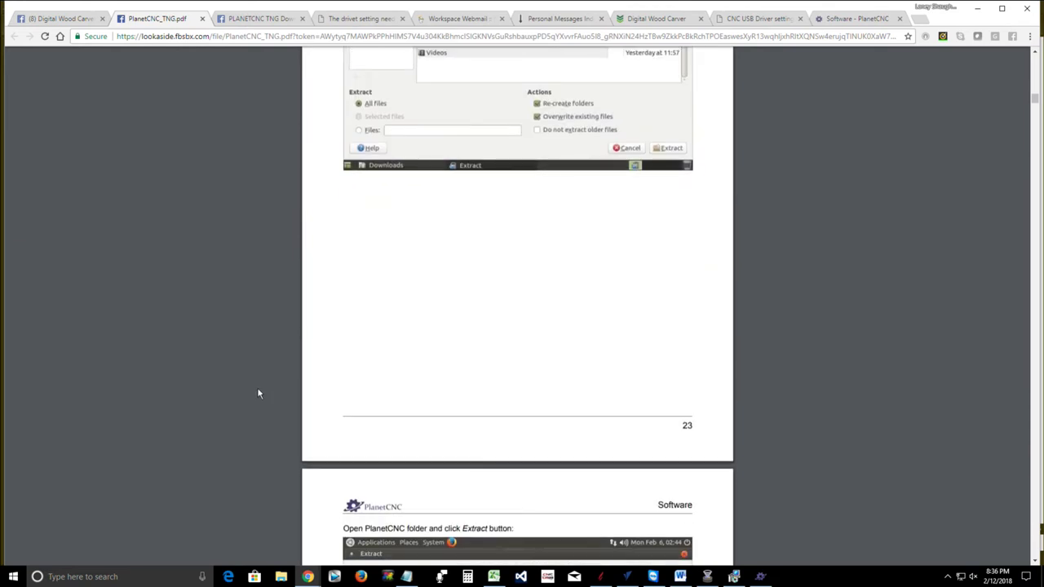
scroll(257, 393, down, 10)
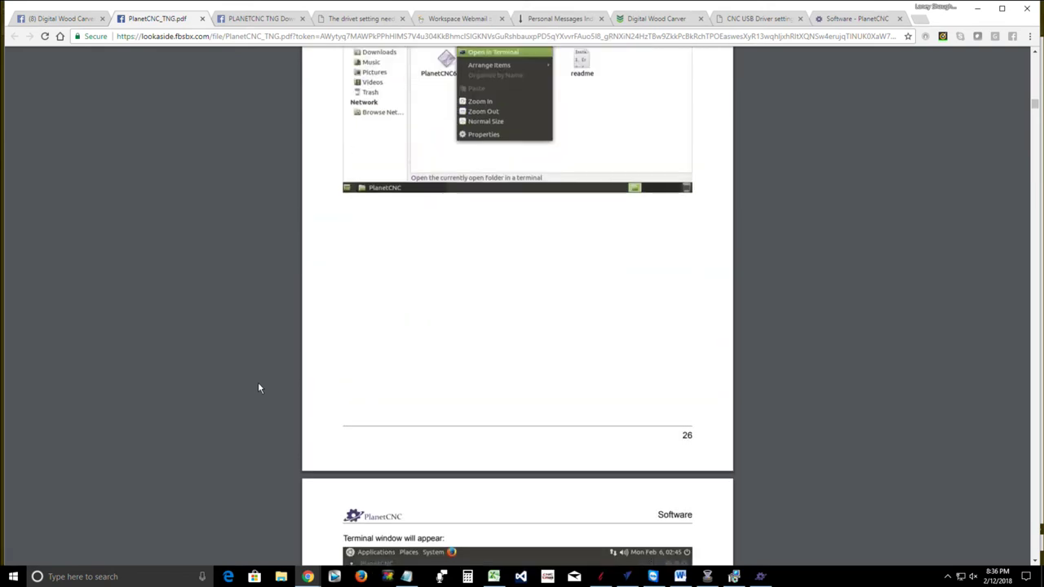
scroll(258, 388, down, 5)
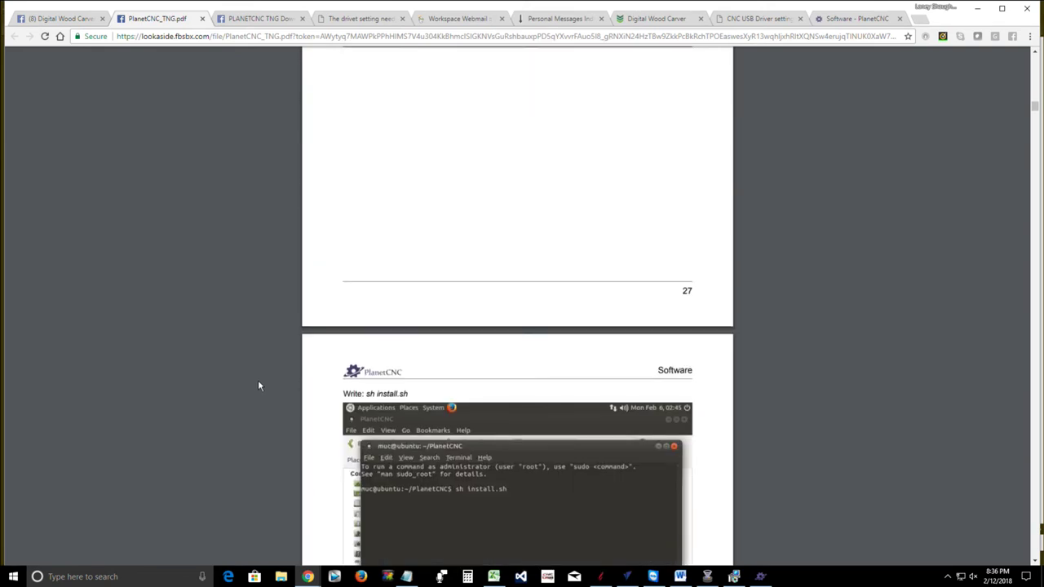
scroll(258, 385, down, 12)
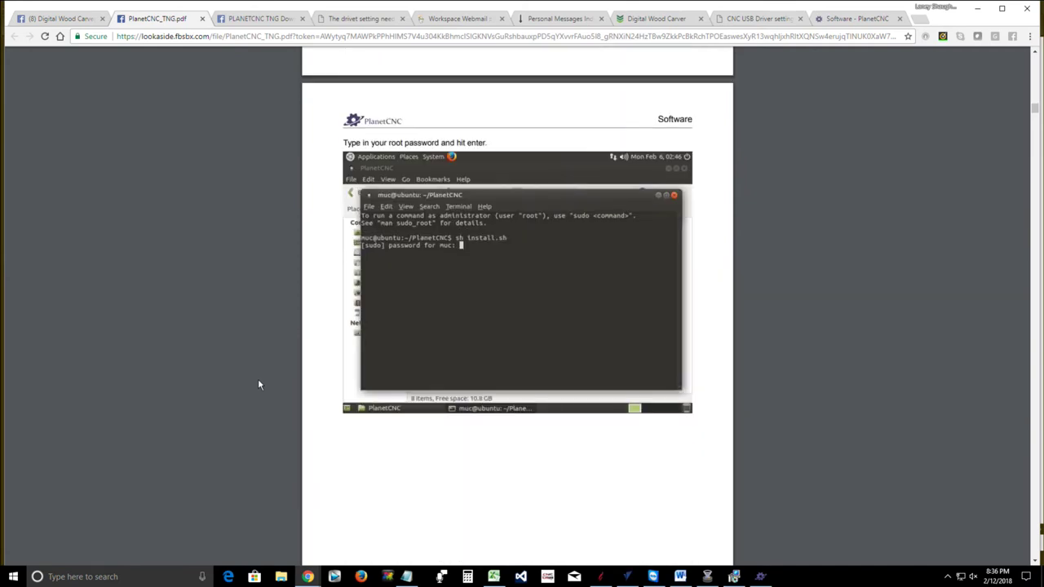
scroll(258, 385, down, 6)
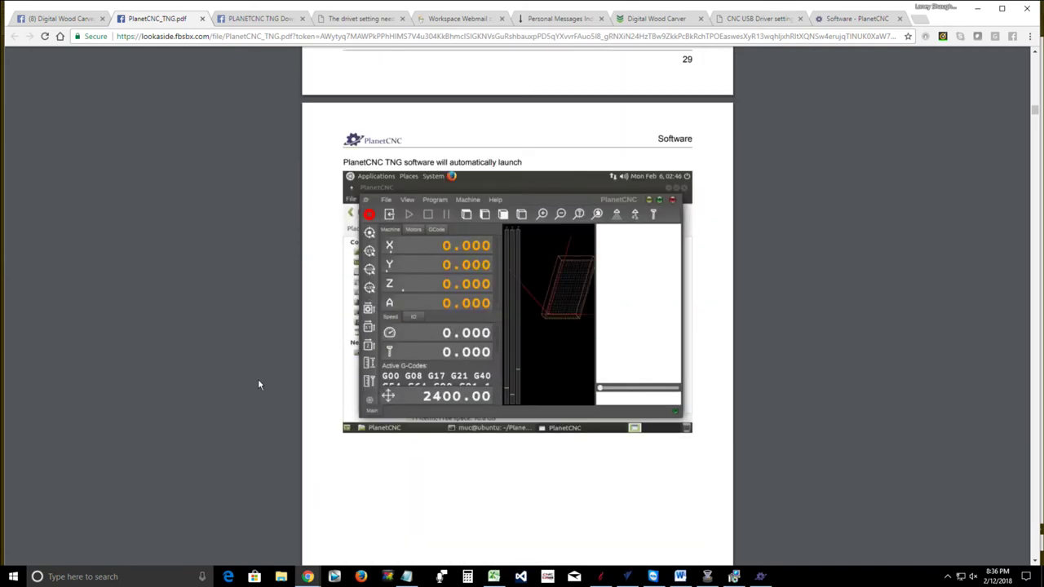
Scroll the manual from section 2.3.1 Position/Status Panel to section 2.3.7 Indication Light
scroll(286, 367, up, 6)
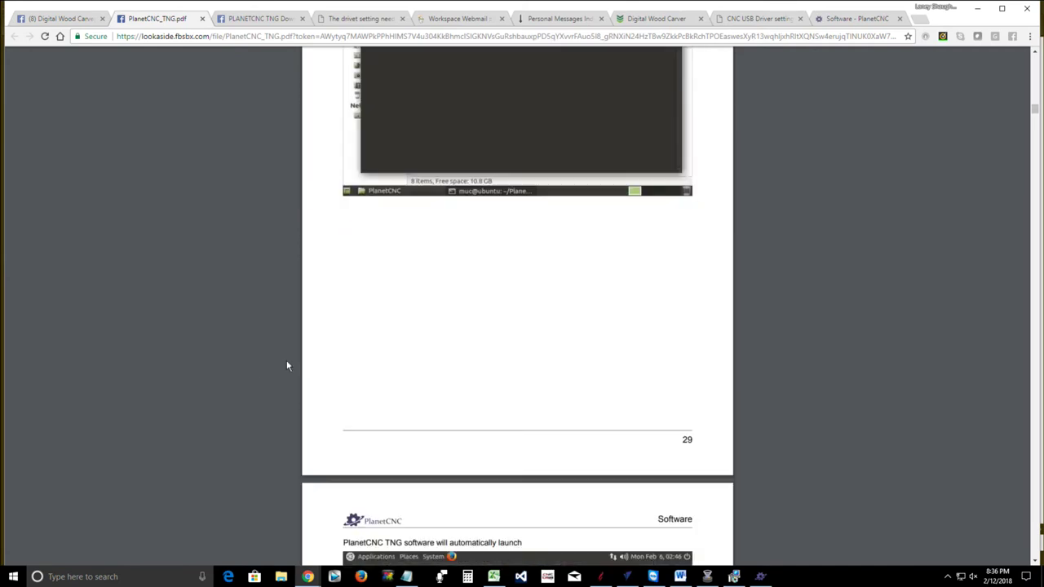
scroll(286, 365, down, 11)
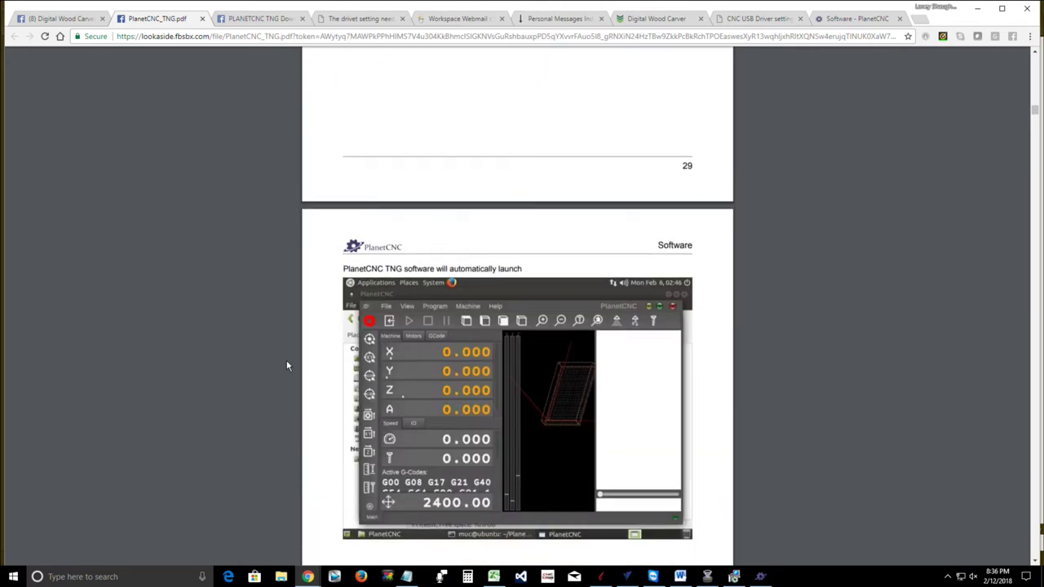
scroll(287, 366, down, 7)
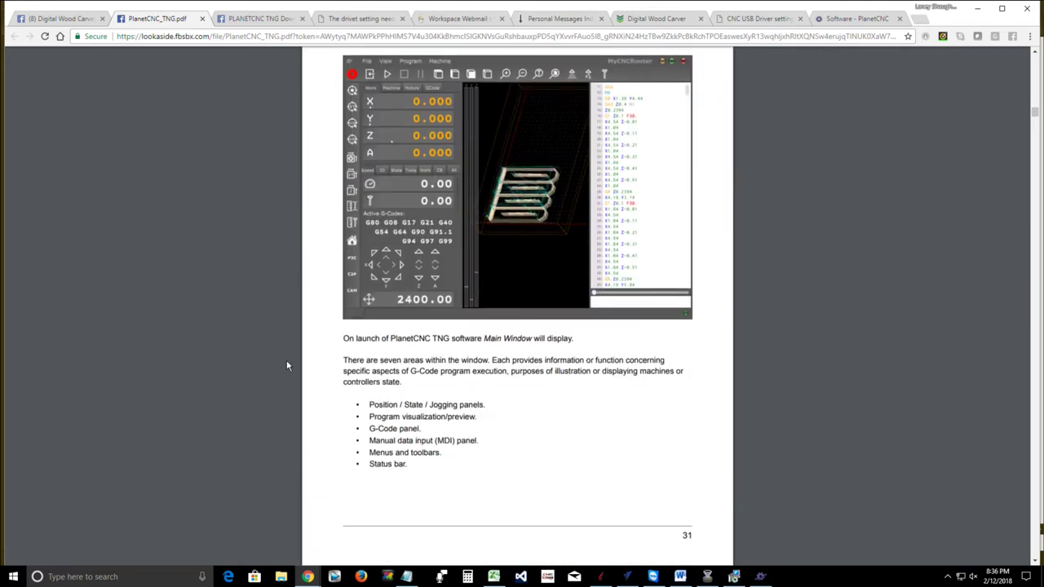
scroll(286, 366, down, 7)
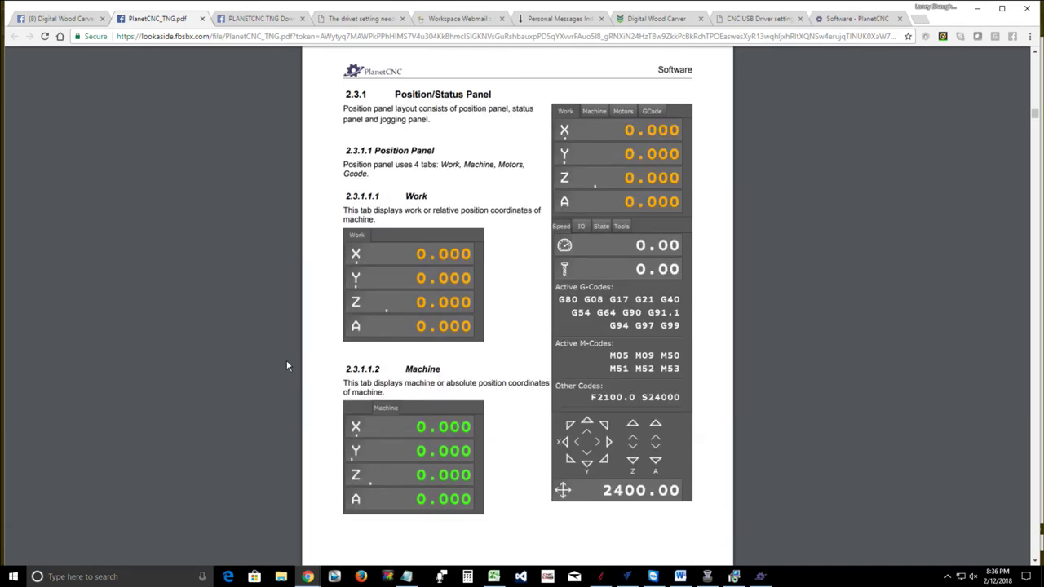
scroll(286, 365, down, 7)
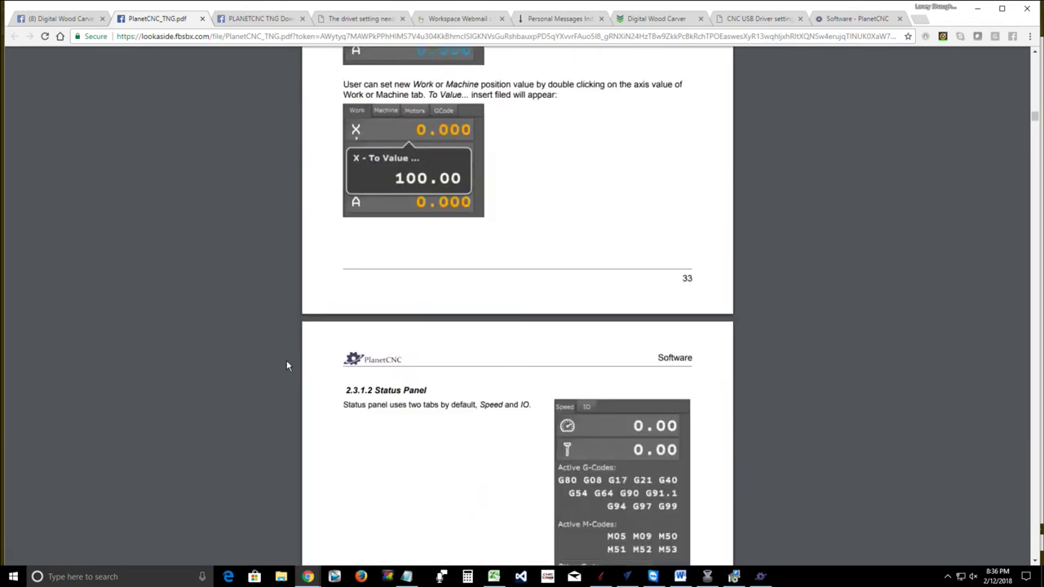
scroll(286, 366, down, 8)
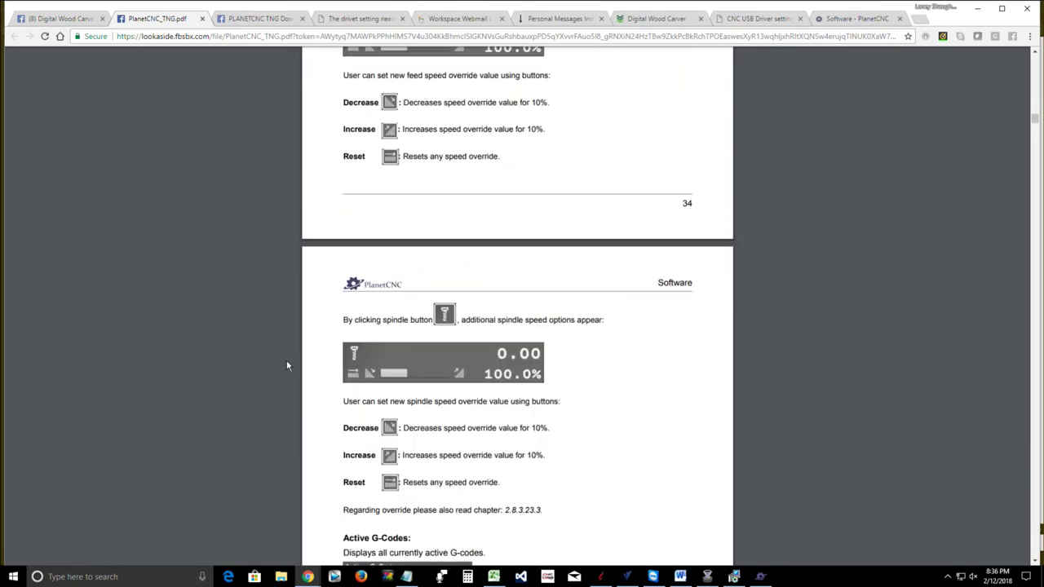
scroll(286, 366, down, 4)
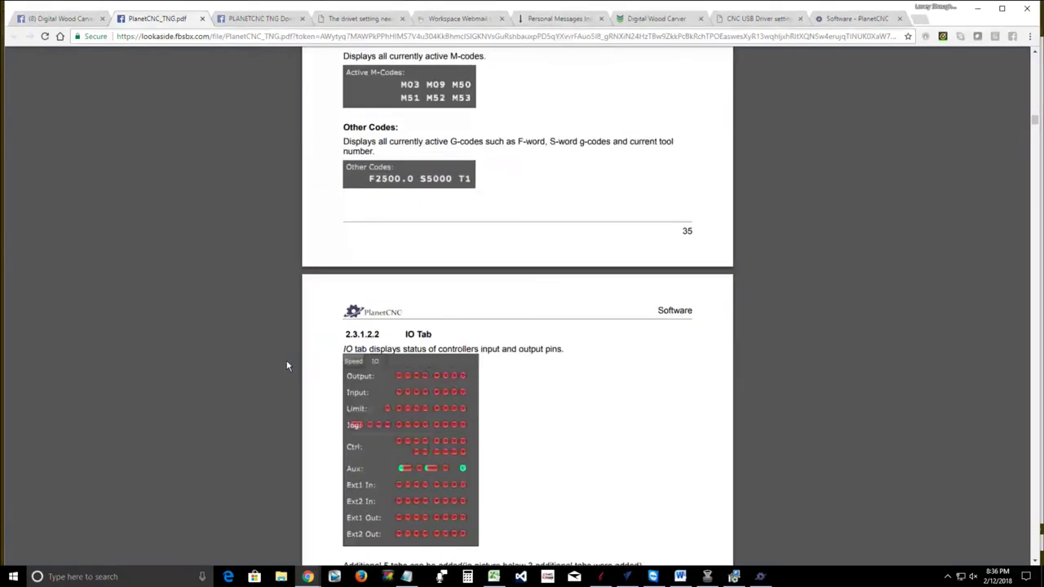
scroll(286, 366, down, 4)
scroll(287, 365, down, 10)
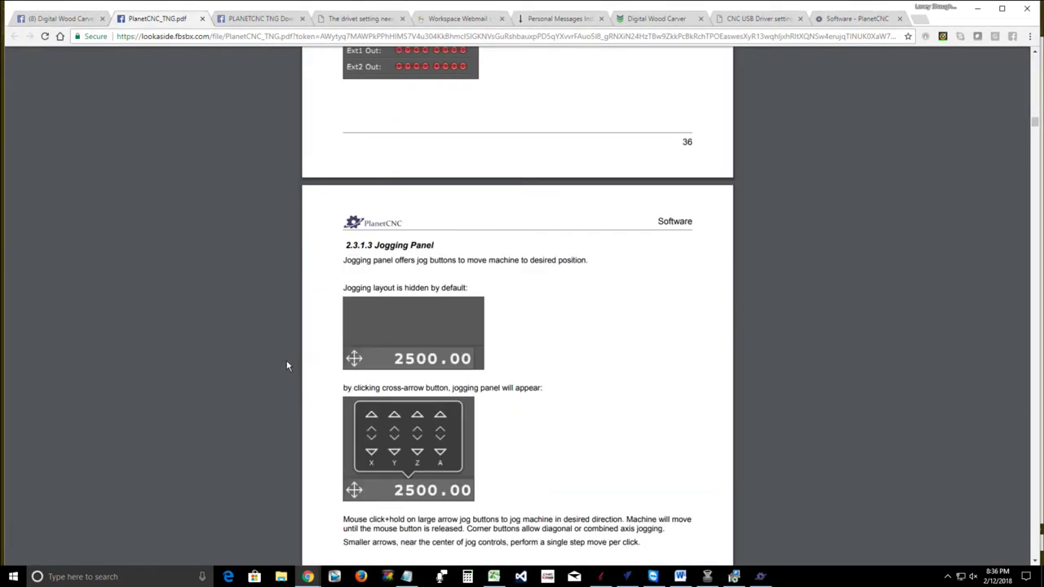
scroll(286, 365, down, 5)
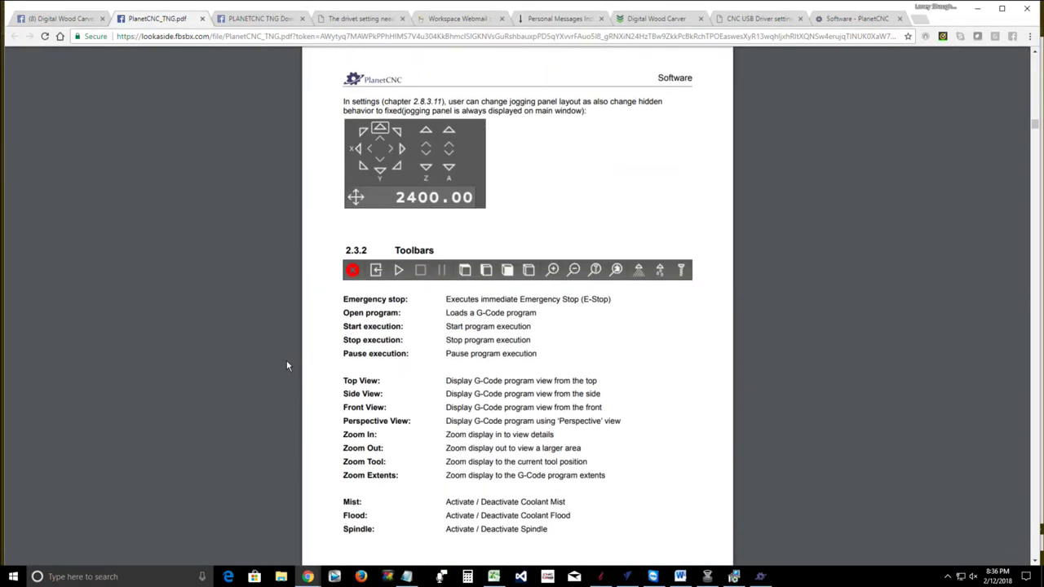
scroll(286, 365, down, 5)
scroll(286, 366, down, 6)
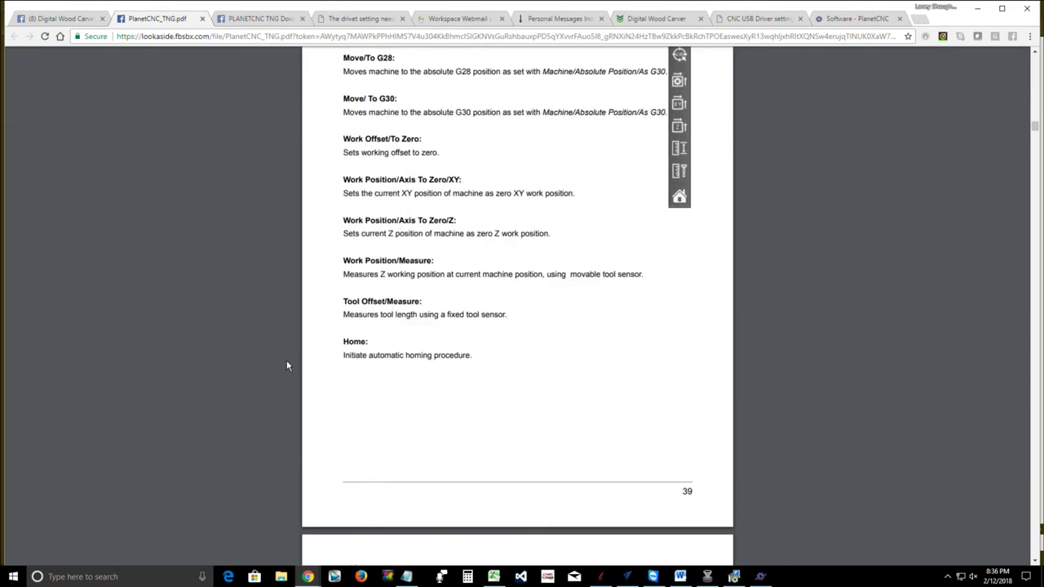
scroll(286, 366, down, 9)
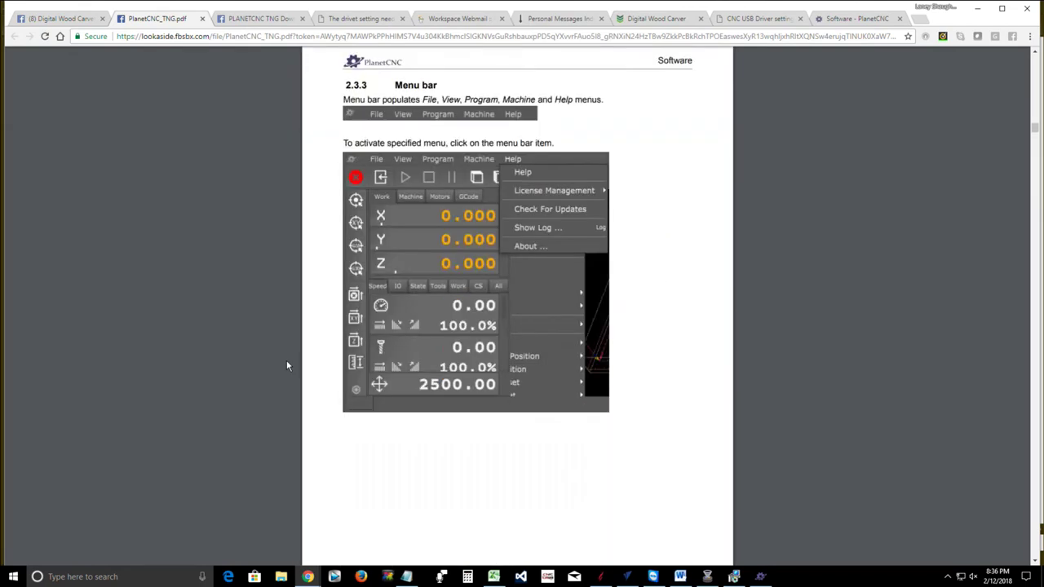
scroll(287, 366, down, 3)
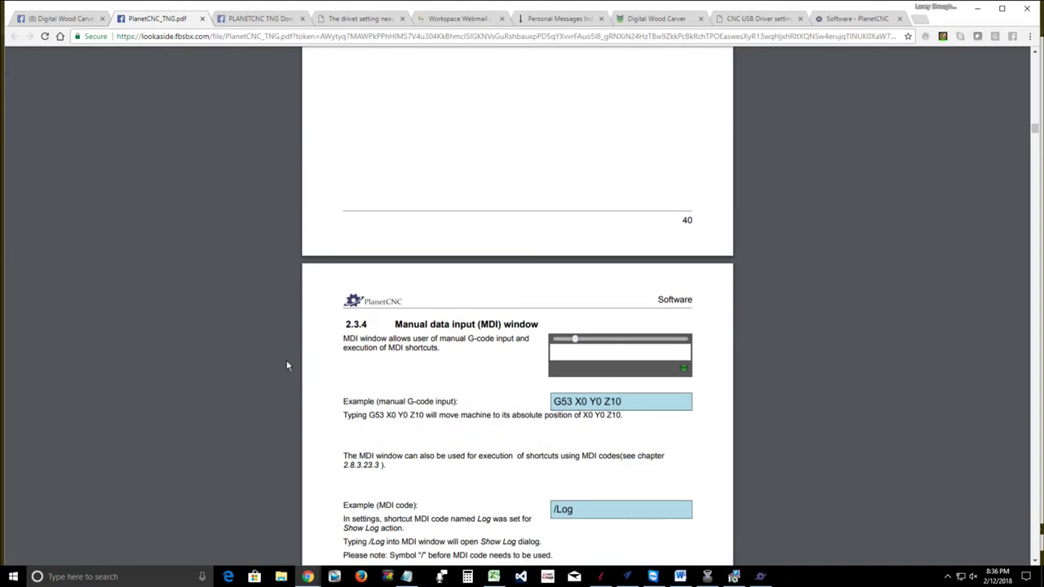
scroll(286, 366, down, 1)
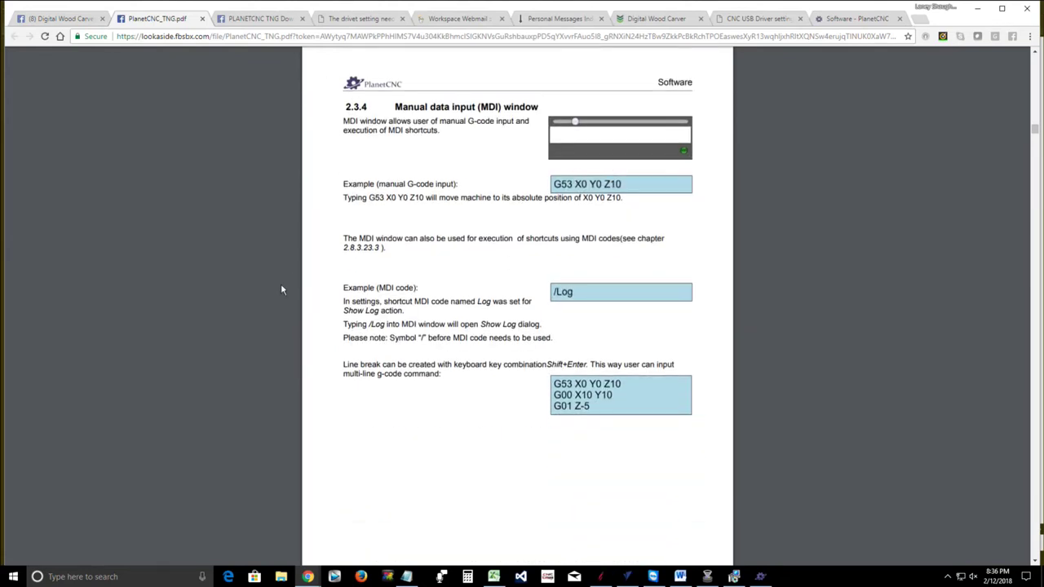
scroll(281, 285, down, 6)
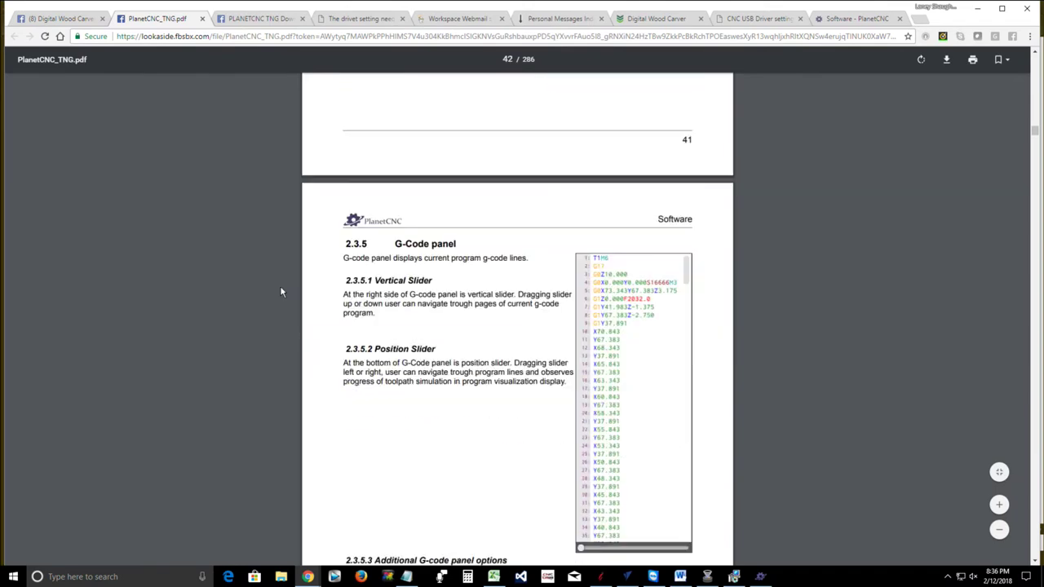
scroll(281, 292, down, 10)
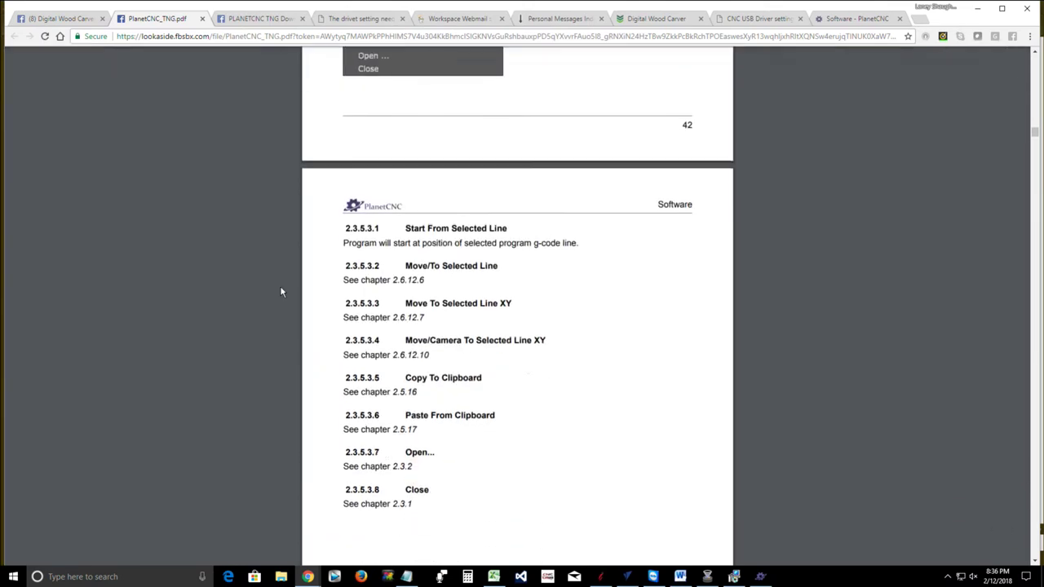
scroll(280, 292, down, 8)
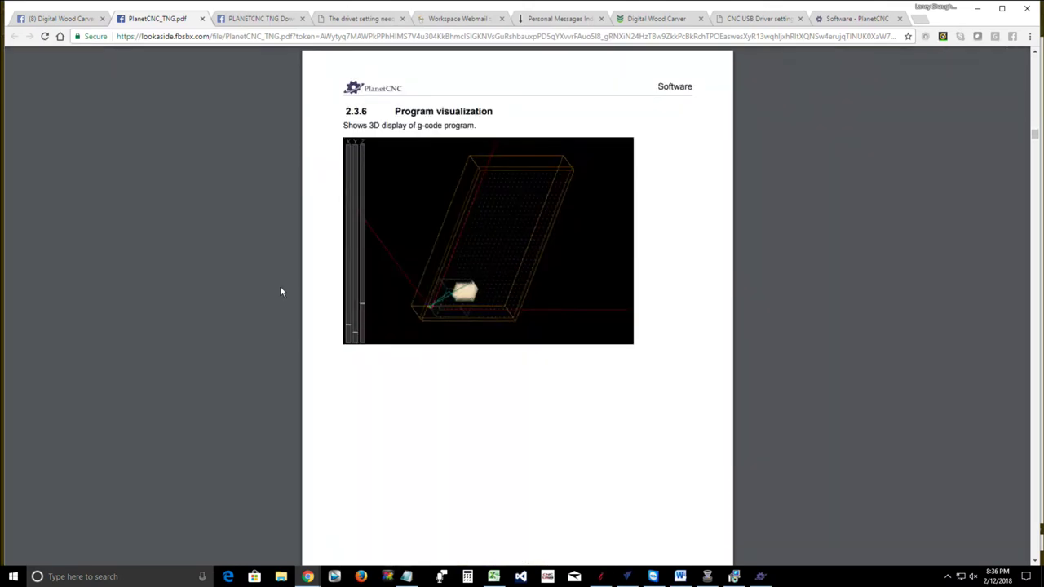
scroll(280, 292, down, 8)
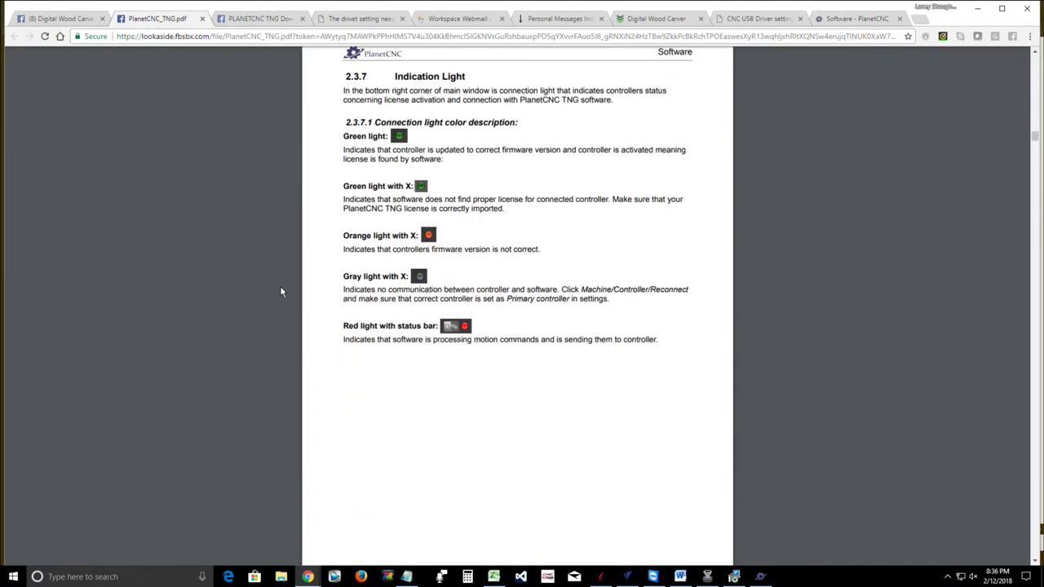
scroll(281, 292, up, 1)
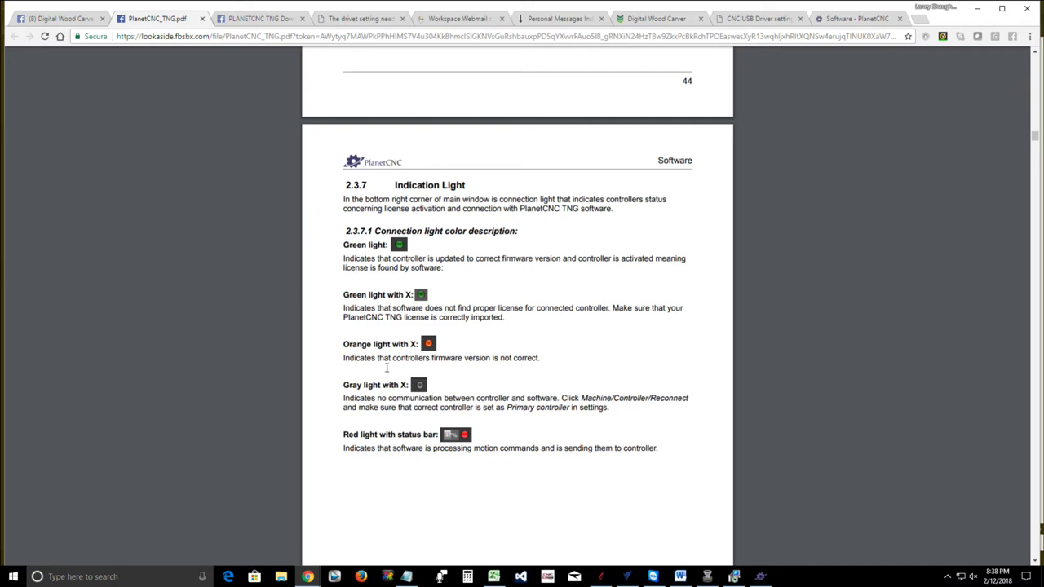
scroll(379, 375, down, 1)
scroll(380, 375, down, 5)
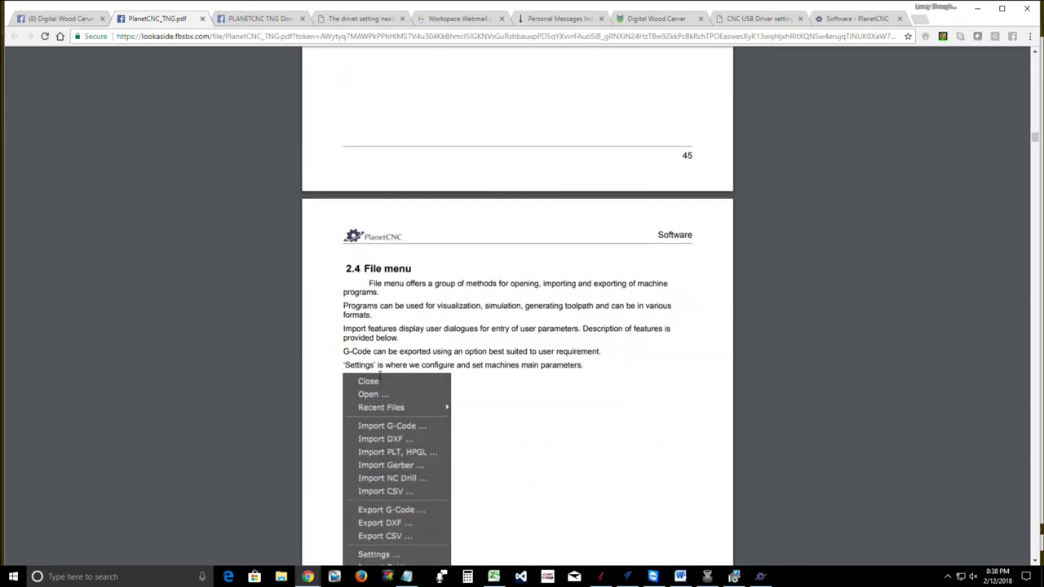
scroll(380, 375, up, 3)
scroll(380, 376, up, 4)
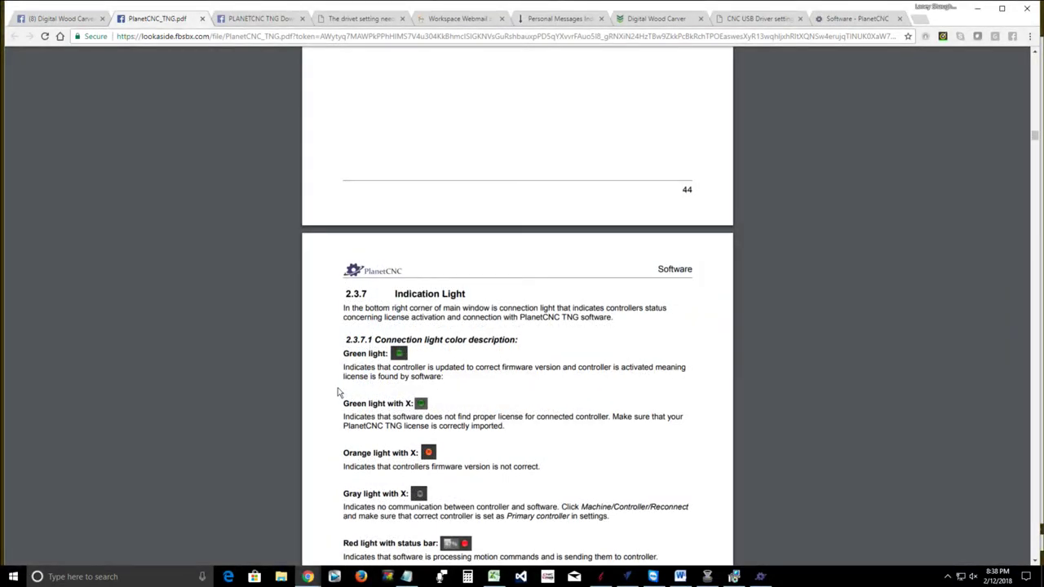
Minimize Chrome and take the Digital Wood Carver window out of full screen
click(975, 8)
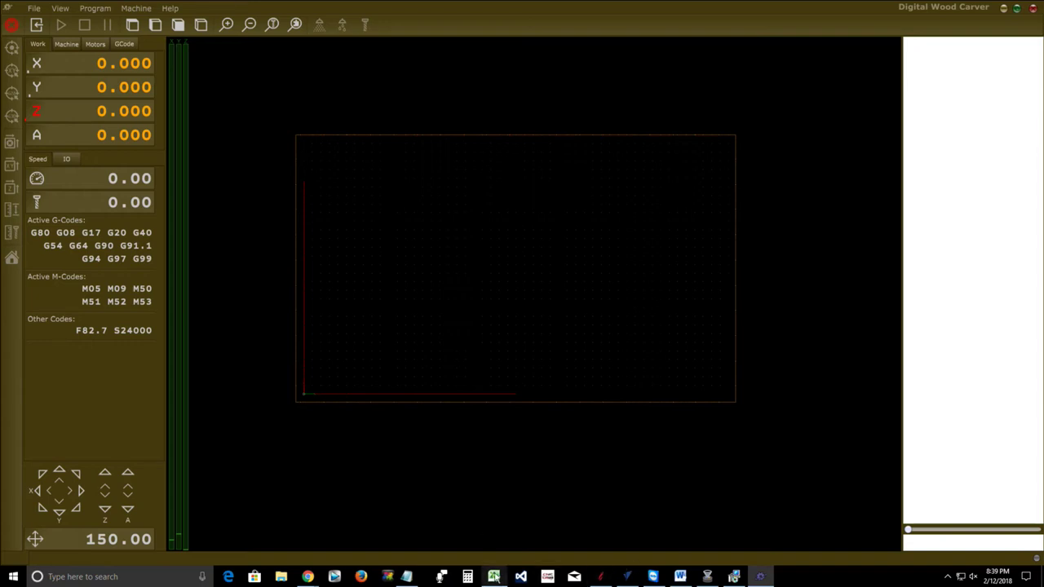
click(1017, 11)
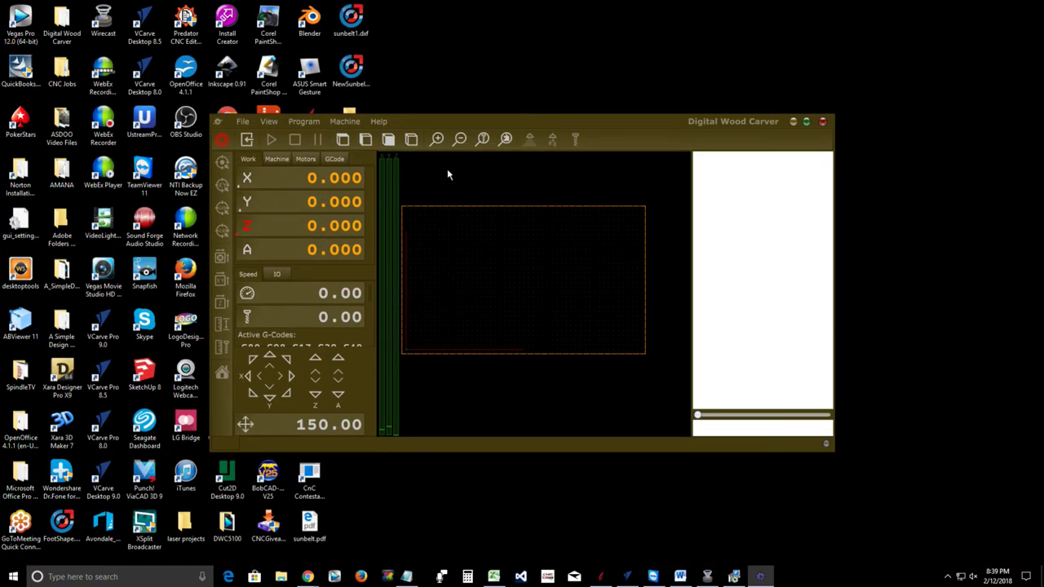
Move the Digital Wood Carver window aside and finish the PlanetCNC Setup wizard
drag(457, 116, 734, 107)
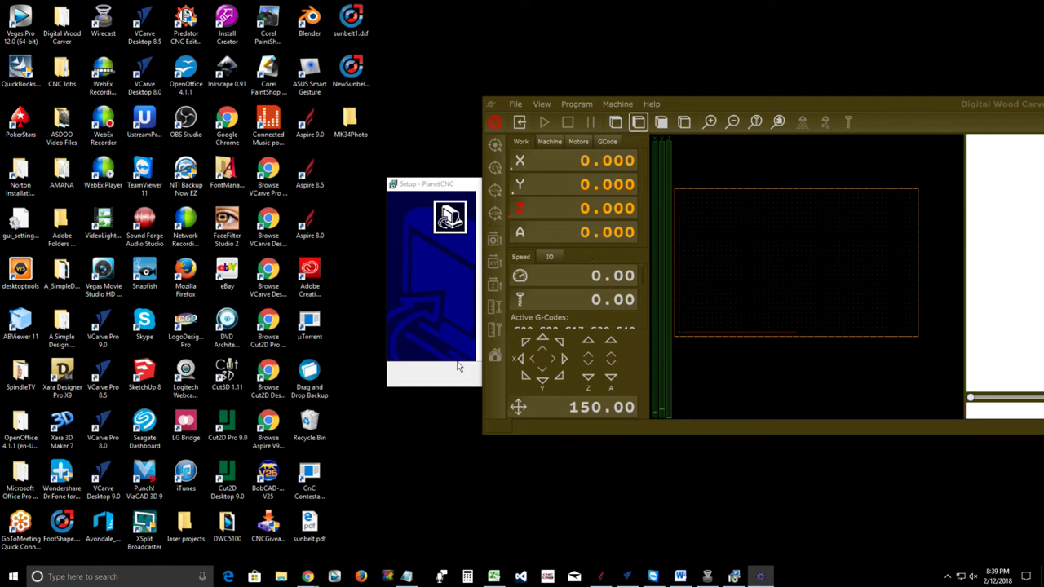
click(437, 186)
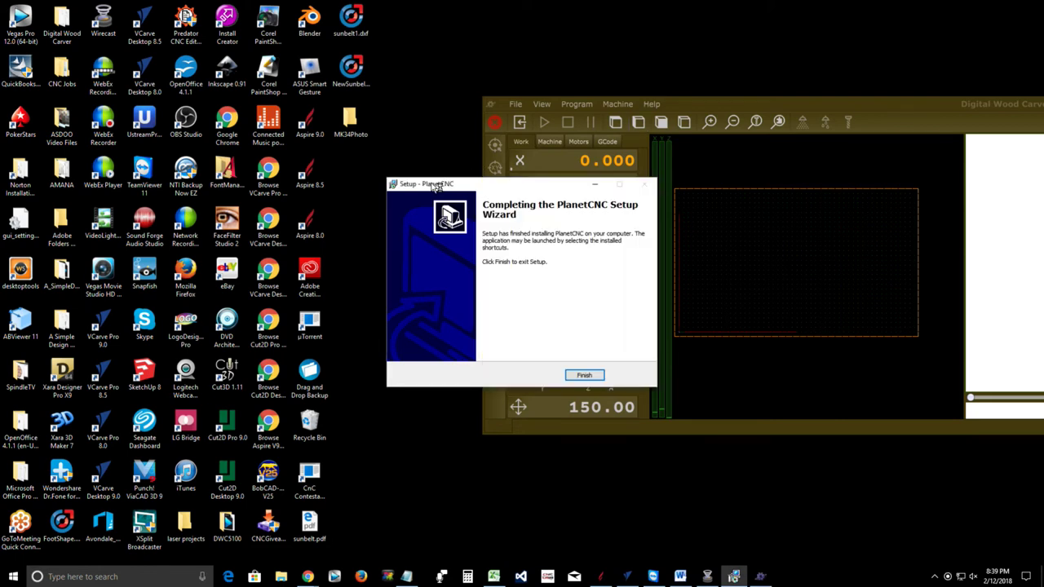
click(584, 375)
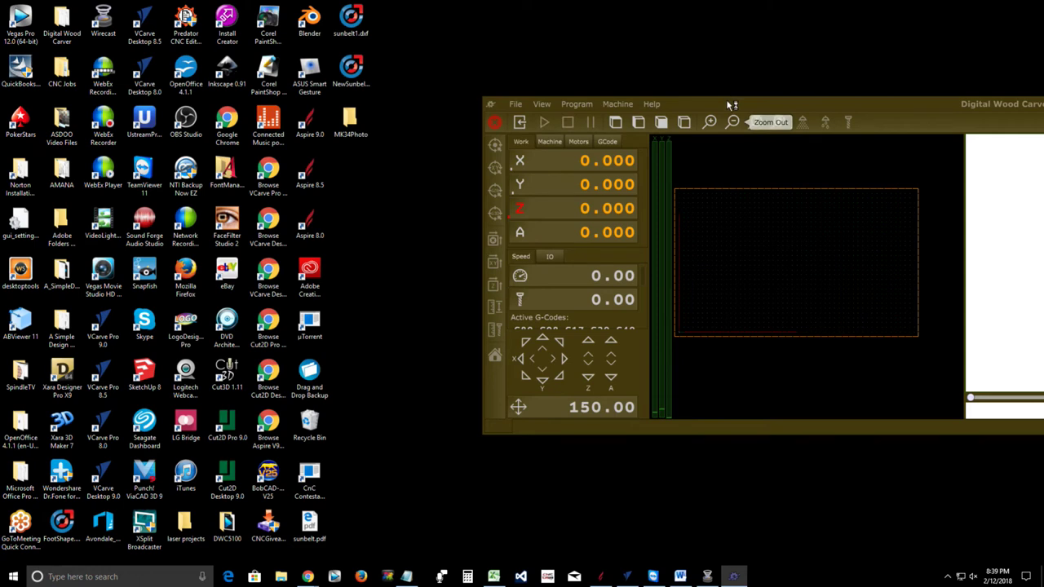
Reposition the Digital Wood Carver window near the top right and make it taller
drag(732, 104, 775, 107)
drag(757, 120, 703, 50)
drag(751, 383, 741, 550)
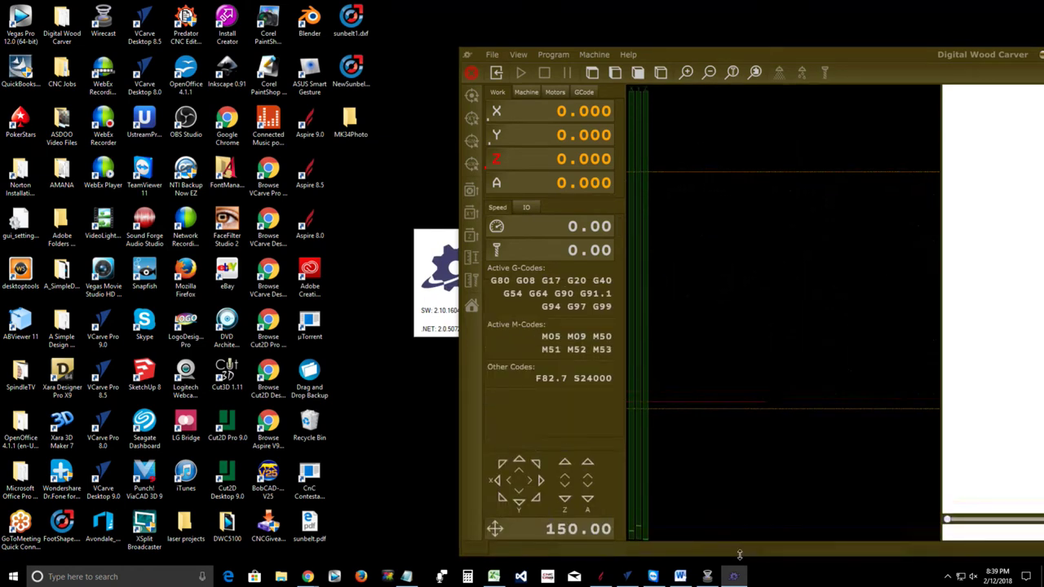
drag(681, 53, 751, 39)
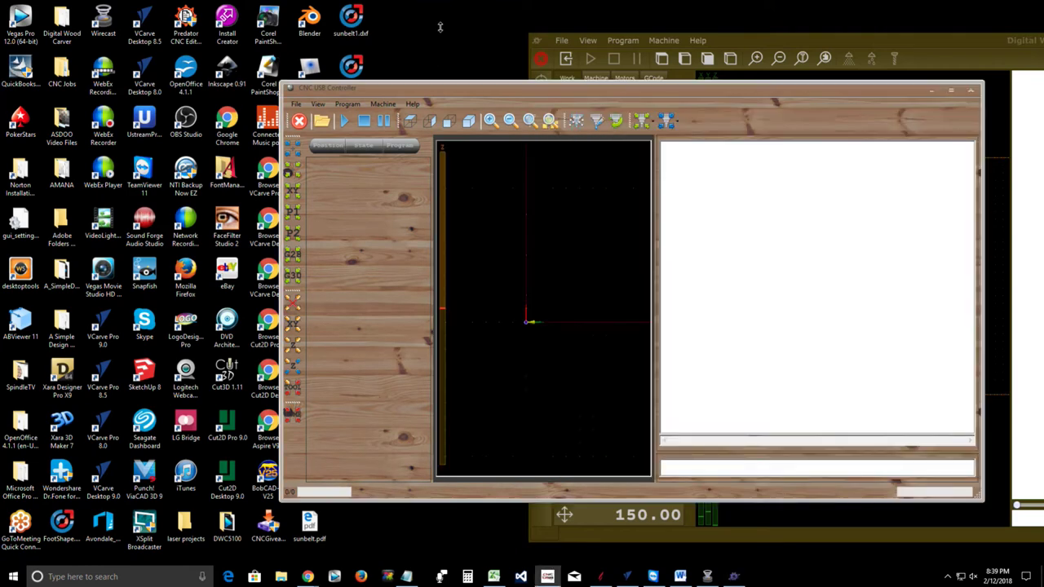
Stretch the CNC USB Controller window taller, left of the PlanetCNC TNG window
drag(440, 27, 440, 33)
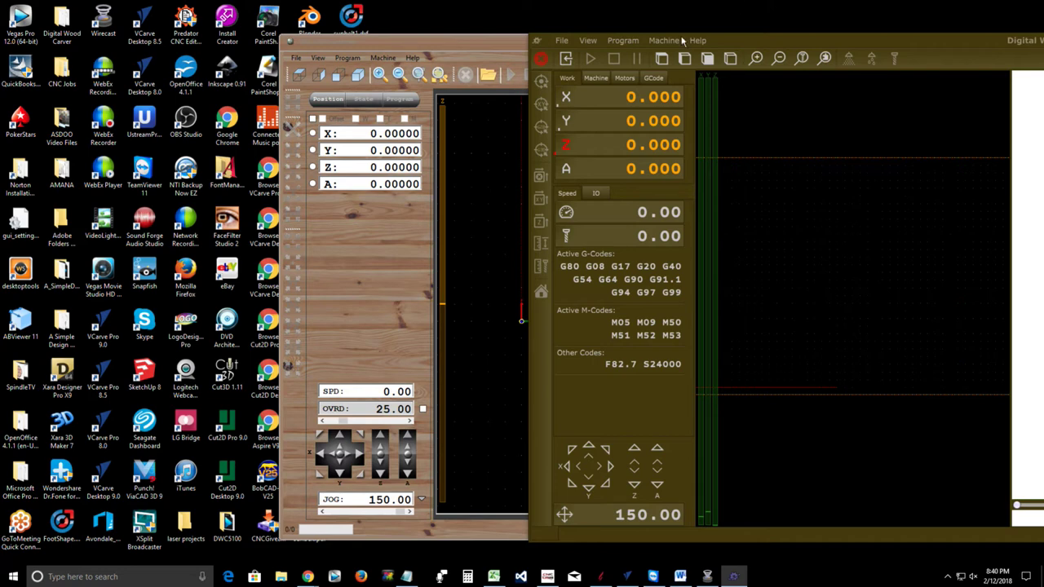
Open the PlanetCNC TNG settings from the File menu and browse to the colour settings
click(561, 41)
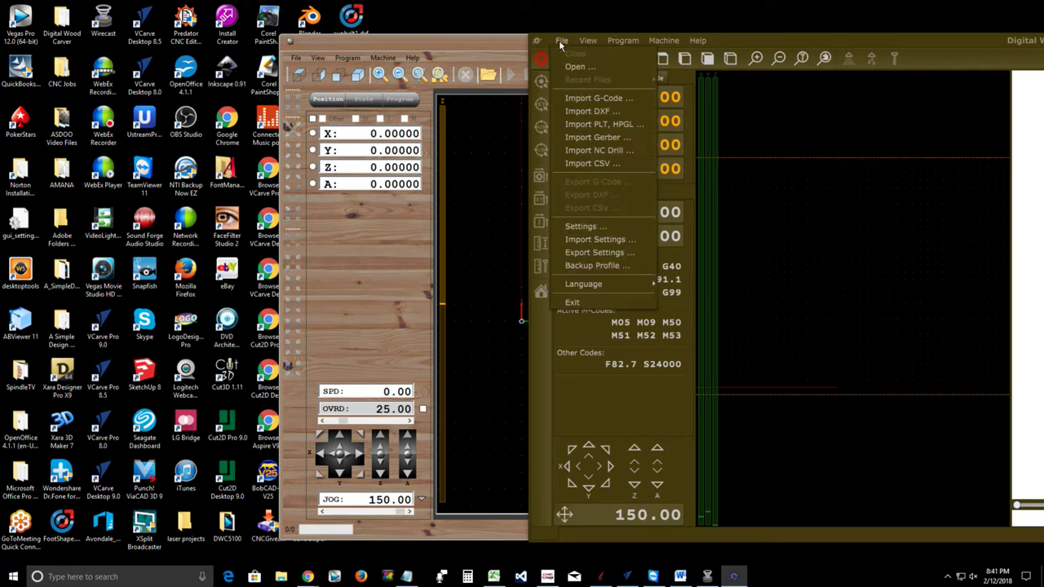
click(579, 227)
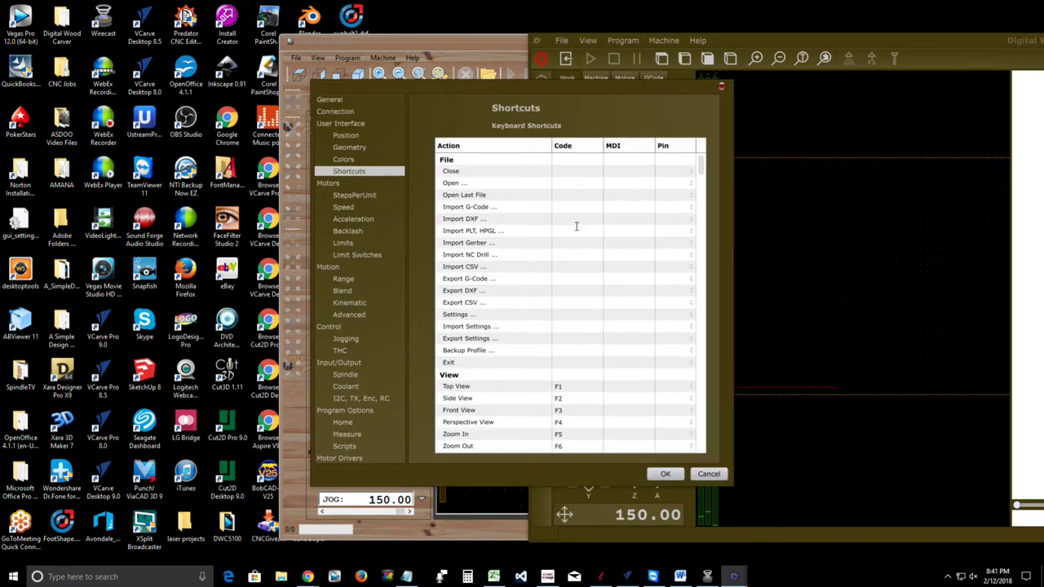
scroll(627, 366, down, 5)
scroll(627, 366, down, 15)
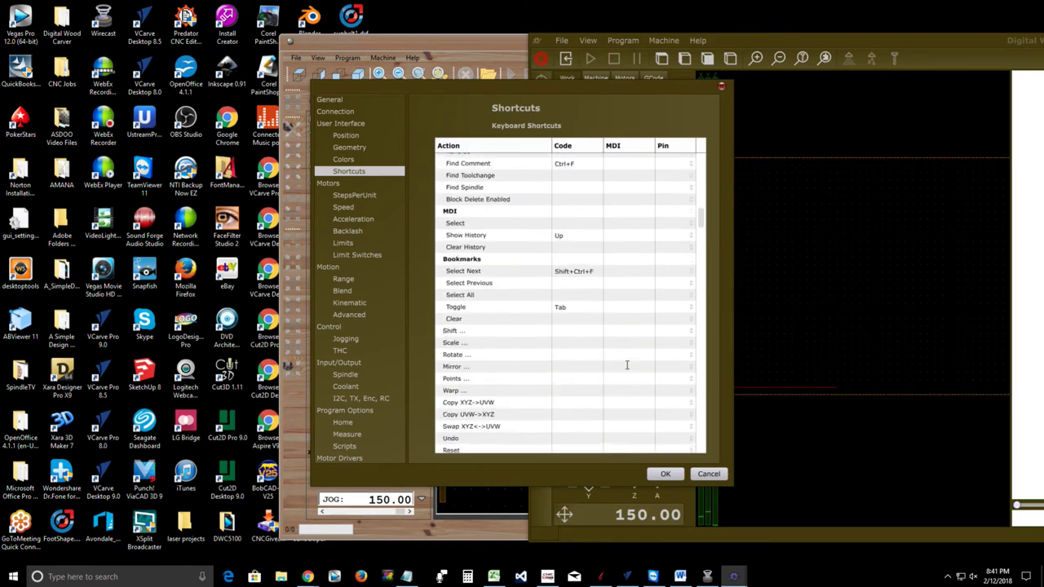
scroll(625, 366, down, 15)
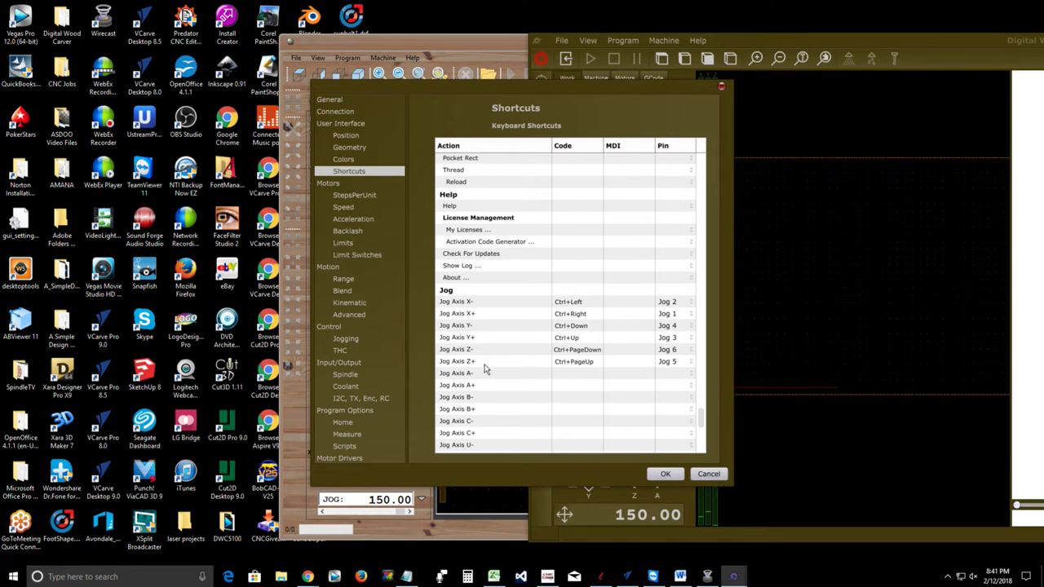
click(343, 160)
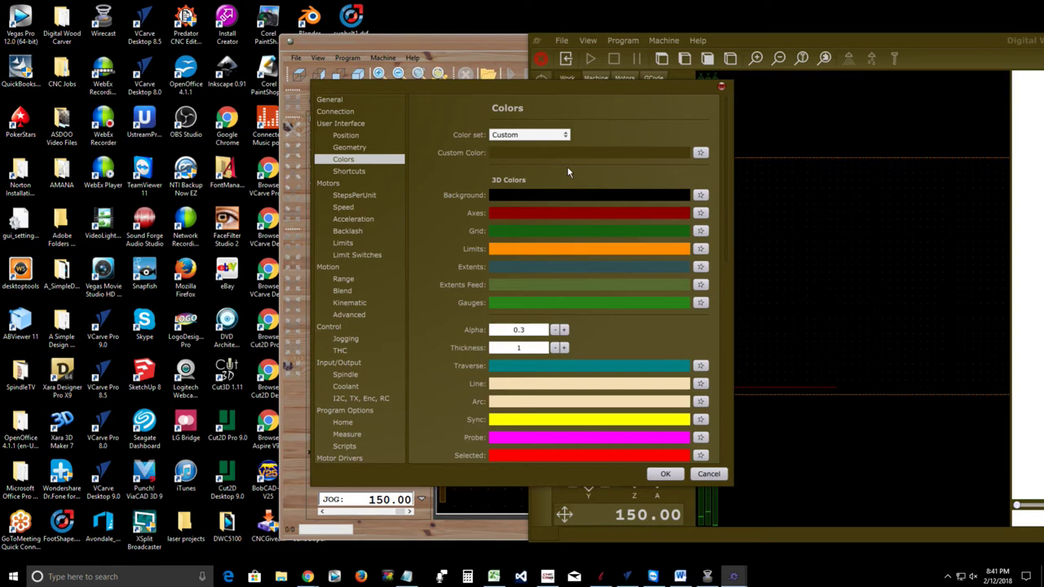
Set the primary controller to Simulation in the controller connection settings
click(346, 113)
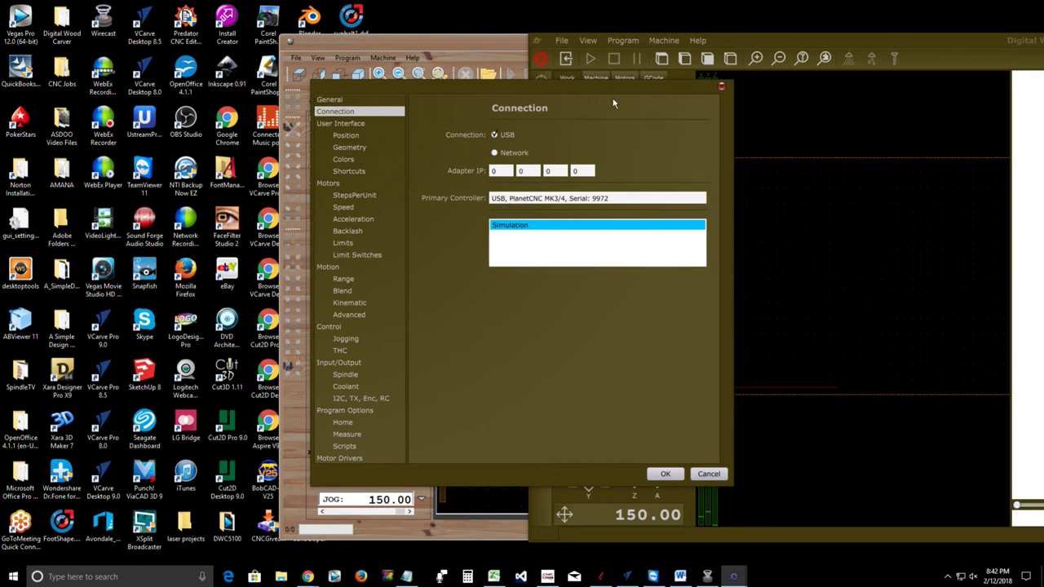
double_click(522, 226)
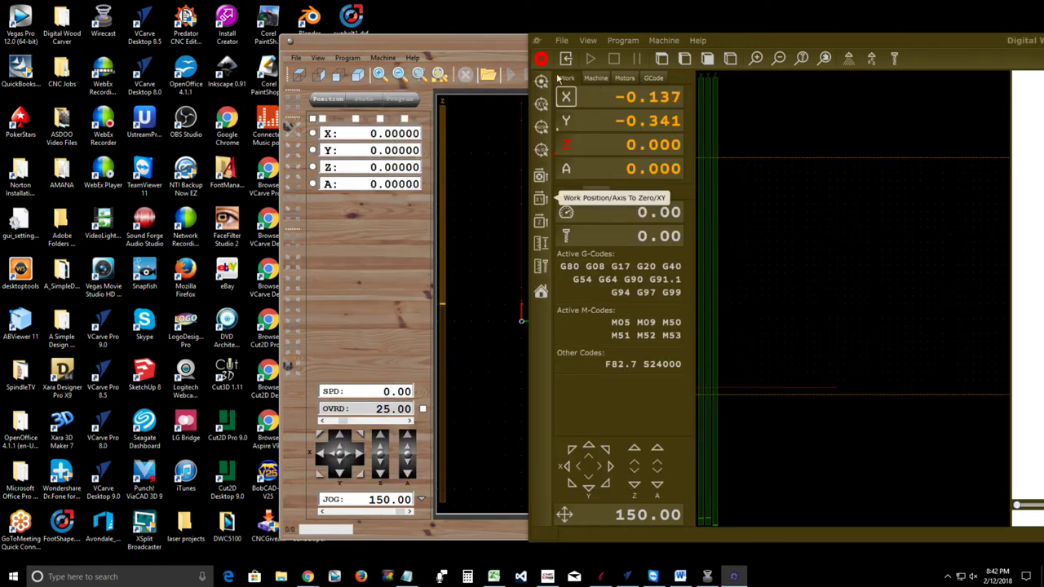
click(562, 40)
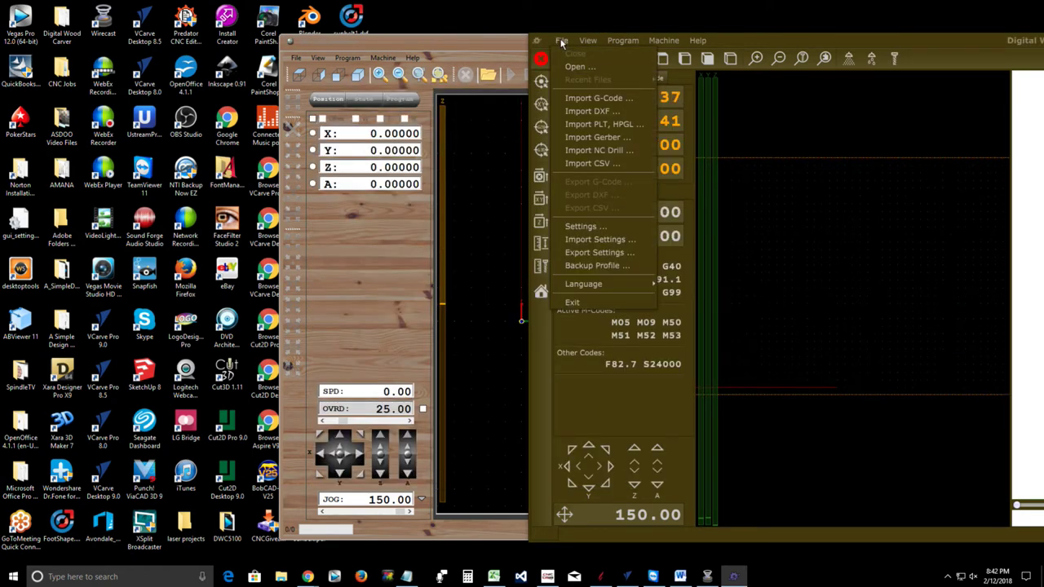
Export settings over DWCTNG_2_12_18.settings in the PlanetCNC folder, confirming the replace
click(569, 253)
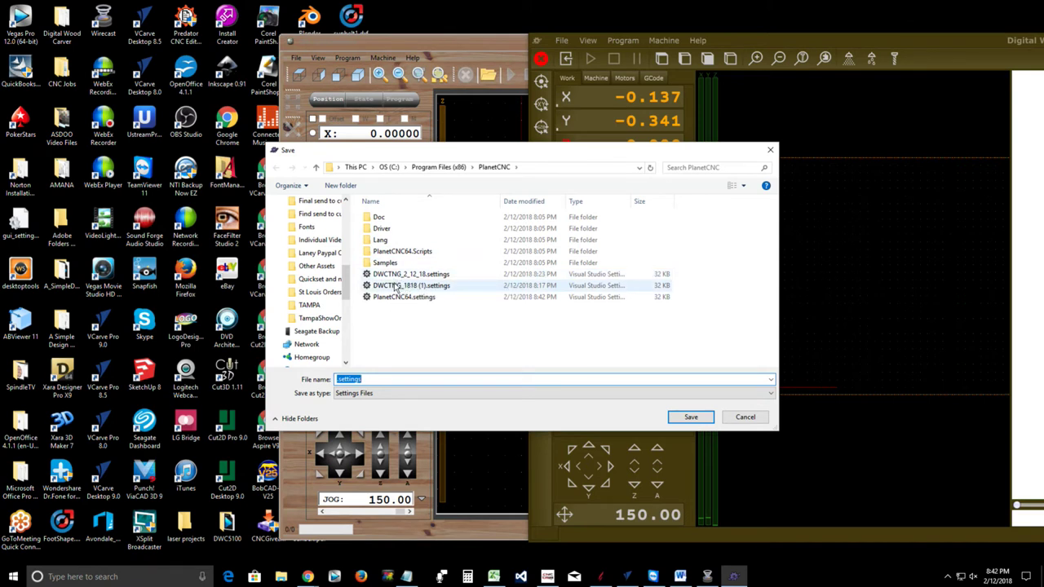
click(410, 286)
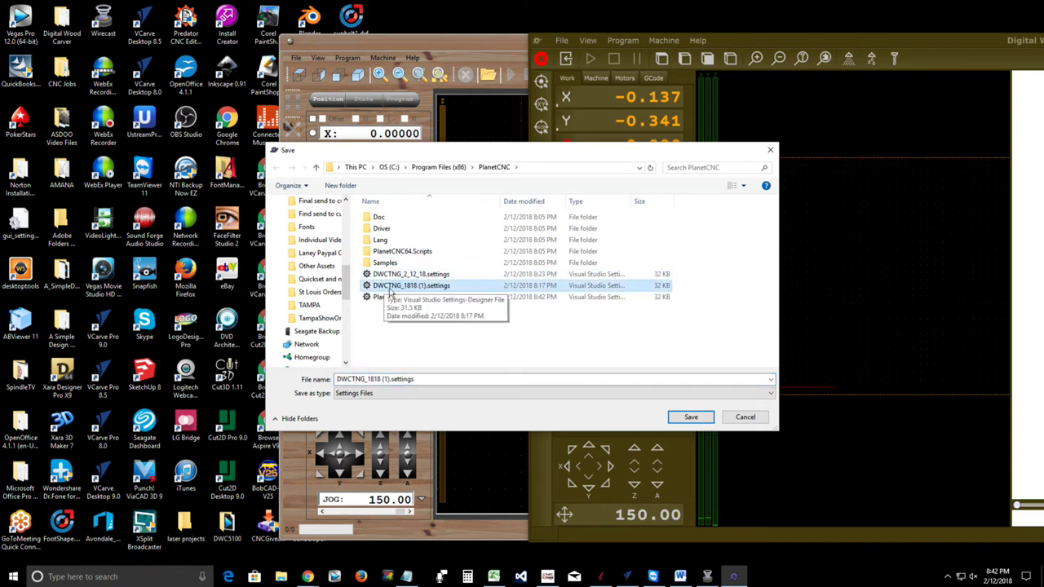
click(399, 275)
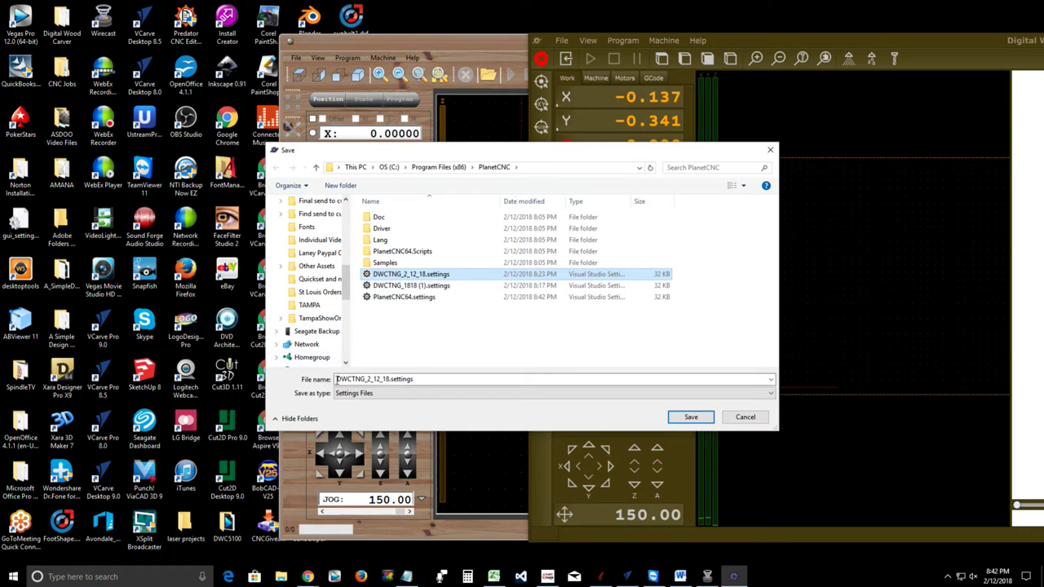
double_click(415, 378)
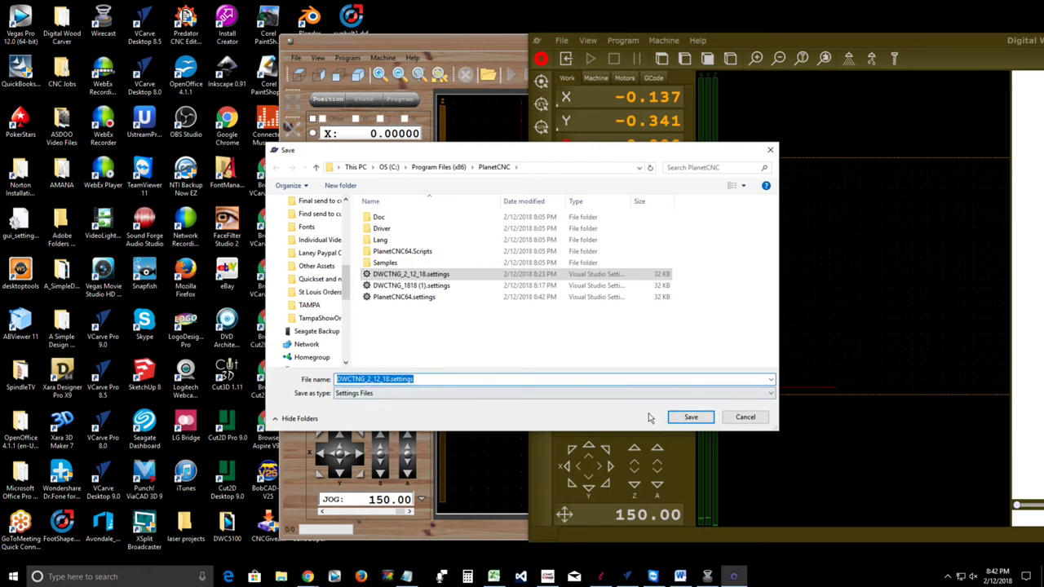
click(689, 417)
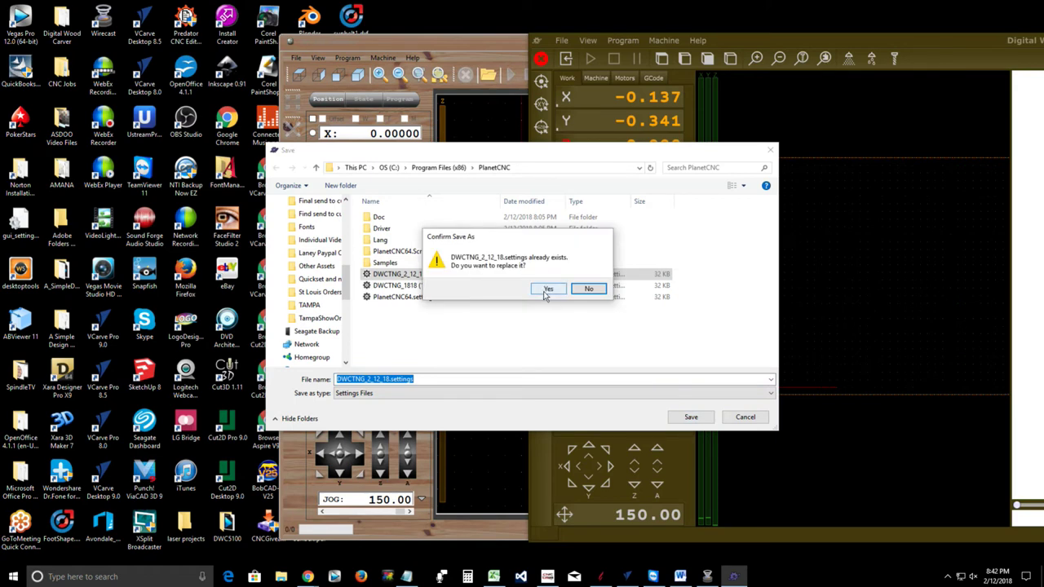
click(547, 289)
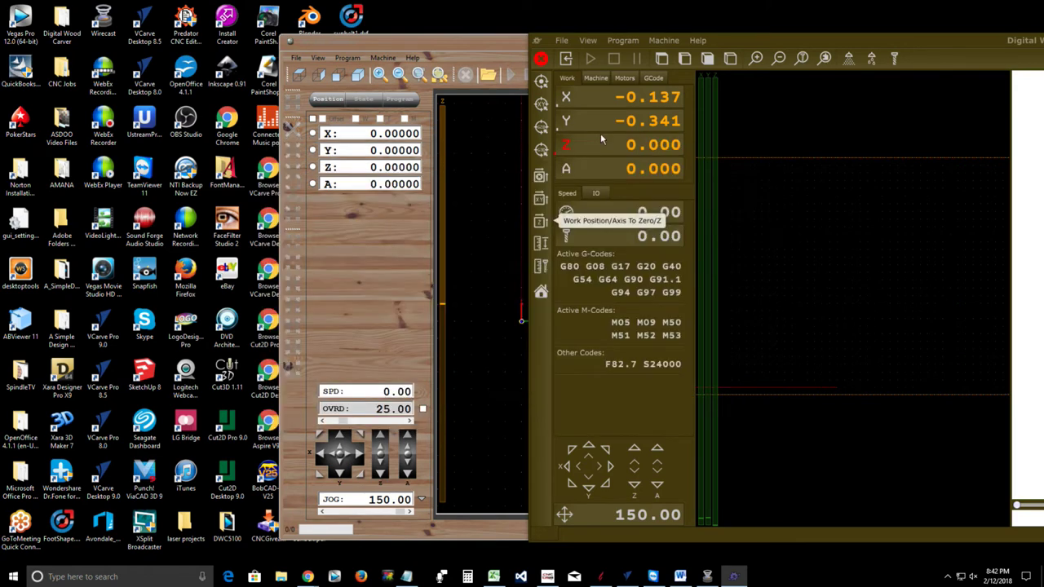
click(563, 40)
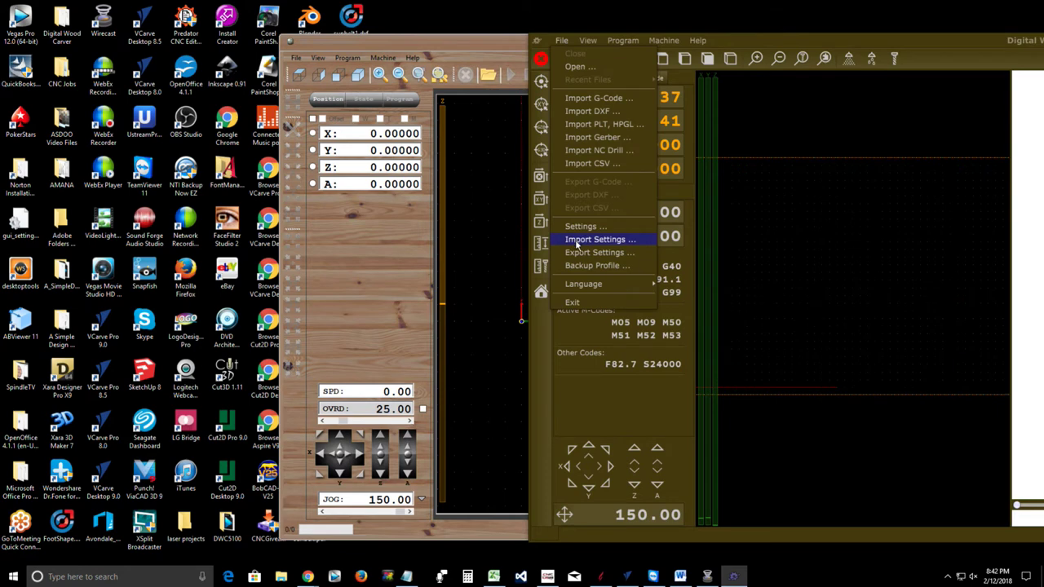
Close the File menu unused and center the Digital Wood Carver window on screen
click(745, 140)
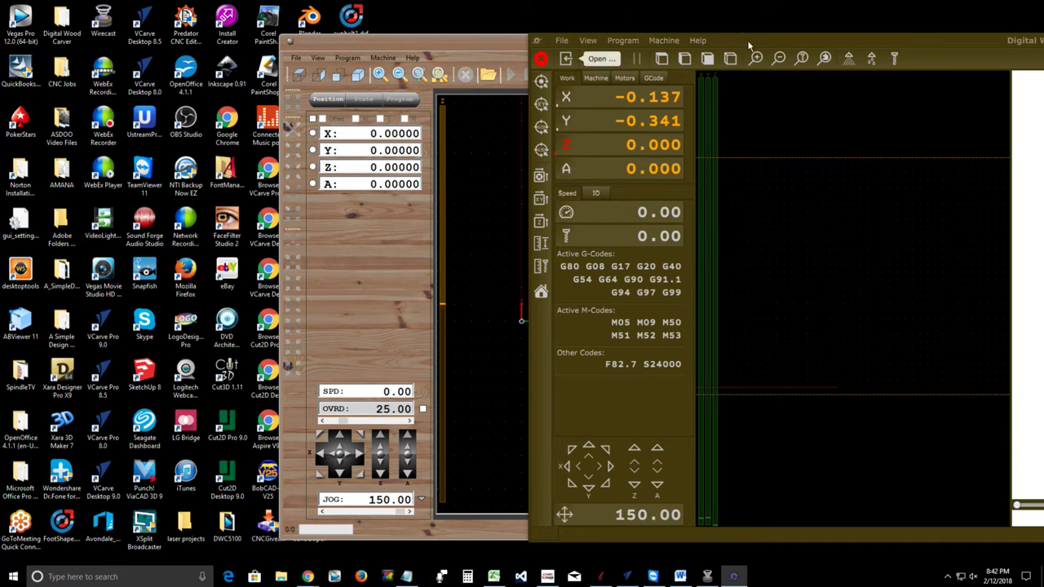
drag(758, 37, 518, 101)
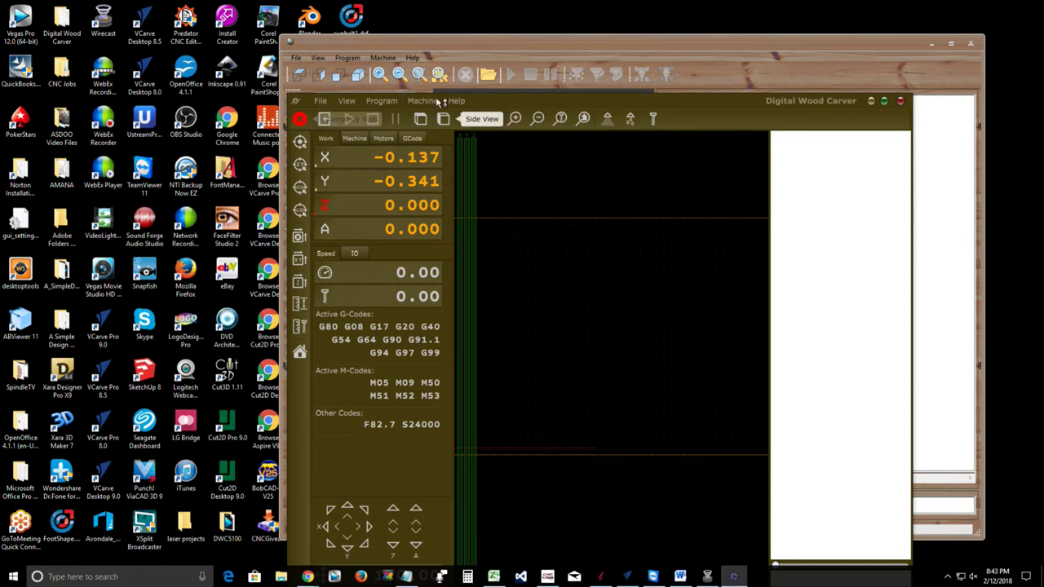
Try the Open toolpath button, then move the Digital Wood Carver window up and right
click(488, 76)
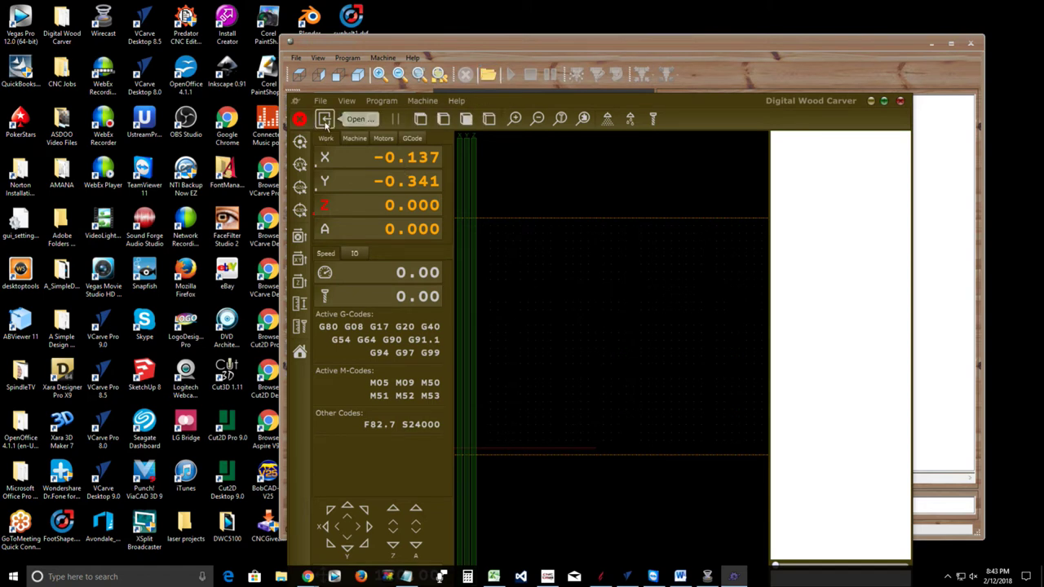
click(325, 122)
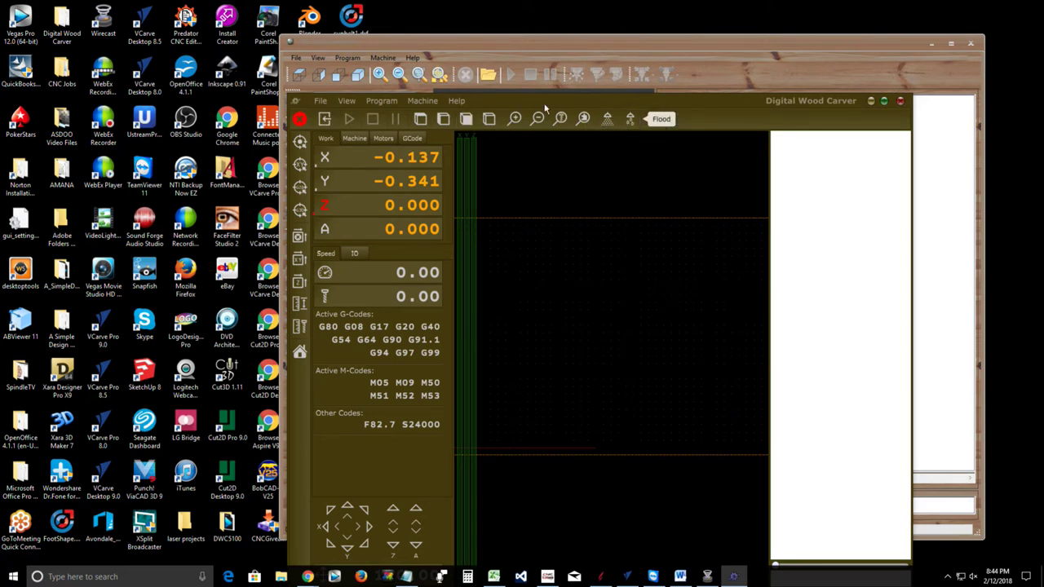
drag(545, 105, 689, 65)
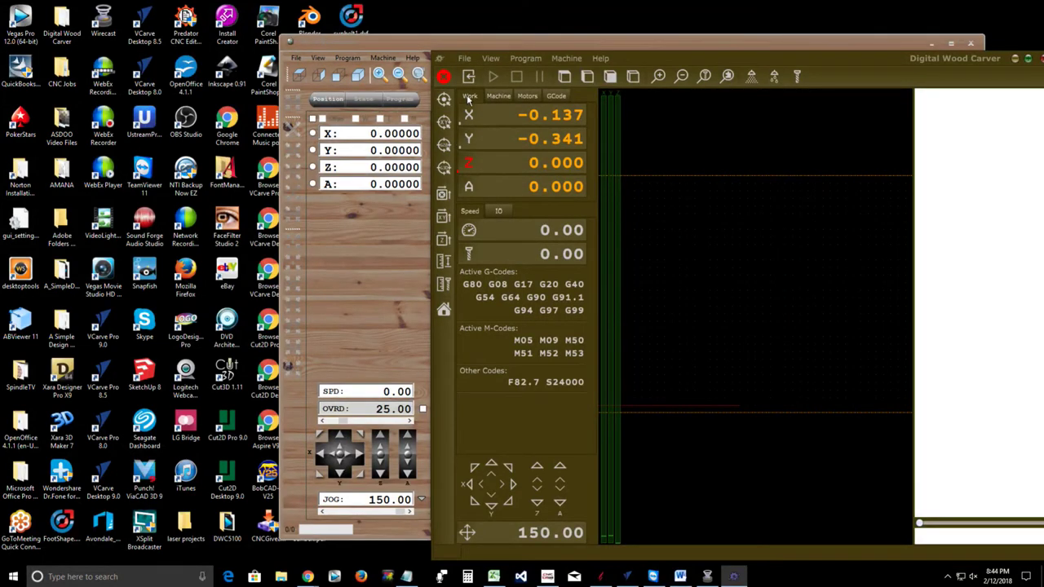
click(499, 96)
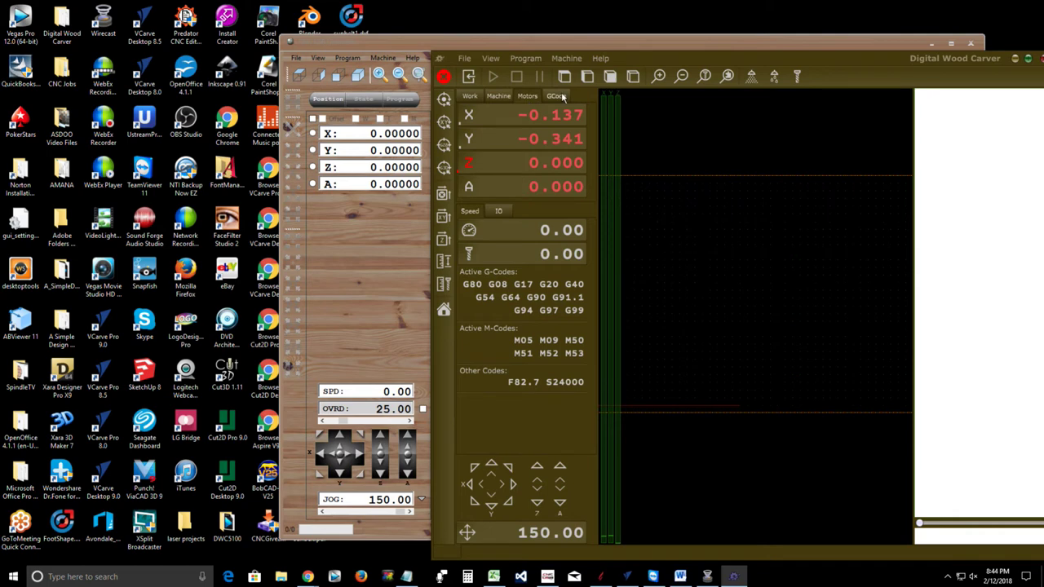
click(527, 97)
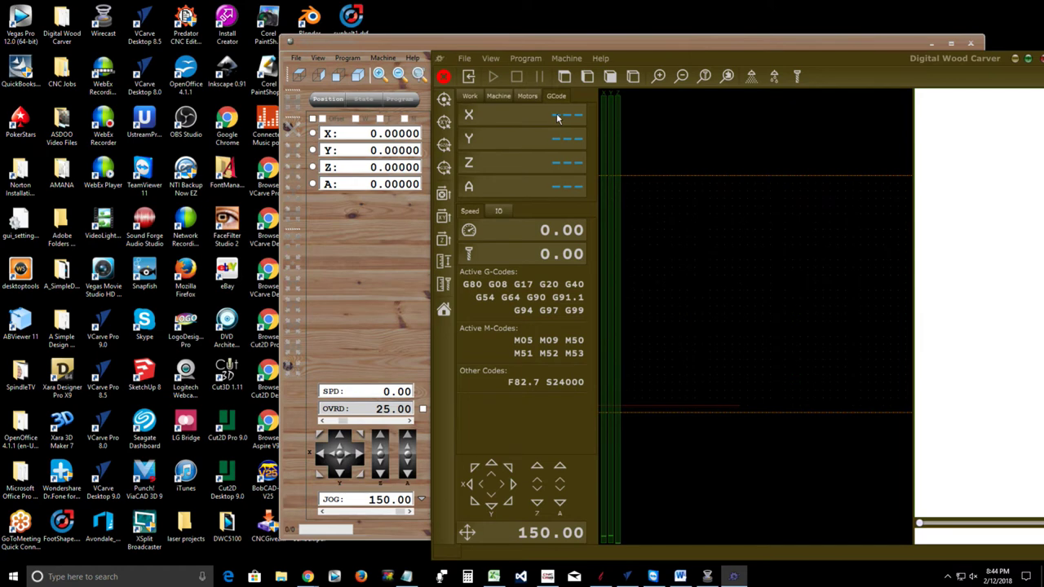
click(468, 98)
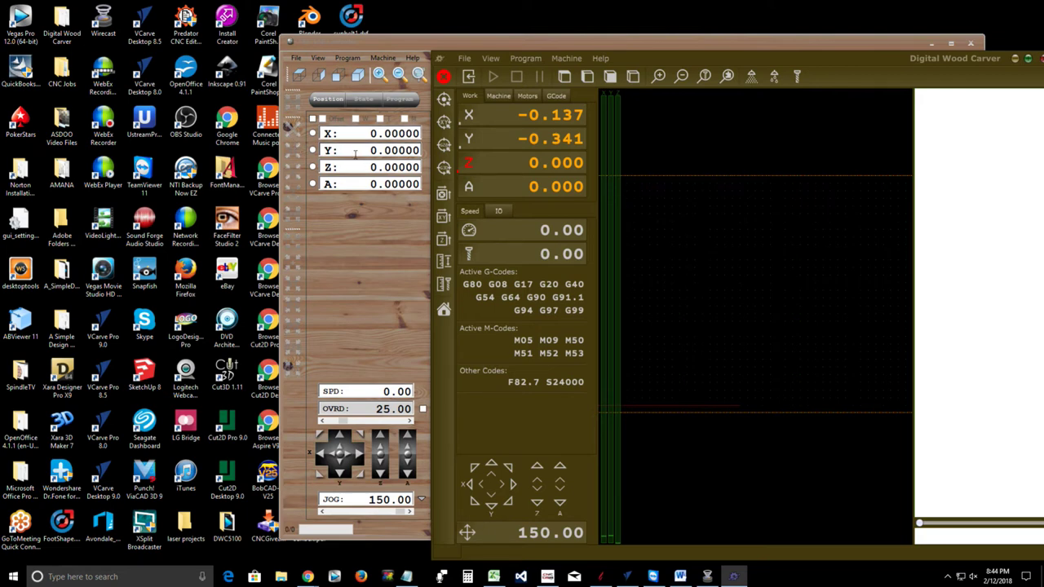
Zero the work X and Y and set the old controller's Z to .01
click(316, 141)
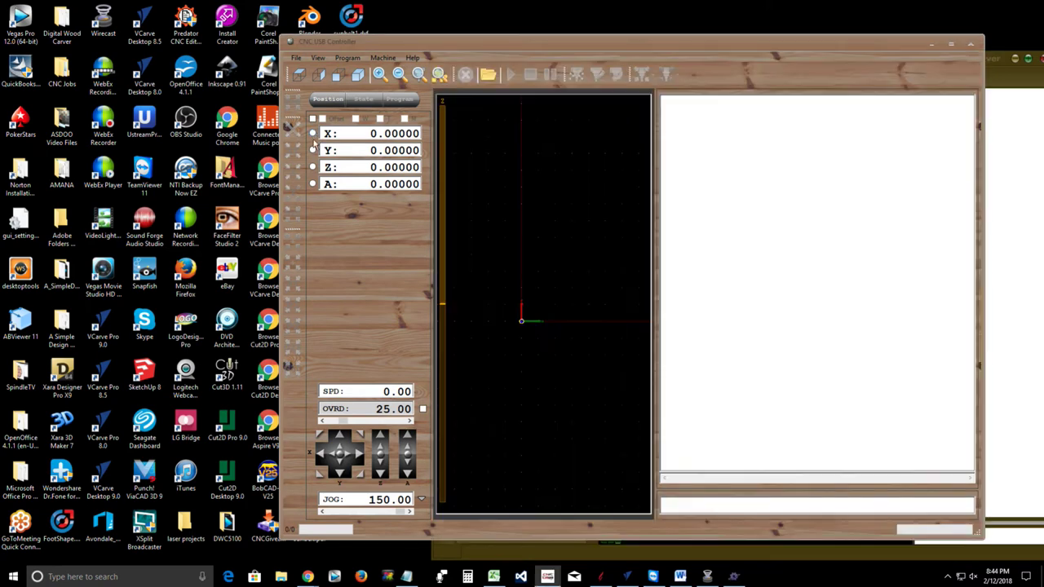
click(1007, 205)
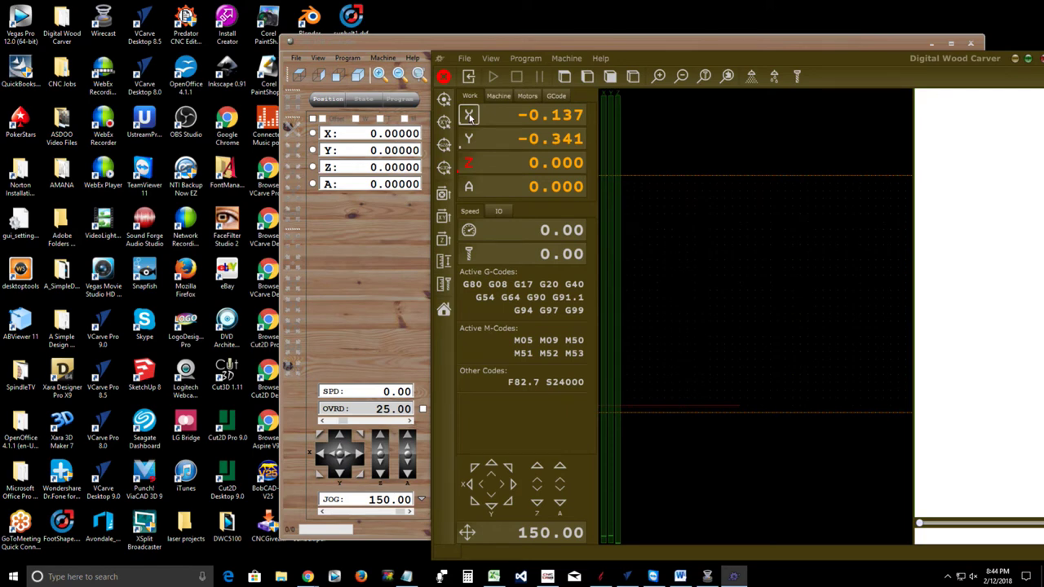
click(469, 116)
click(469, 139)
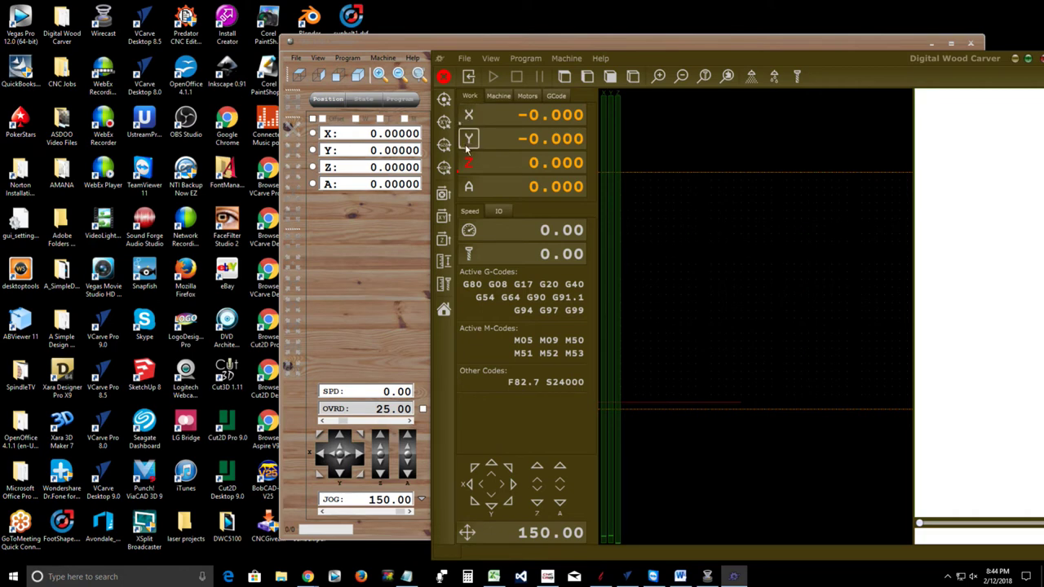
click(366, 166)
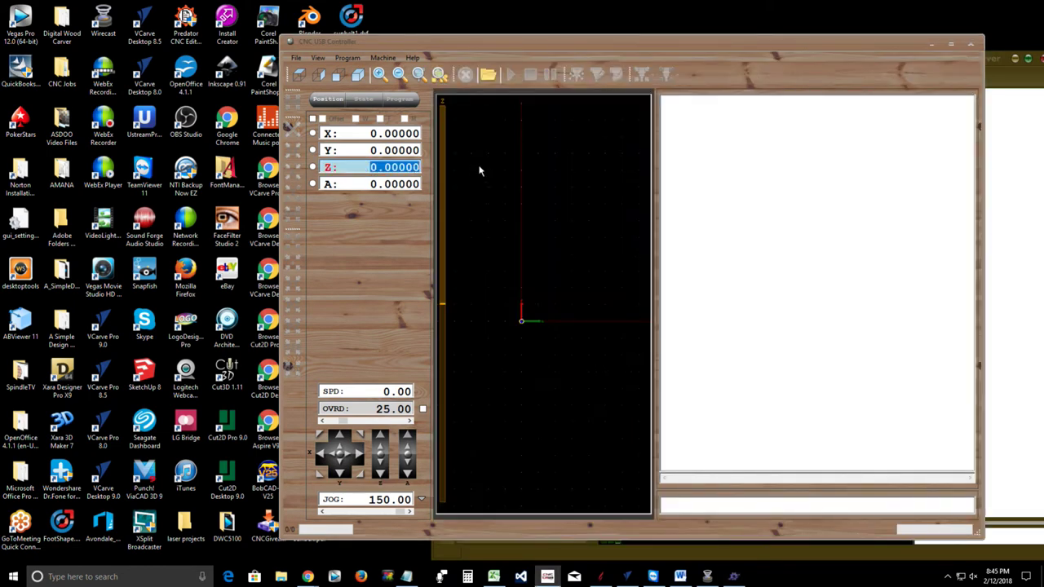
text(.01)
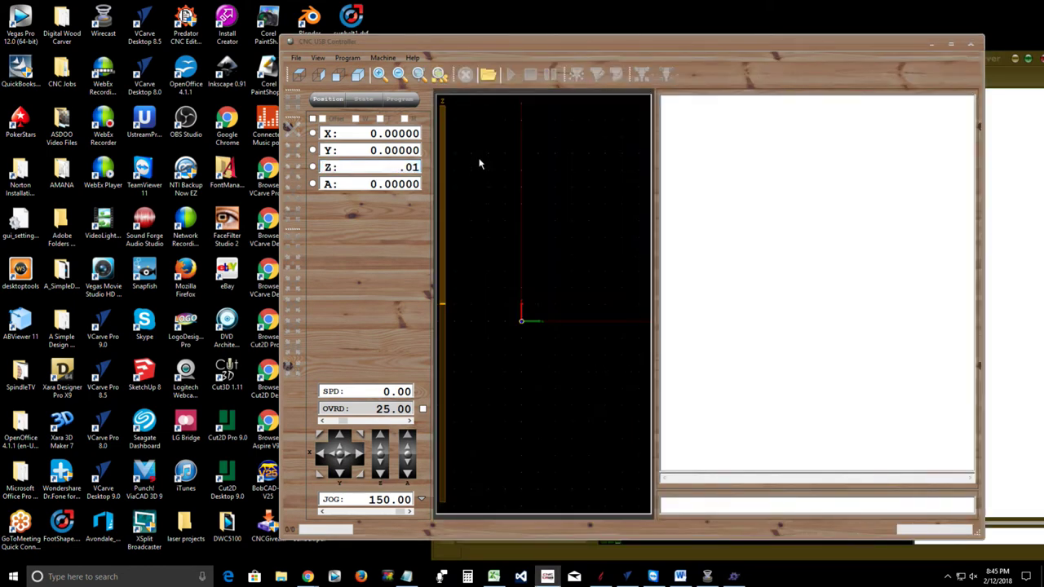
key(Return)
Set PlanetCNC TNG's work Z to 0.010 as well
click(1019, 164)
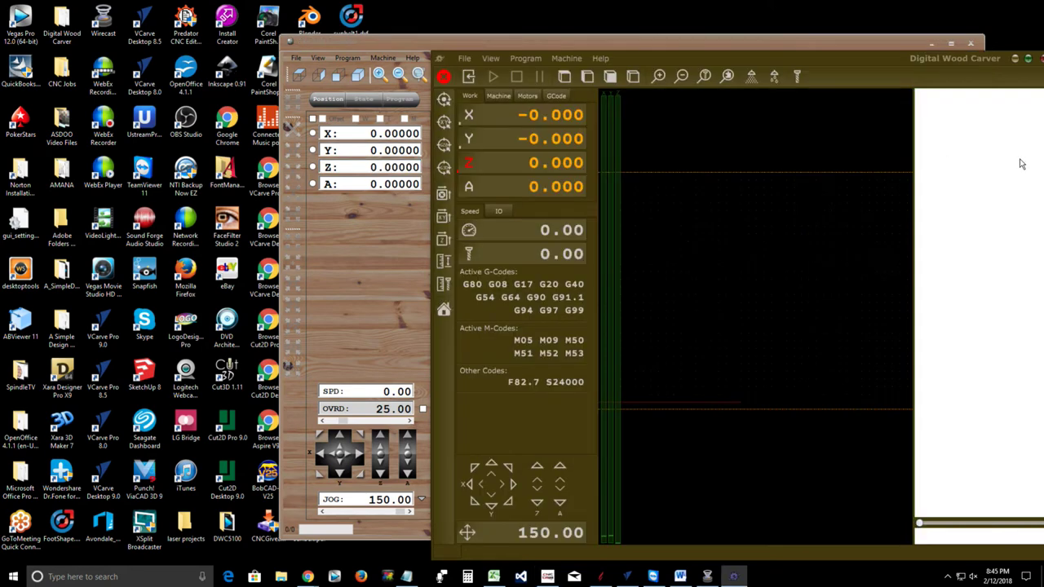
click(555, 163)
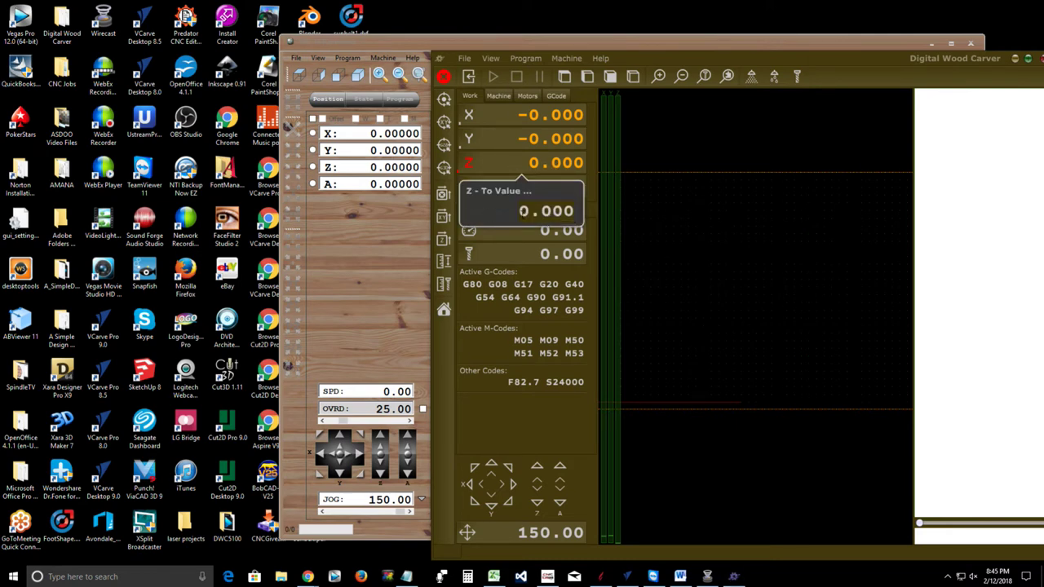
text(.01)
key(Return)
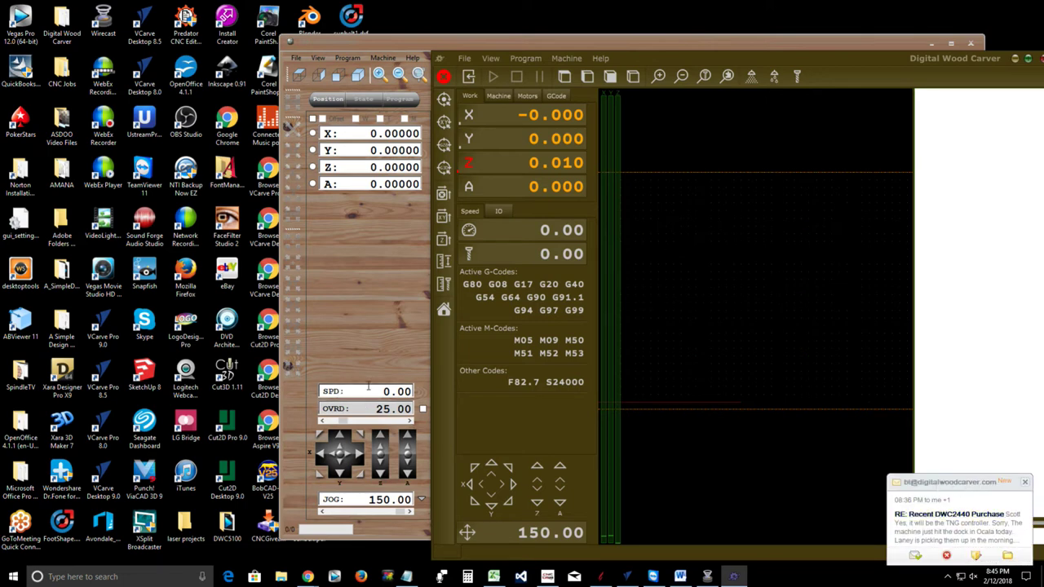
Dismiss the email popup, show the feed override control and lower the override twice
click(1024, 483)
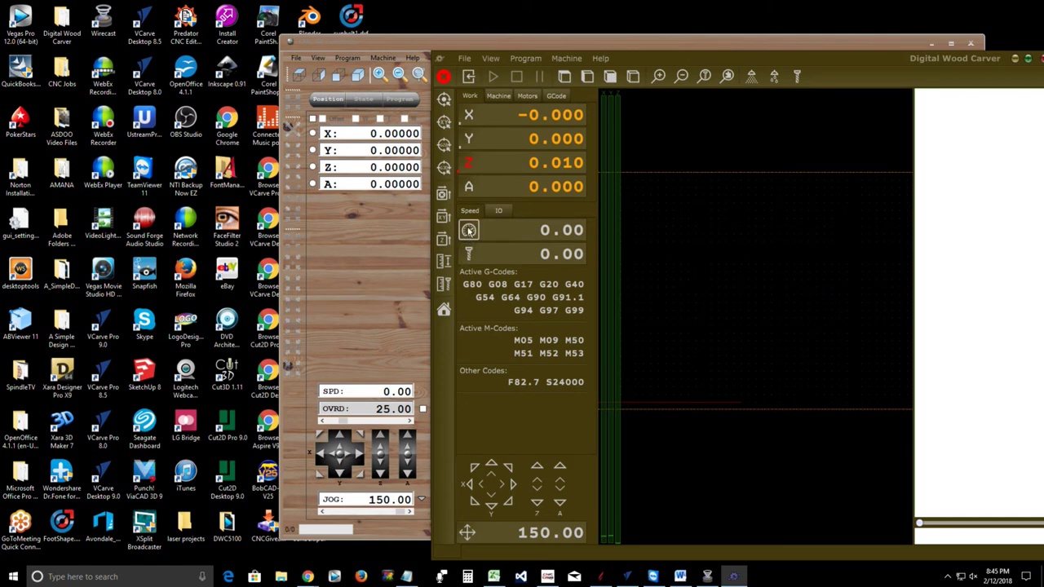
click(469, 230)
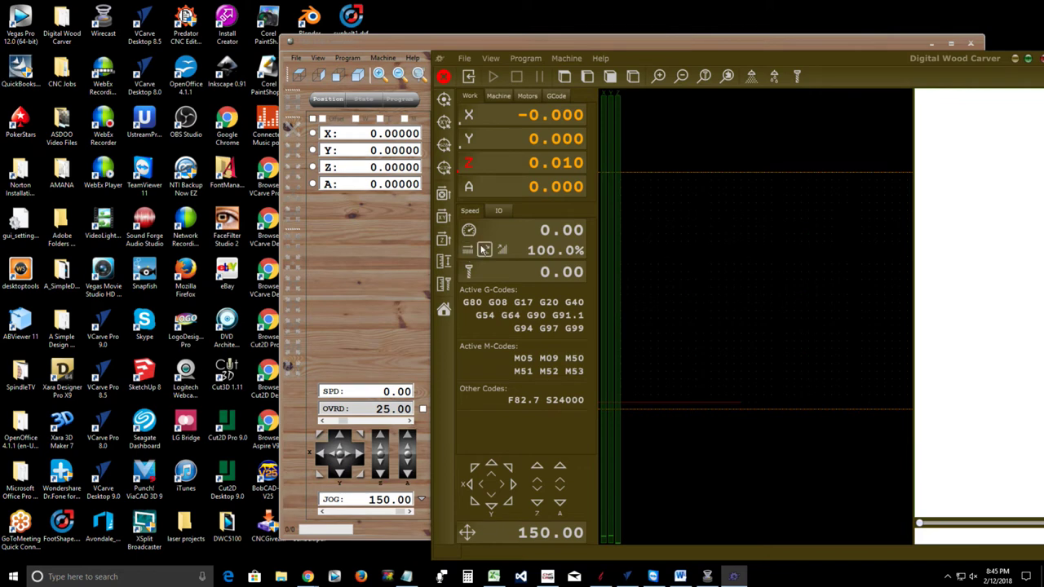
click(484, 250)
click(483, 251)
Raise the feed override in 10% steps up to 190%, then reset it to 100.0%
click(505, 252)
click(505, 251)
click(505, 251)
click(506, 252)
click(506, 252)
click(505, 252)
click(505, 252)
click(505, 251)
click(505, 252)
click(505, 251)
click(505, 251)
click(505, 251)
click(505, 251)
click(468, 251)
click(470, 231)
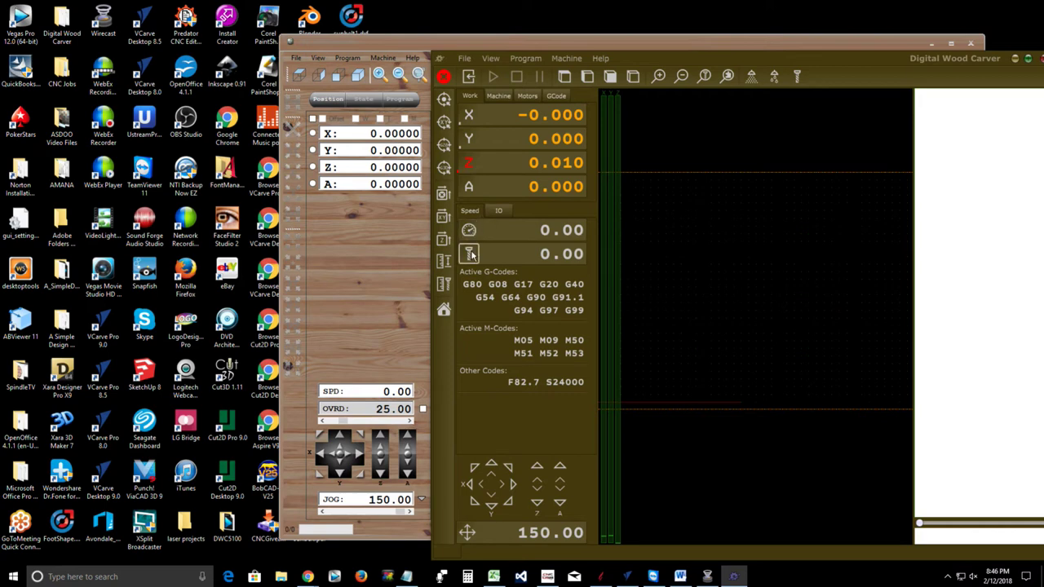
click(471, 253)
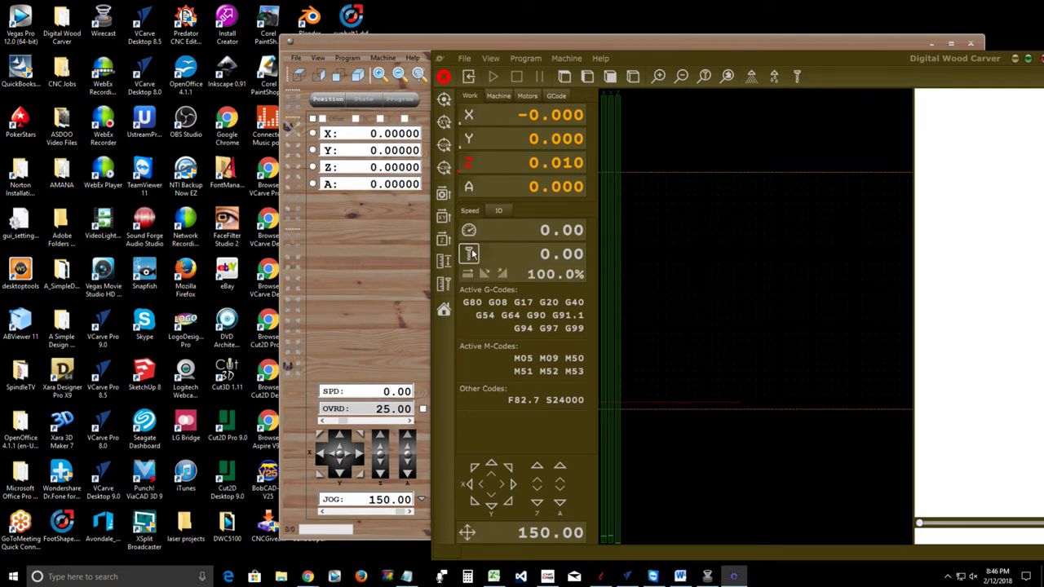
click(471, 254)
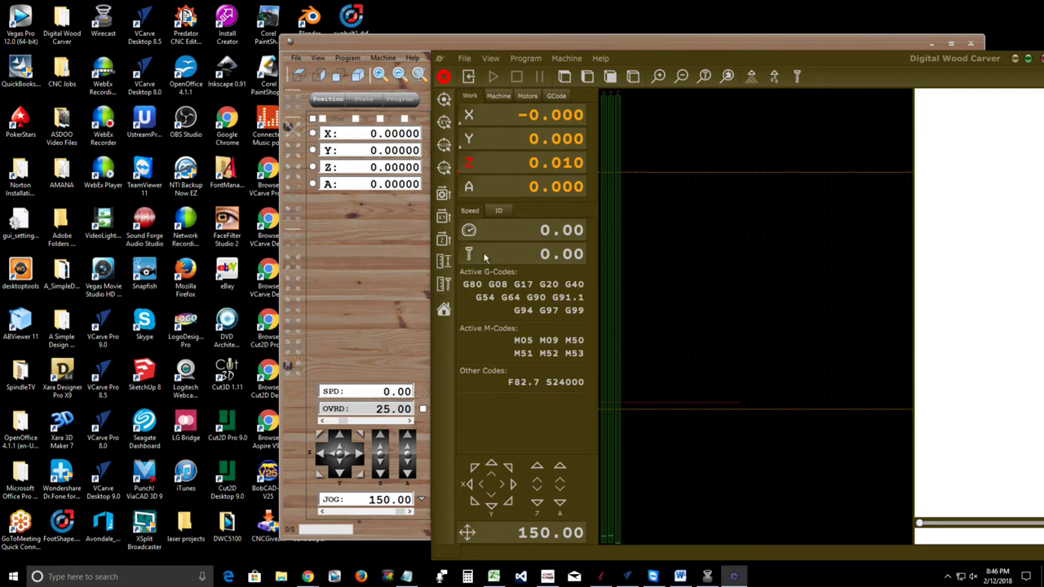
click(469, 255)
click(504, 275)
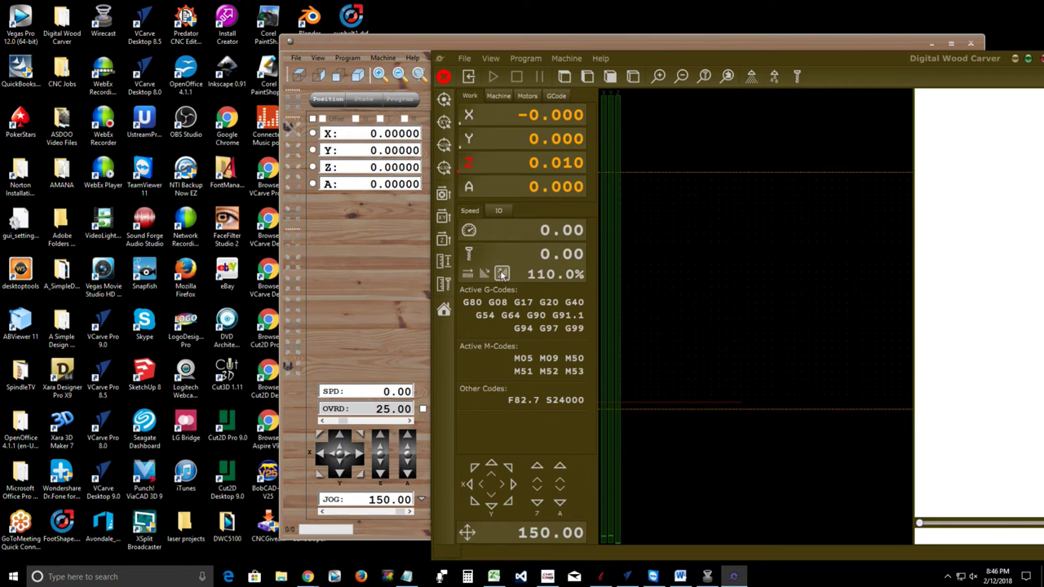
click(504, 275)
click(504, 275)
click(486, 275)
click(487, 275)
click(487, 275)
click(487, 275)
click(468, 275)
click(463, 59)
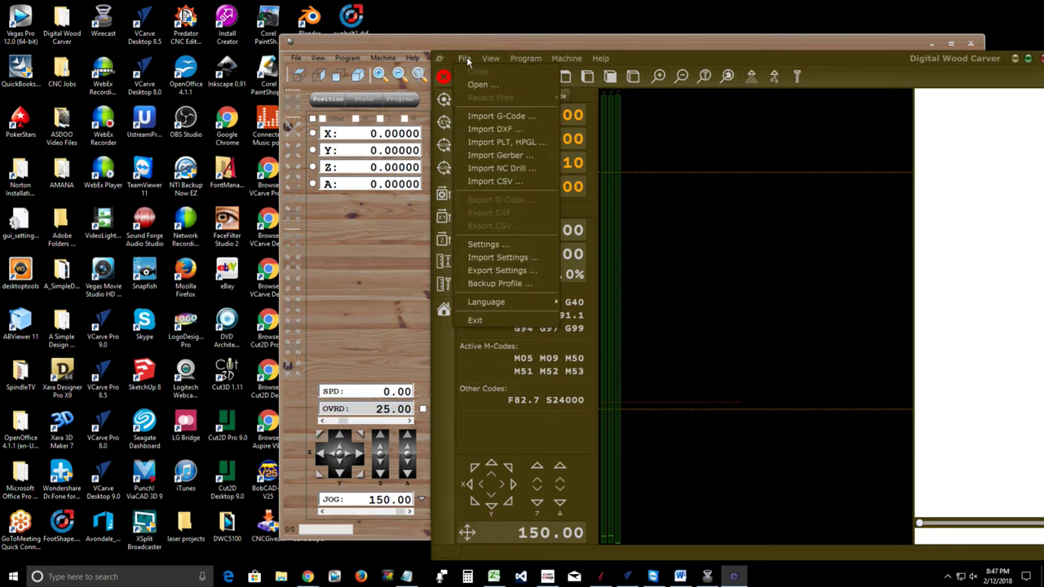
click(473, 85)
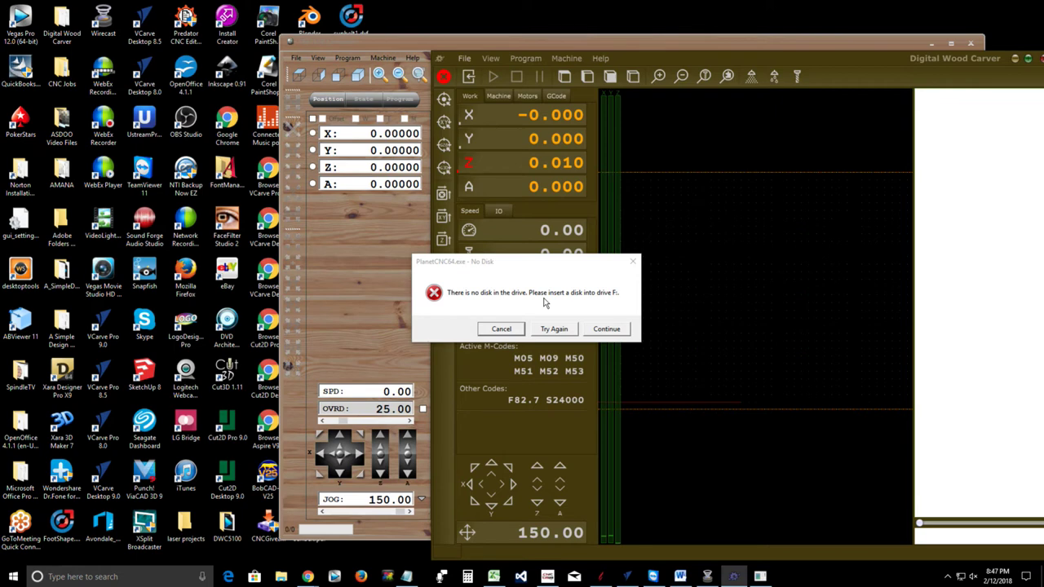
click(509, 329)
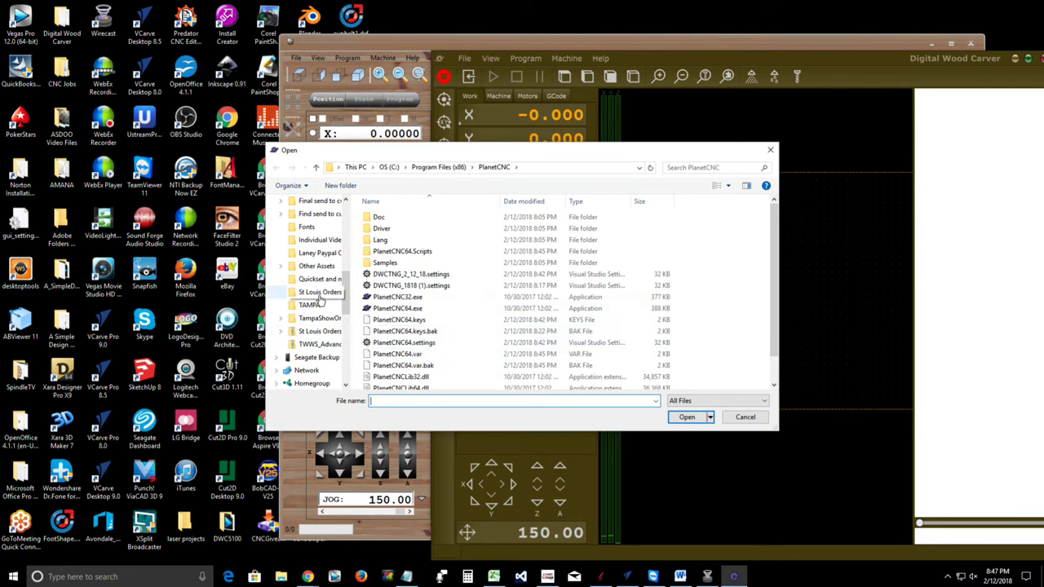
double_click(389, 264)
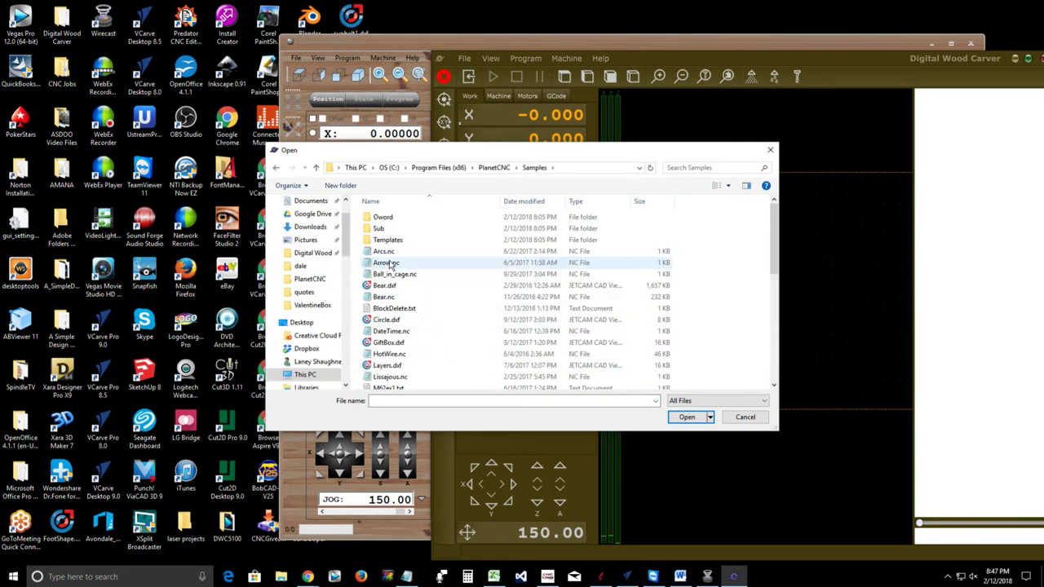
double_click(387, 262)
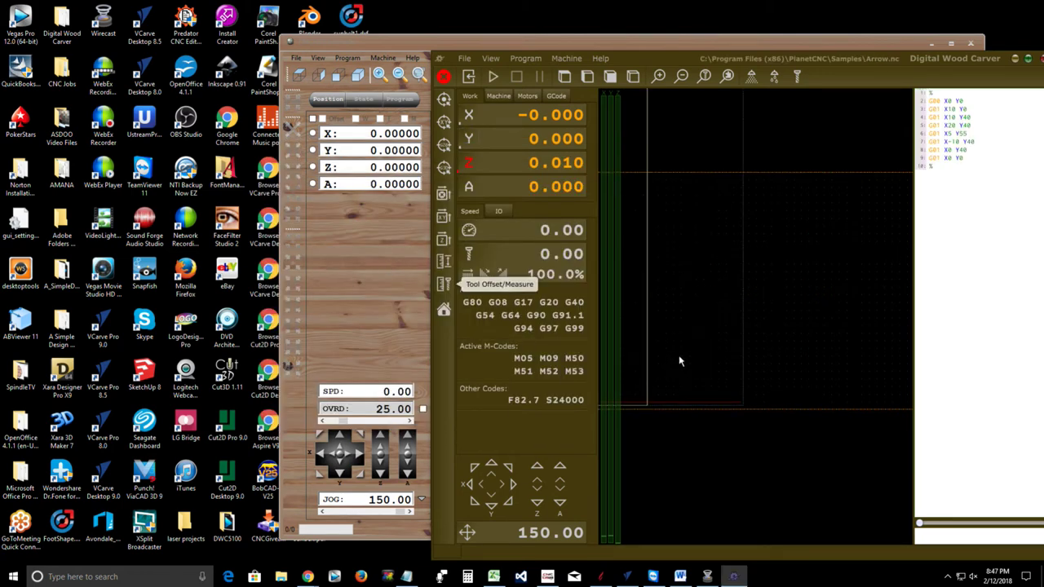
scroll(678, 355, down, 3)
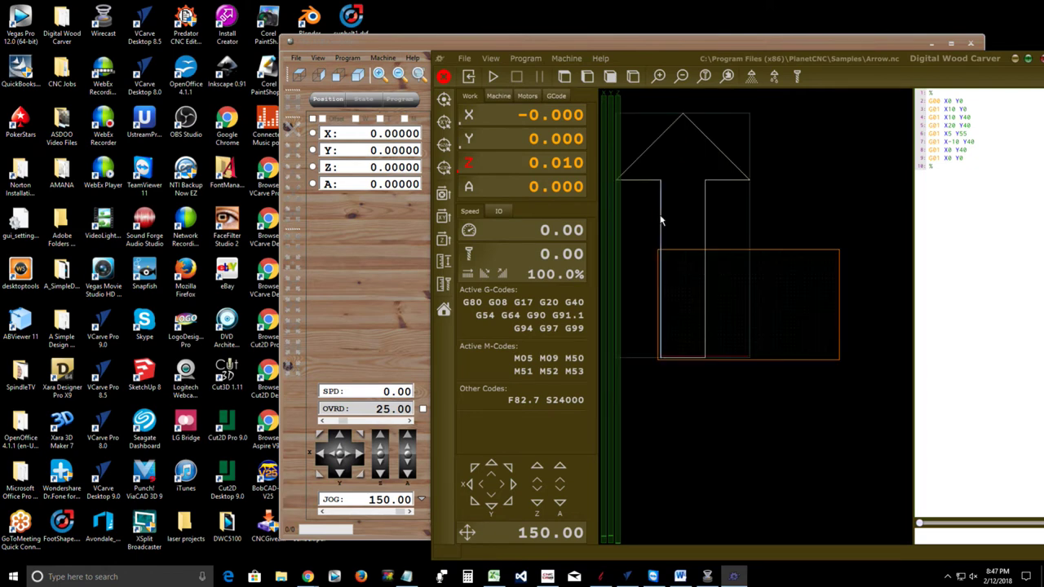
scroll(661, 216, down, 1)
scroll(661, 214, up, 1)
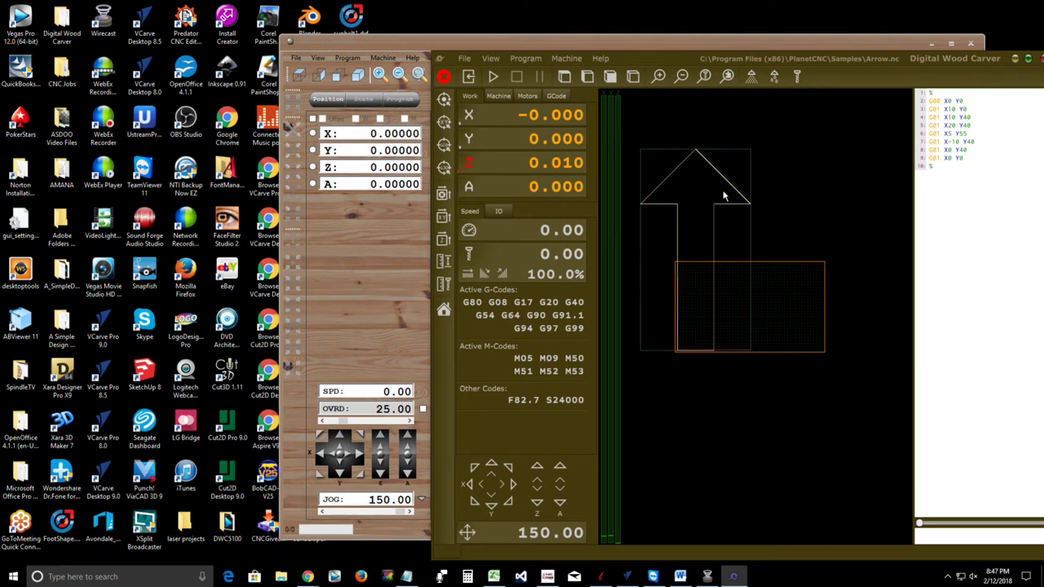
click(471, 77)
click(479, 76)
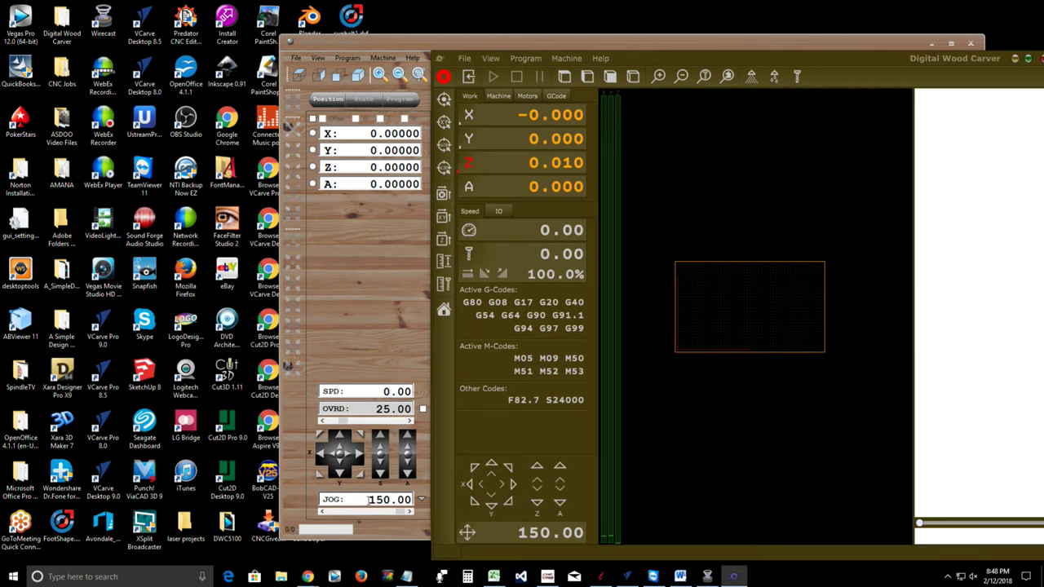
Check the old CNC USB Controller's jog speed, lowering it and raising it again
click(369, 500)
mouse_move(398, 514)
mouse_down()
mouse_move(363, 512)
mouse_move(398, 514)
mouse_up()
click(522, 556)
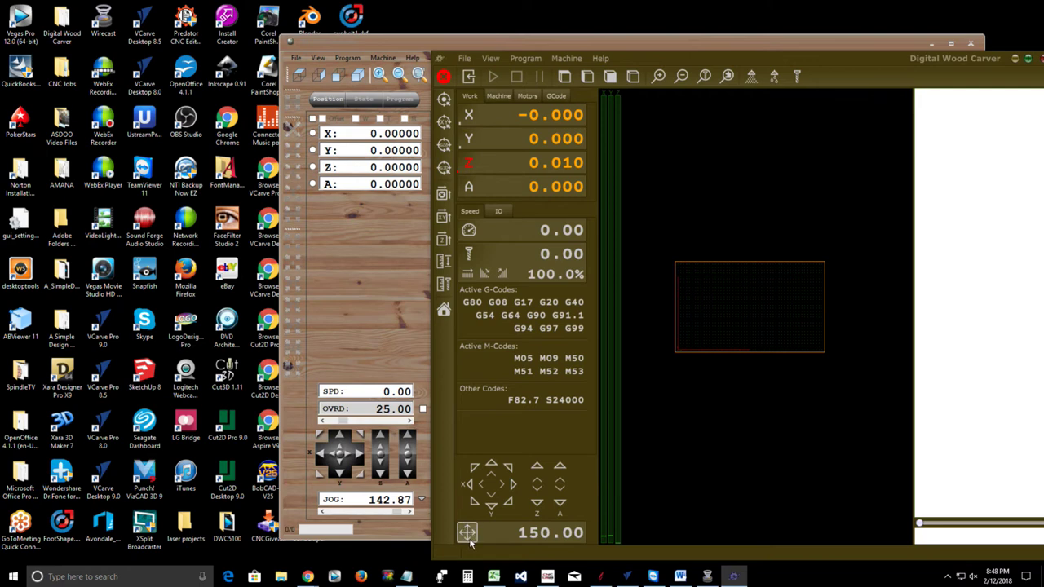
Set PlanetCNC TNG's jog speed to 25
click(538, 534)
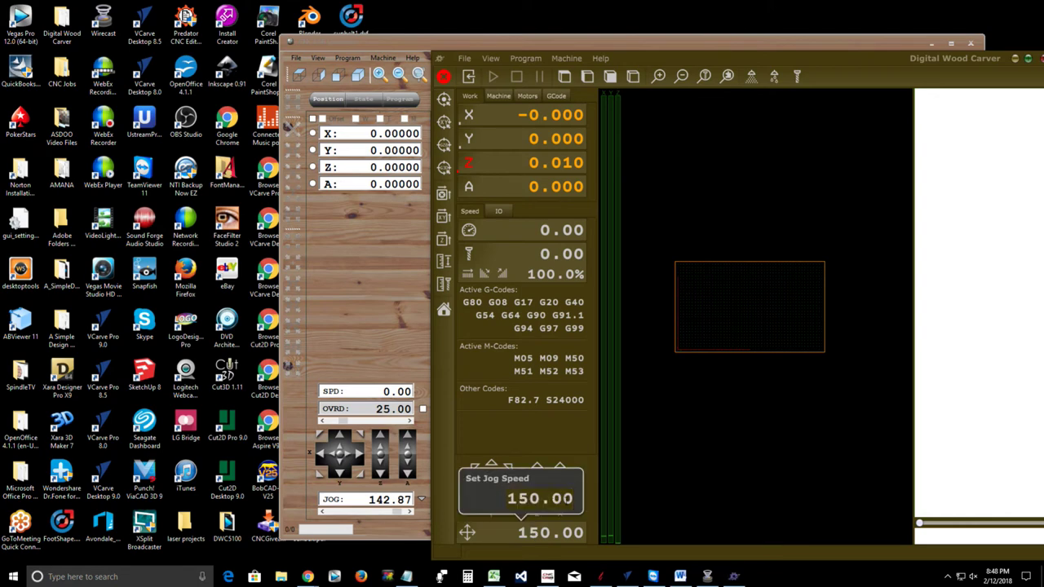
text(25)
key(Return)
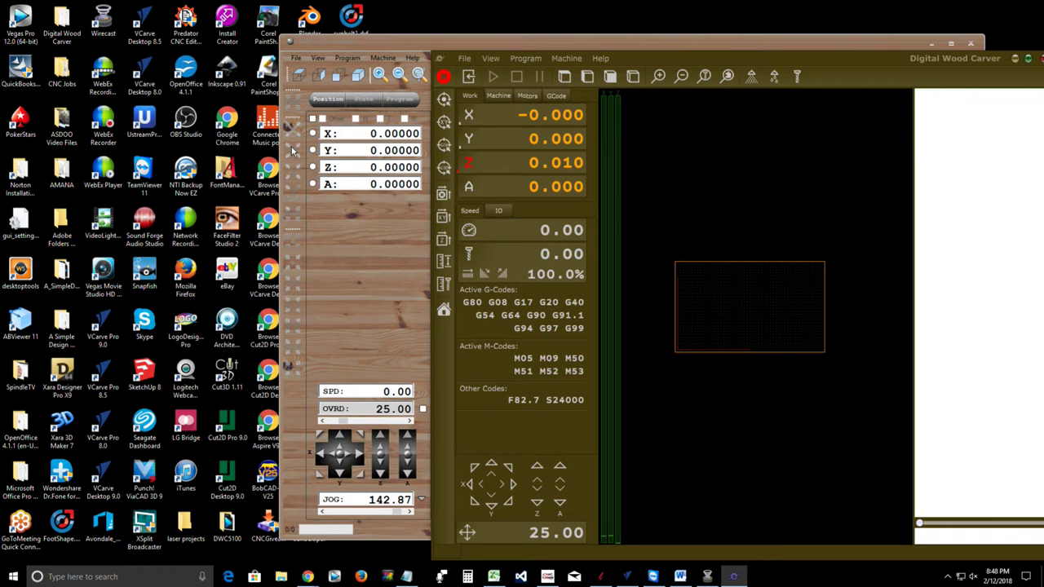
click(451, 124)
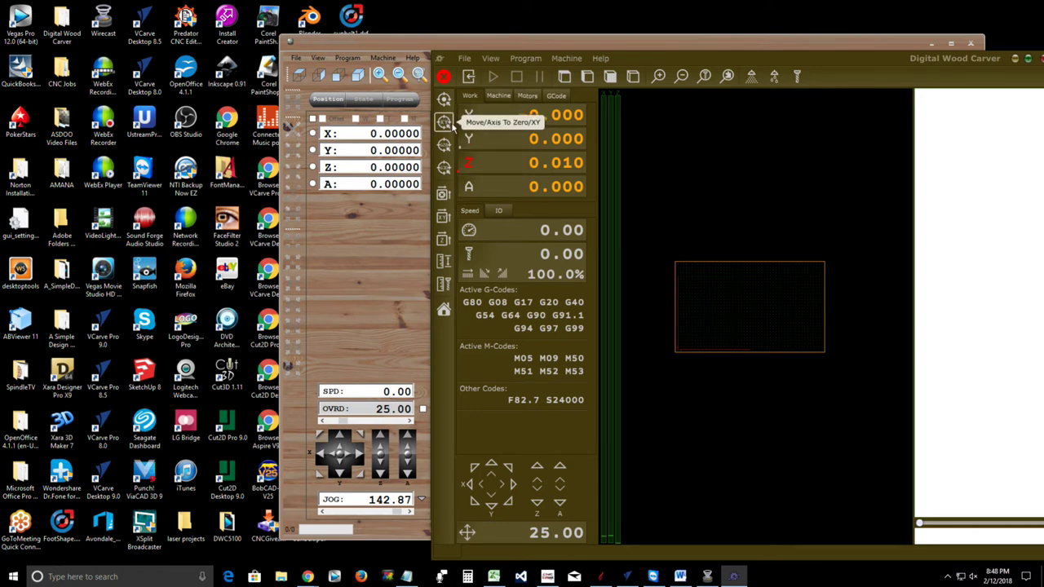
click(452, 123)
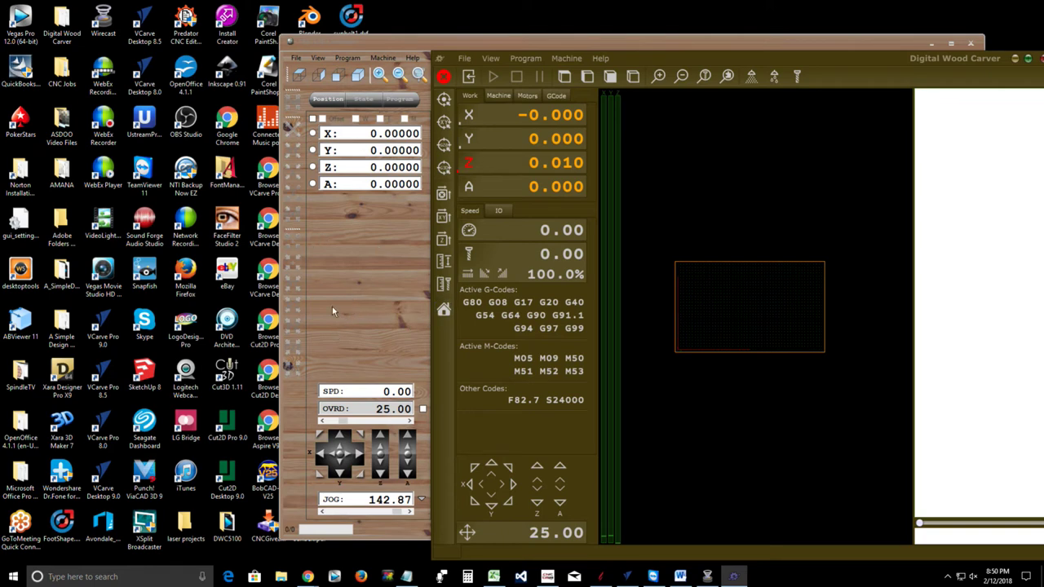
Move the main window left and open Help > License Management > My Licenses
drag(908, 58, 760, 57)
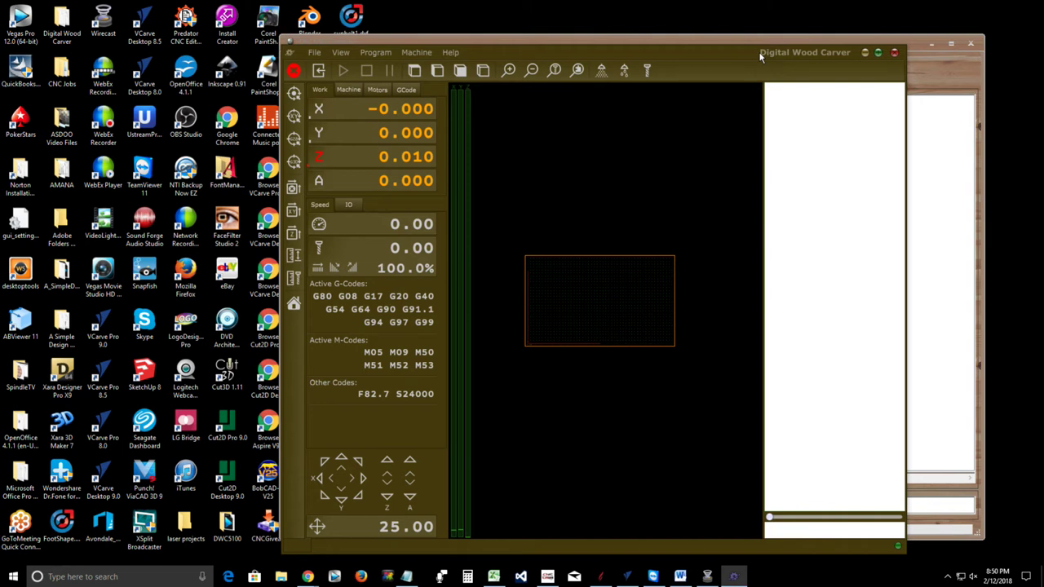
click(450, 53)
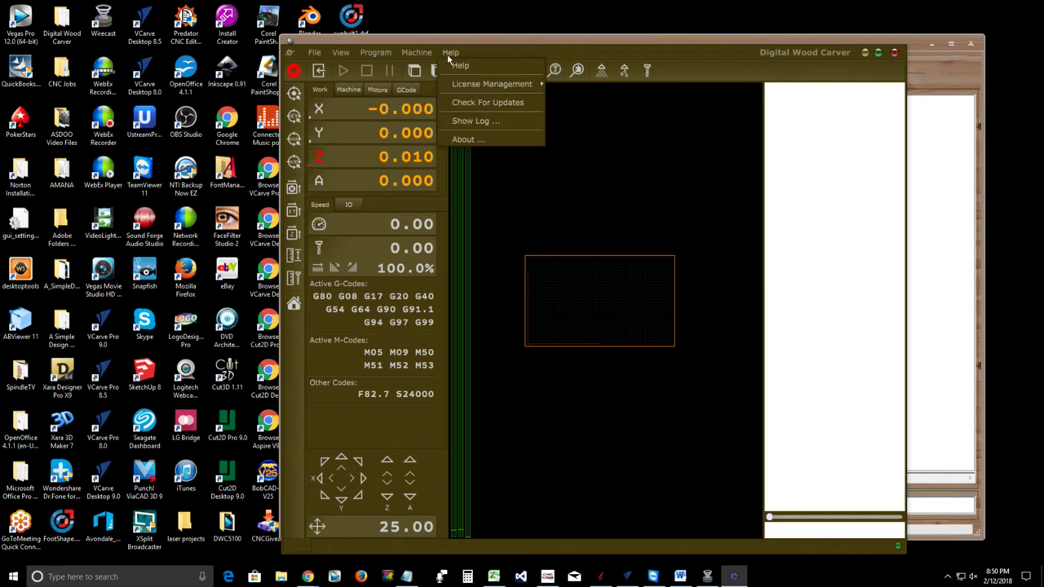
mouse_move(461, 89)
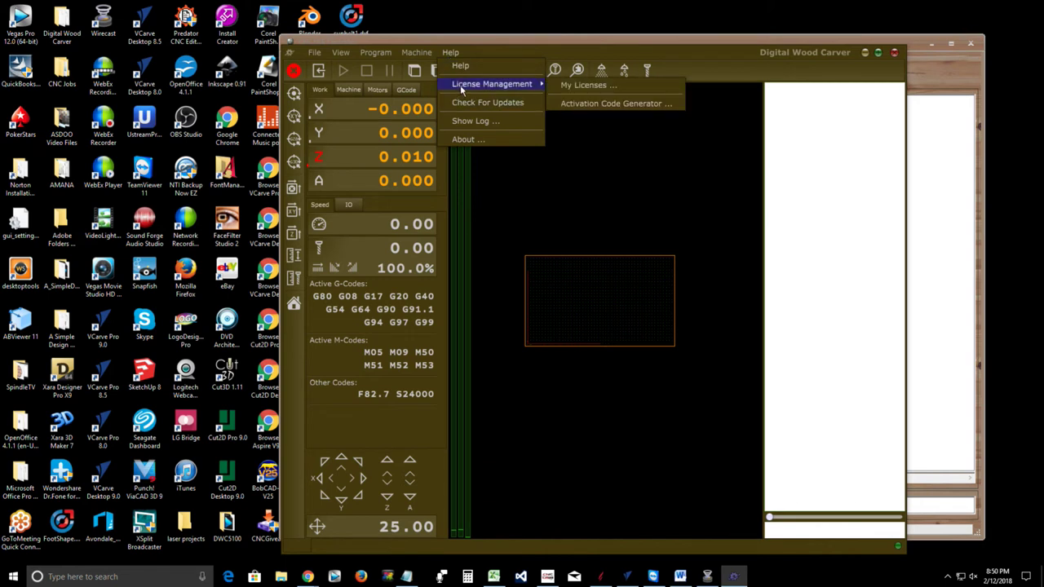
click(601, 85)
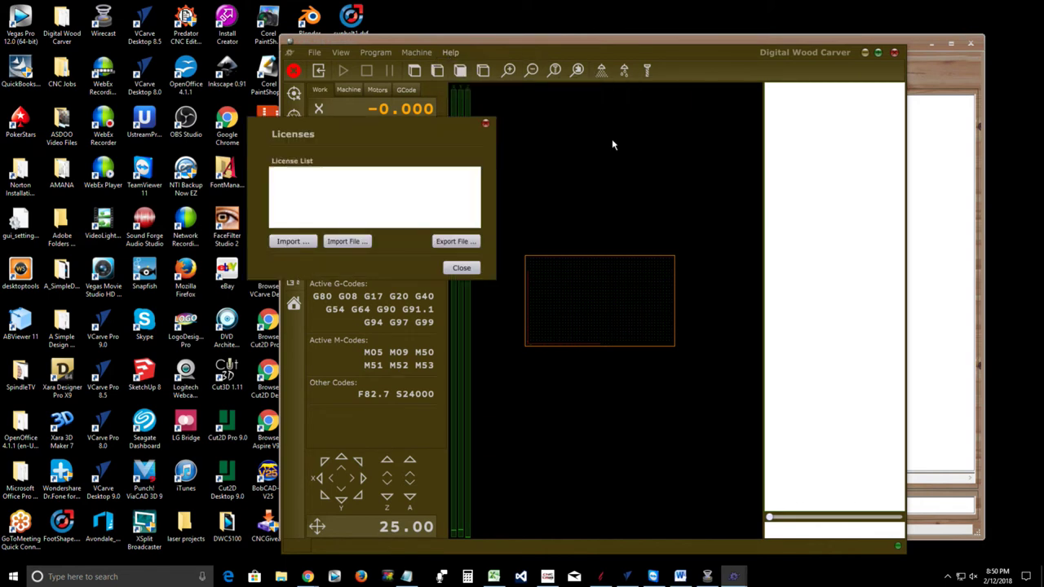
Start a license import, cancel it, and close the empty license list
click(289, 242)
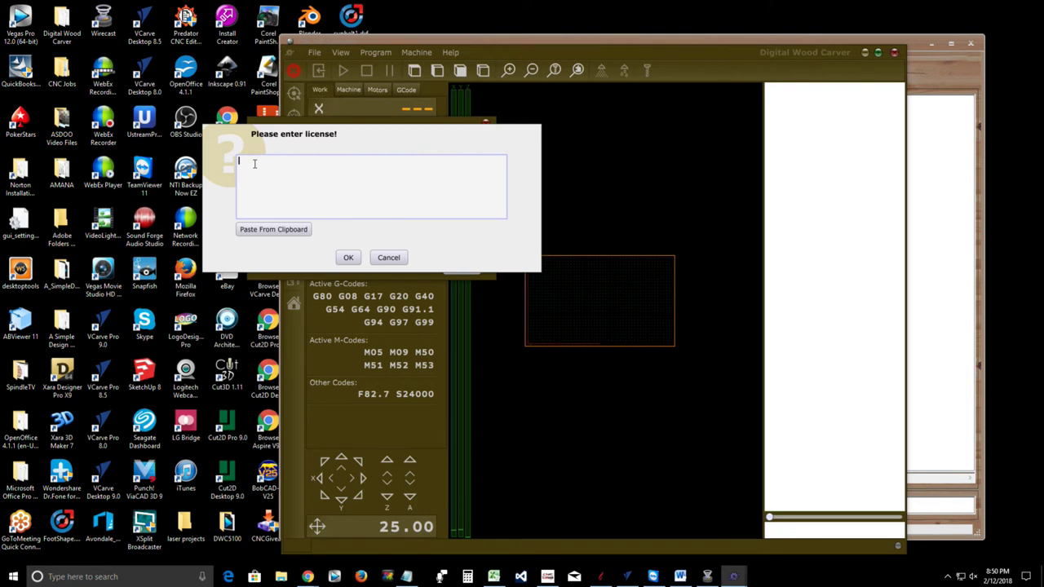
click(389, 258)
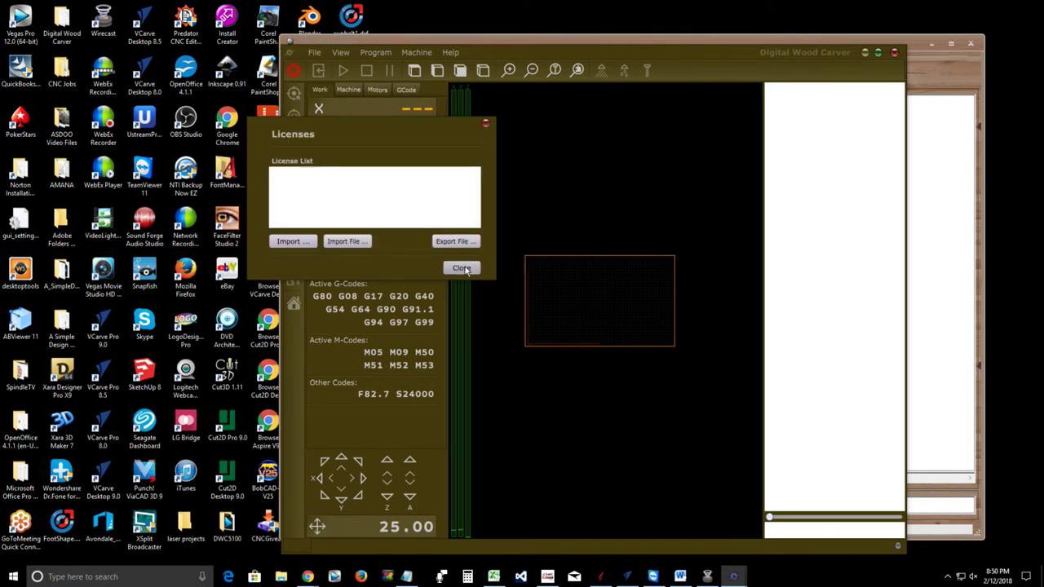
click(461, 268)
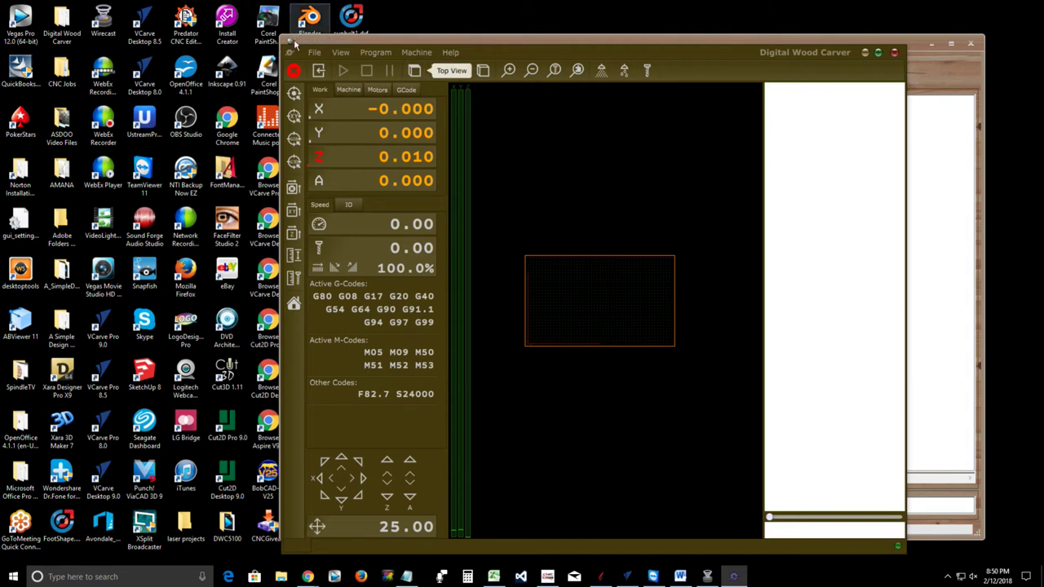
Confirm Simulation as the controller in the connection settings
click(313, 52)
click(319, 242)
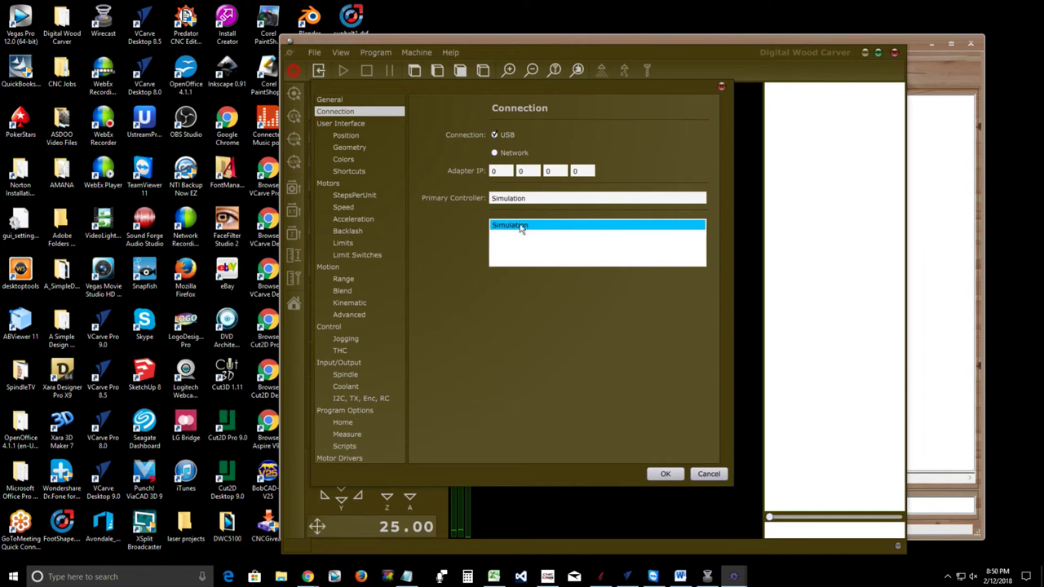
click(666, 476)
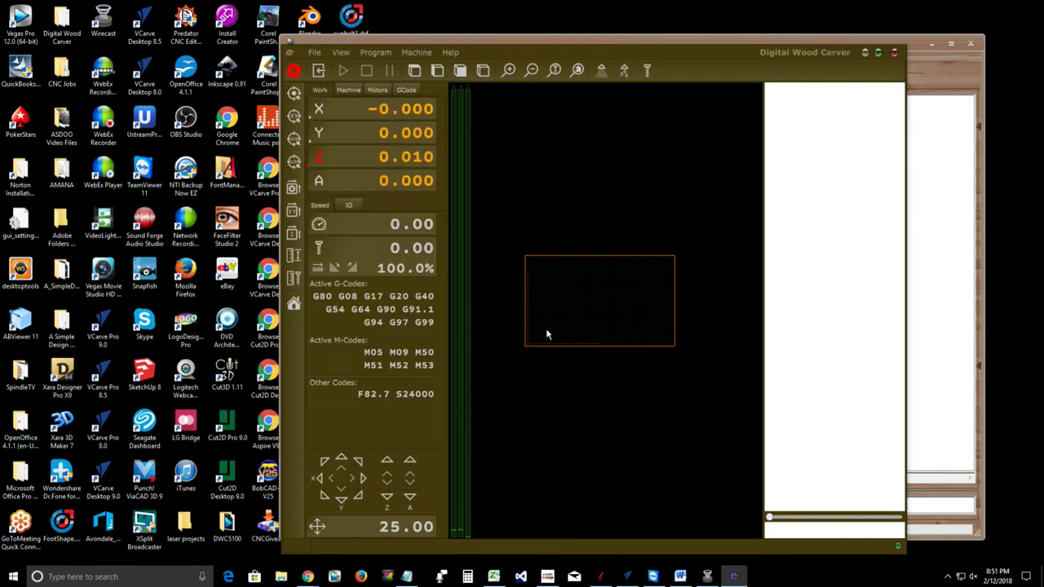
Reload Arrow.nc from Recent Files, zero the Z axis and start the program
click(315, 52)
mouse_move(340, 93)
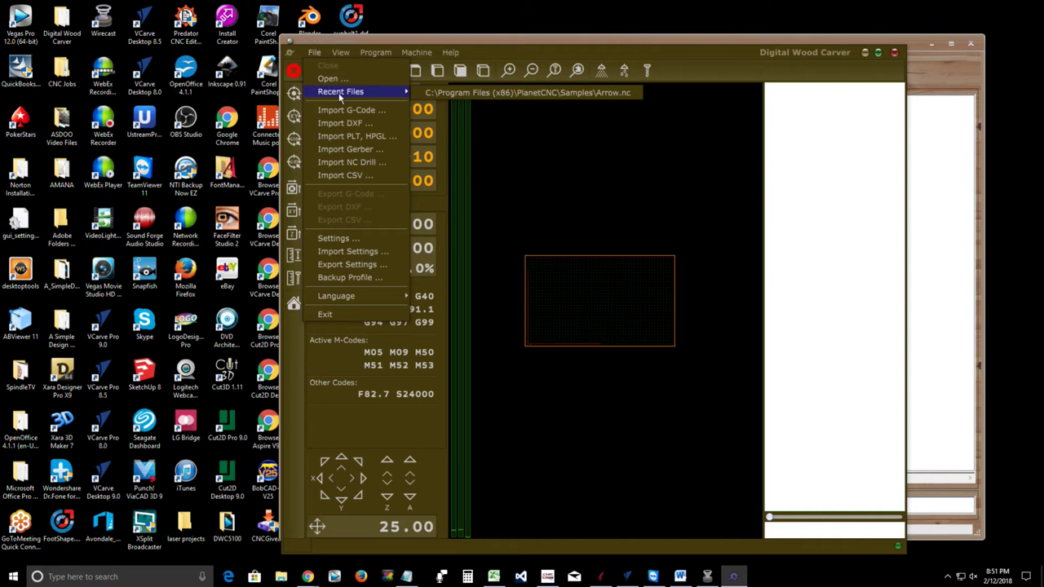
click(459, 95)
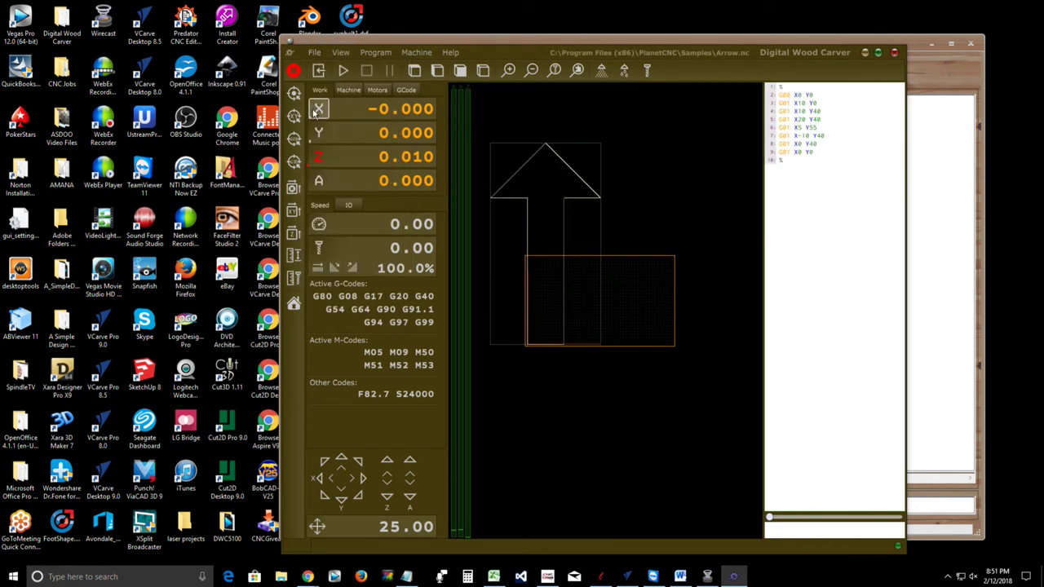
click(320, 160)
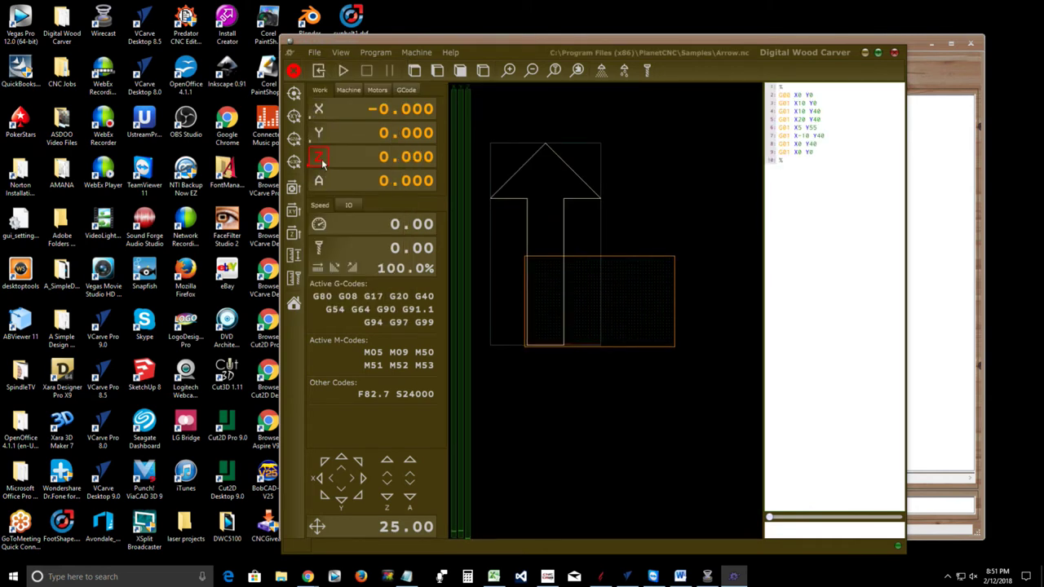
click(343, 72)
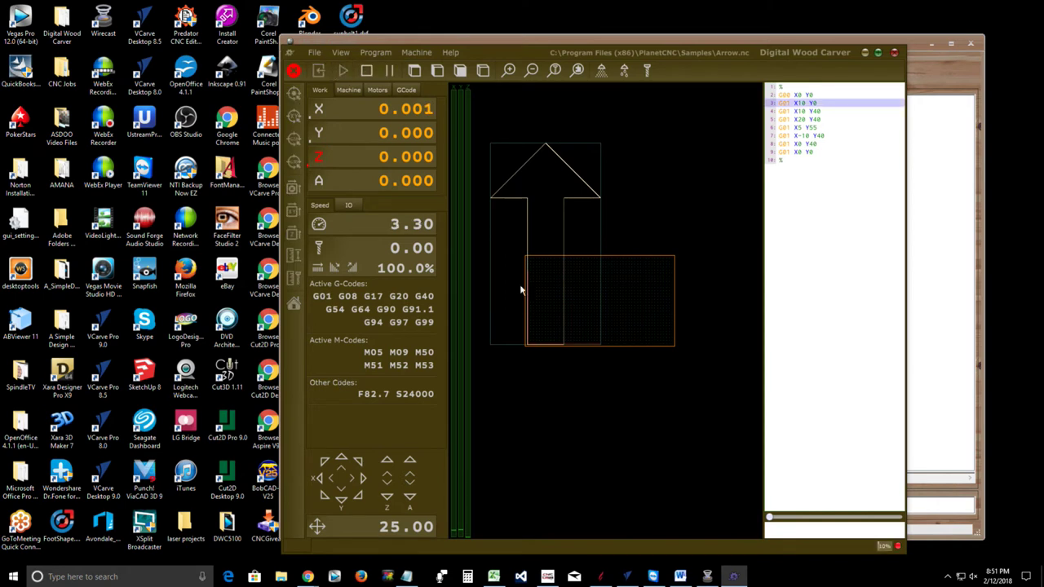
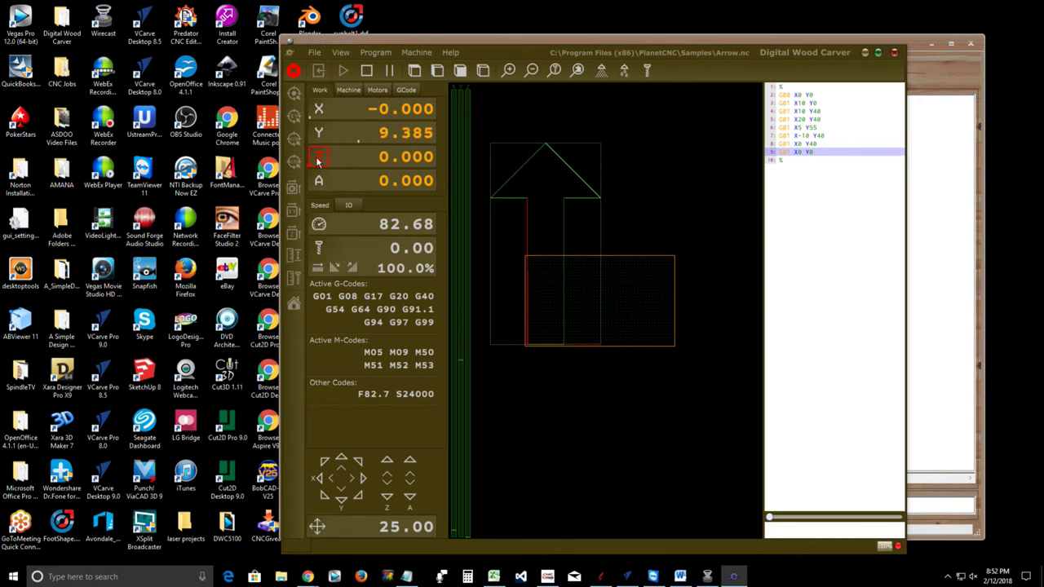
Open the File menu so its Settings entry is available
click(314, 53)
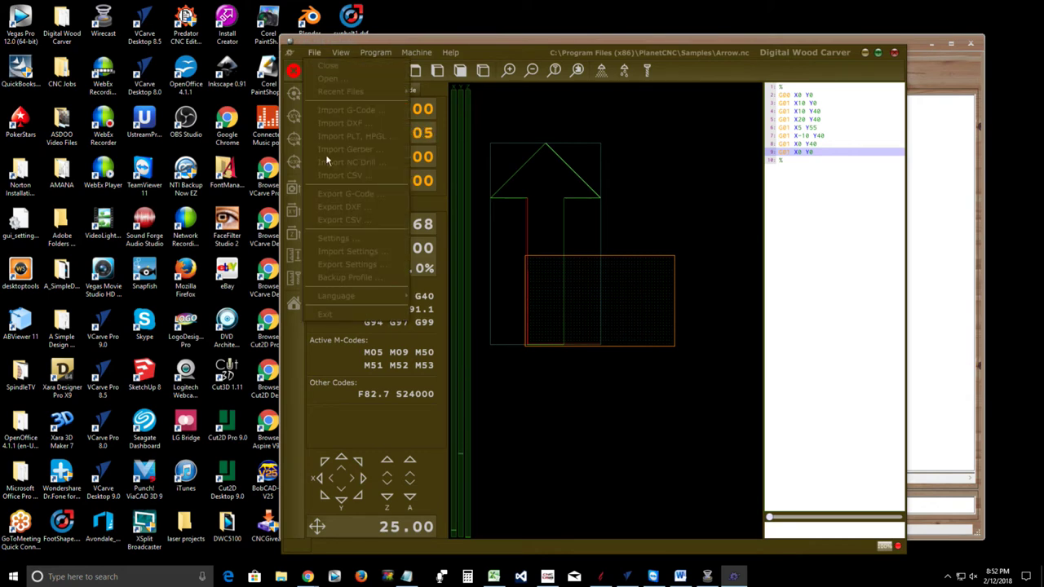
click(320, 53)
click(320, 54)
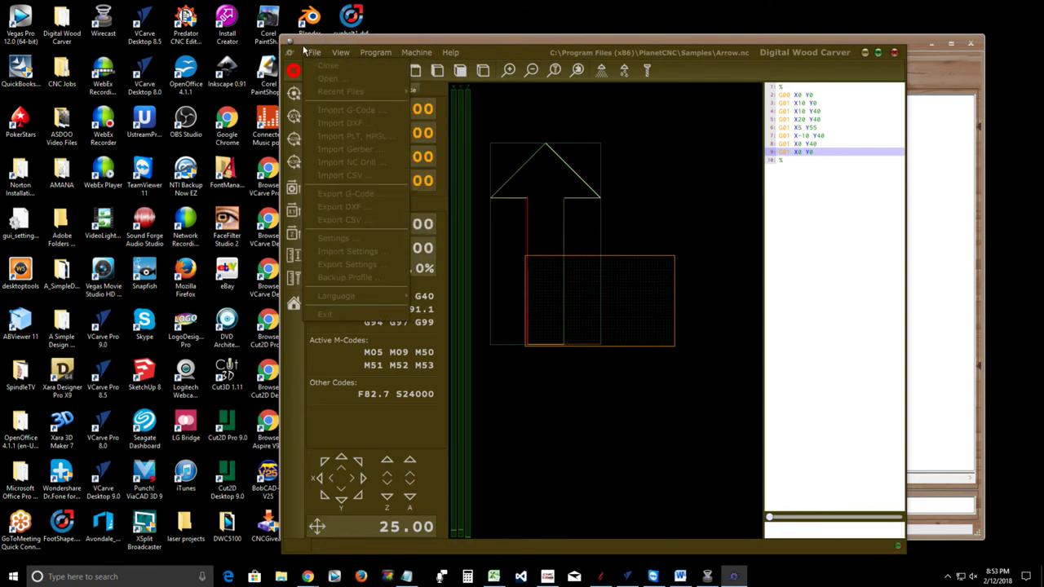
click(312, 52)
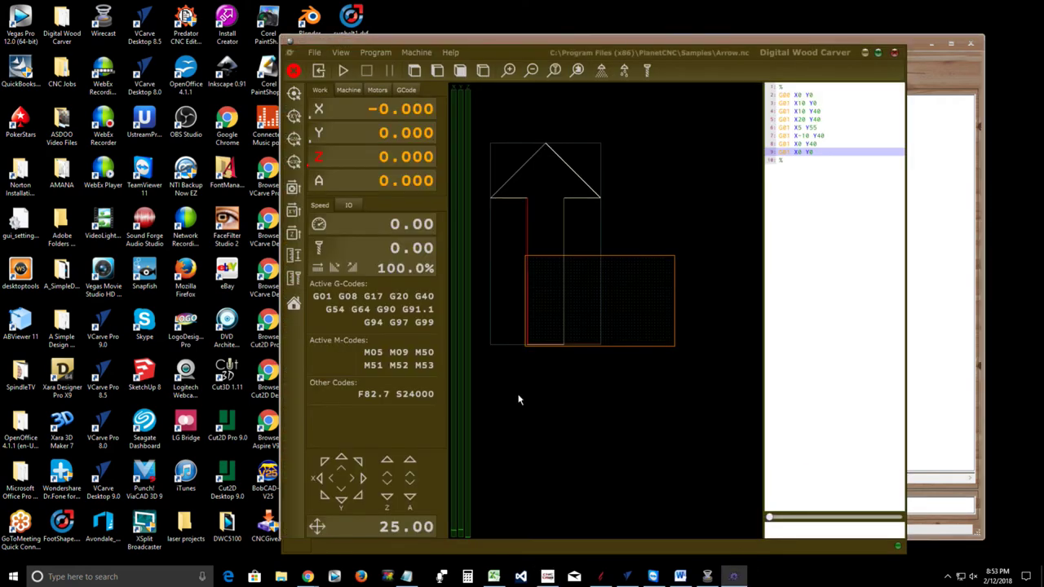
In Settings > Motors > Limits, set Motor Z Limit- to -0.75 in and apply with OK
click(314, 51)
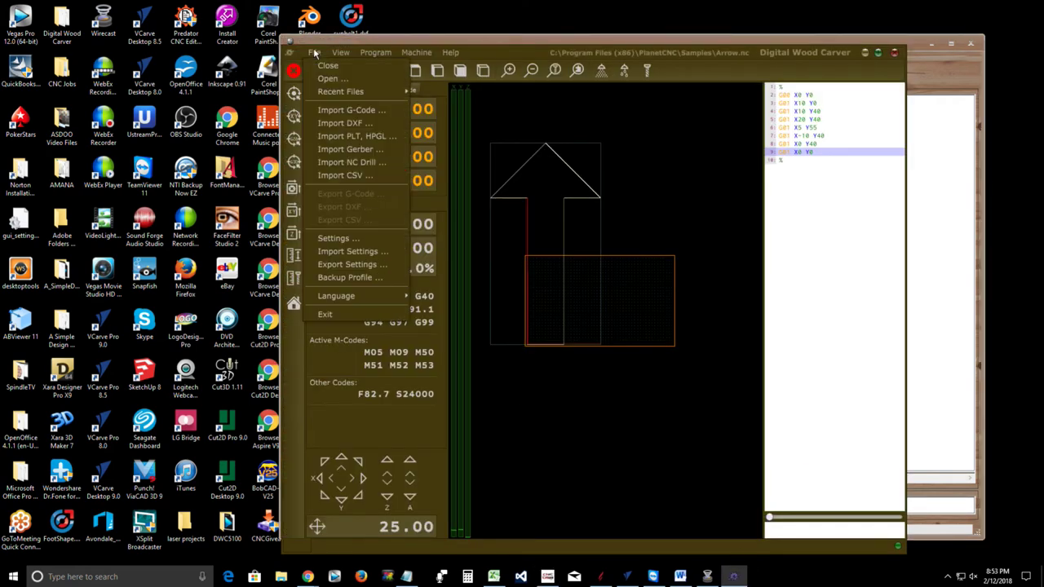
click(328, 238)
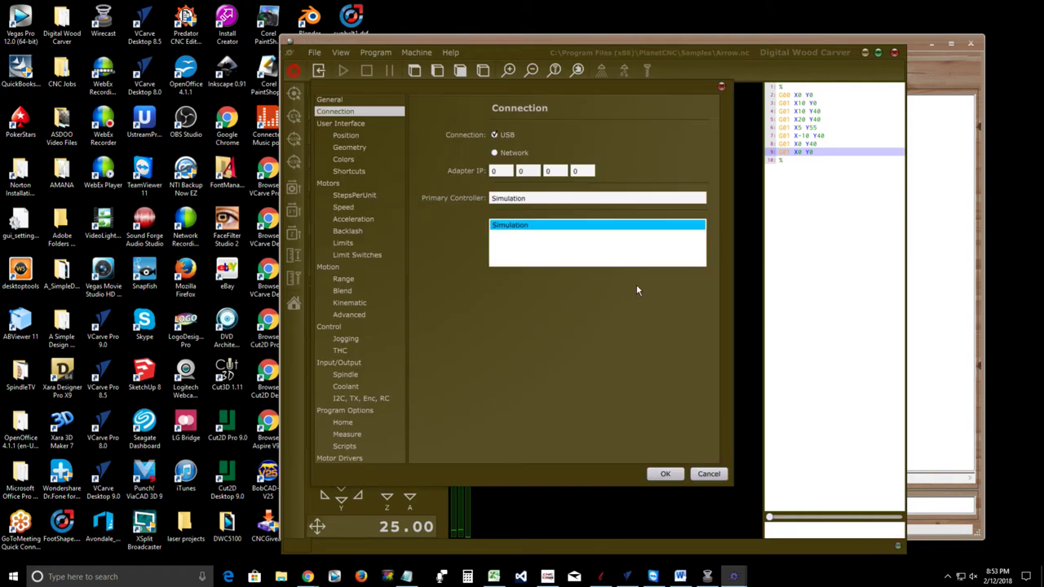
click(342, 243)
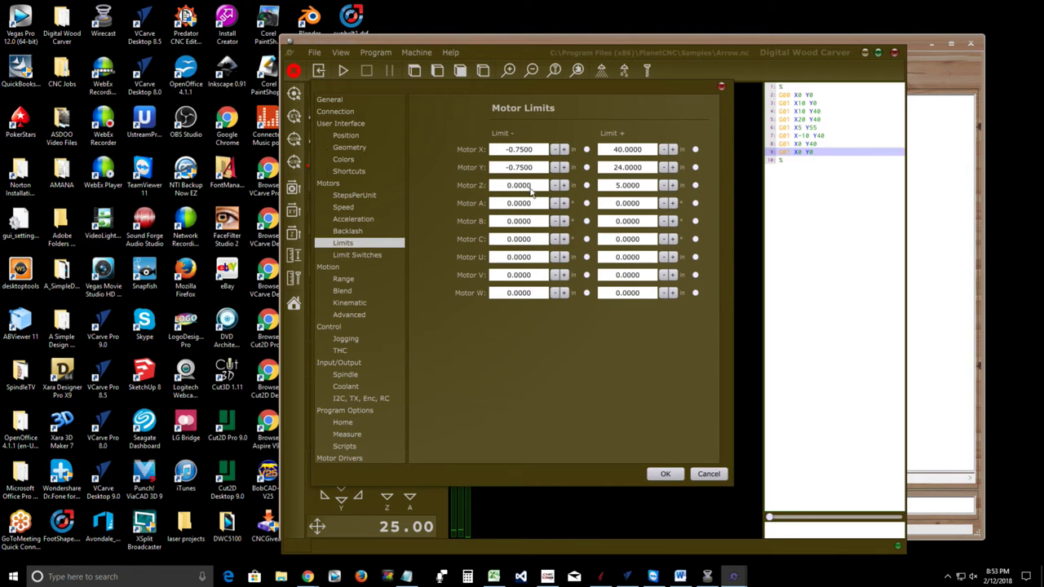
click(555, 186)
click(556, 186)
double_click(522, 186)
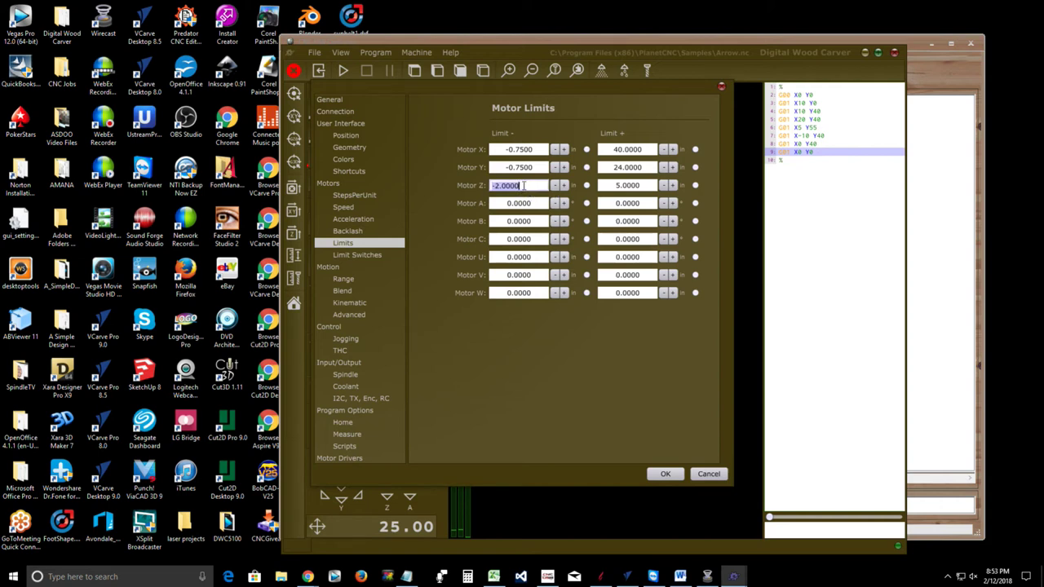
text(-.75)
click(664, 475)
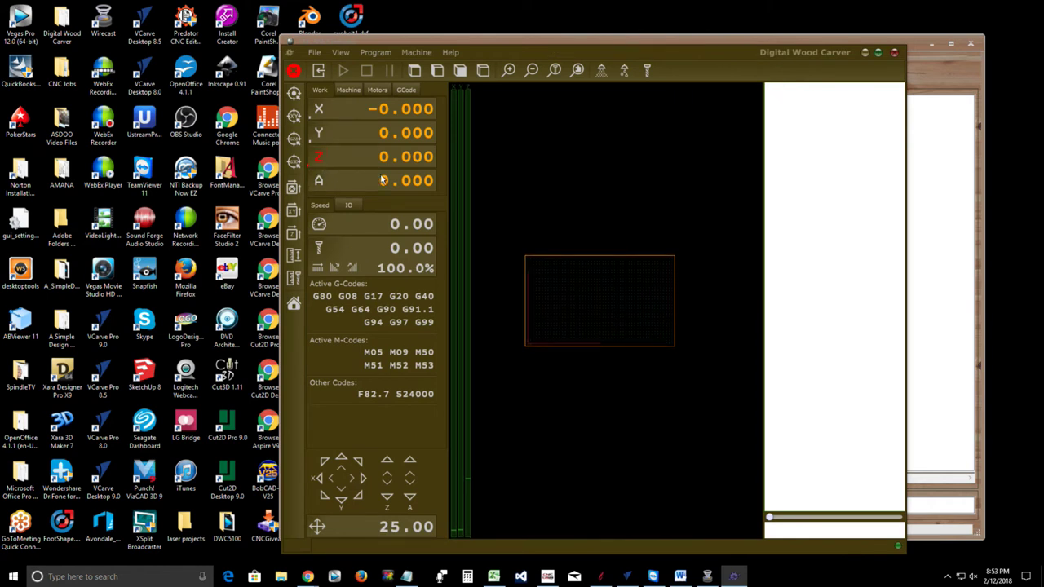
Zero the Z readout and reset the Motor Z lower limit to 0 in Settings
click(319, 158)
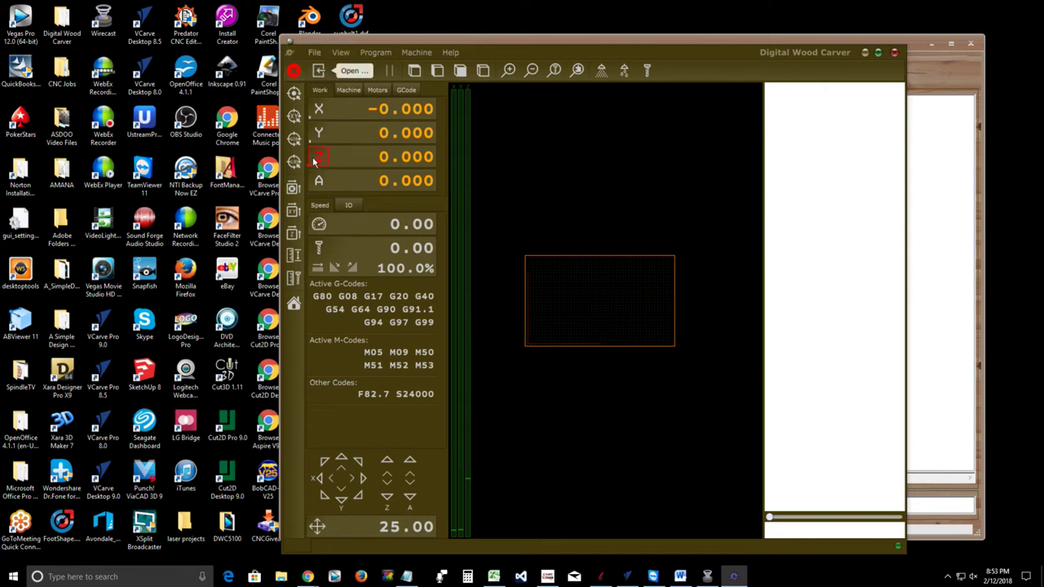
click(317, 52)
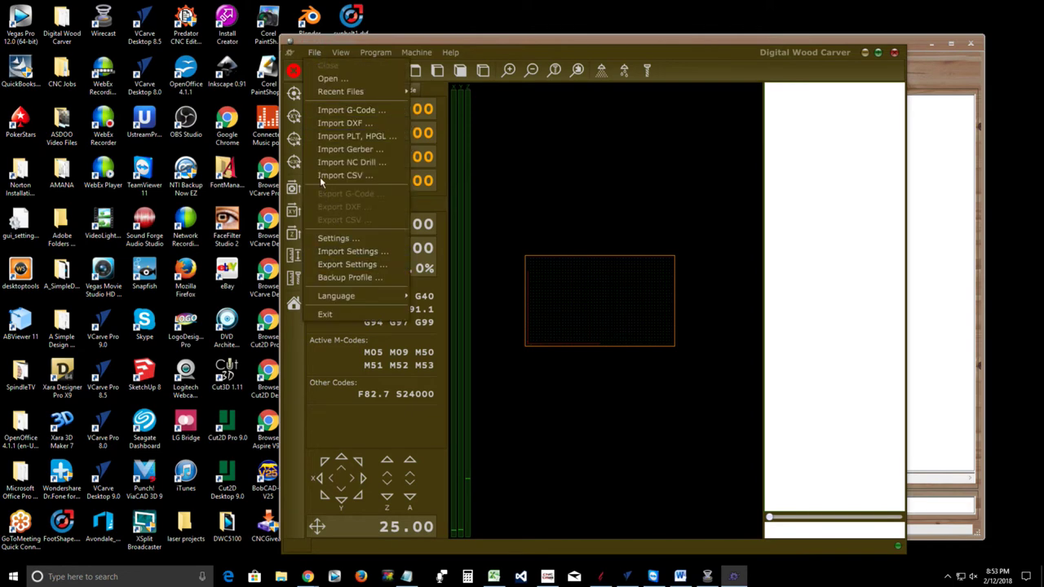
click(348, 239)
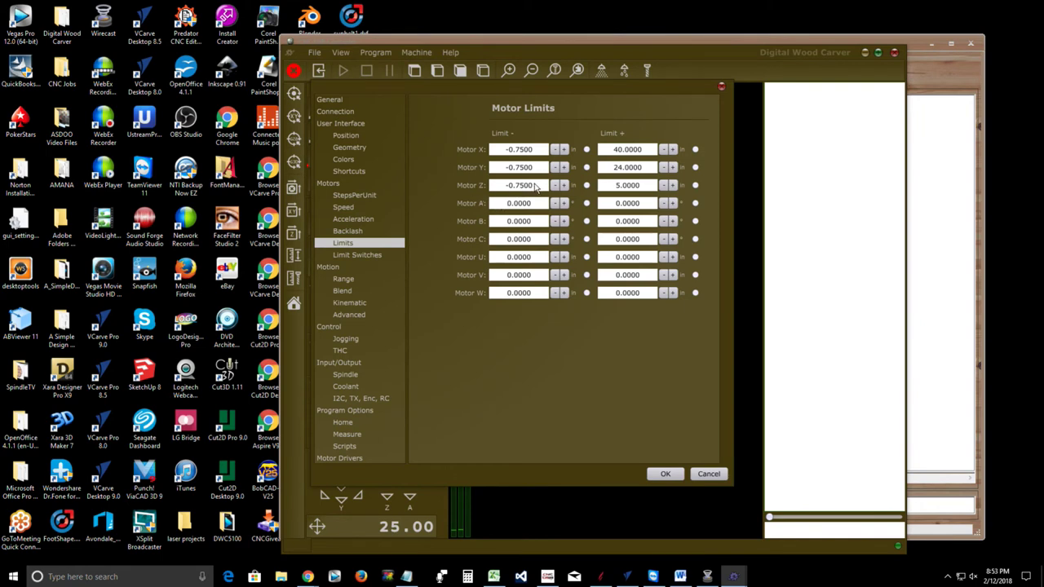
drag(536, 186, 460, 187)
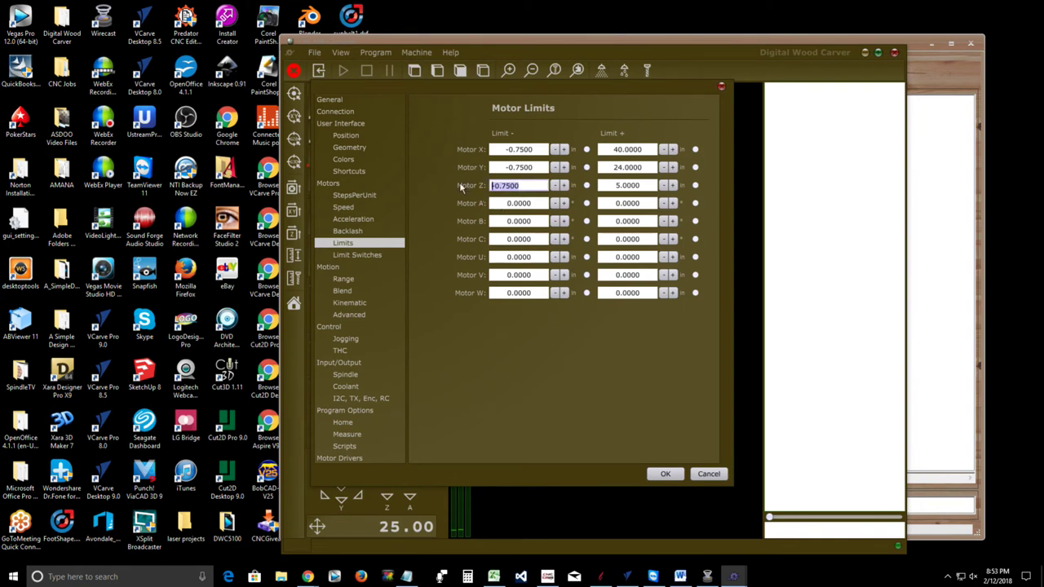
text(0)
key(Return)
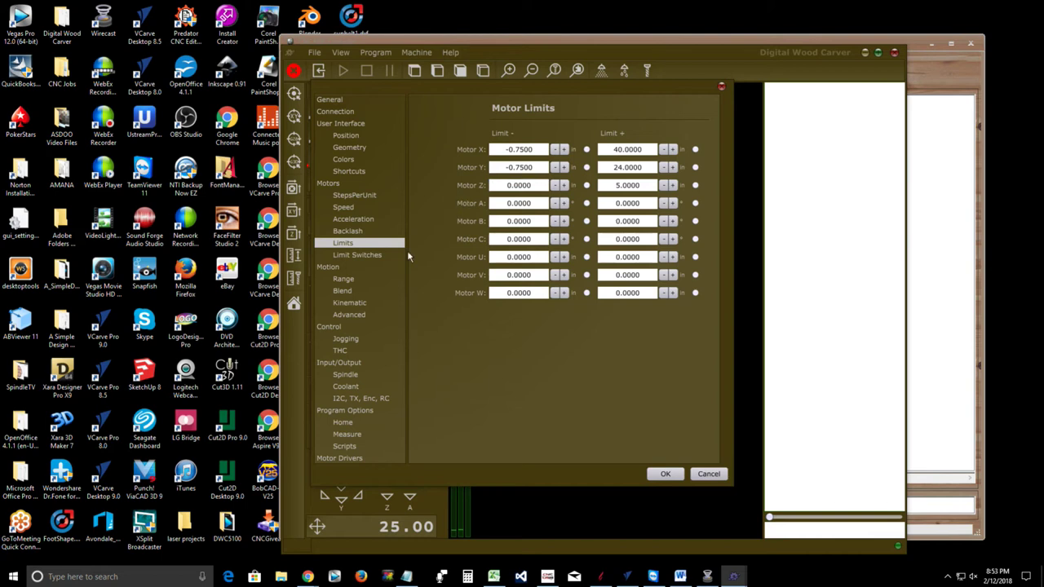
Set the Axis Z Range- on the Motion > Range page to -0.75 and apply
click(360, 258)
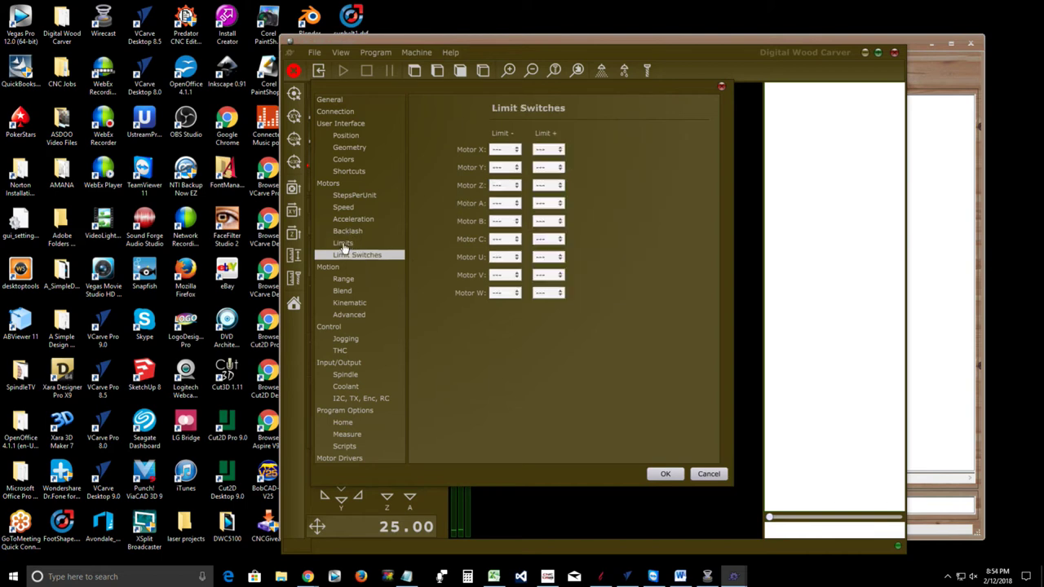
click(347, 280)
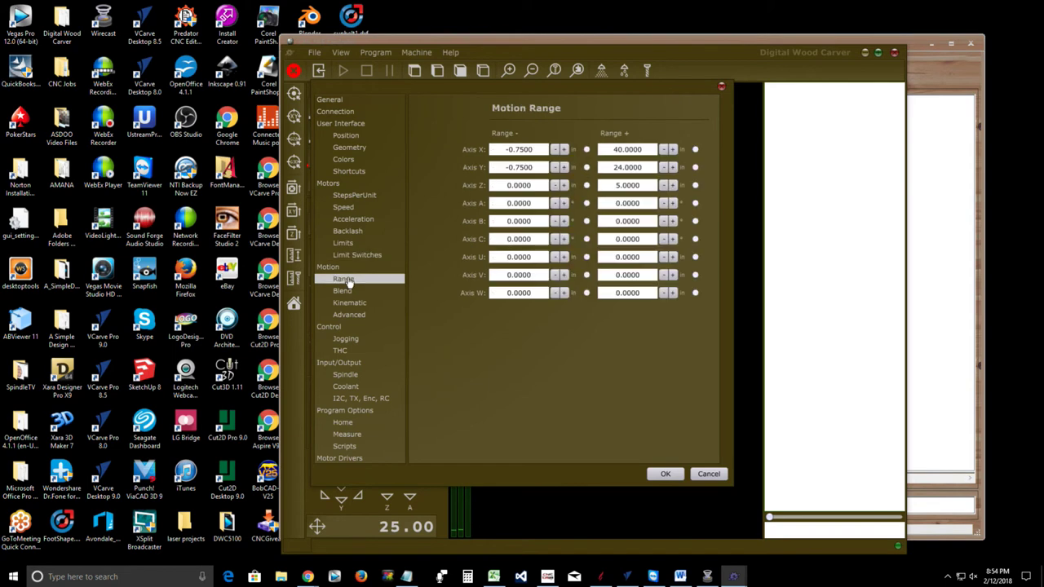
double_click(522, 186)
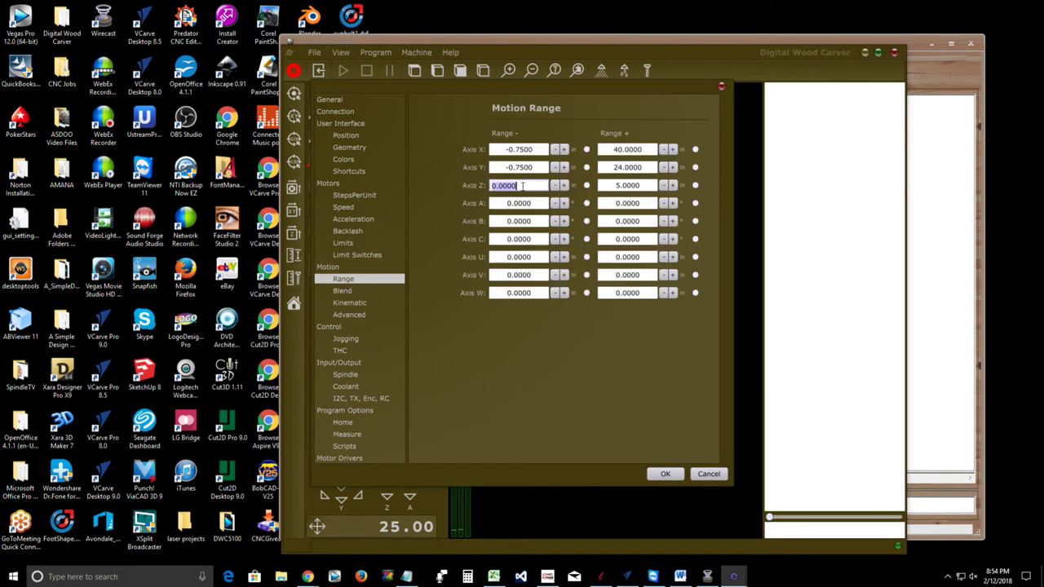
text(-.75)
click(663, 474)
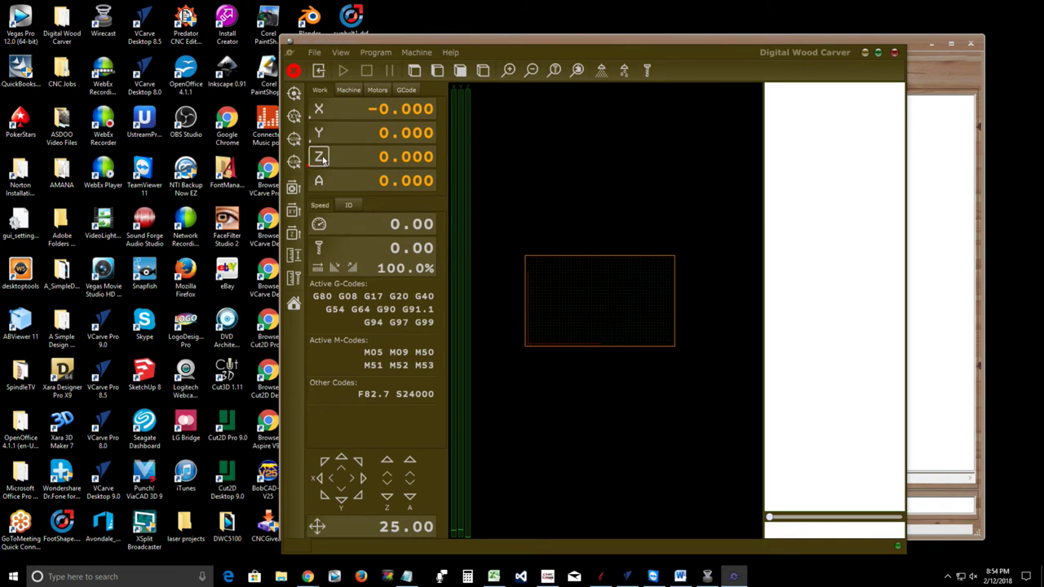
In Settings > Motion > Range, replace the Axis Z Range- value with -.01
click(314, 52)
click(333, 237)
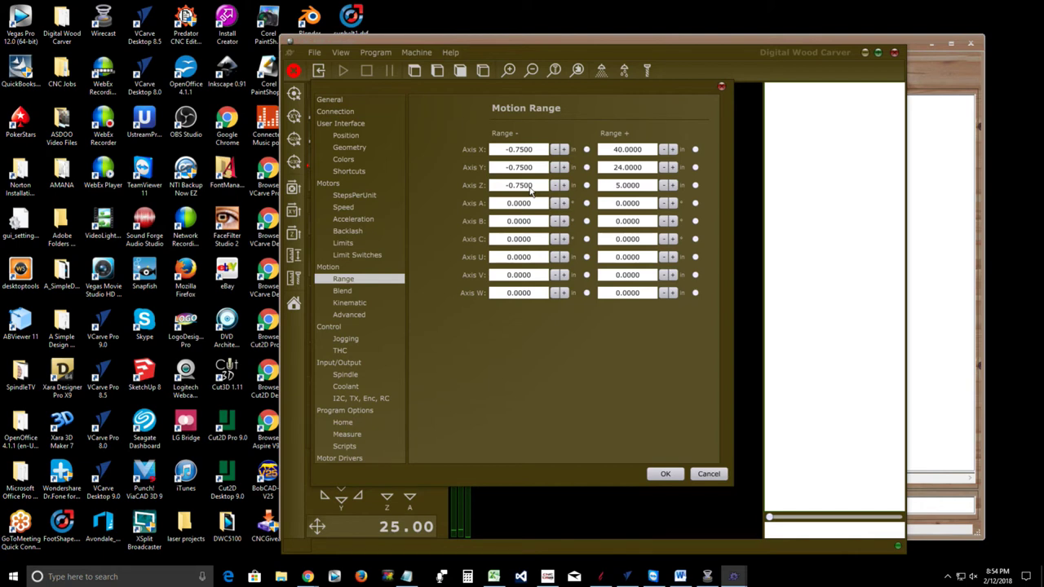
double_click(523, 186)
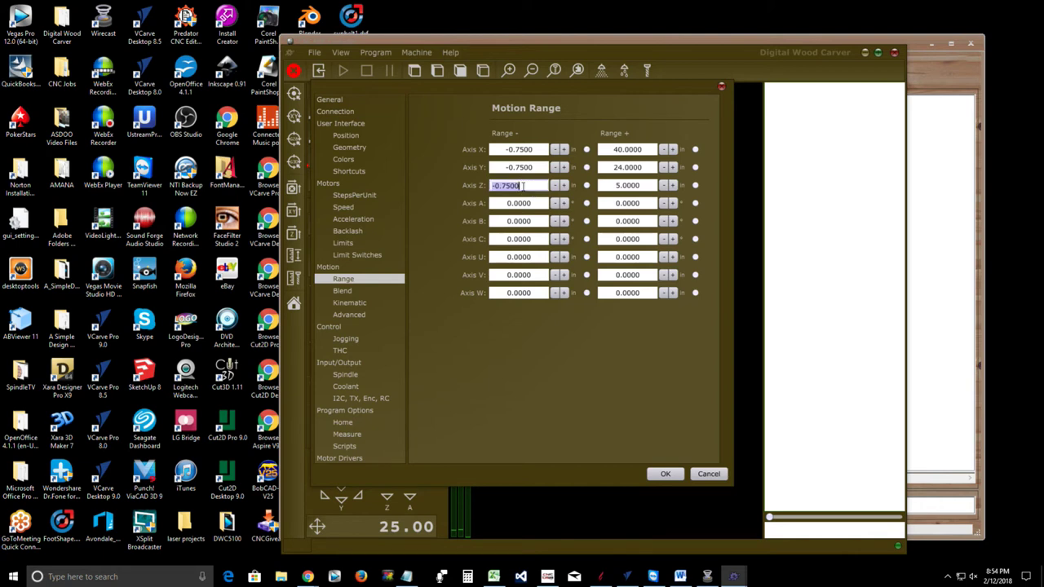
text(-)
text(.01)
Apply the -0.01 Z range minimum and run G0Z-0.1 from the MDI entry
click(666, 474)
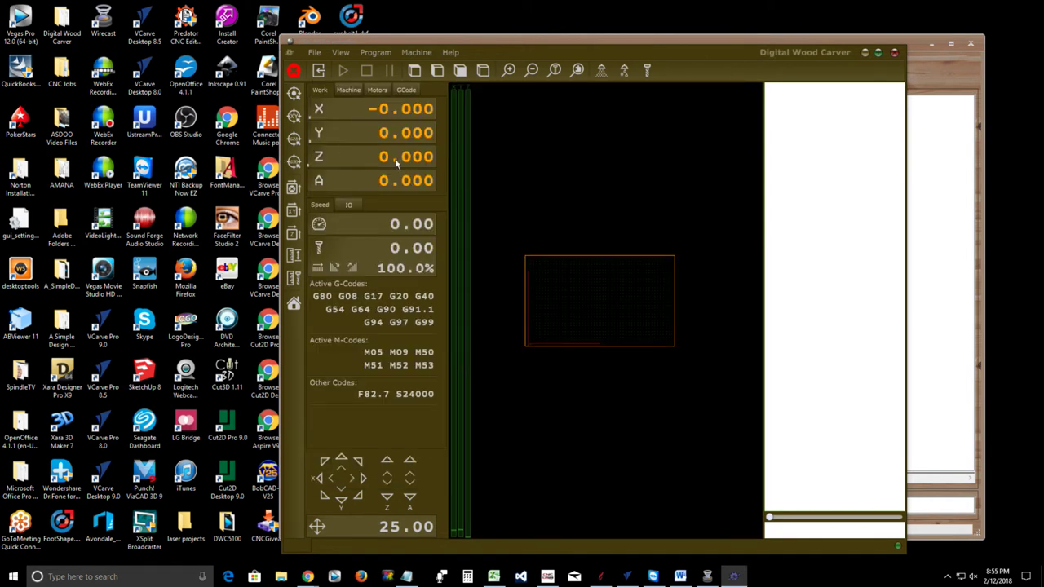
click(787, 532)
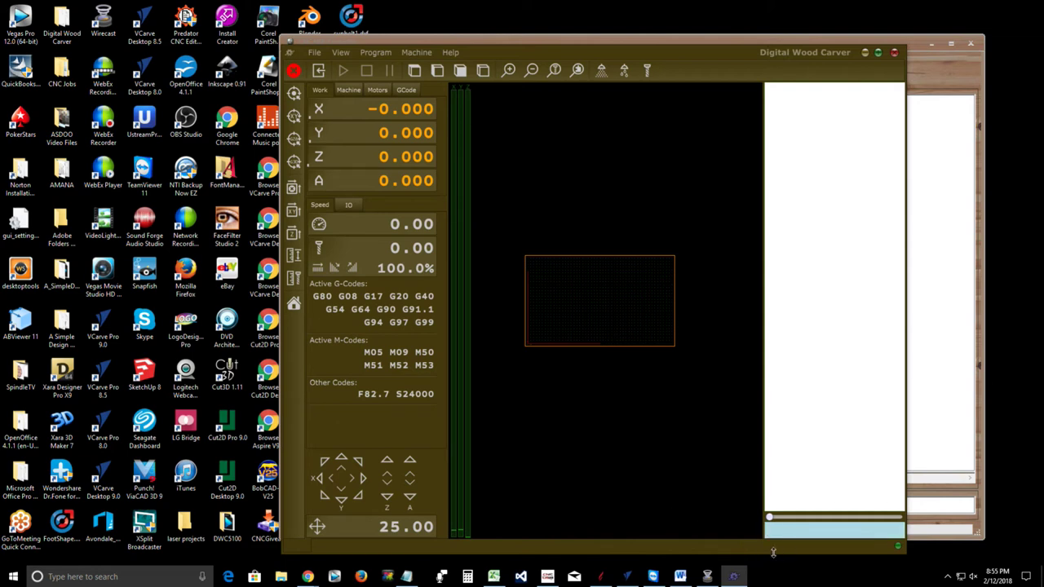
text(G0Z-0.1)
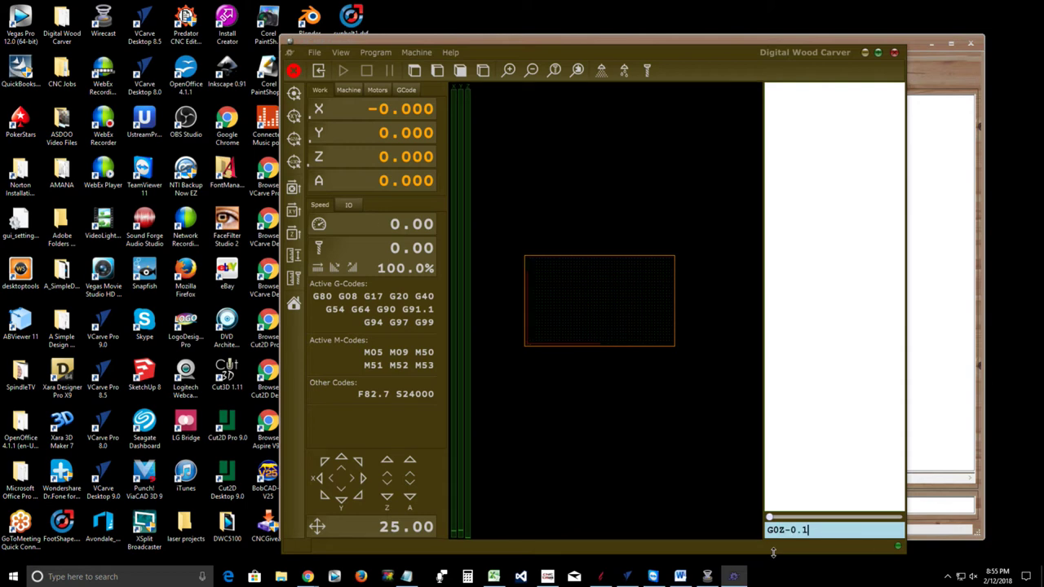
key(Return)
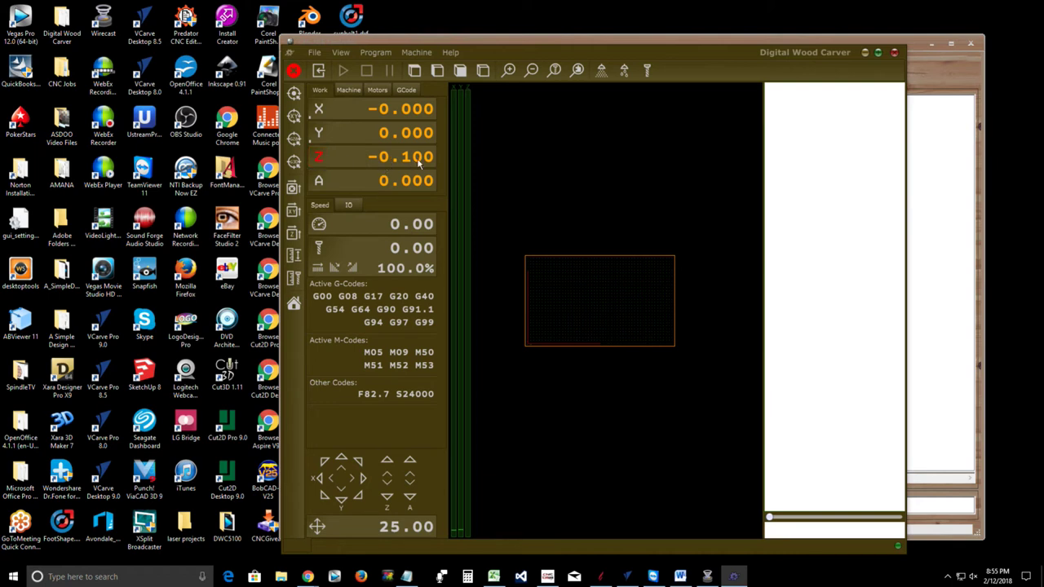
Zero Z, re-enter the Z value without its minus sign, then run G0Z0
click(319, 158)
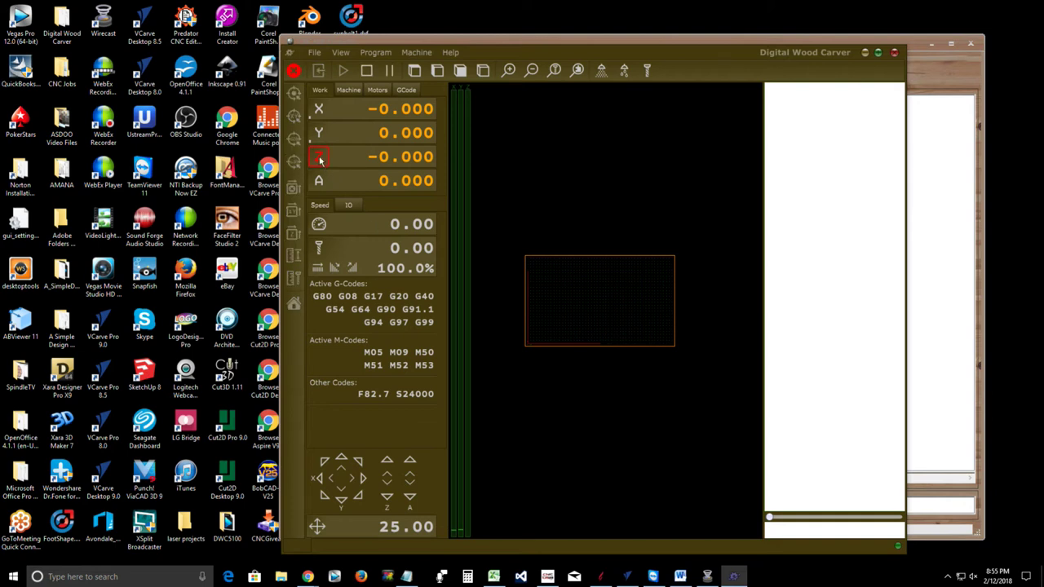
click(375, 160)
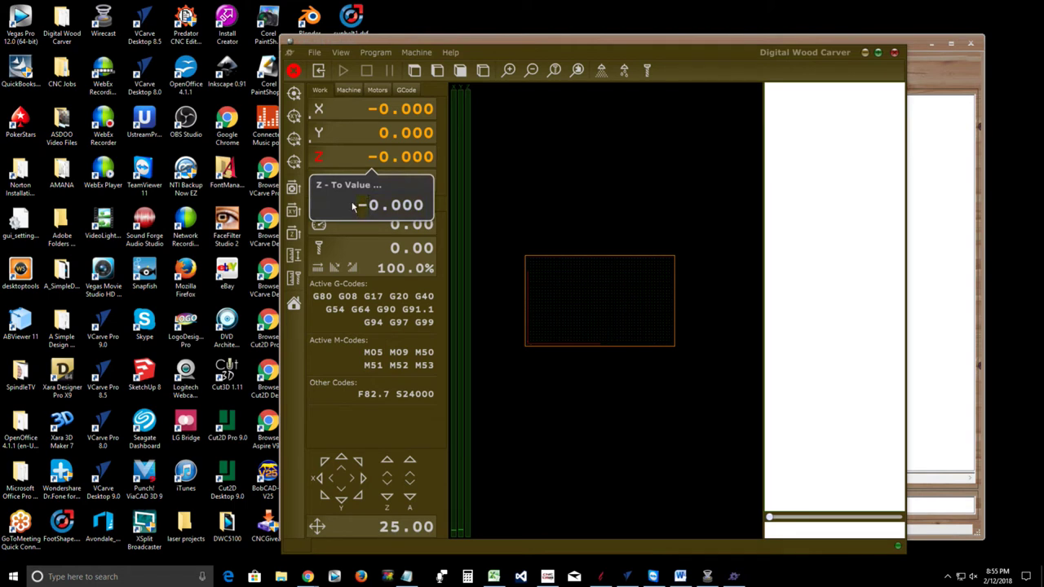
key(BackSpace)
key(Return)
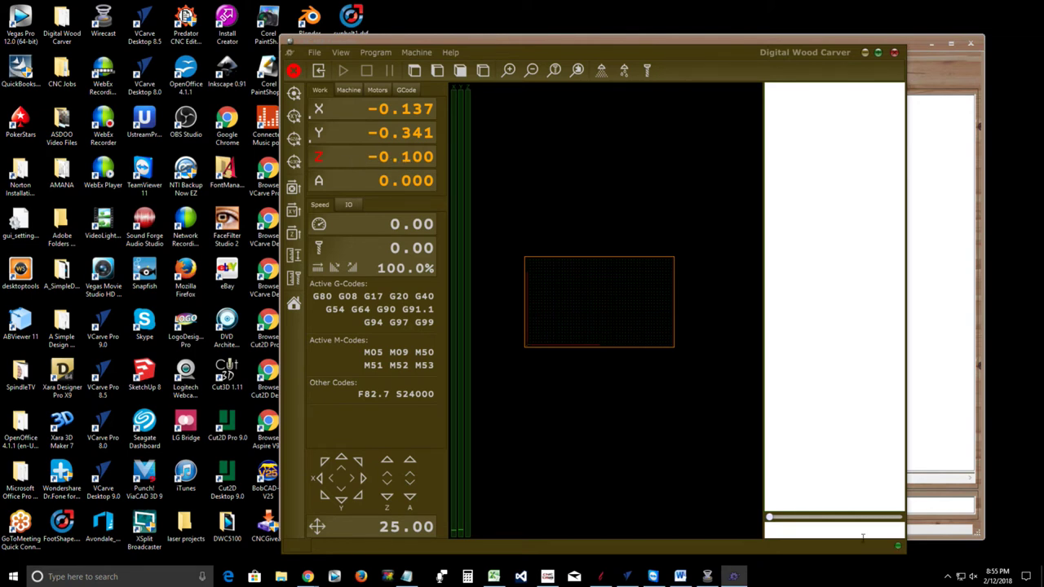
click(835, 530)
text(G0)
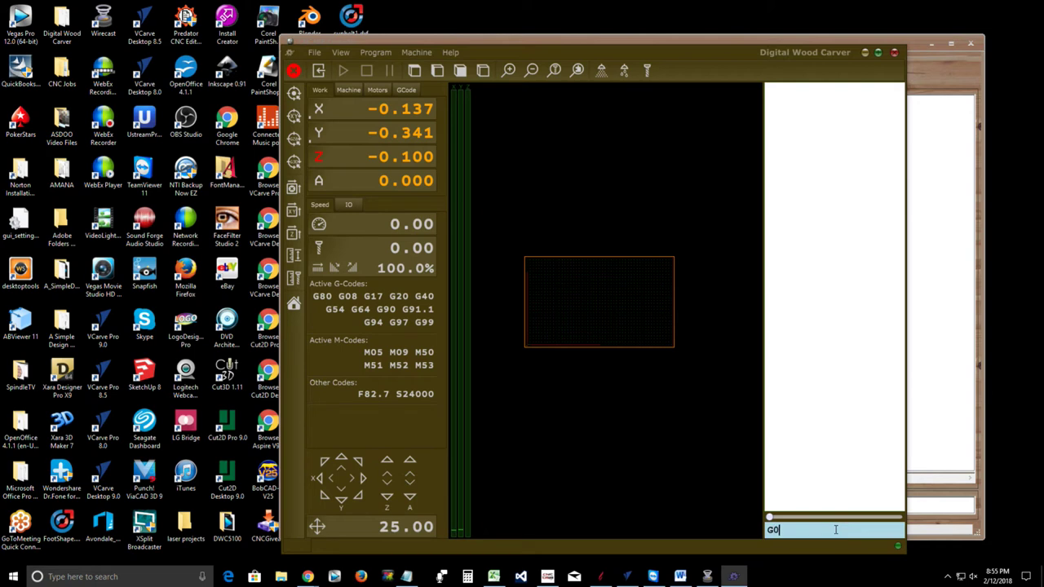
text(Z0)
key(Return)
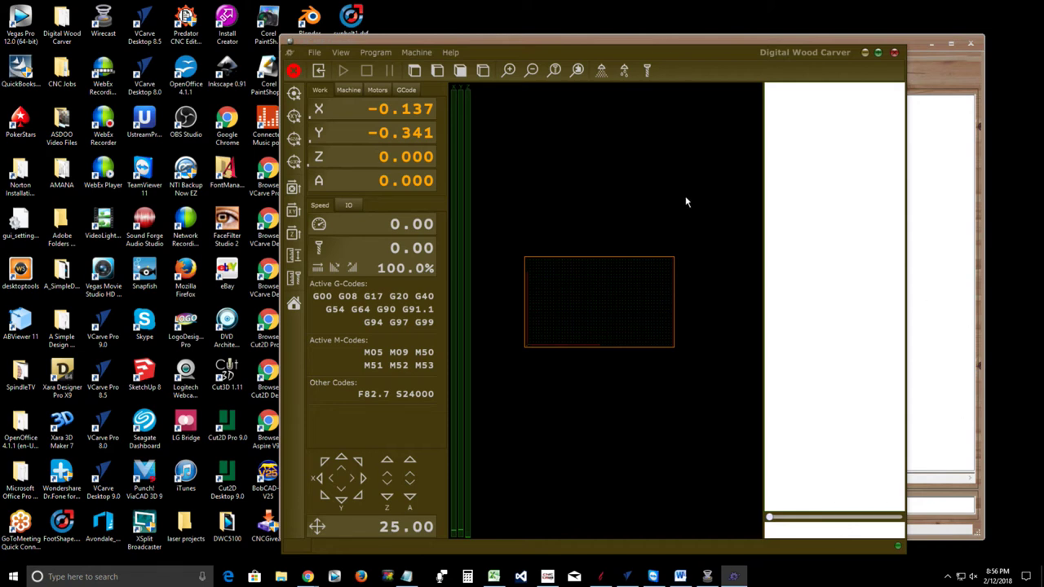
drag(682, 57, 860, 117)
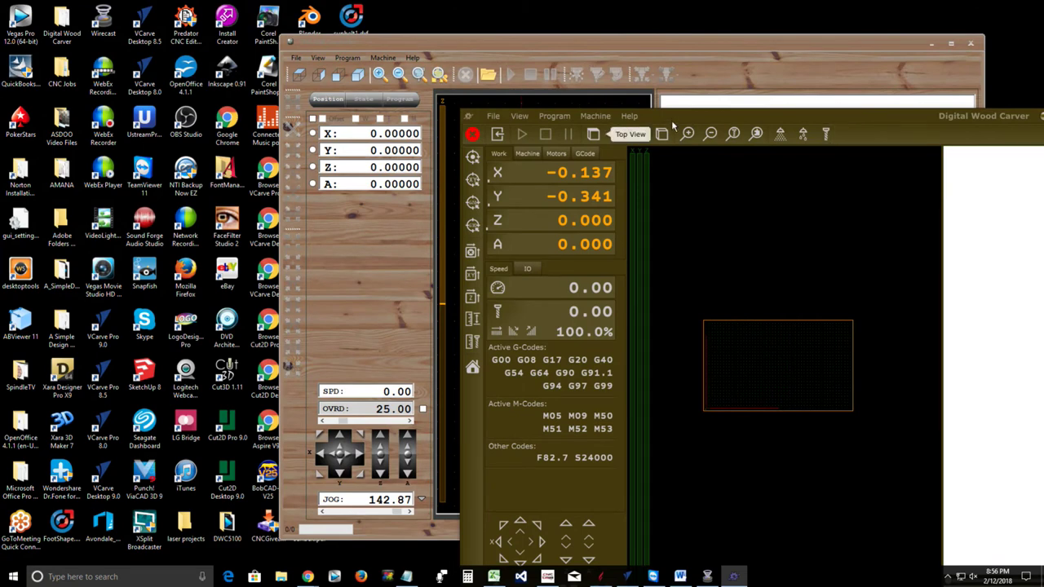
drag(678, 115, 824, 48)
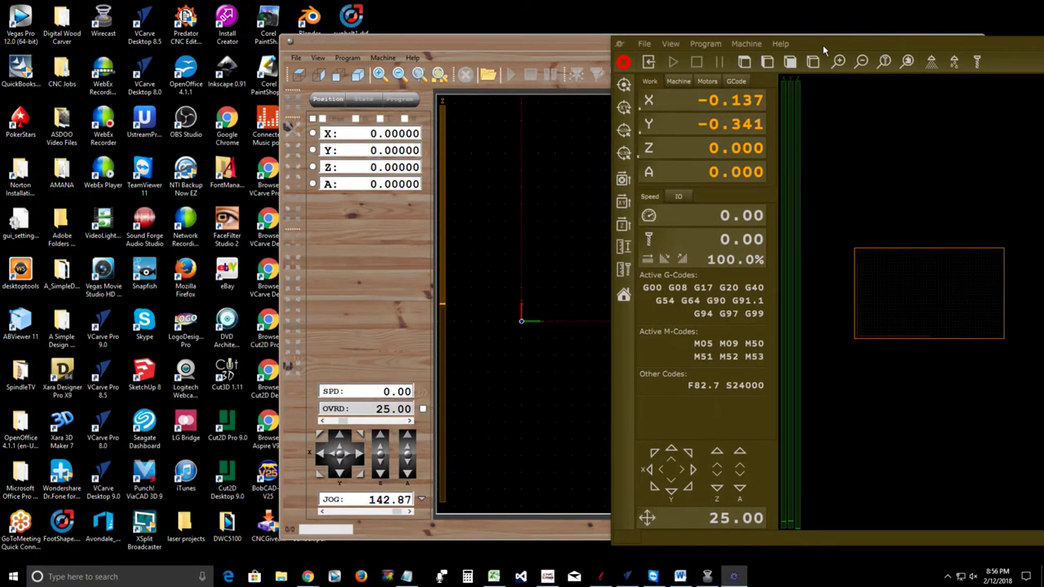
click(410, 60)
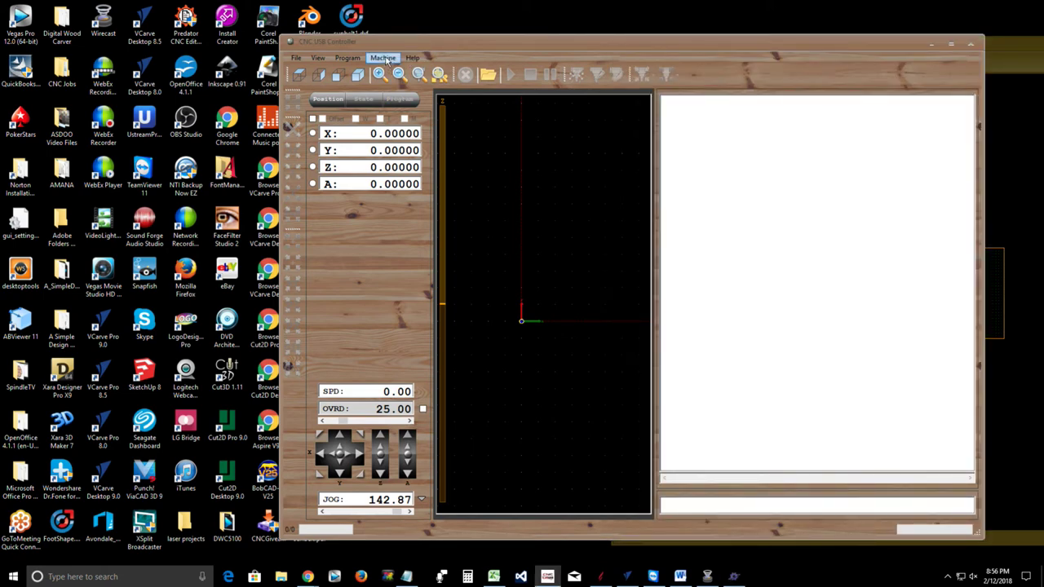
click(386, 61)
mouse_move(434, 264)
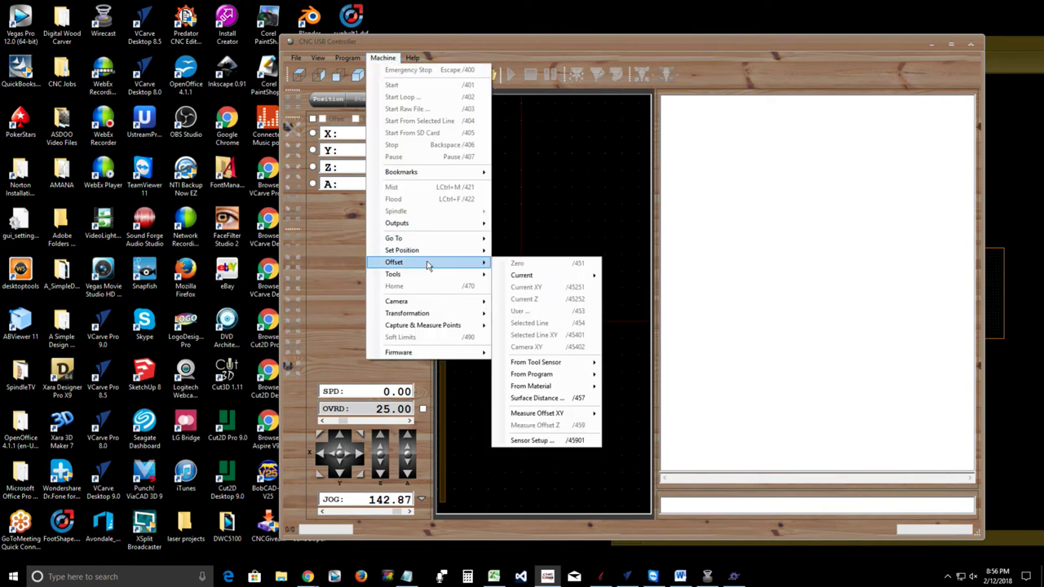
mouse_move(531, 416)
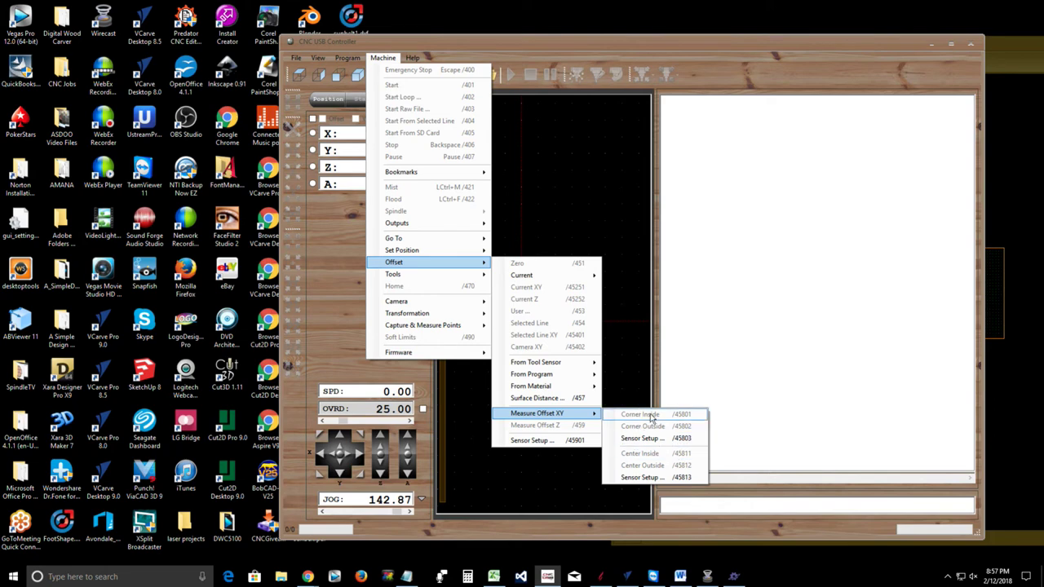
click(640, 469)
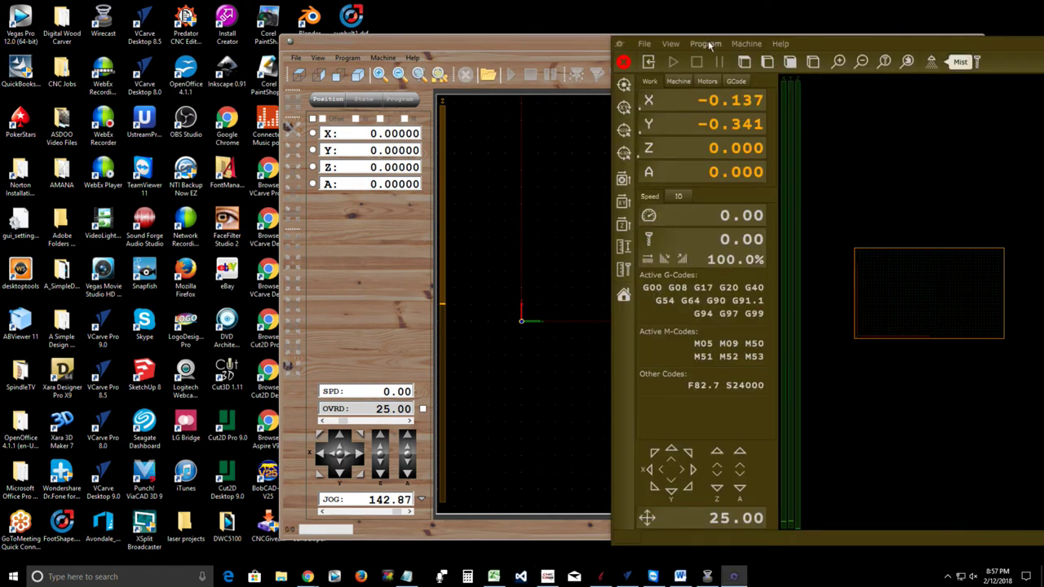
Bring the Digital Wood Carver window forward, shift it left, browse the Machine menu, then open File
click(710, 44)
drag(886, 43, 734, 27)
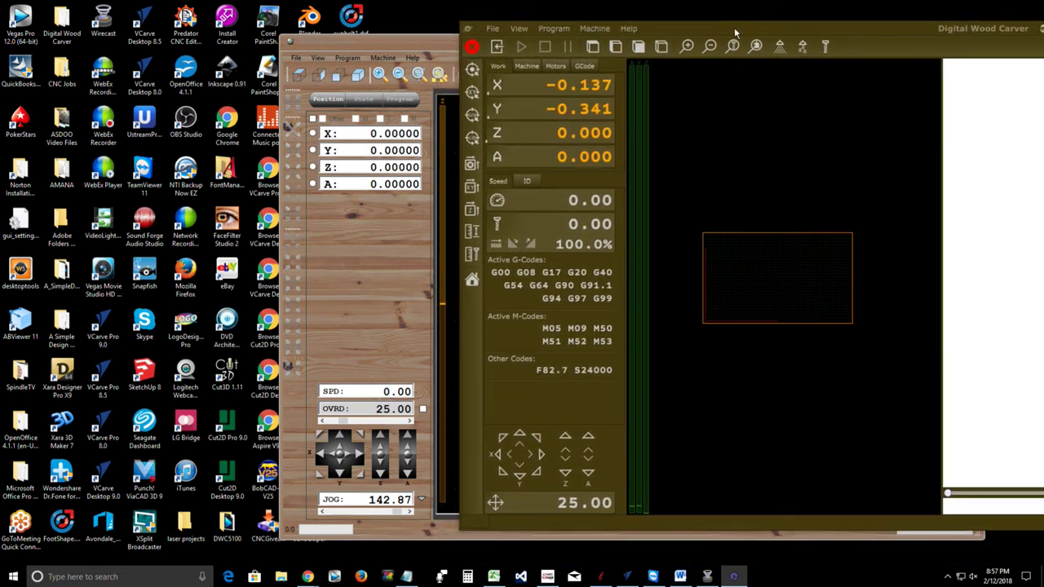
click(601, 30)
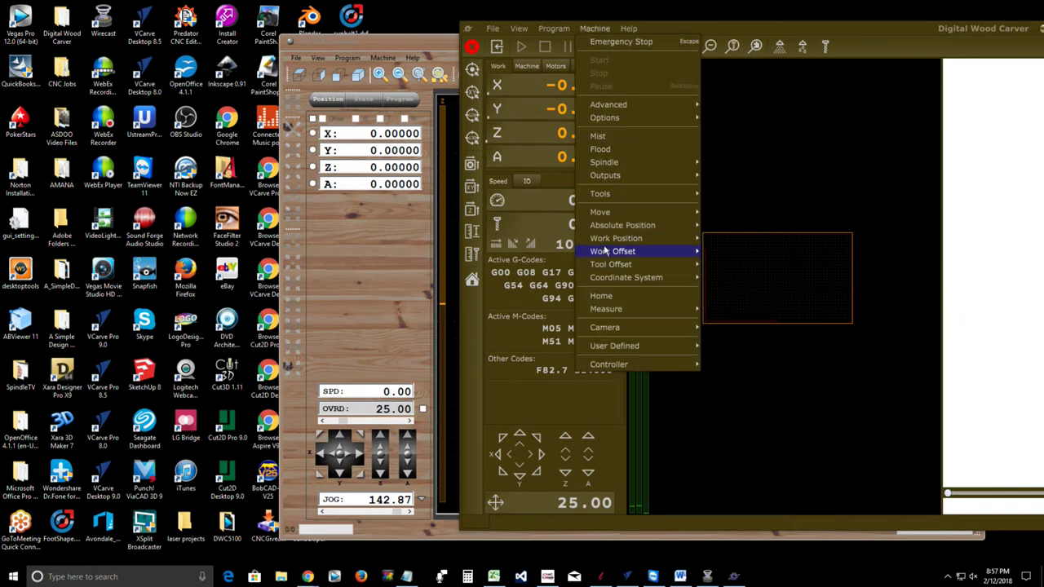
mouse_move(608, 243)
mouse_move(607, 266)
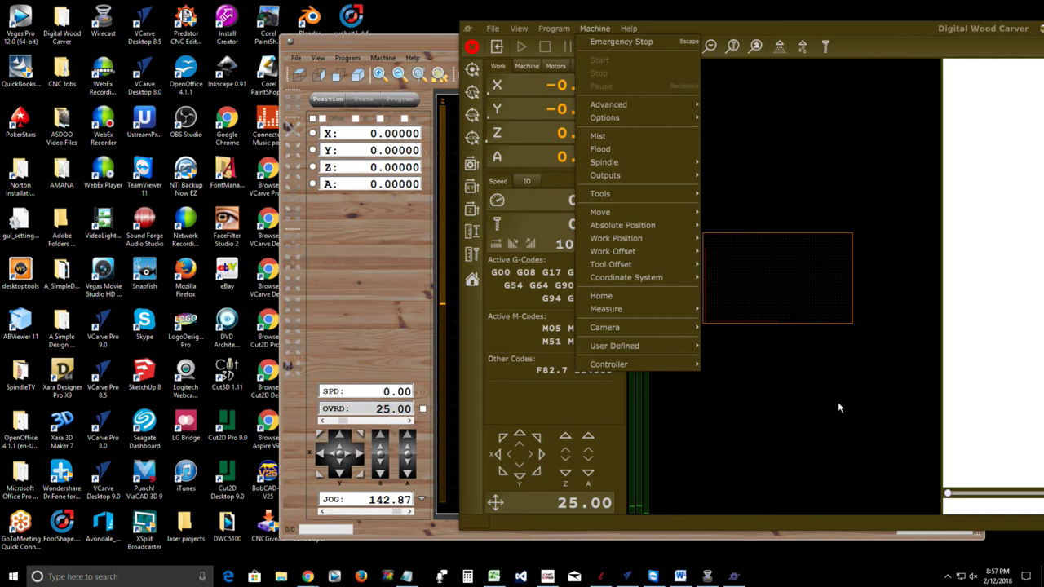
click(839, 392)
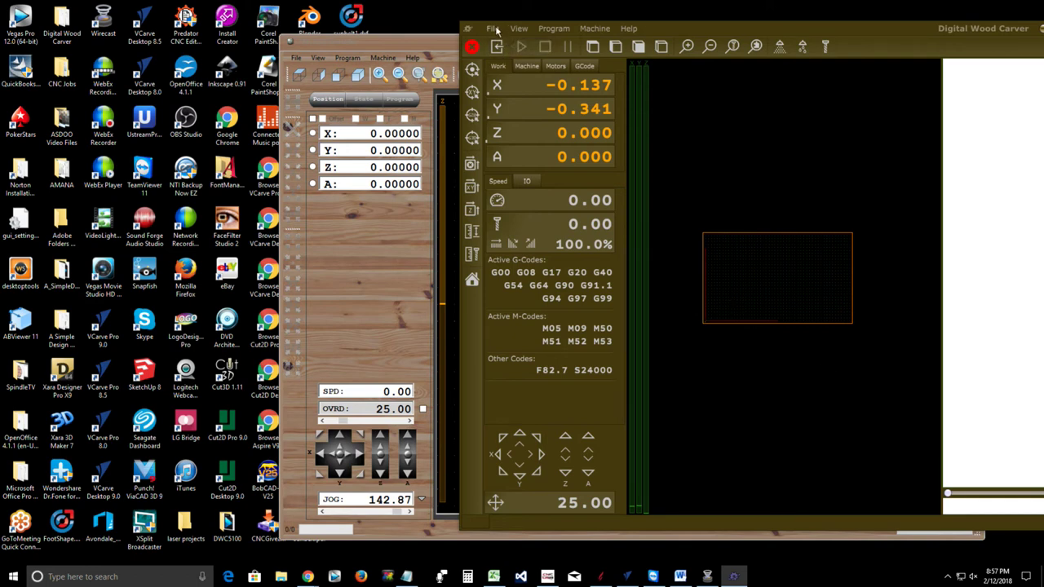
click(493, 29)
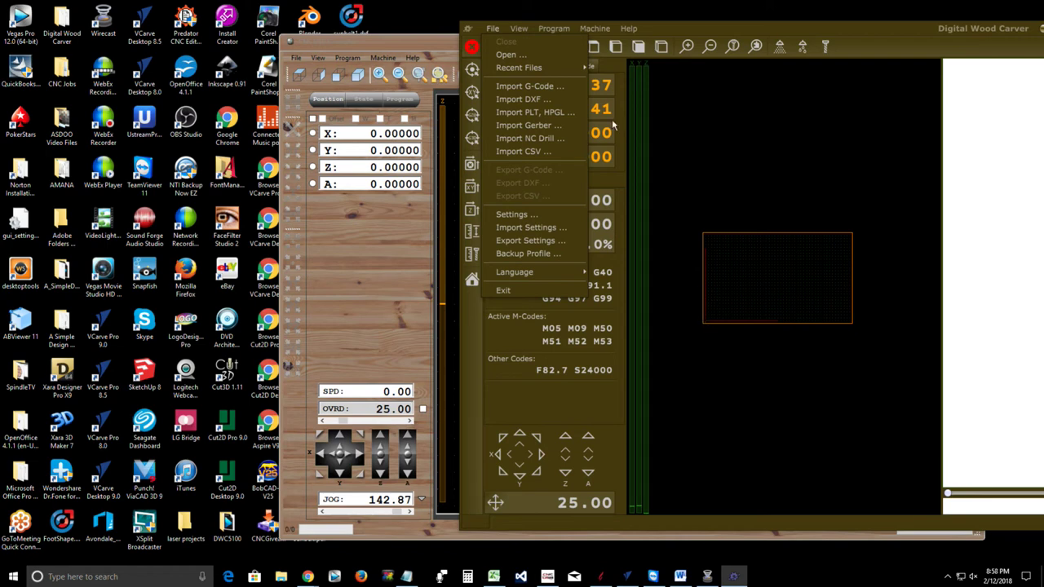
In the Open dialog, go to USB Drive (J:) > DWC Edge Finder and select sample 3 touch.tap
click(505, 55)
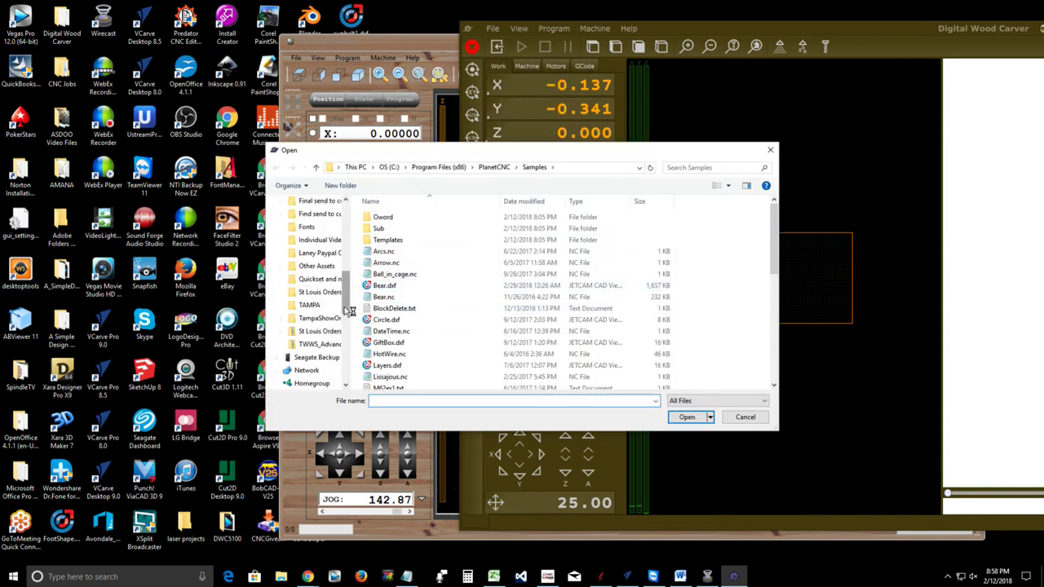
drag(347, 305, 354, 278)
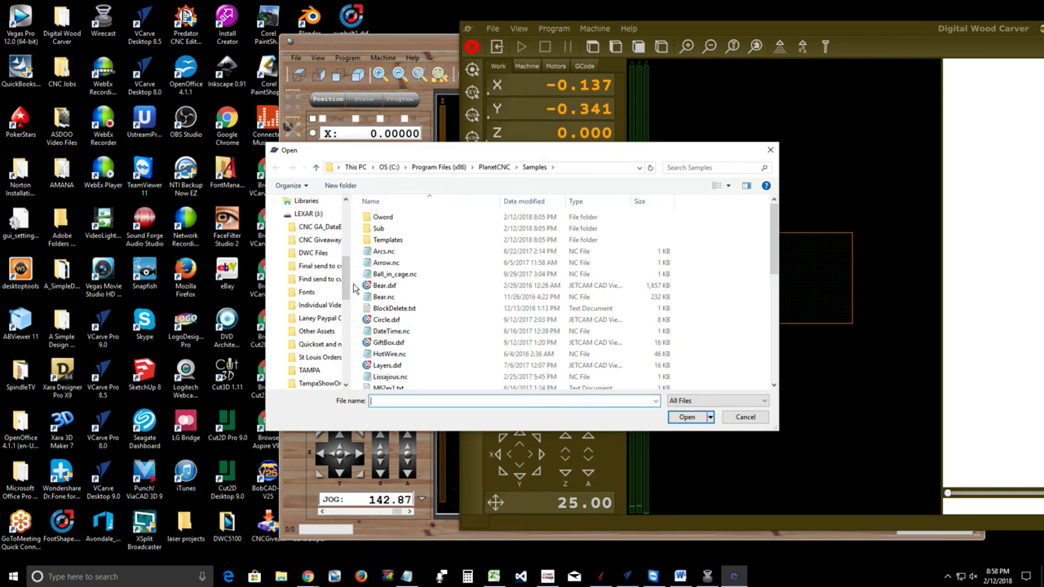
scroll(354, 287, down, 5)
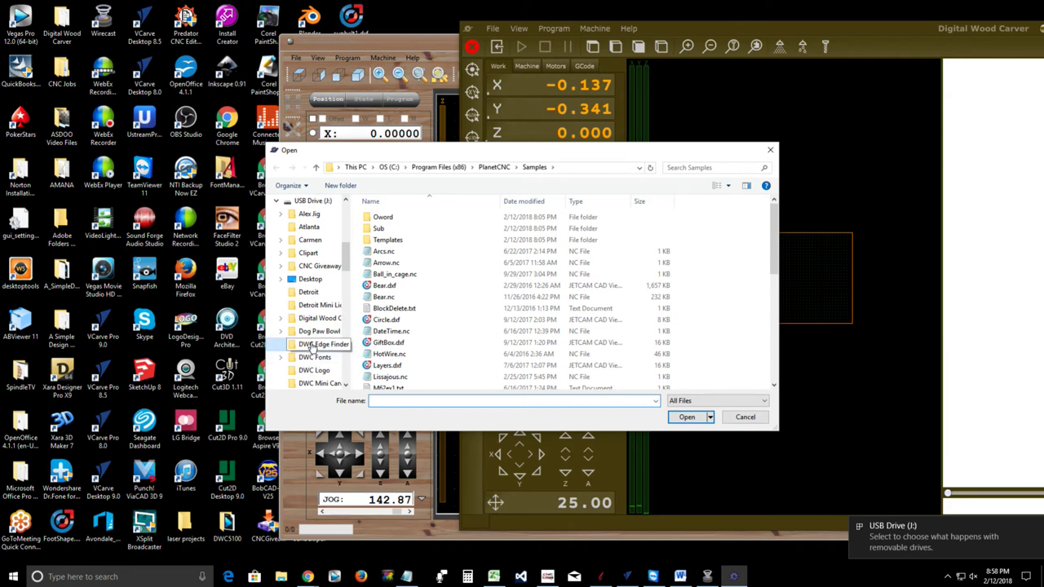
click(316, 344)
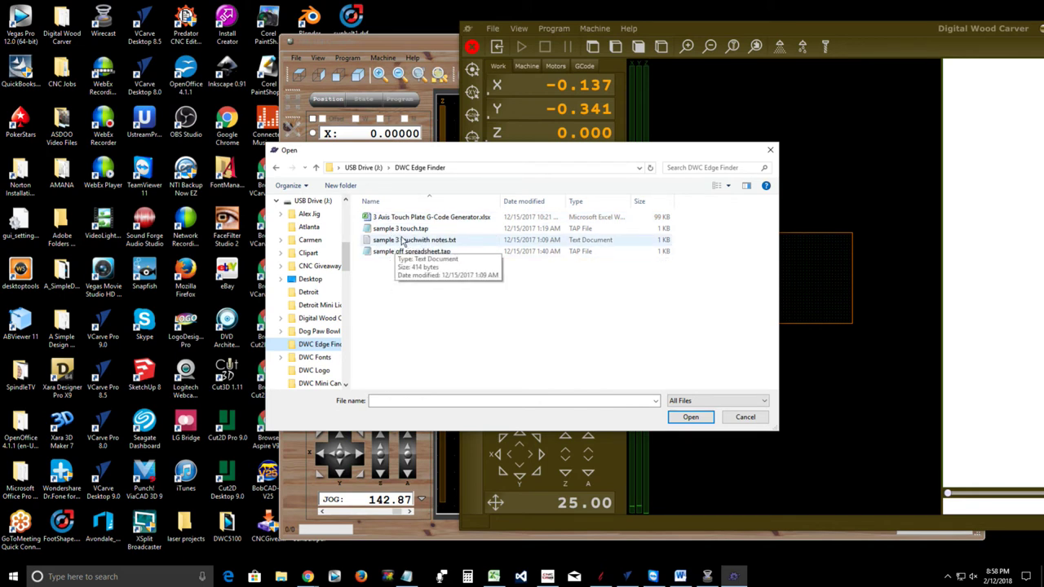
click(395, 231)
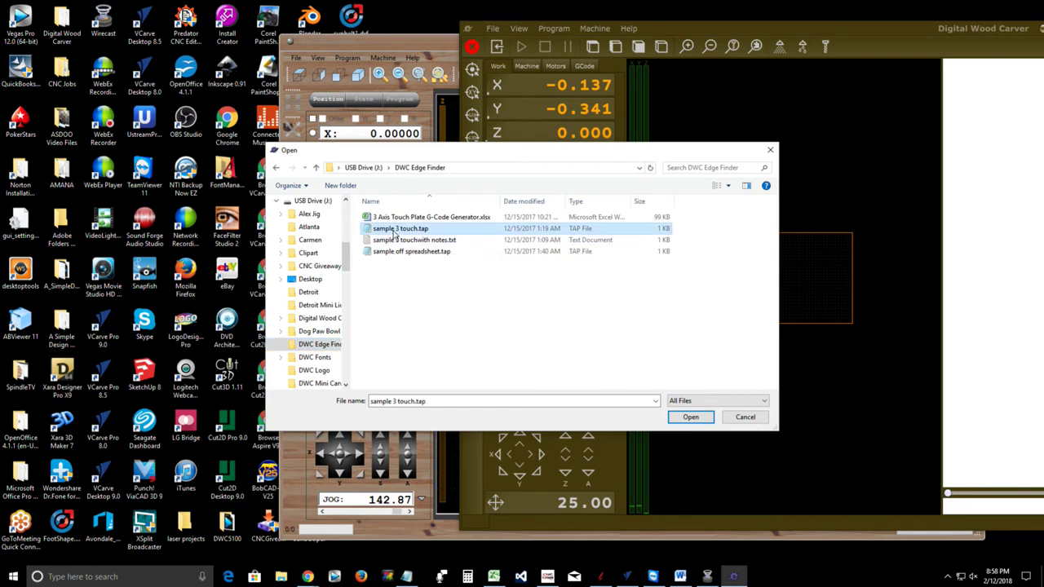
Load sample 3 touch.tap, zoom and tilt the toolpath into 3-D, and select the diagonal segment
click(689, 418)
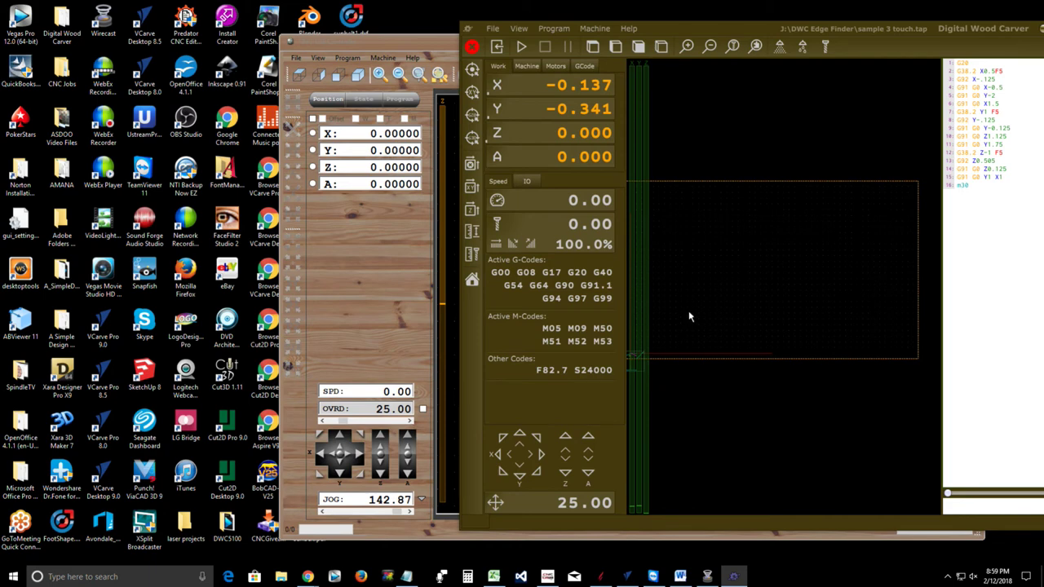
scroll(820, 234, up, 5)
mouse_move(759, 280)
mouse_down()
mouse_move(703, 271)
mouse_move(722, 275)
mouse_move(701, 245)
mouse_move(712, 251)
mouse_up()
scroll(712, 251, up, 4)
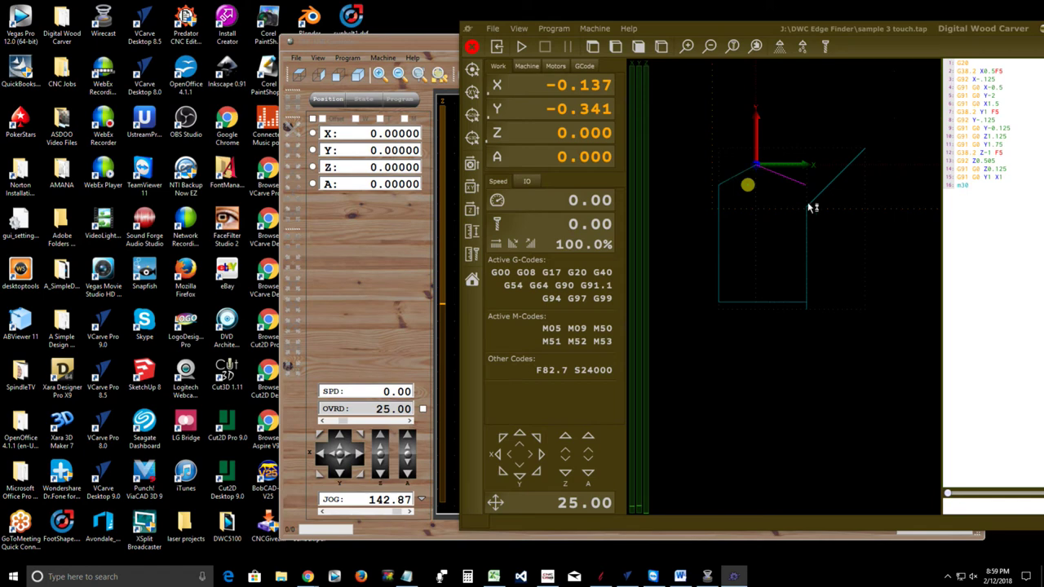
click(866, 152)
Assign the Move/To Zero script to the Move command under Settings > Program Options > Scripts
click(492, 29)
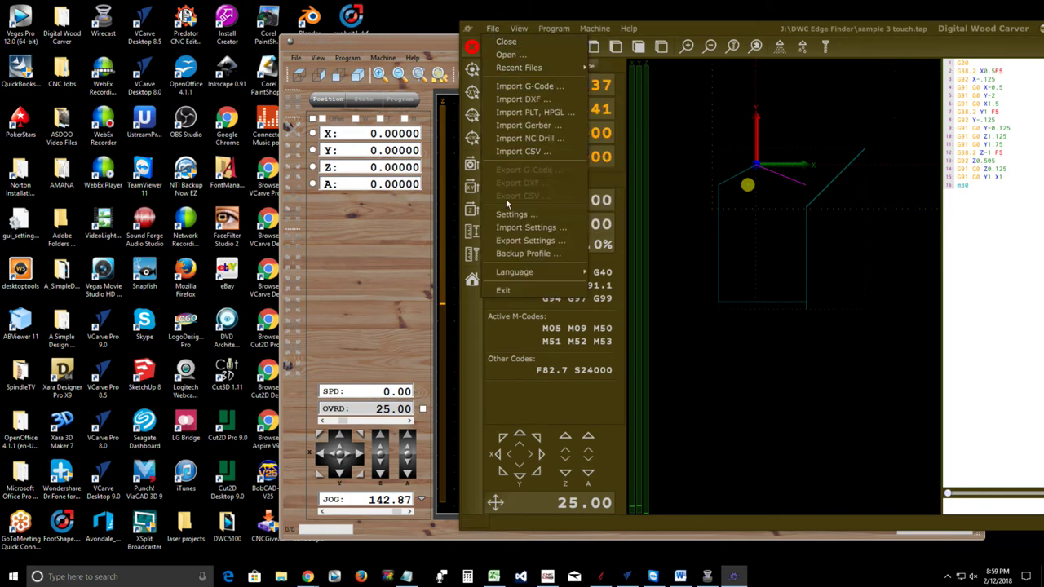
click(512, 214)
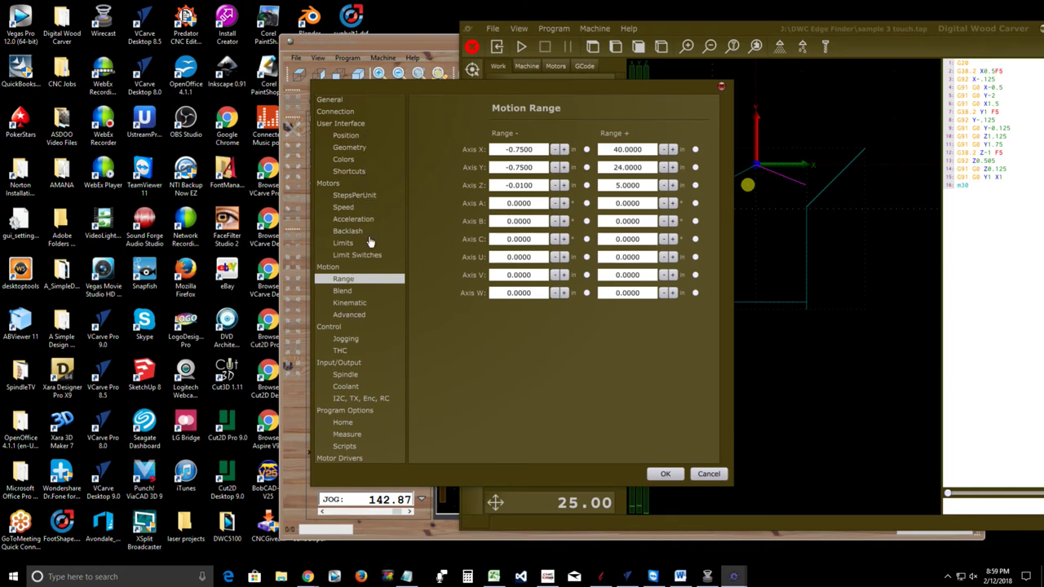
click(343, 446)
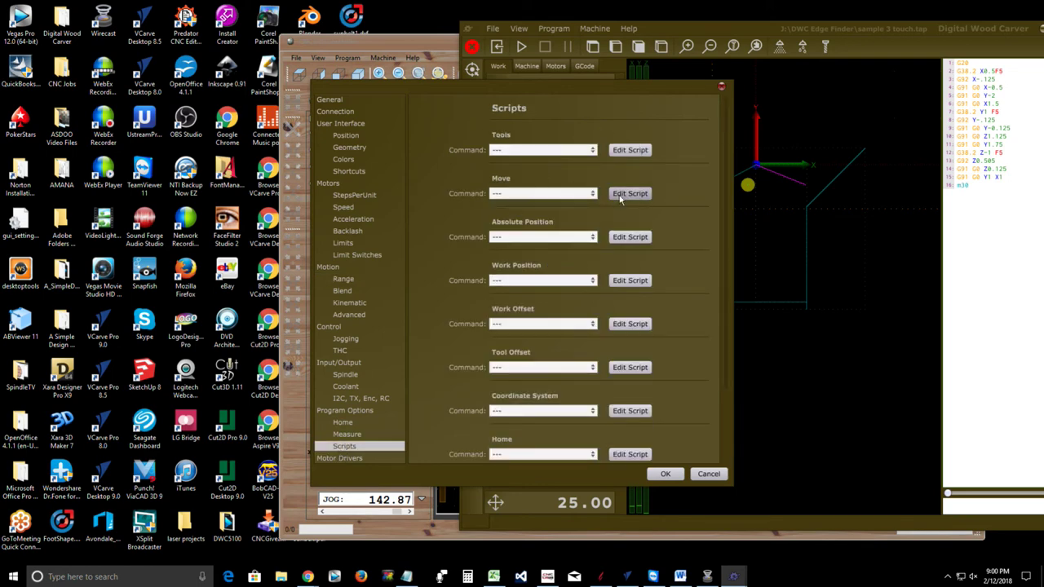
click(594, 193)
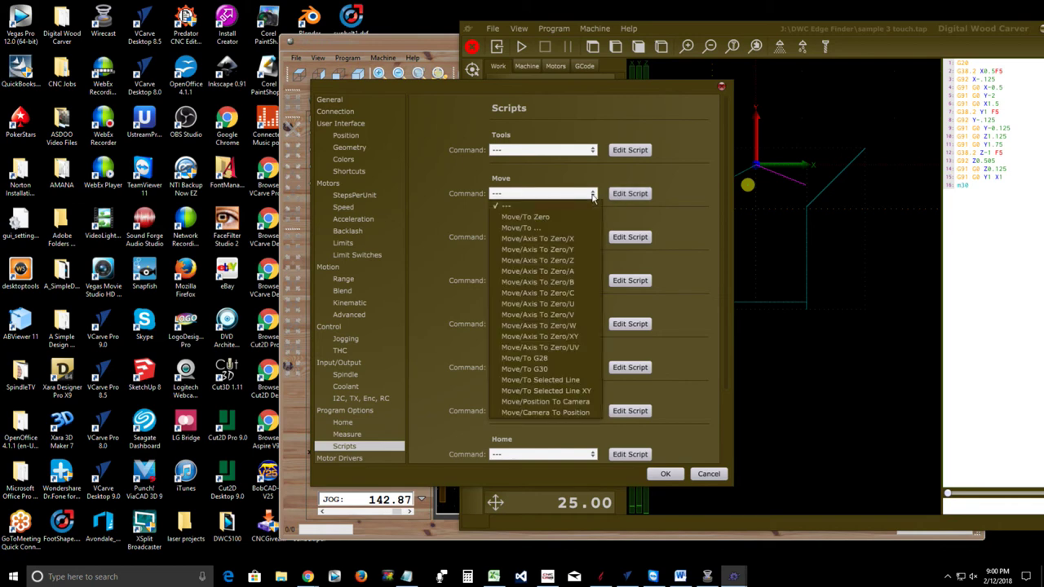
click(530, 217)
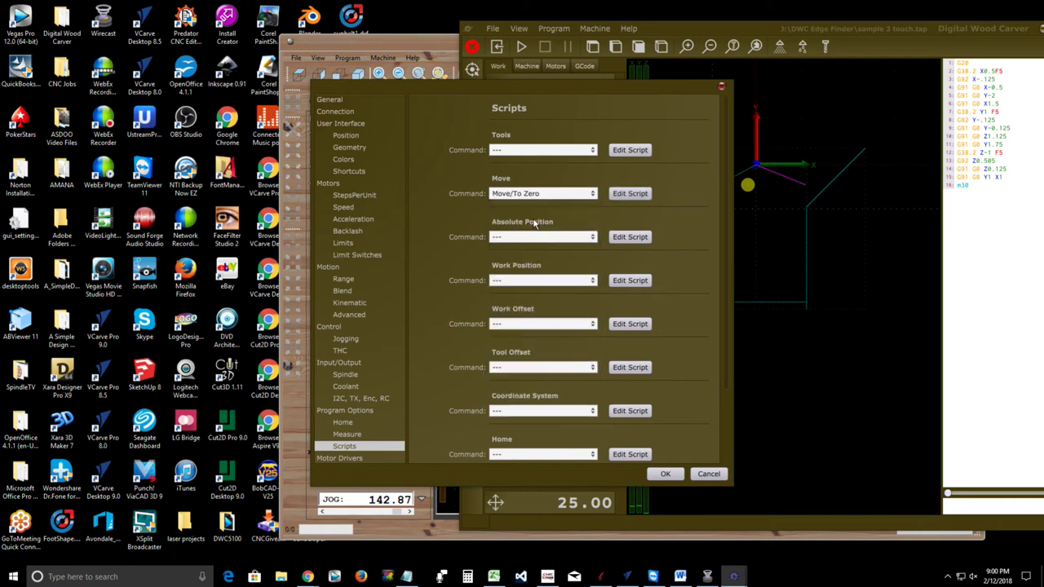
Open the Move/To Zero script in Notepad, now the default for .gcode files, then close it unchanged
click(621, 197)
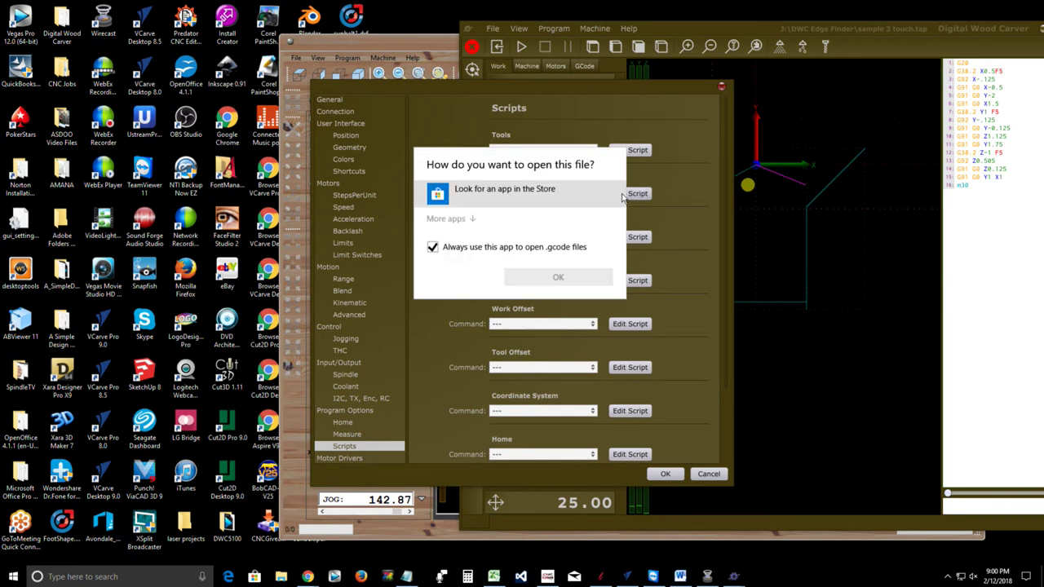
click(473, 220)
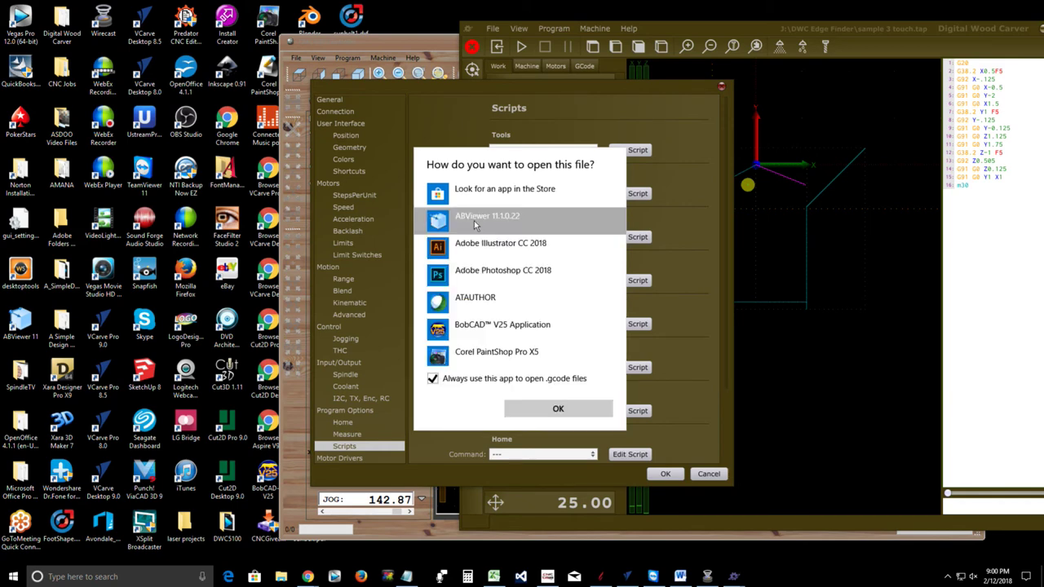
scroll(467, 259, down, 3)
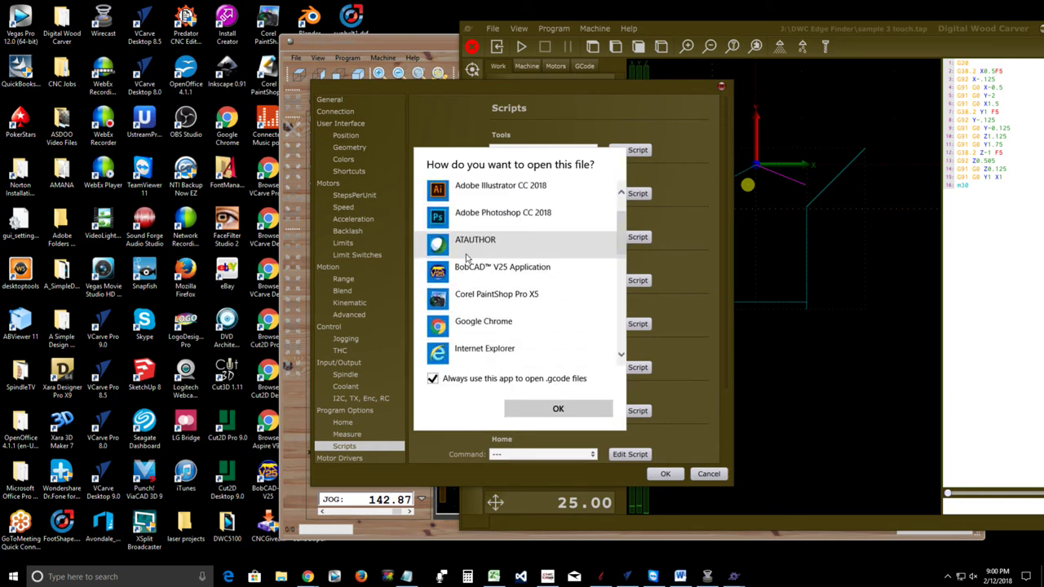
scroll(467, 259, down, 2)
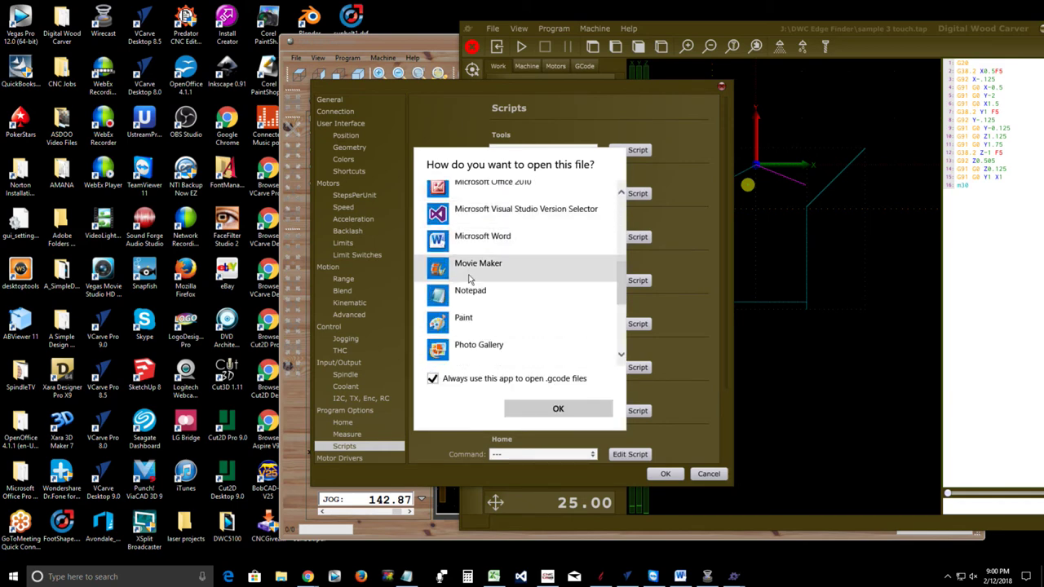
click(469, 293)
click(555, 411)
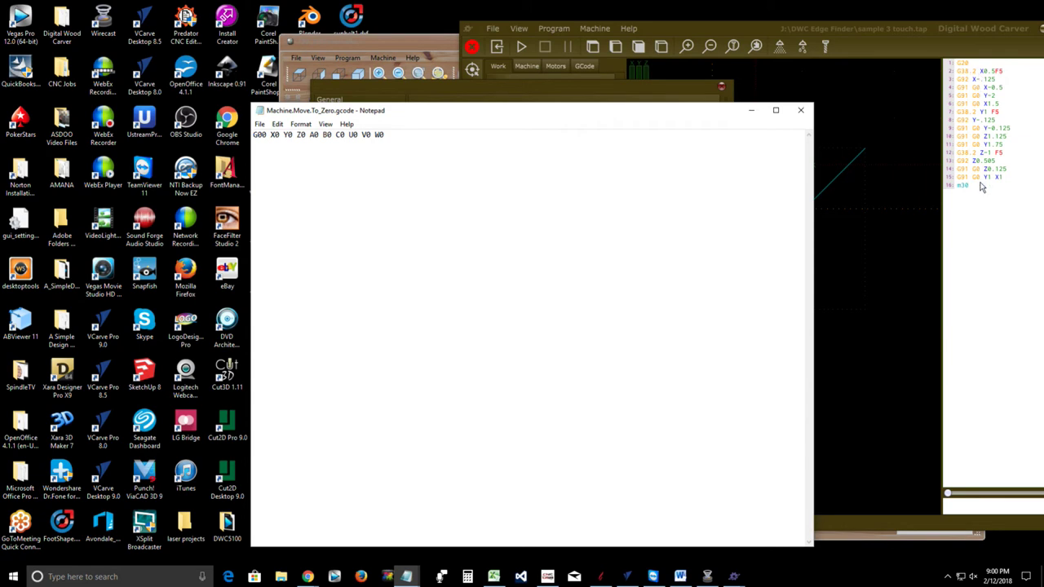
click(801, 111)
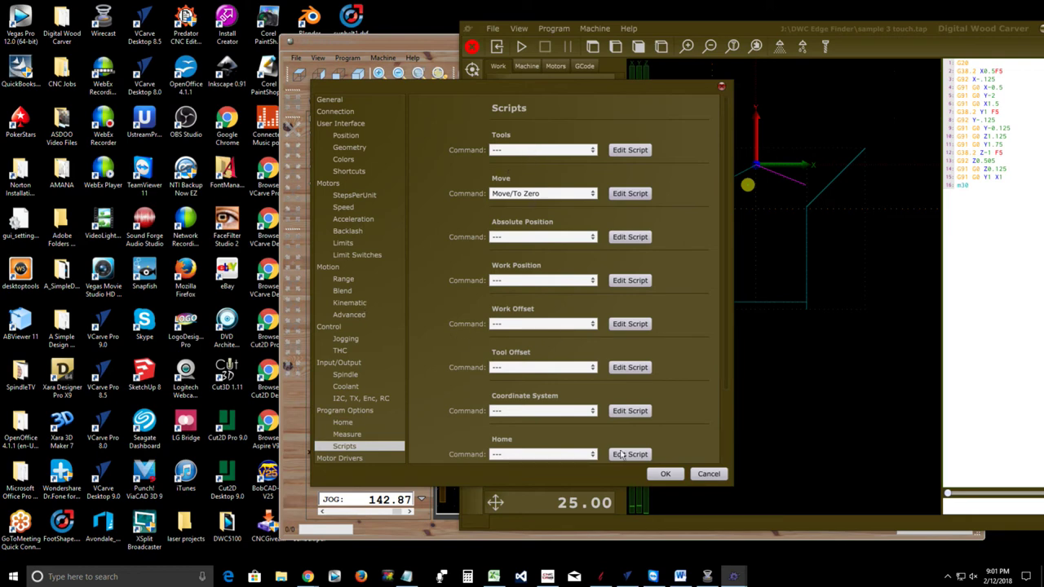
Cancel the Settings dialog and reopen File > Open on the DWC Edge Finder folder with sample 3 touch.tap
click(709, 474)
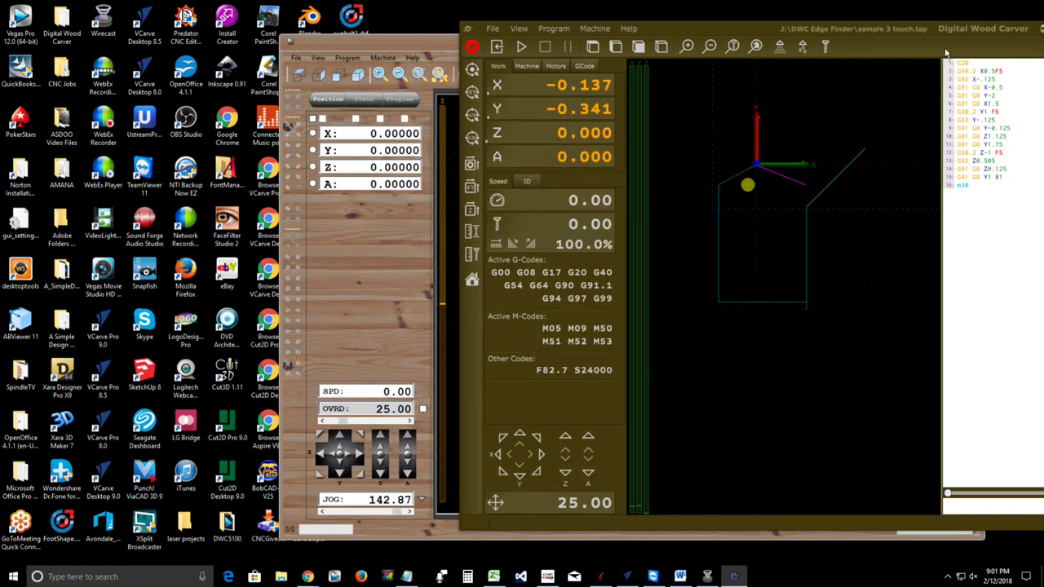
click(492, 29)
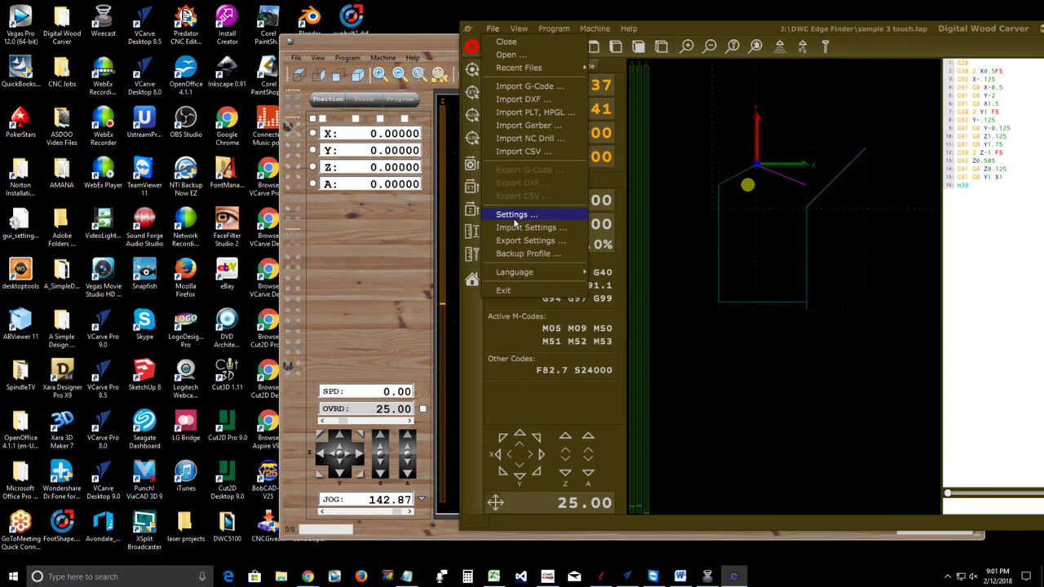
click(505, 55)
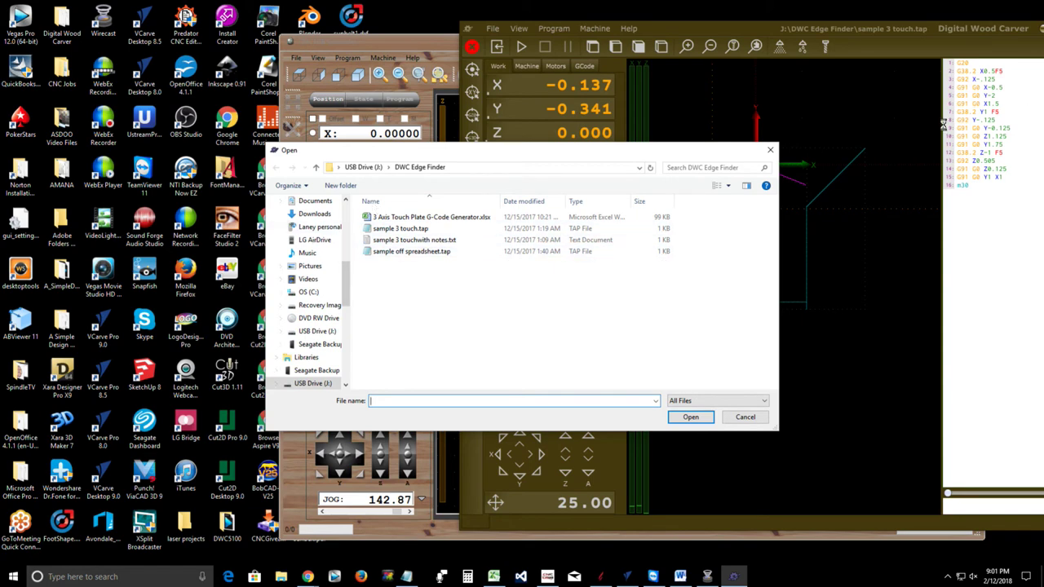
click(744, 418)
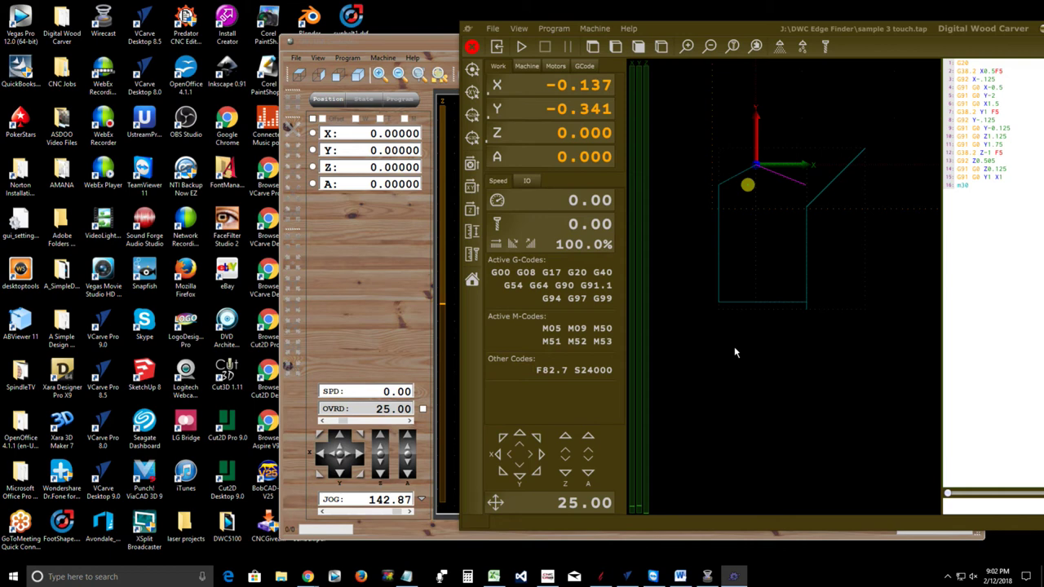
In File Explorer, go to Documents > Visual Studio 2015 > Projects
click(282, 577)
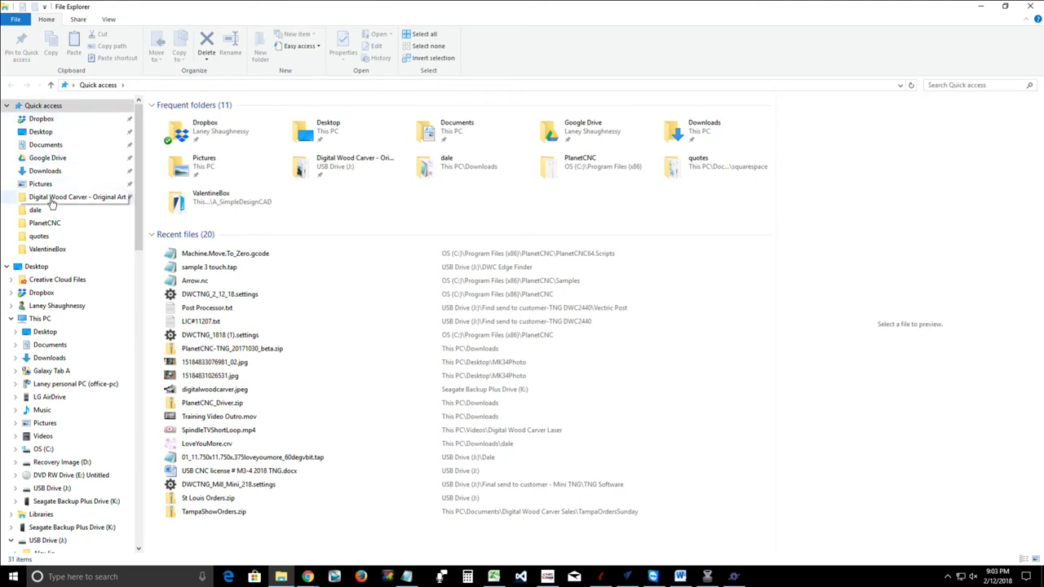
click(43, 145)
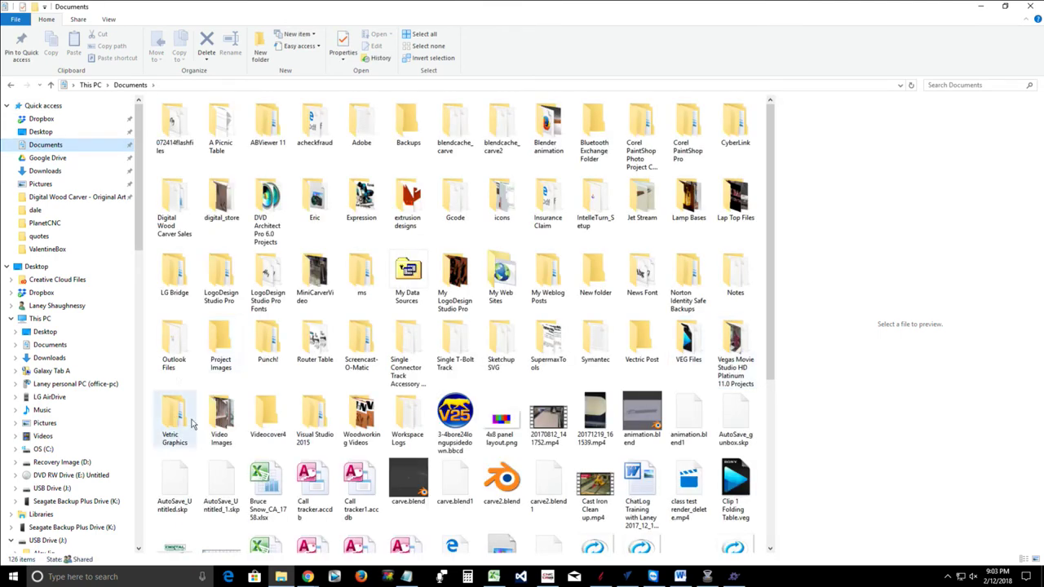
click(324, 421)
double_click(325, 421)
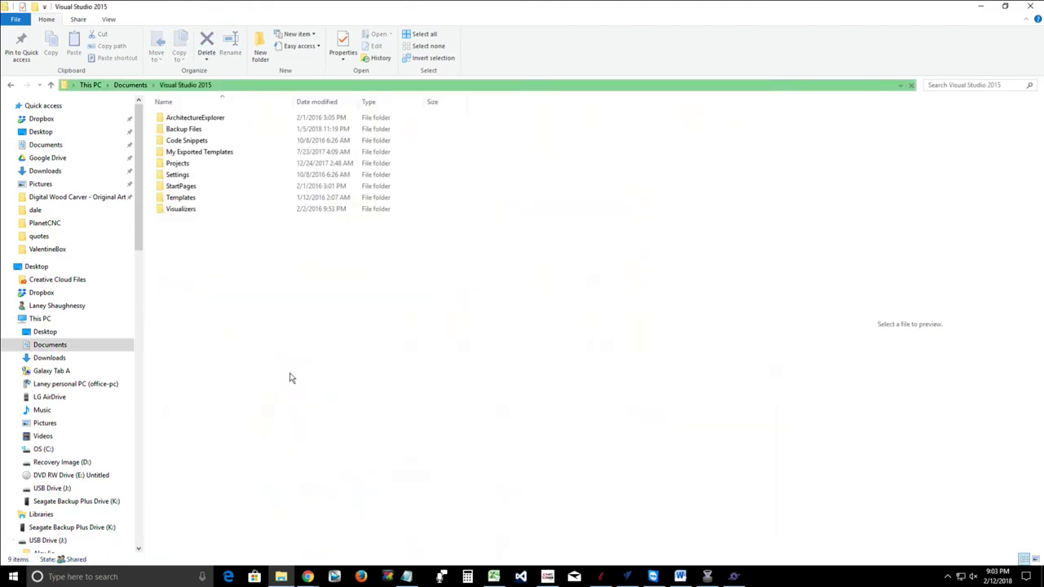
click(179, 164)
double_click(177, 164)
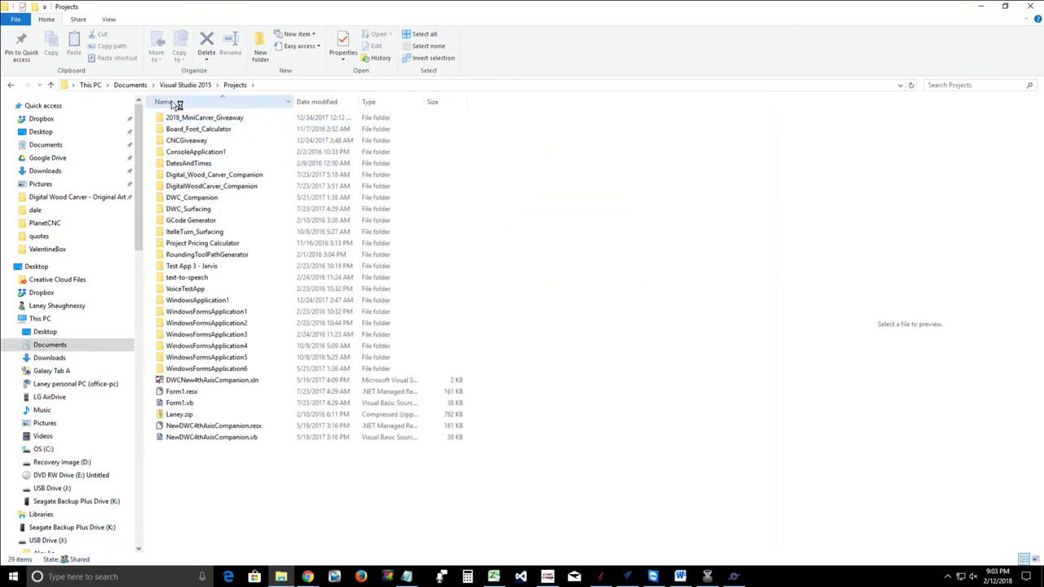
drag(213, 122, 165, 237)
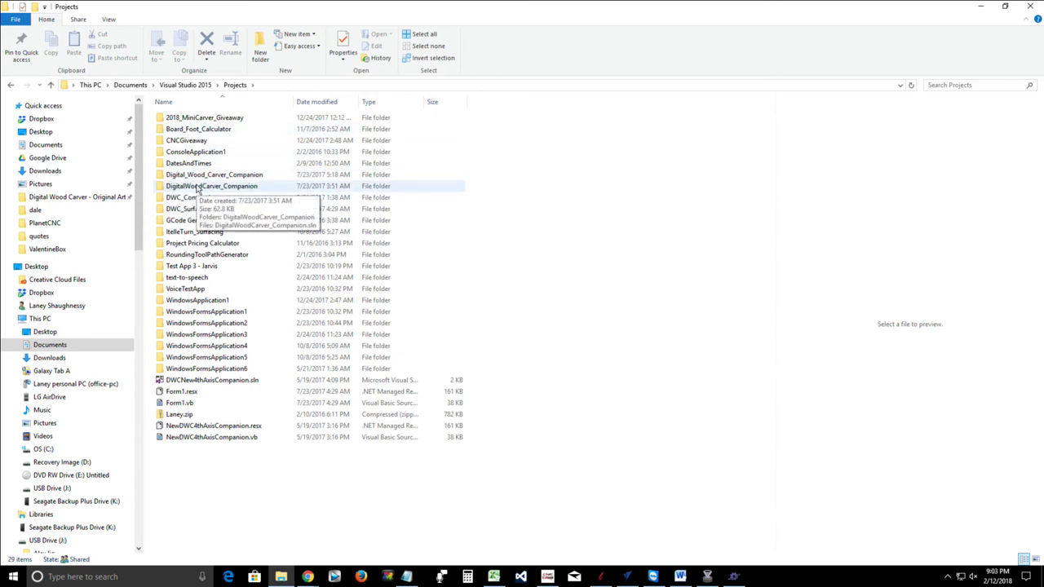
Inspect DigitalWoodCarver_Companion's bin\Debug folder, then return to Projects
double_click(196, 189)
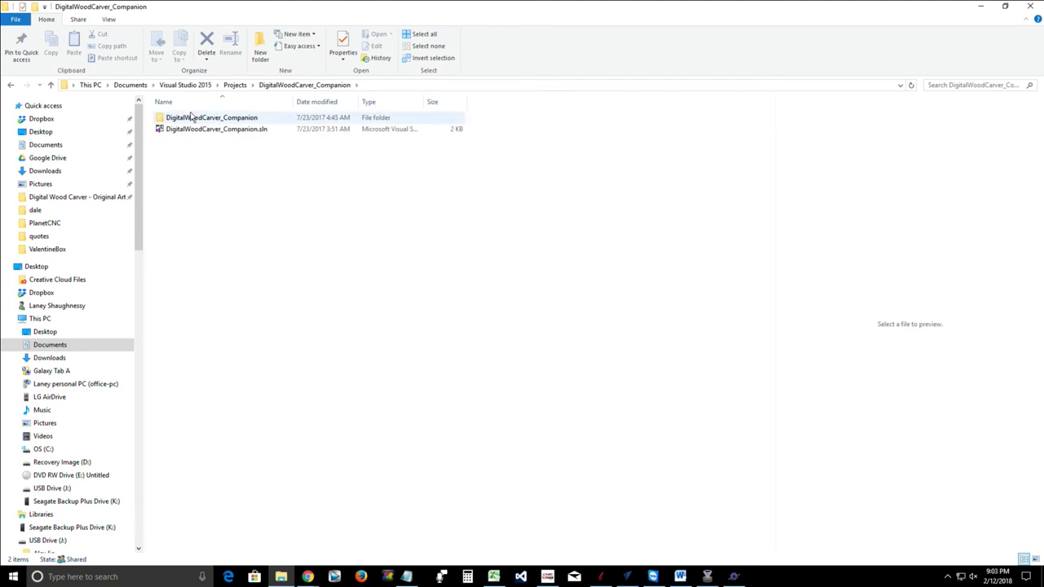
double_click(190, 119)
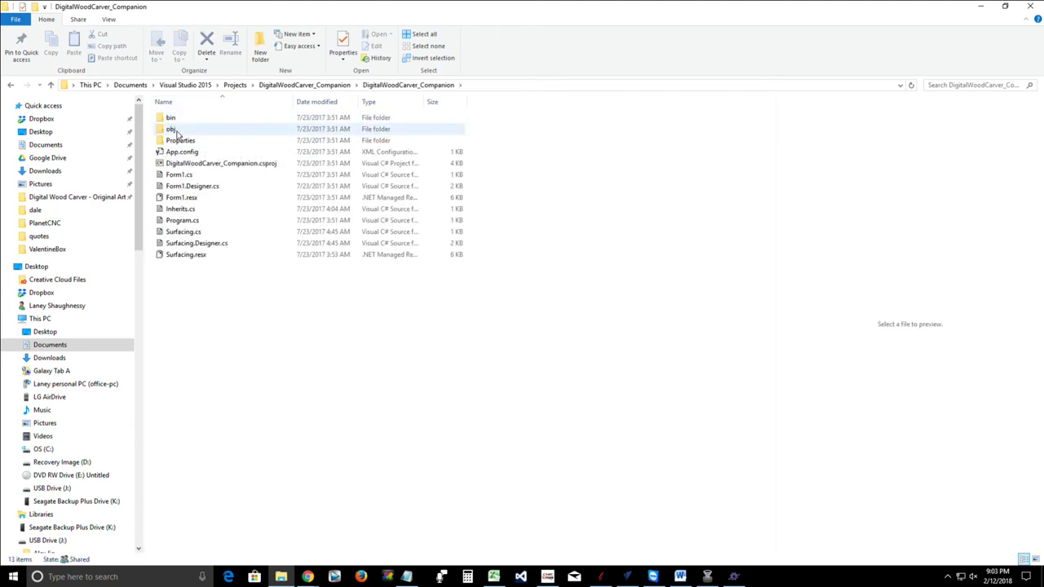
double_click(178, 119)
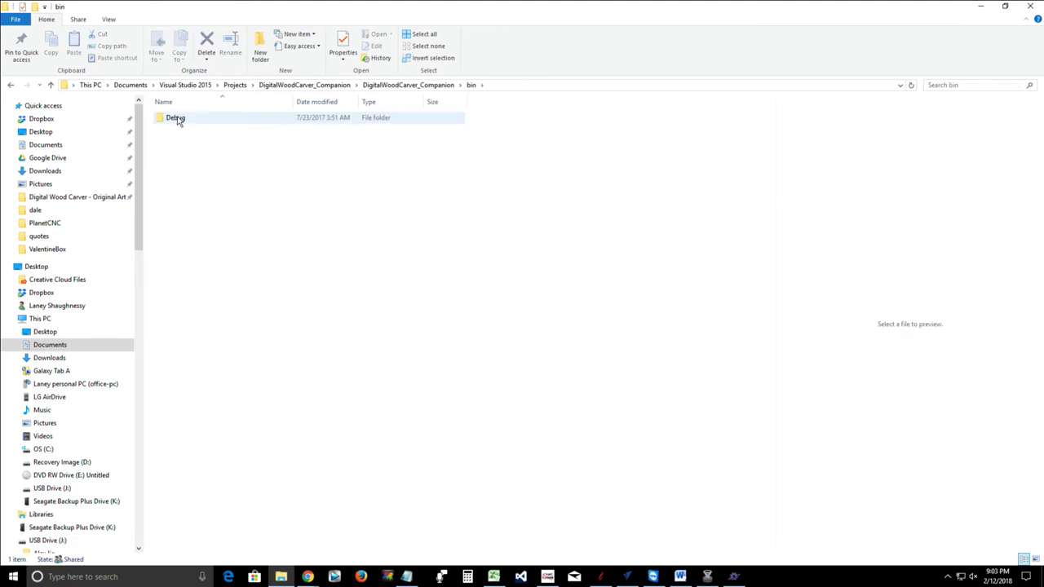
double_click(178, 119)
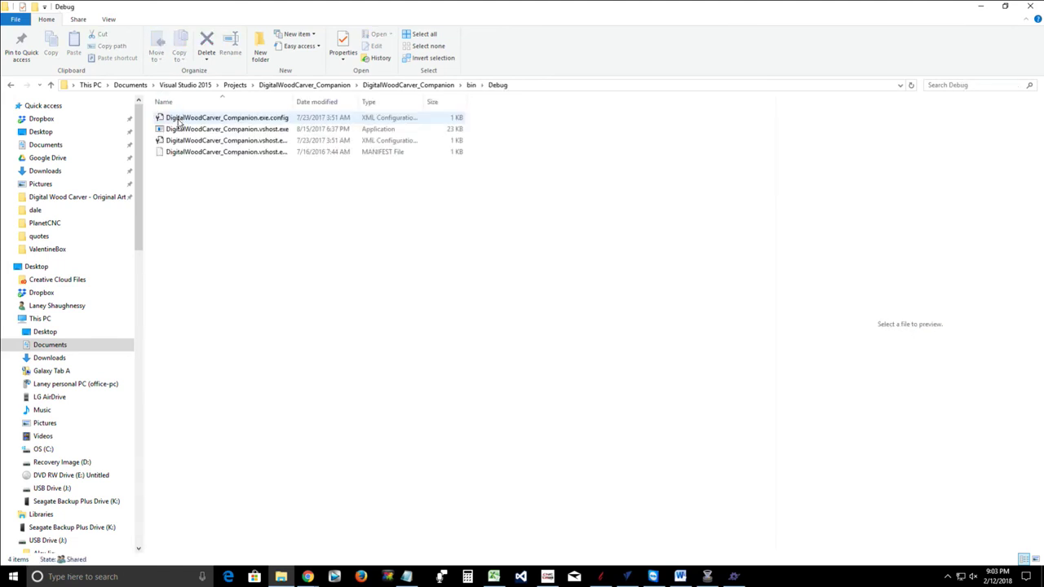
click(198, 131)
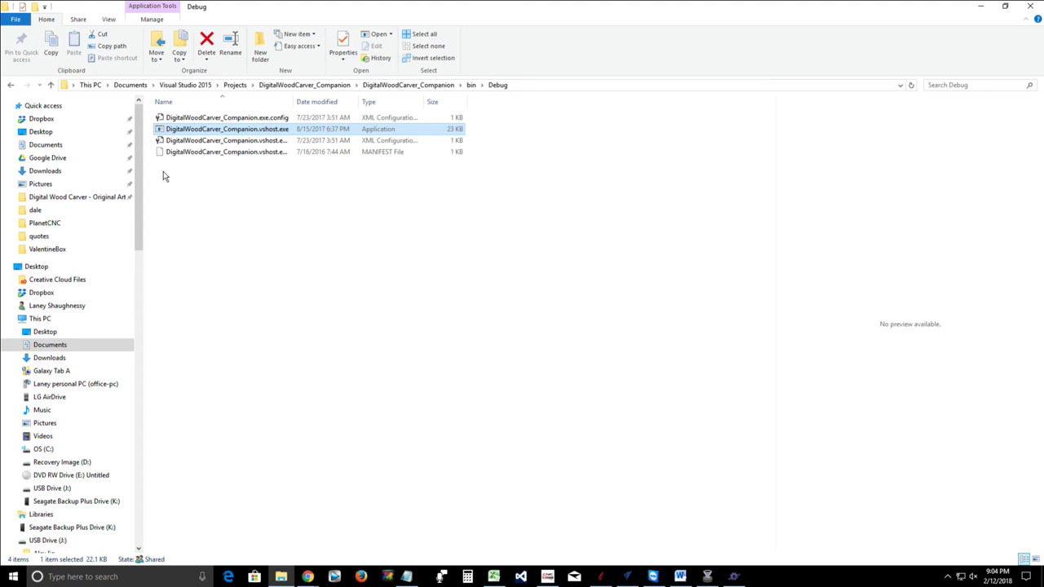
click(51, 86)
click(51, 87)
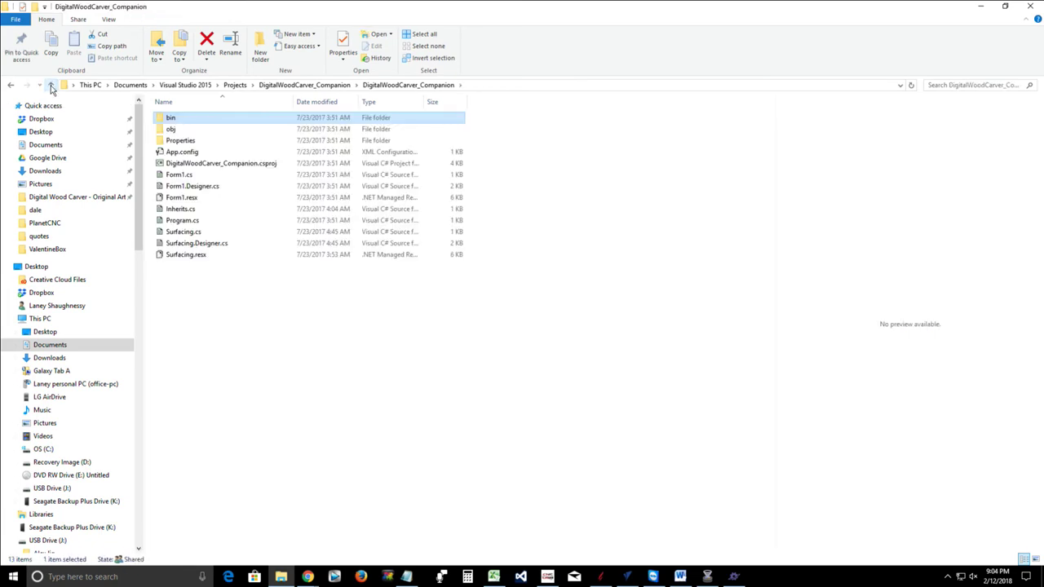
click(50, 86)
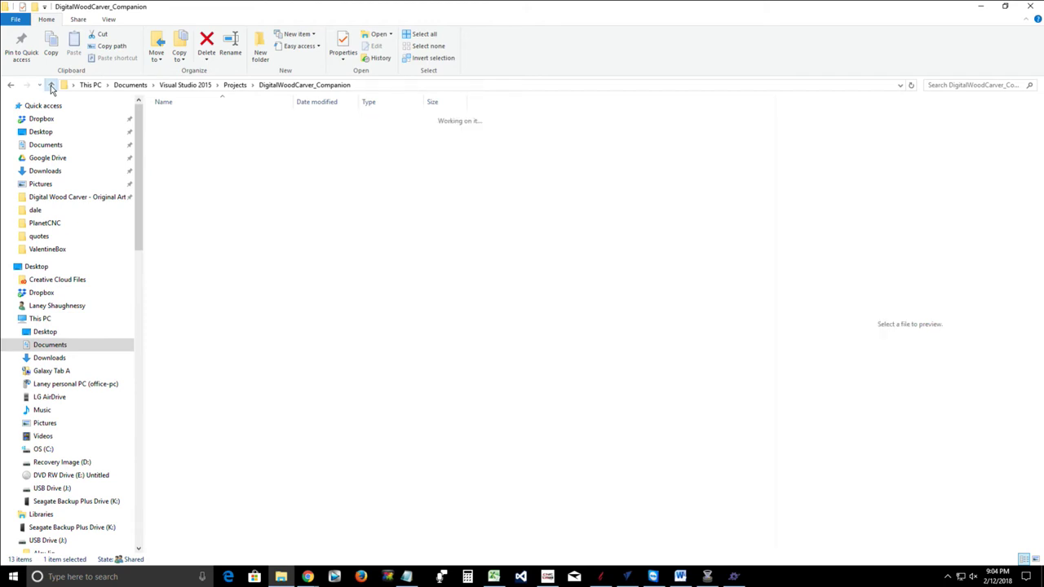
click(51, 87)
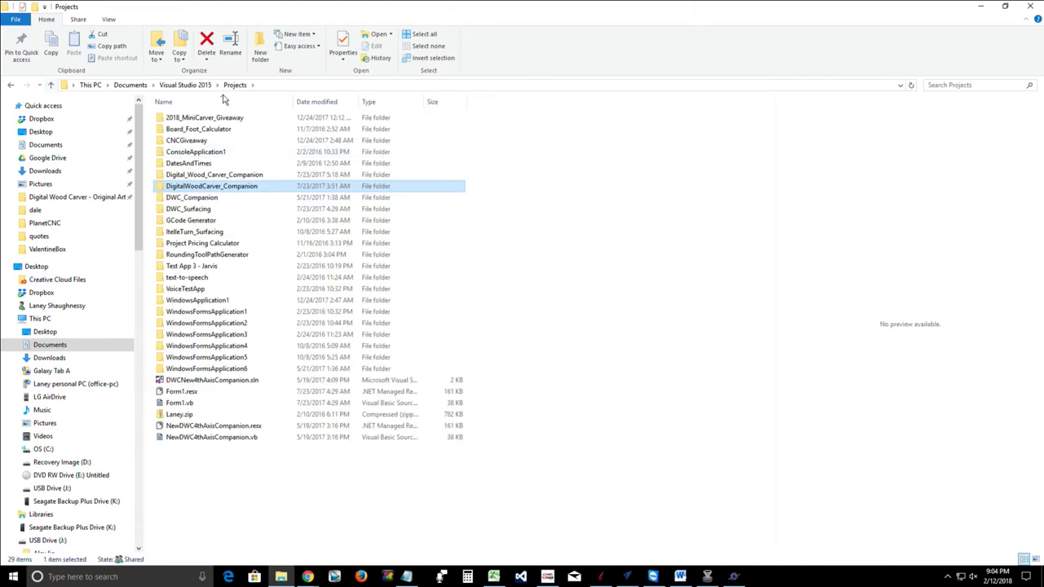
Inspect DWC_Companion's bin\Debug folder and DWC_Companion.exe, then return to Projects
double_click(199, 200)
double_click(182, 119)
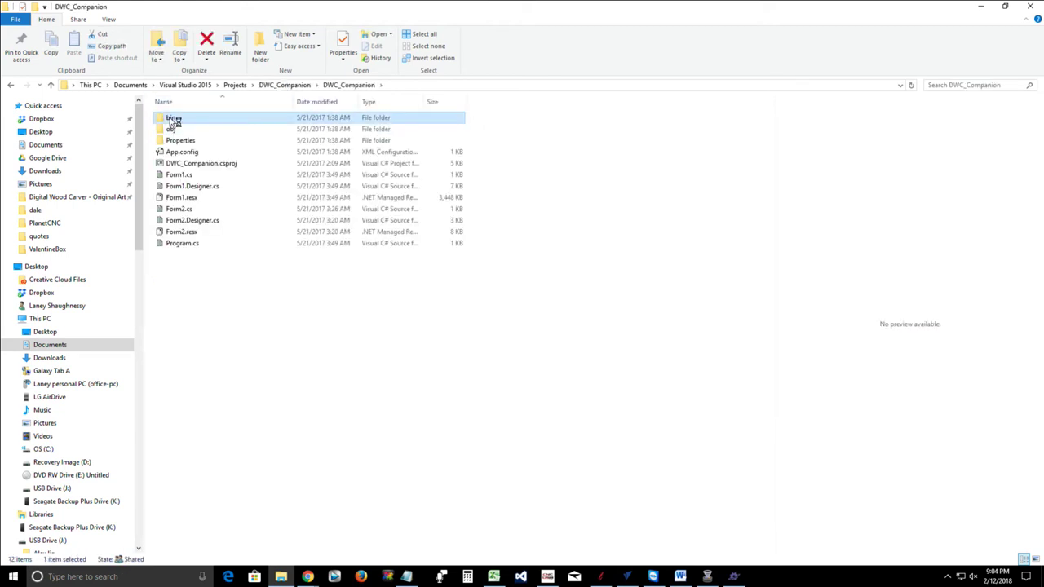
double_click(171, 119)
double_click(170, 119)
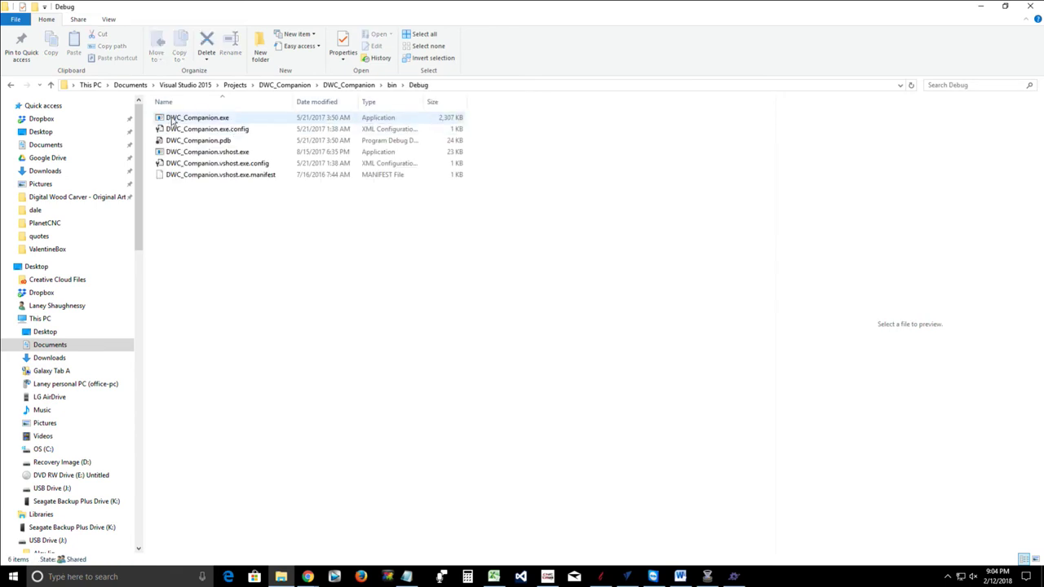
click(174, 120)
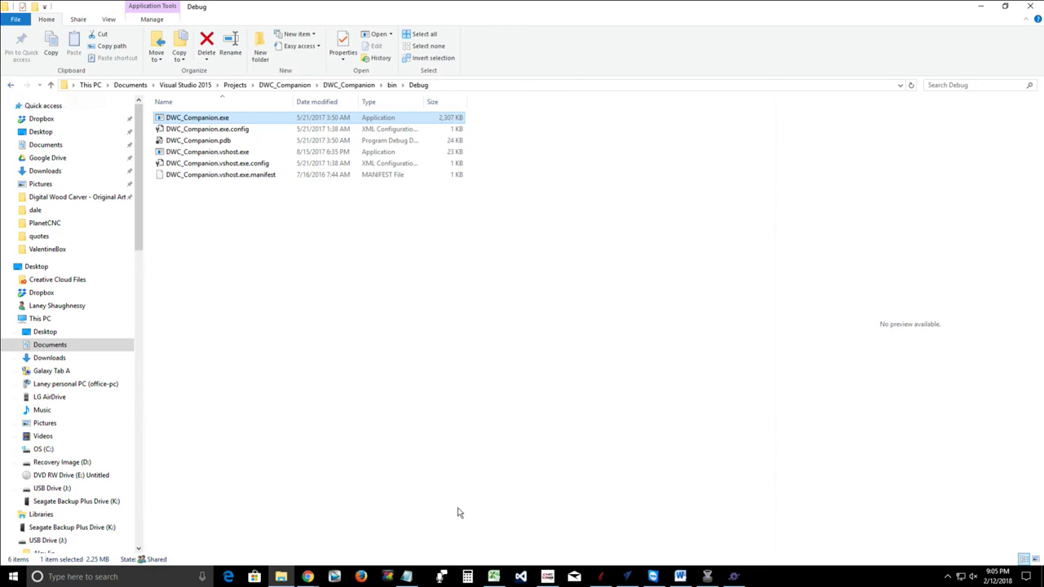
click(14, 86)
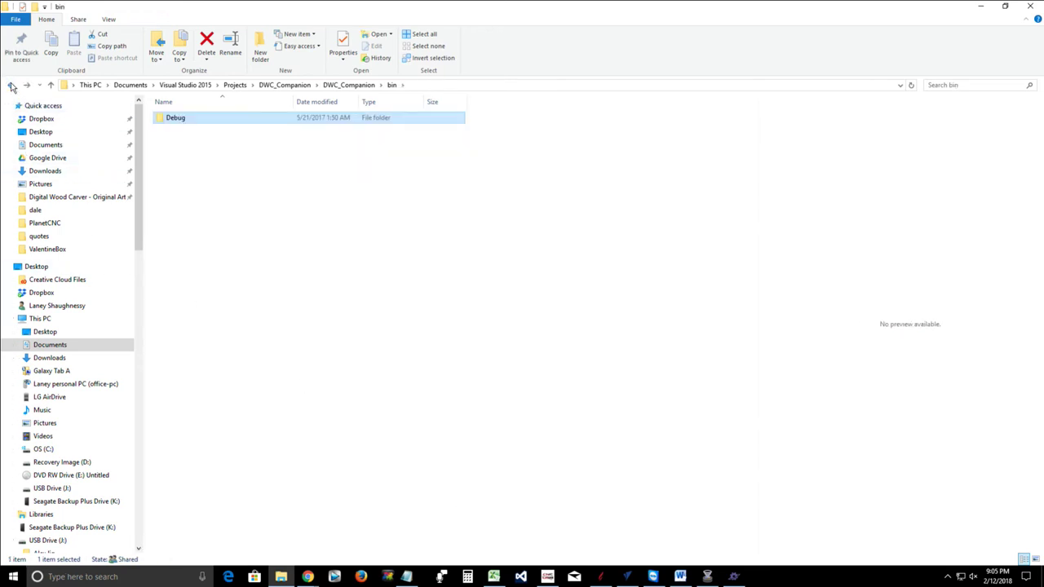
click(12, 86)
click(12, 85)
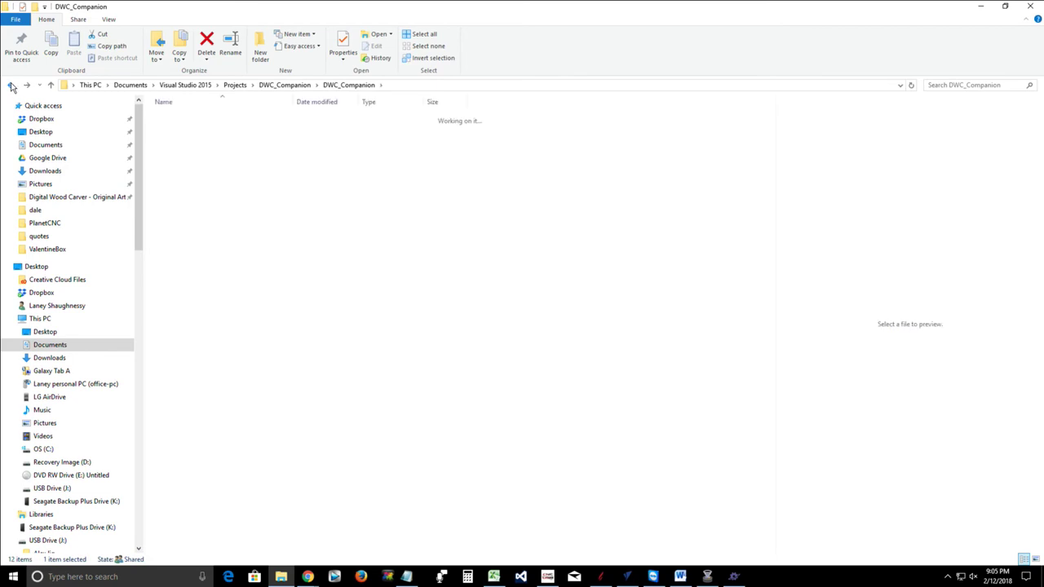
click(11, 89)
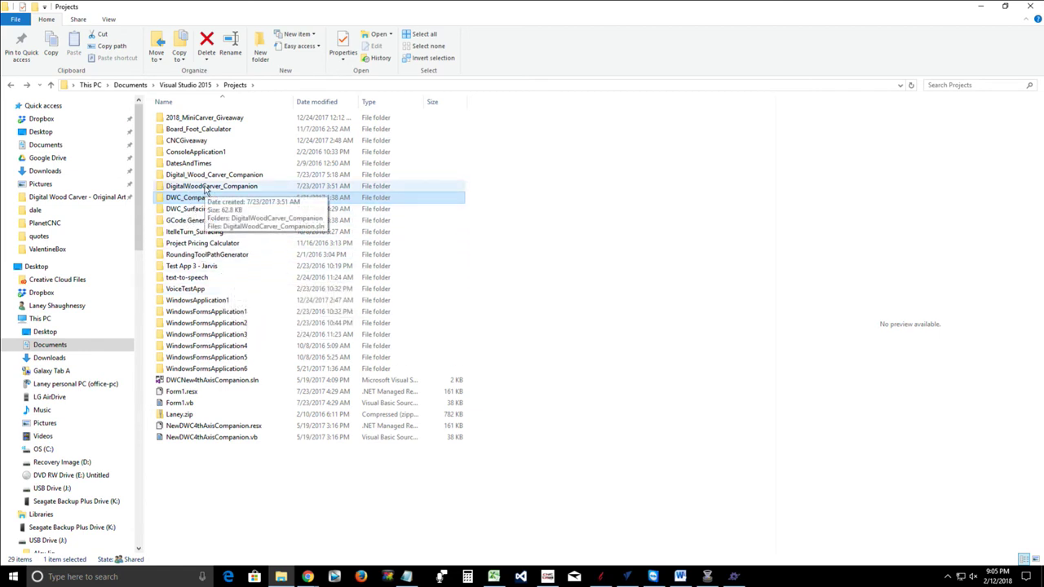
Open Digital_Wood_Carver_Companion\bin\Debug, containing Digital_Wood_Carver_Companion.exe
double_click(196, 181)
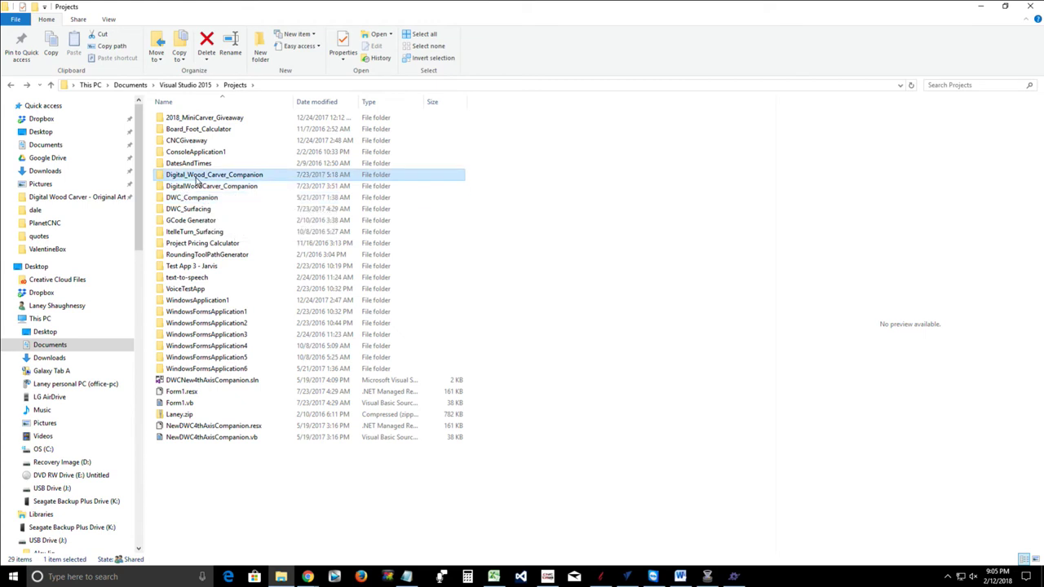
double_click(192, 118)
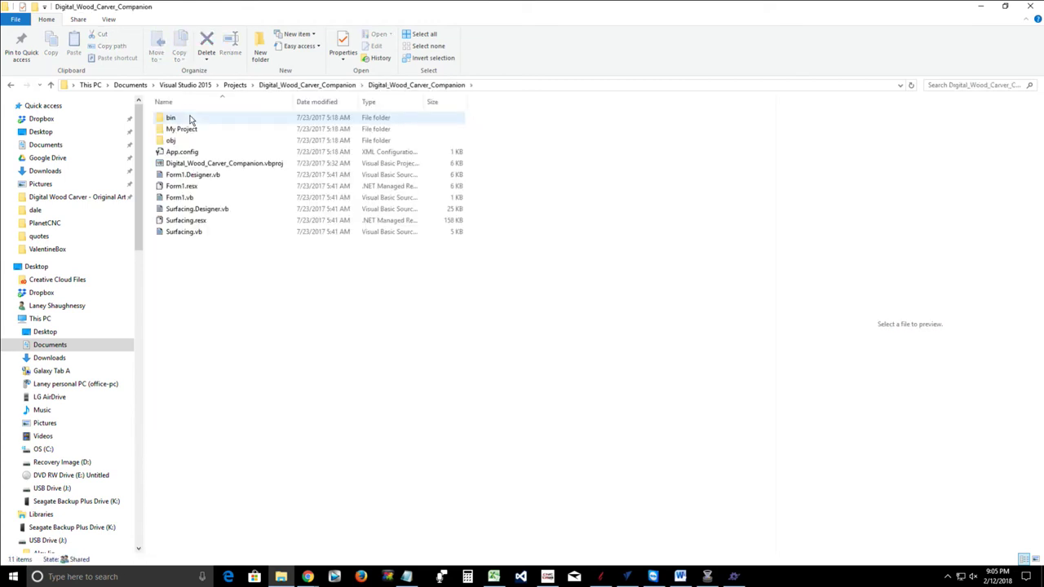
double_click(183, 119)
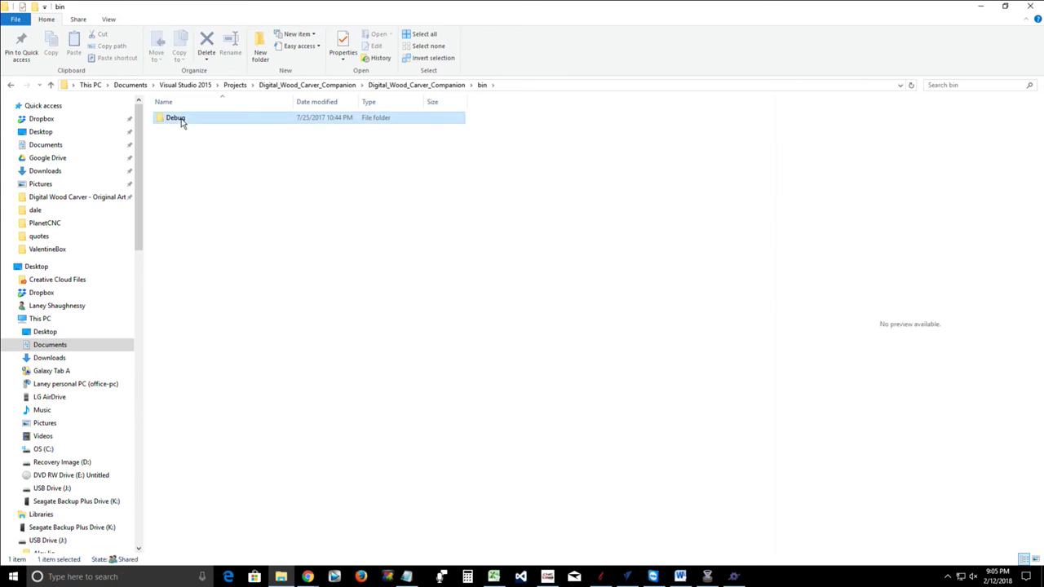
double_click(175, 118)
click(183, 119)
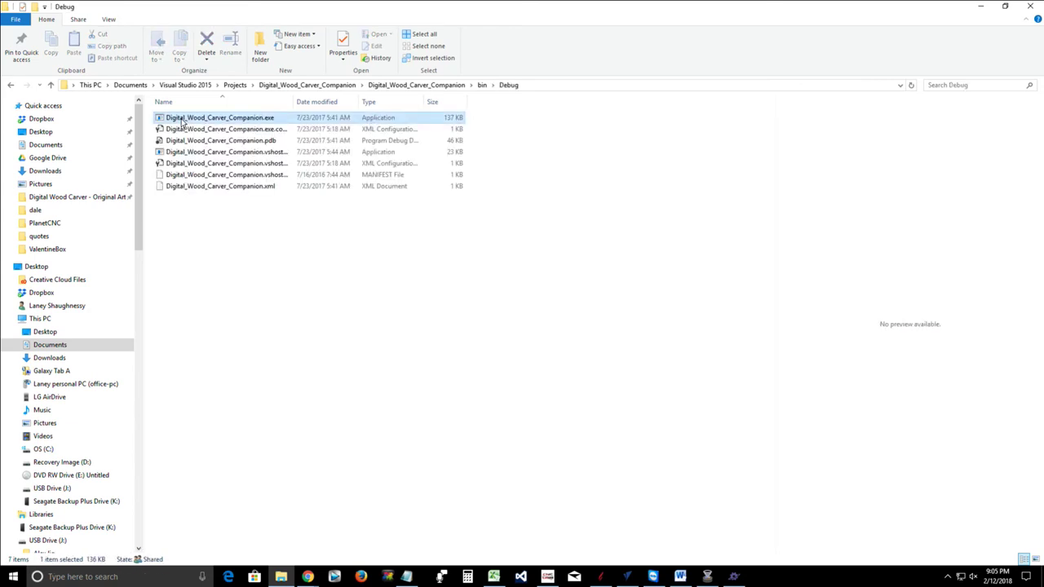
double_click(183, 120)
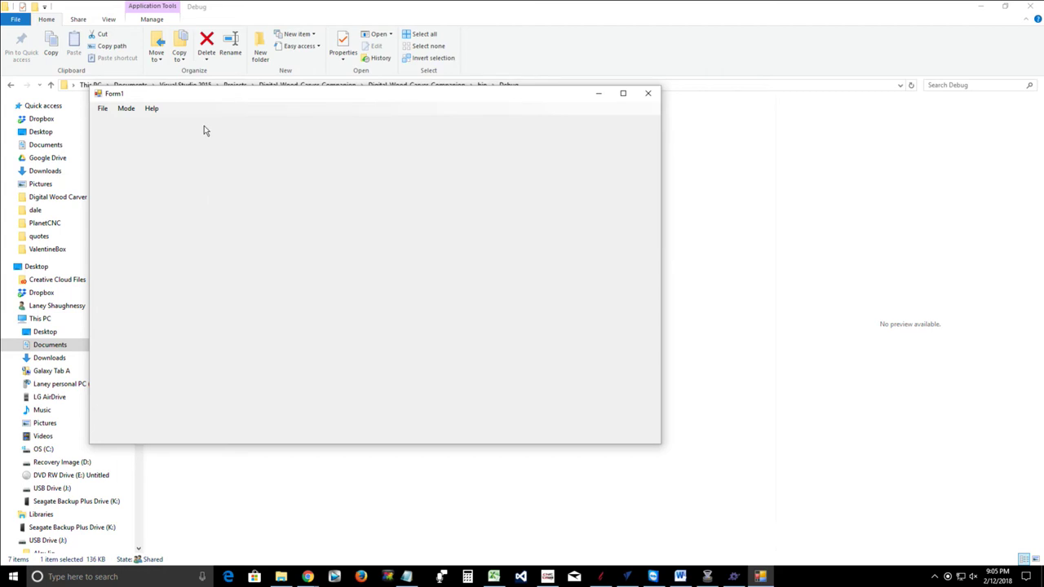
drag(202, 100, 351, 144)
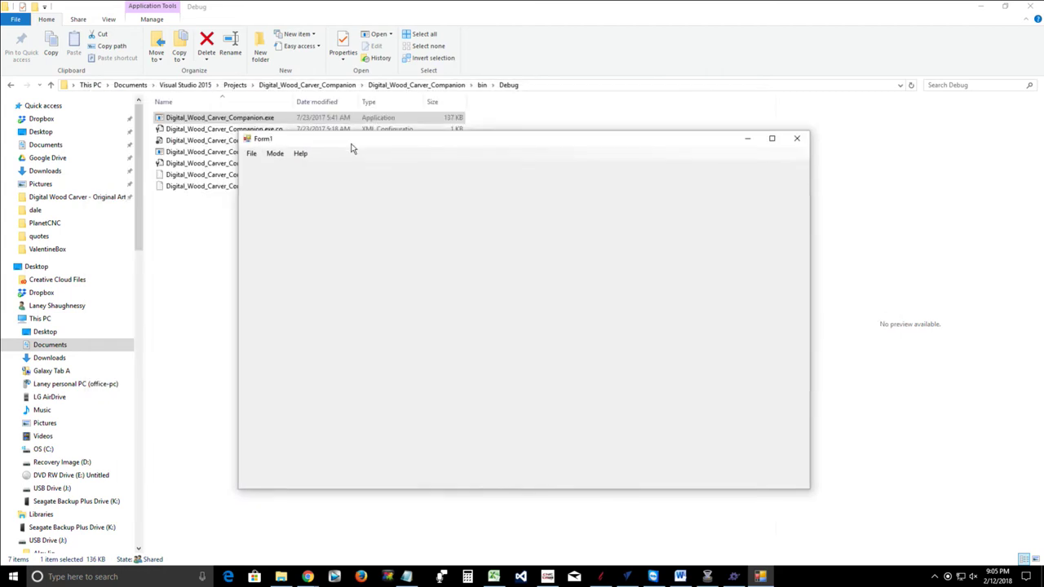
click(251, 153)
mouse_move(275, 155)
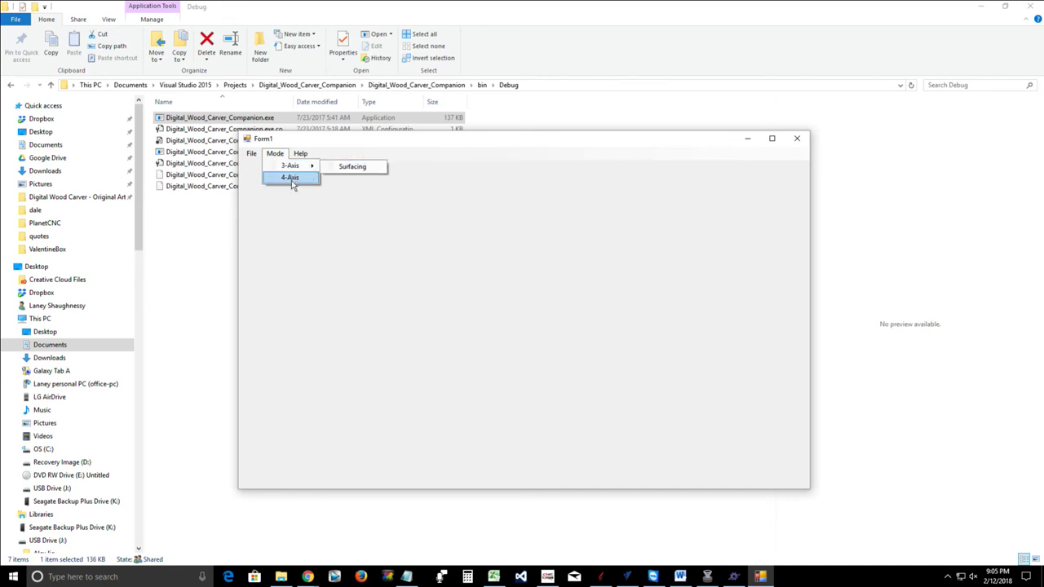
click(291, 178)
click(251, 153)
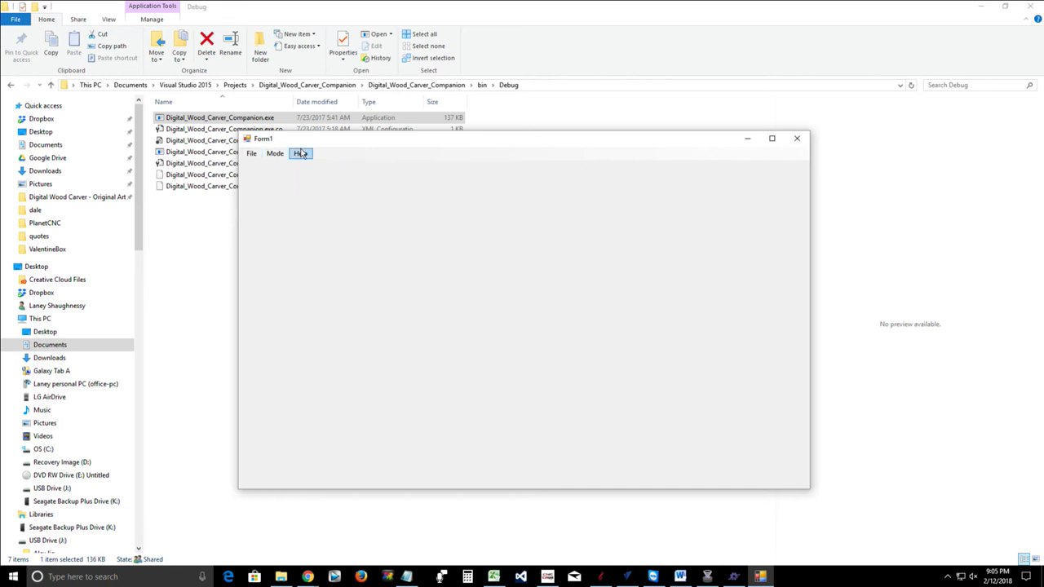
mouse_move(273, 155)
click(797, 139)
click(797, 138)
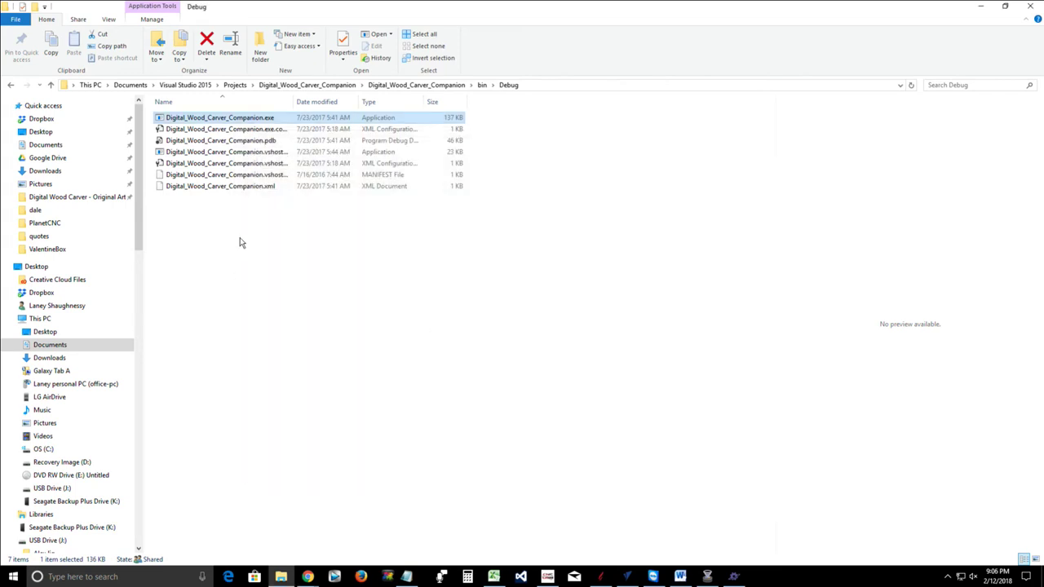
Go up to Projects, open the GCode Generator folder, and minimize File Explorer
click(51, 85)
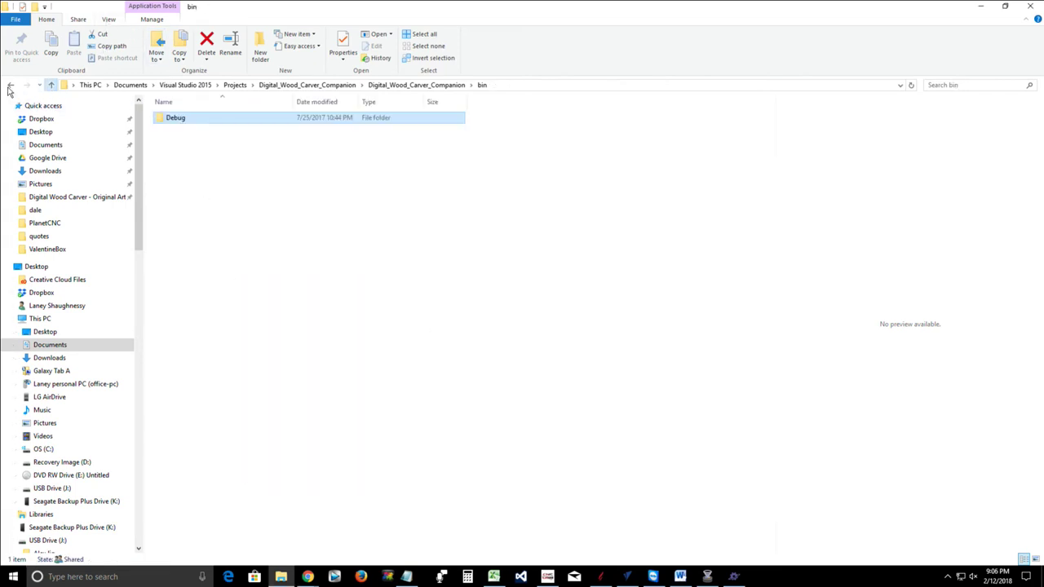
click(11, 85)
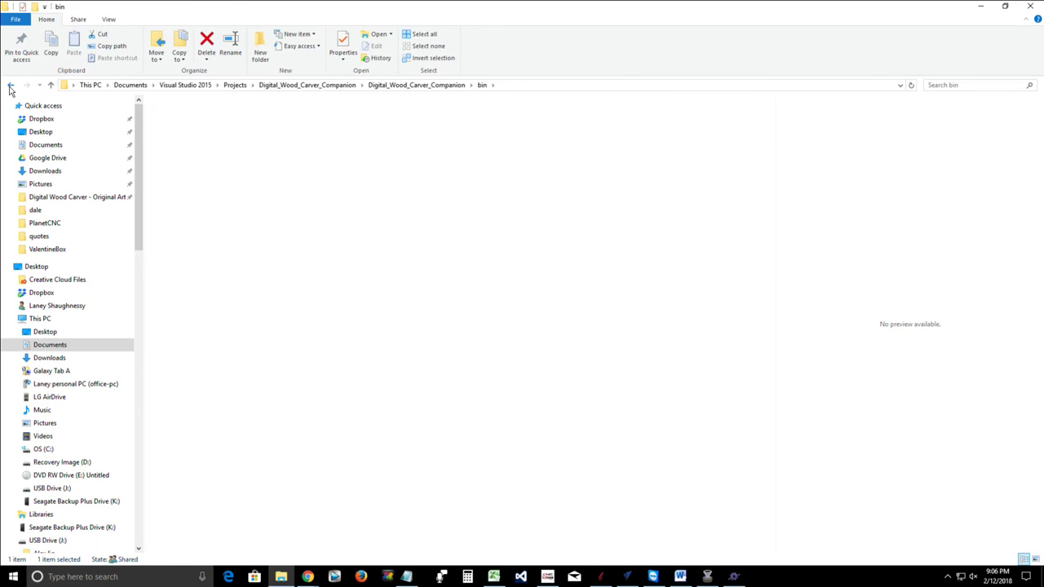
click(51, 86)
click(52, 87)
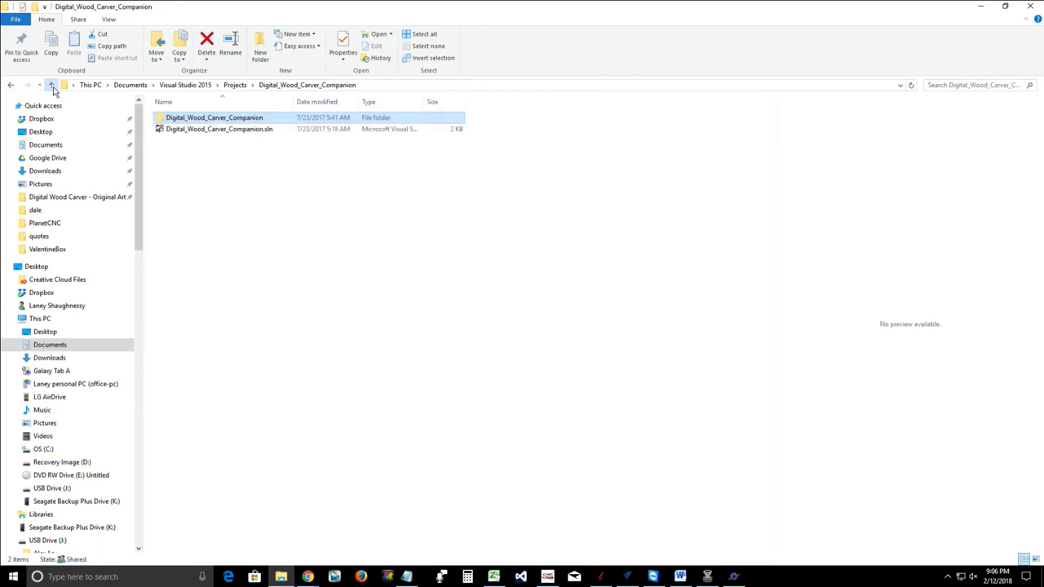
click(51, 87)
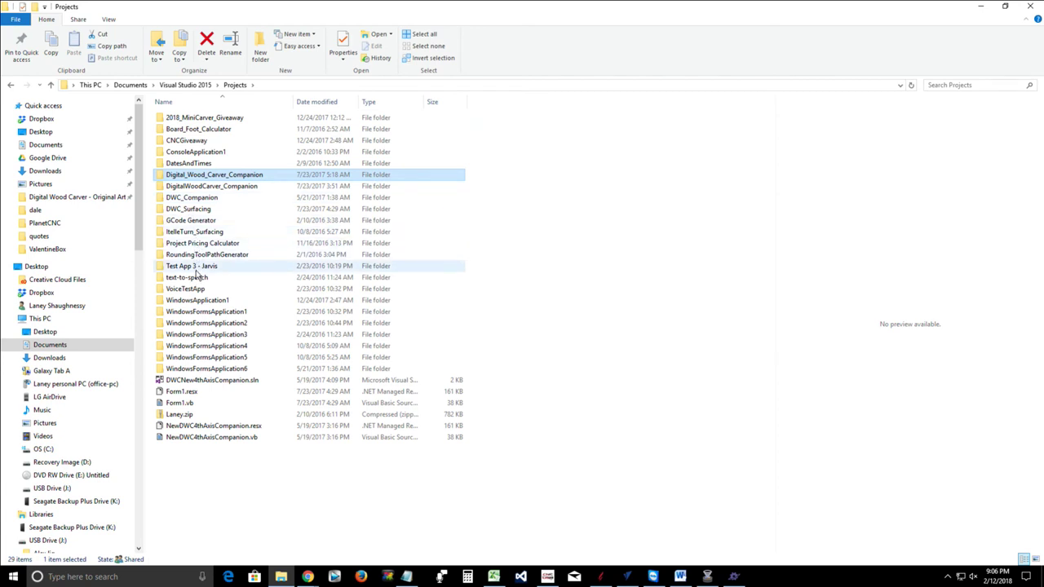
click(186, 224)
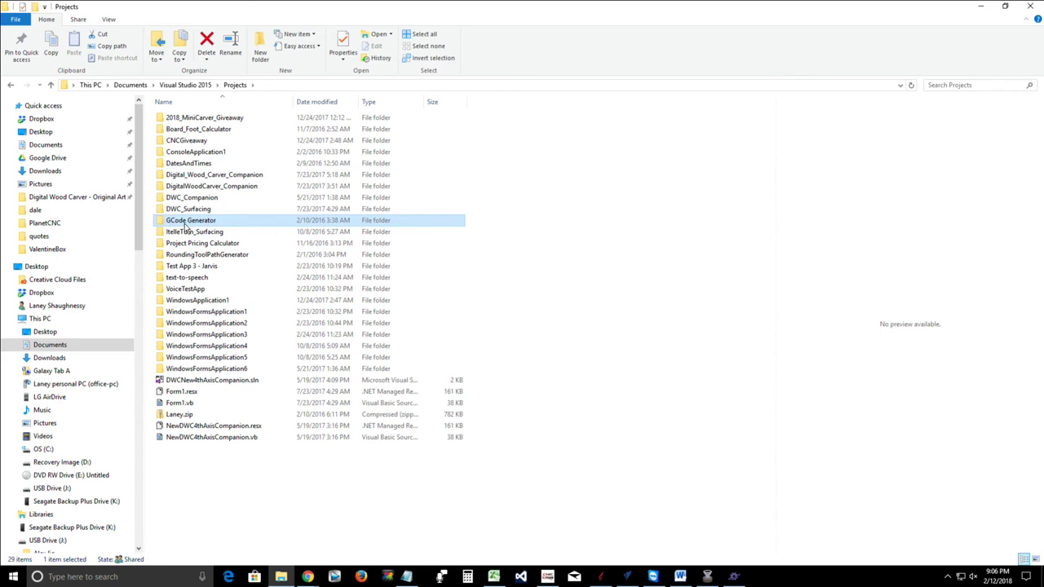
double_click(189, 225)
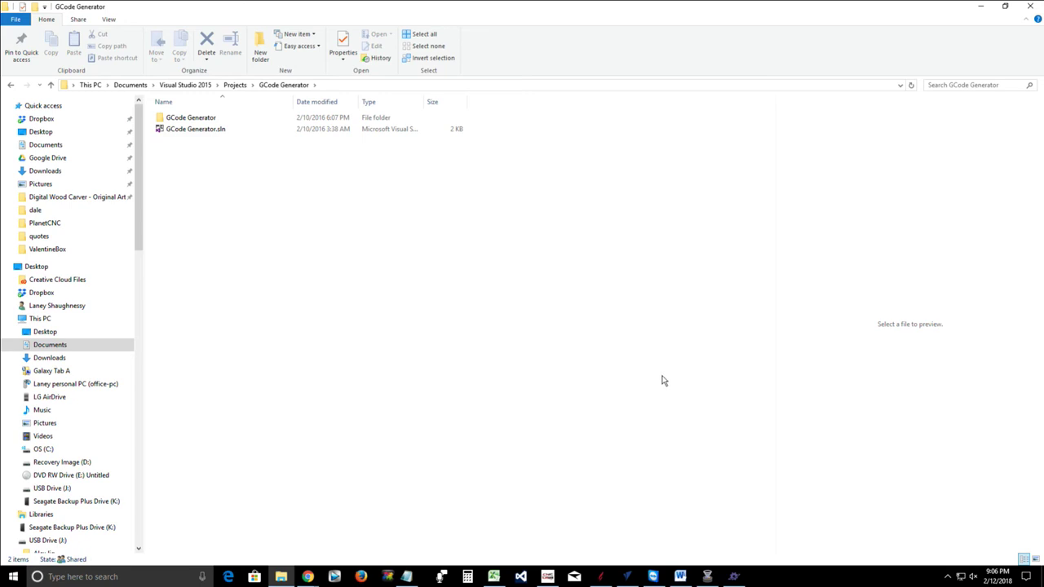
click(980, 7)
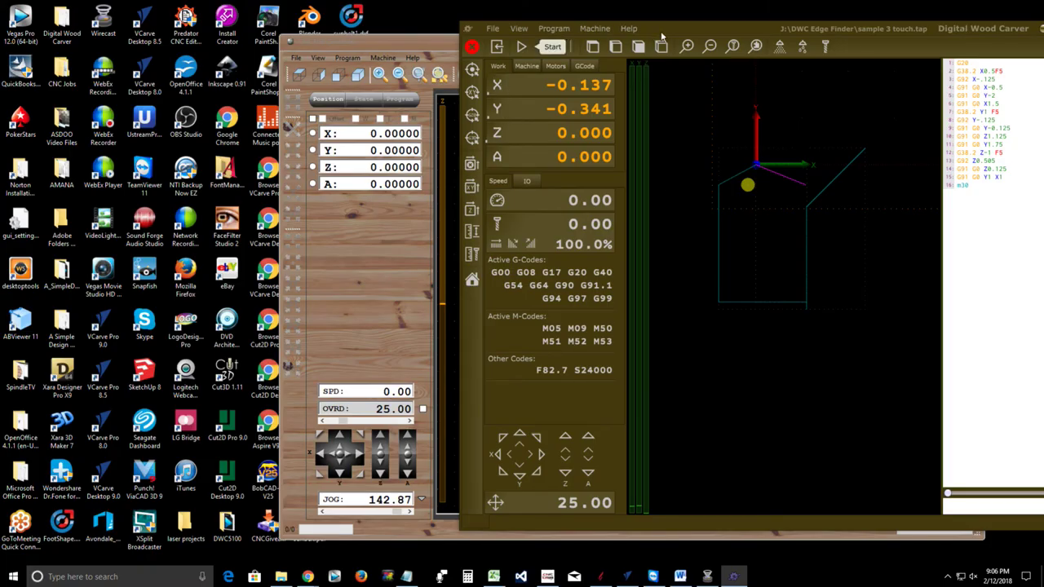
click(553, 28)
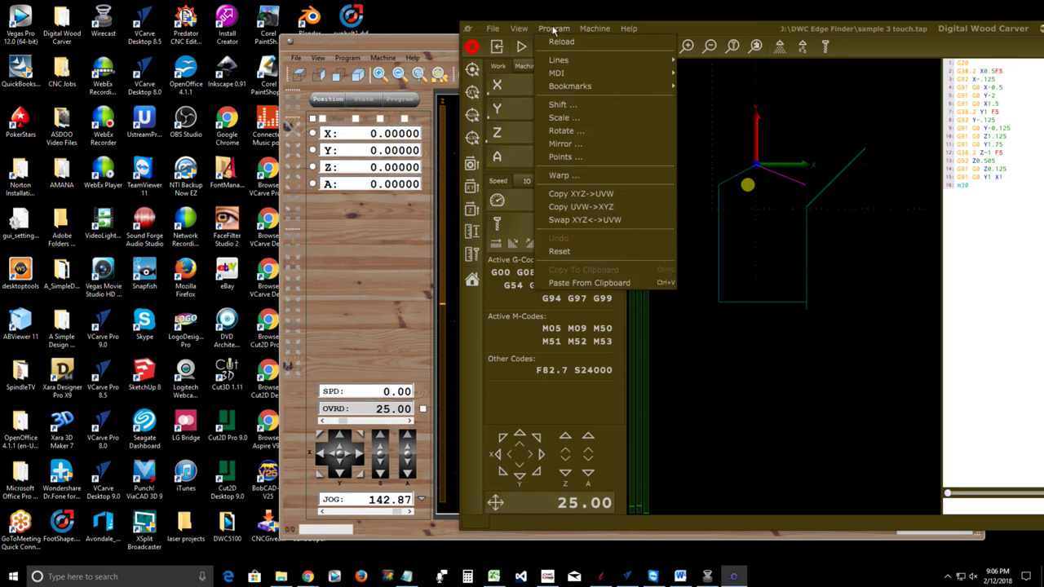
click(553, 29)
click(555, 31)
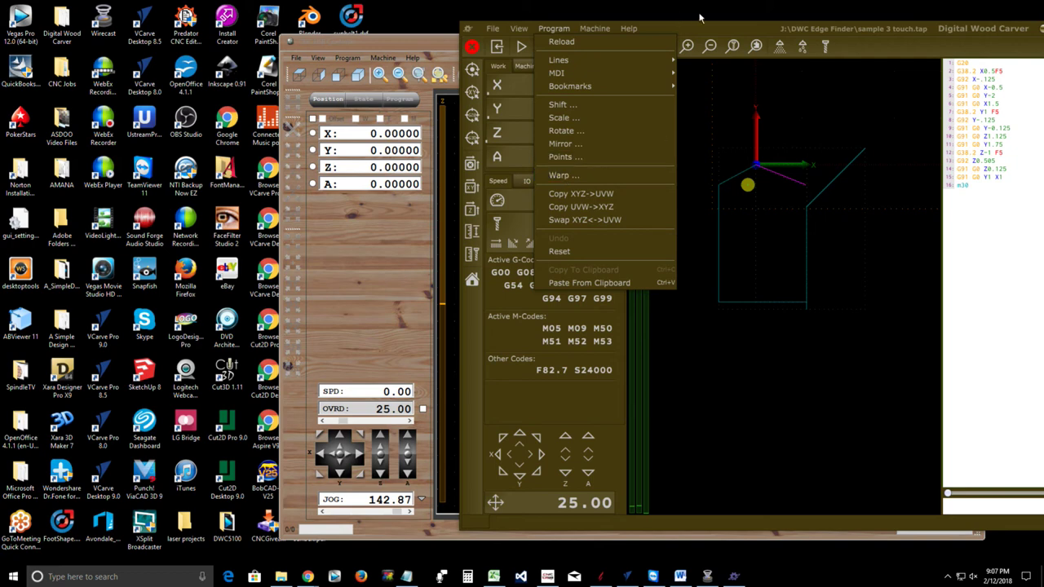
click(846, 44)
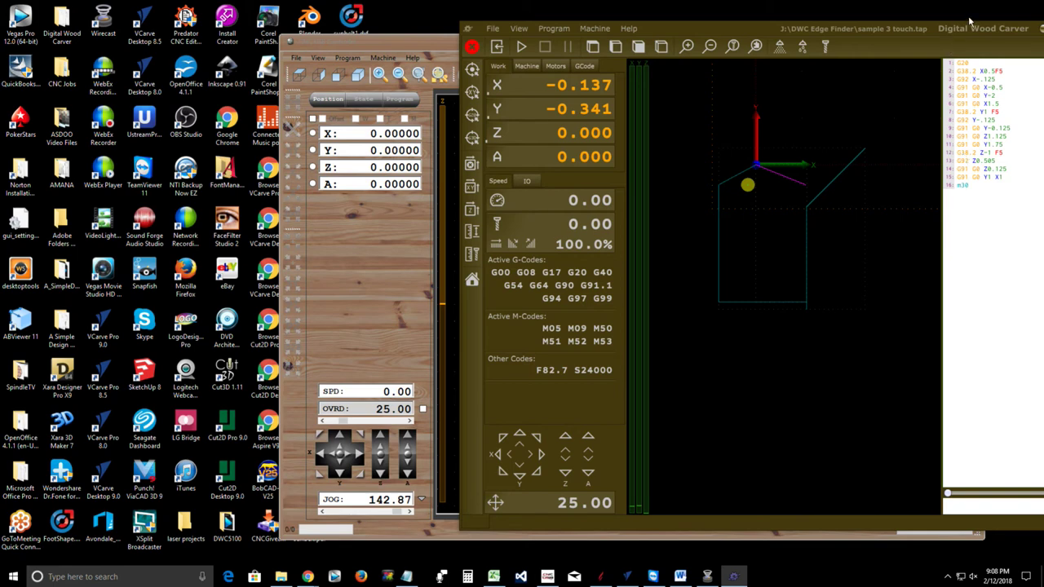
Shift the Digital Wood Carver window left over CNC USB Controller, then minimize and restore it
drag(762, 33, 582, 39)
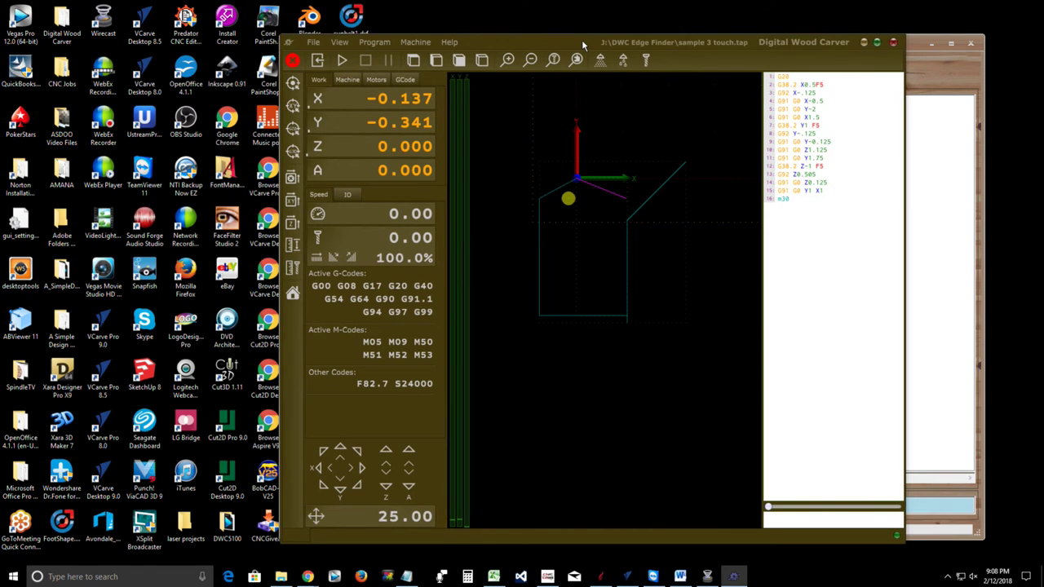
click(876, 43)
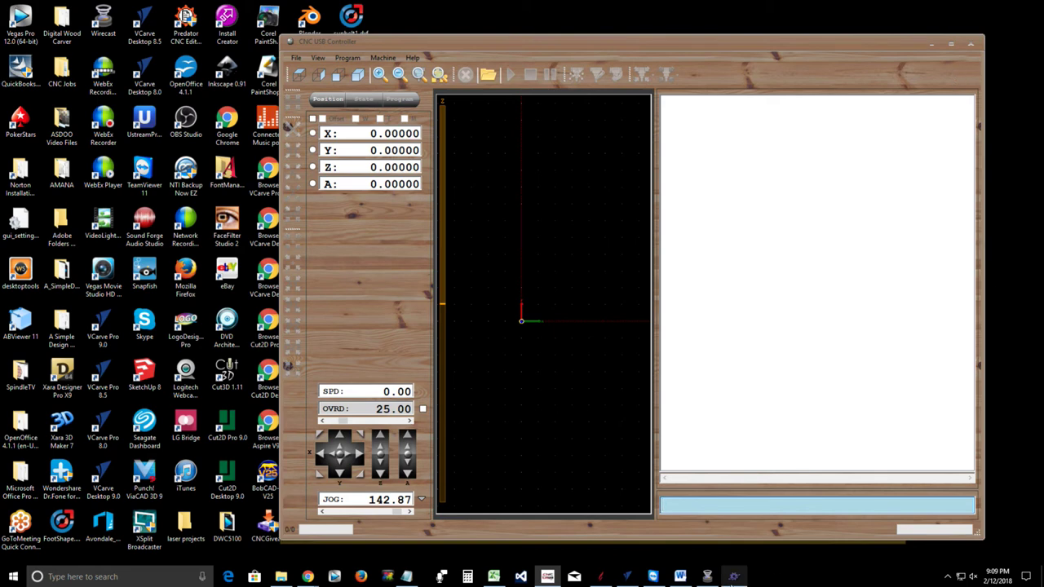
click(734, 577)
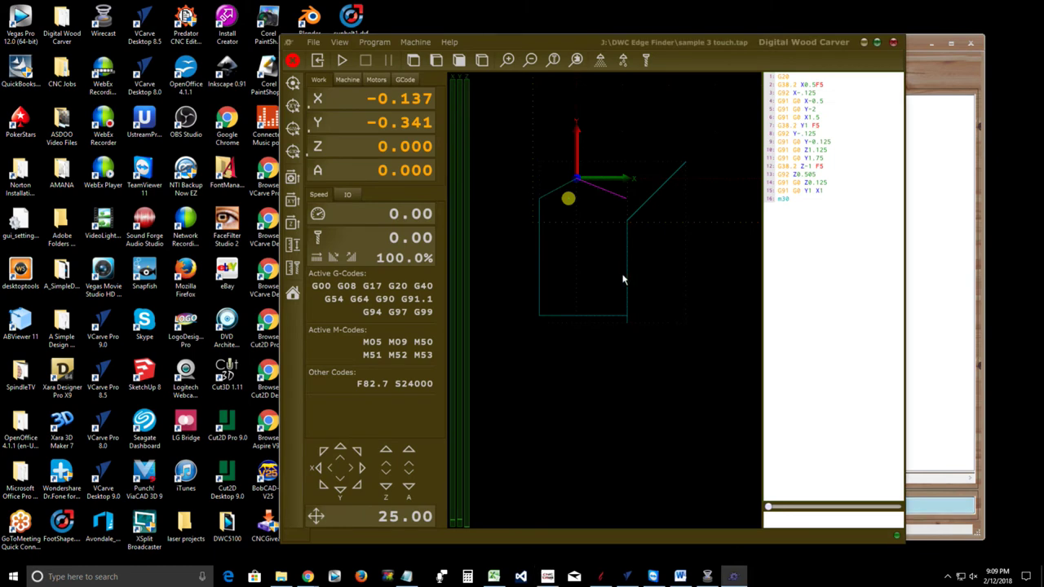
click(415, 41)
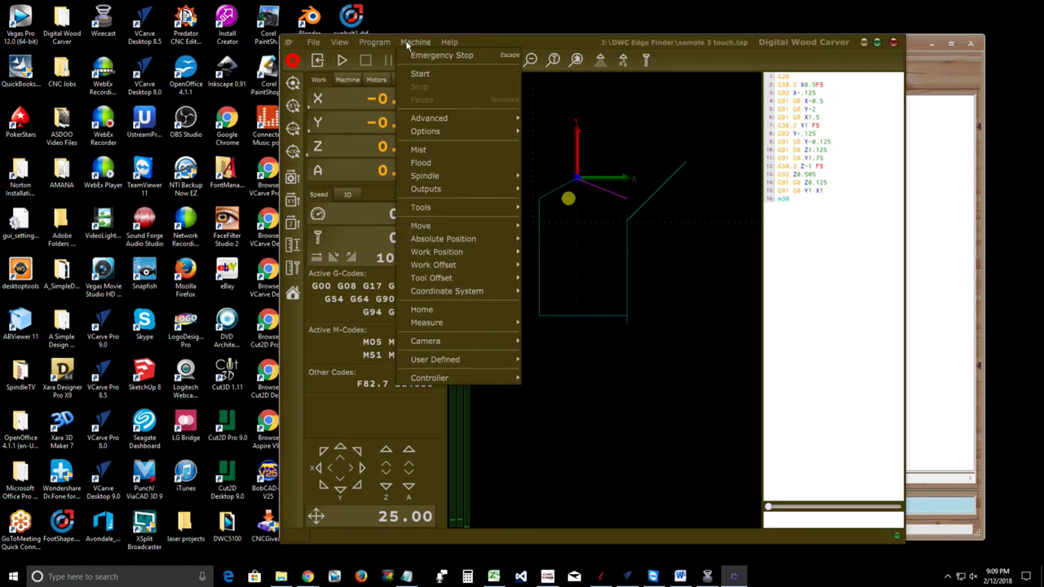
mouse_move(431, 379)
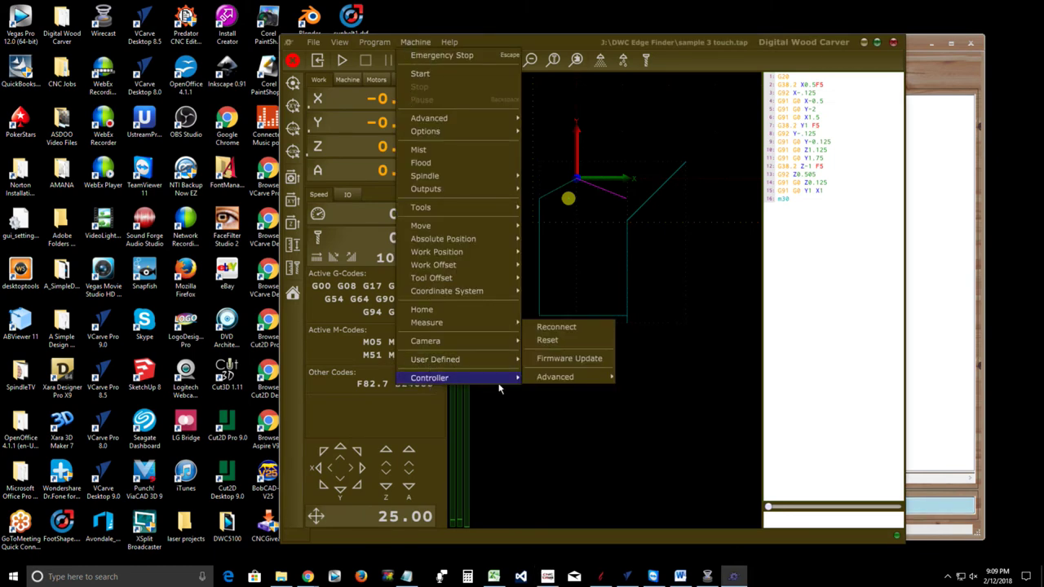
mouse_move(593, 383)
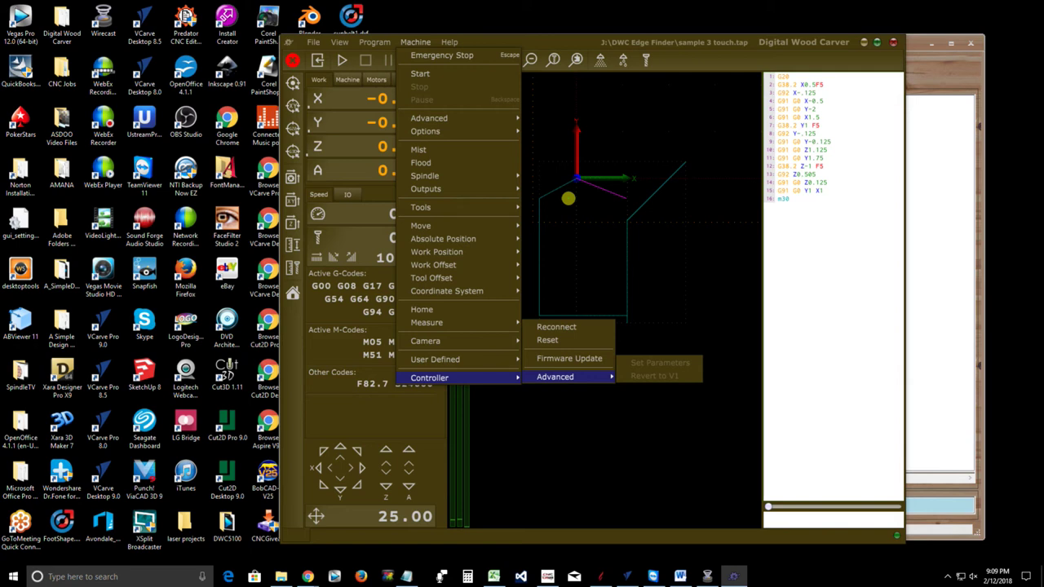
click(850, 539)
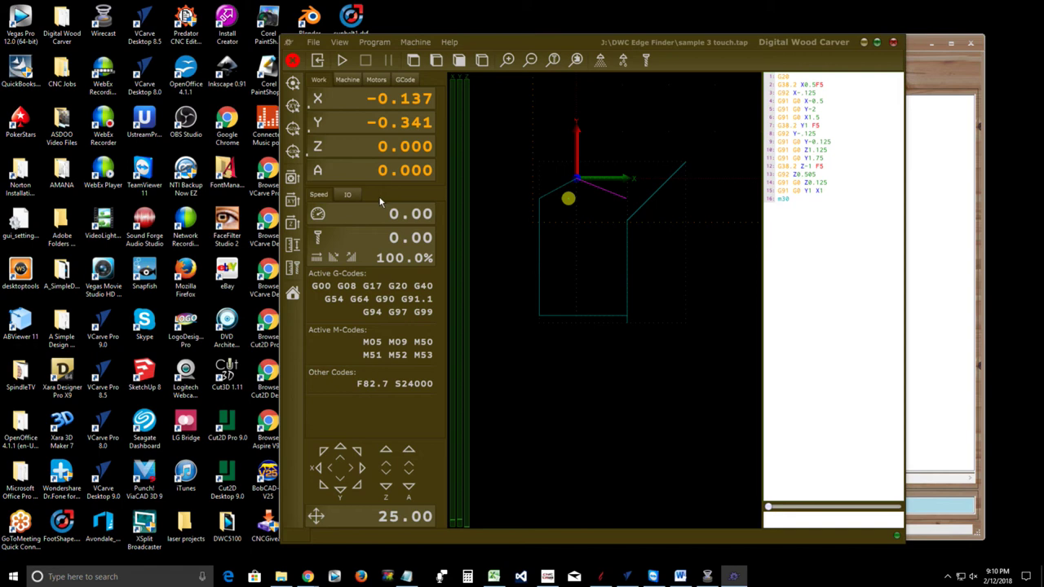
Navigate File Explorer to C:\Program Files (x86)\PlanetCNC
click(279, 576)
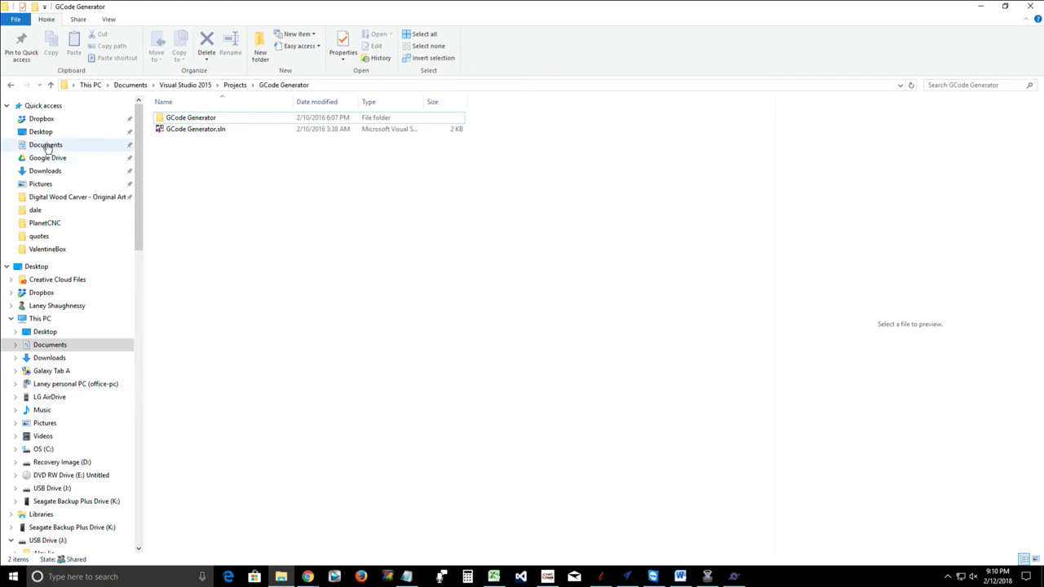
click(44, 449)
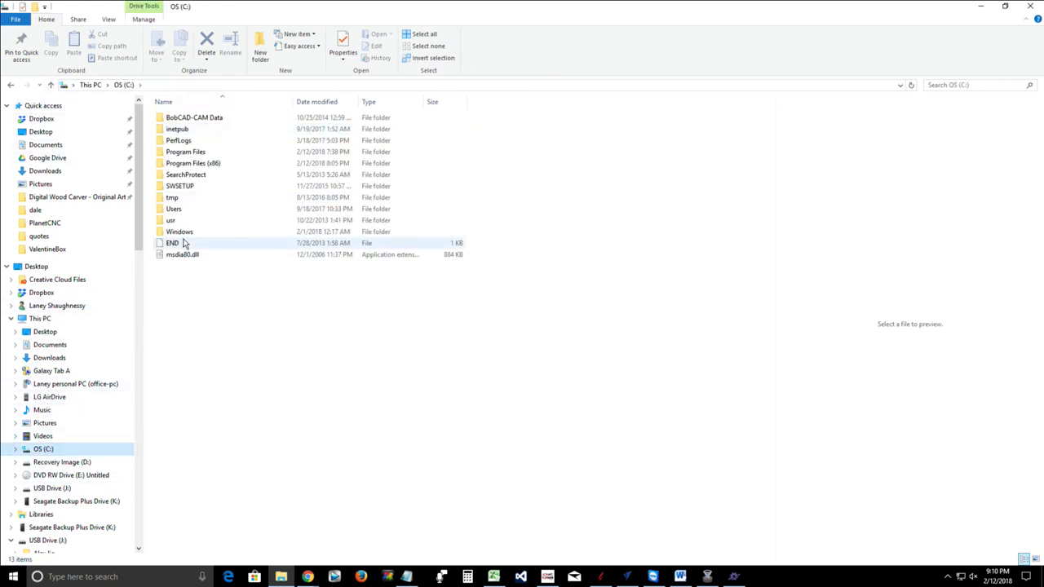
double_click(192, 164)
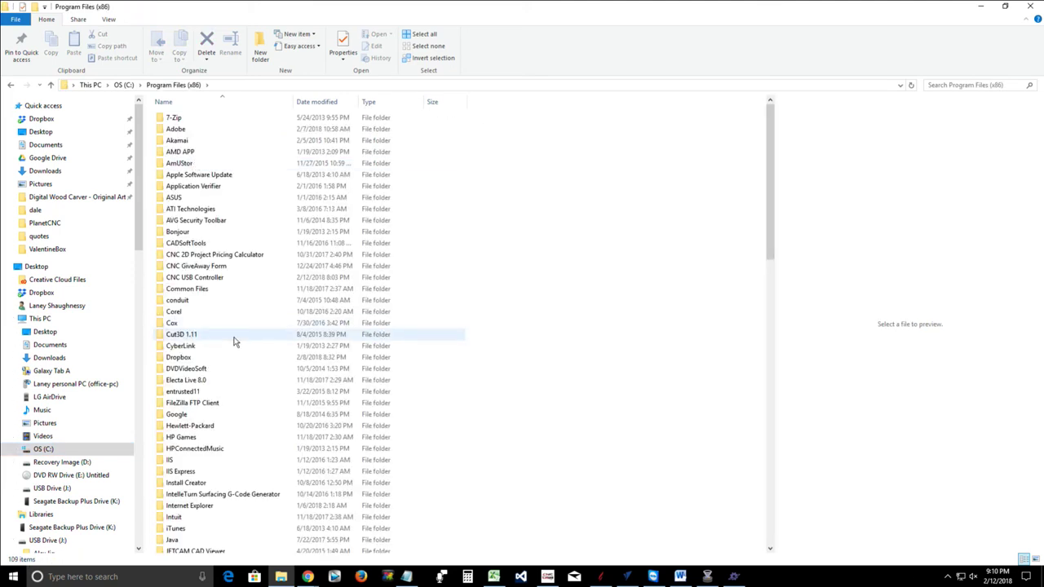
scroll(227, 412, down, 3)
scroll(227, 412, down, 11)
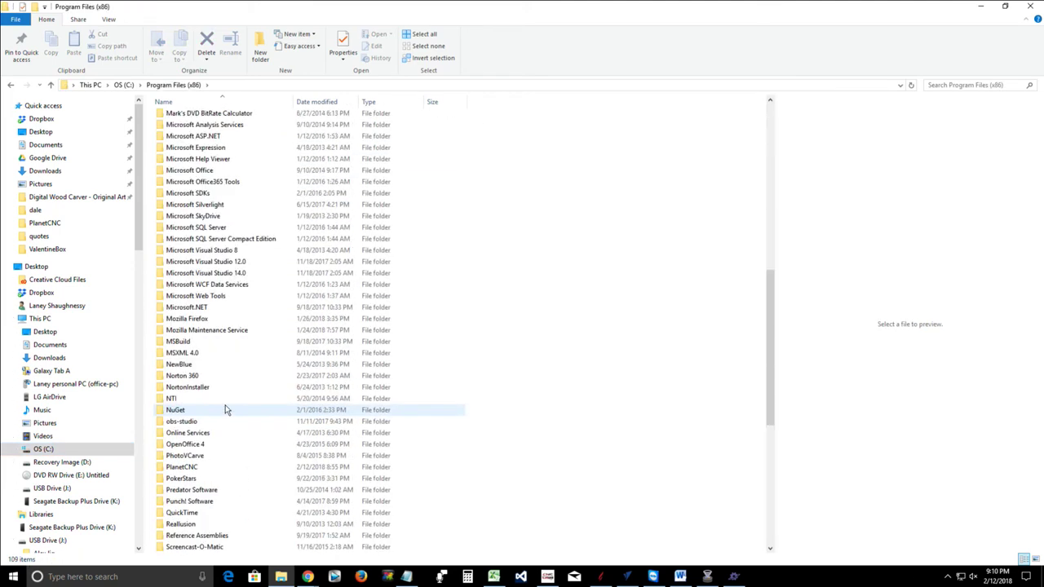
click(191, 470)
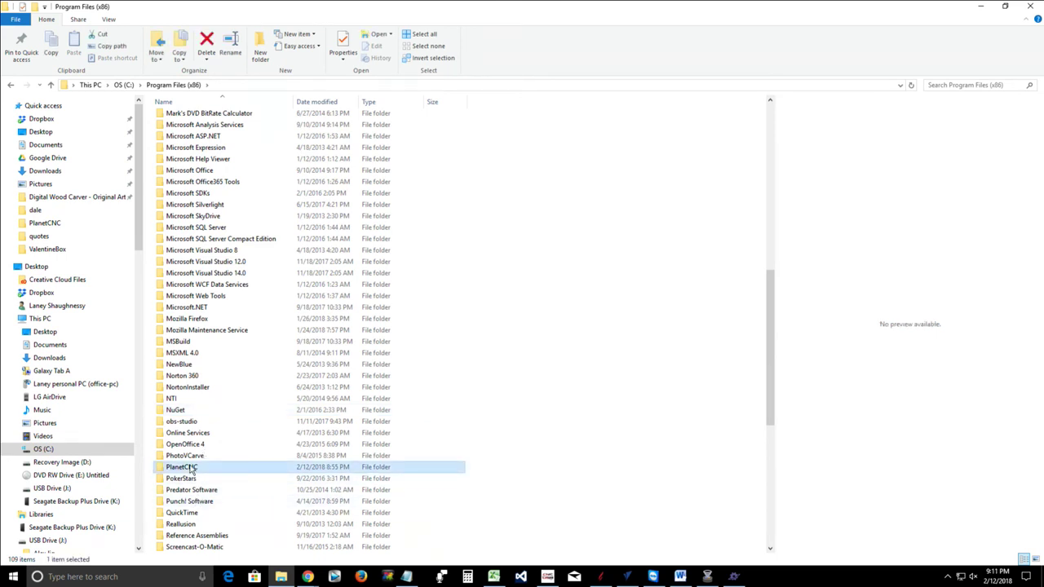
double_click(192, 470)
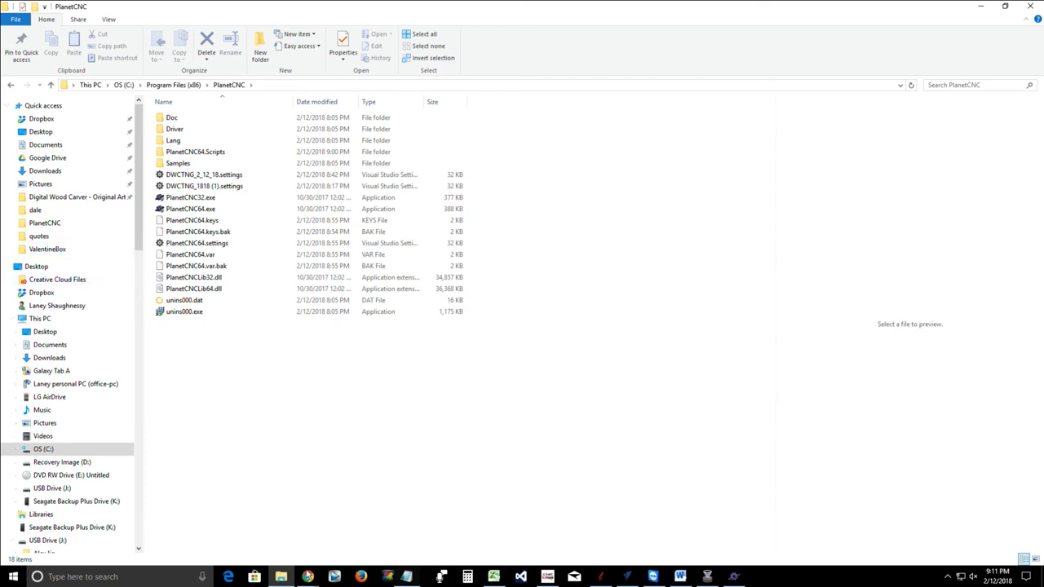
Bring up Chrome, move through its tabs to Software - PlanetCNC, and open the site's Blog
mouse_move(314, 567)
click(214, 526)
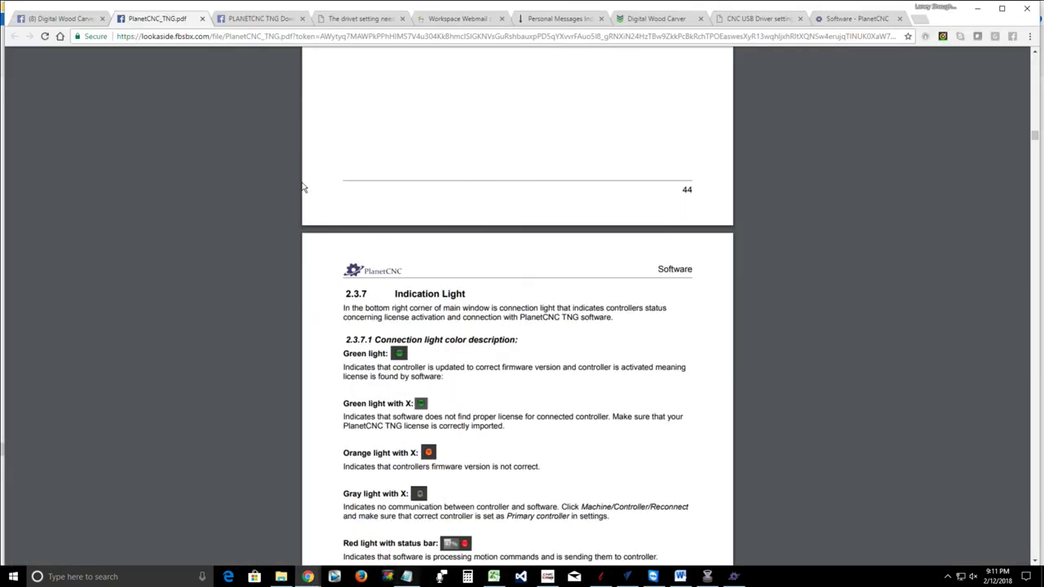
click(256, 17)
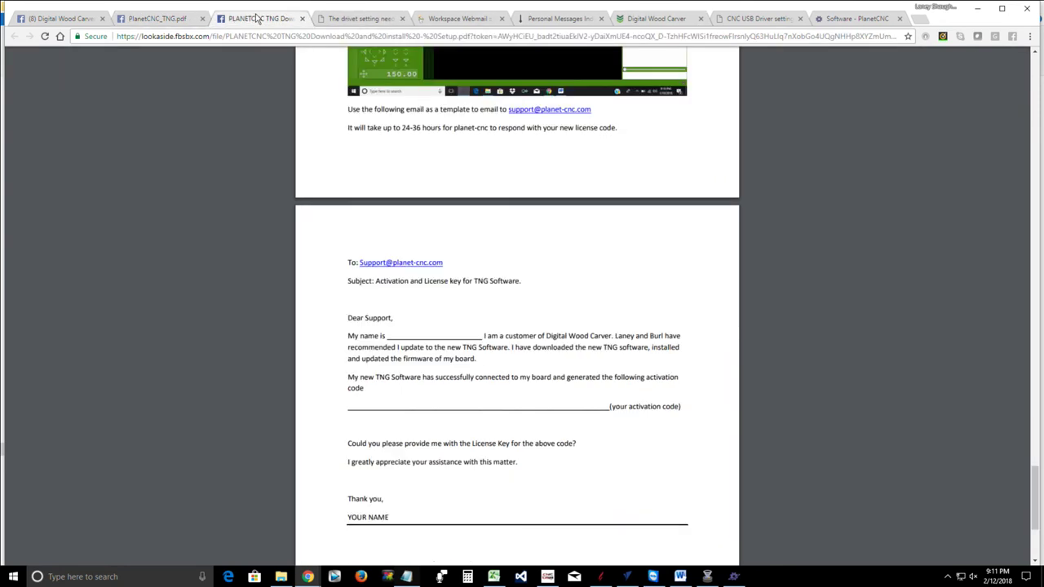
click(357, 20)
click(473, 19)
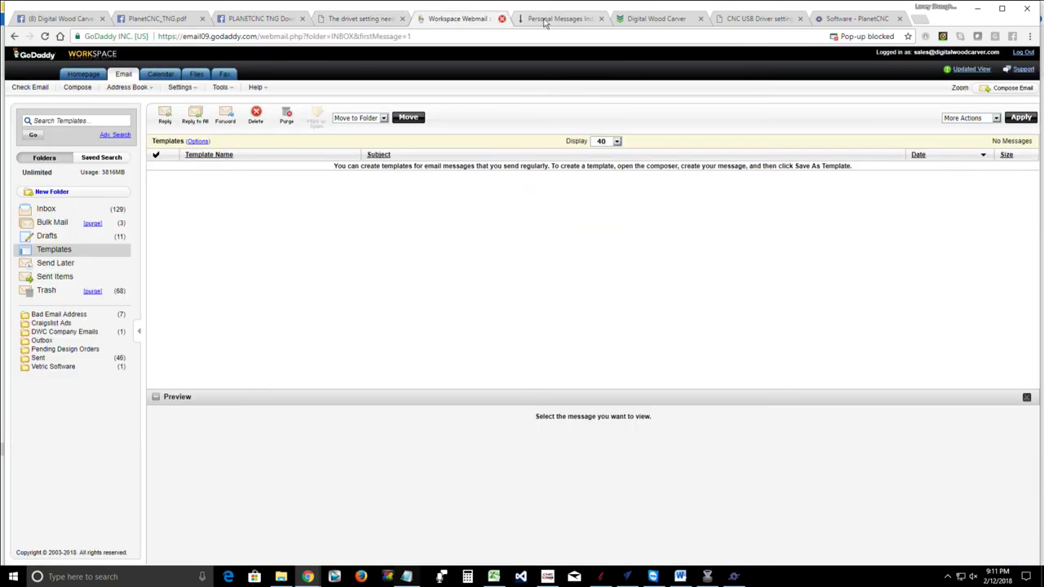
click(555, 20)
click(644, 23)
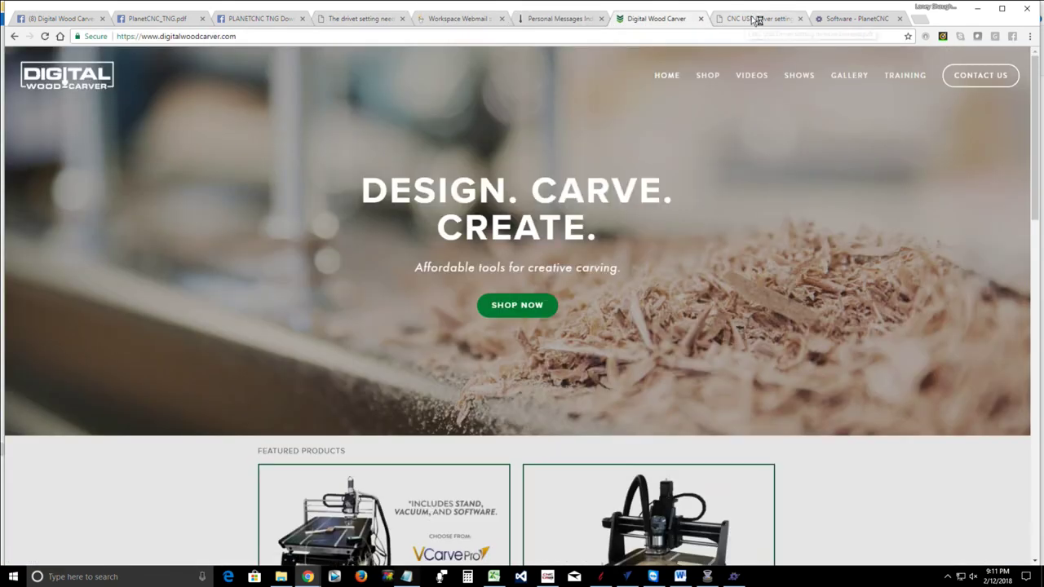
click(754, 18)
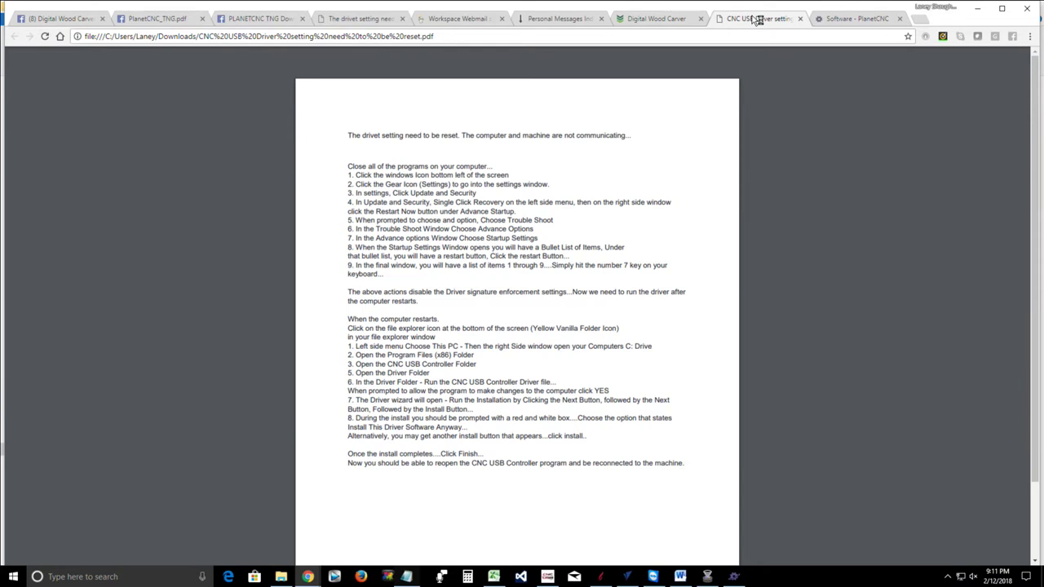
click(823, 19)
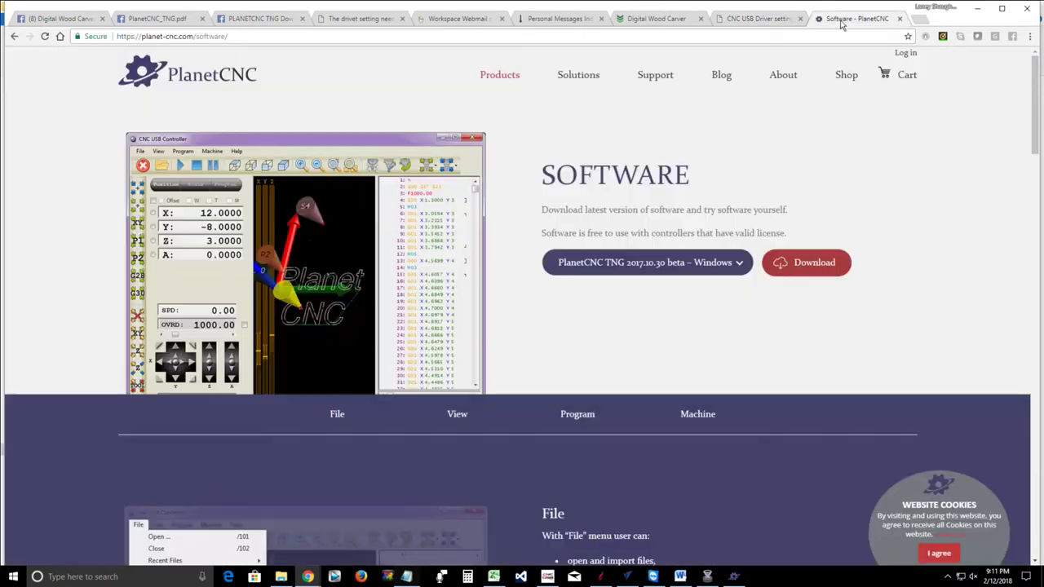
click(722, 75)
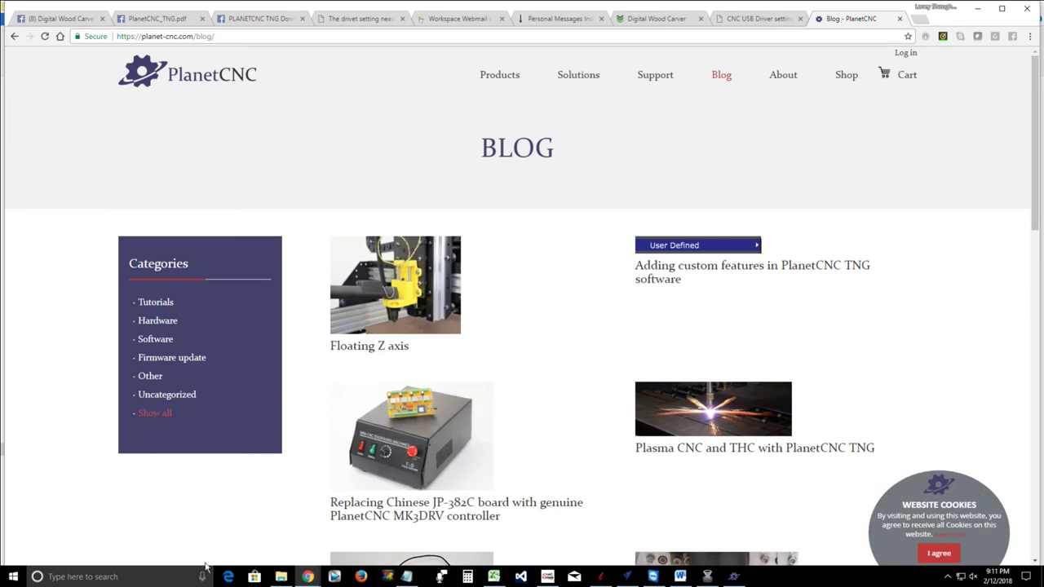
Filter the blog to tutorial posts and browse through its first two pages
click(155, 305)
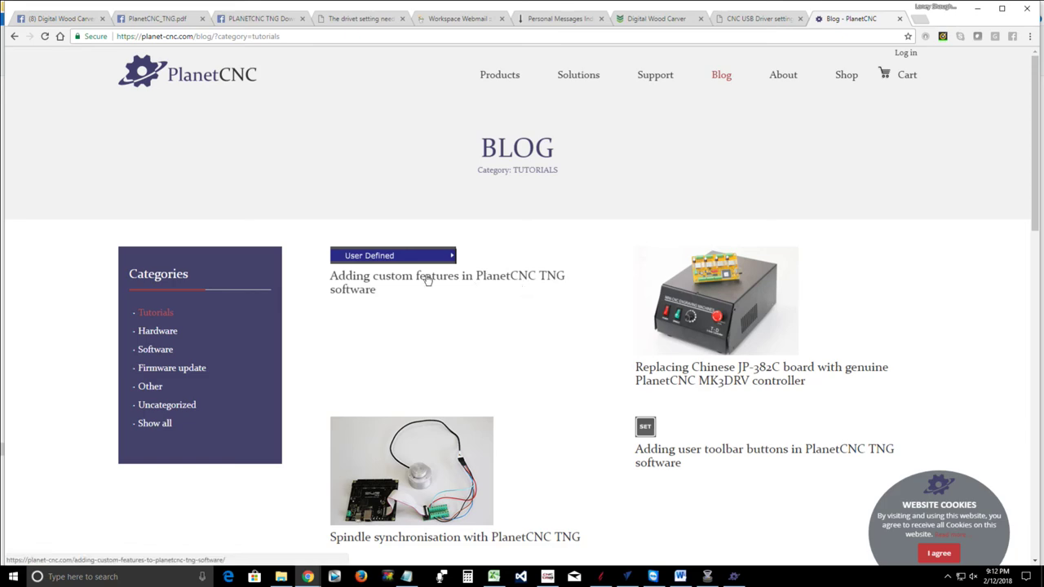
scroll(446, 319, down, 3)
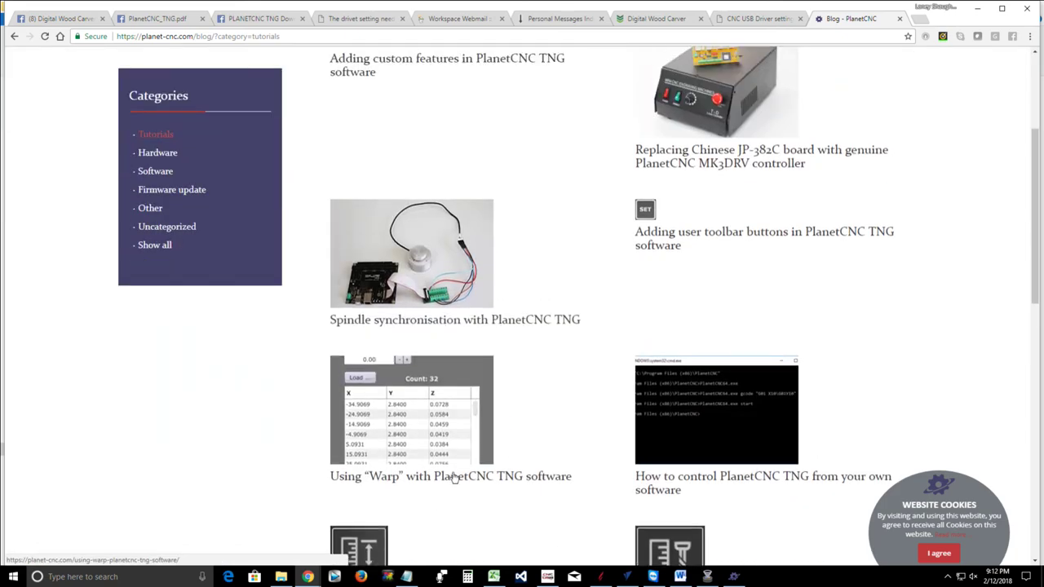
scroll(454, 478, down, 1)
scroll(412, 428, down, 1)
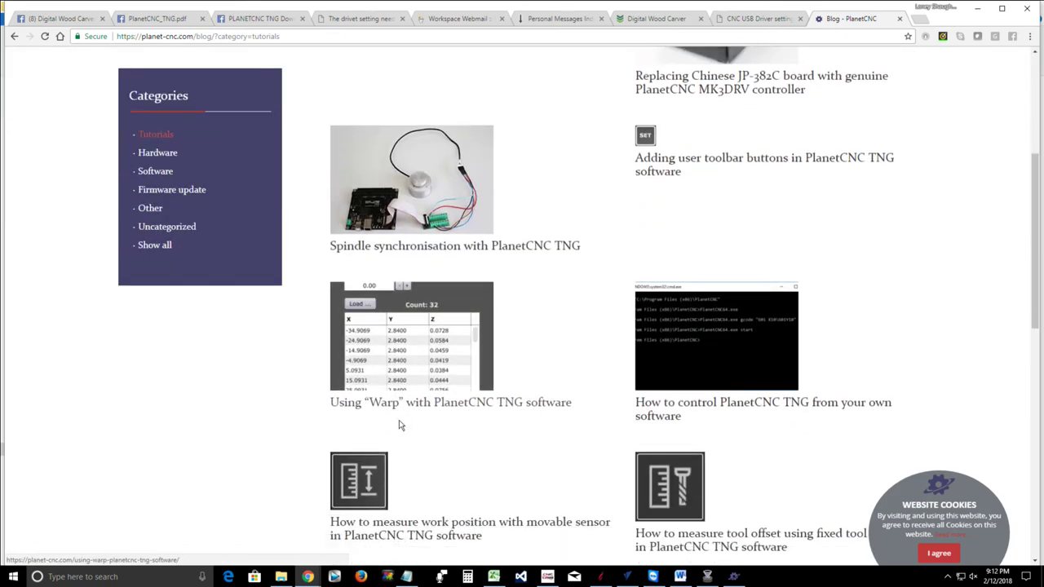
scroll(399, 424, down, 1)
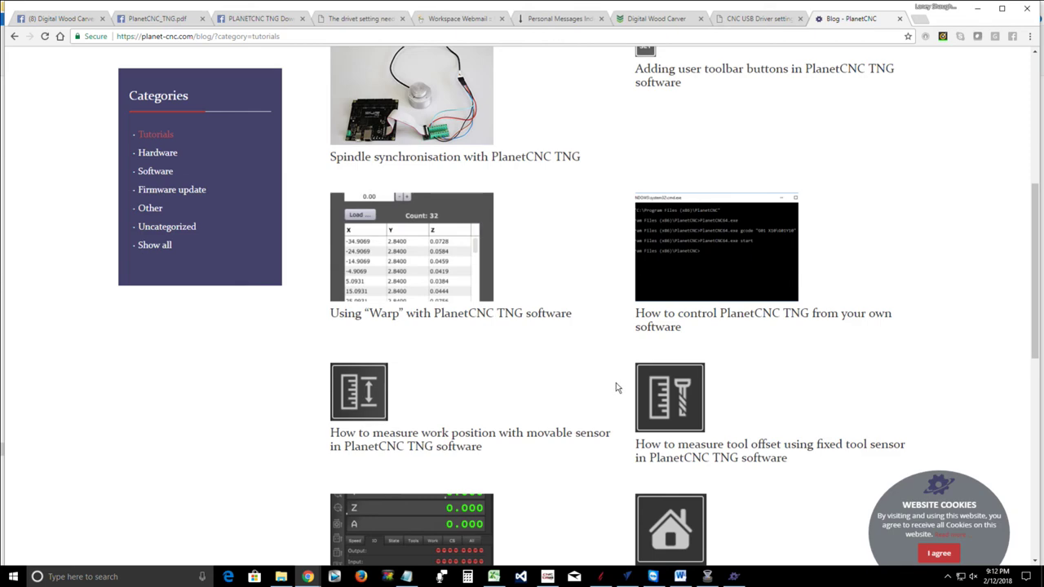
scroll(616, 383, down, 1)
scroll(615, 383, down, 6)
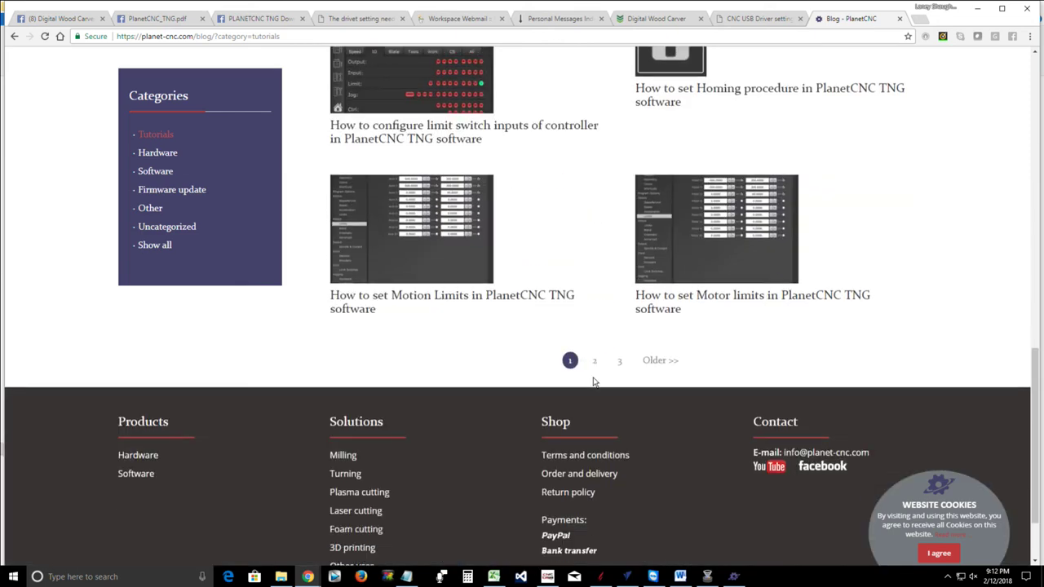
click(594, 362)
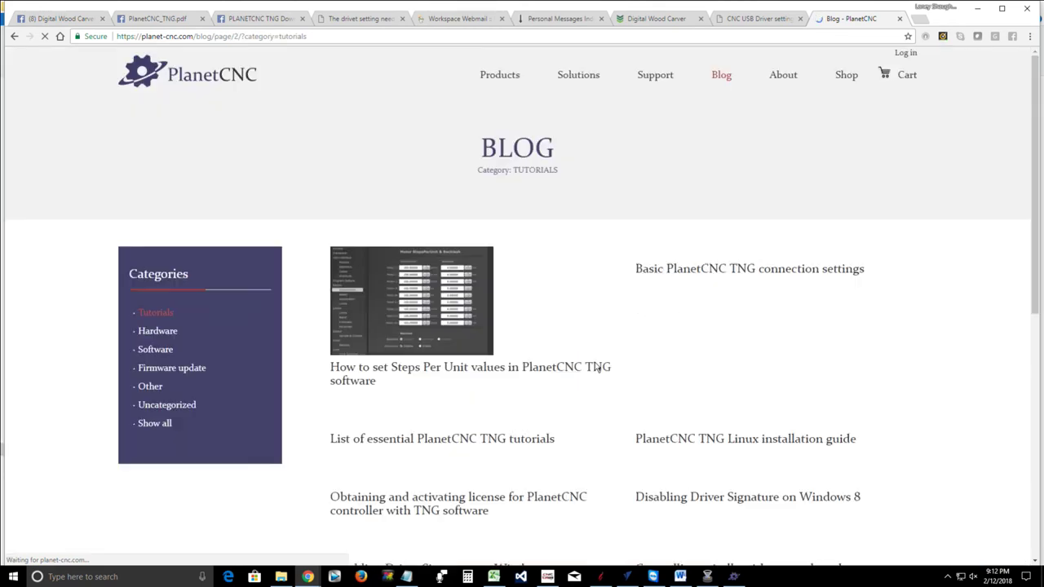
scroll(547, 363, down, 4)
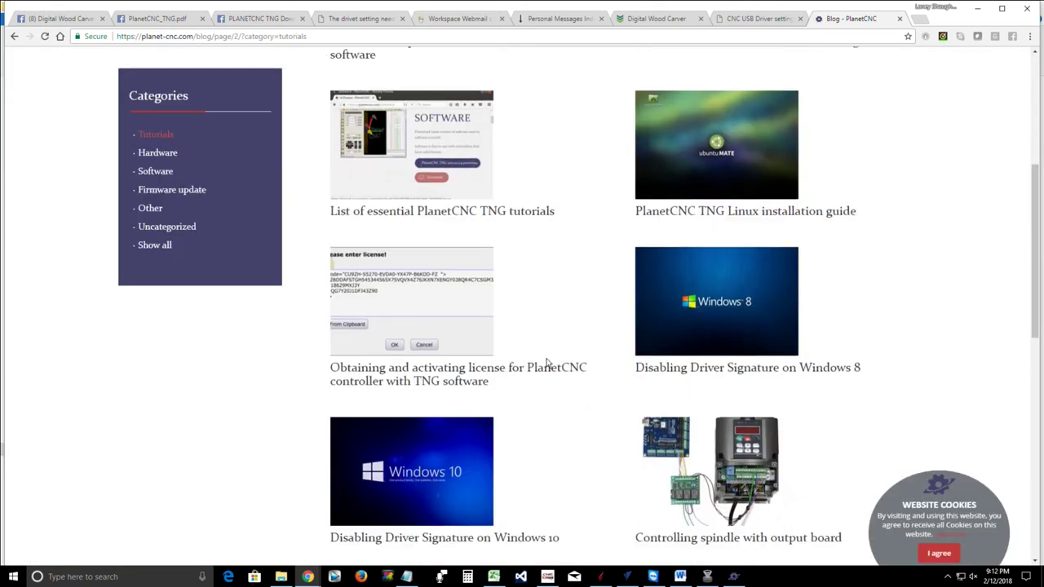
scroll(547, 363, down, 7)
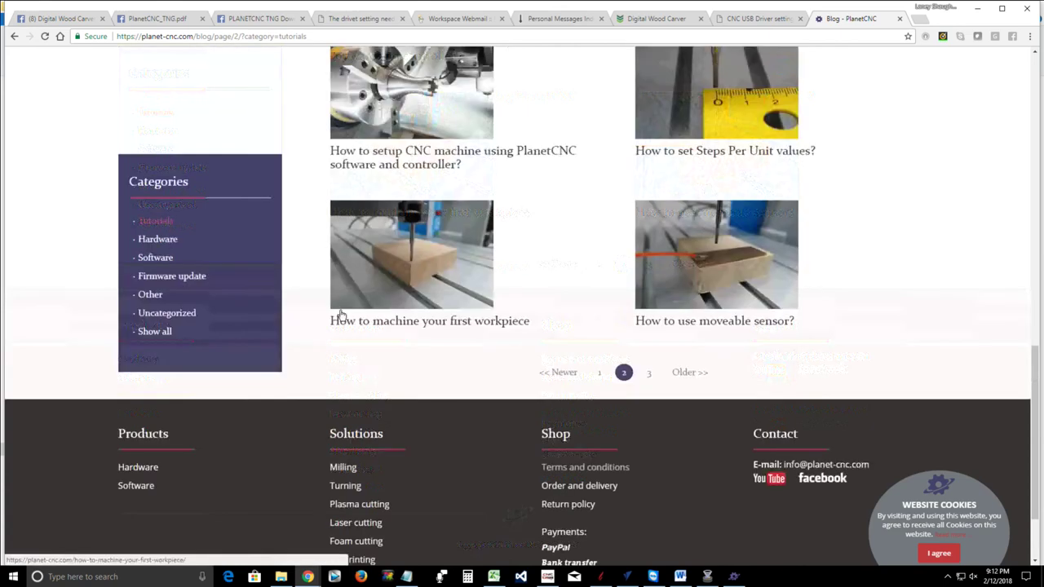
scroll(341, 315, up, 3)
Filter the blog to Software posts and scroll down to the custom tabs post
click(158, 173)
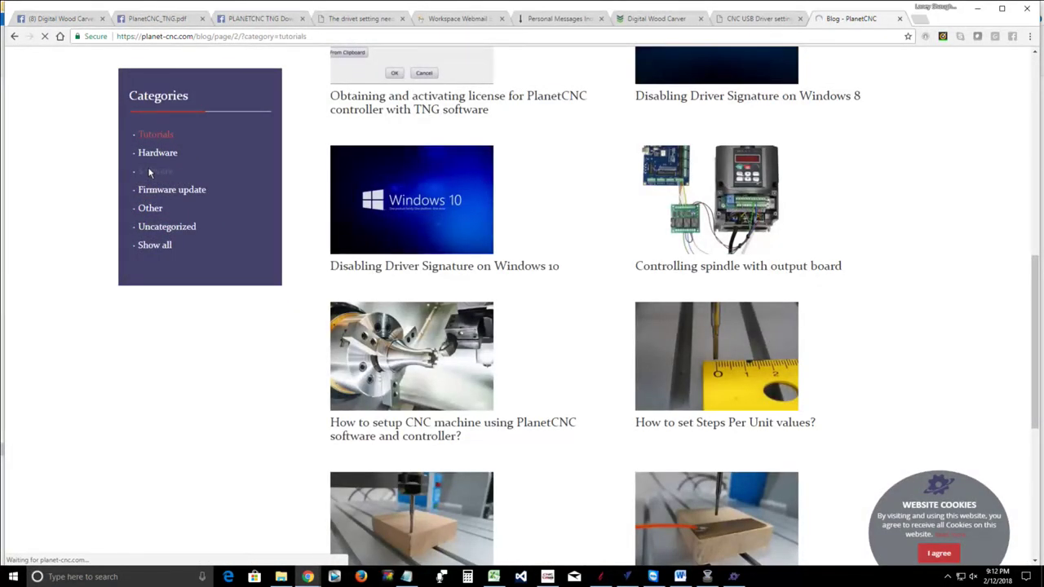
scroll(565, 304, down, 3)
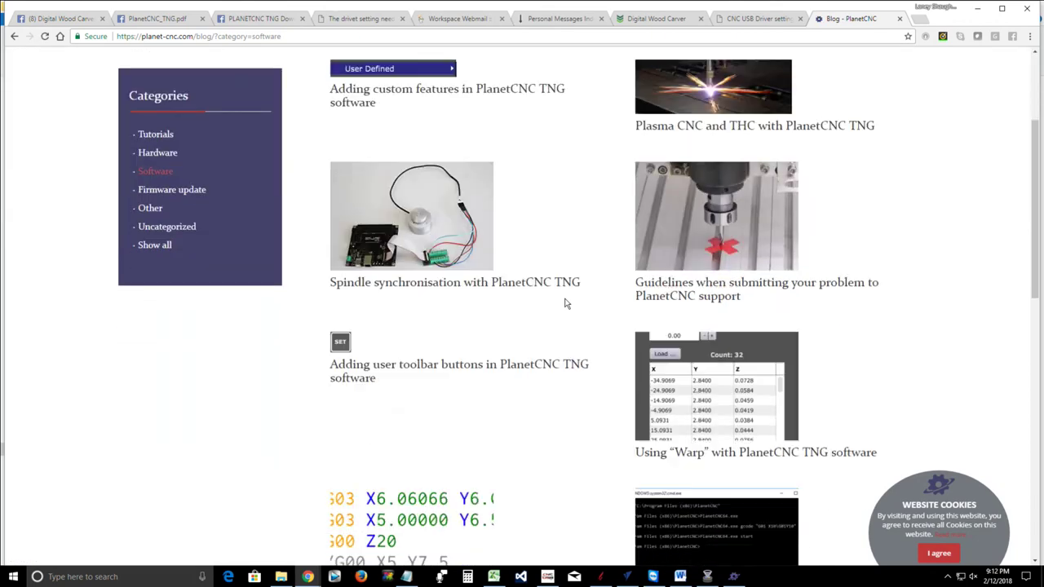
scroll(565, 303, down, 3)
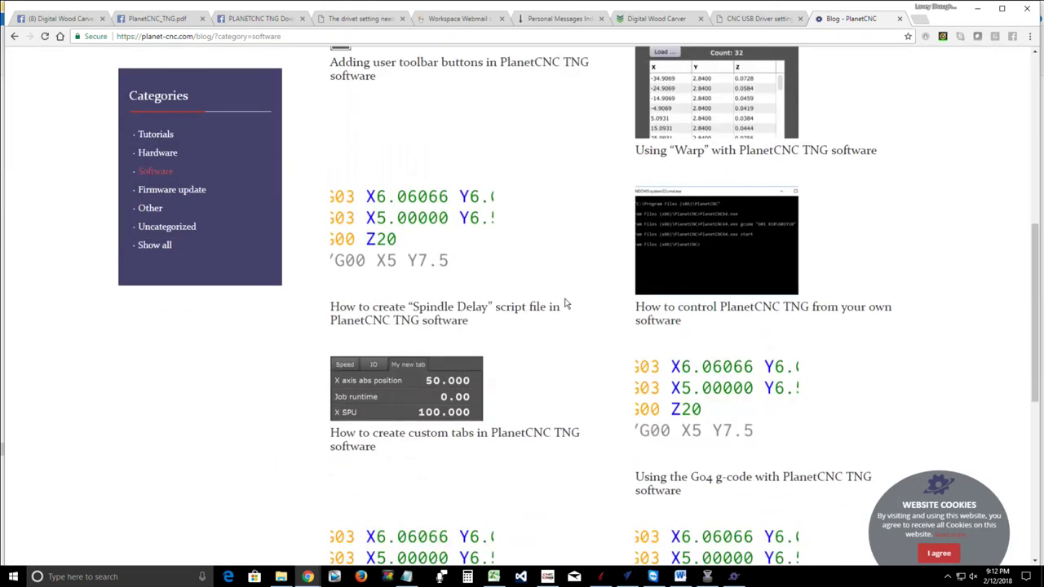
Open 'How to create custom tabs in PlanetCNC TNG software' and highlight '.state' in its text
click(435, 388)
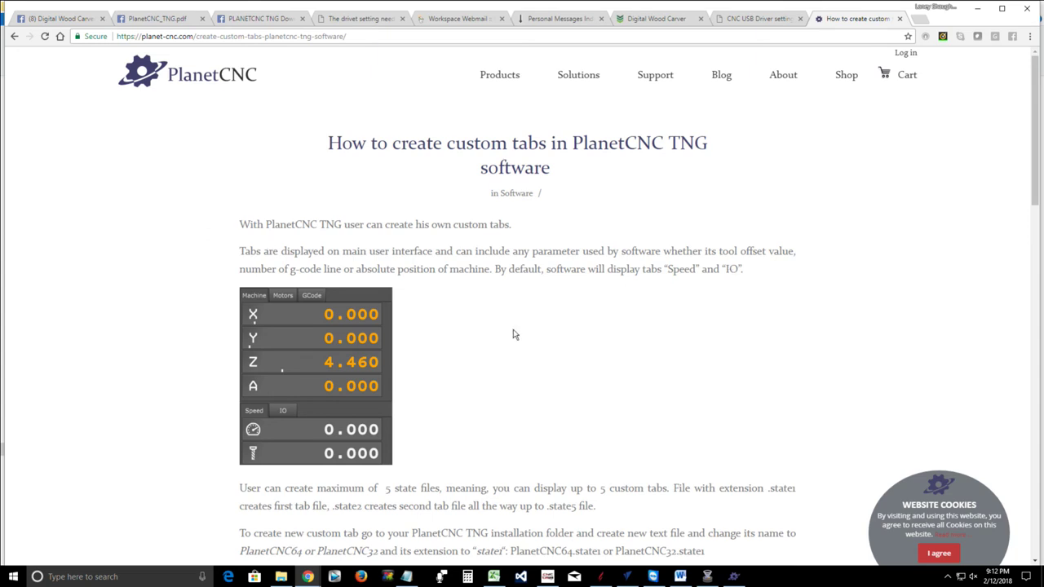
scroll(430, 424, down, 2)
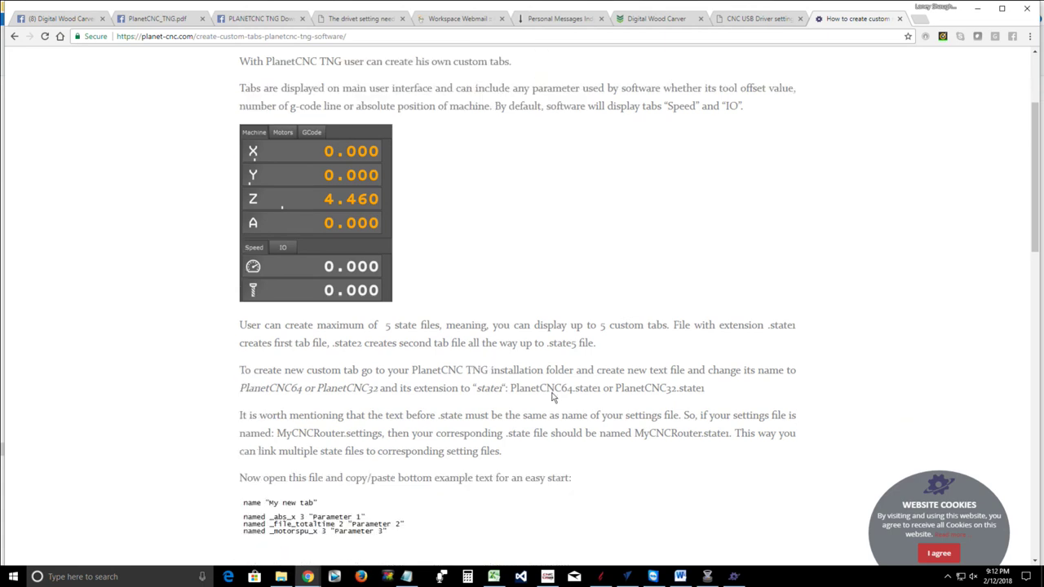
drag(550, 345, 572, 345)
Bring Digital Wood Carver forward and switch its panel from Speed to the IO tab
click(733, 577)
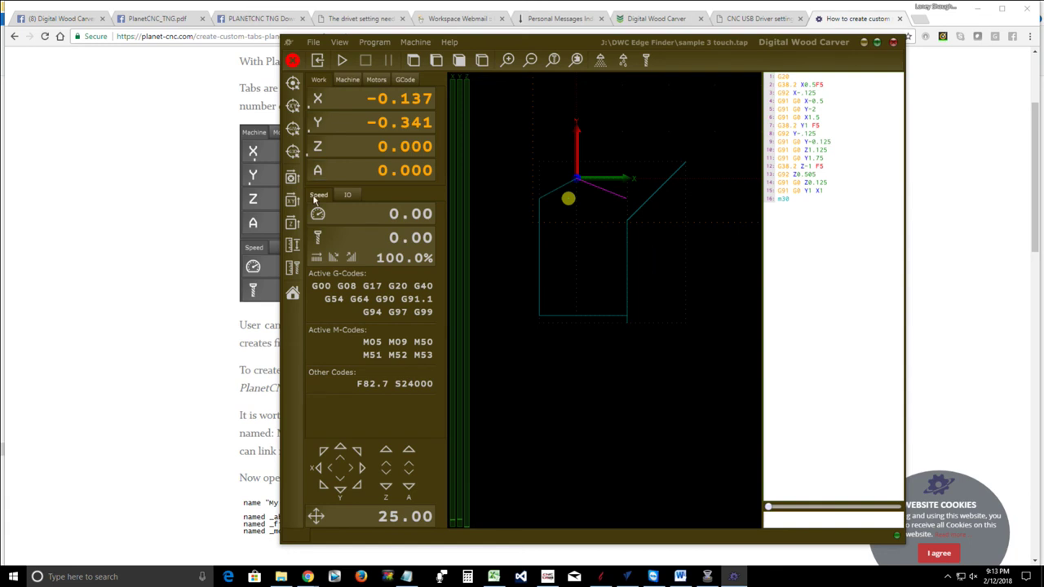
click(347, 195)
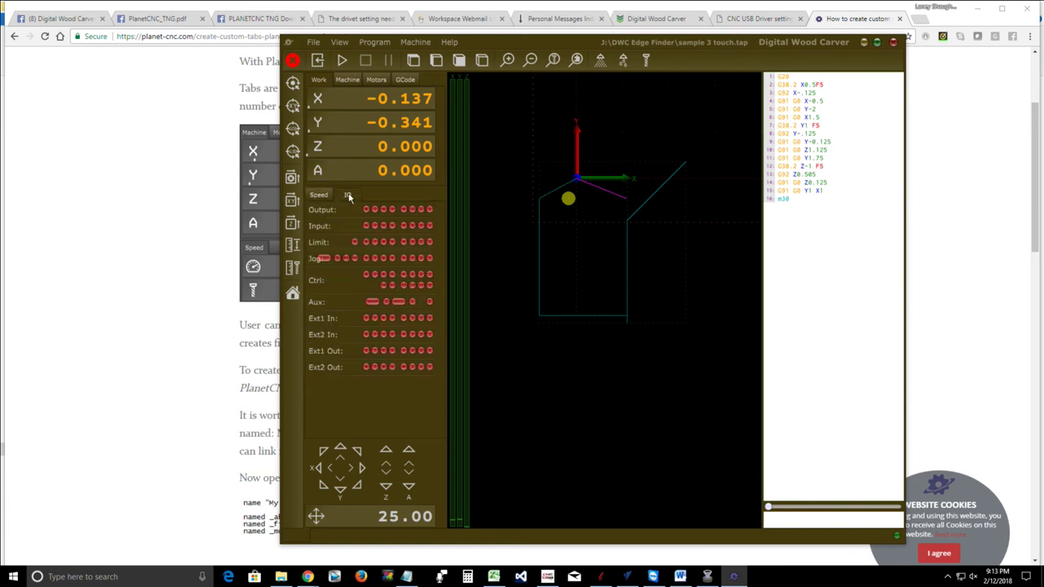
click(324, 198)
click(351, 196)
Download the article's All parameter .state file as States (1).zip and open the archive
click(140, 329)
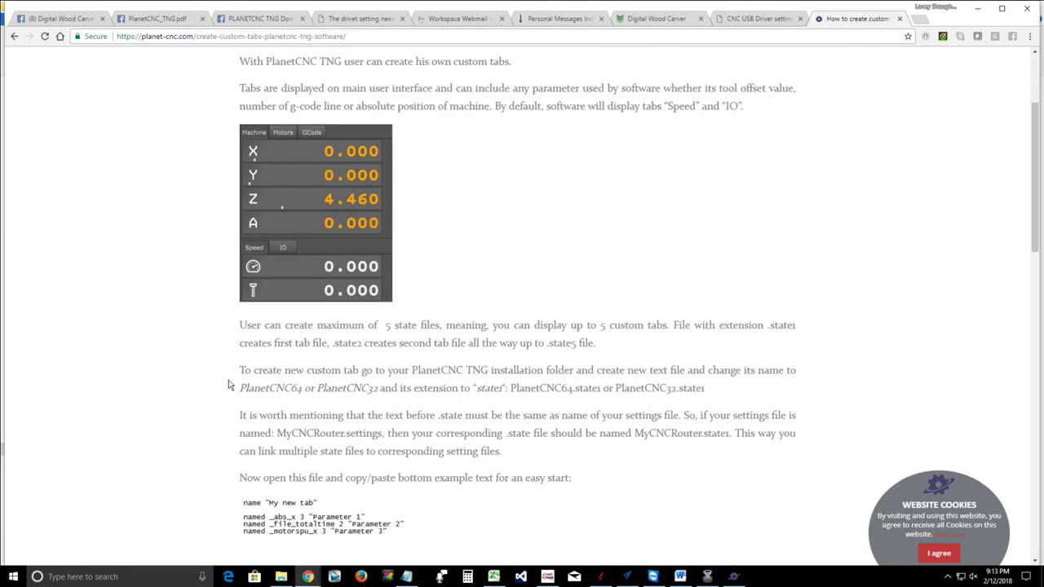
scroll(229, 380, down, 2)
scroll(226, 379, down, 1)
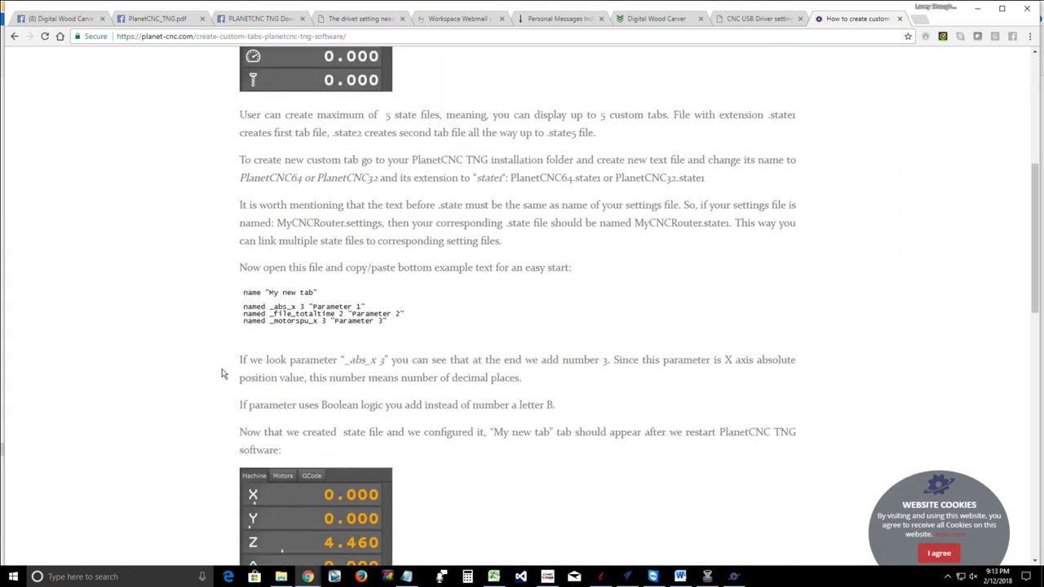
scroll(222, 342, down, 10)
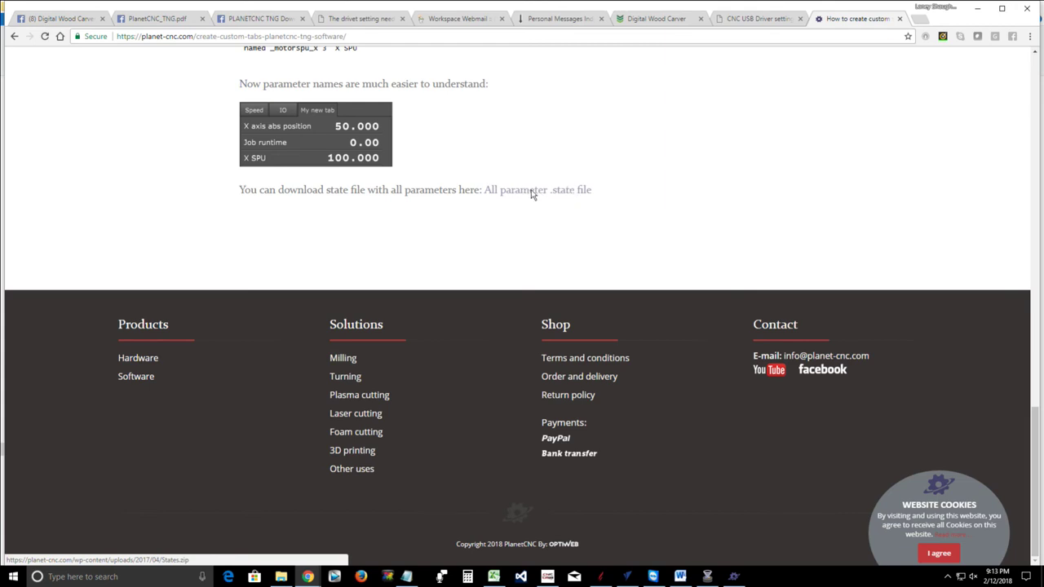
click(535, 193)
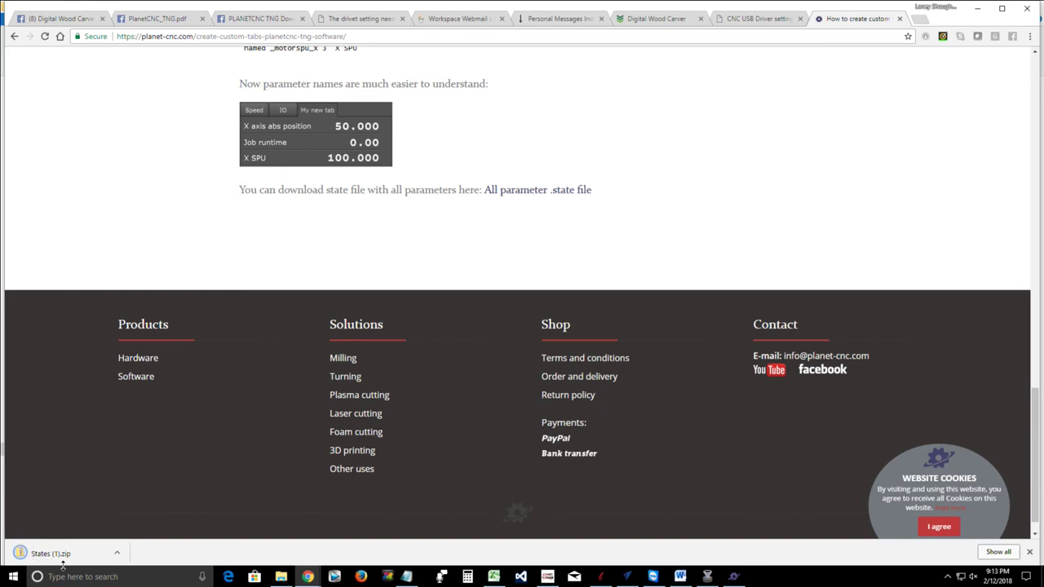
drag(62, 562, 55, 556)
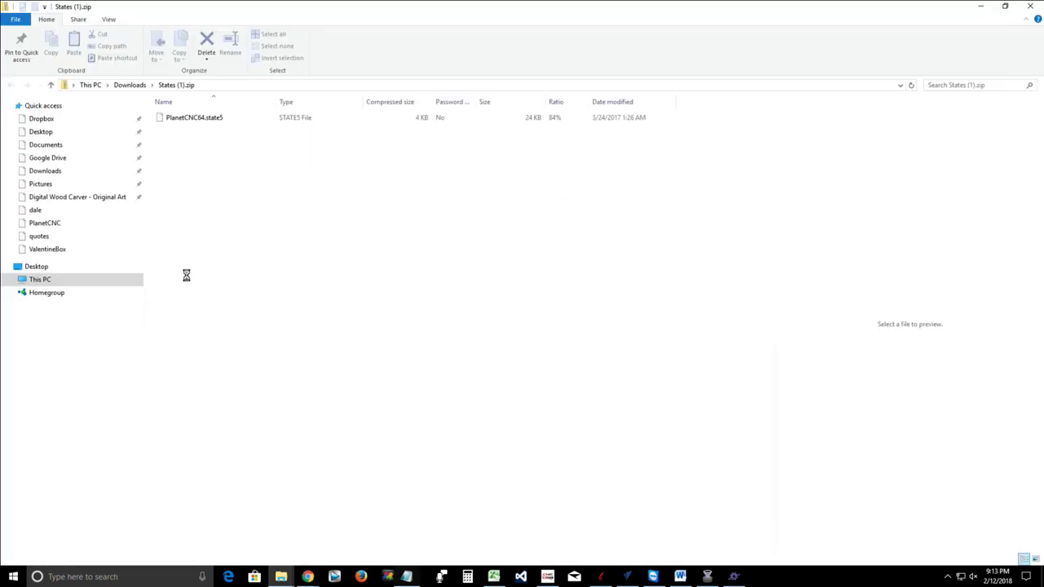
Open PlanetCNC64.state5 from States (1).zip with Notepad, choosing it under More apps
click(202, 120)
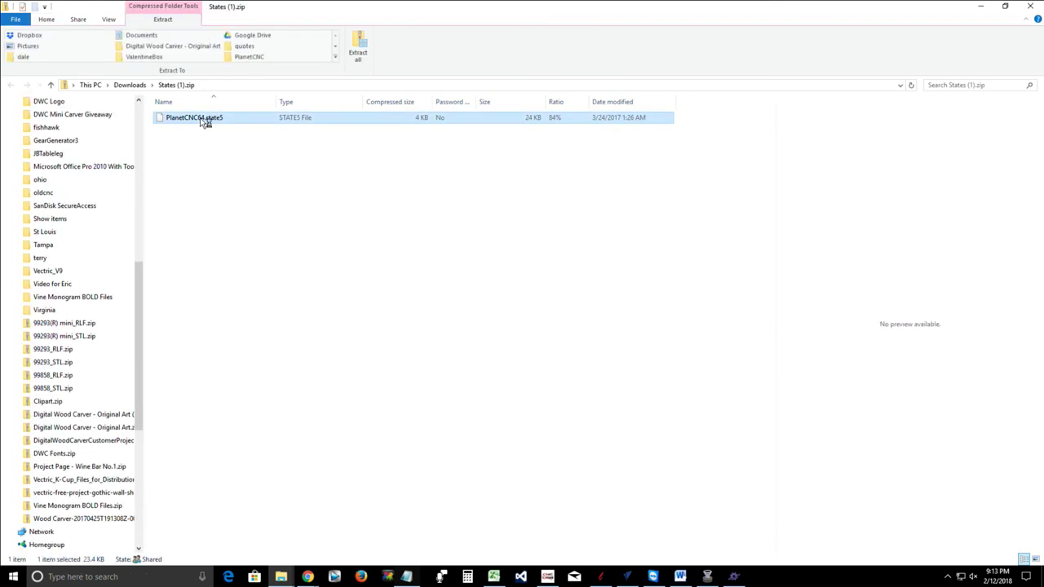
double_click(203, 121)
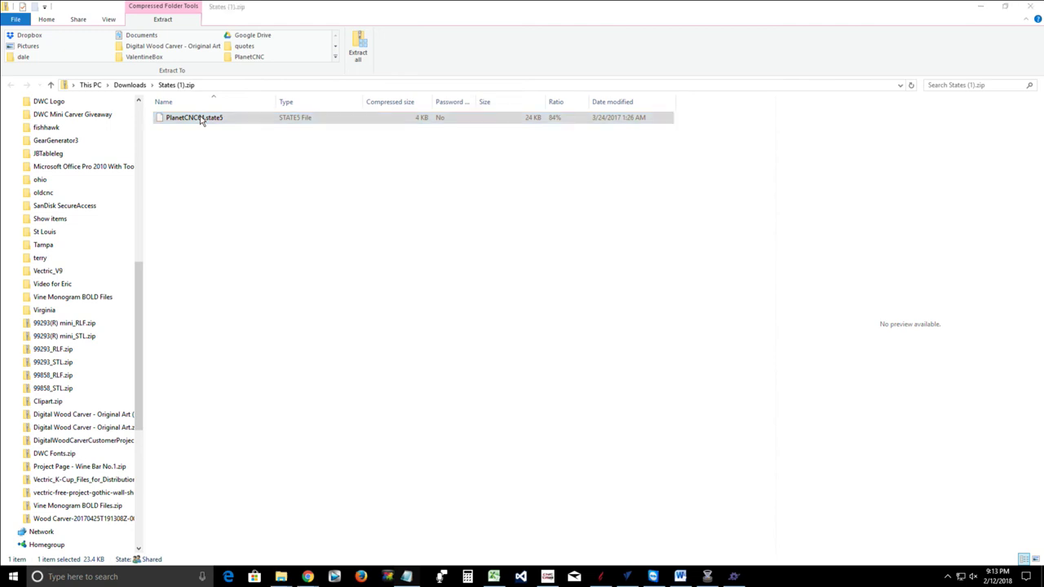
click(455, 218)
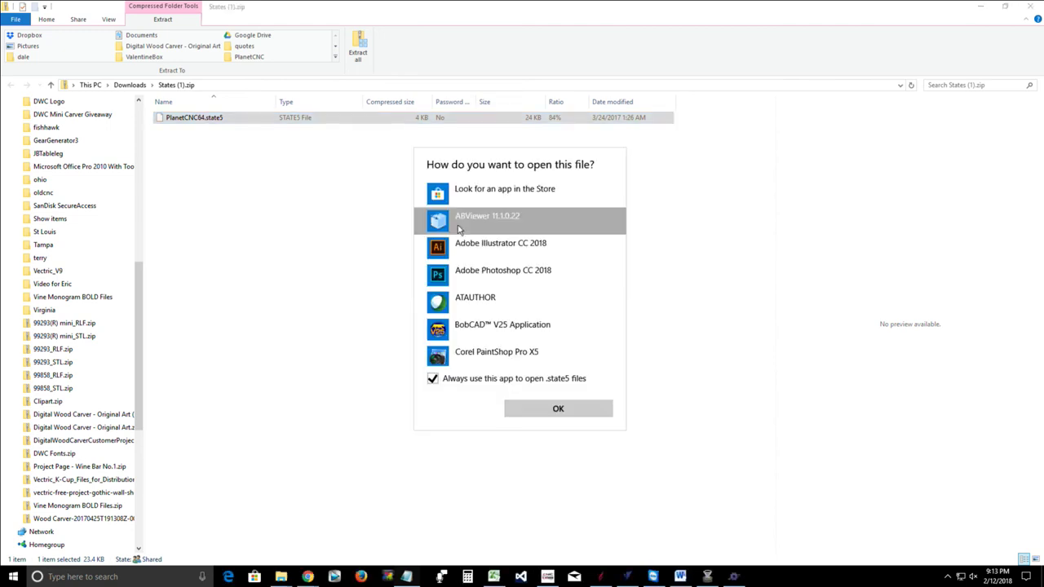
scroll(460, 237, down, 5)
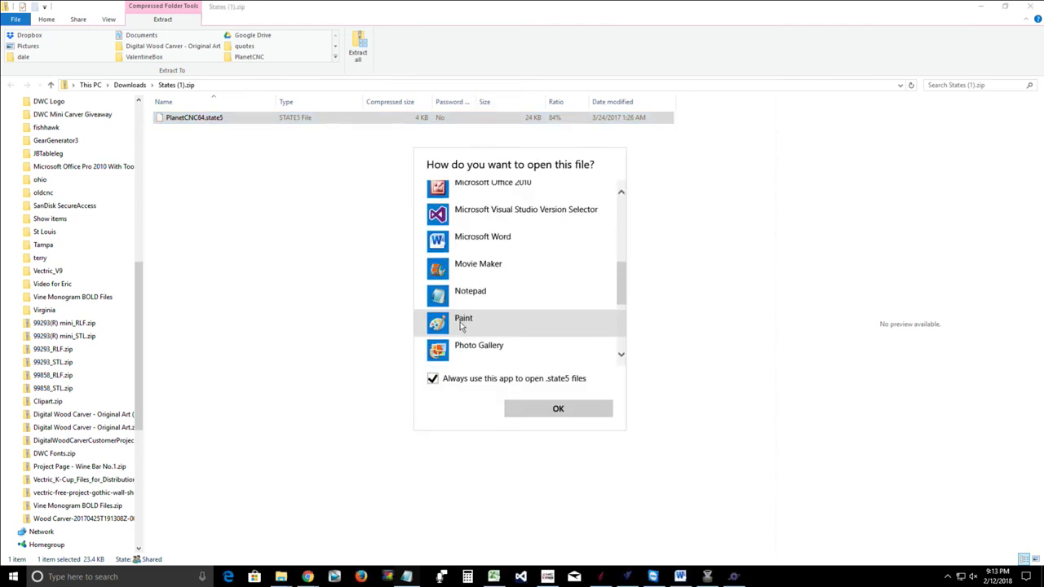
click(461, 296)
click(528, 409)
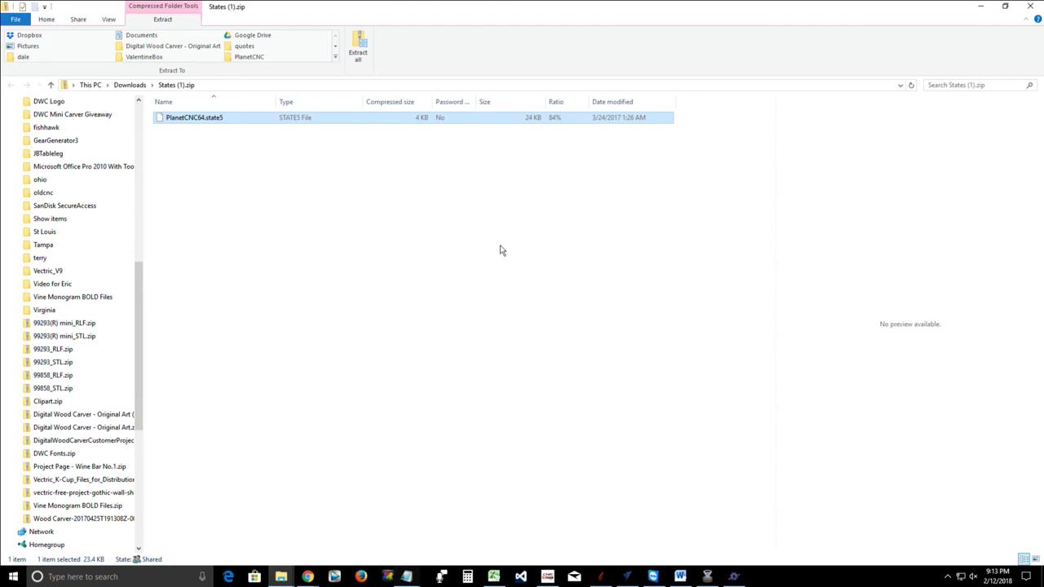
double_click(203, 116)
Scroll PlanetCNC64.state5 past Coordinate System, G28, G30 and Tool Table to ;G-Code properties
mouse_move(405, 580)
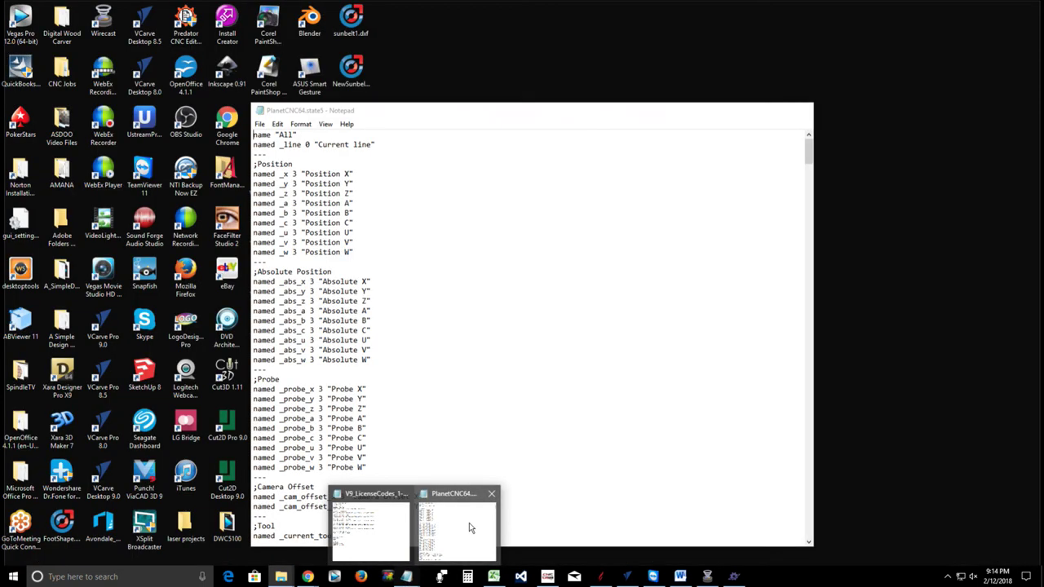
click(469, 523)
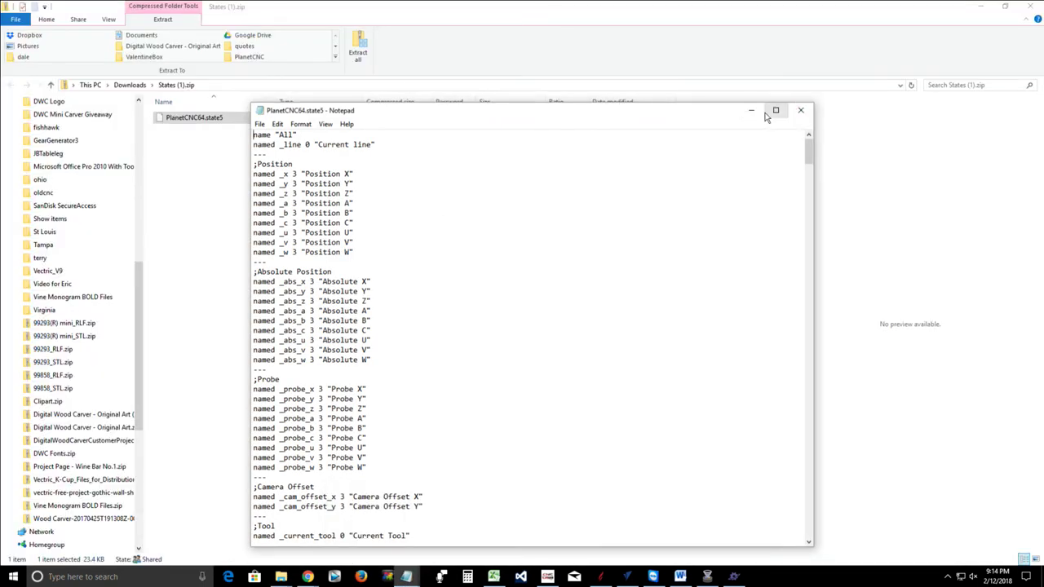
scroll(344, 217, down, 4)
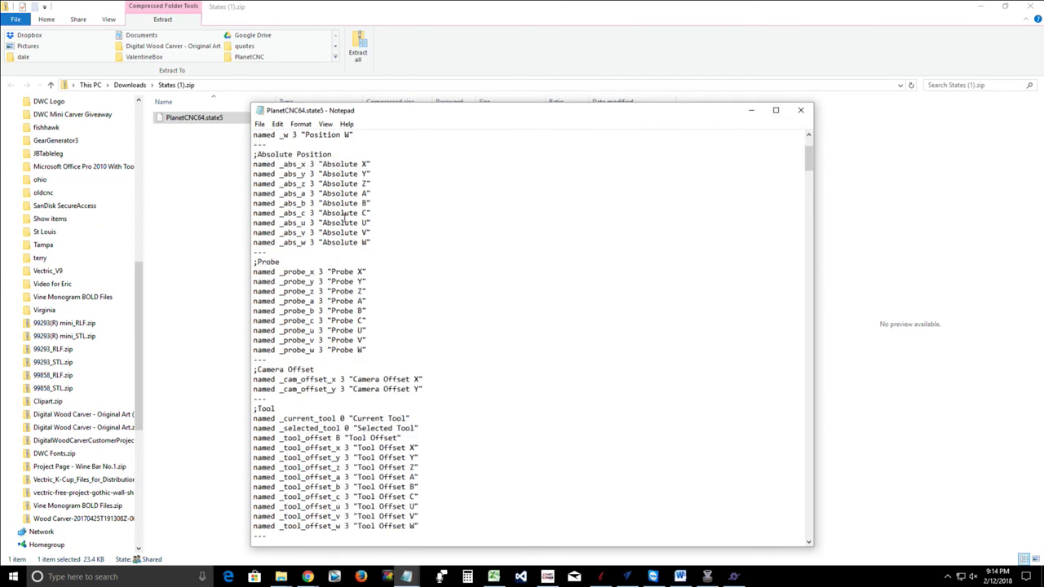
scroll(290, 248, up, 2)
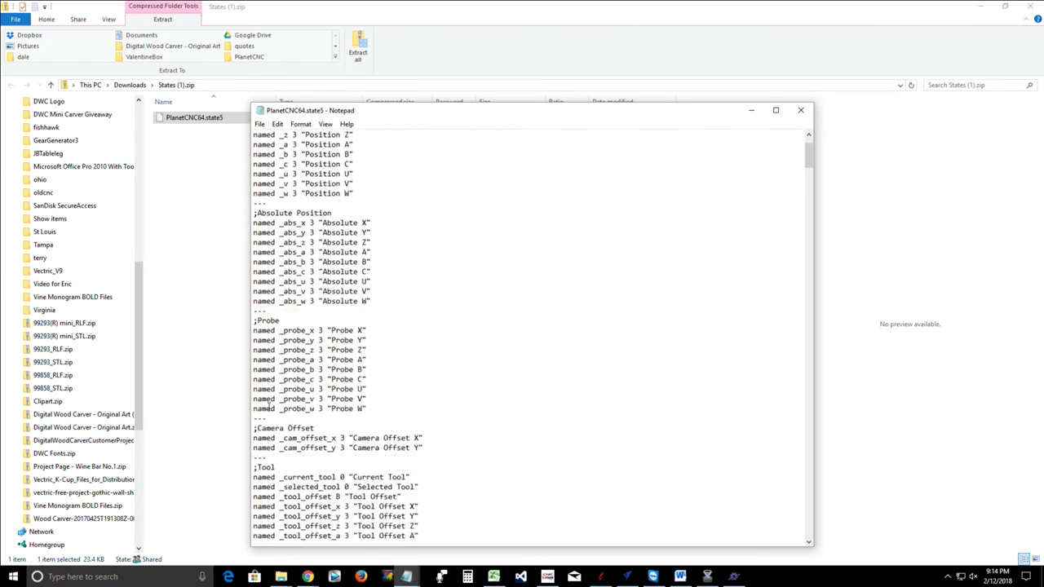
scroll(274, 425, down, 14)
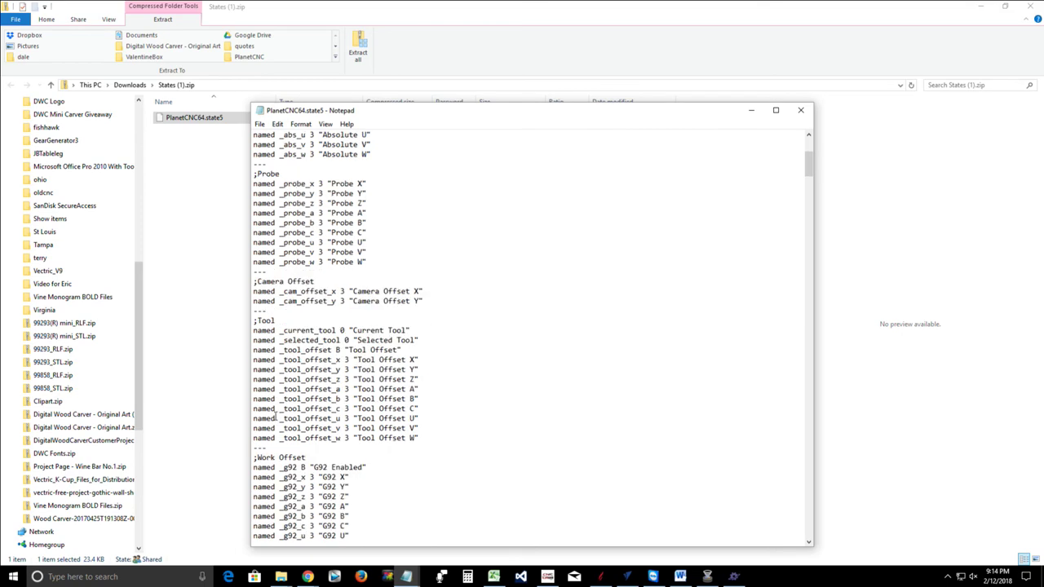
scroll(276, 414, down, 4)
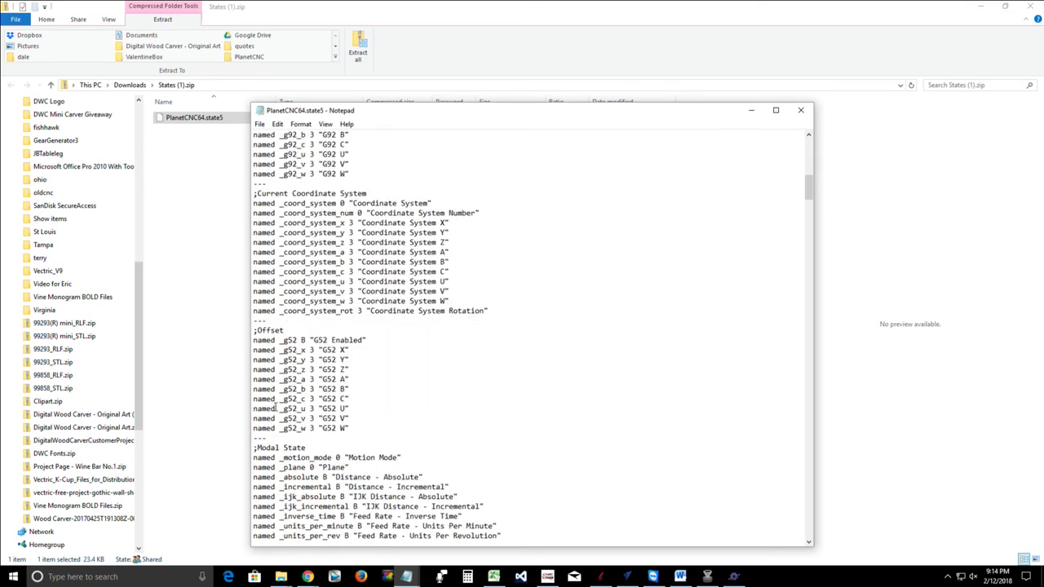
scroll(290, 245, up, 20)
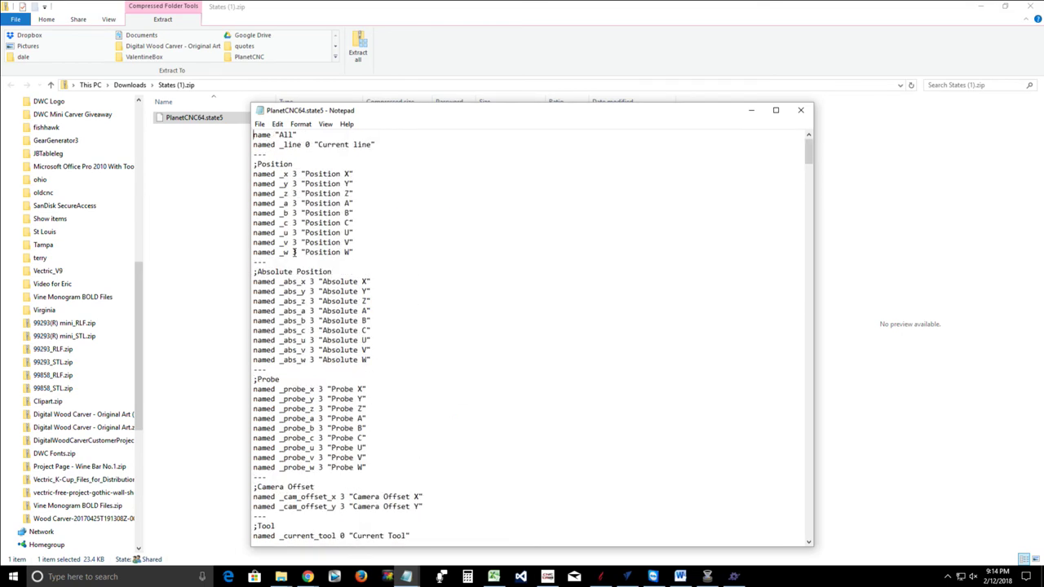
scroll(373, 417, down, 8)
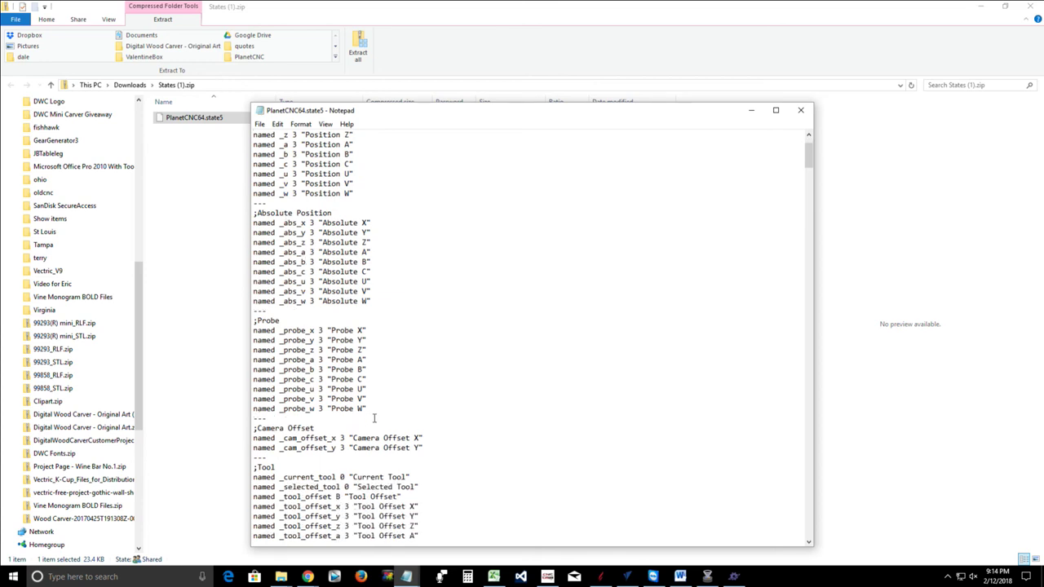
scroll(371, 404, down, 5)
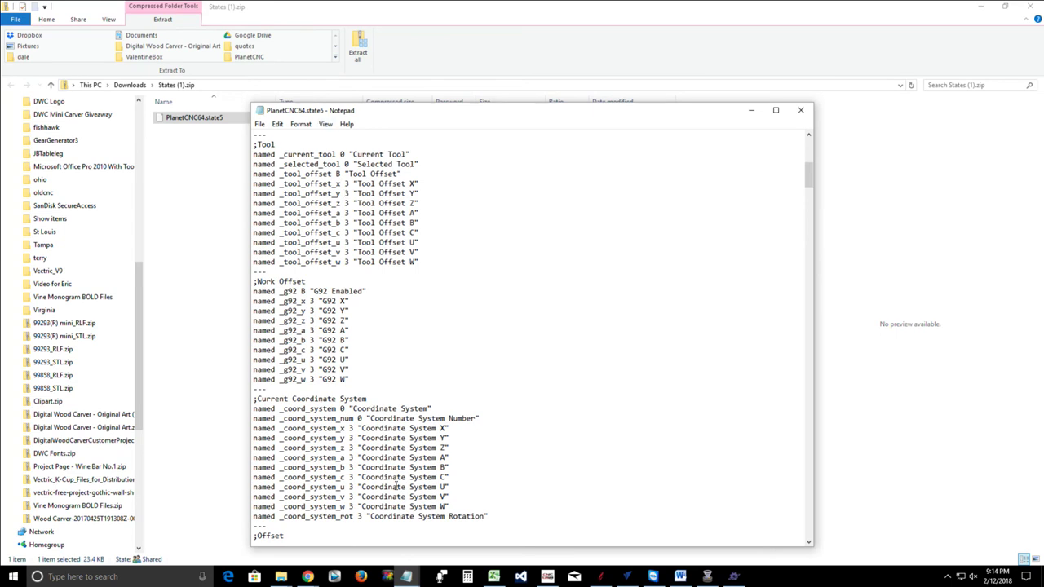
scroll(397, 487, down, 2)
scroll(361, 425, down, 7)
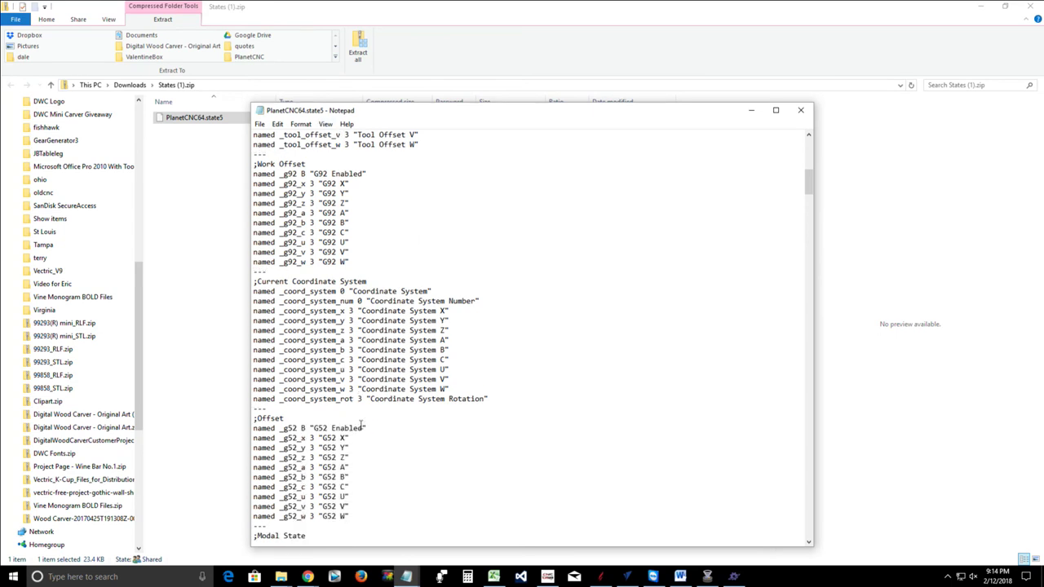
scroll(359, 418, down, 1)
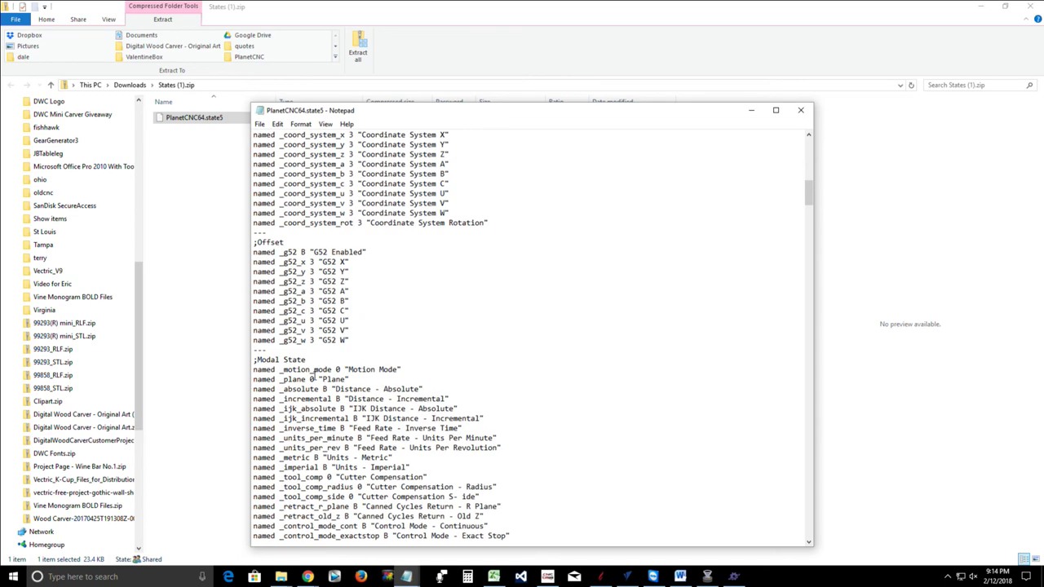
scroll(315, 375, down, 13)
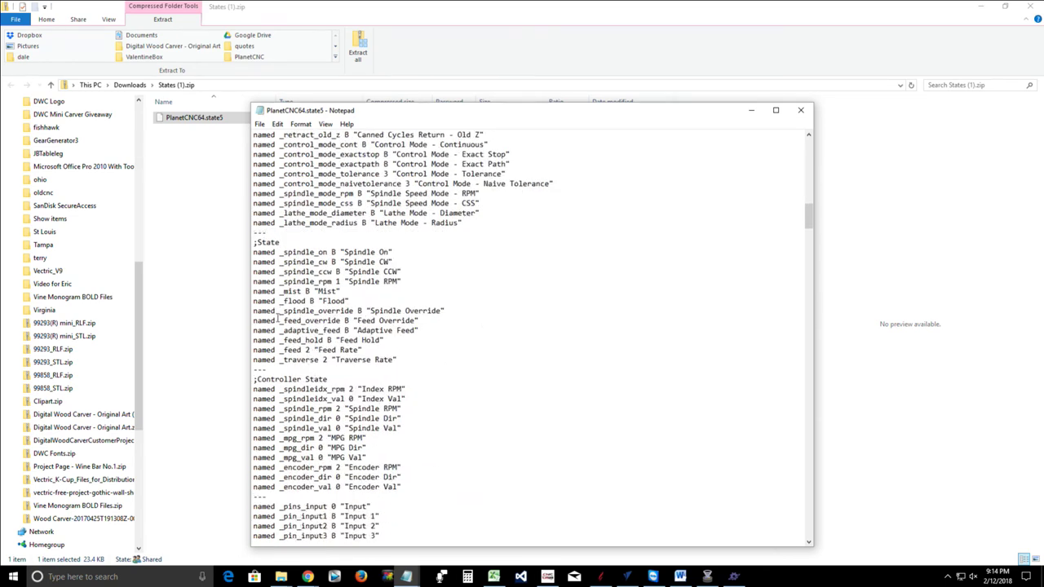
scroll(303, 412, down, 9)
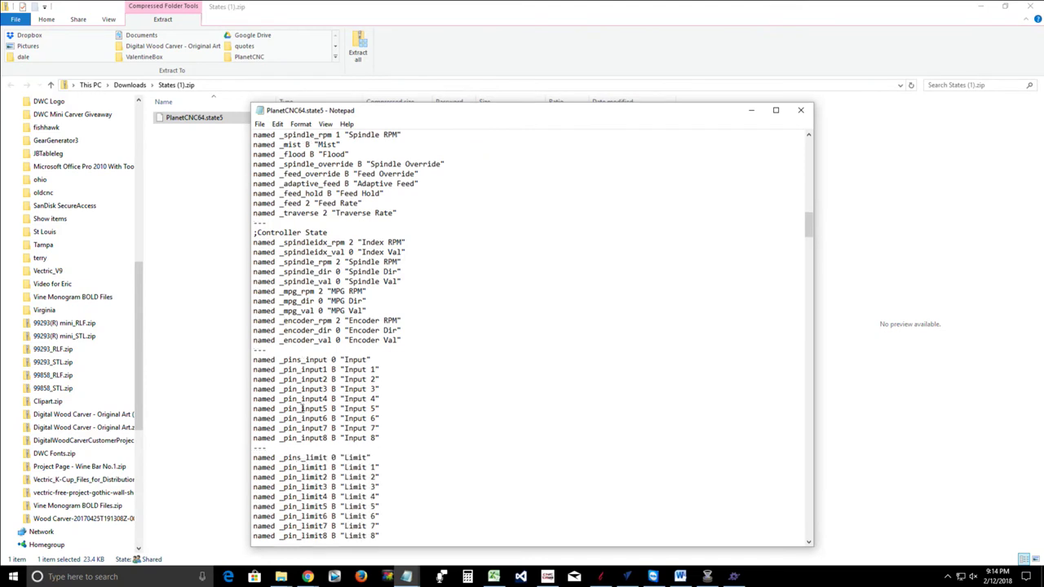
scroll(303, 408, down, 9)
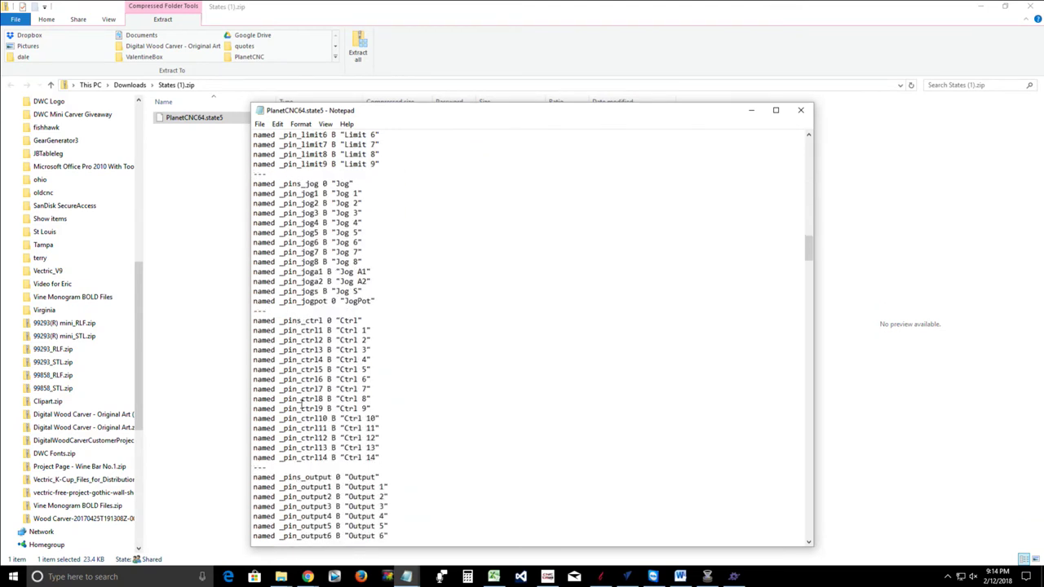
scroll(301, 401, down, 10)
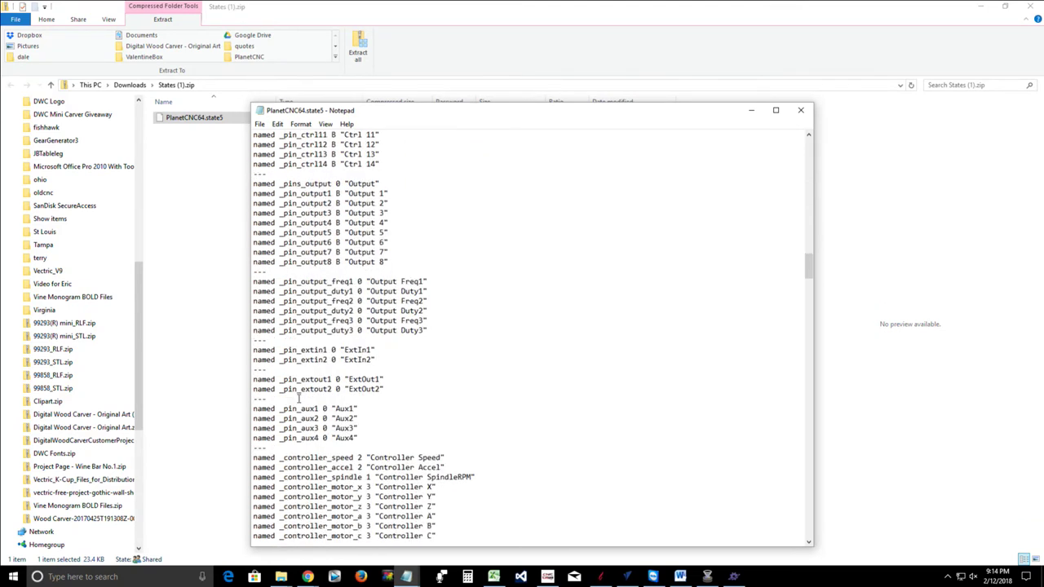
scroll(299, 398, down, 19)
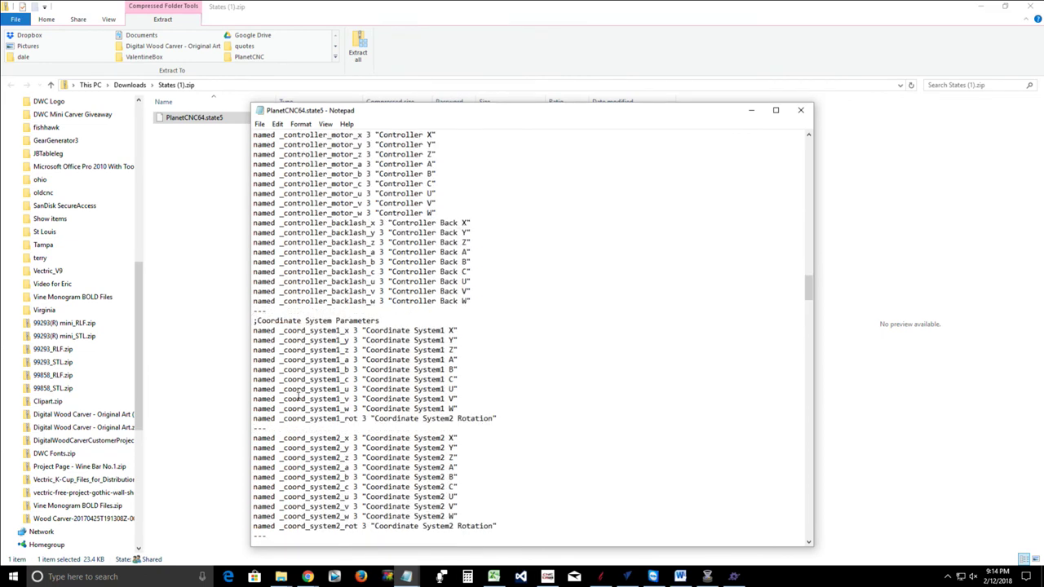
scroll(299, 398, down, 20)
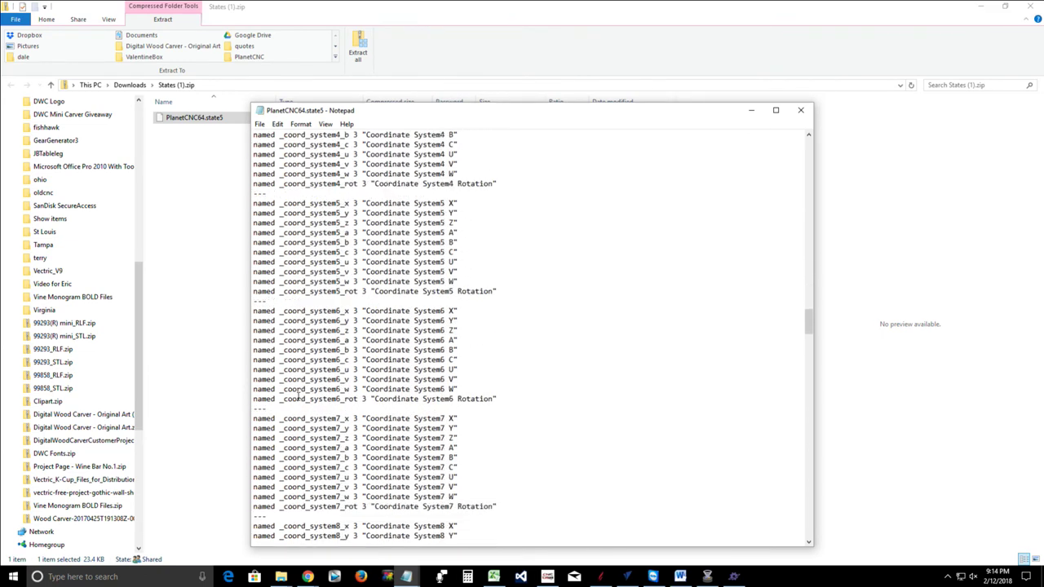
scroll(298, 398, down, 20)
scroll(296, 388, up, 7)
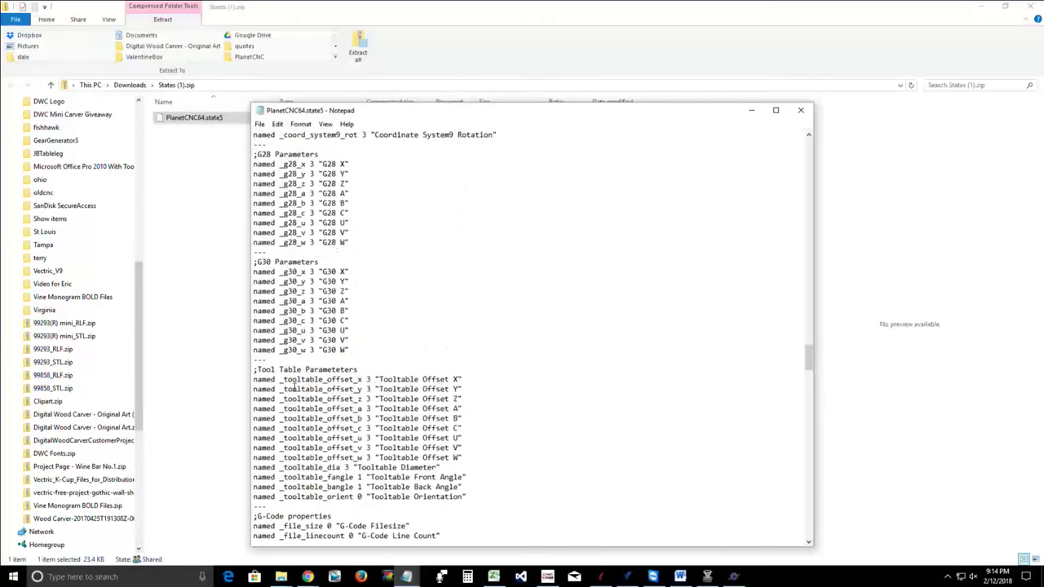
scroll(295, 389, up, 2)
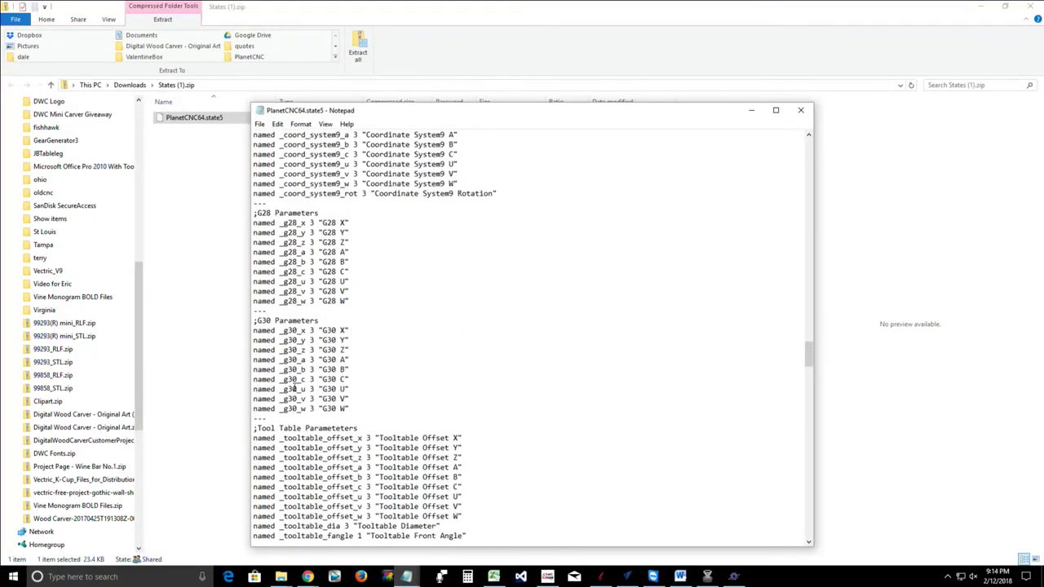
scroll(291, 389, up, 1)
scroll(290, 389, down, 6)
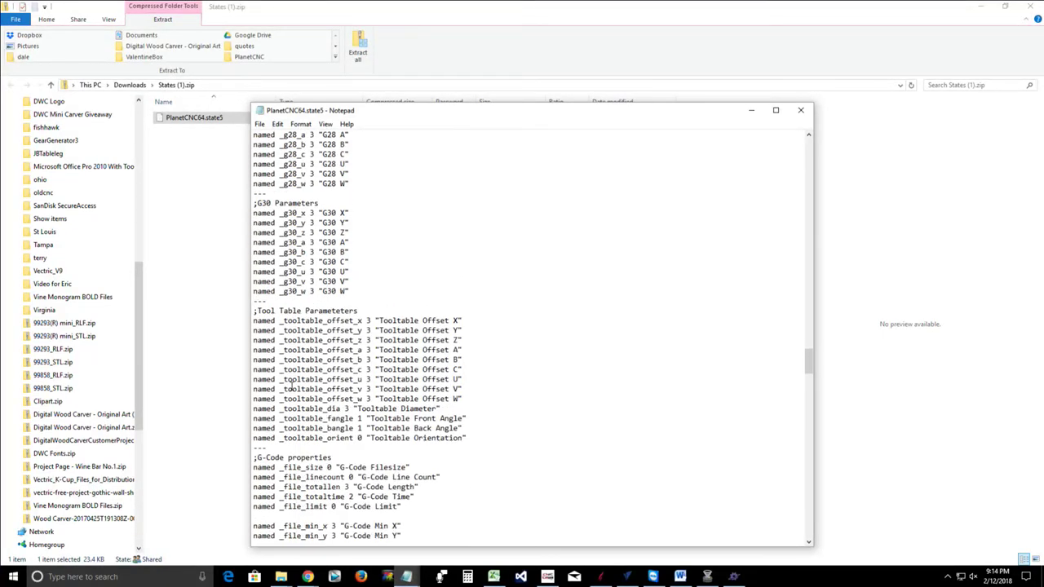
scroll(291, 388, down, 2)
scroll(290, 388, down, 1)
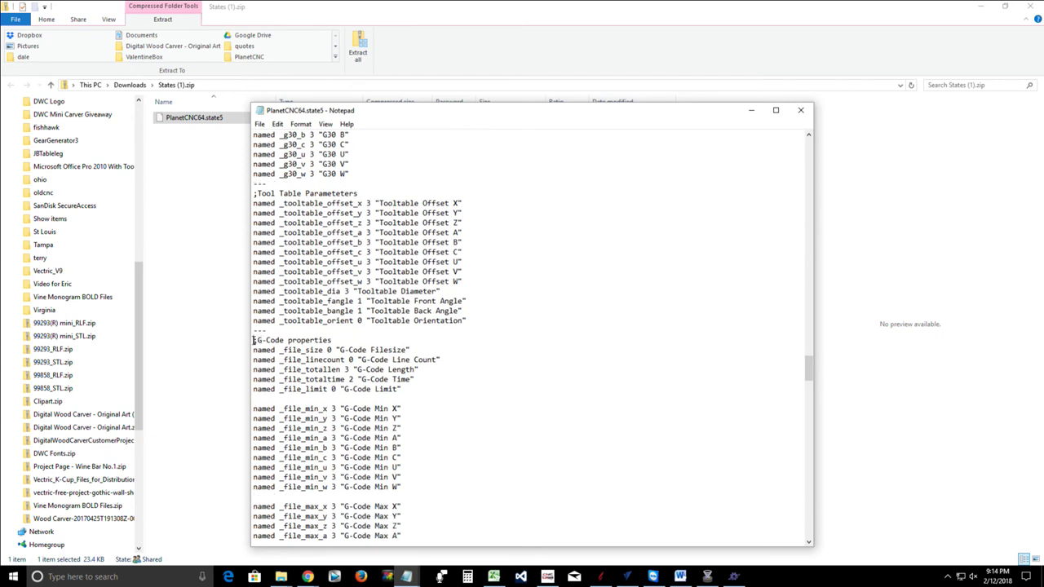
Copy the ;G-Code properties lines through _file_limit from PlanetCNC64.state5
drag(253, 340, 419, 392)
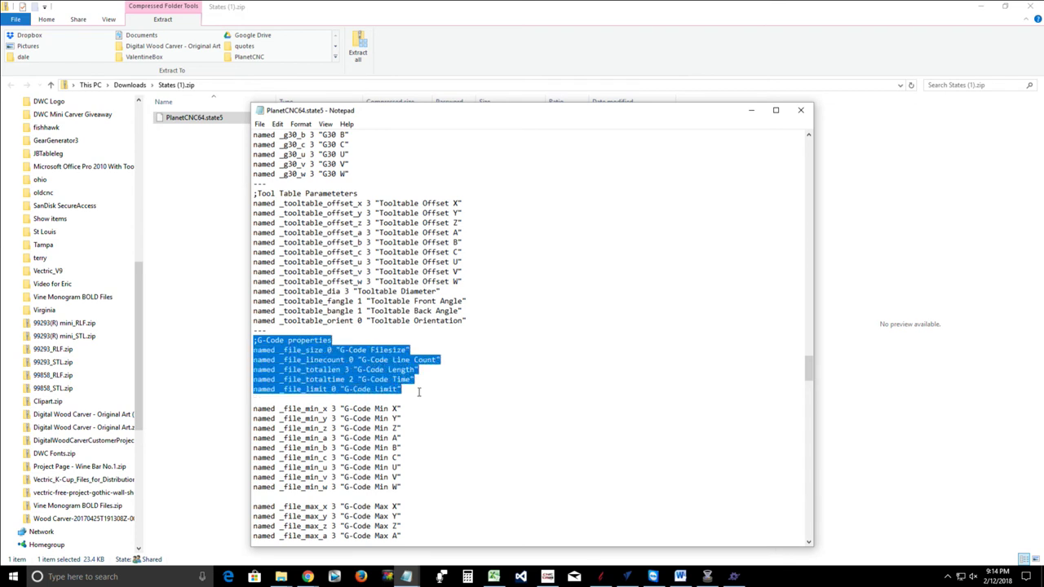
right_click(304, 372)
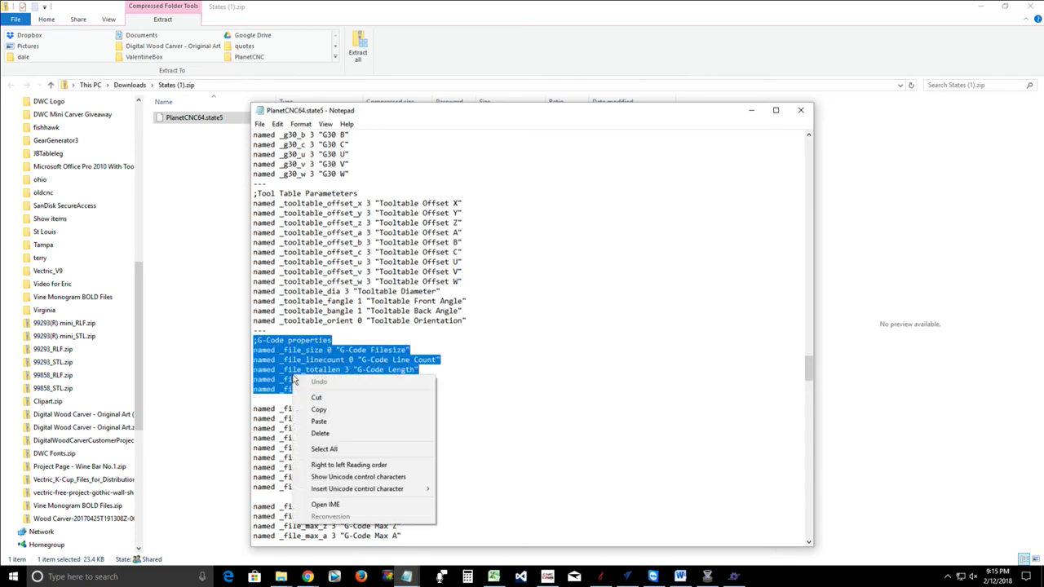
click(322, 410)
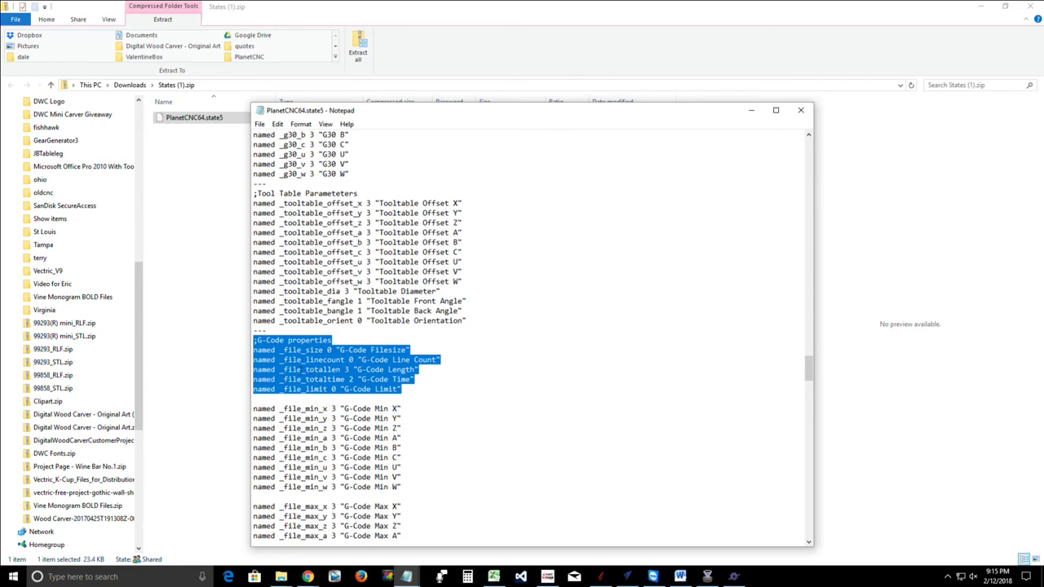
scroll(609, 285, up, 15)
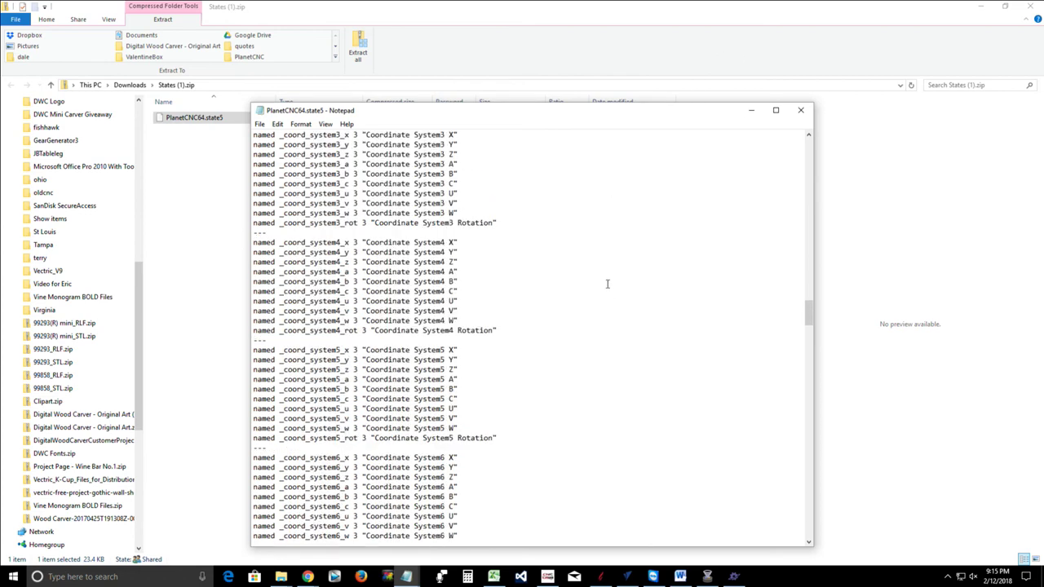
scroll(589, 271, up, 15)
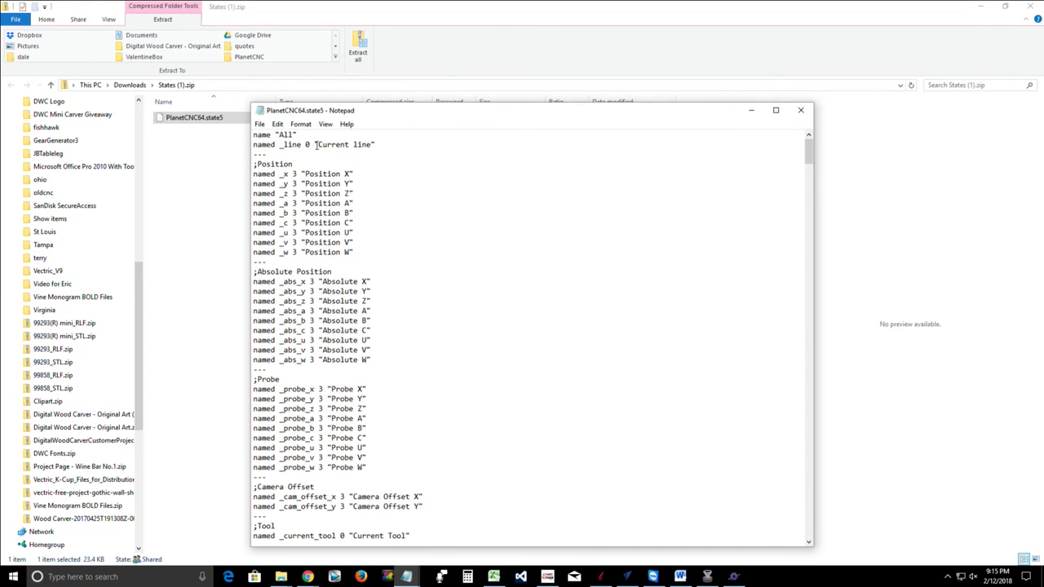
Start a new blank Untitled Notepad document from the taskbar's Notepad shortcut list
click(407, 577)
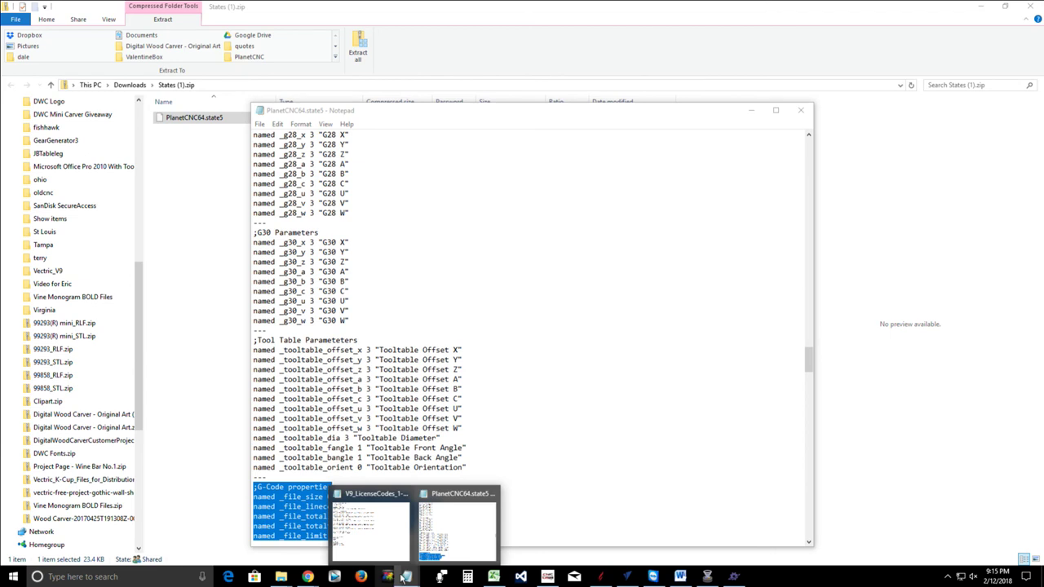
right_click(388, 577)
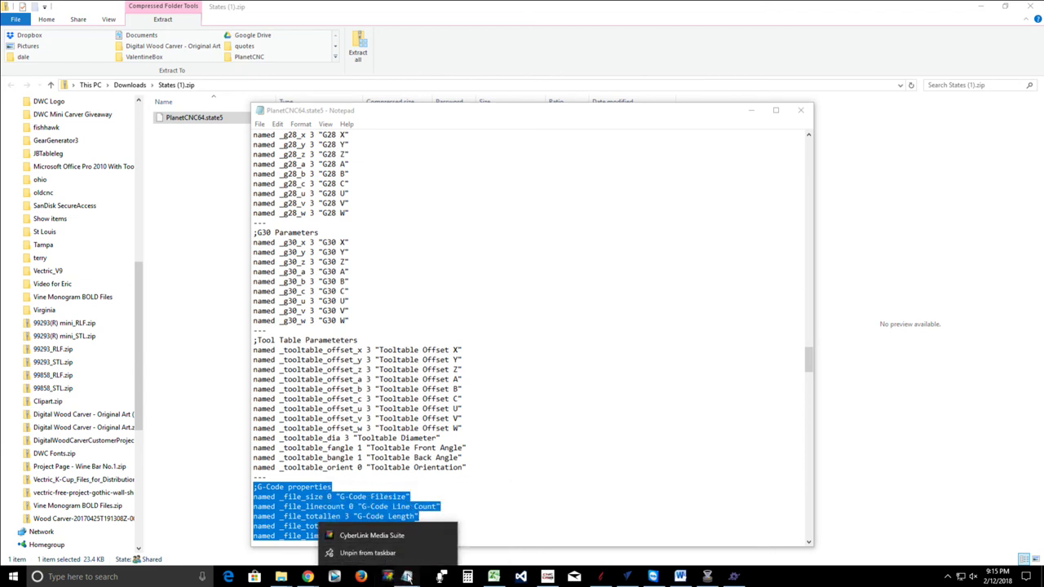
click(408, 577)
right_click(408, 577)
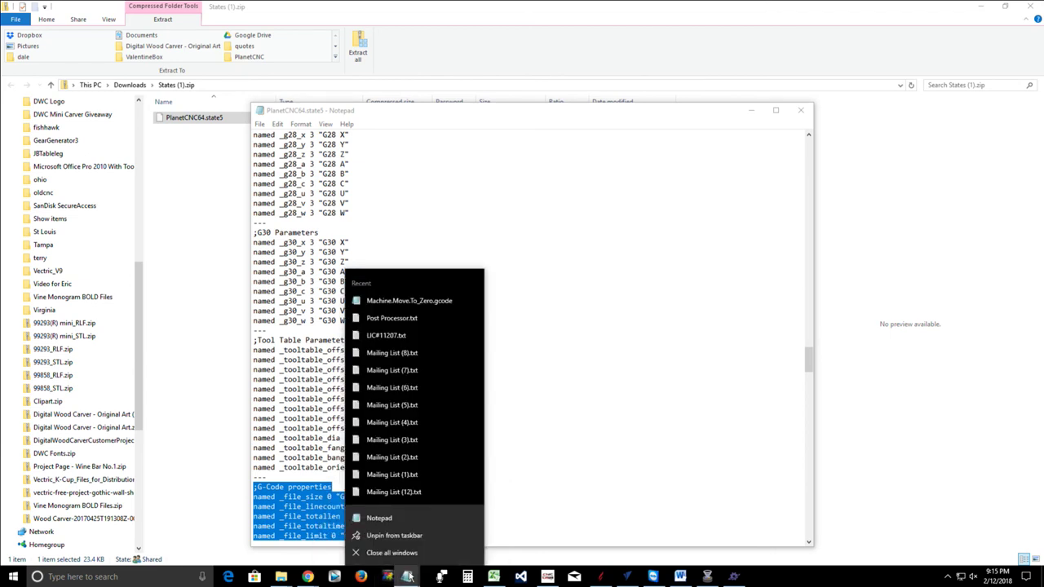
click(392, 517)
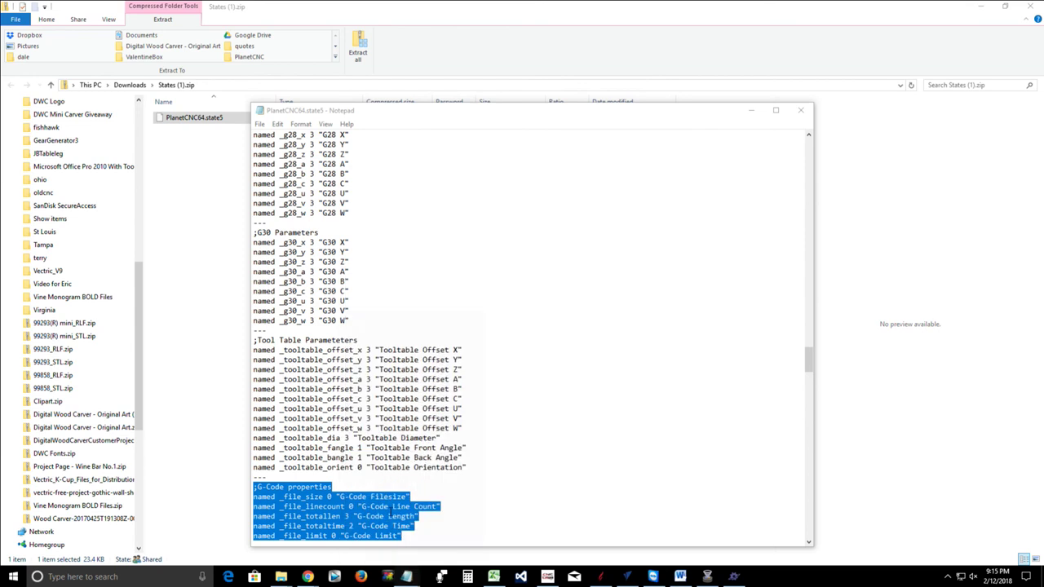
Paste the G-Code properties lines into the new document with a blank line above
right_click(261, 136)
click(288, 184)
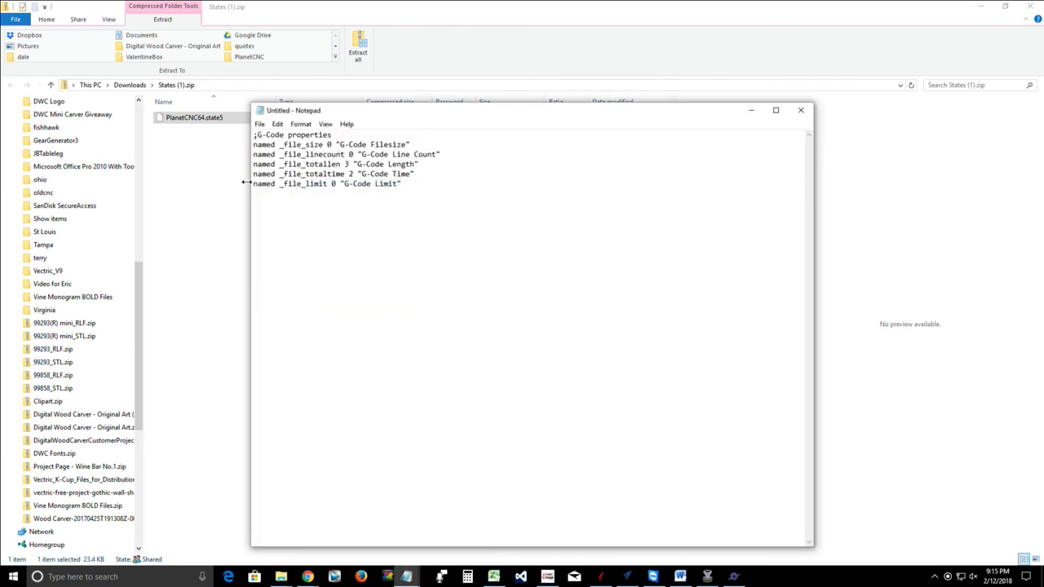
key(Return)
key(Return)
key(Return)
key(Return)
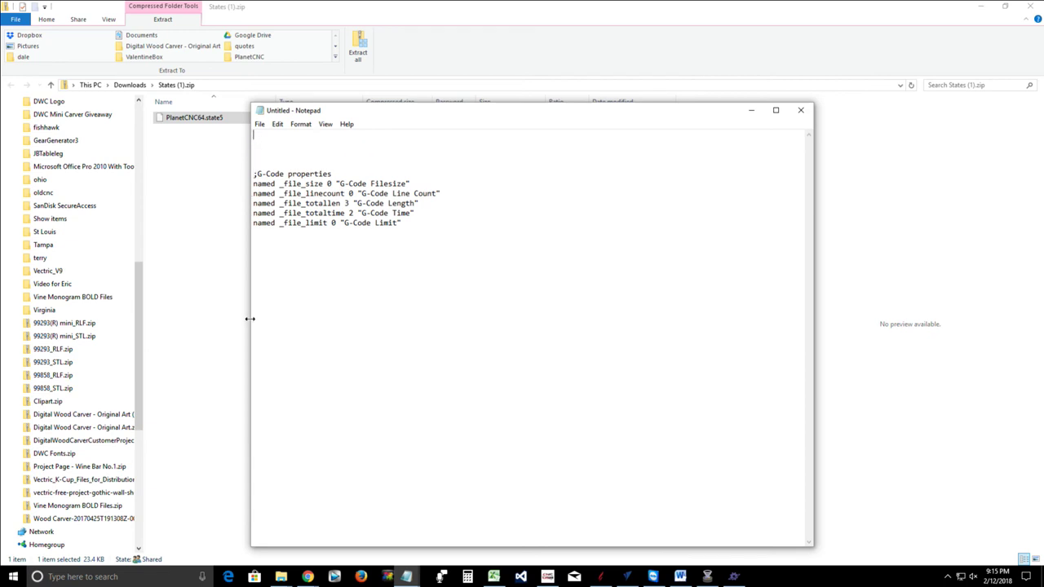
Copy the opening name "All" header lines from PlanetCNC64.state5
mouse_move(409, 578)
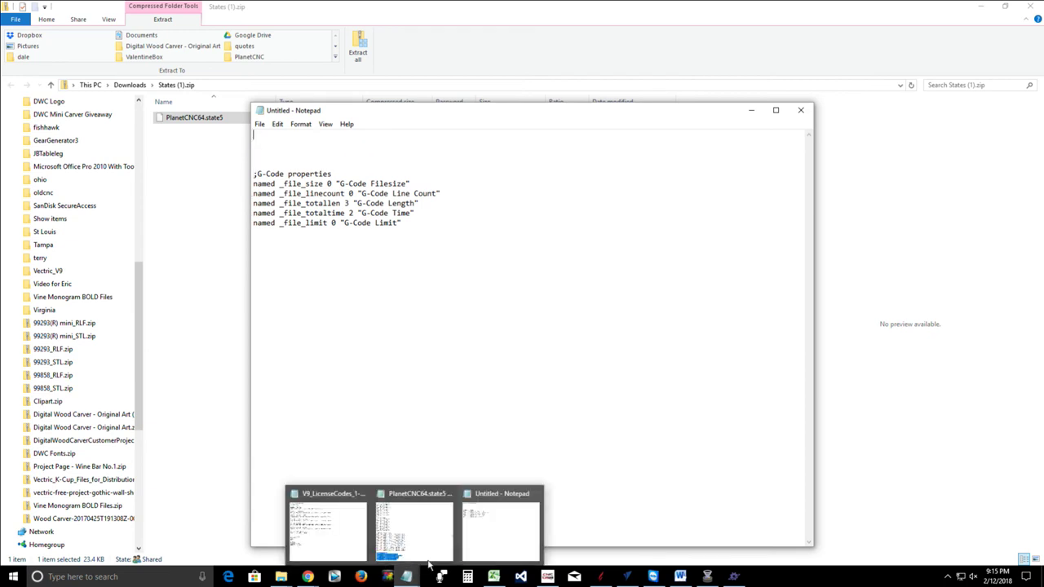
click(389, 539)
scroll(264, 176, up, 9)
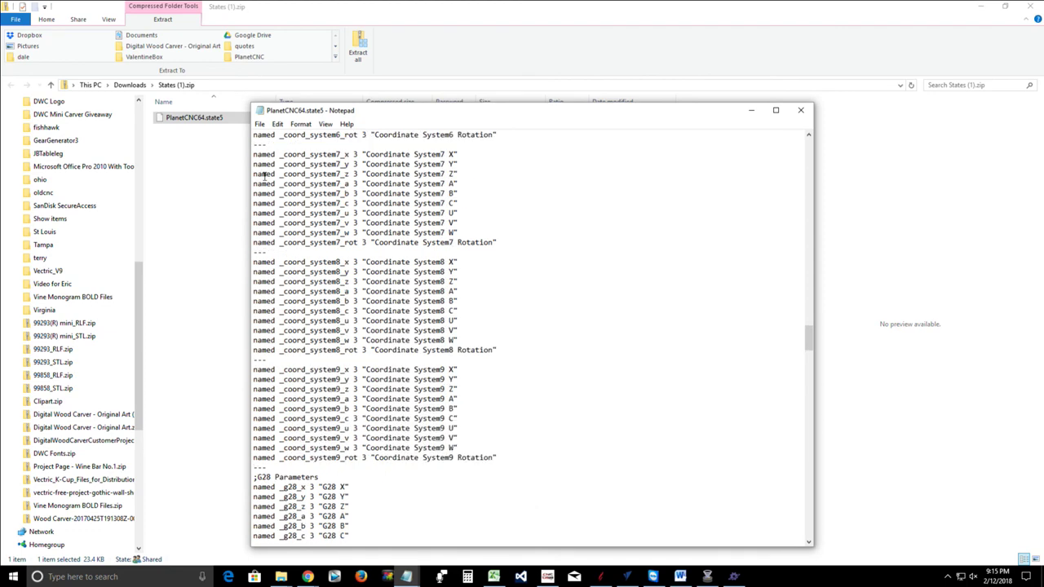
scroll(264, 175, up, 20)
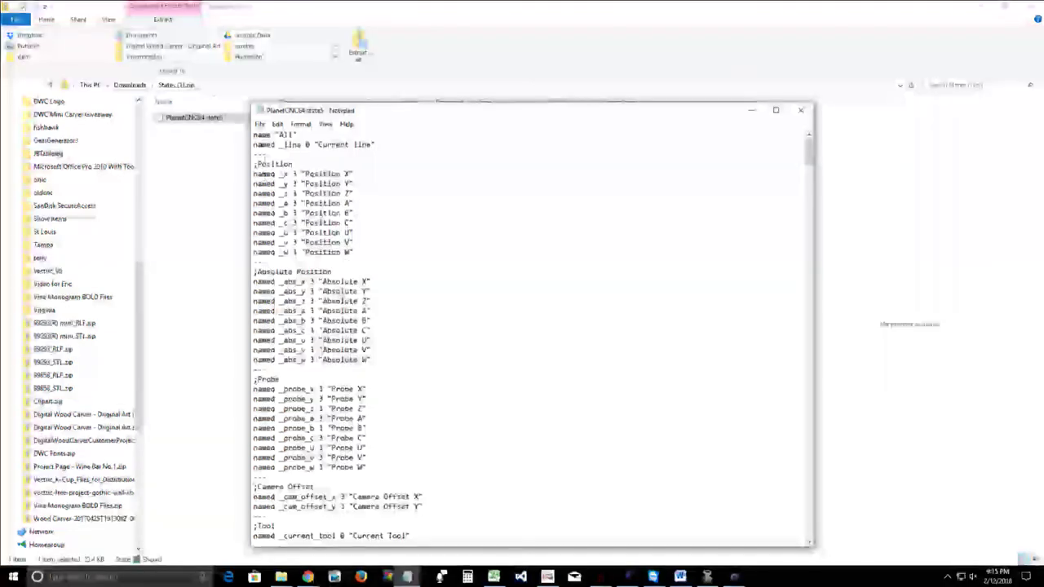
drag(254, 134, 349, 154)
right_click(274, 145)
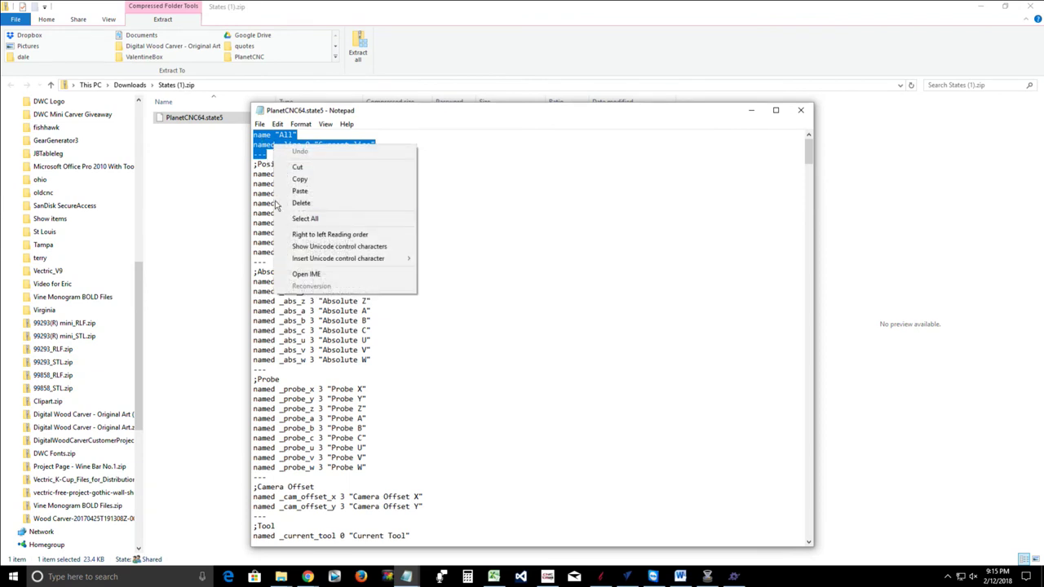
click(299, 179)
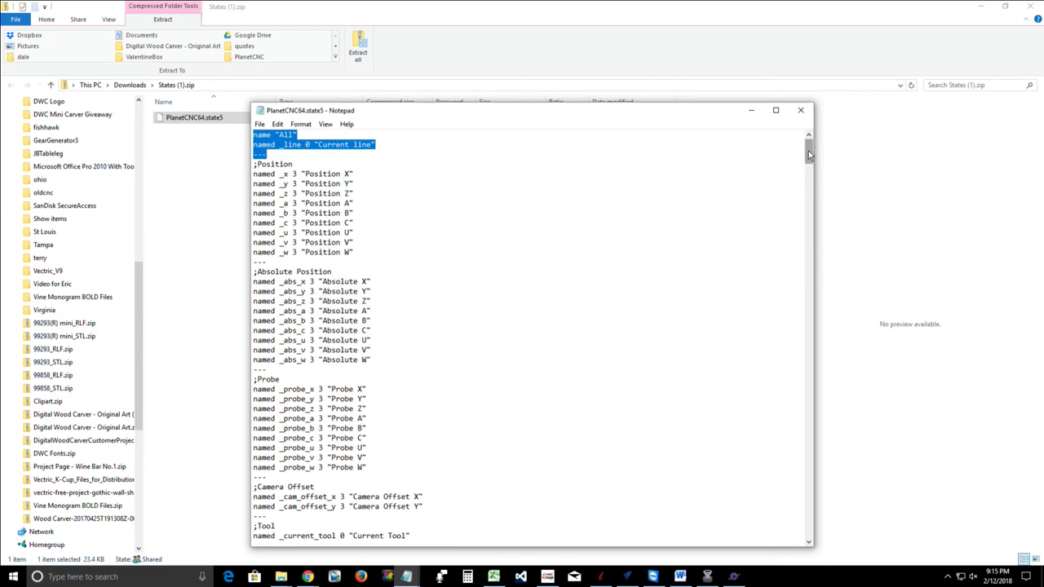
drag(808, 151, 765, 141)
Paste the header lines at the top of the new document and remove the blank lines
click(752, 112)
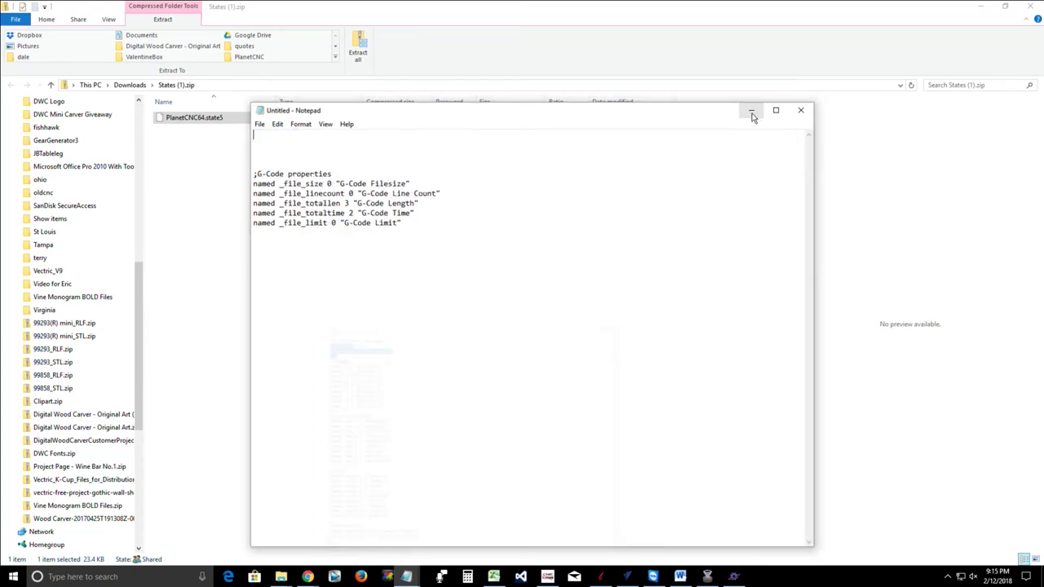
right_click(261, 140)
click(286, 182)
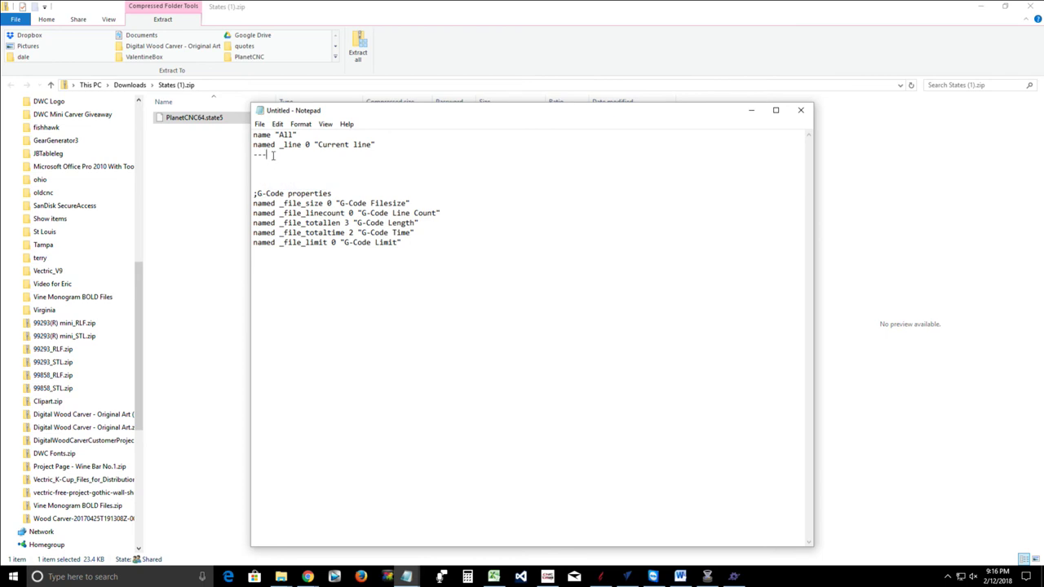
key(Delete)
key(Delete)
key(Delete)
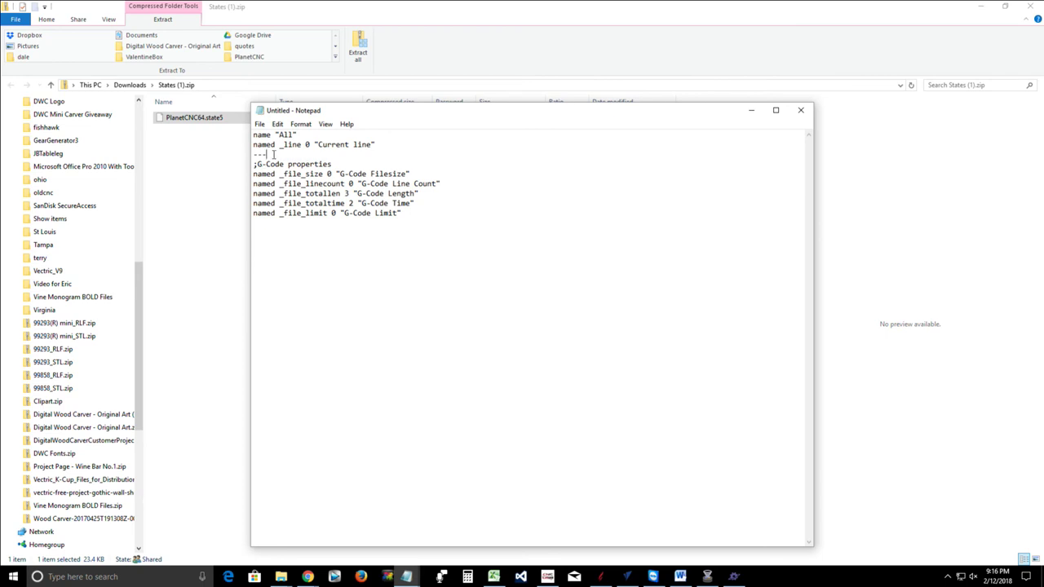
click(259, 124)
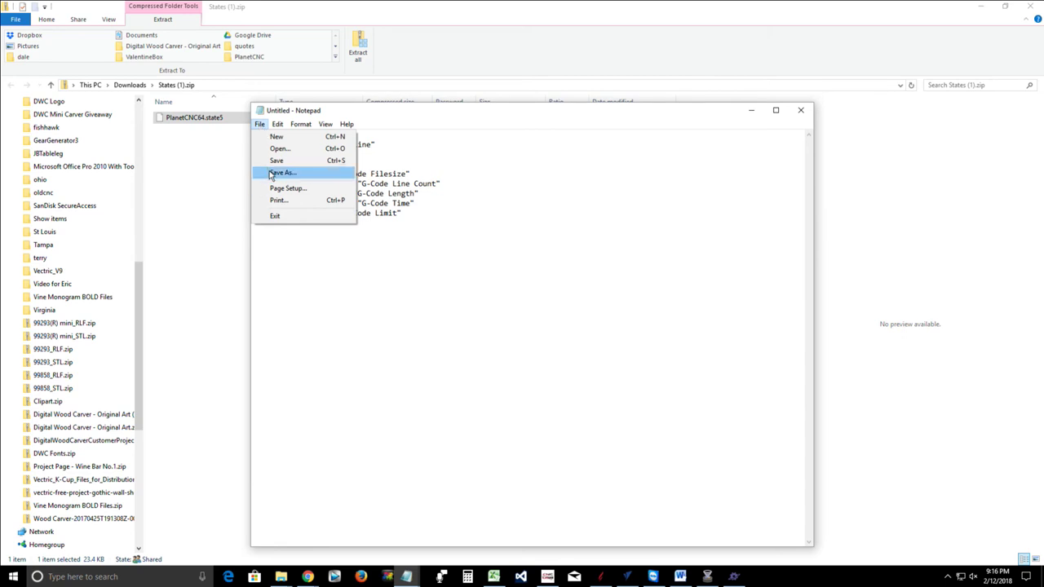
Start Save As and set the file type to All Files
click(278, 173)
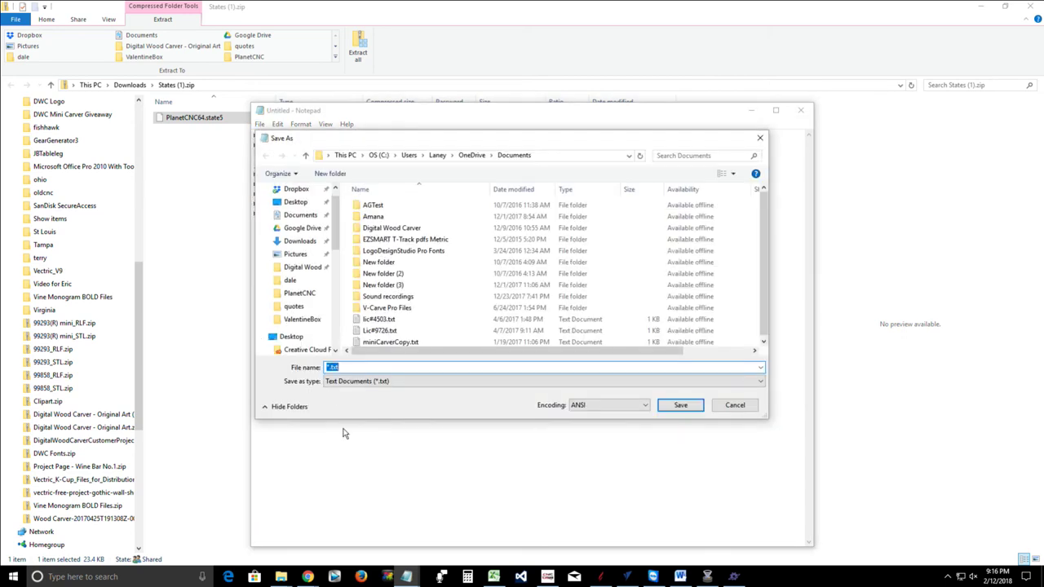
click(368, 383)
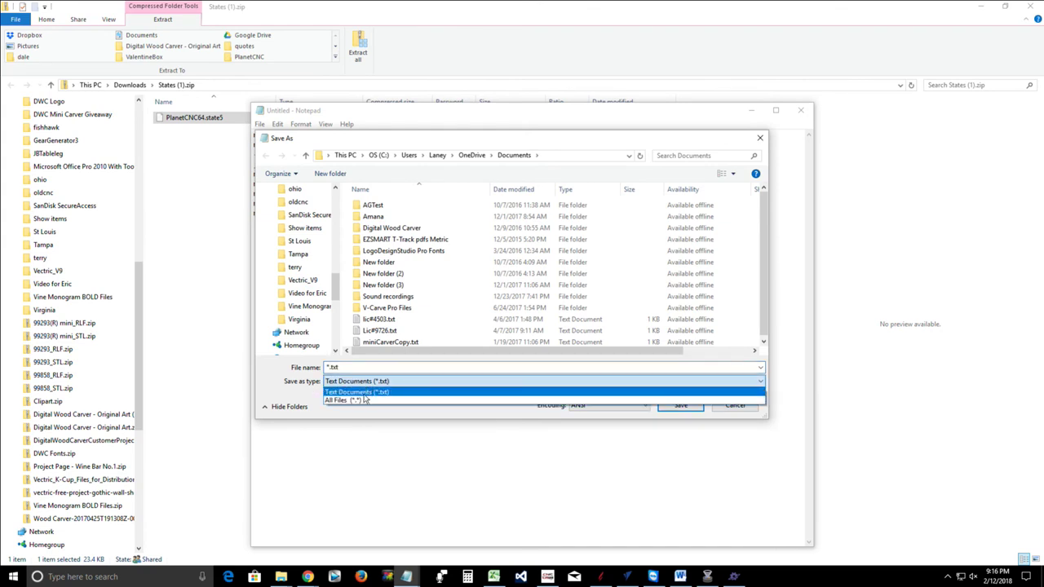
click(354, 401)
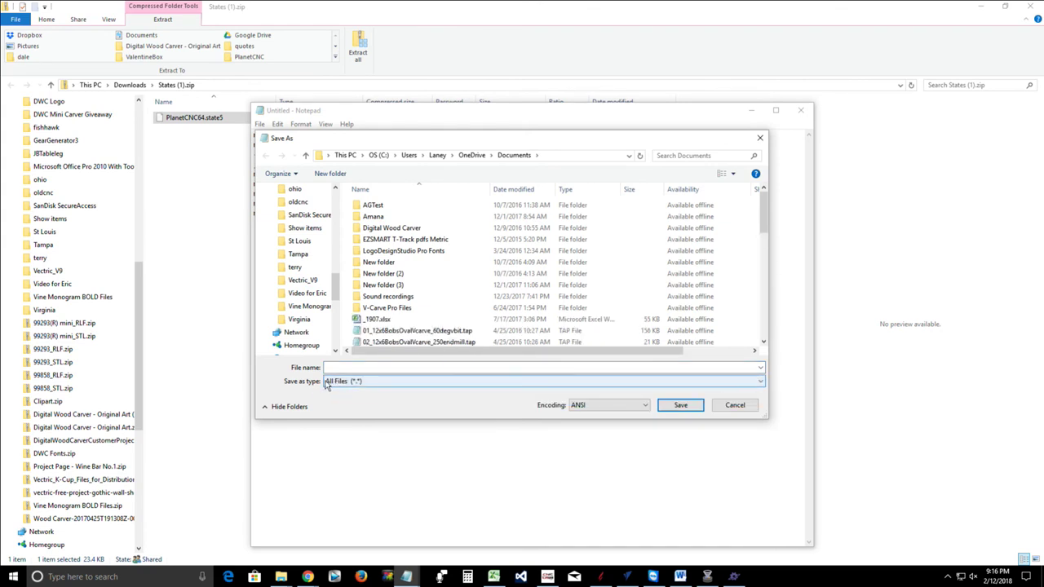
Choose Desktop > CNC Jobs as the save folder and enter PLANETCNC as the file name
click(333, 368)
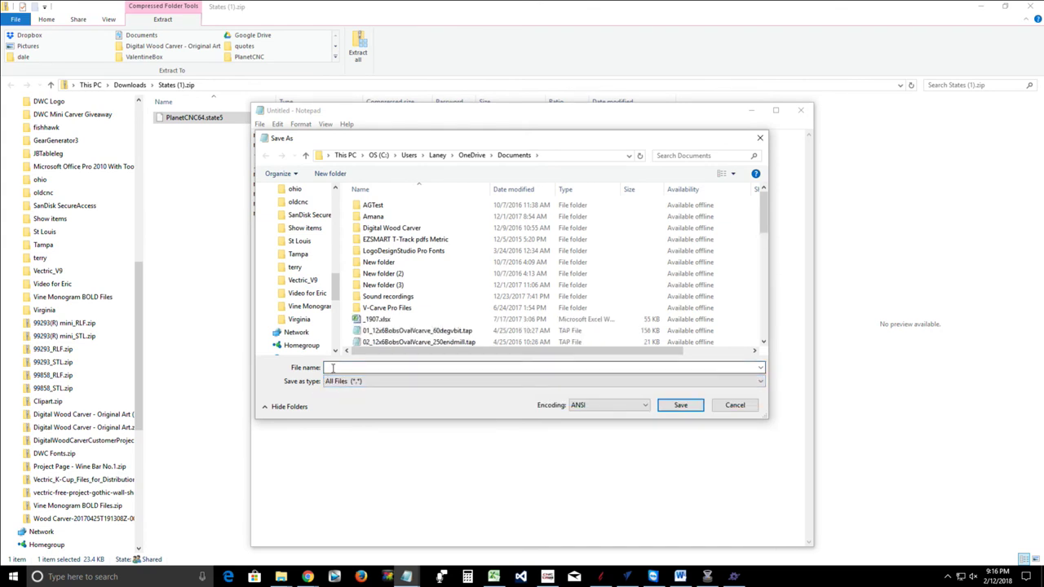
drag(335, 286, 336, 204)
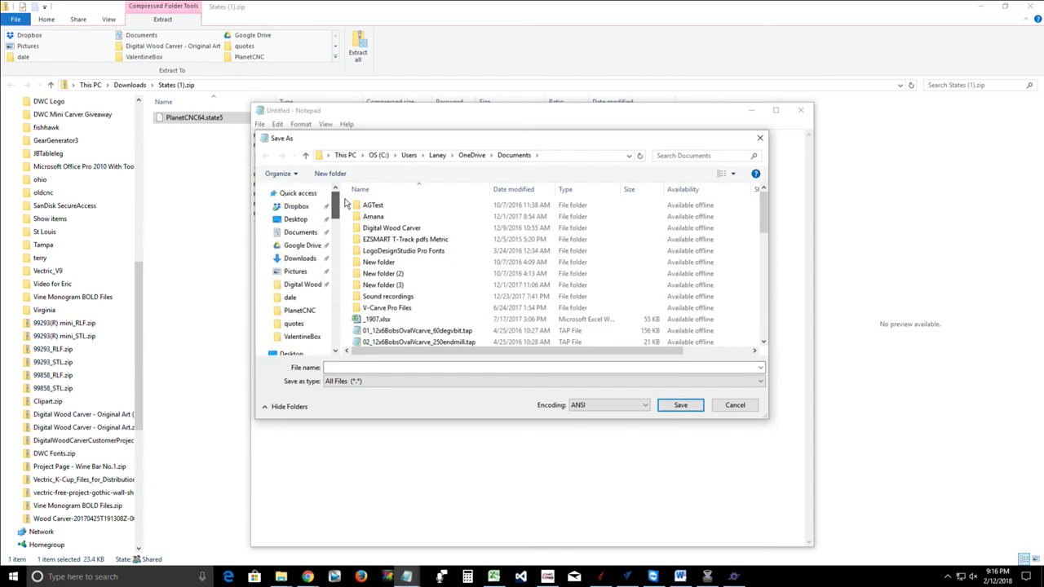
click(294, 221)
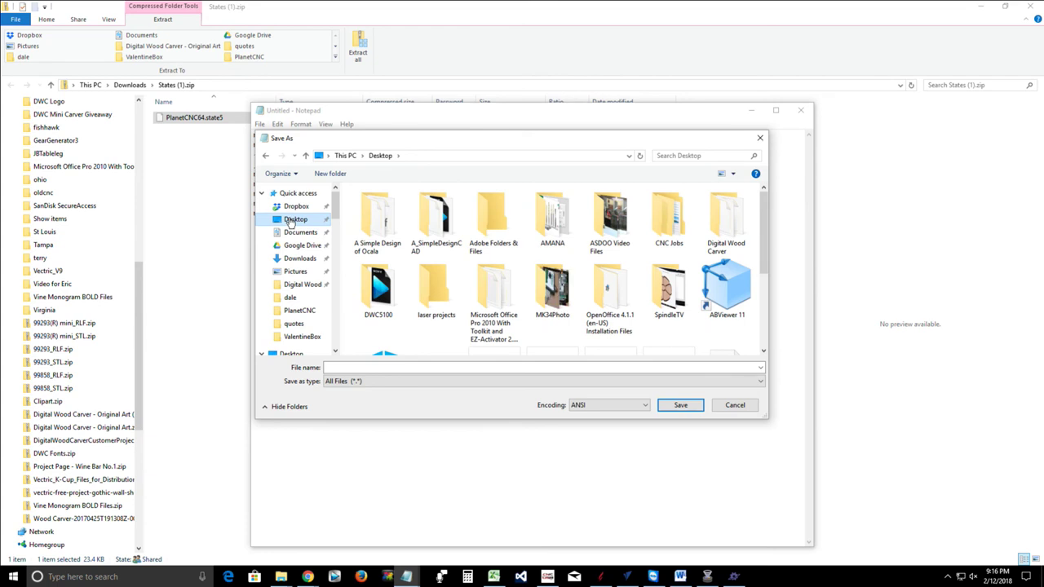
double_click(676, 216)
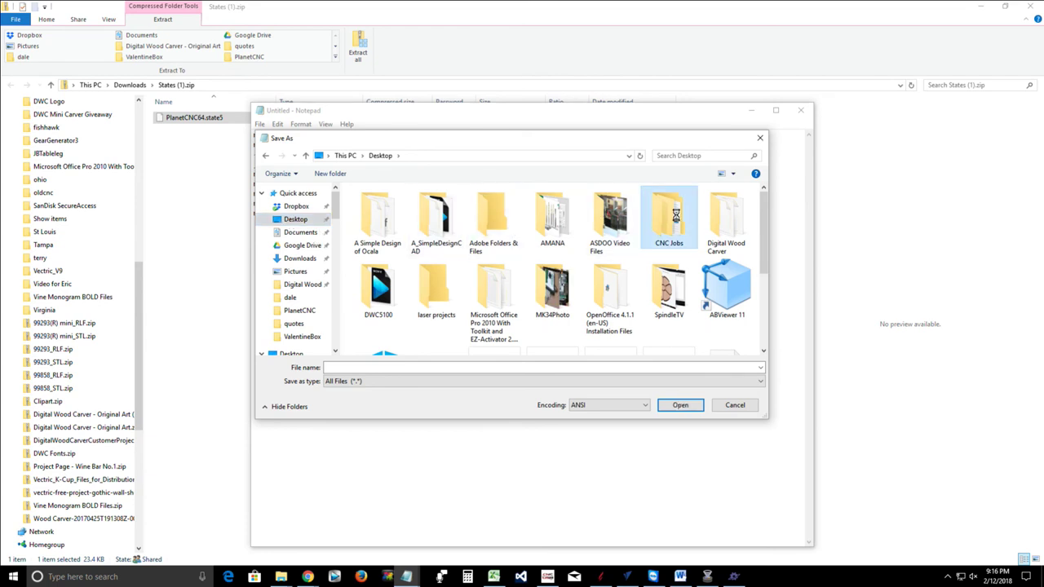
click(336, 368)
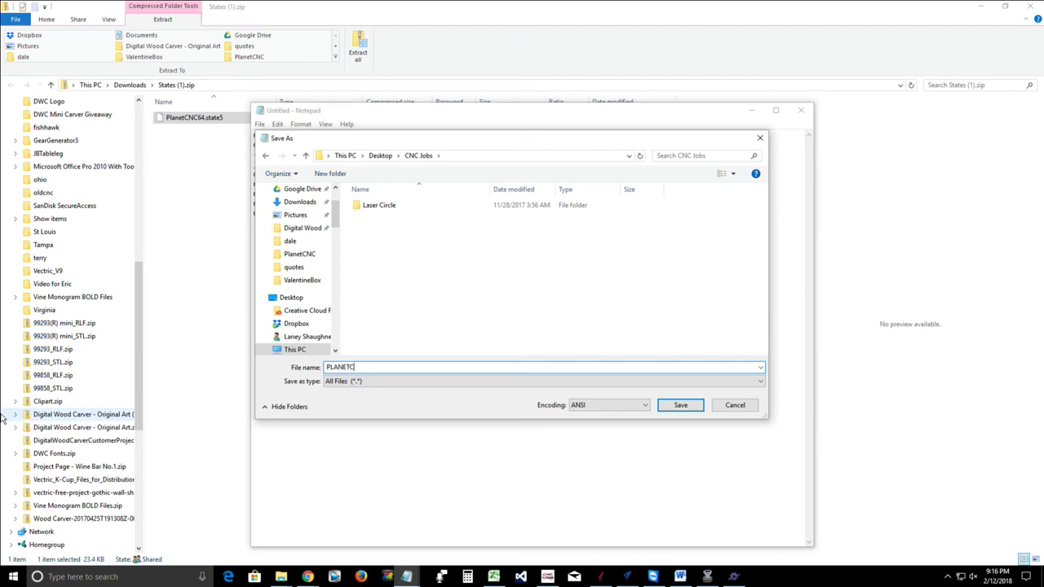
text(NC)
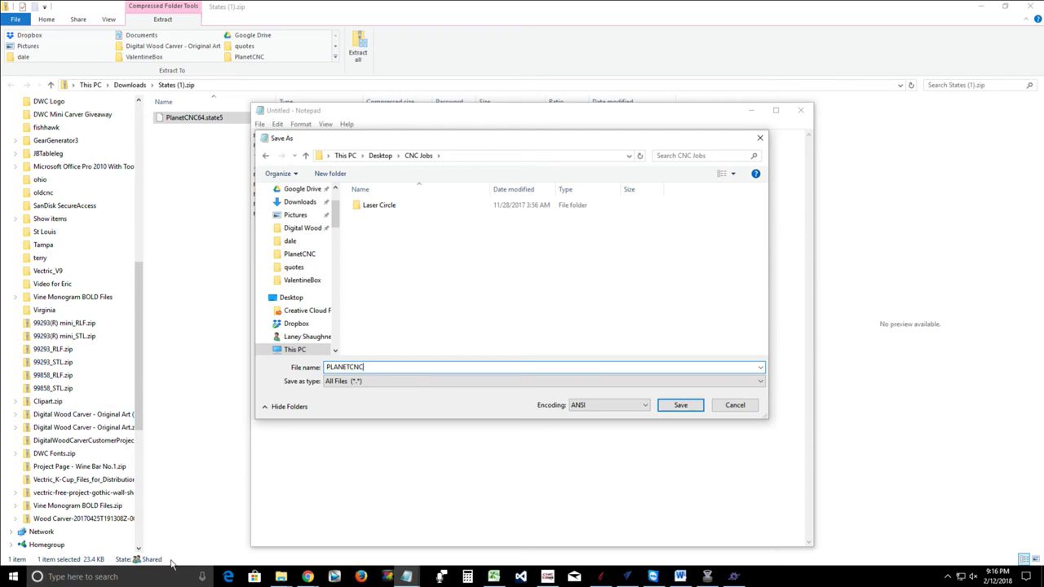
mouse_move(315, 581)
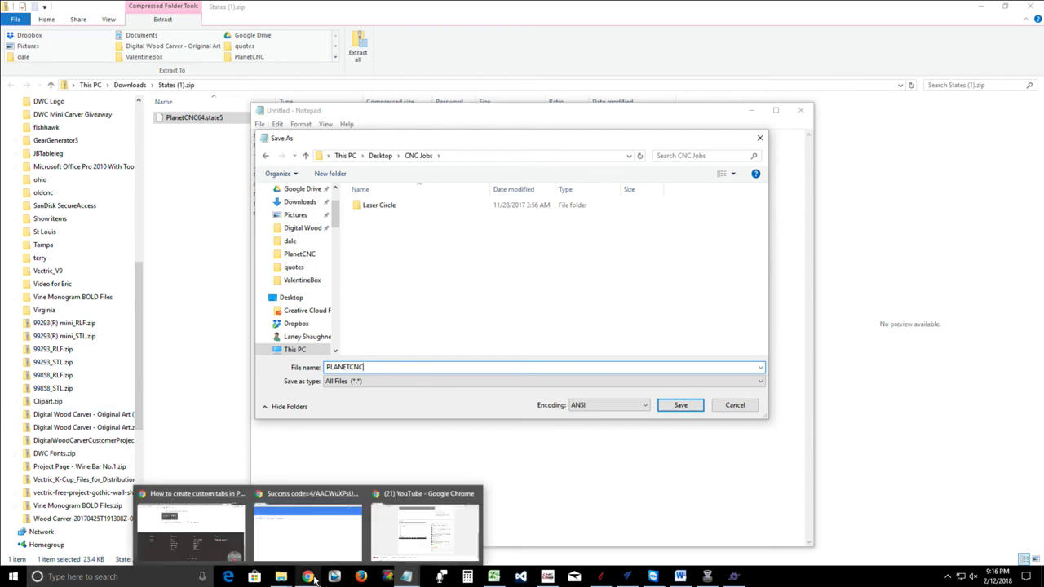
Check the custom-tabs article's file-naming instructions in Chrome, then return to Notepad's Save As
click(199, 540)
scroll(269, 339, up, 15)
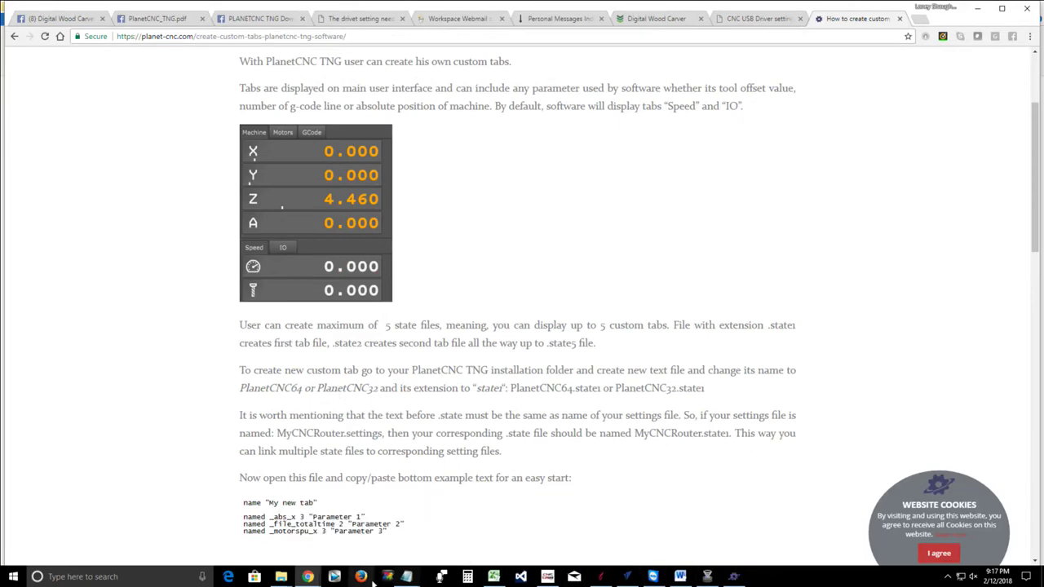
mouse_move(408, 579)
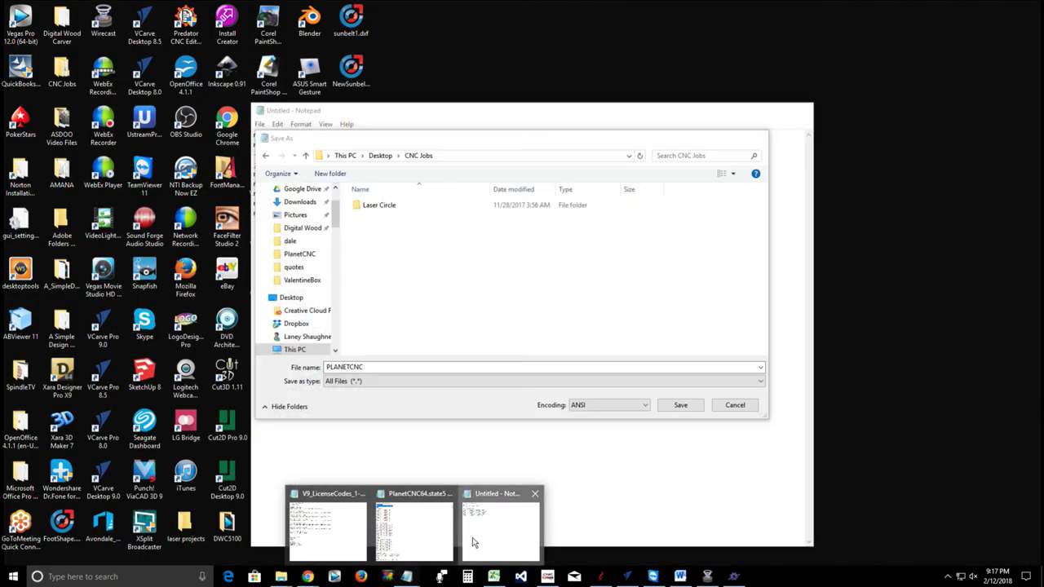
click(472, 538)
Complete the file name as PLANETCNC64.state3 and save it in CNC Jobs
click(375, 367)
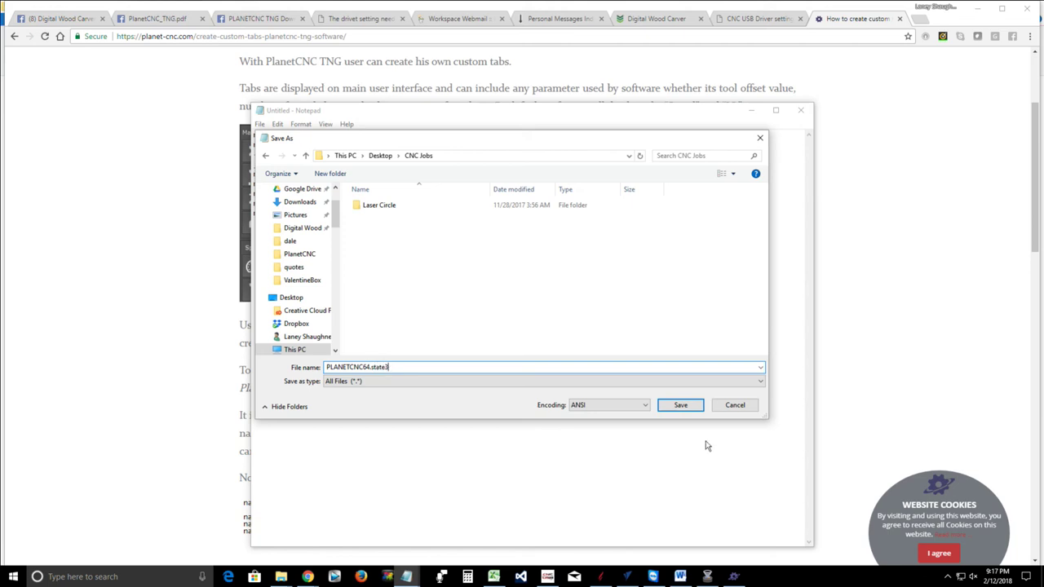
click(677, 406)
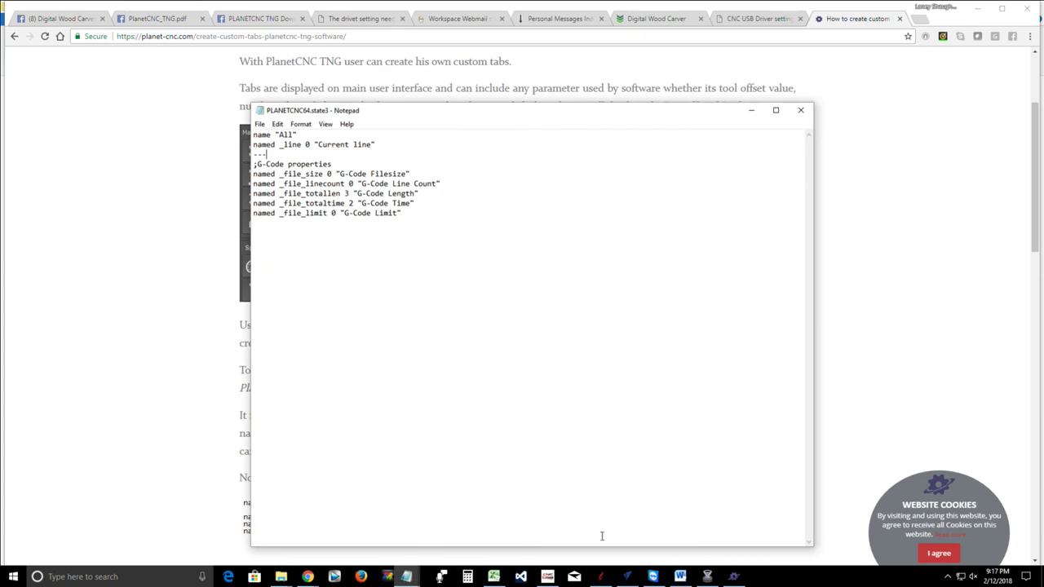
click(280, 576)
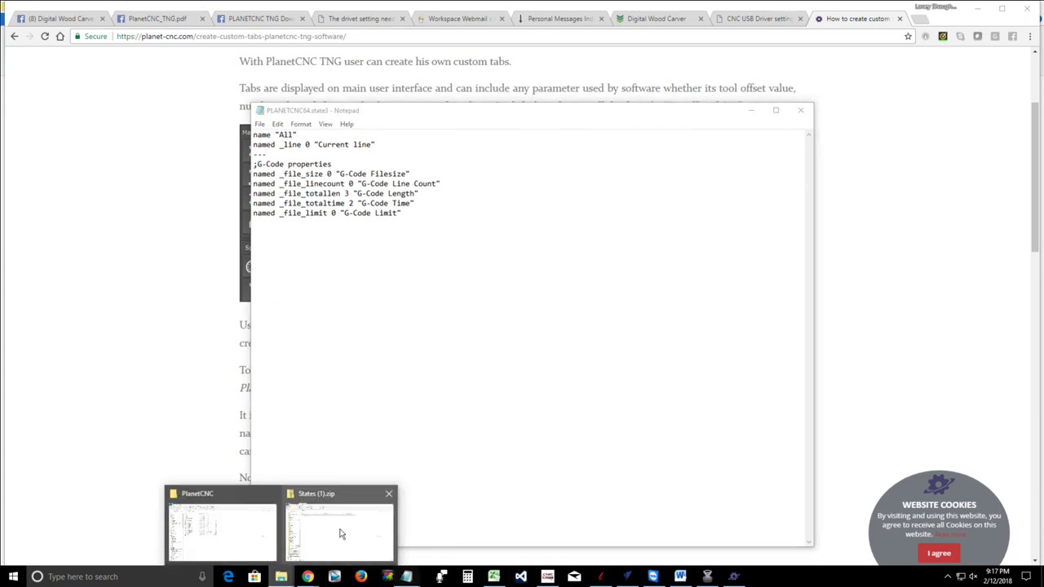
Browse File Explorer to Desktop > CNC Jobs and select the new PLANETCNC64.state3
click(339, 532)
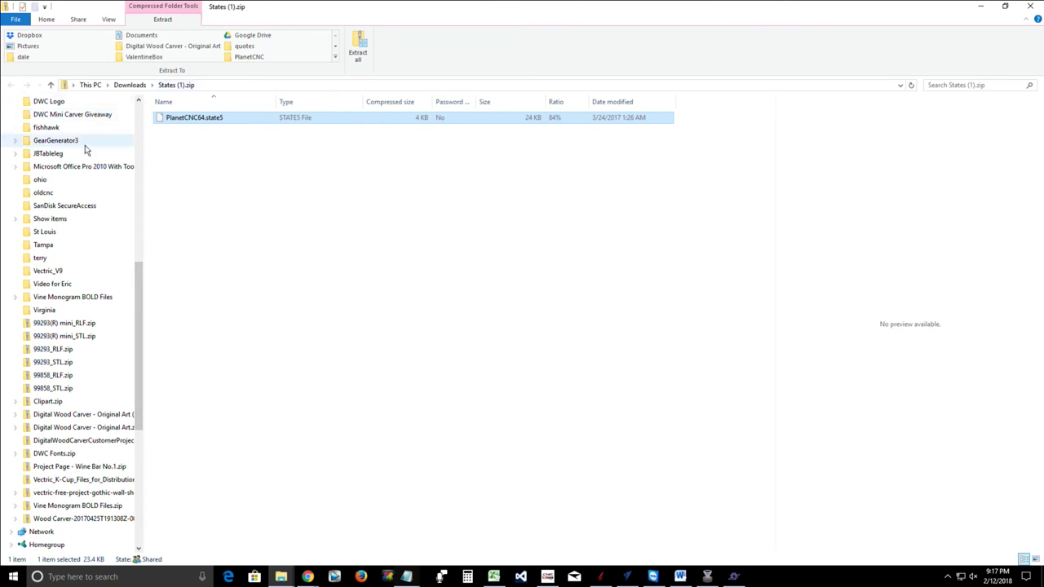
scroll(85, 237, up, 11)
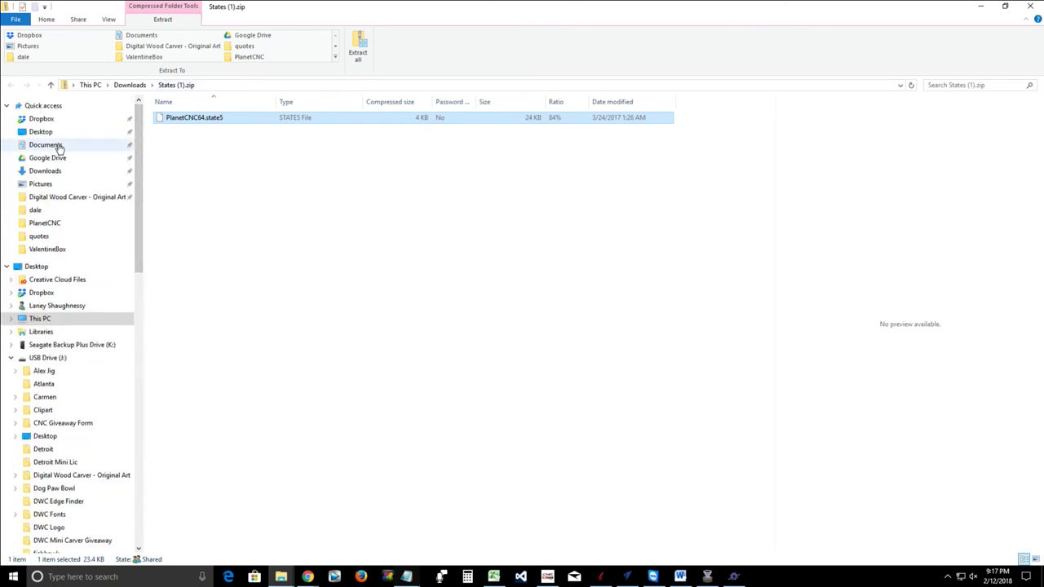
click(57, 145)
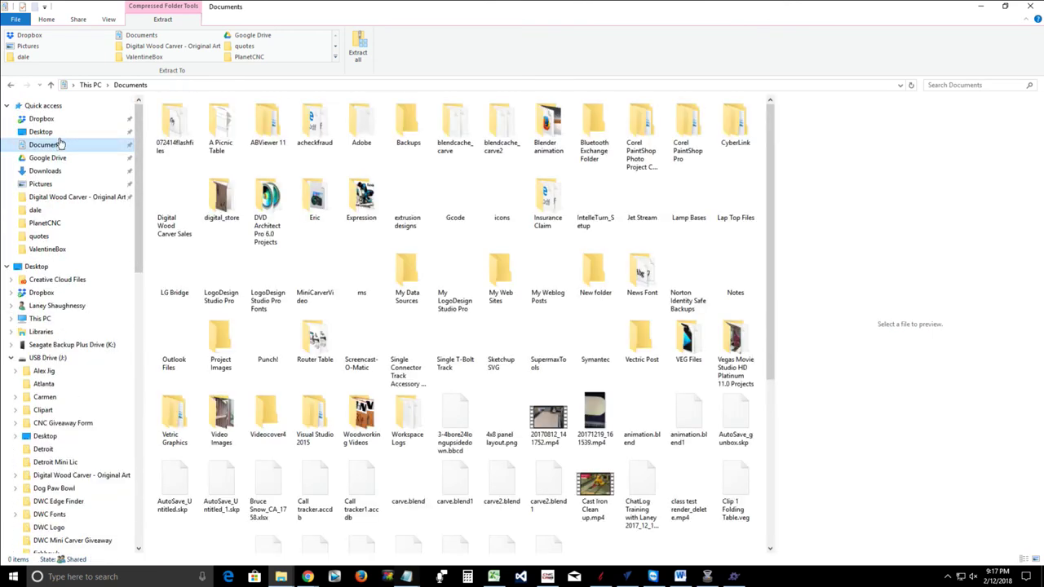
click(49, 132)
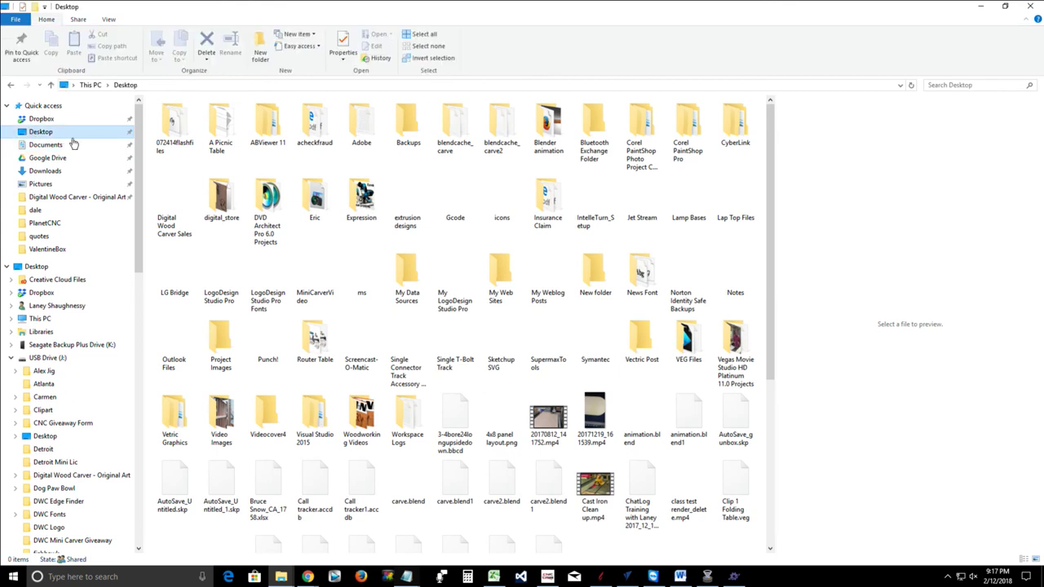
click(493, 139)
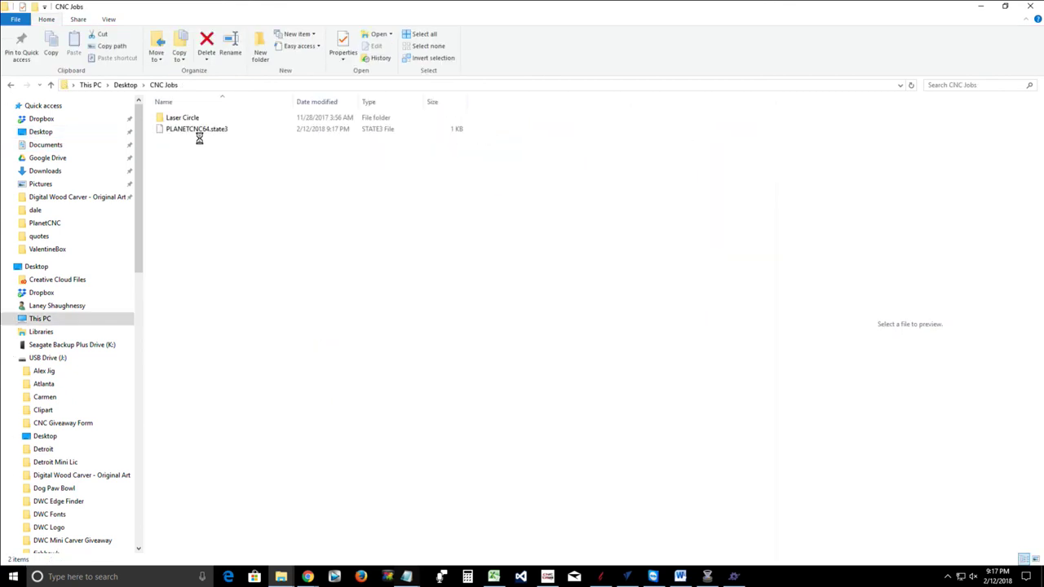
click(197, 131)
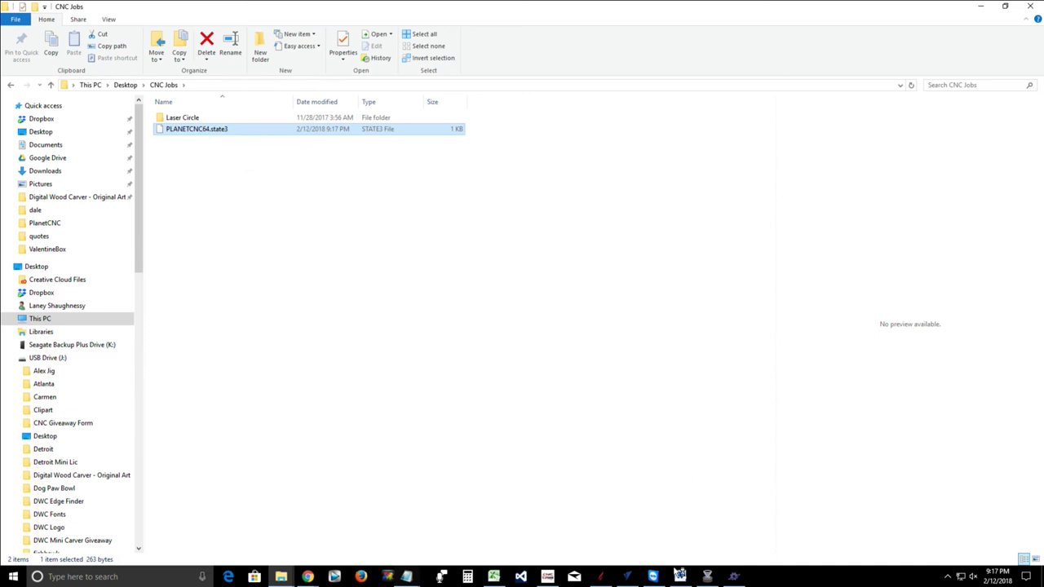
click(733, 578)
mouse_move(281, 576)
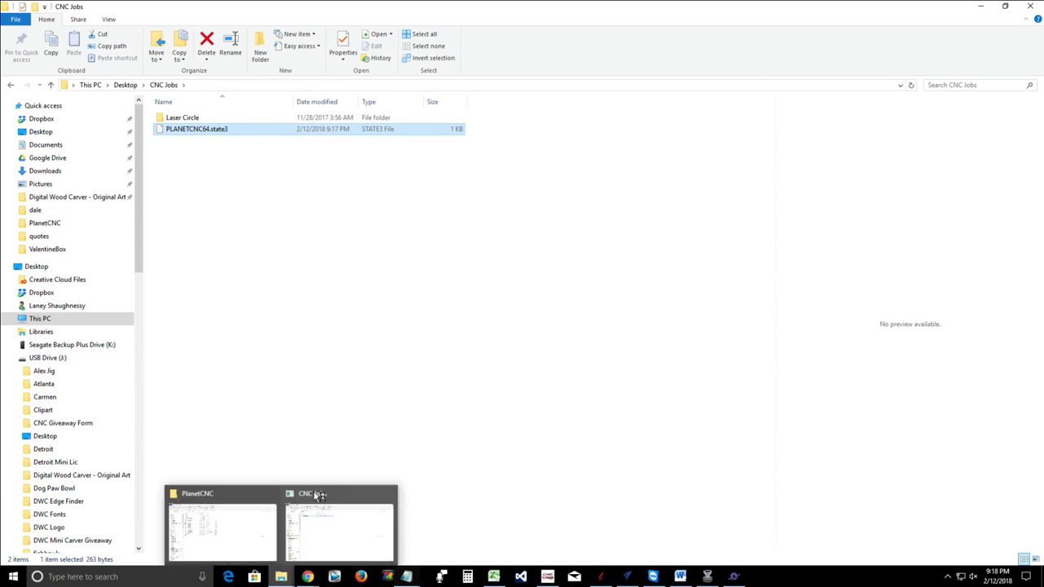
click(389, 493)
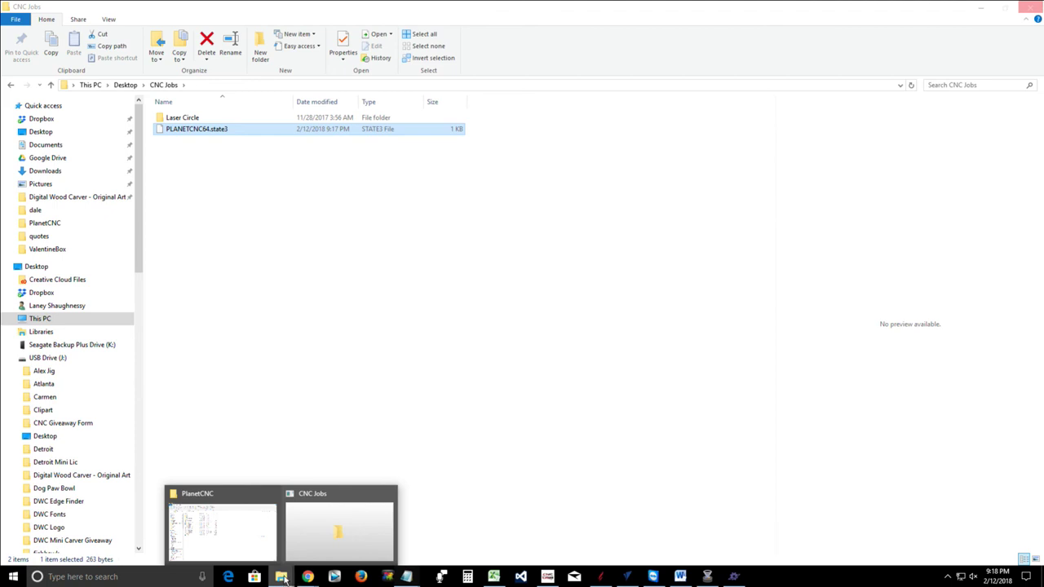
Copy PLANETCNC64.state3 from the Desktop's CNC Jobs folder
click(283, 577)
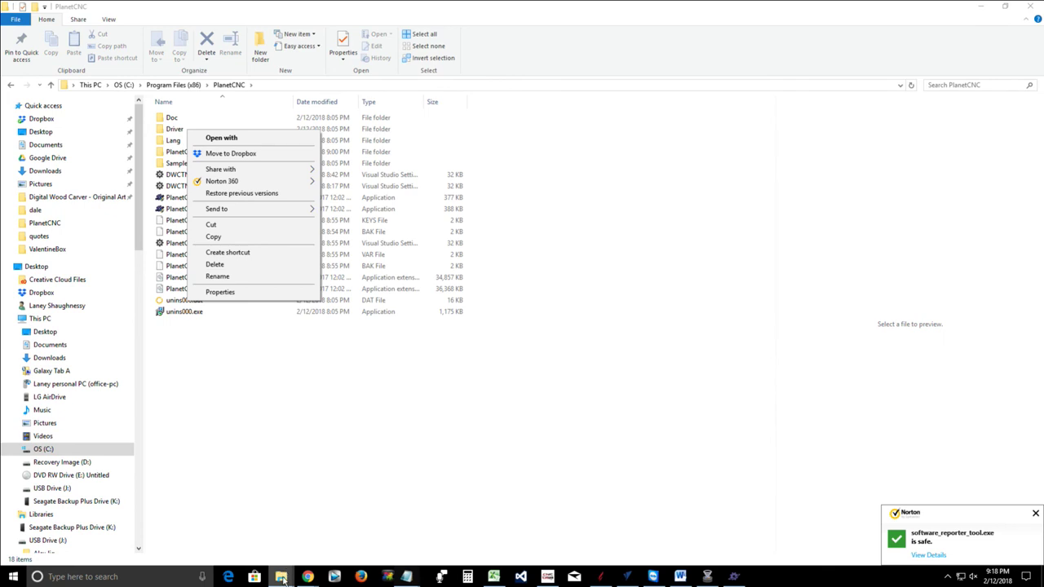
right_click(283, 576)
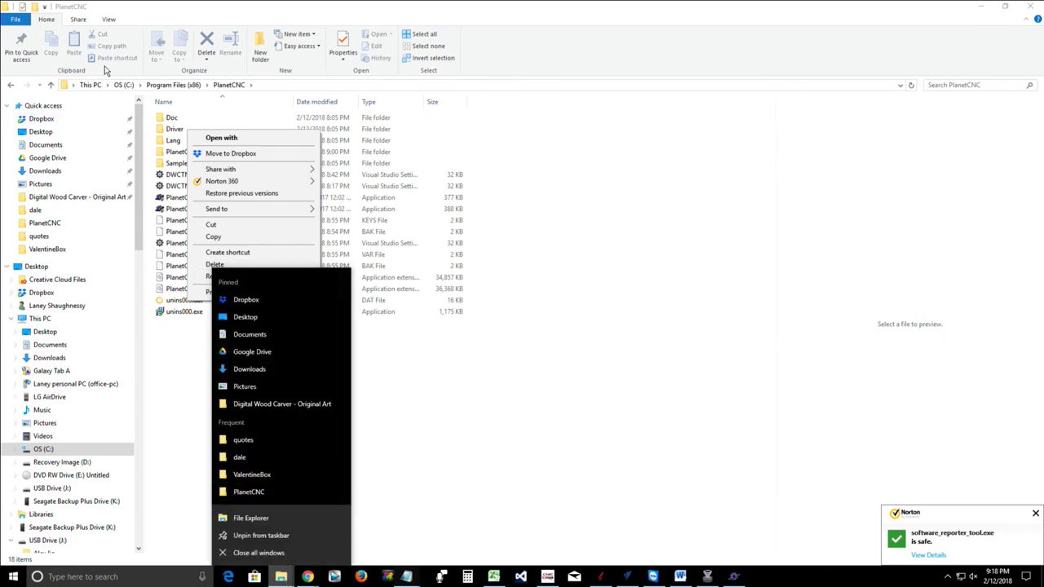
click(47, 133)
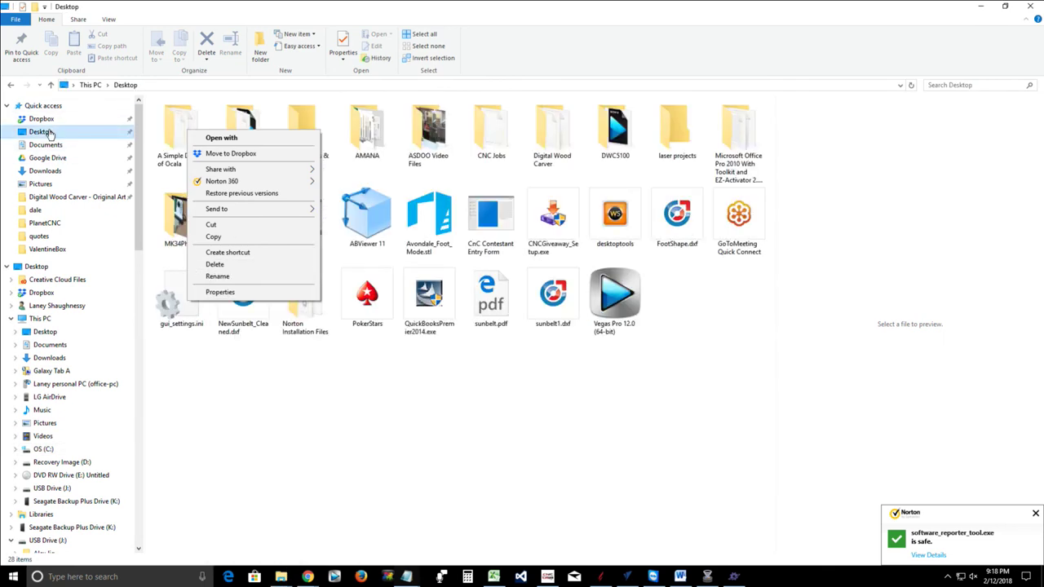
double_click(500, 124)
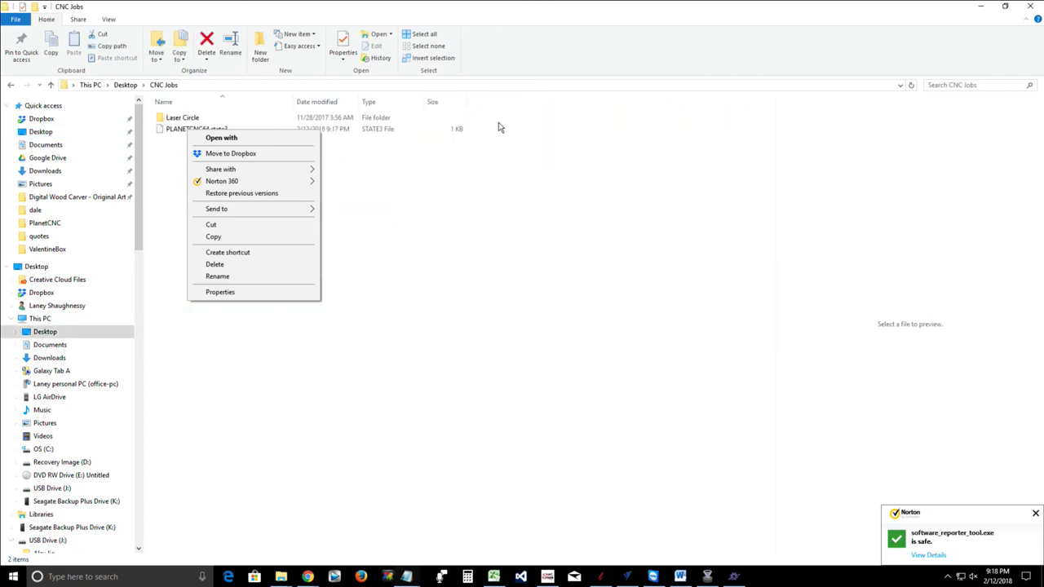
click(169, 130)
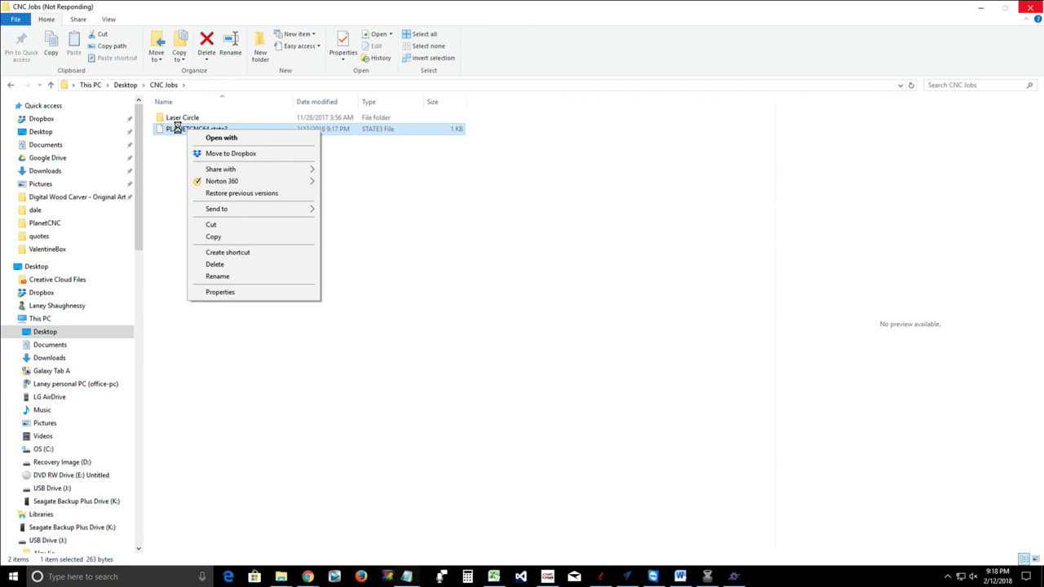
click(178, 128)
right_click(174, 129)
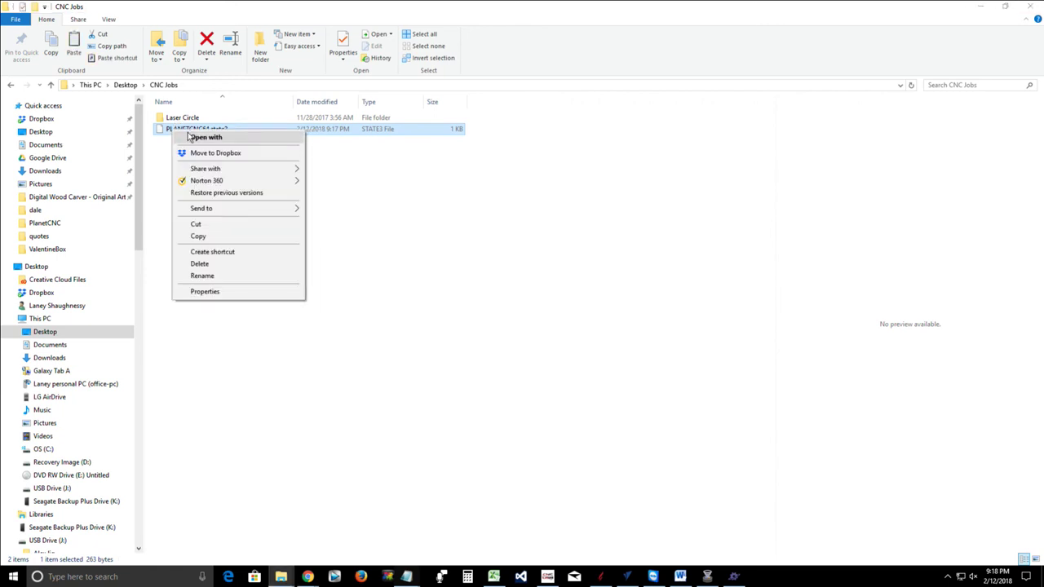
click(198, 237)
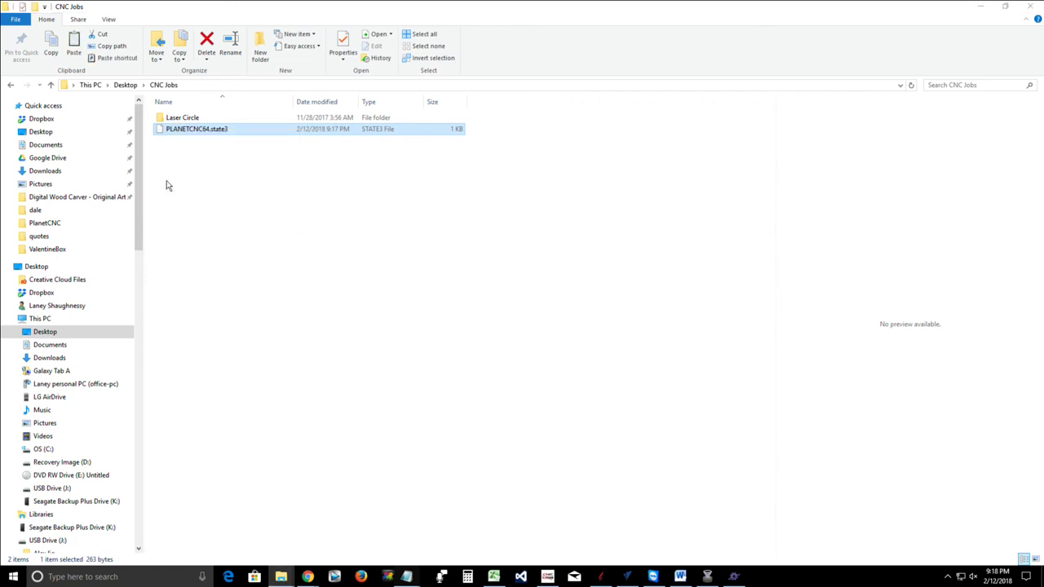
Paste it into C:\Program Files (x86)\PlanetCNC, granting administrator permission
click(57, 451)
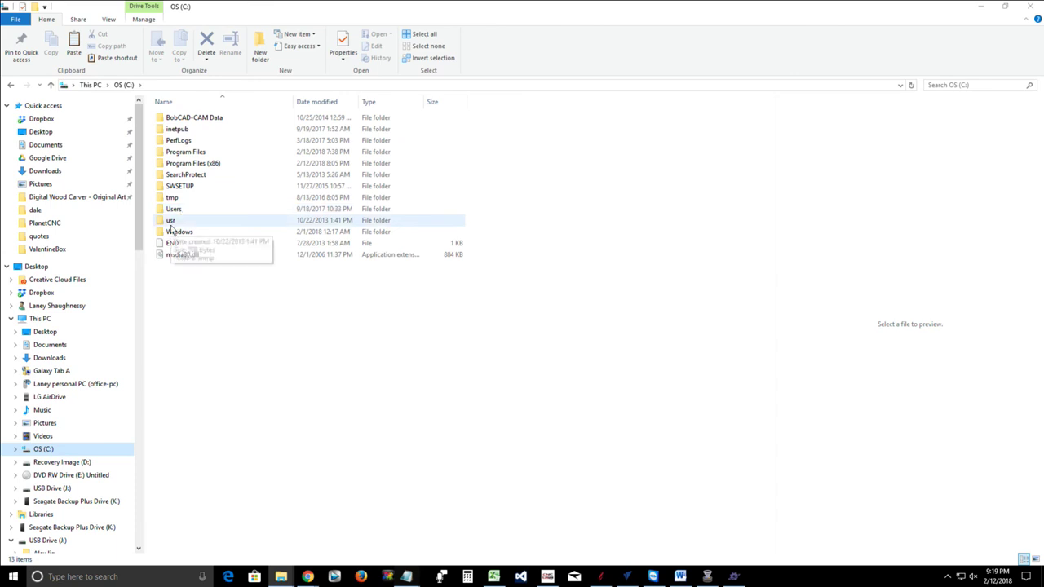
double_click(187, 164)
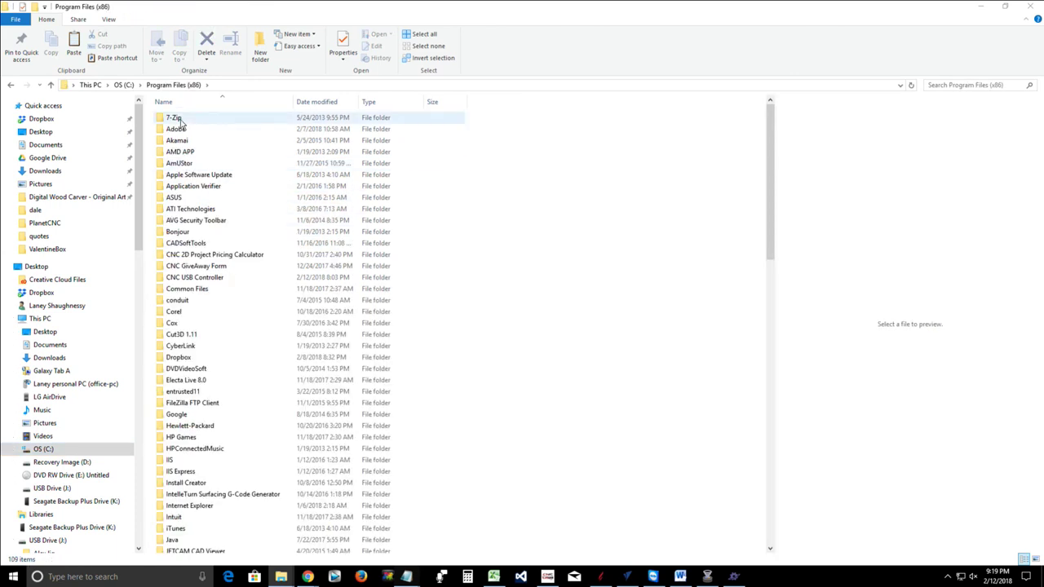
scroll(210, 354, down, 2)
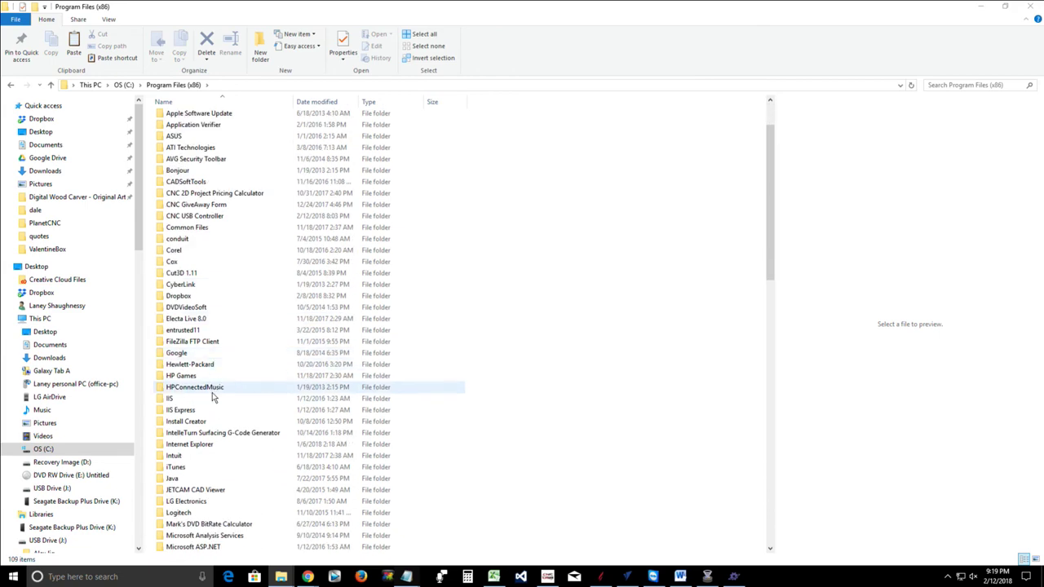
scroll(212, 392, down, 8)
scroll(211, 390, down, 6)
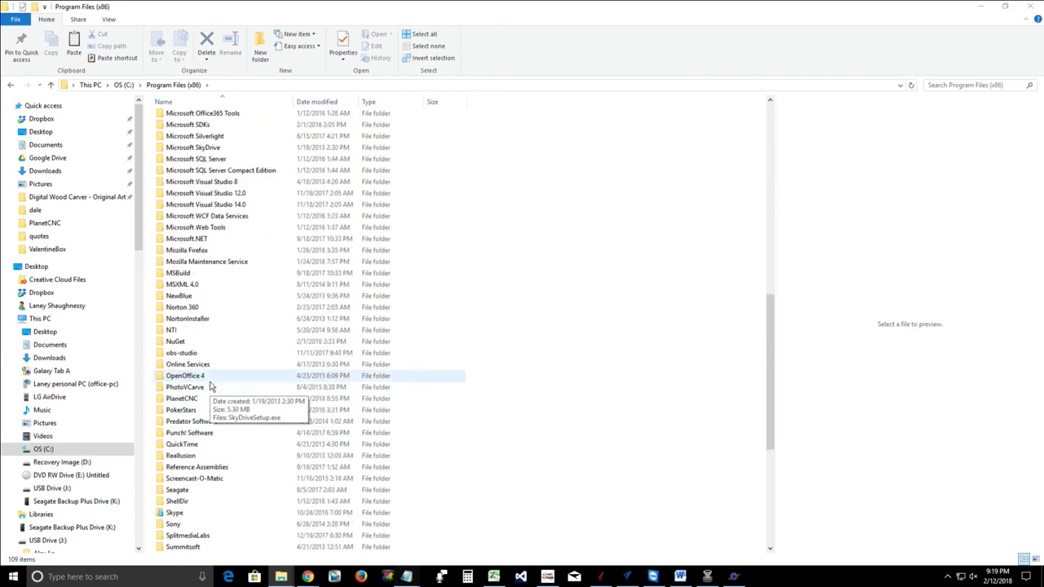
double_click(183, 399)
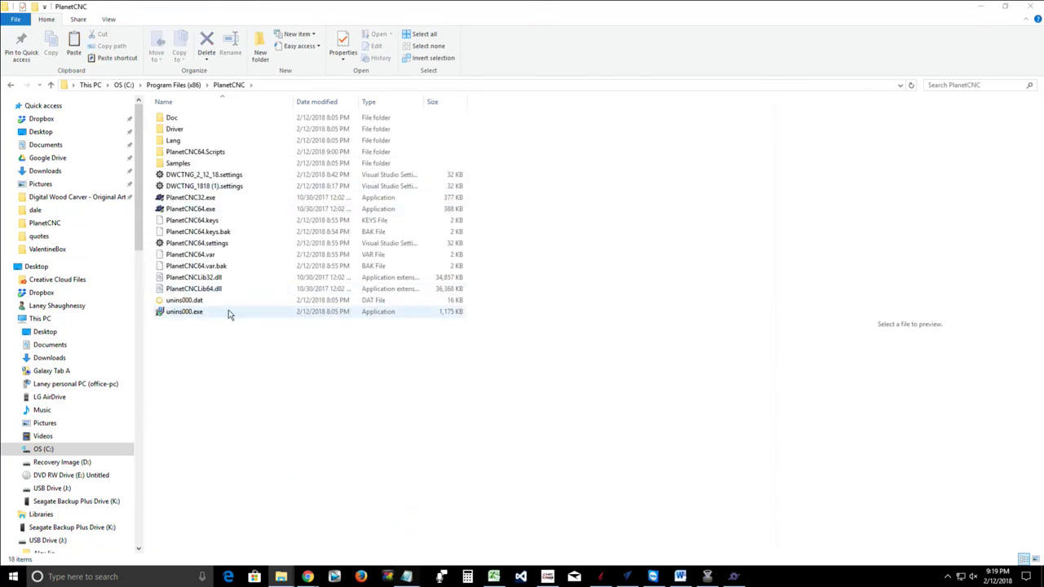
right_click(238, 332)
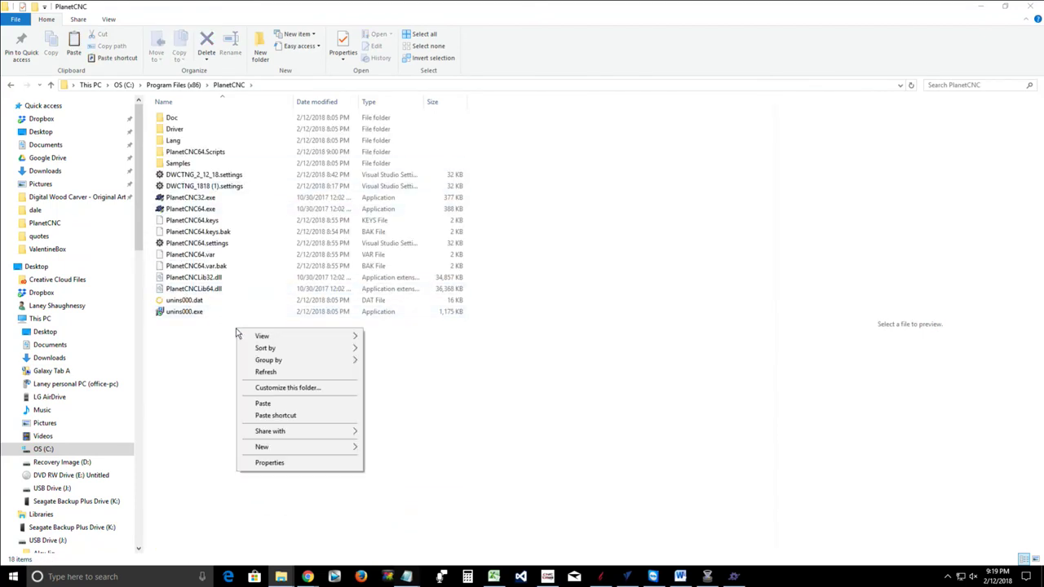
click(262, 403)
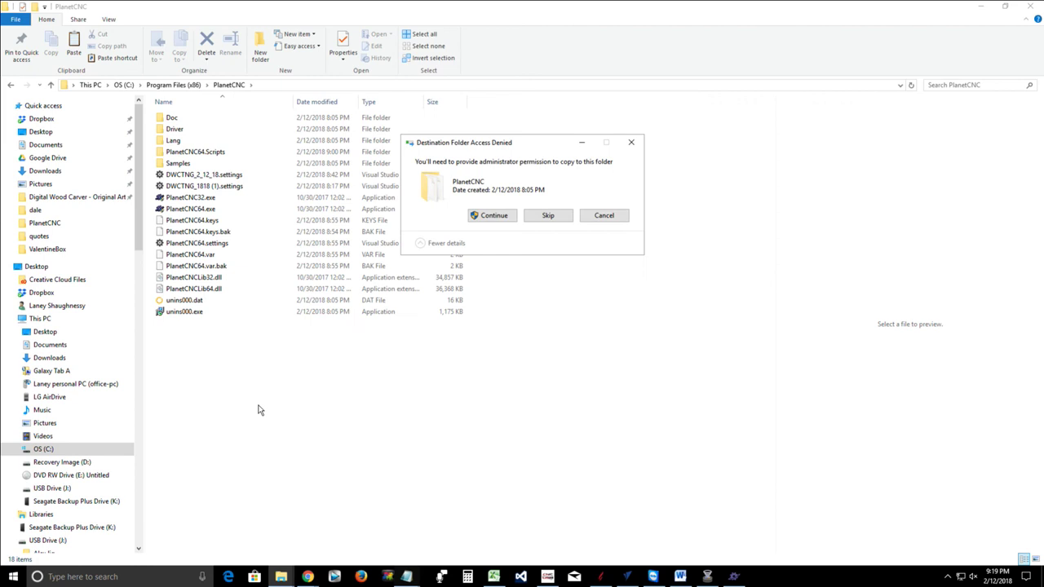
click(478, 219)
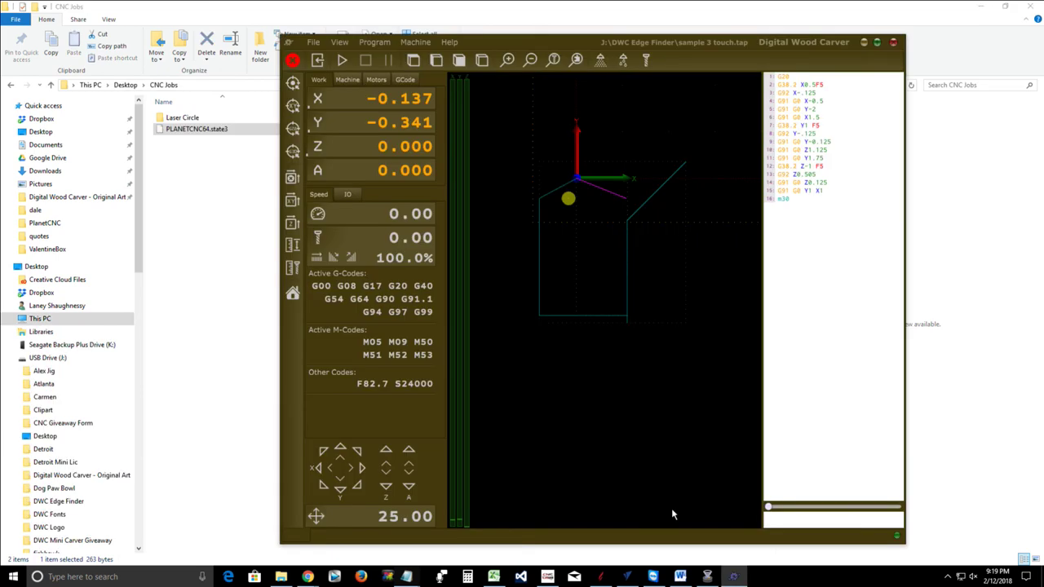
Restart PlanetCNC 64bit, view the All panel's G-code filesize, lines, length, time and limits, then return to File Explorer
click(317, 43)
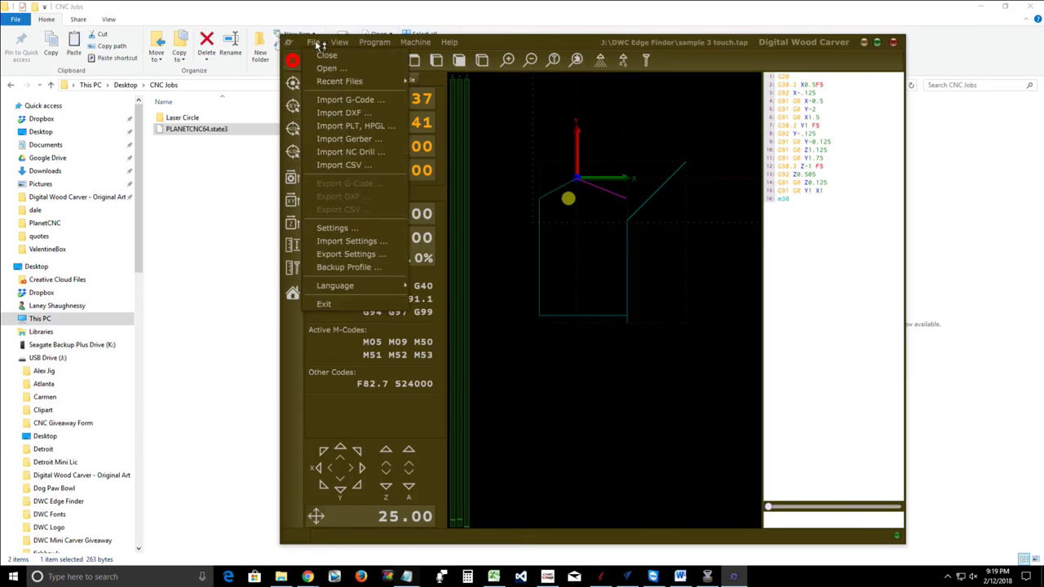
click(328, 306)
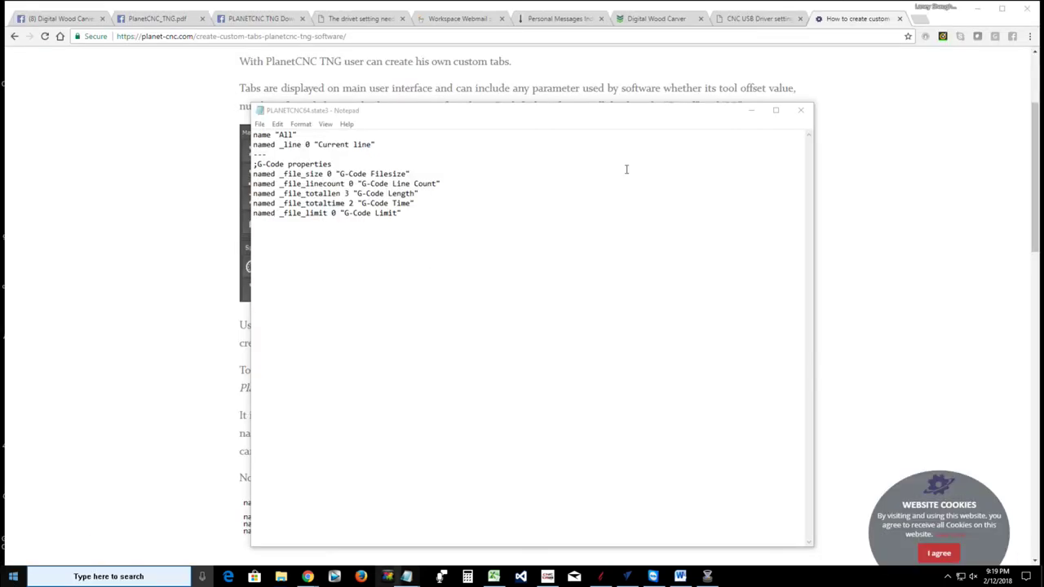
key(super)
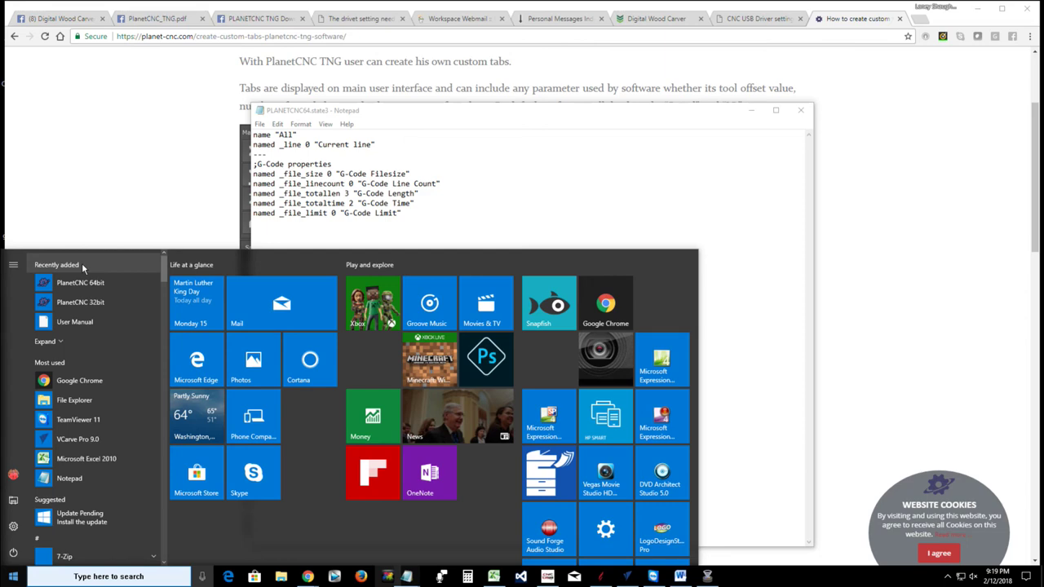
click(83, 284)
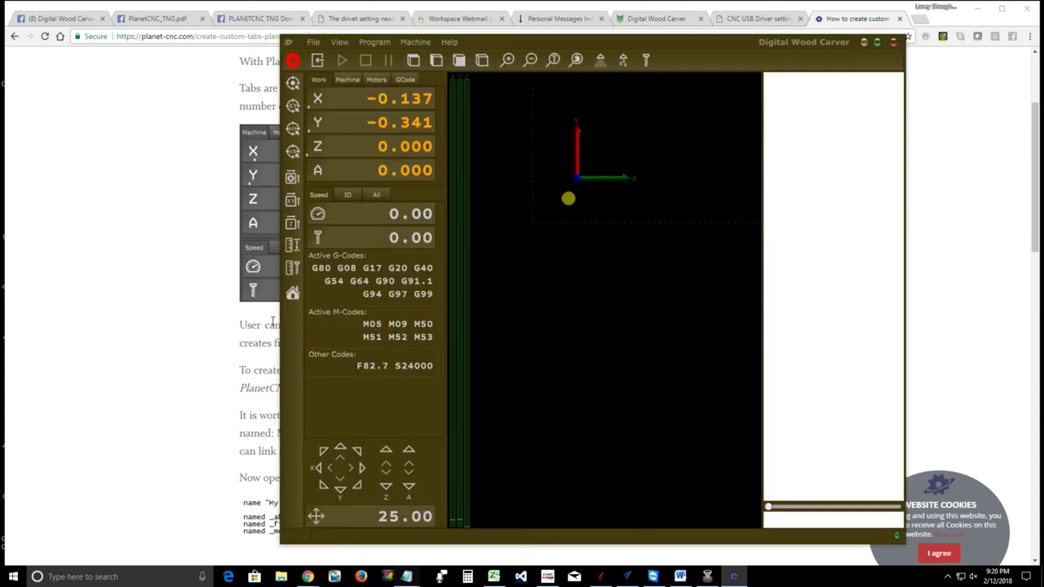
click(377, 196)
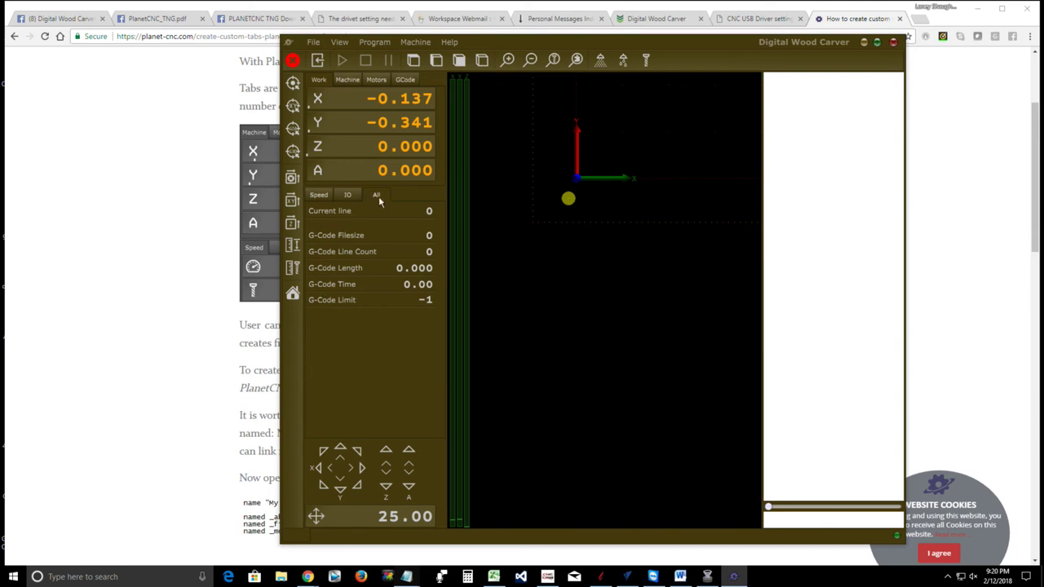
click(280, 577)
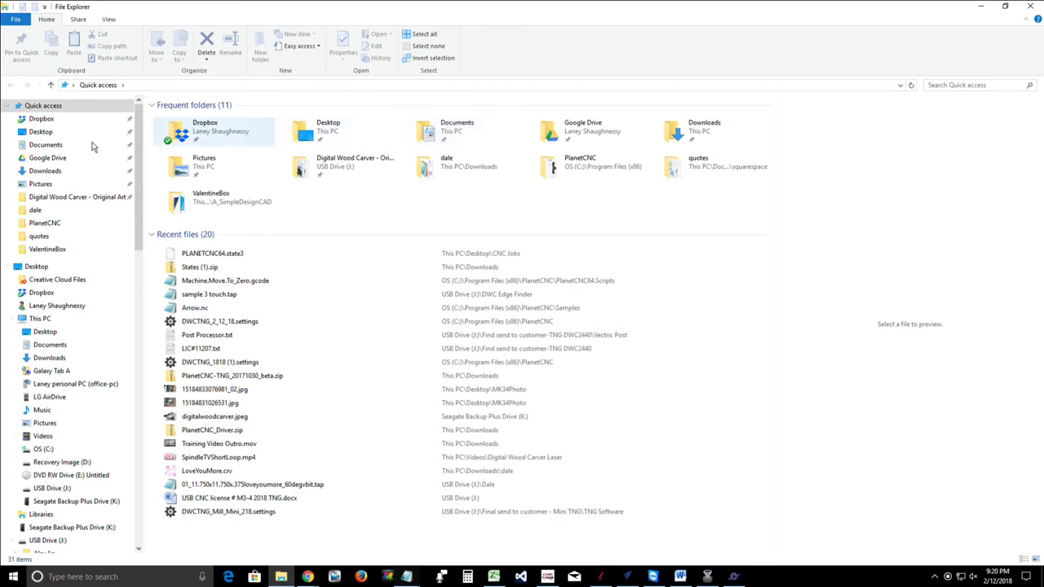
Open PLANETCNC64.state3 from the Desktop's CNC Jobs folder
click(45, 132)
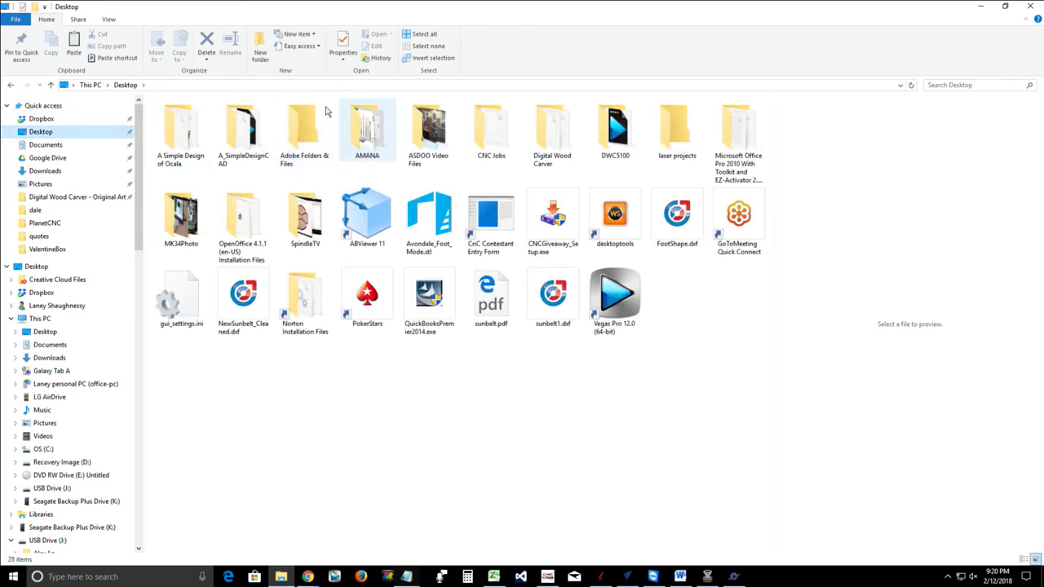
click(500, 139)
double_click(500, 139)
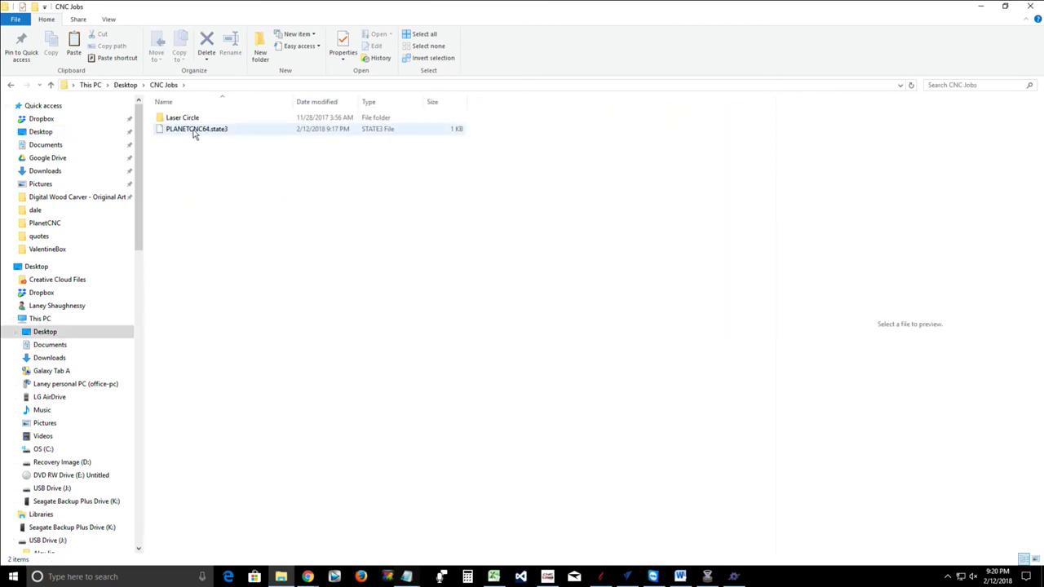
click(194, 132)
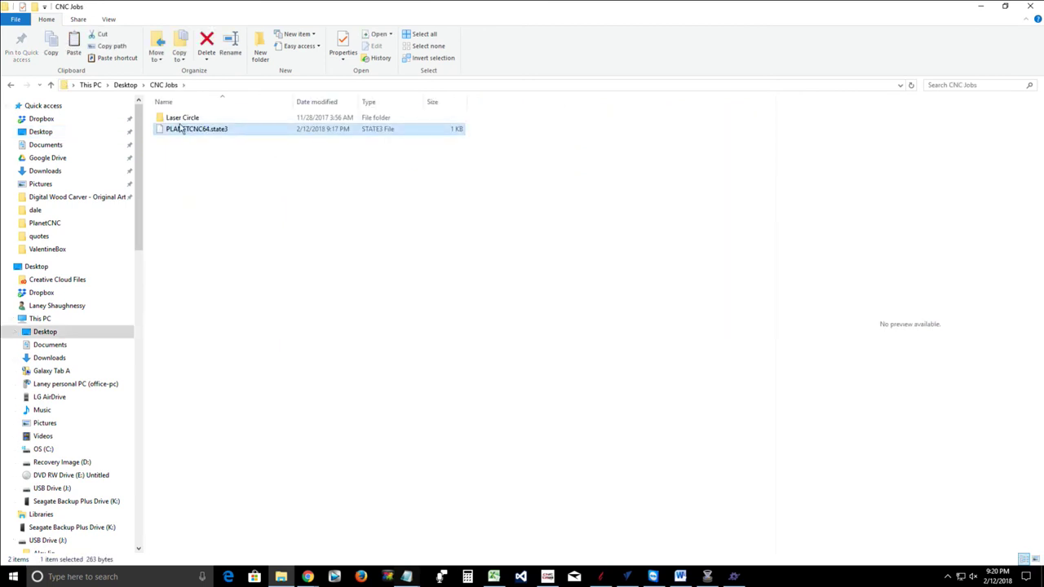
double_click(181, 128)
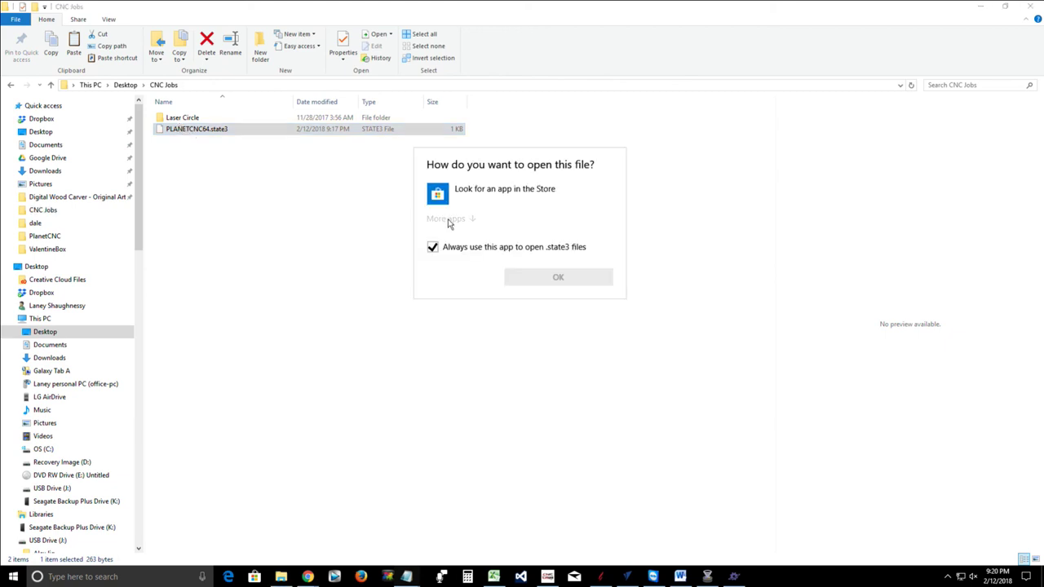
Choose Notepad from the app list to open the state file
click(451, 220)
scroll(463, 310, down, 10)
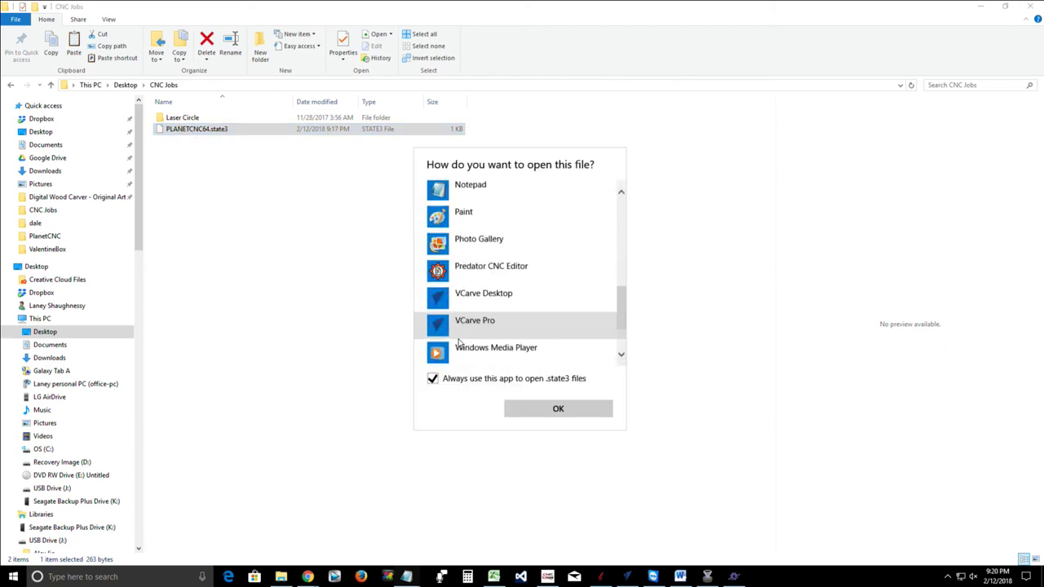
scroll(460, 344, down, 1)
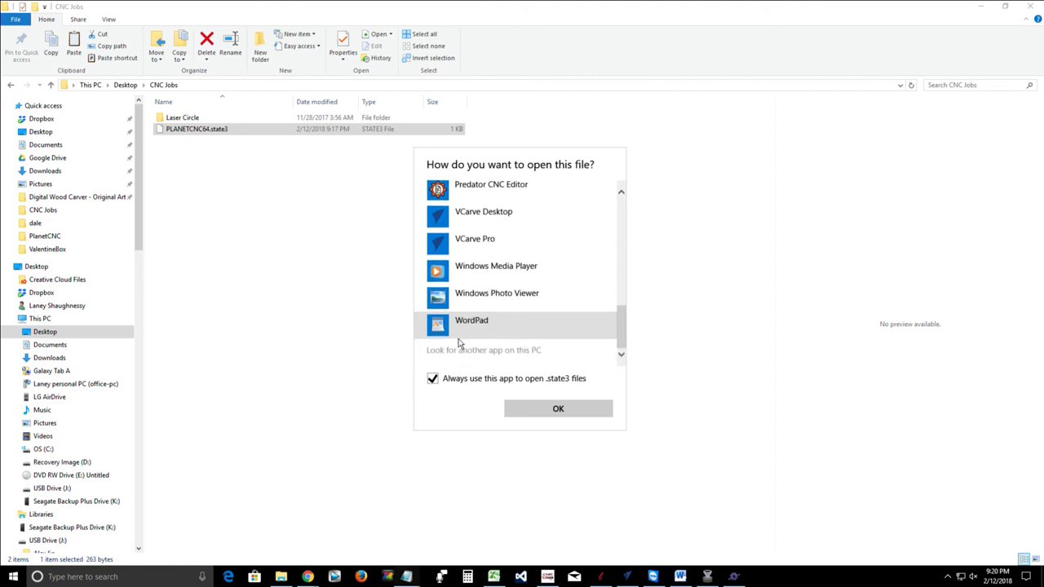
scroll(460, 344, up, 3)
scroll(459, 343, down, 3)
scroll(460, 343, up, 3)
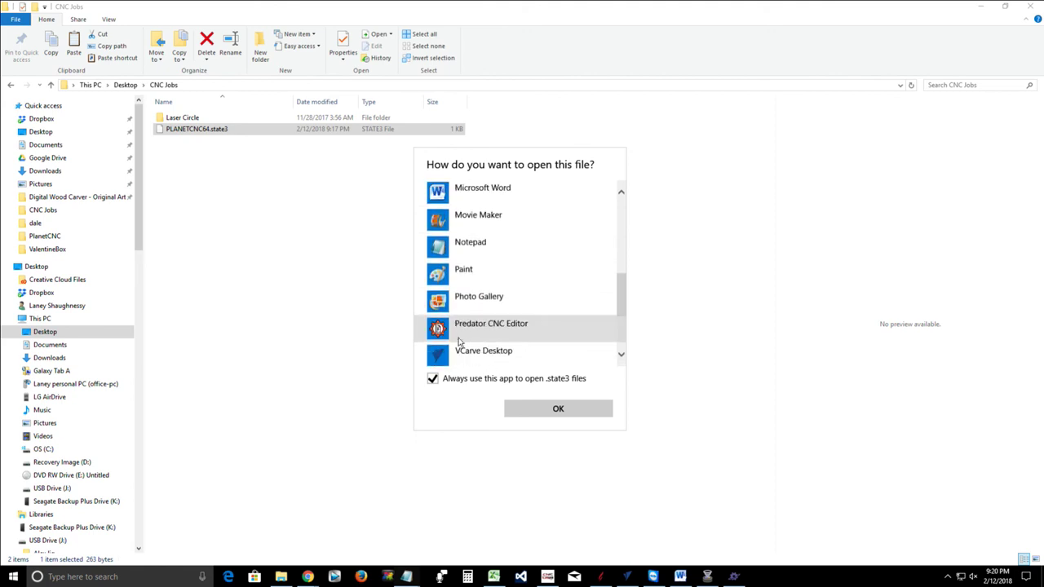
click(456, 254)
click(523, 410)
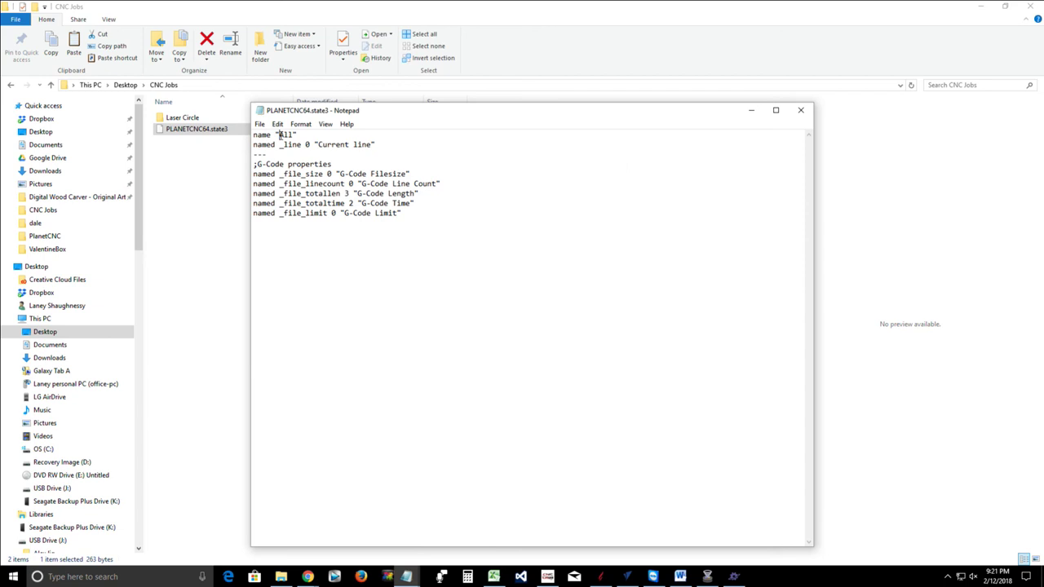
Replace the tab name 'All' on line one with 'G-Code'
drag(280, 134, 291, 134)
text(GCode)
key(BackSpace)
key(BackSpace)
key(BackSpace)
key(BackSpace)
text(-code)
click(290, 135)
key(Delete)
text(C)
Save PLANETCNC64.state3 and close Notepad
click(259, 124)
click(275, 160)
click(800, 109)
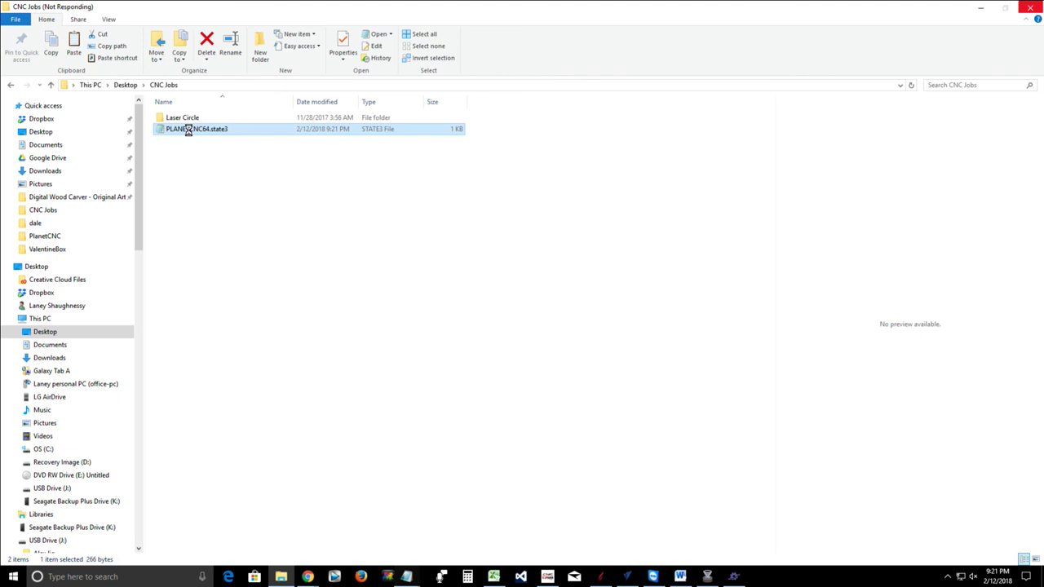
Copy PLANETCNC64.state3 into the PlanetCNC folder, replacing the existing file with admin permission, then close Explorer
right_click(187, 131)
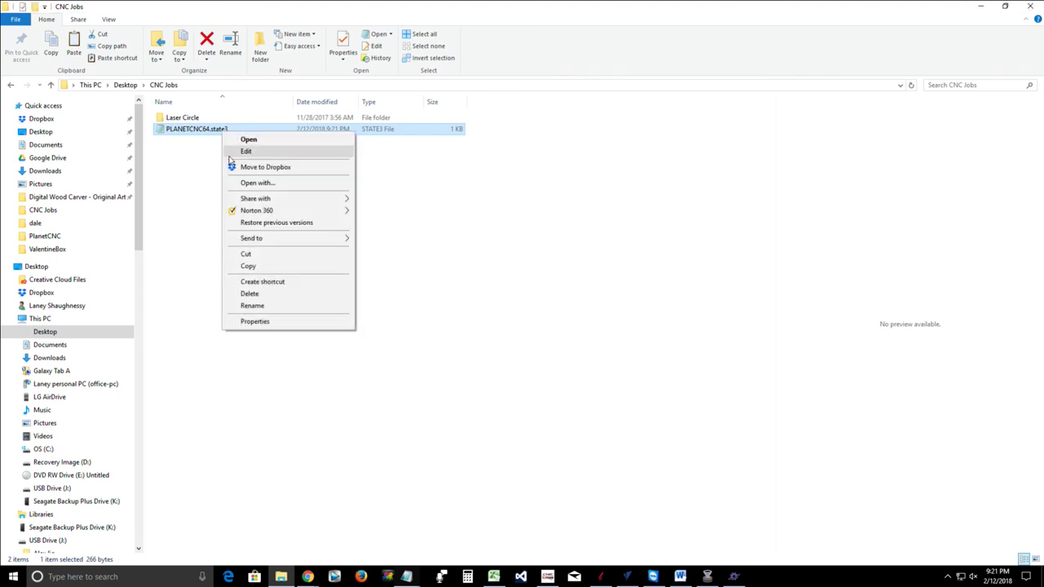
click(243, 267)
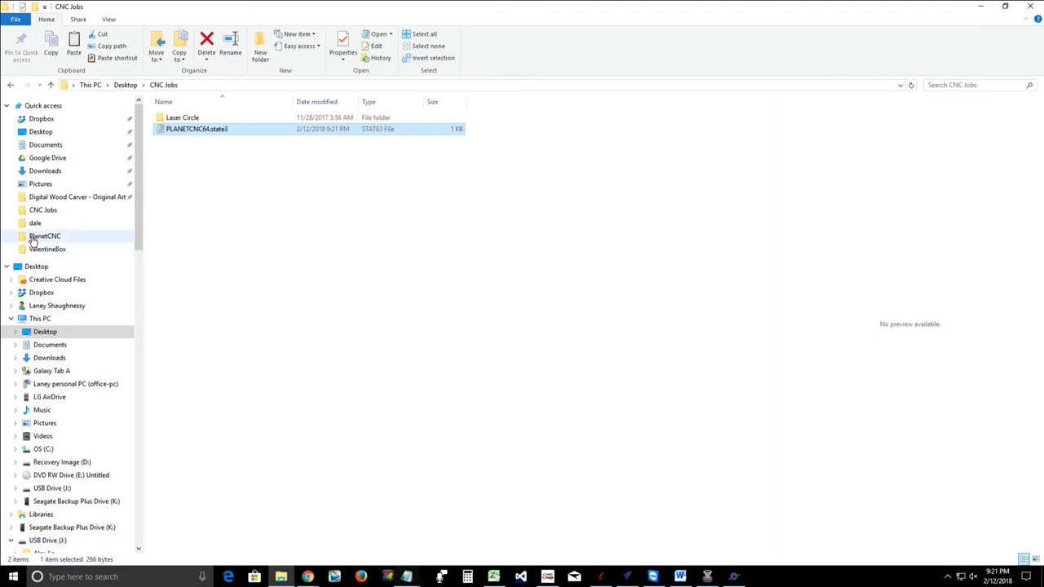
click(36, 237)
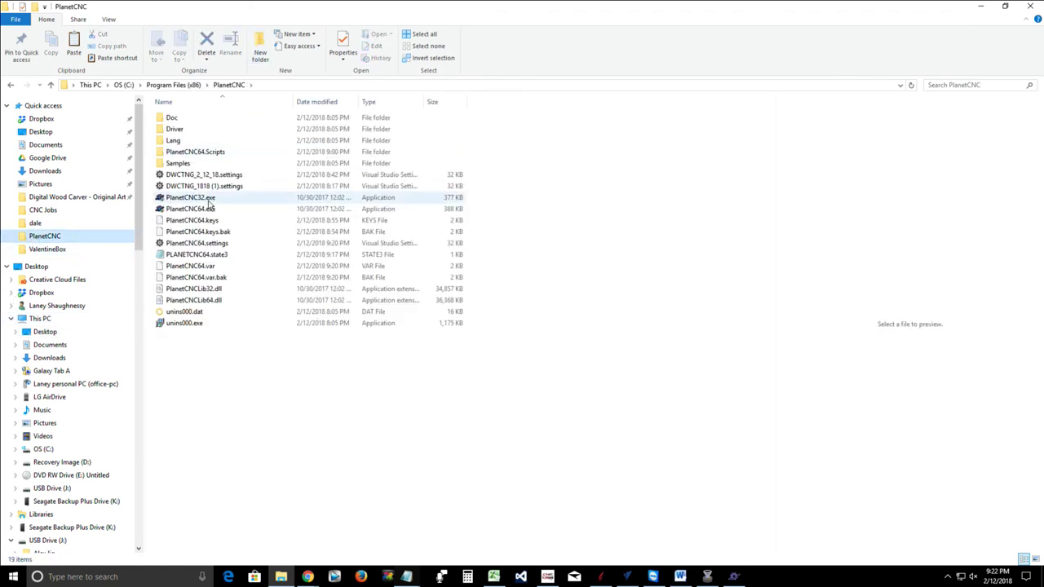
right_click(273, 366)
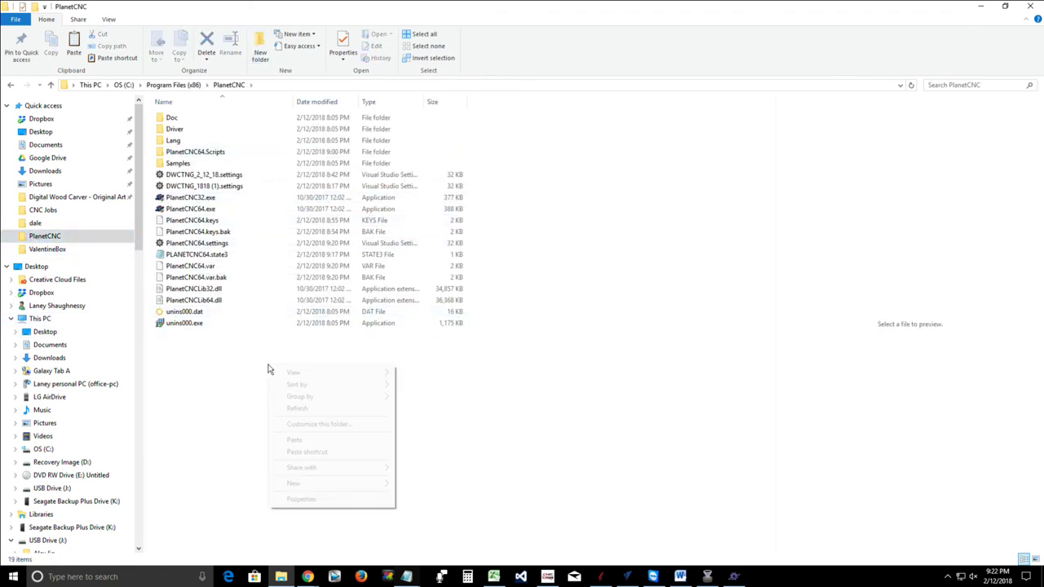
click(292, 440)
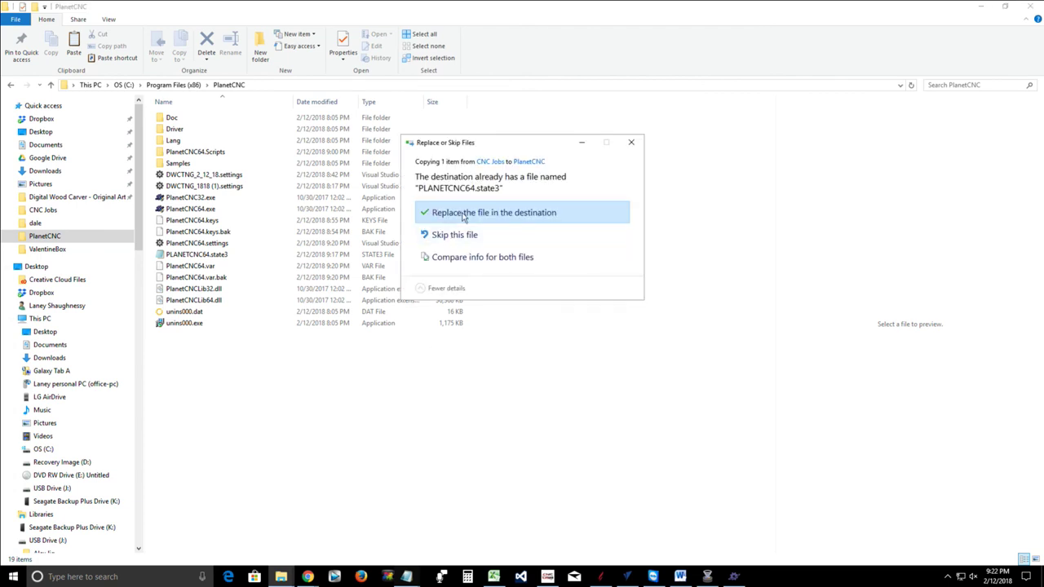
click(463, 214)
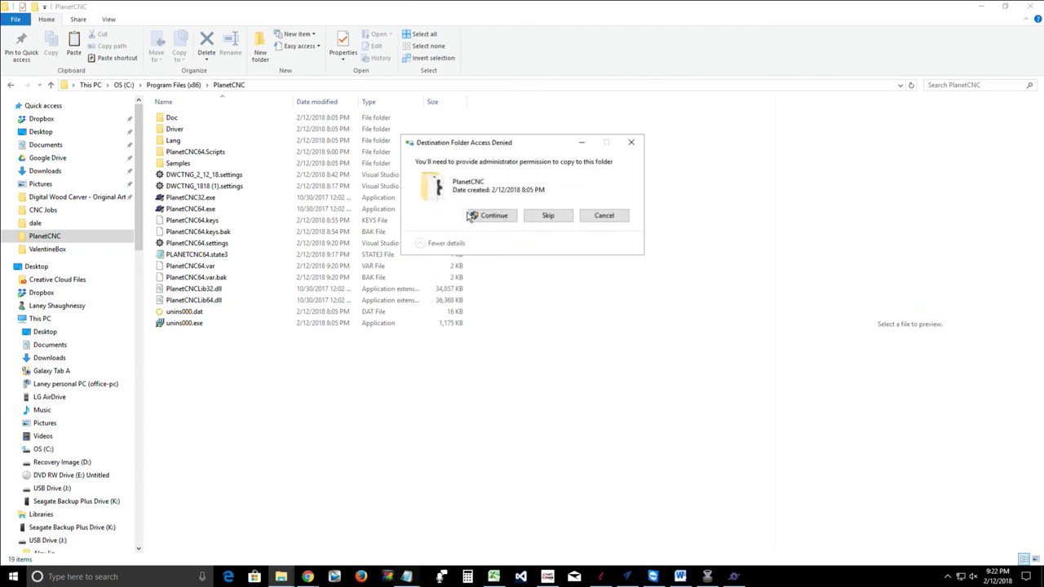
click(489, 216)
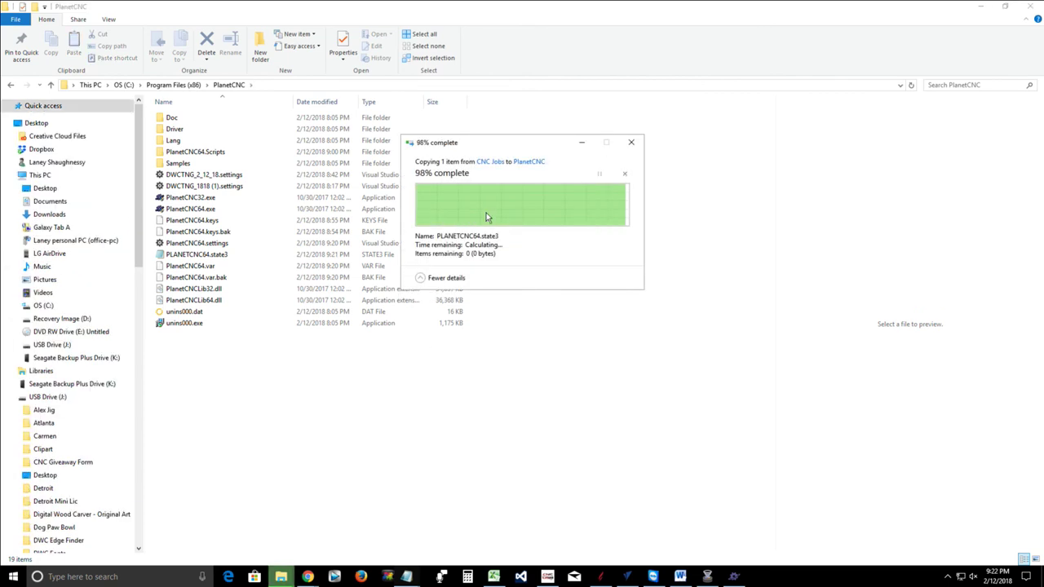
click(1030, 6)
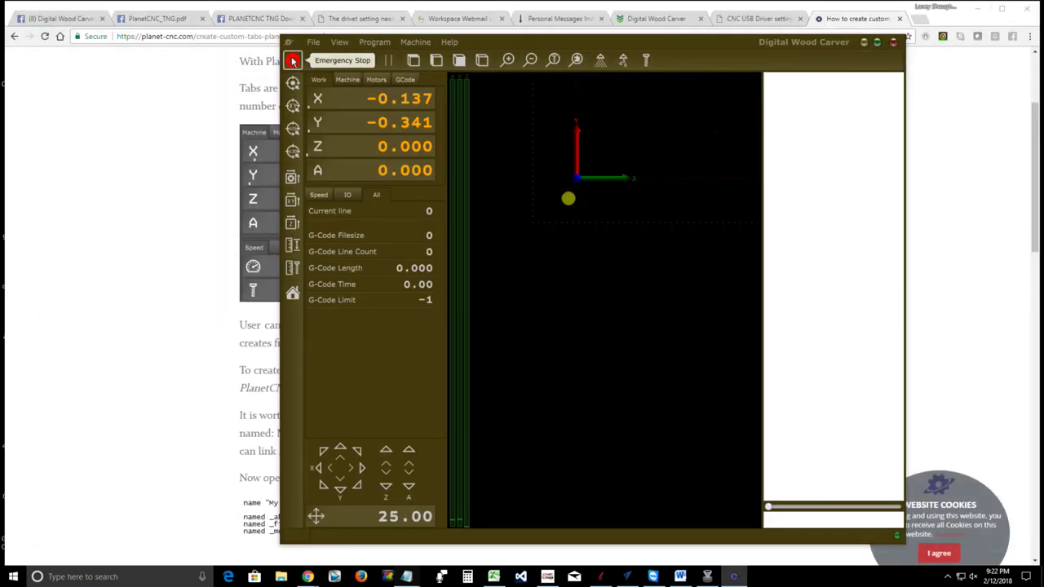
Exit the carver software and relaunch PlanetCNC 64bit from the Start menu
click(314, 43)
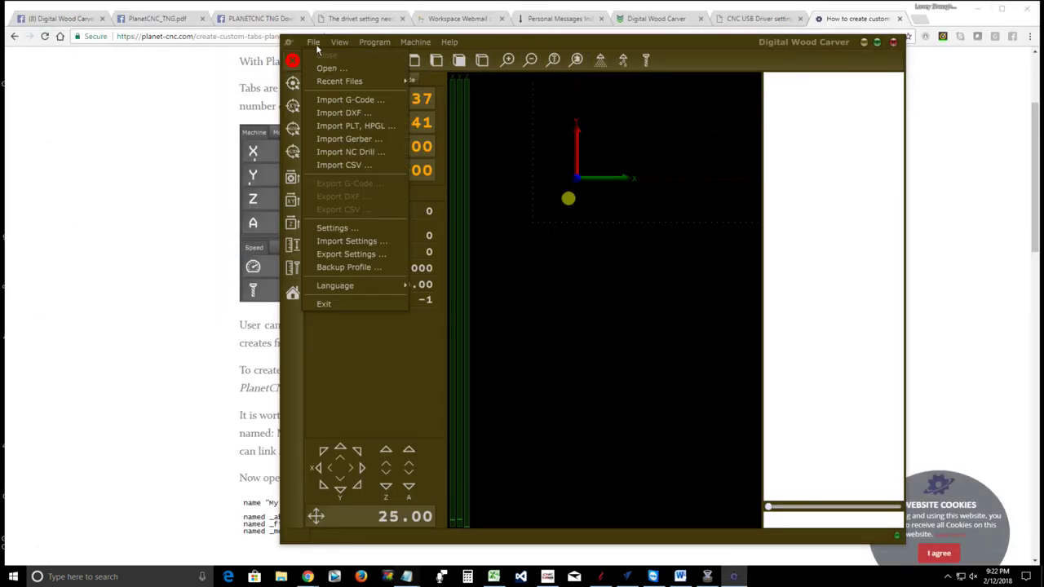
click(331, 302)
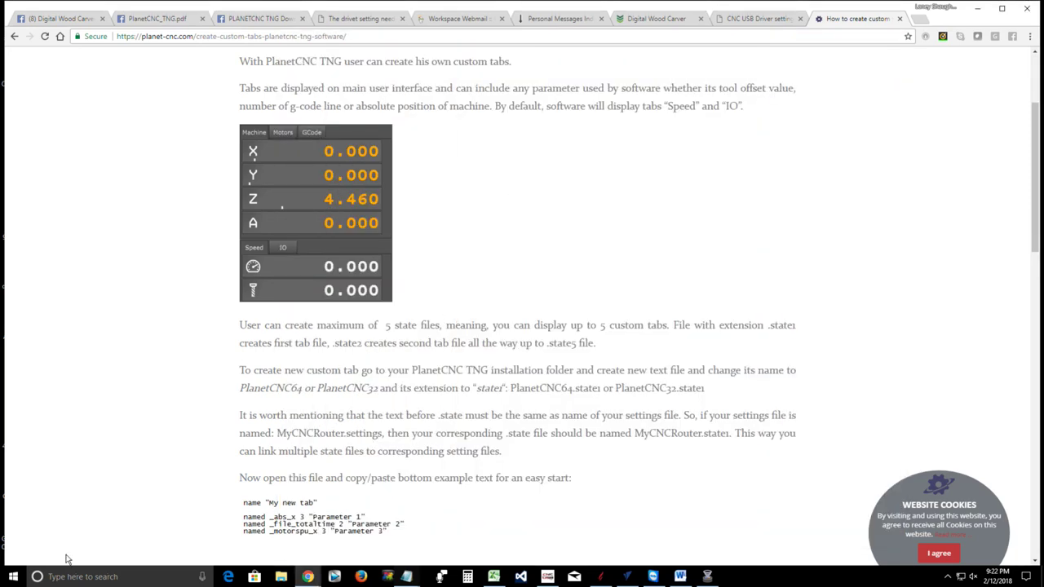
click(11, 579)
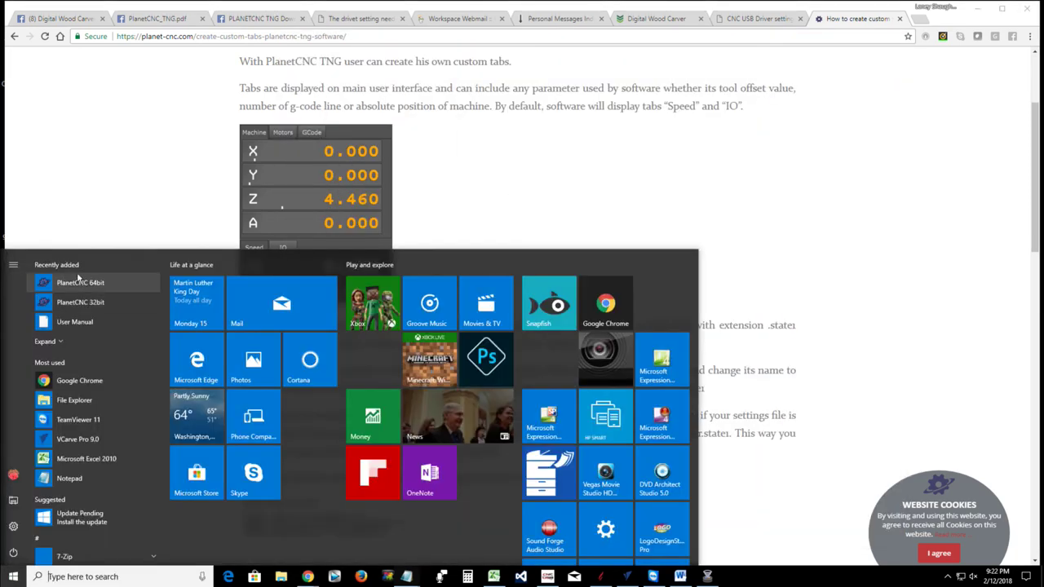
click(80, 286)
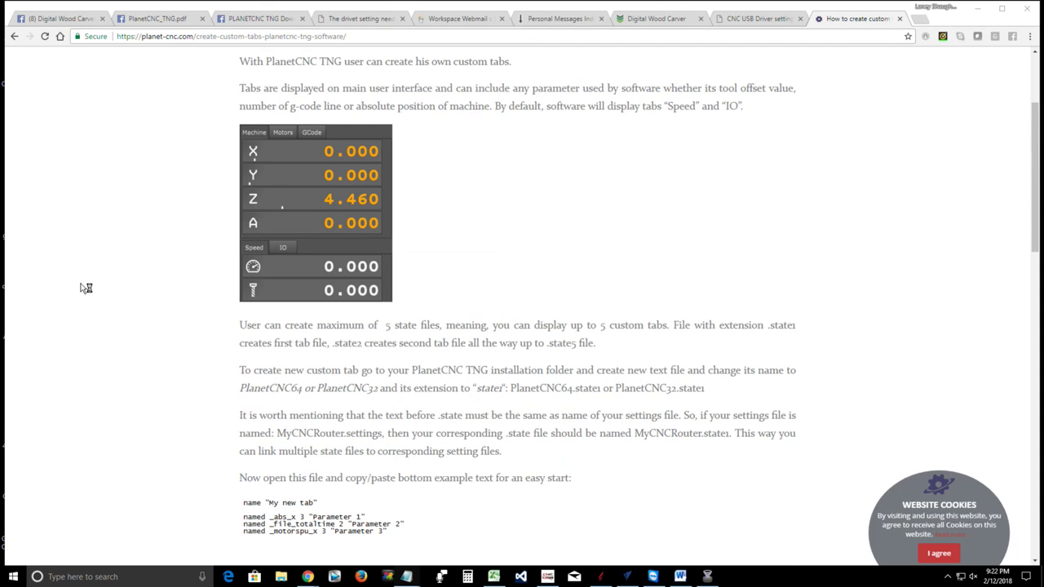
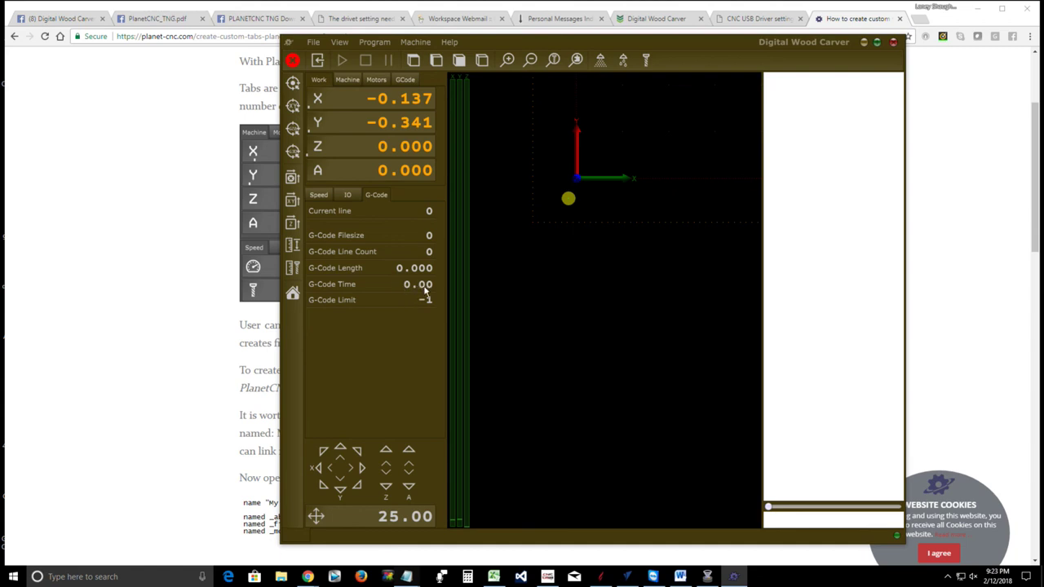
Show the I/O indicators, spindle speed with G/M codes, and G-code statistics panels in PlanetCNC TNG
click(346, 196)
click(318, 195)
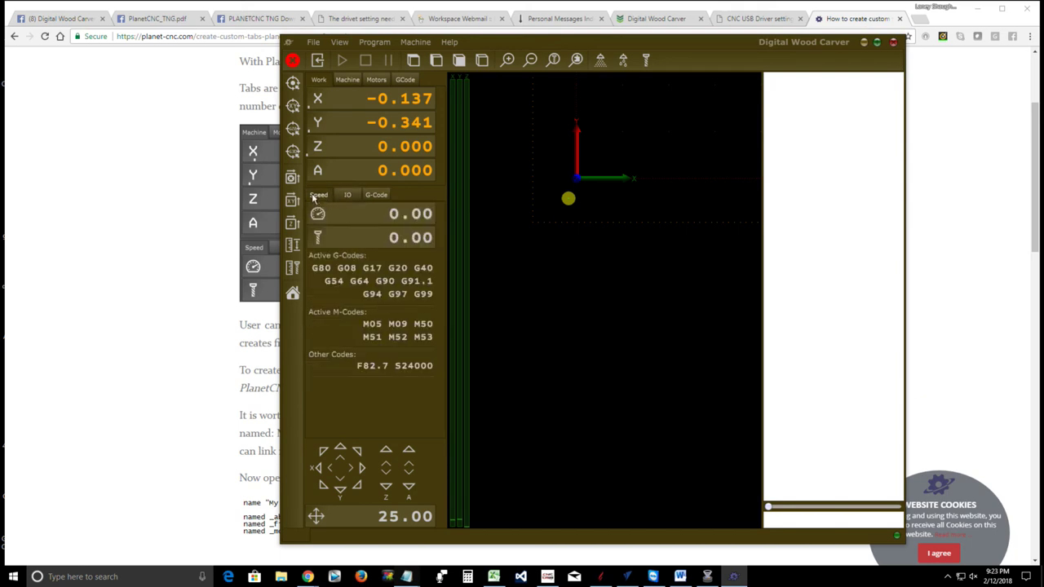
click(376, 197)
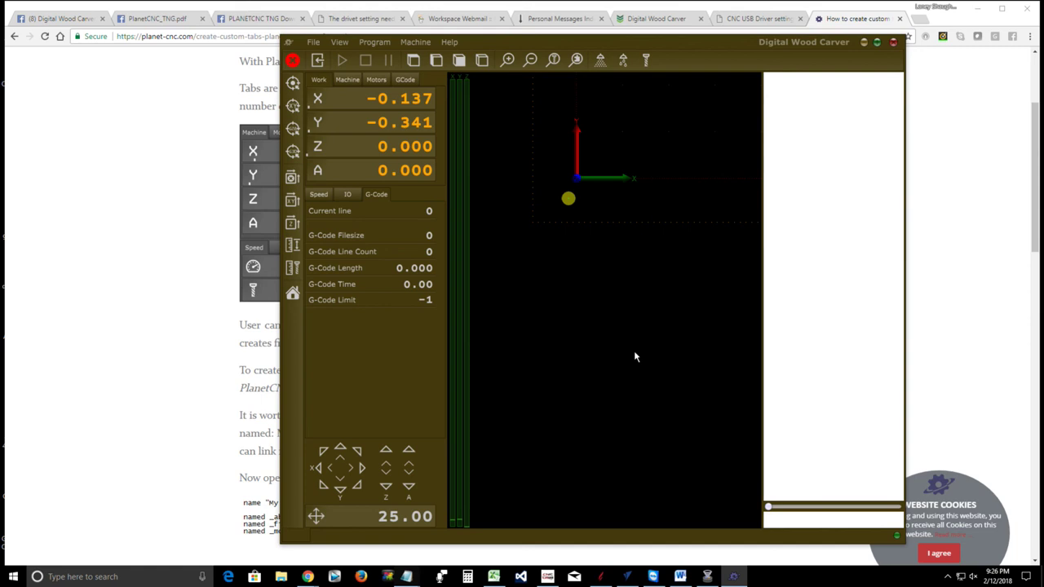
Bring the Chrome custom tabs article to the front and scroll through it, then back to the top
click(152, 243)
scroll(457, 400, up, 2)
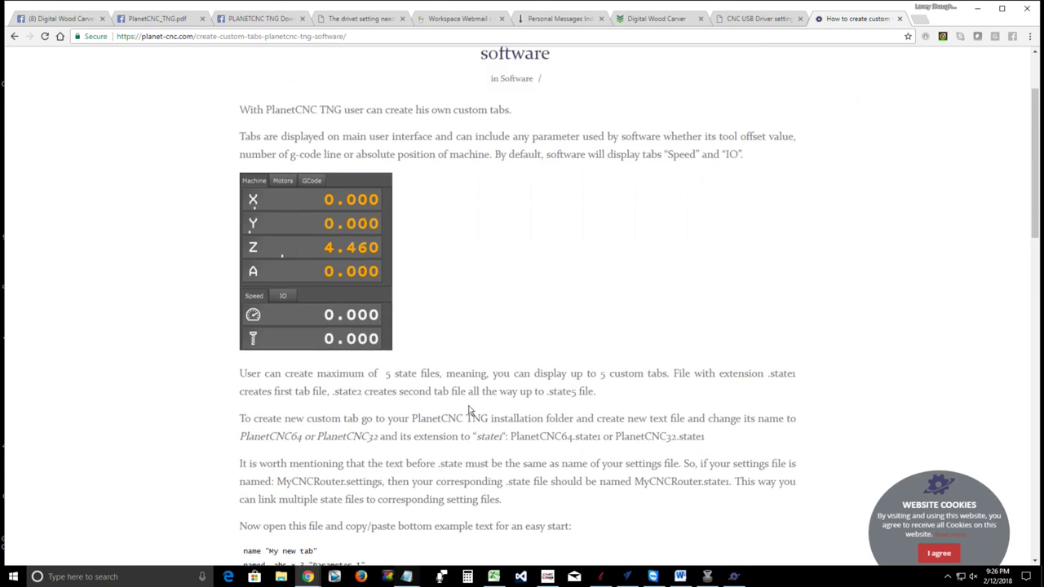
scroll(457, 400, down, 1)
scroll(457, 400, down, 3)
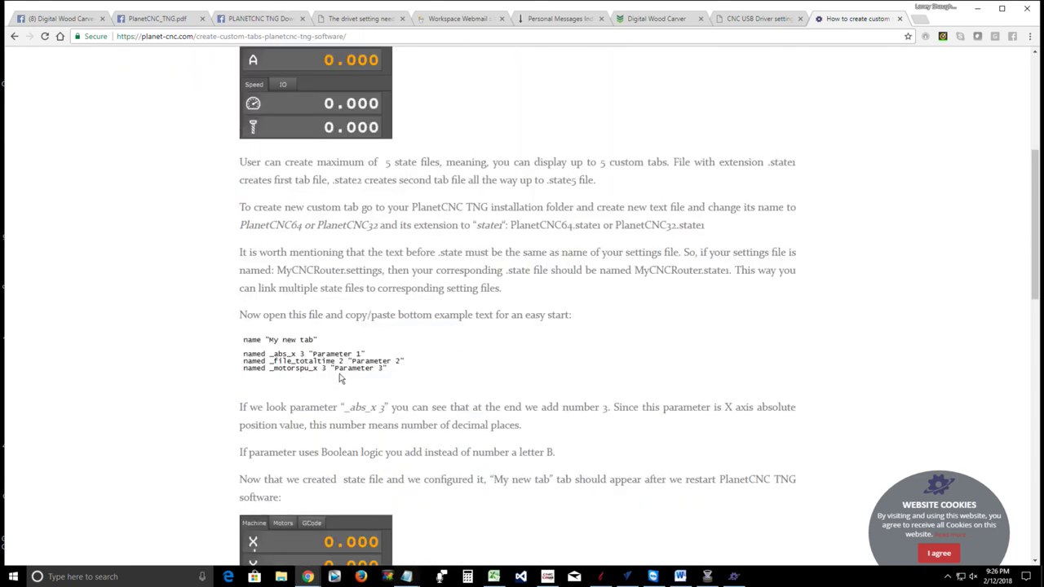
scroll(341, 377, down, 5)
scroll(341, 377, down, 3)
scroll(318, 245, up, 1)
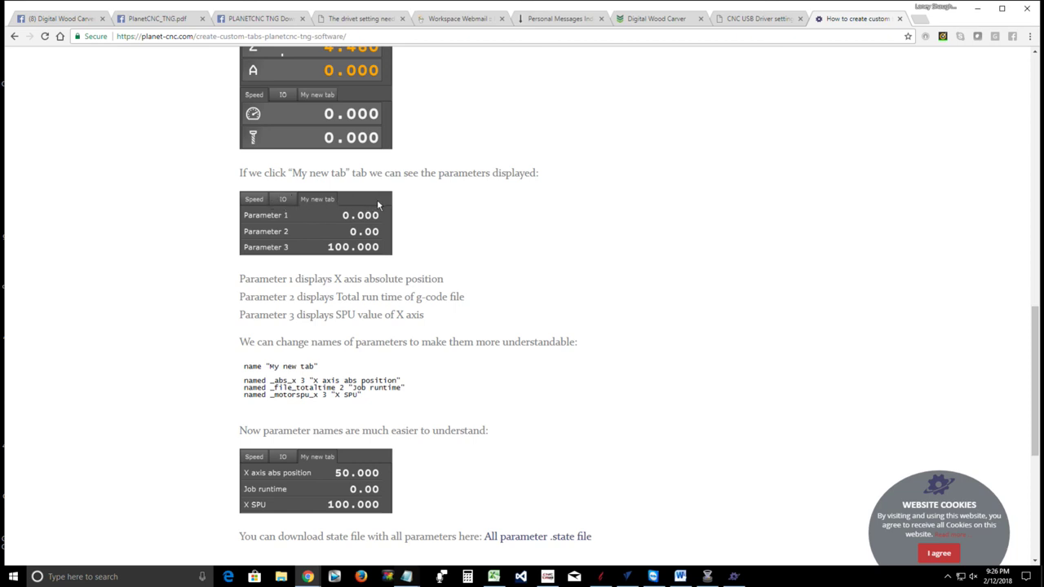
scroll(432, 244, up, 5)
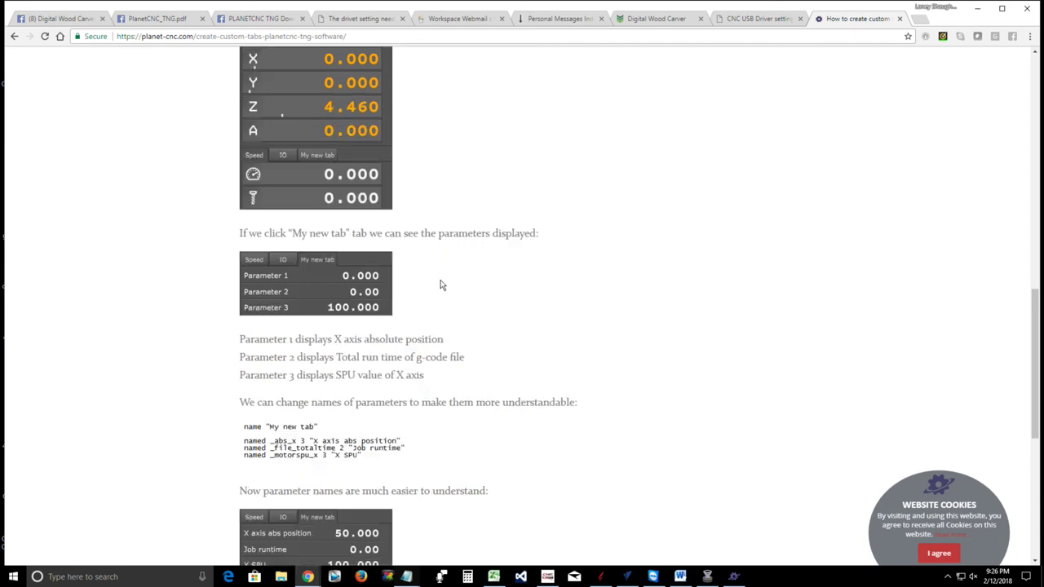
scroll(392, 204, up, 5)
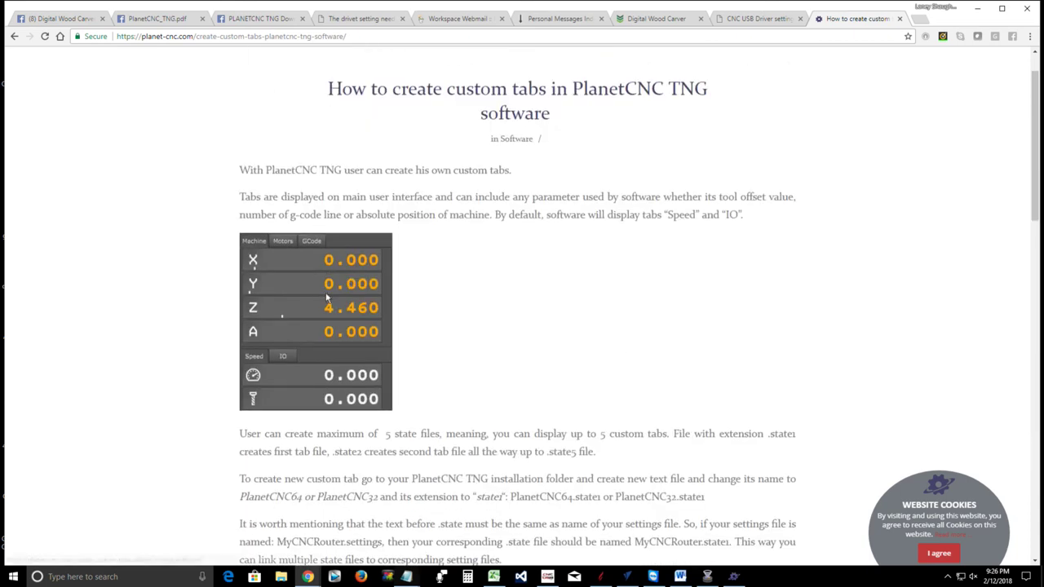
Go back to the blog's Software post list and scroll to the 'Adding user toolbar buttons' post
click(12, 37)
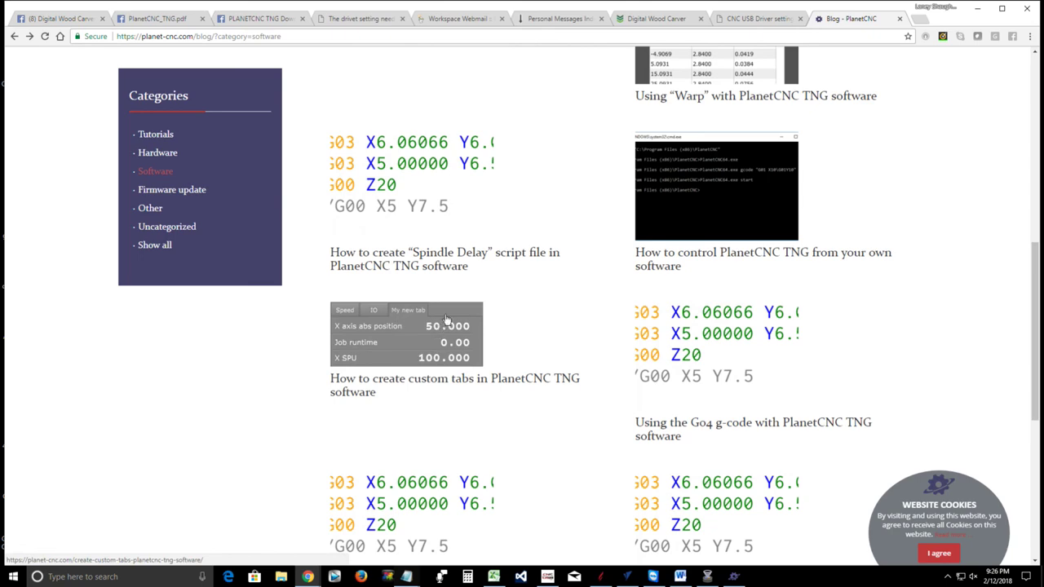
scroll(449, 310, down, 5)
scroll(449, 305, up, 4)
scroll(450, 305, up, 7)
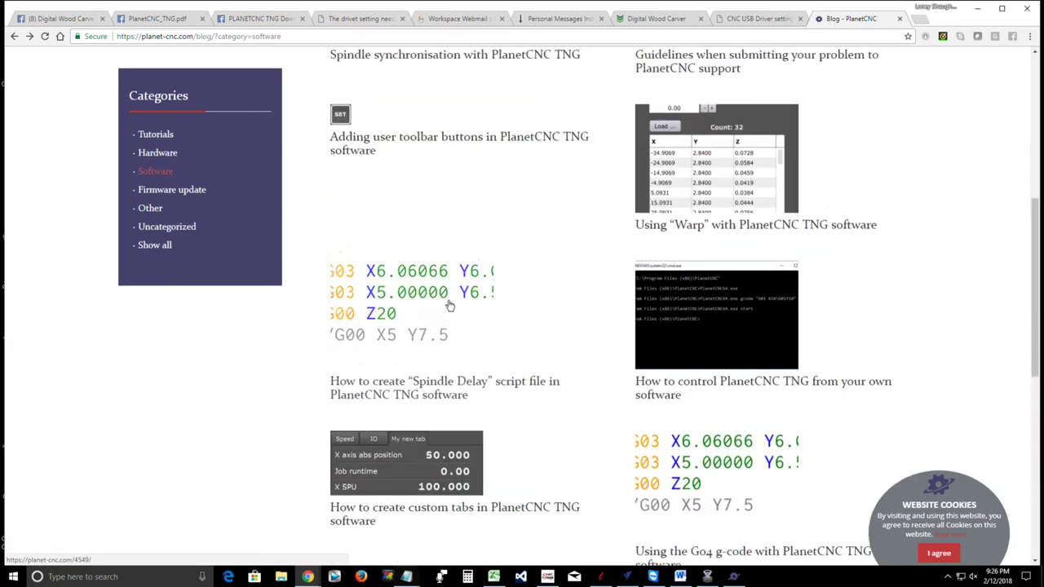
scroll(449, 306, down, 1)
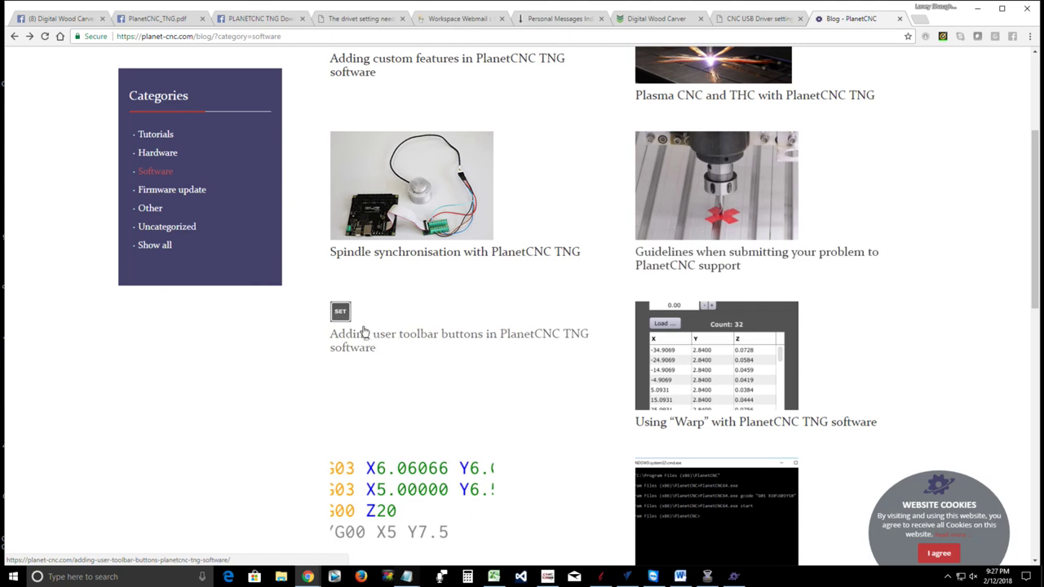
Open the 'Adding user toolbar buttons' article and scroll through its TOP toolbar button examples
click(340, 315)
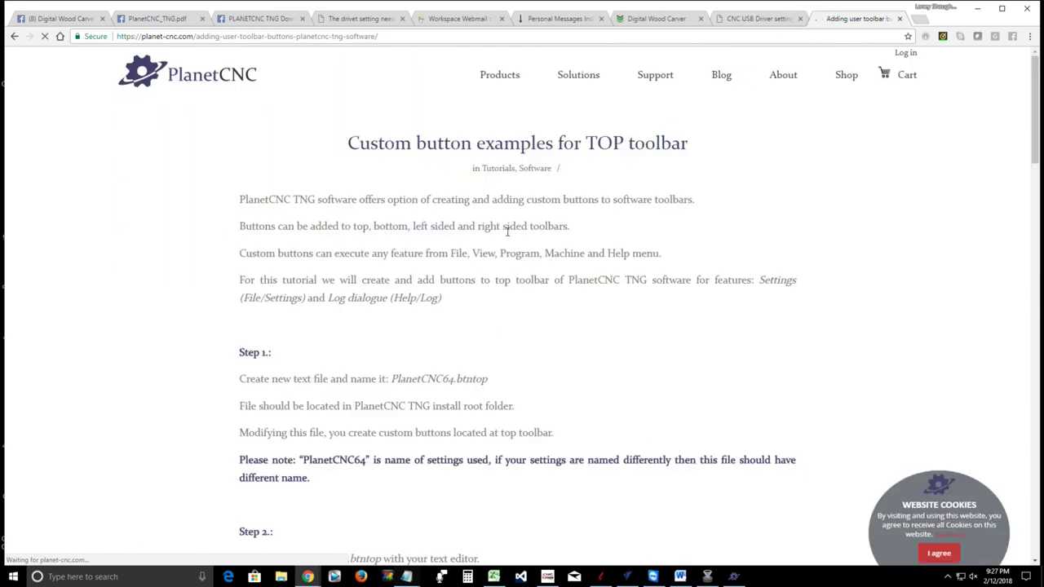
scroll(333, 281, down, 2)
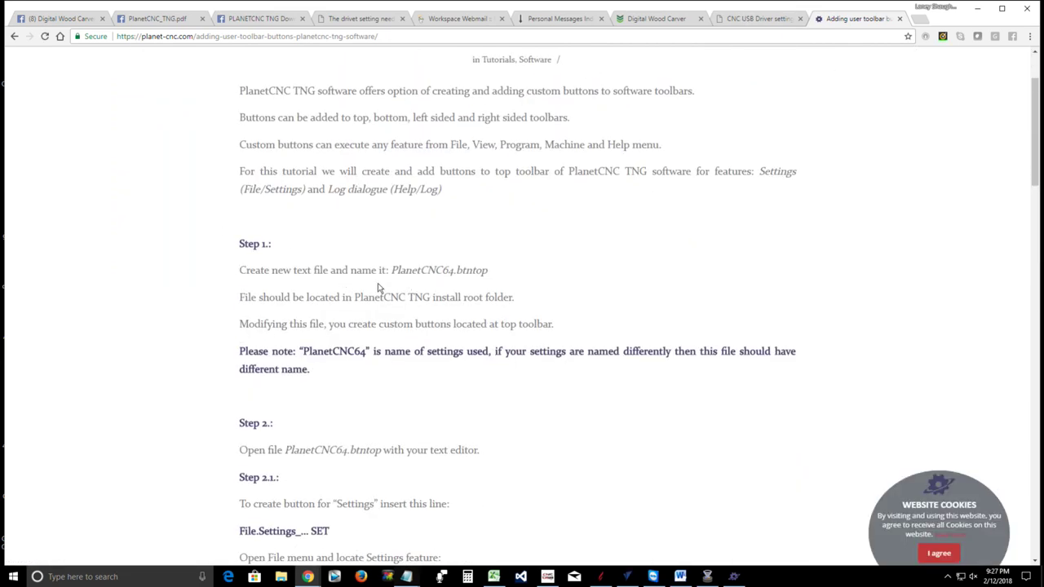
scroll(339, 318, down, 1)
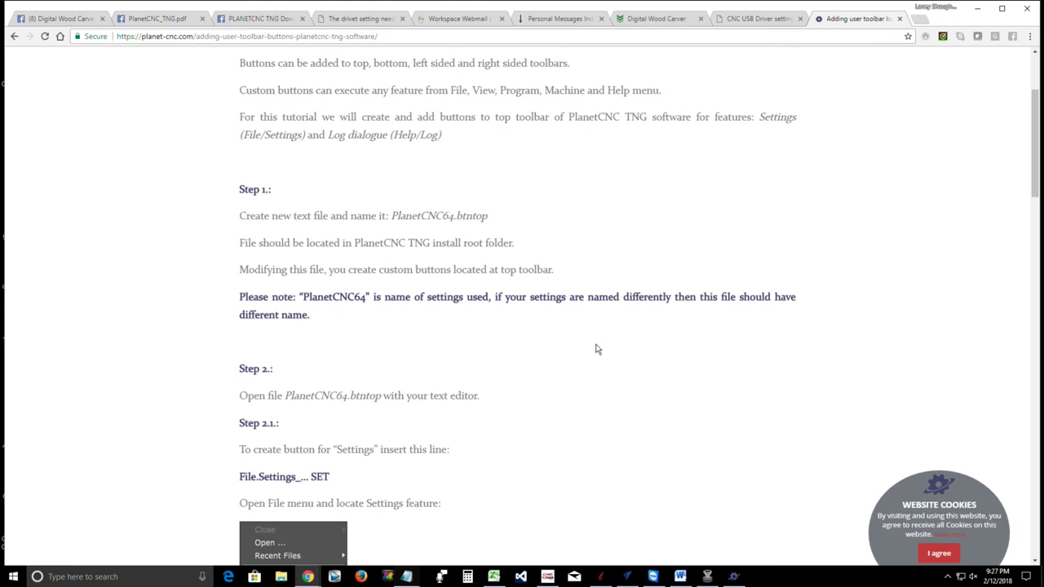
scroll(304, 338, down, 3)
scroll(373, 362, down, 1)
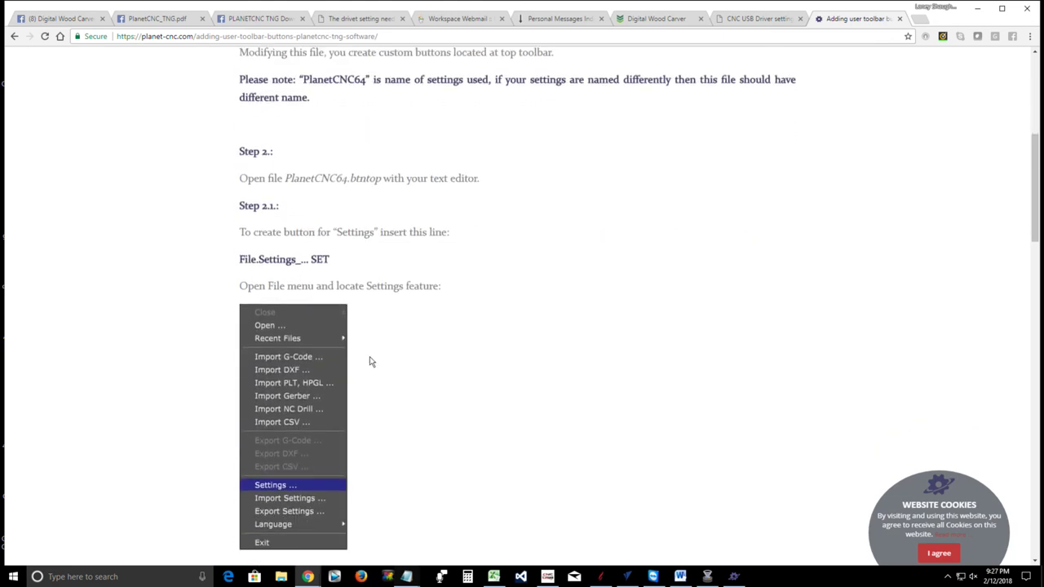
scroll(359, 350, down, 2)
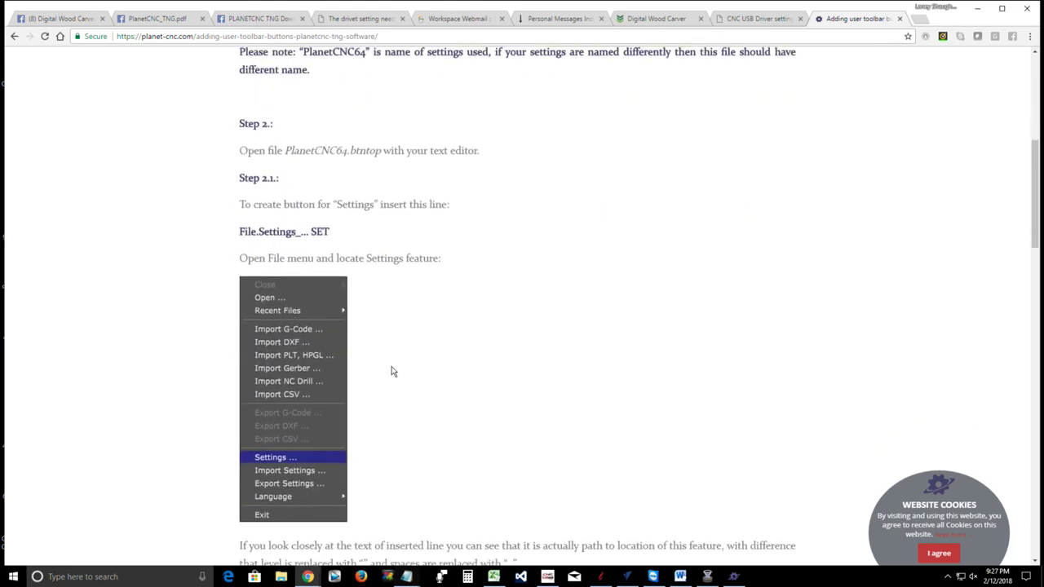
scroll(431, 387, down, 1)
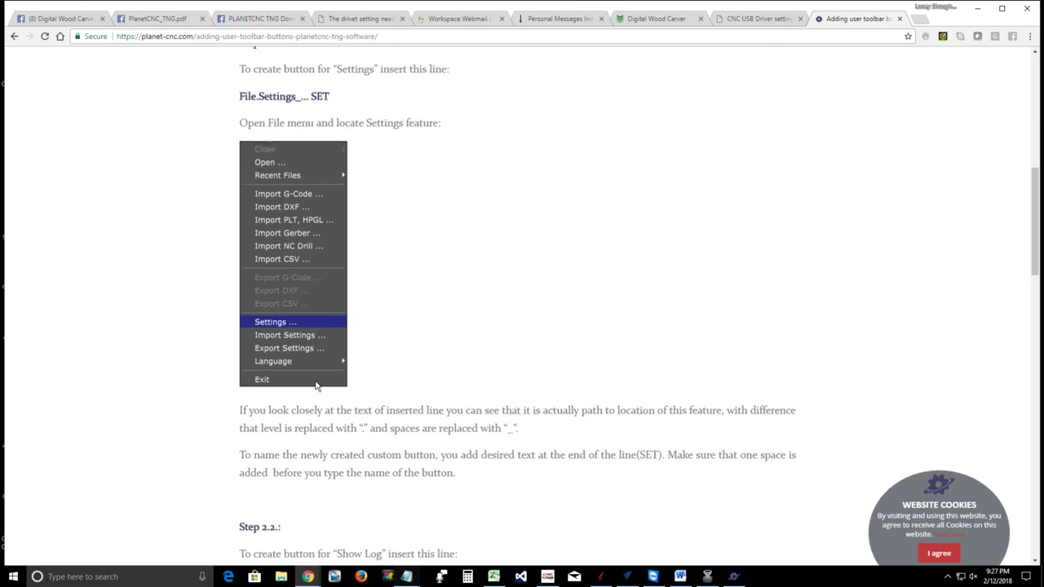
scroll(447, 440, down, 4)
scroll(424, 404, down, 11)
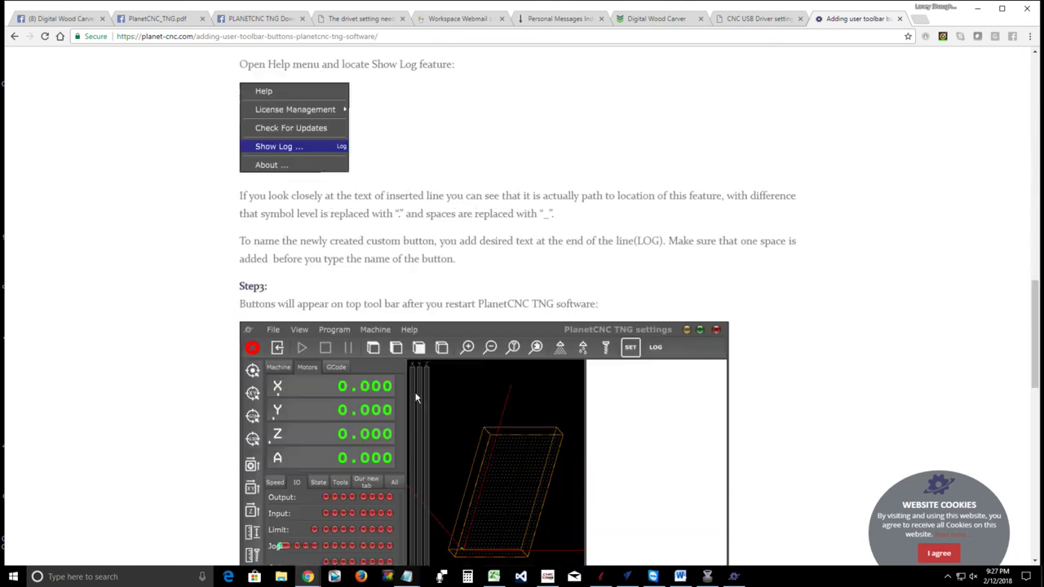
scroll(369, 383, down, 3)
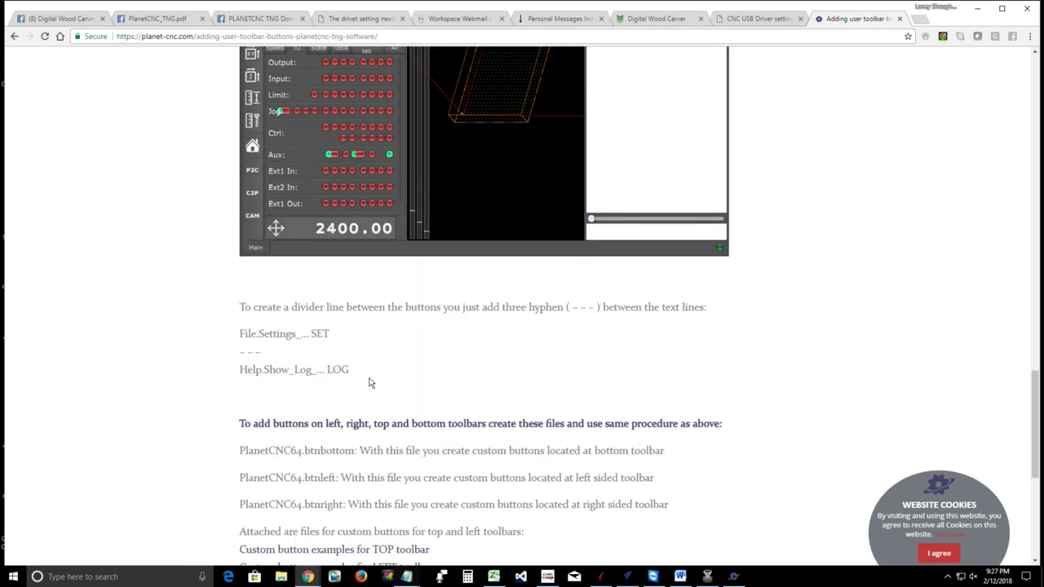
scroll(370, 382, up, 20)
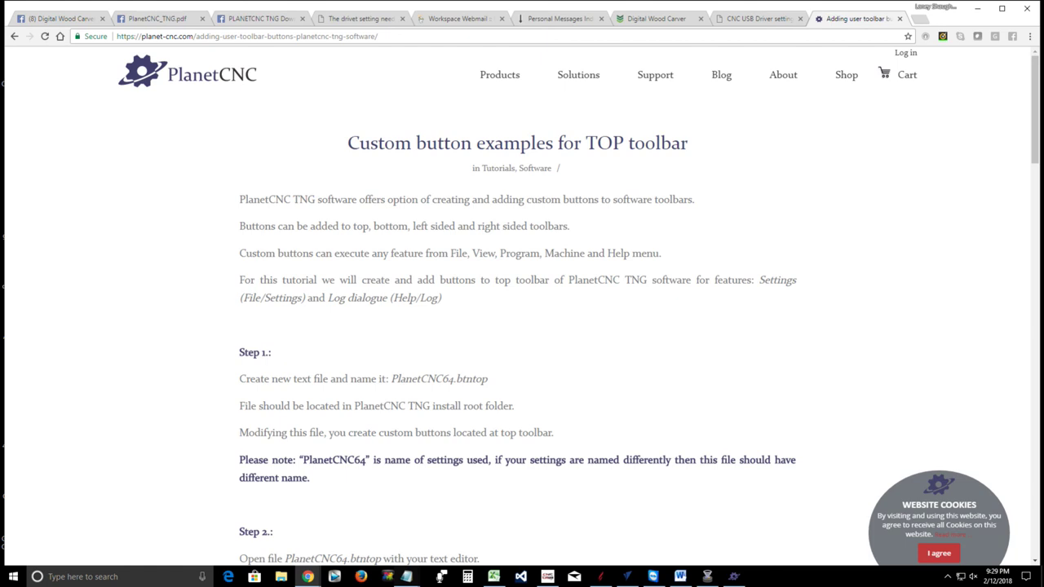
Raise and reposition the Digital Wood Carver window, then switch to the CNC USB Controller window
click(734, 576)
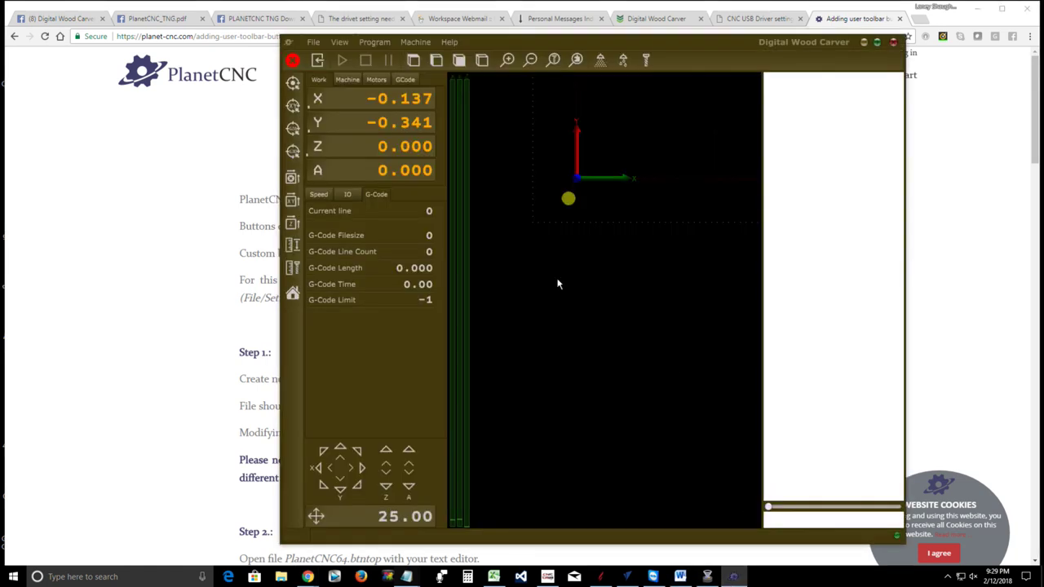
mouse_move(669, 40)
mouse_down()
mouse_move(743, 35)
mouse_move(796, 61)
mouse_move(770, 74)
mouse_move(683, 75)
mouse_move(683, 53)
mouse_up()
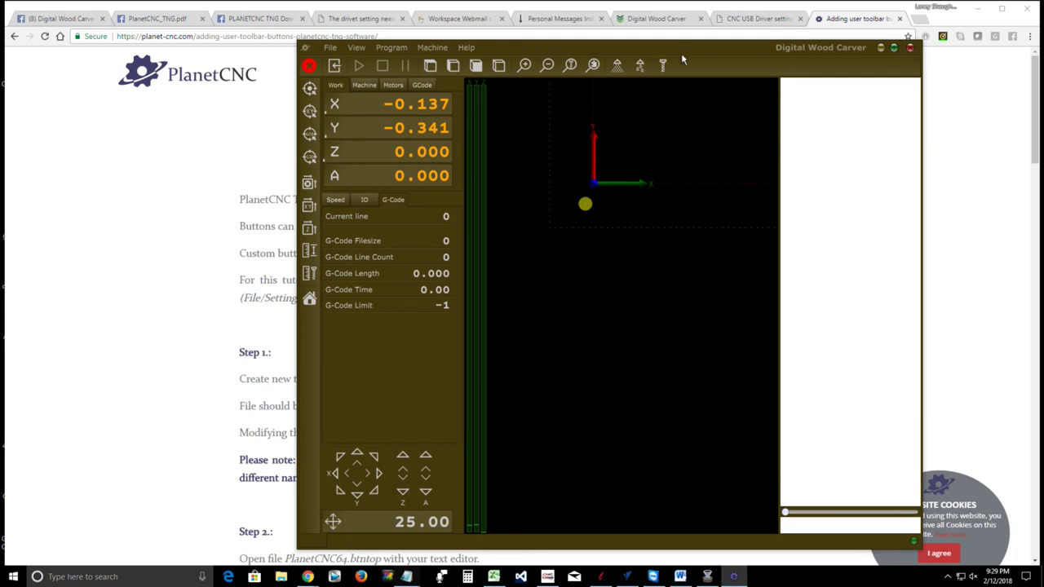
click(548, 577)
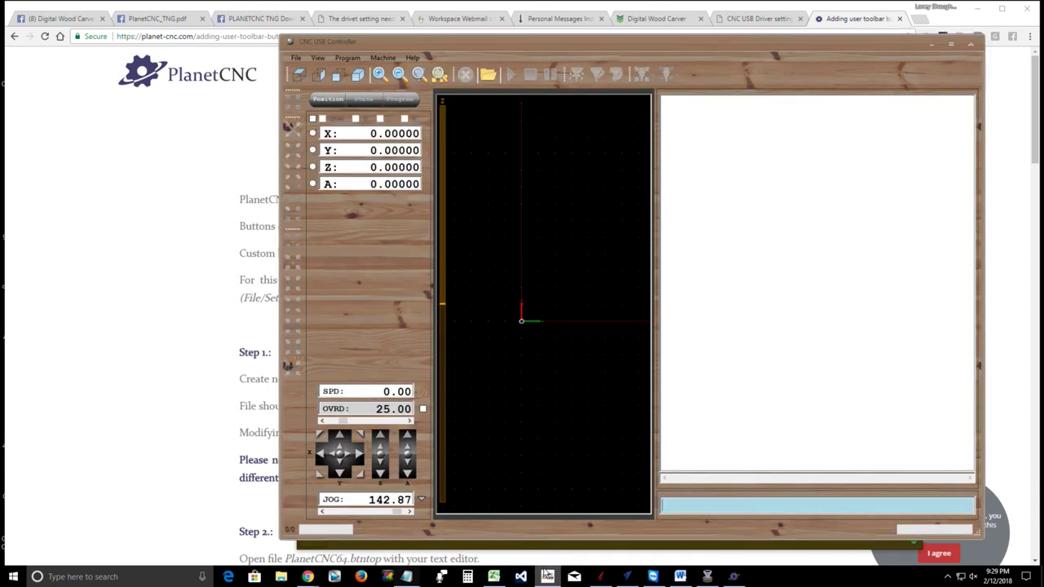
Show CNC USB Controller's About box with software version 2.10.1604.1801
click(414, 59)
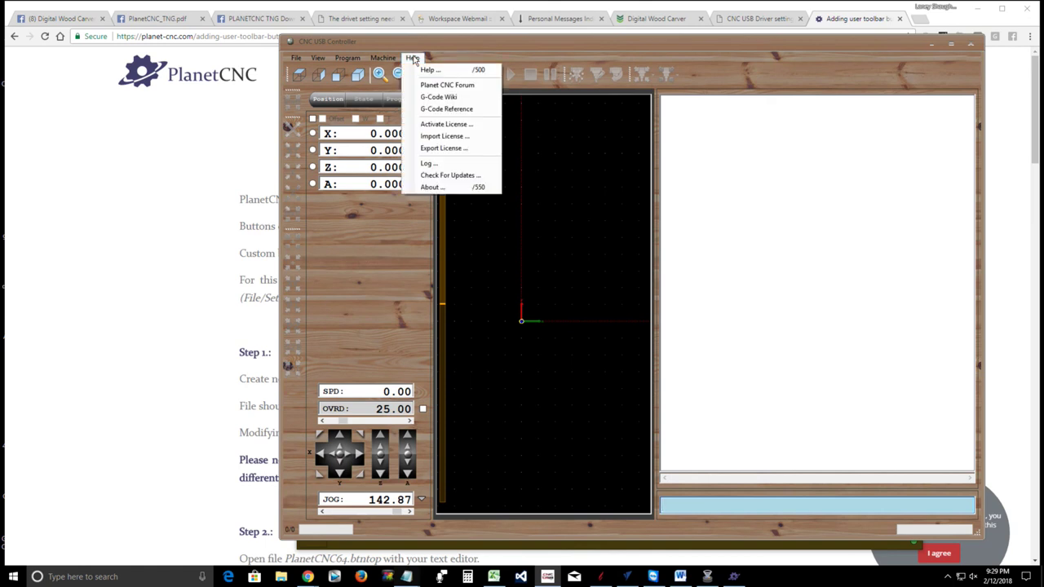
click(428, 193)
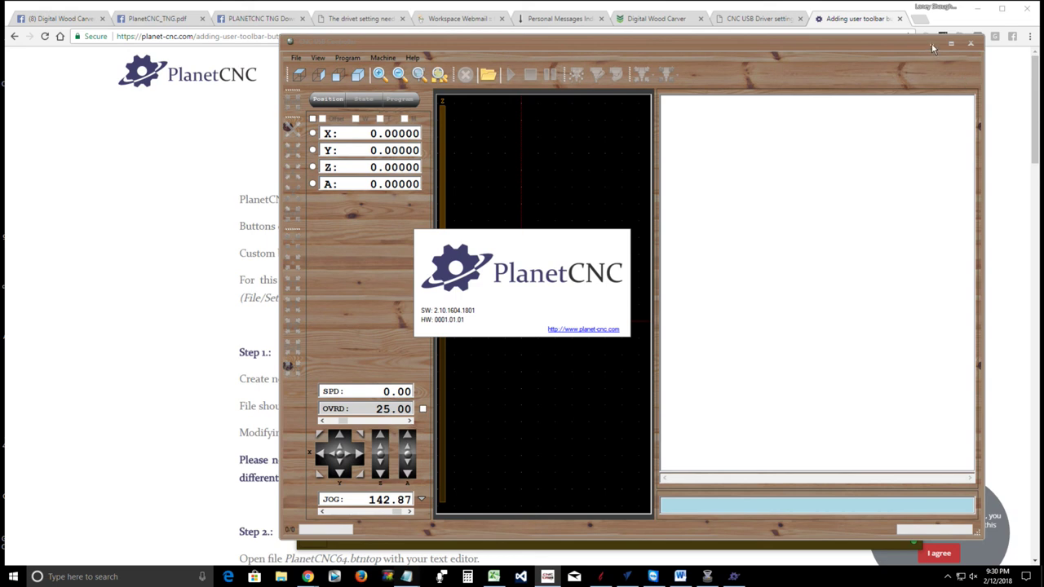
Switch to the PlanetCNC site tab and view the Products > Software download list
click(729, 23)
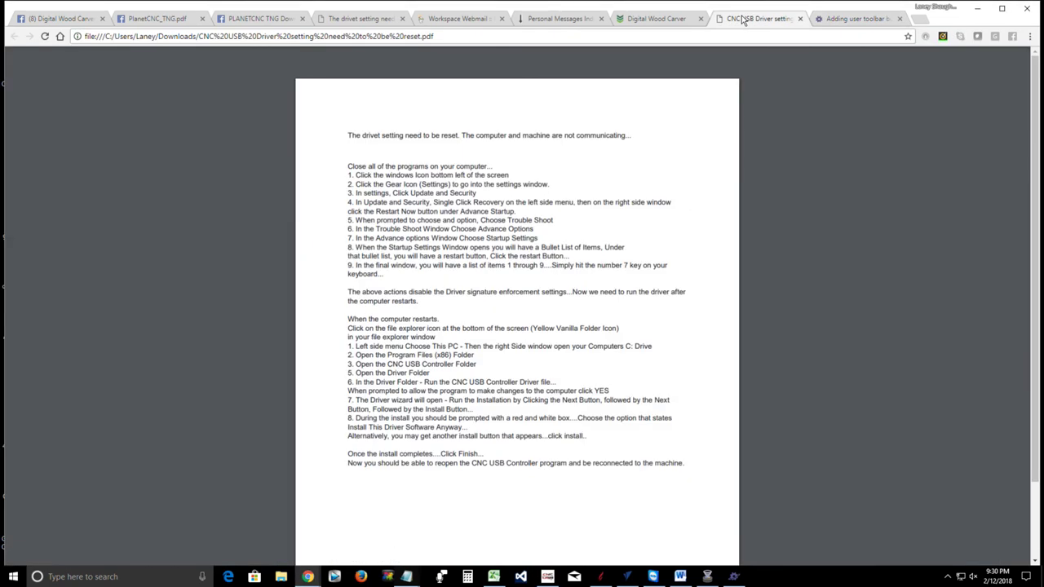
click(849, 21)
mouse_move(497, 78)
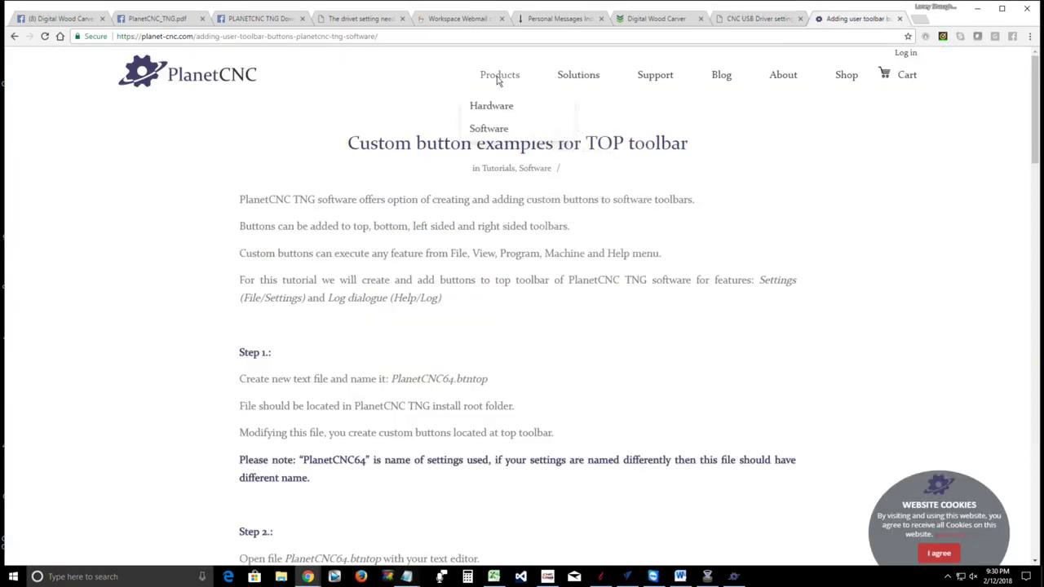
click(488, 128)
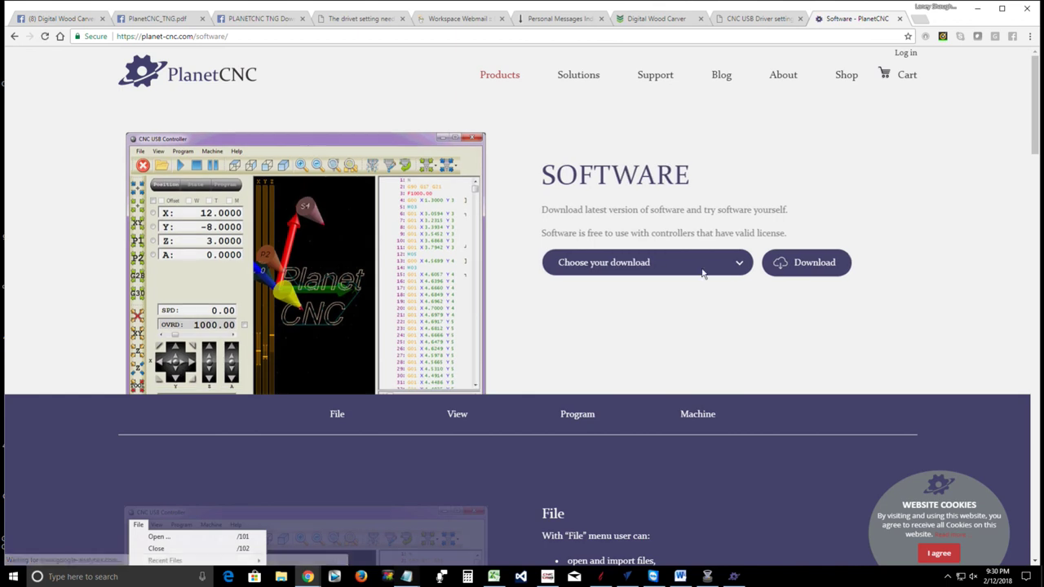
click(703, 272)
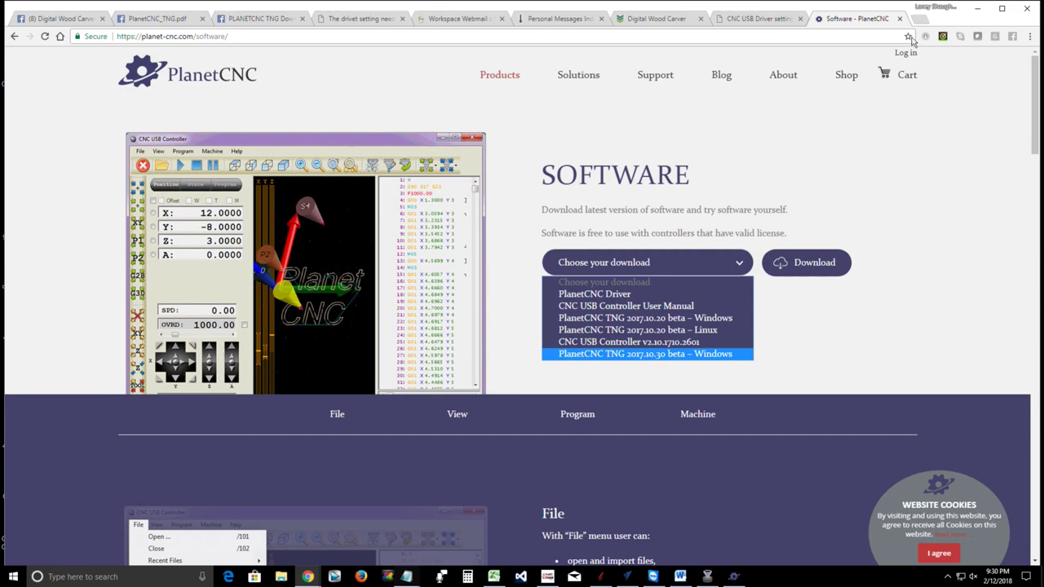
Minimize Chrome, then open PlanetCNC TNG's settings and close them without changes
click(977, 8)
click(977, 8)
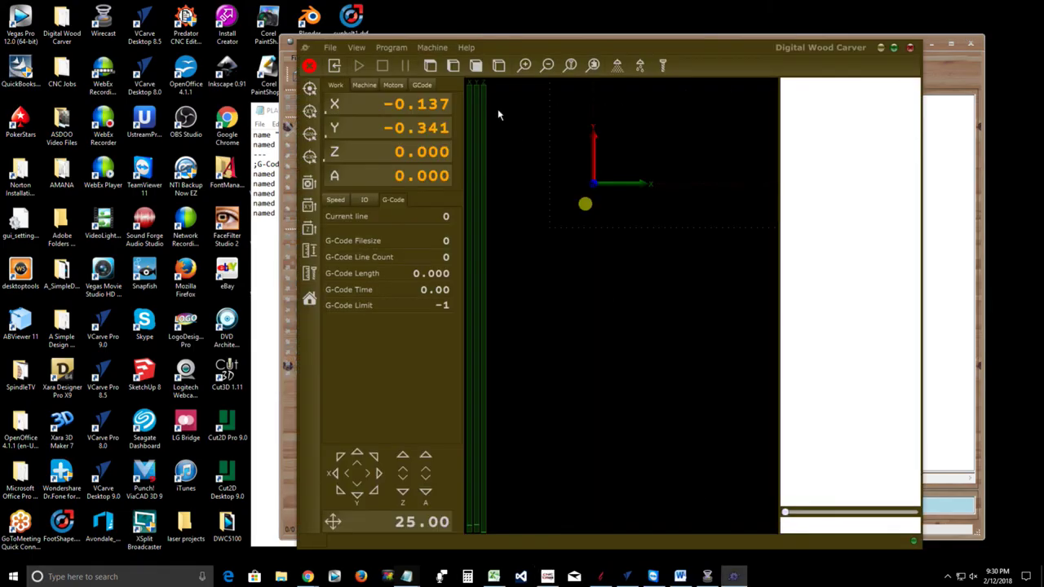
click(330, 47)
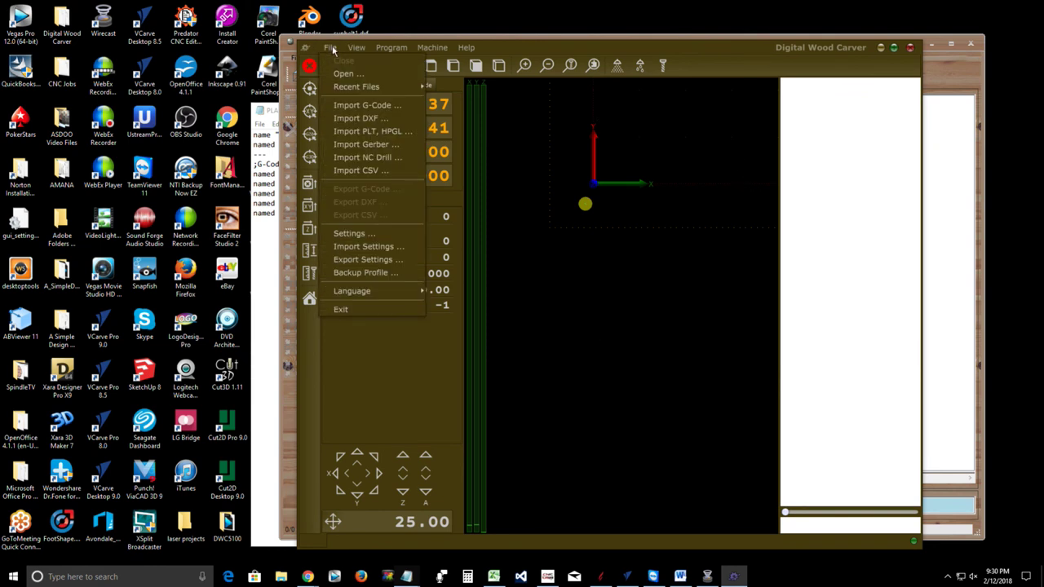
click(352, 233)
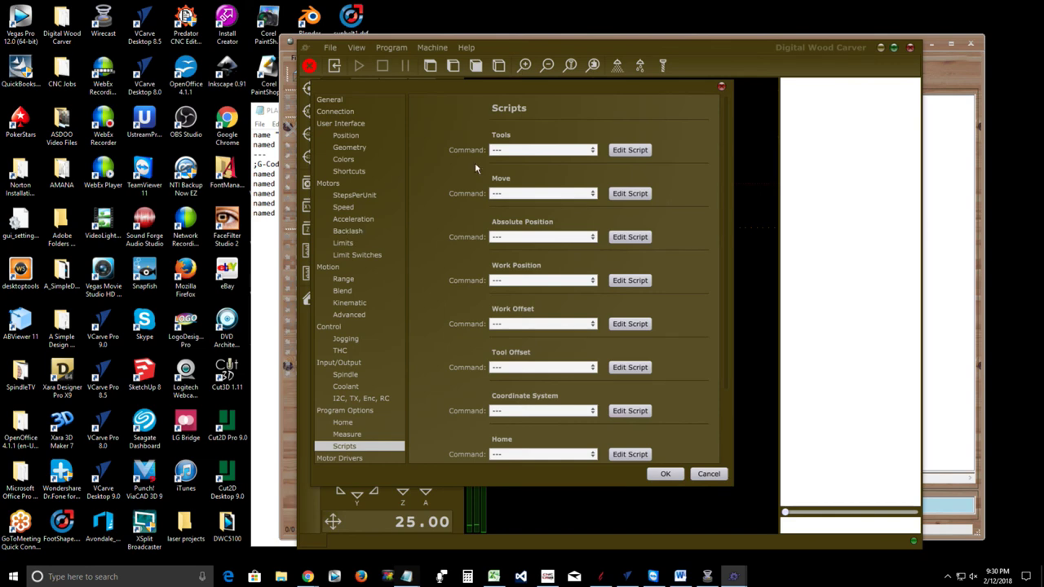
click(707, 474)
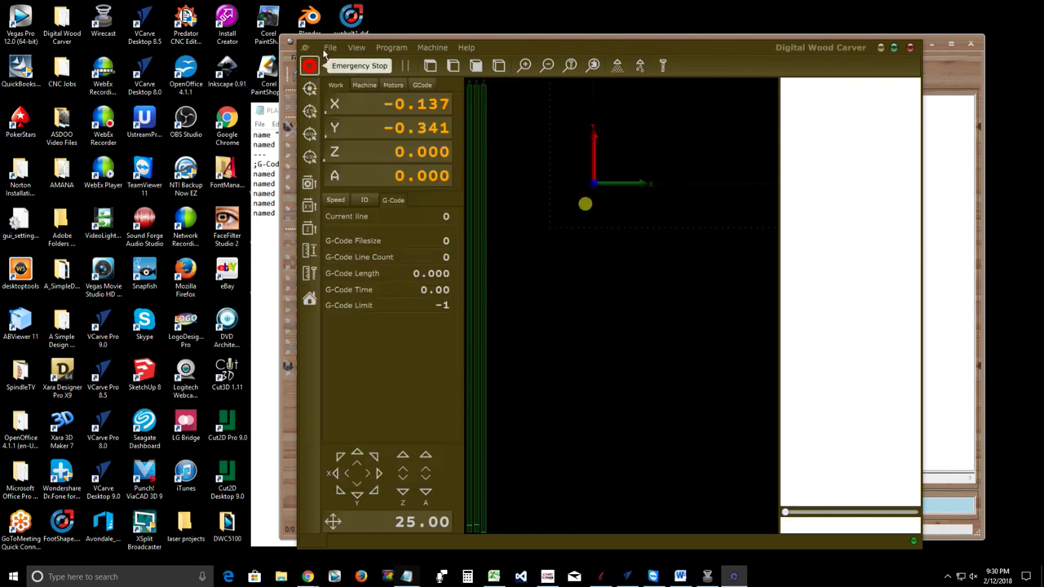
click(330, 49)
click(359, 247)
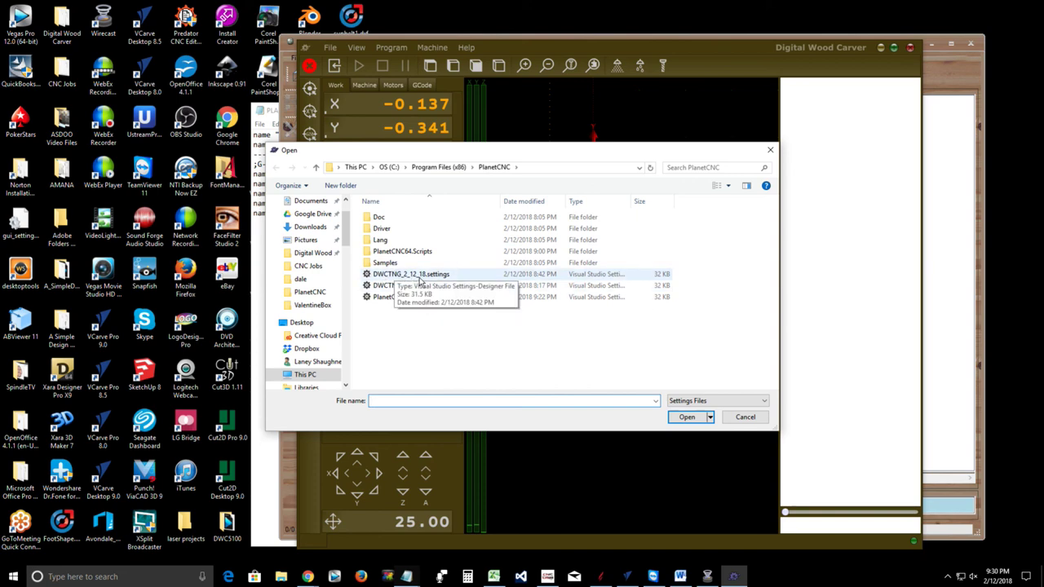
click(744, 418)
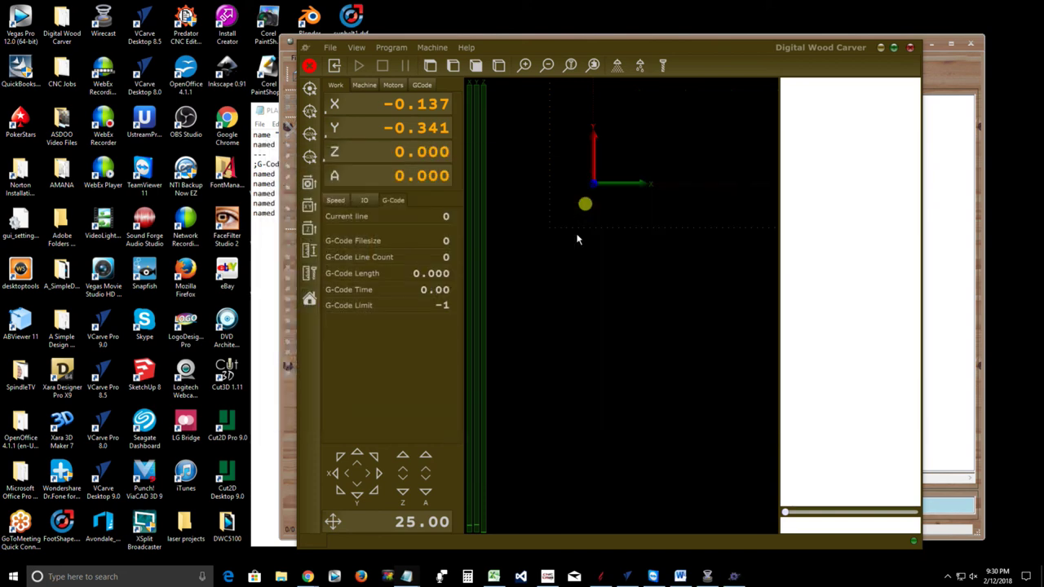
click(333, 48)
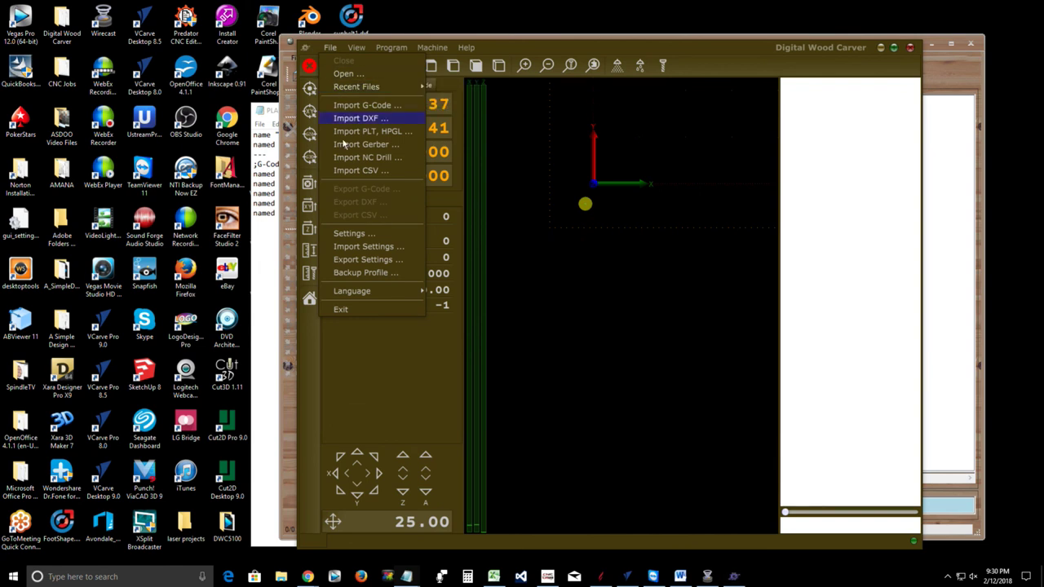
click(393, 234)
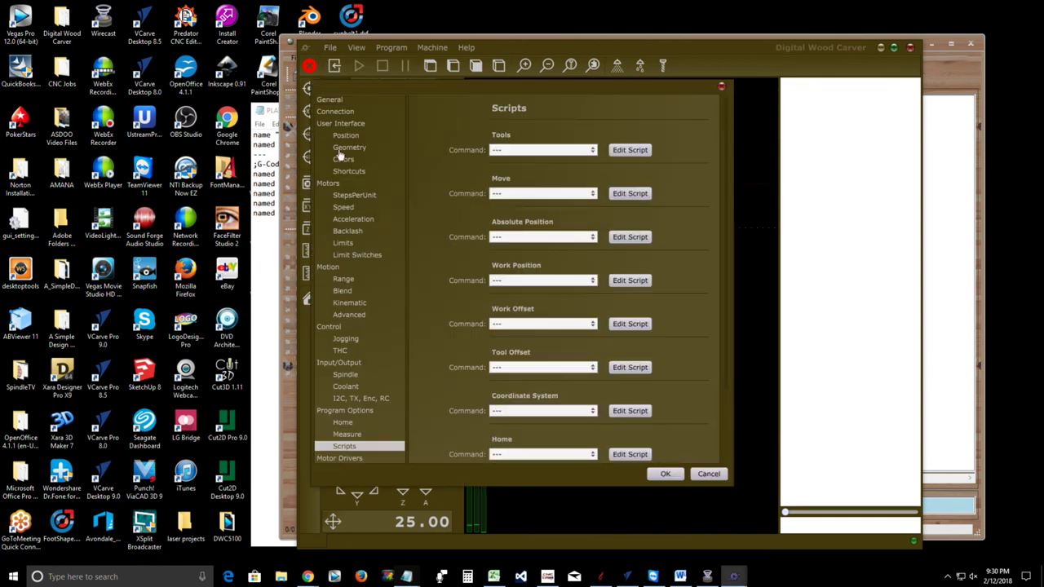
click(341, 159)
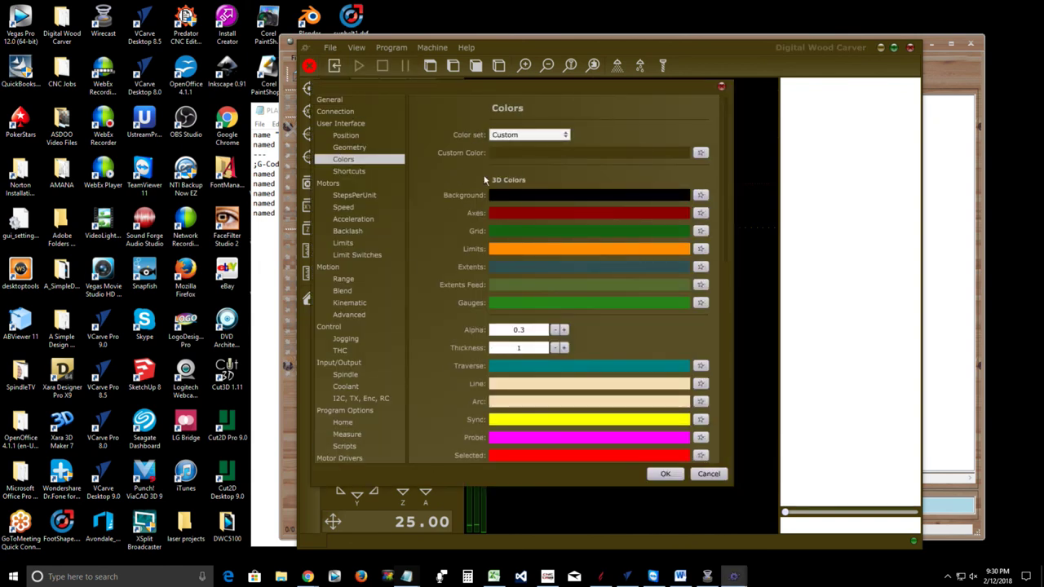
click(343, 170)
drag(701, 165, 716, 420)
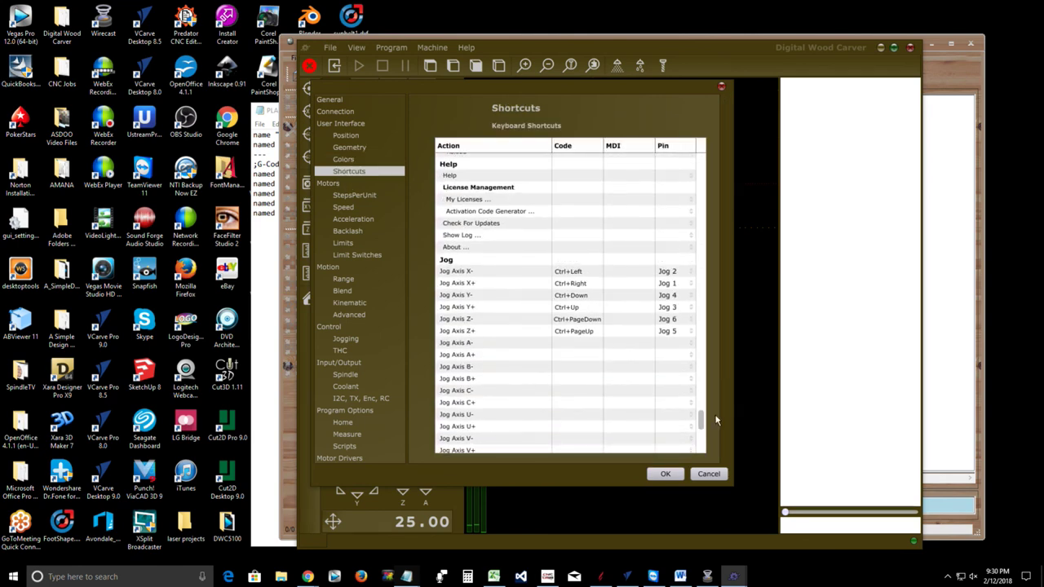
scroll(669, 305, up, 2)
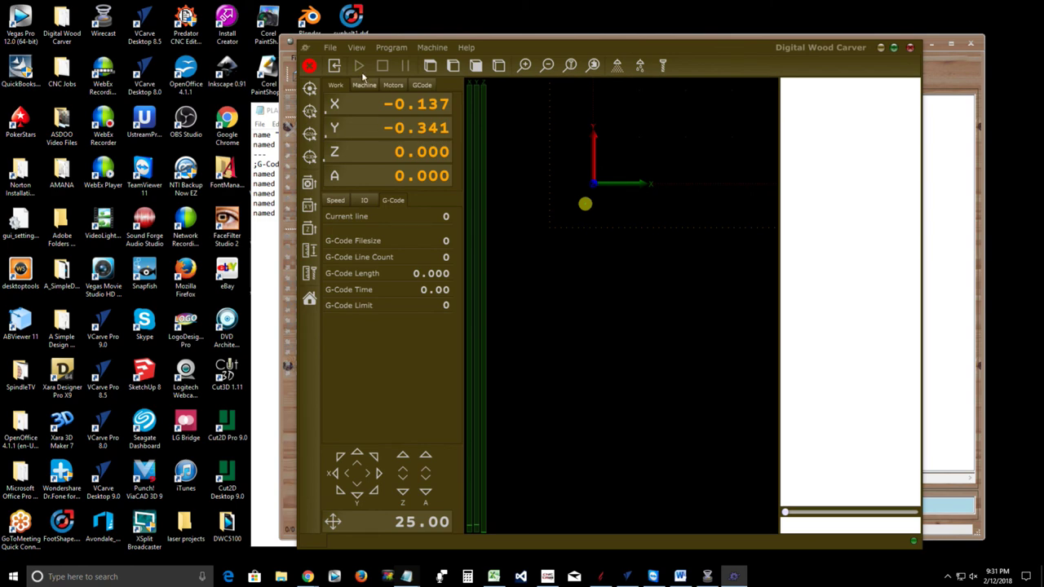
click(330, 48)
click(347, 233)
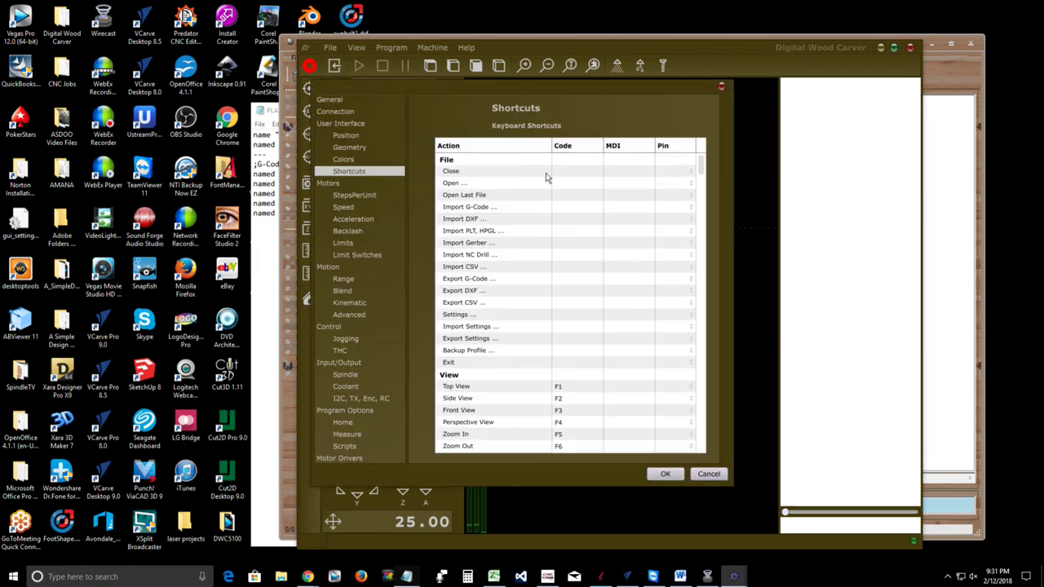
click(338, 111)
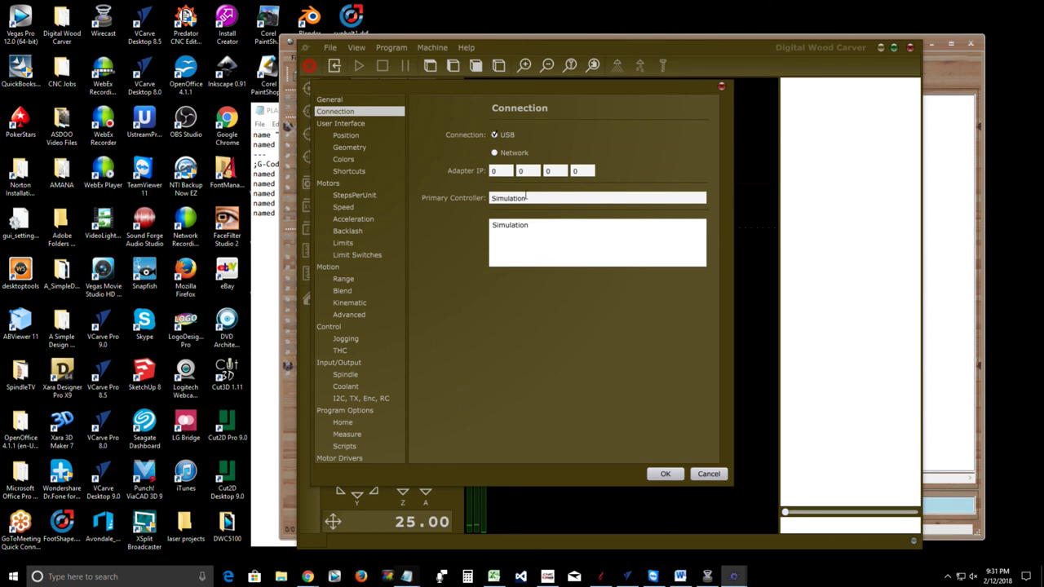
drag(537, 200, 450, 191)
click(663, 476)
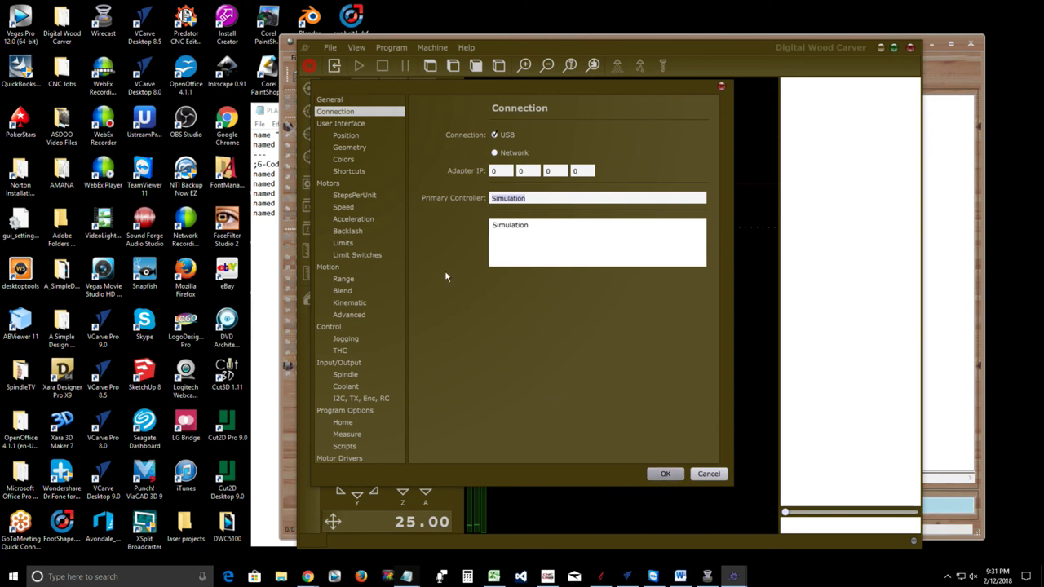
Export the settings over DWCTNG_2_12_18.settings, confirming the file replacement
click(329, 48)
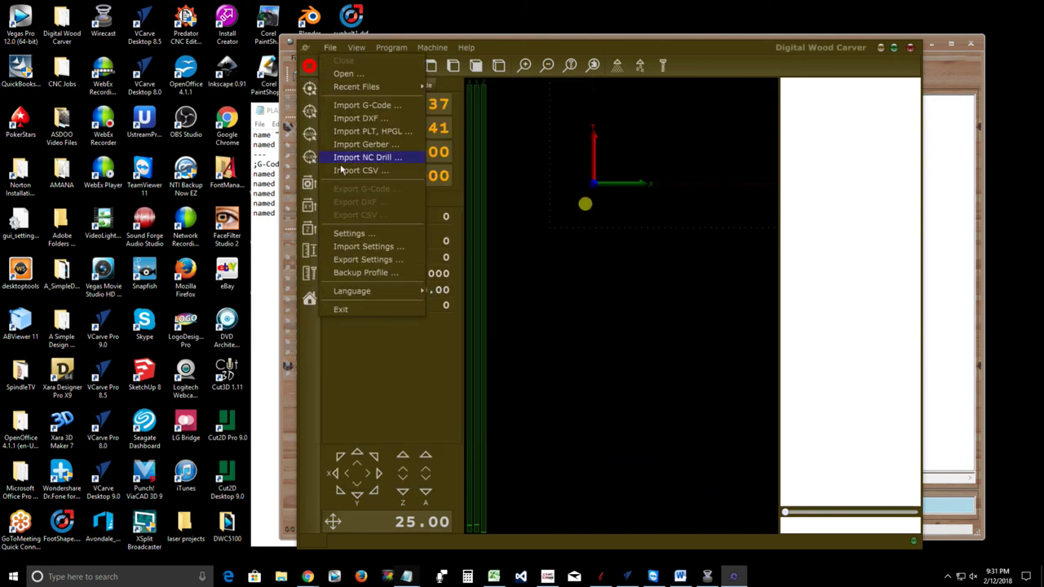
click(354, 263)
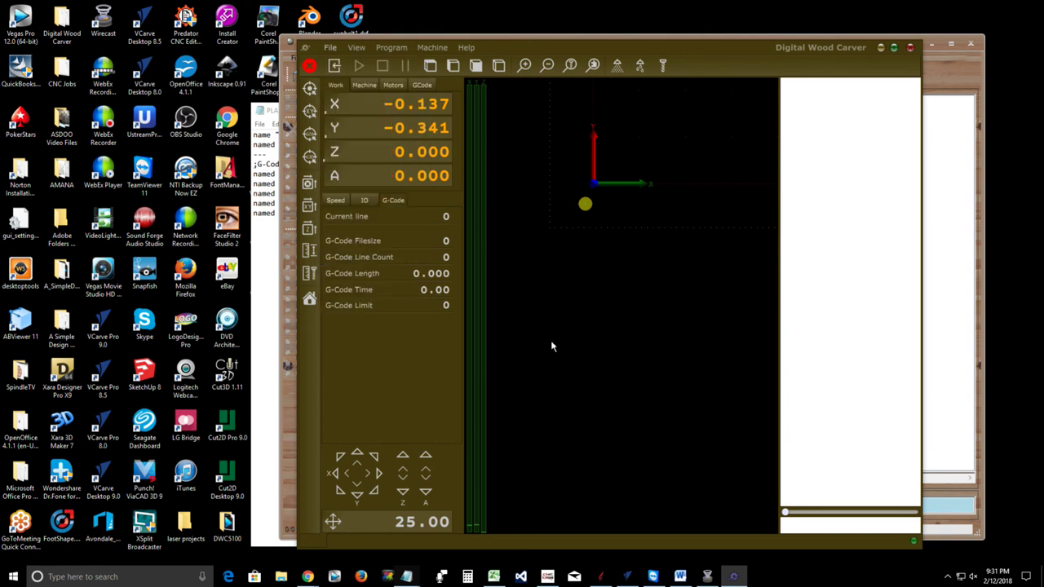
click(392, 276)
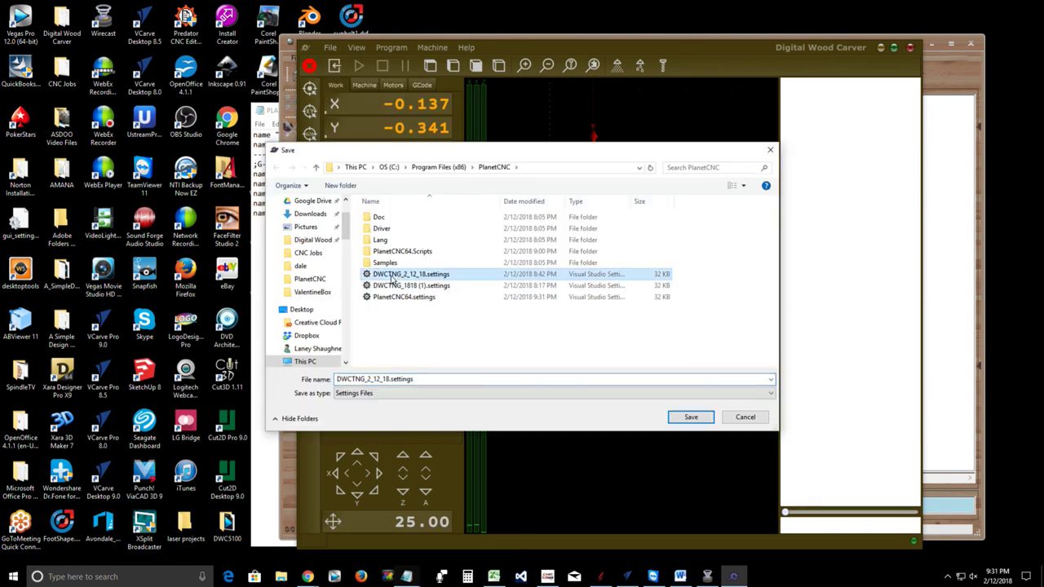
click(684, 418)
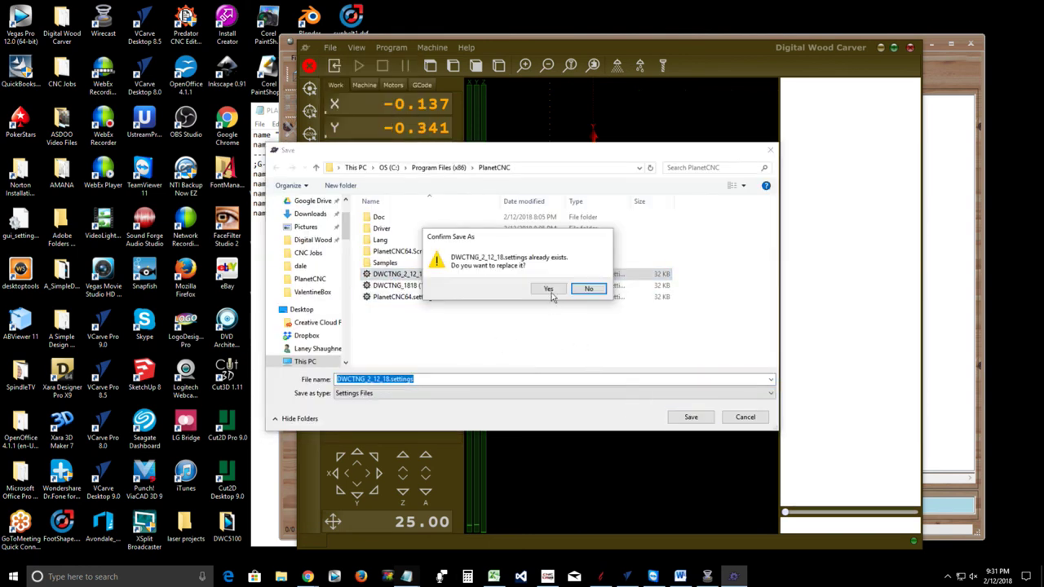
click(546, 289)
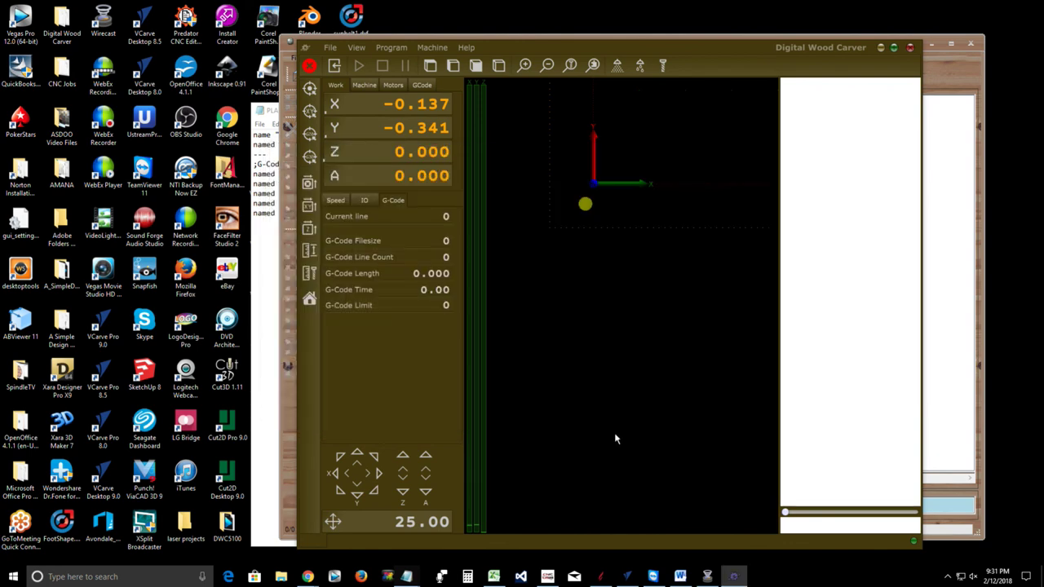
click(465, 47)
mouse_move(473, 80)
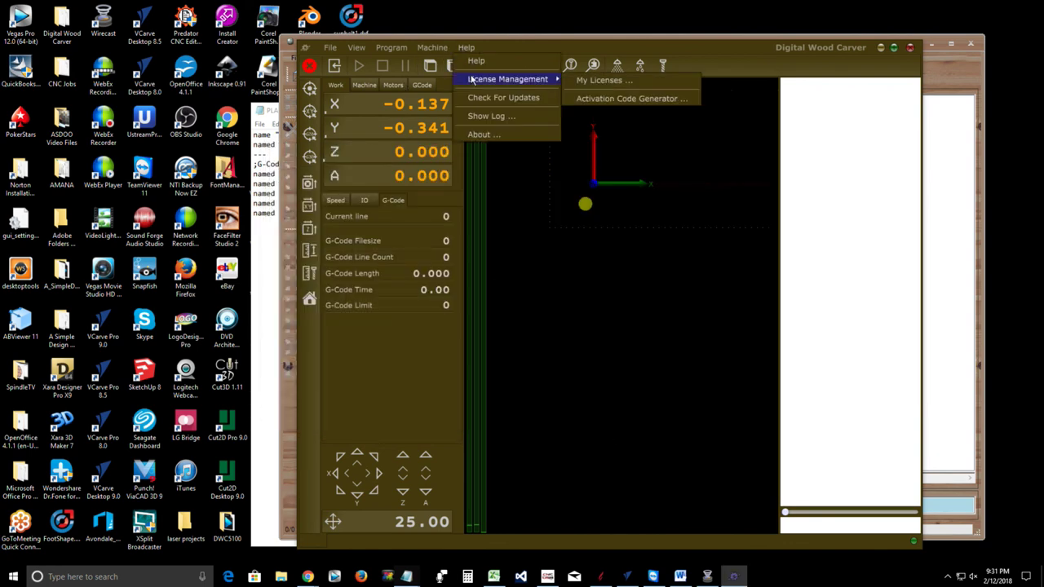
click(585, 99)
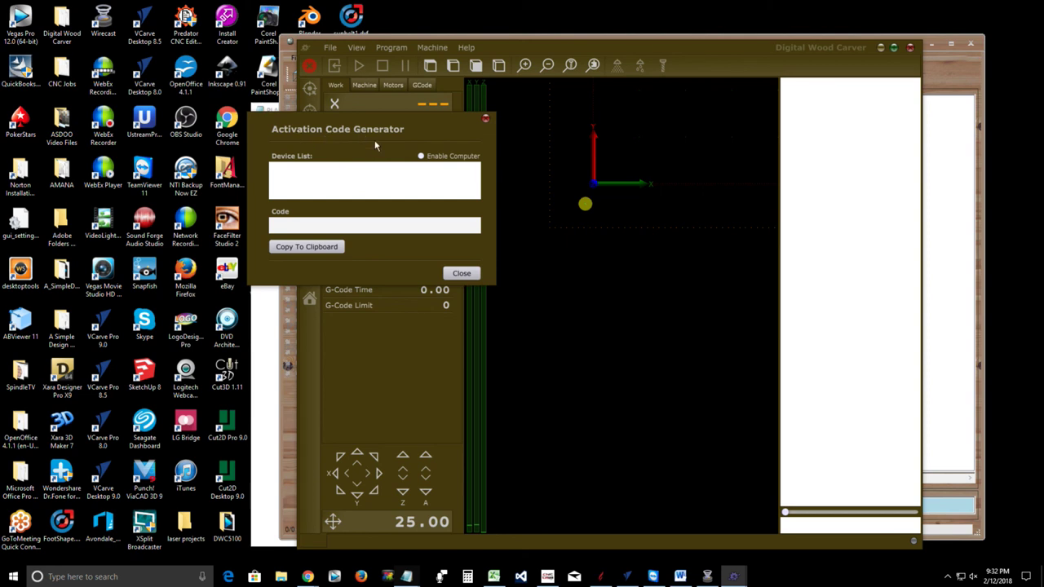
click(287, 248)
mouse_move(307, 577)
click(460, 274)
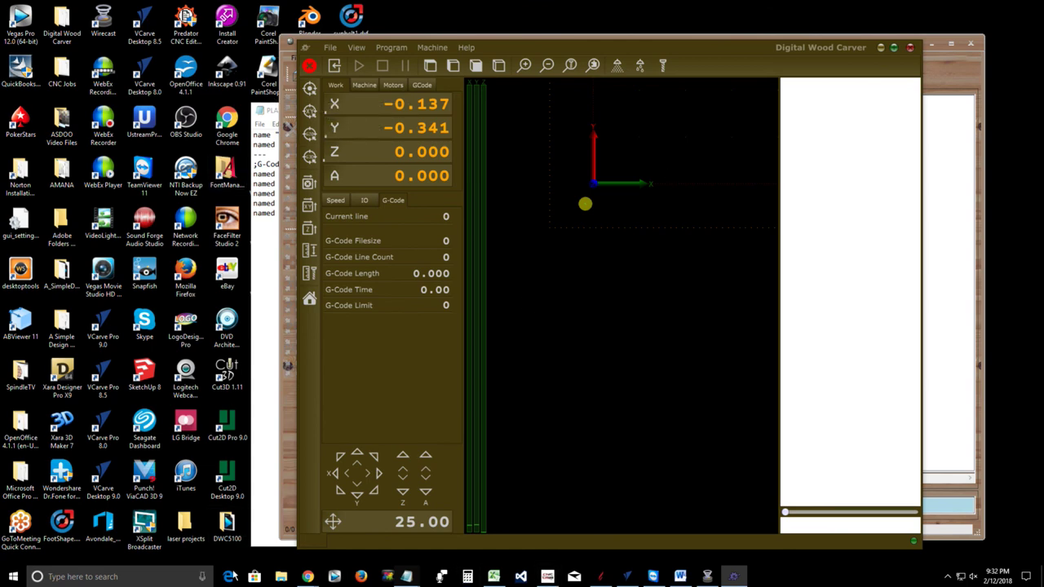
Return to PlanetCNC TNG from the taskbar and browse the menus toward License Management
click(307, 577)
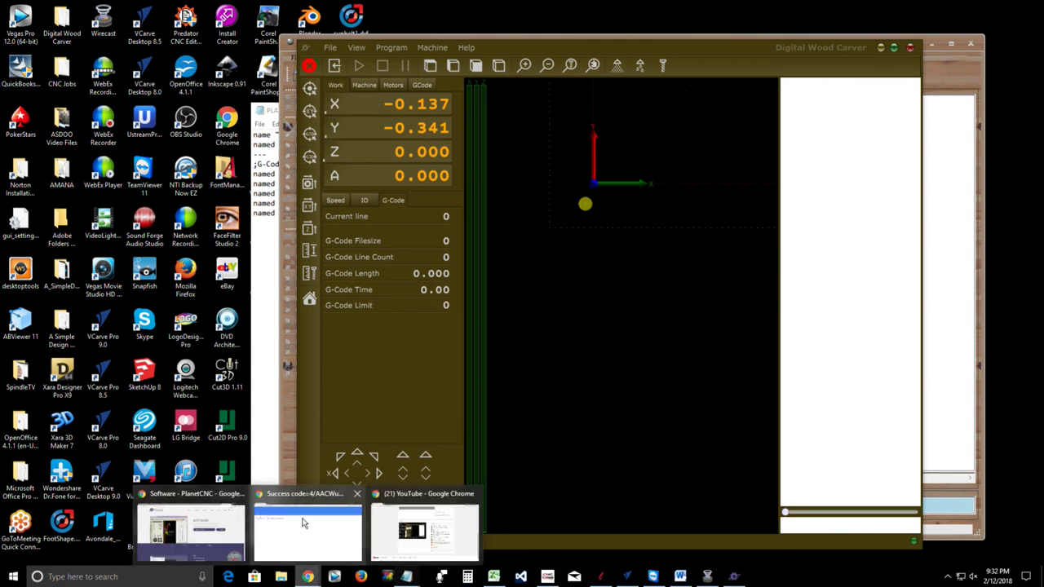
mouse_move(185, 534)
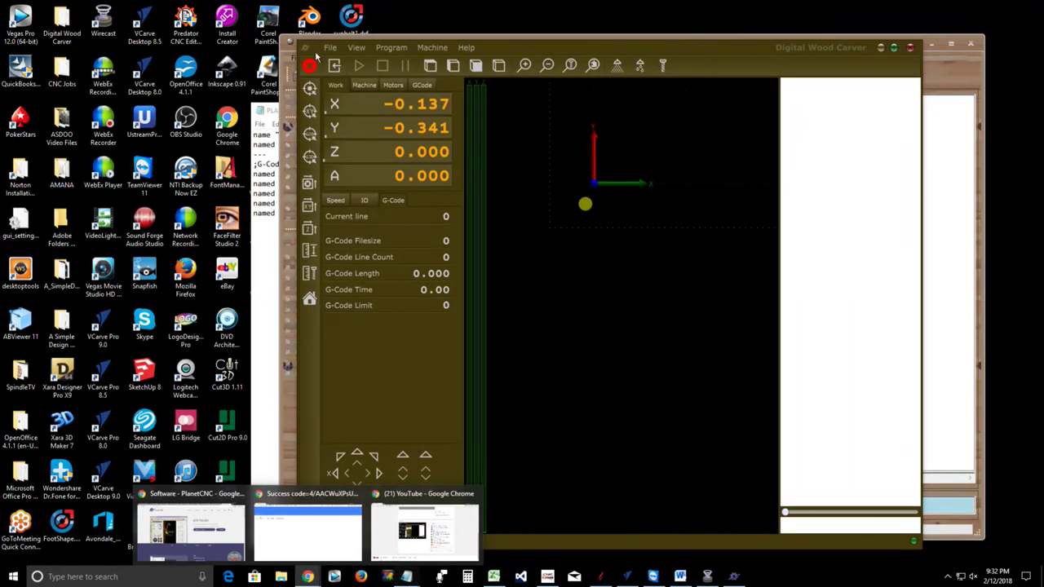
click(432, 48)
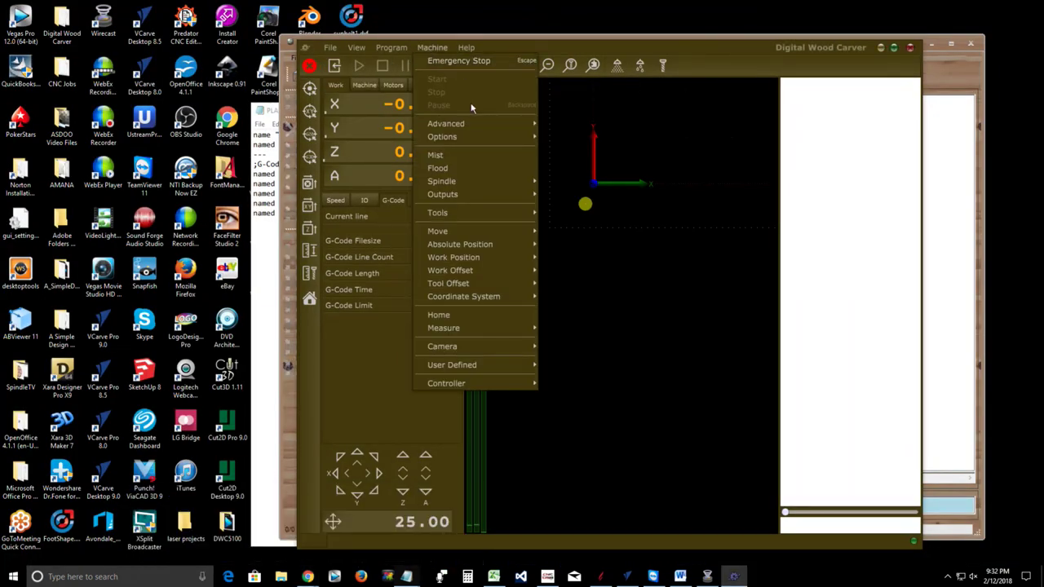
mouse_move(473, 50)
mouse_move(562, 79)
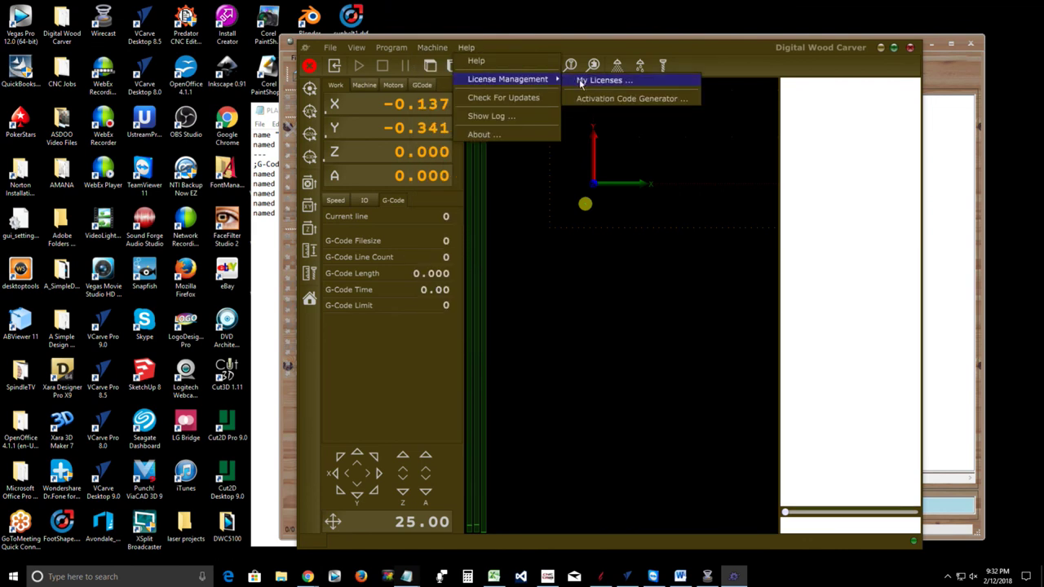
click(605, 80)
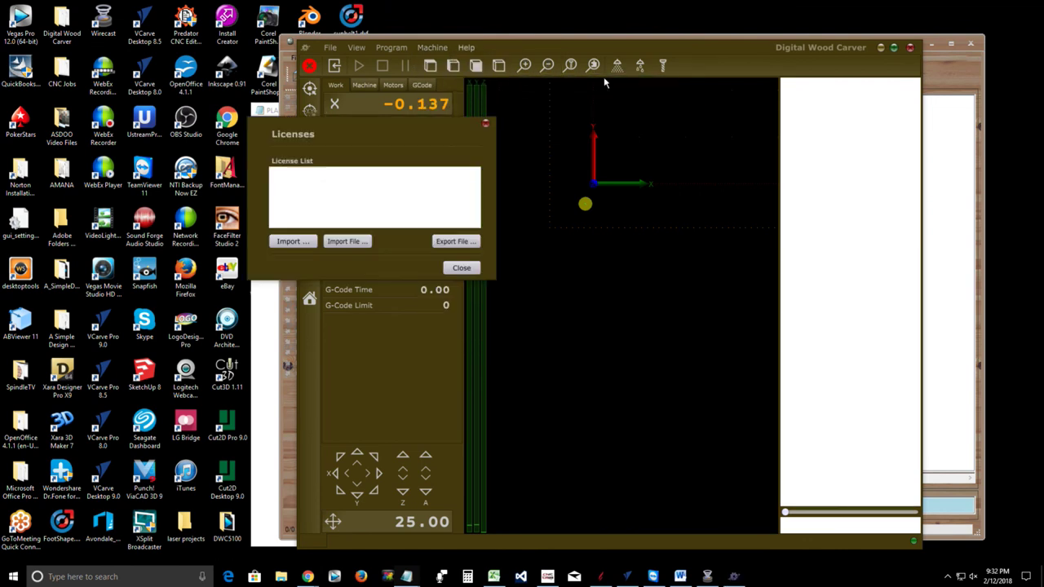
click(290, 240)
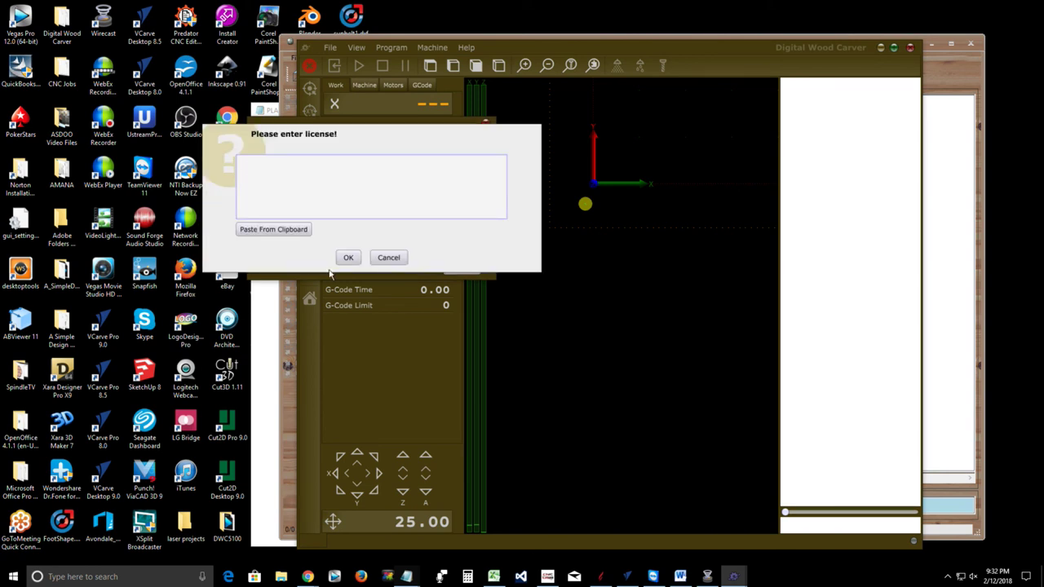
click(347, 256)
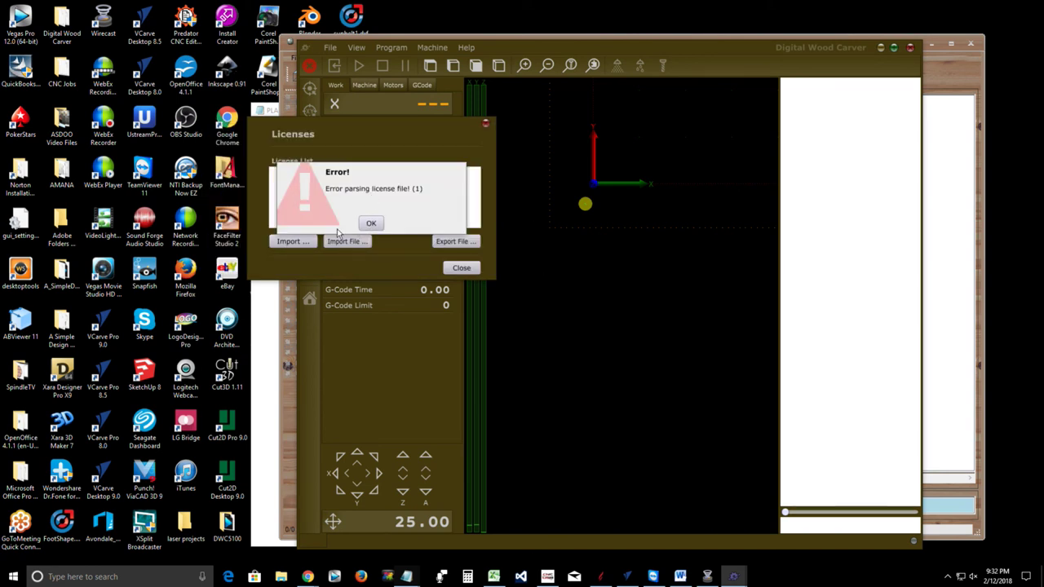
click(371, 224)
click(459, 269)
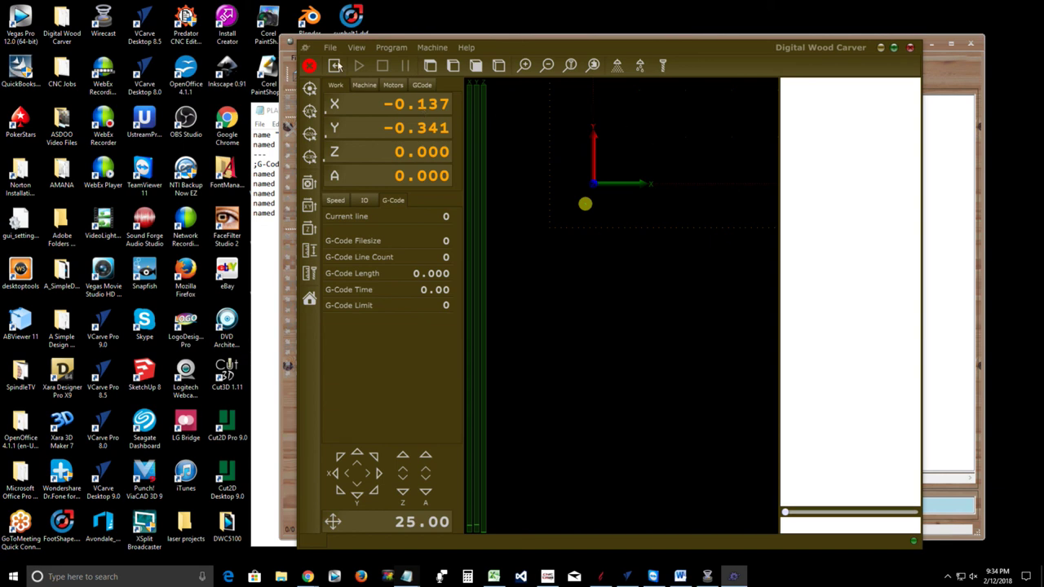
Open File > Settings and select the Spindle page under Input/Output
click(334, 50)
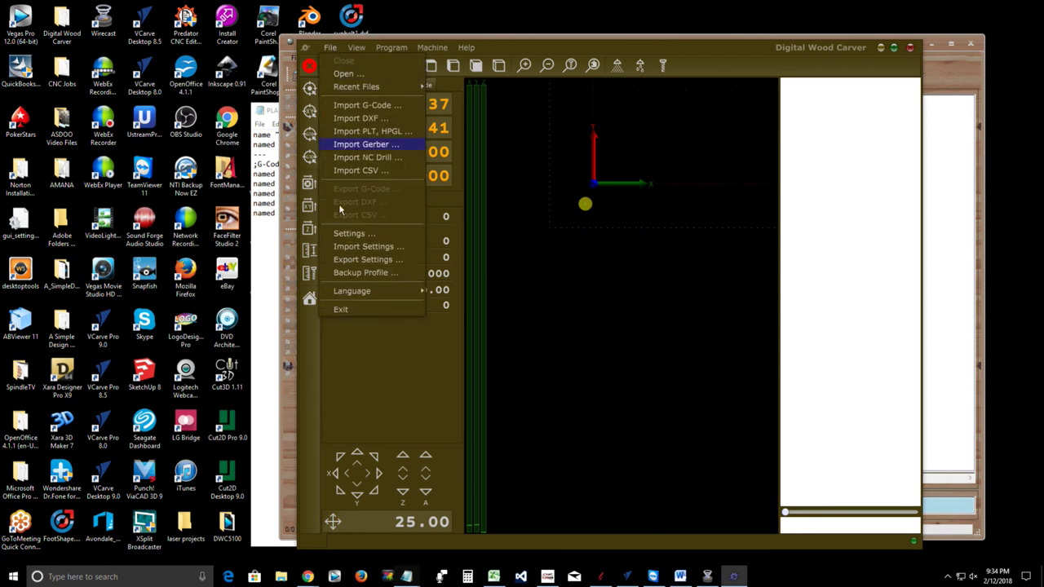
click(347, 233)
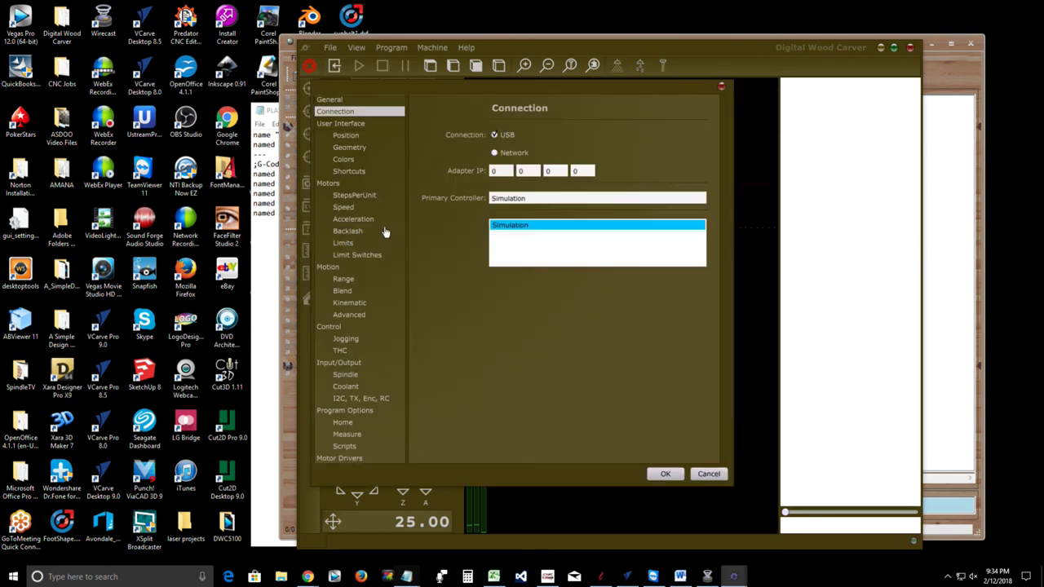
click(345, 374)
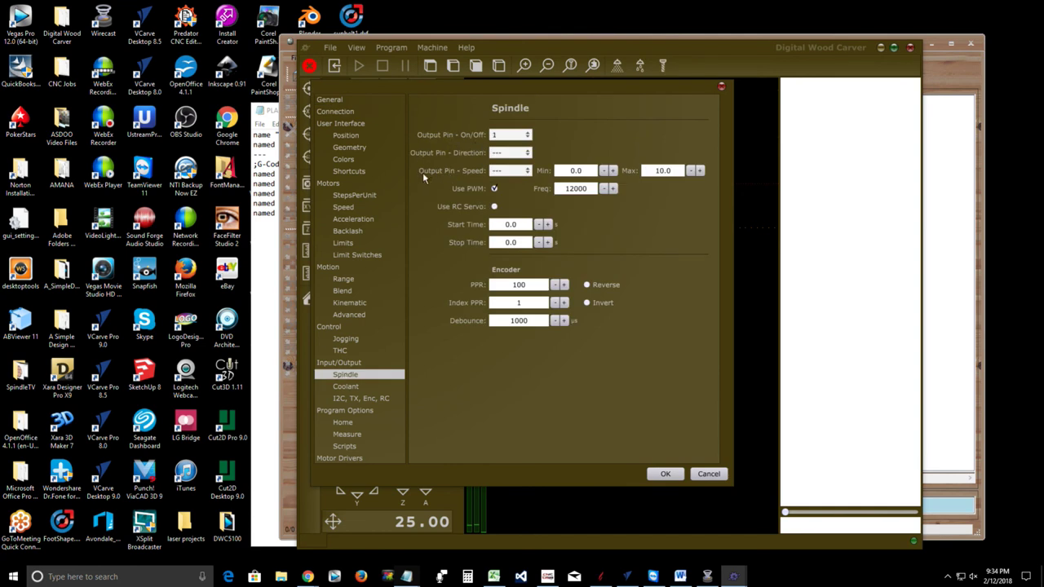
Try speed output pin 6 with a 12000 to 24000 range, keeping PWM enabled
click(512, 172)
click(501, 208)
click(527, 170)
click(510, 215)
double_click(574, 171)
text(12000)
double_click(655, 171)
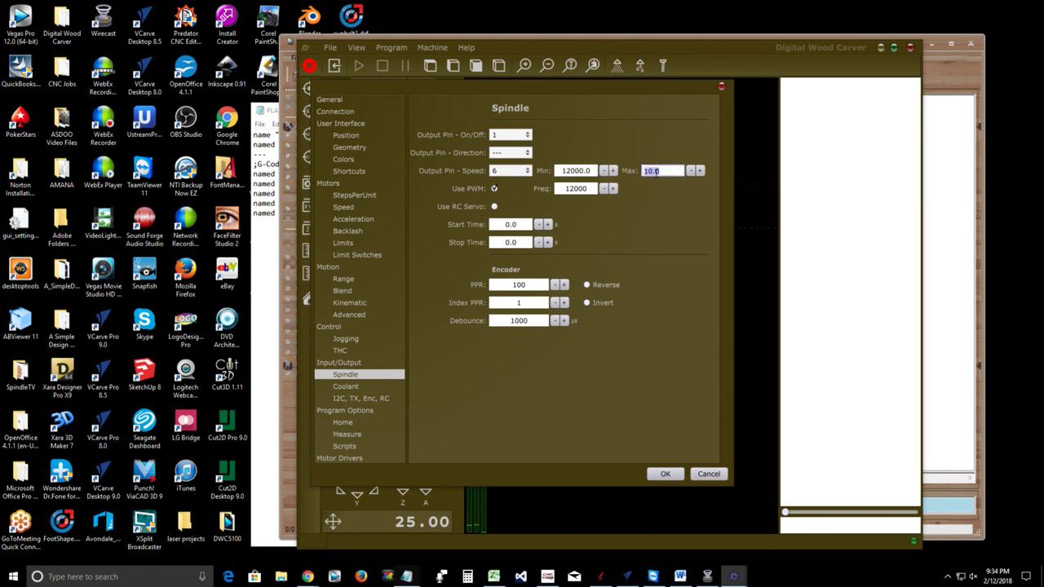
text(24000)
click(493, 189)
Set the speed output back to pin 2 with Min 0 and Max 10, and apply
click(499, 173)
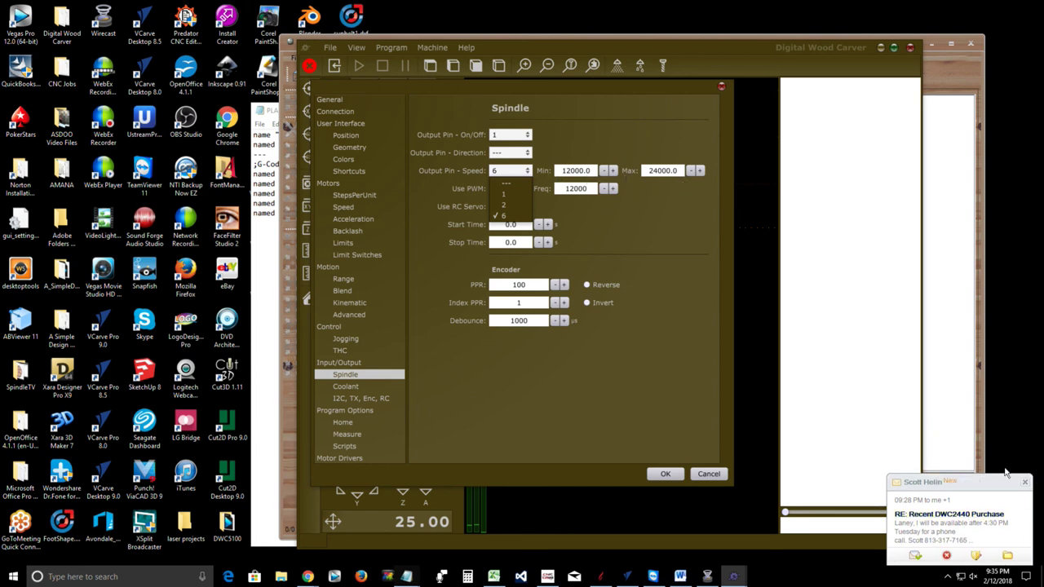
click(1026, 483)
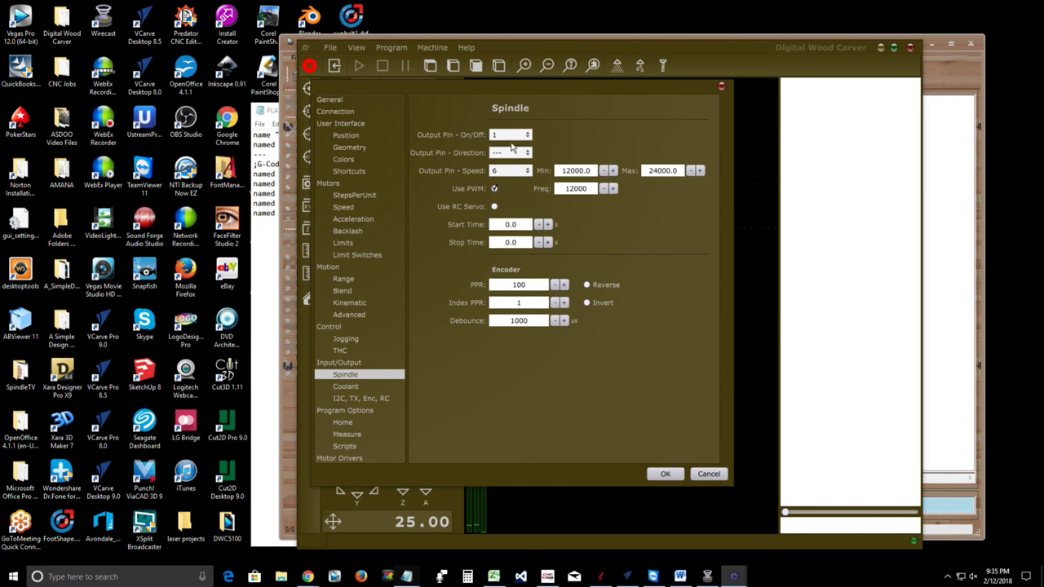
click(528, 170)
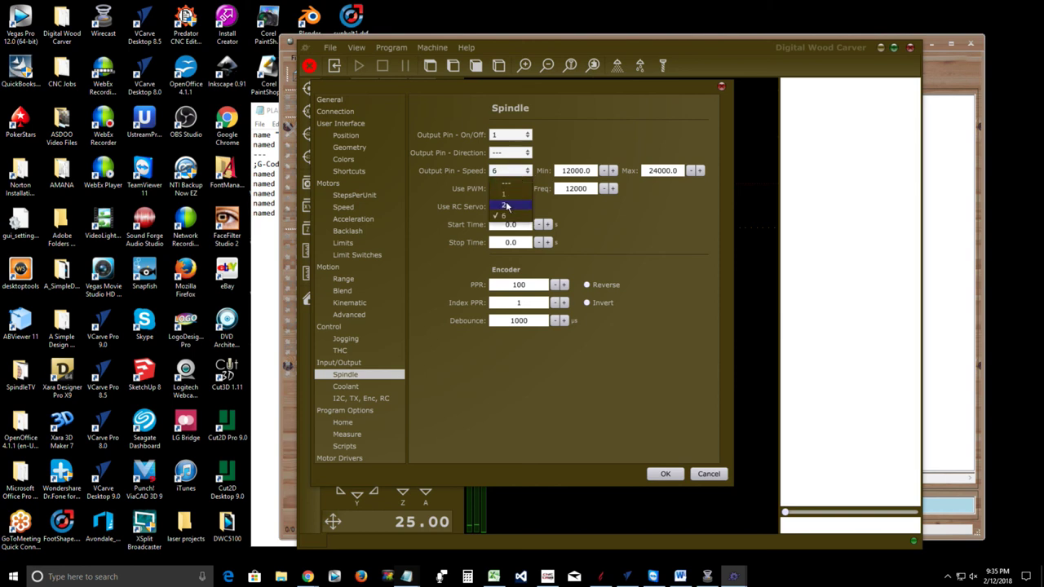
click(511, 201)
double_click(589, 172)
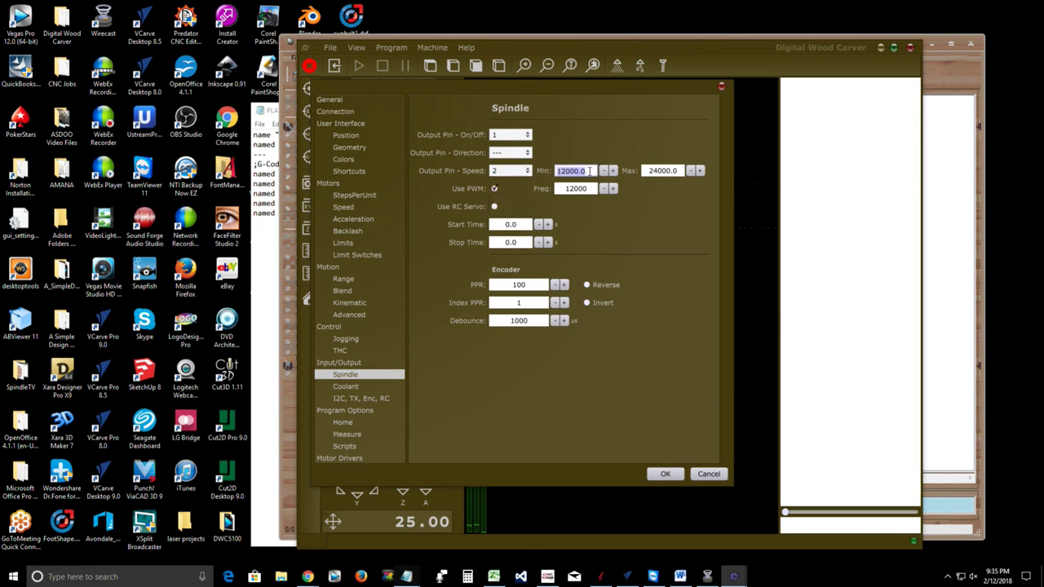
text(0)
double_click(653, 172)
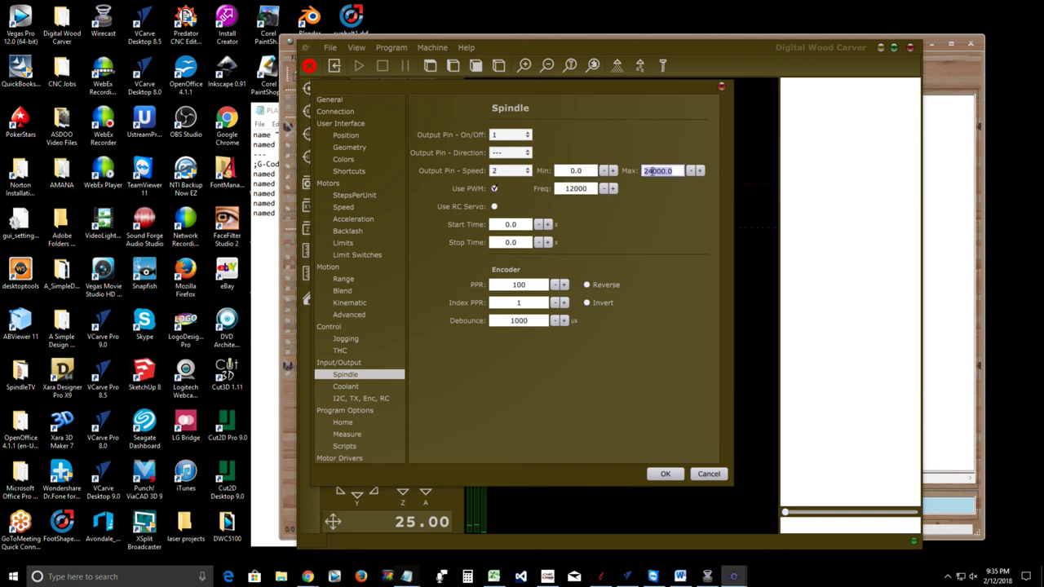
text(10)
click(662, 477)
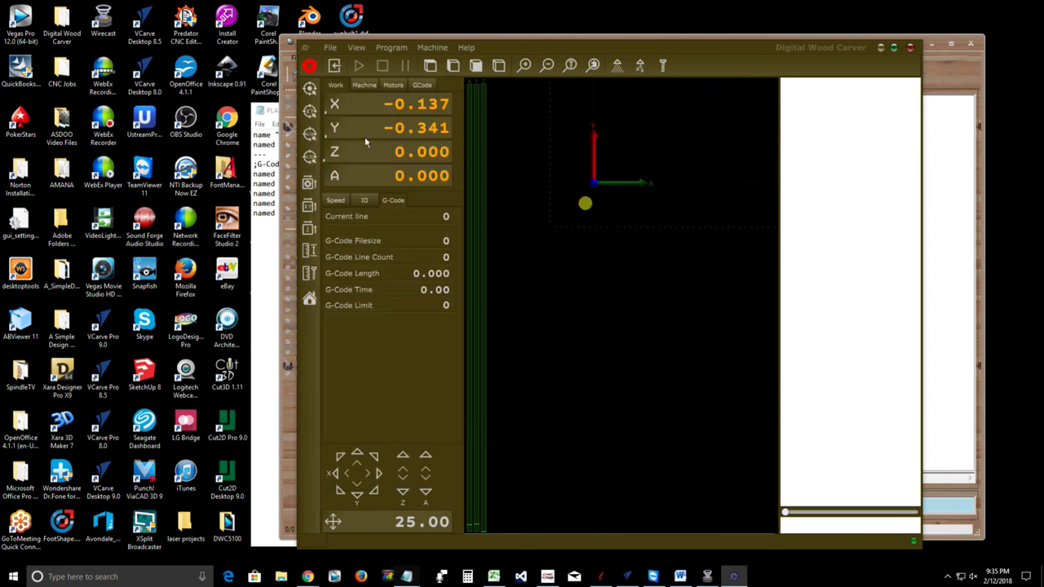
Export the settings over the existing DWCTNG_2_12_18.settings file, confirm the replacement, then return to Chrome
click(331, 47)
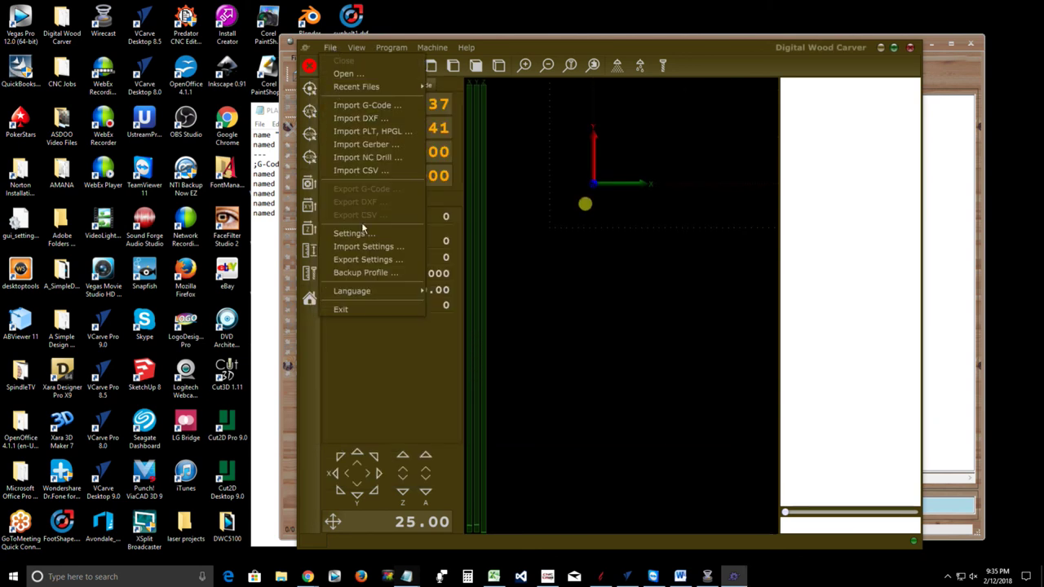
click(365, 260)
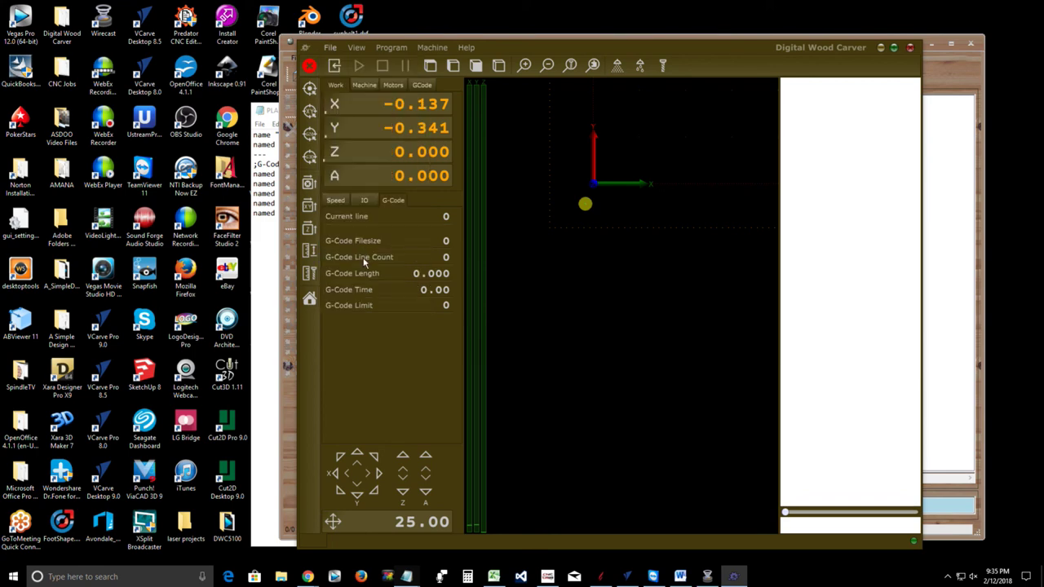
click(408, 275)
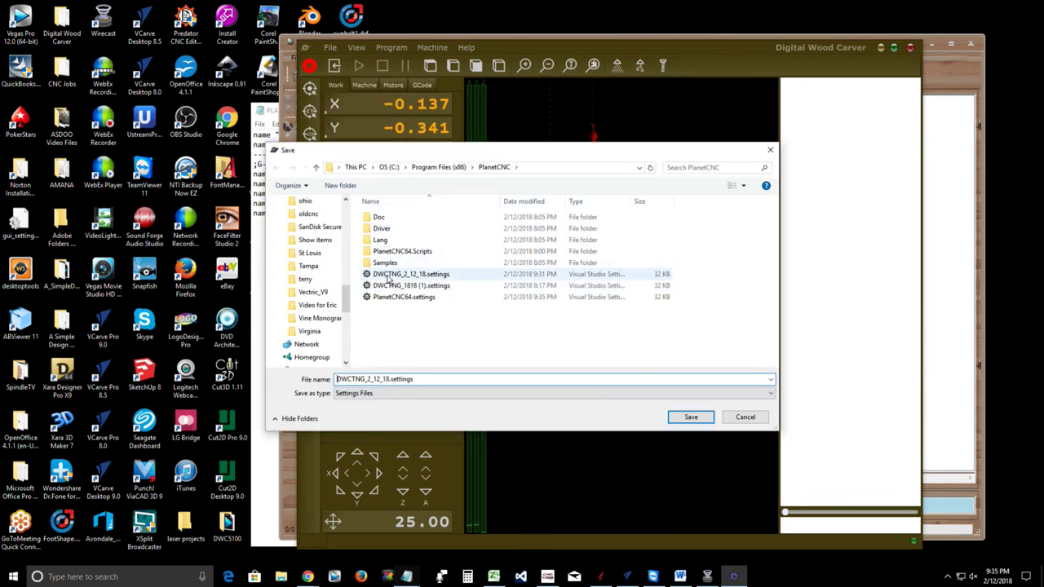
click(692, 417)
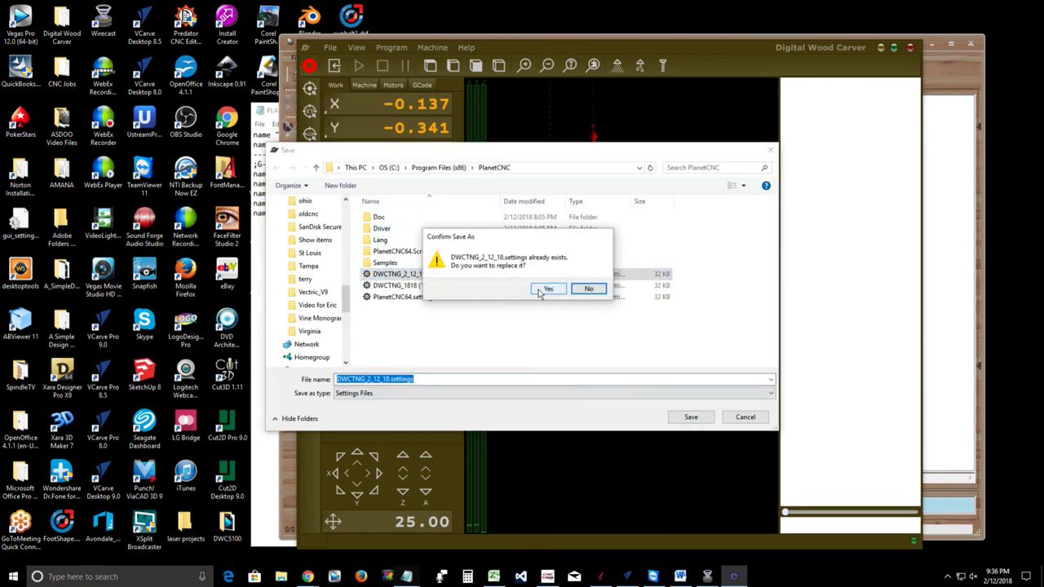
click(542, 288)
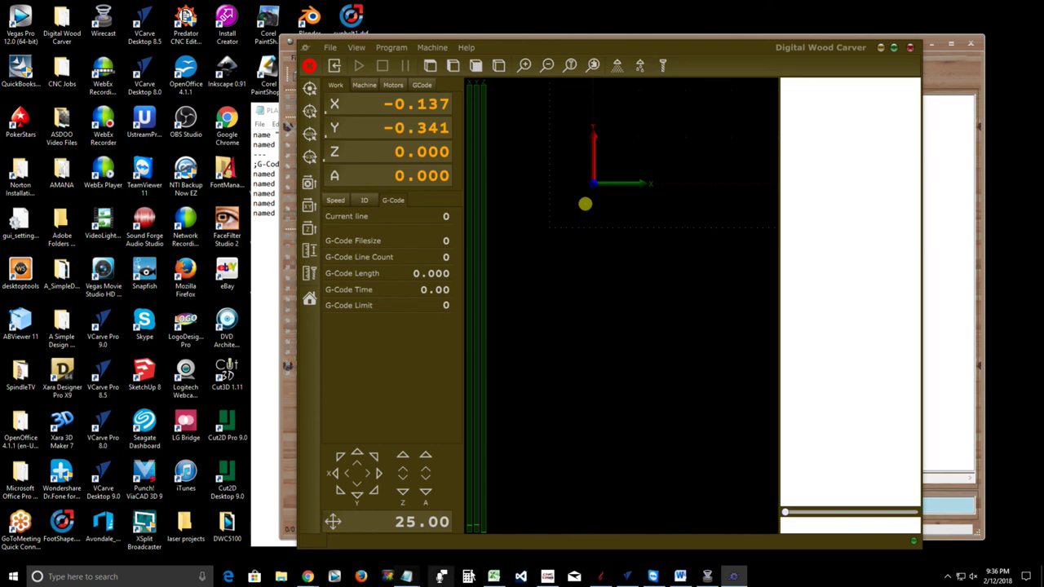
click(306, 577)
click(167, 545)
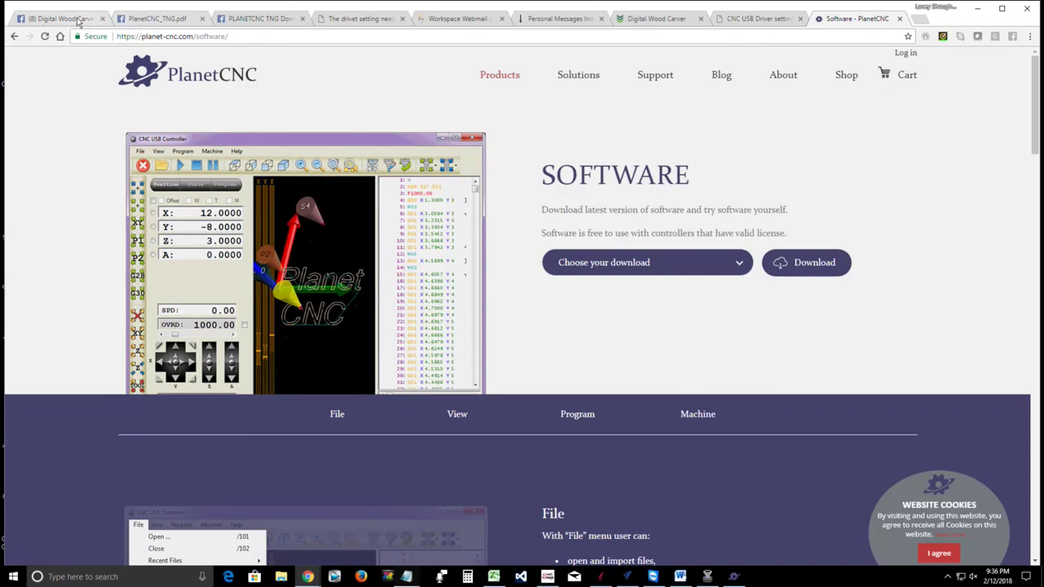
click(77, 19)
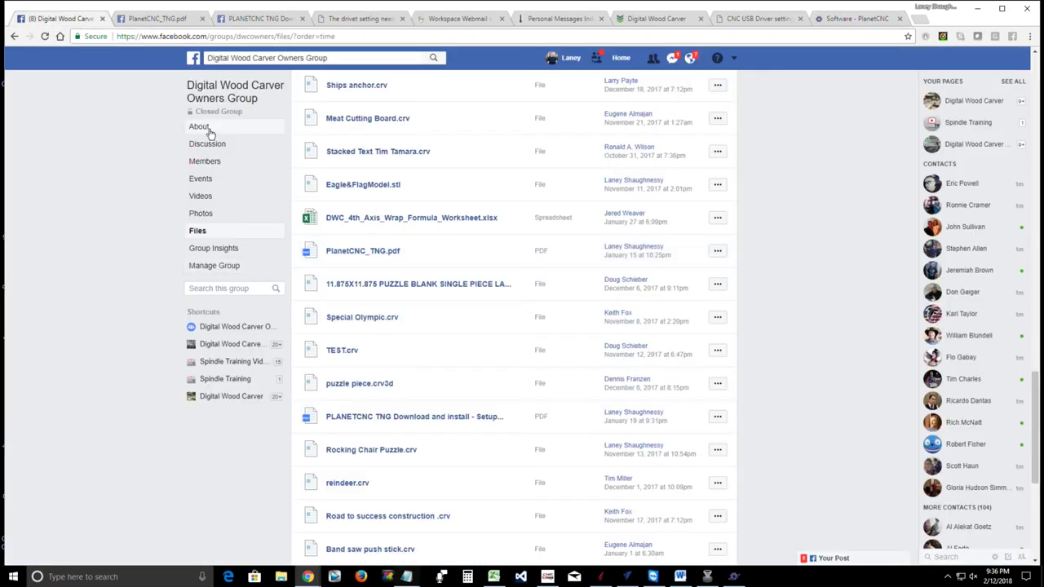
click(206, 148)
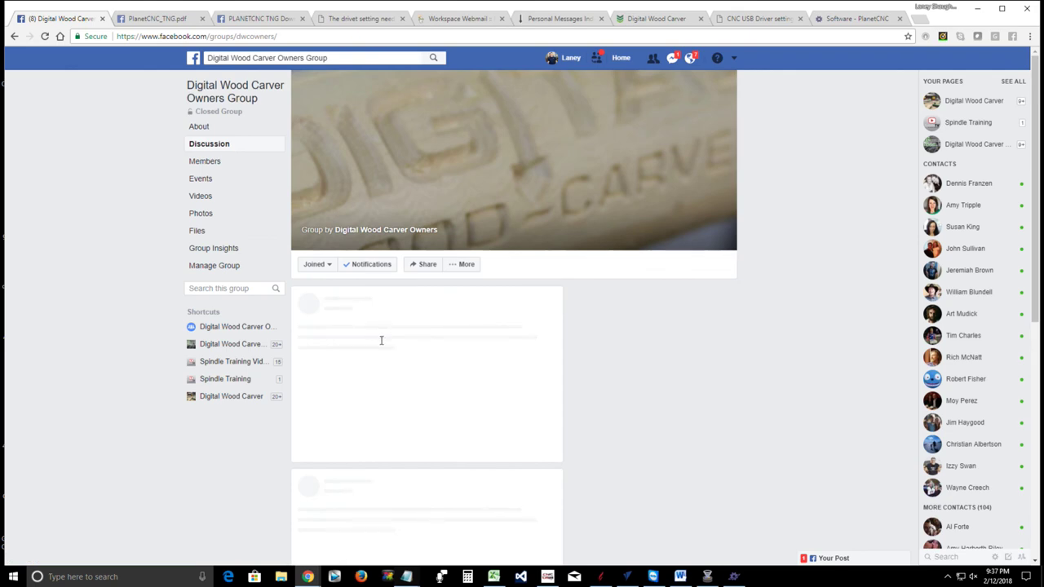
scroll(389, 352, down, 5)
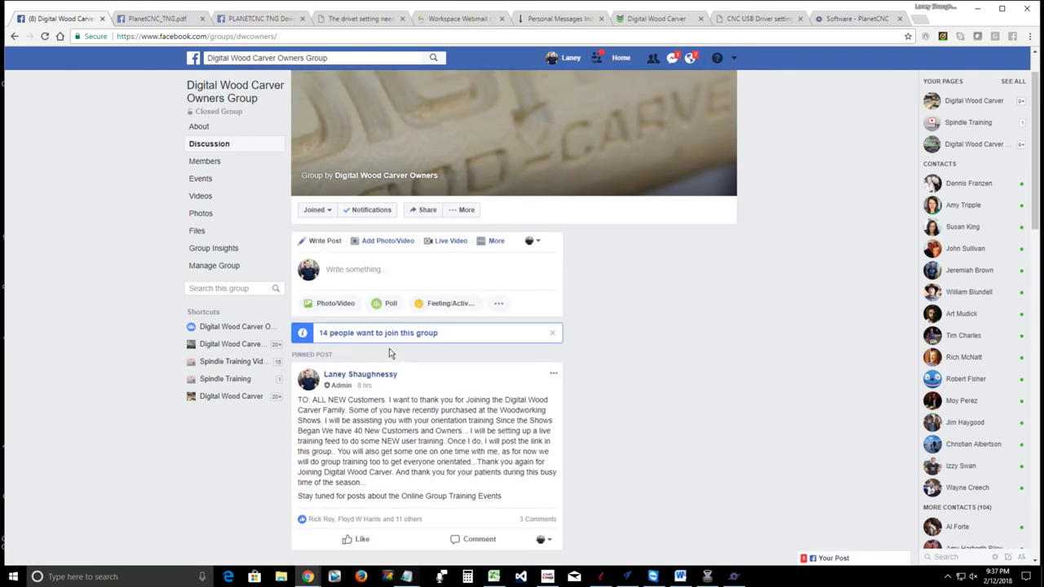
scroll(389, 348, down, 1)
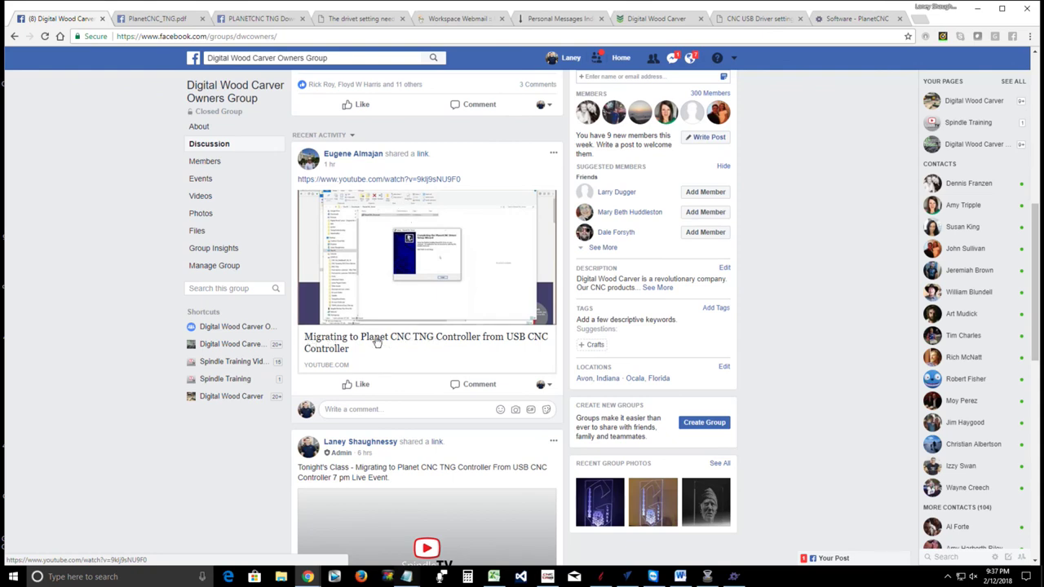
scroll(376, 348, down, 3)
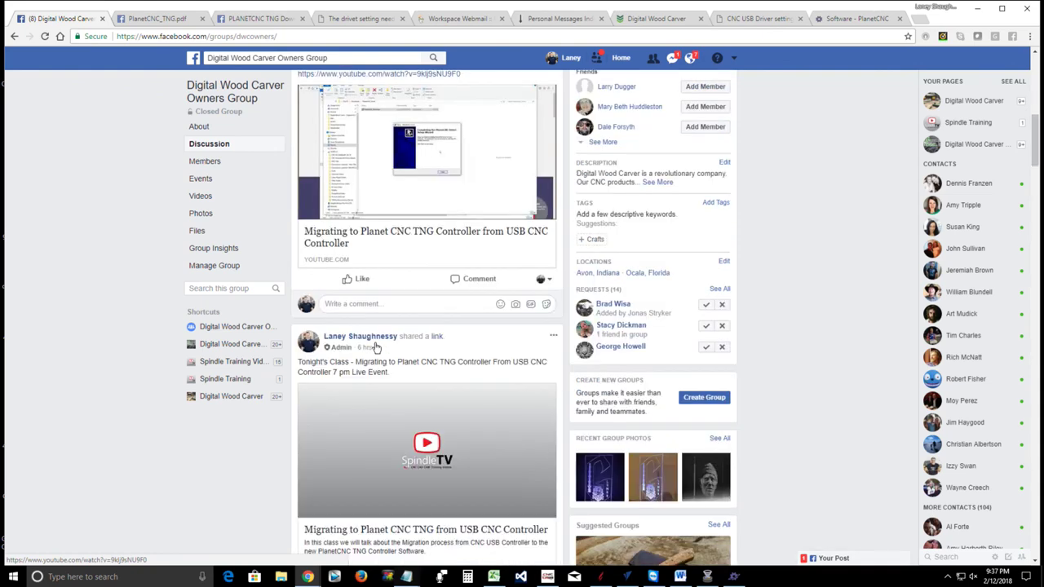
scroll(376, 347, down, 1)
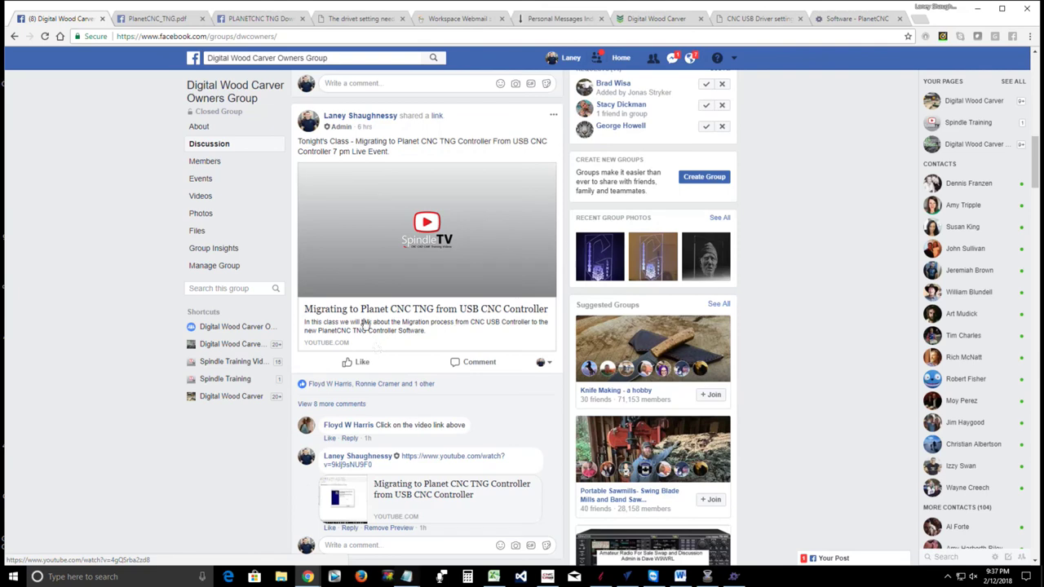
scroll(369, 343, down, 1)
scroll(368, 343, down, 1)
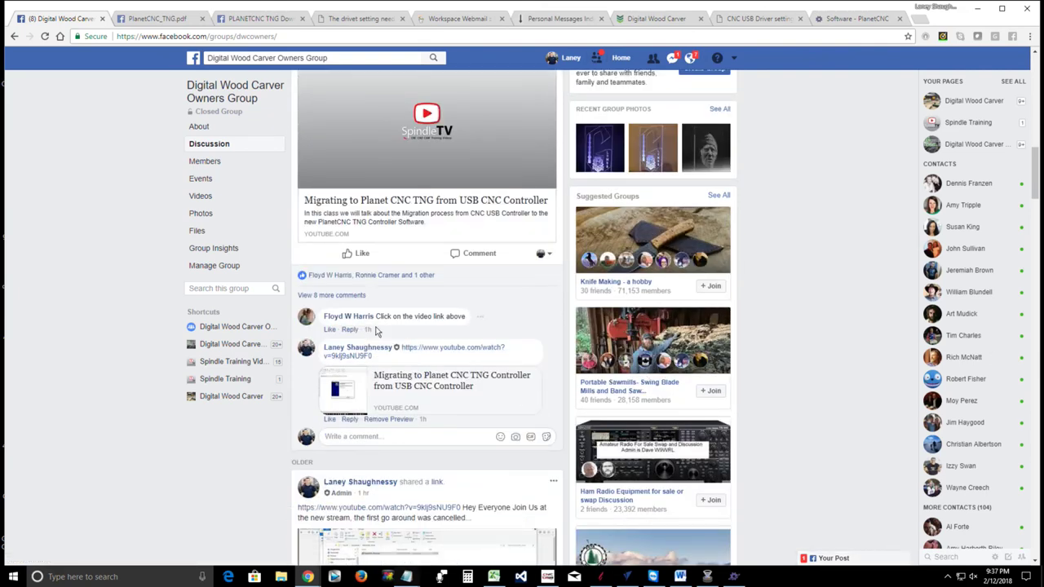
scroll(376, 331, down, 3)
scroll(376, 332, down, 1)
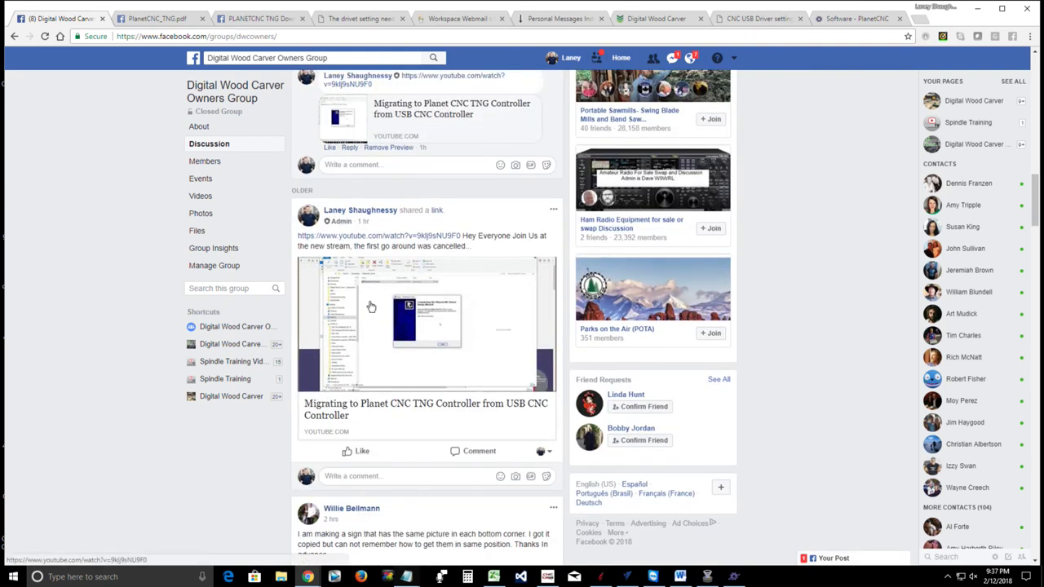
scroll(369, 305, down, 1)
scroll(371, 307, down, 3)
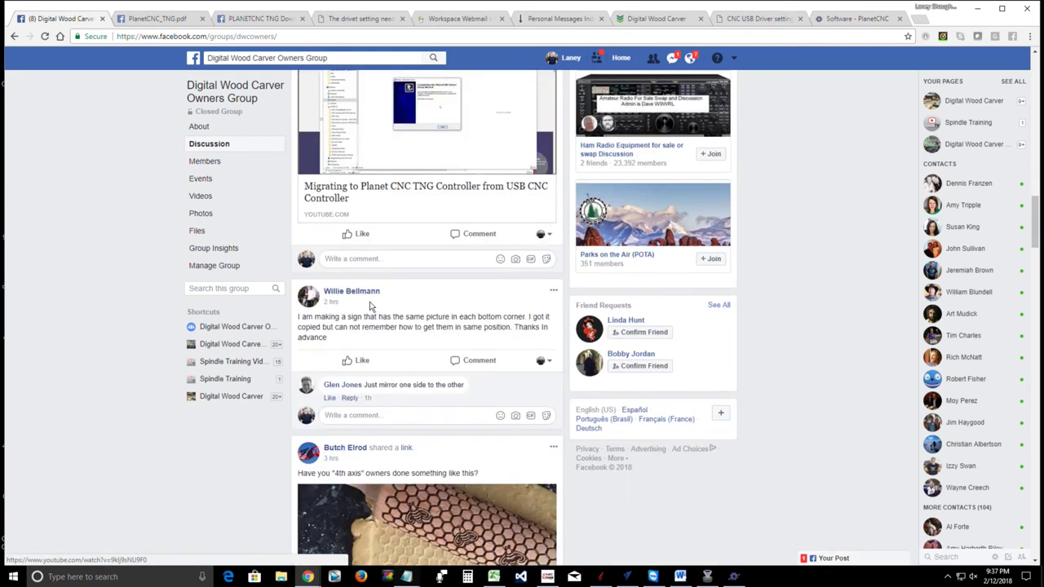
scroll(371, 307, down, 14)
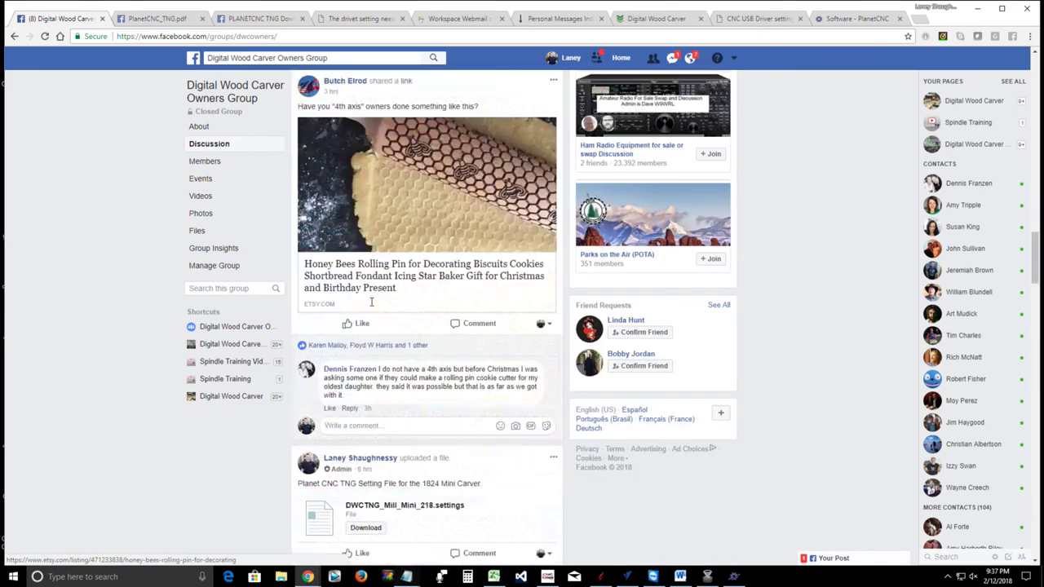
scroll(371, 307, down, 15)
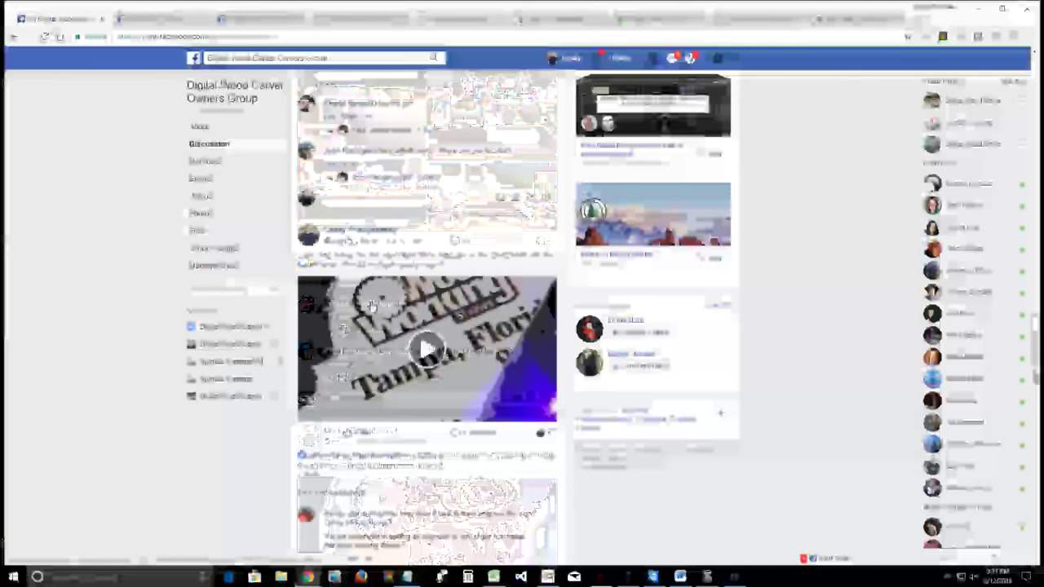
scroll(372, 307, down, 12)
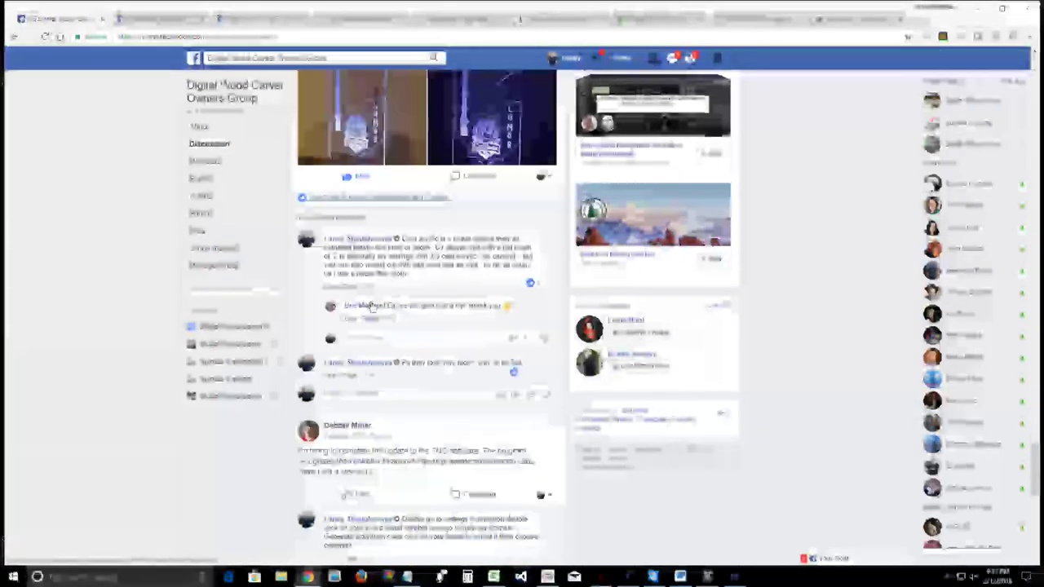
scroll(372, 297, up, 20)
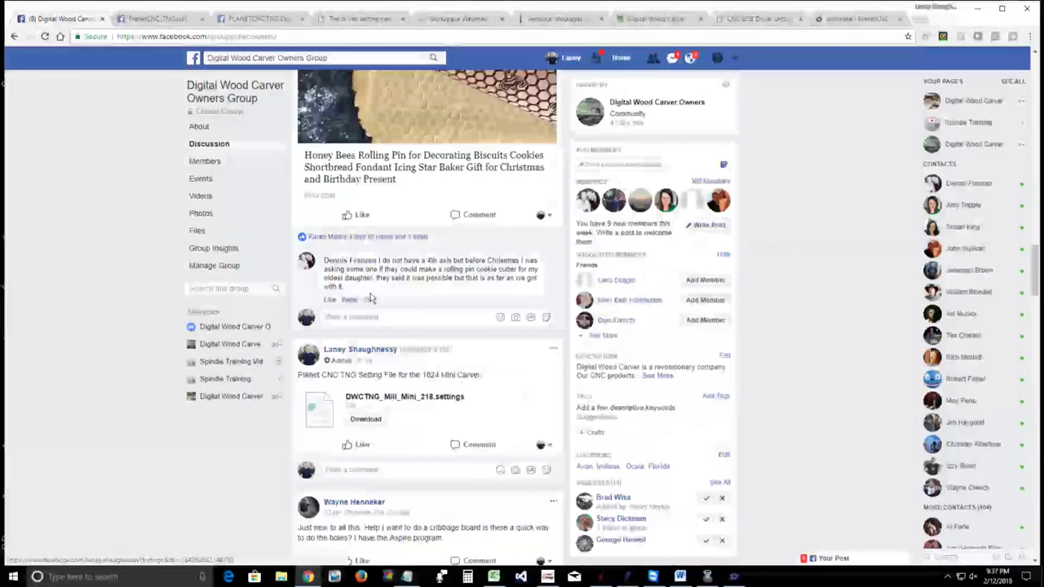
scroll(371, 298, down, 6)
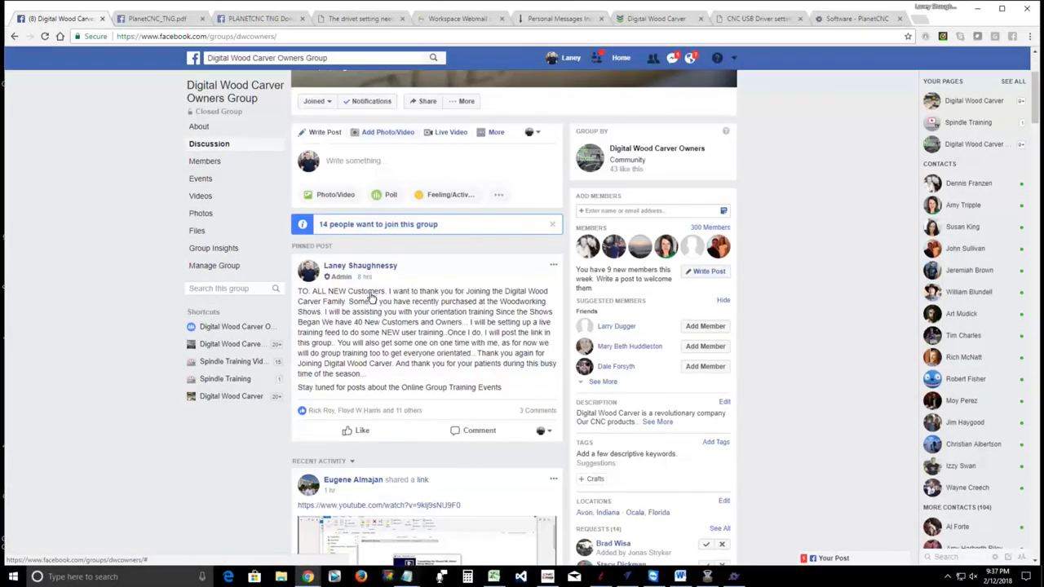
scroll(371, 293, down, 3)
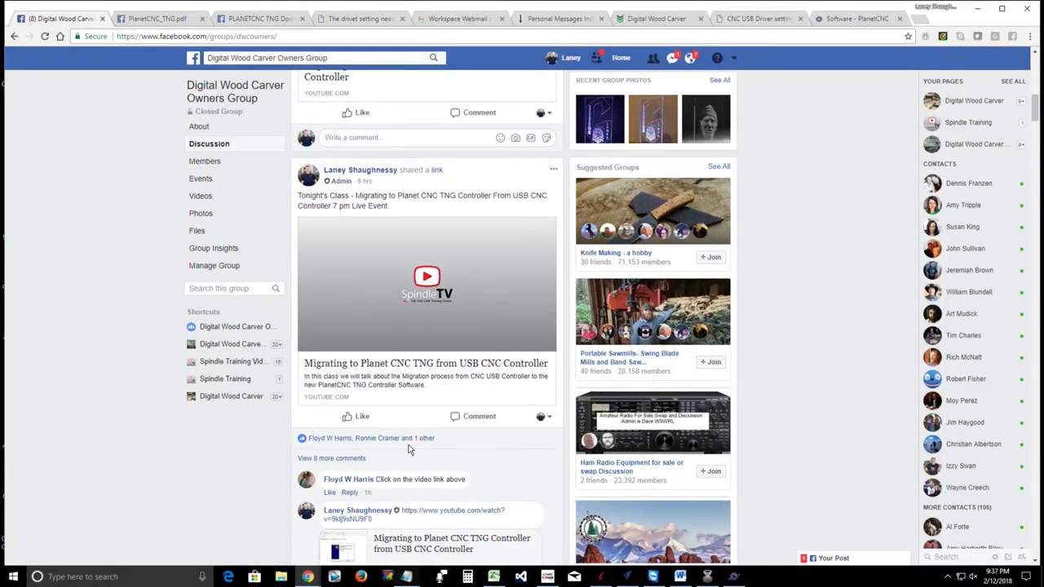
scroll(408, 449, down, 3)
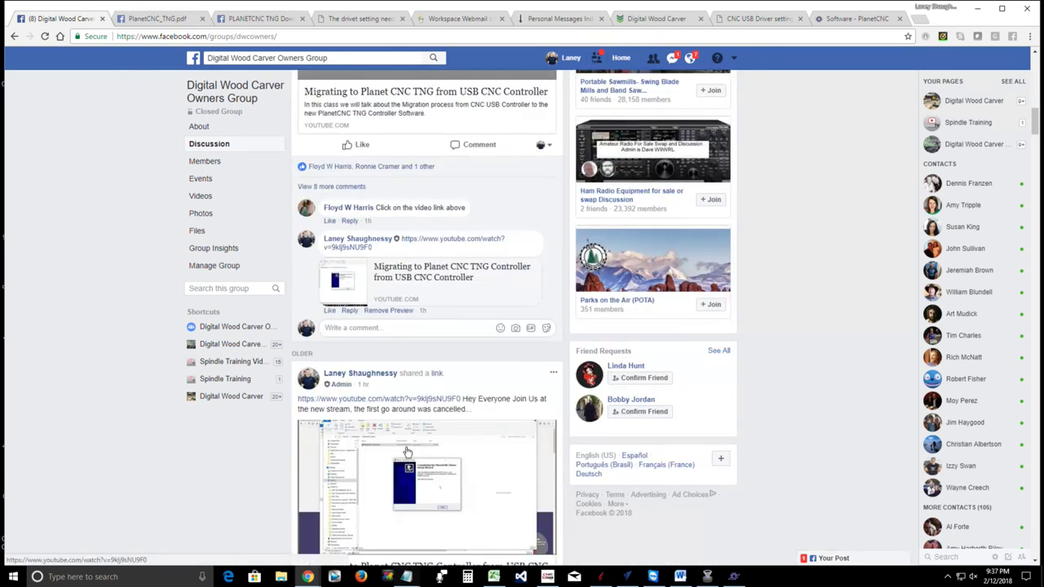
scroll(380, 449, down, 4)
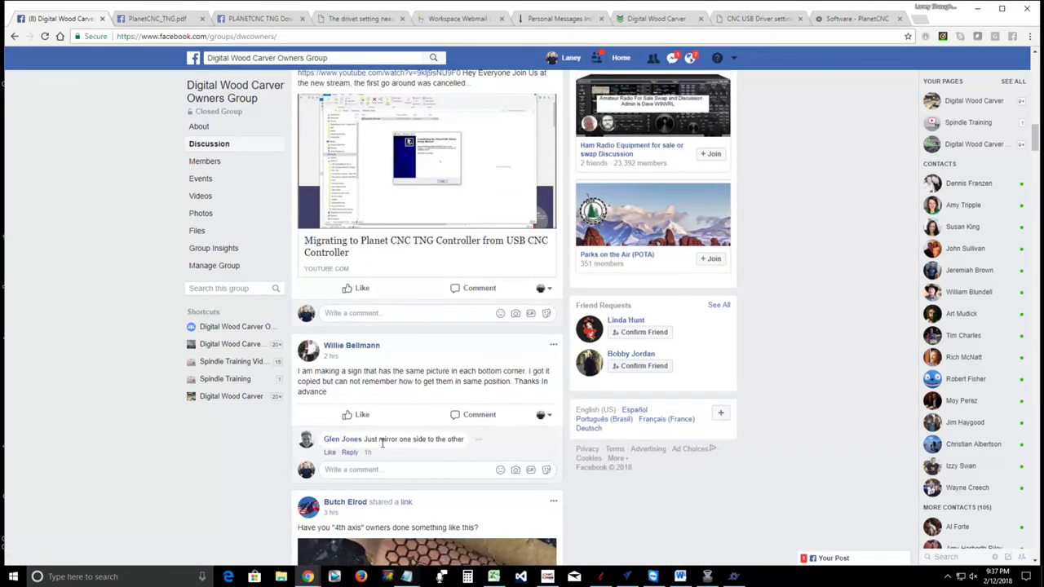
click(978, 9)
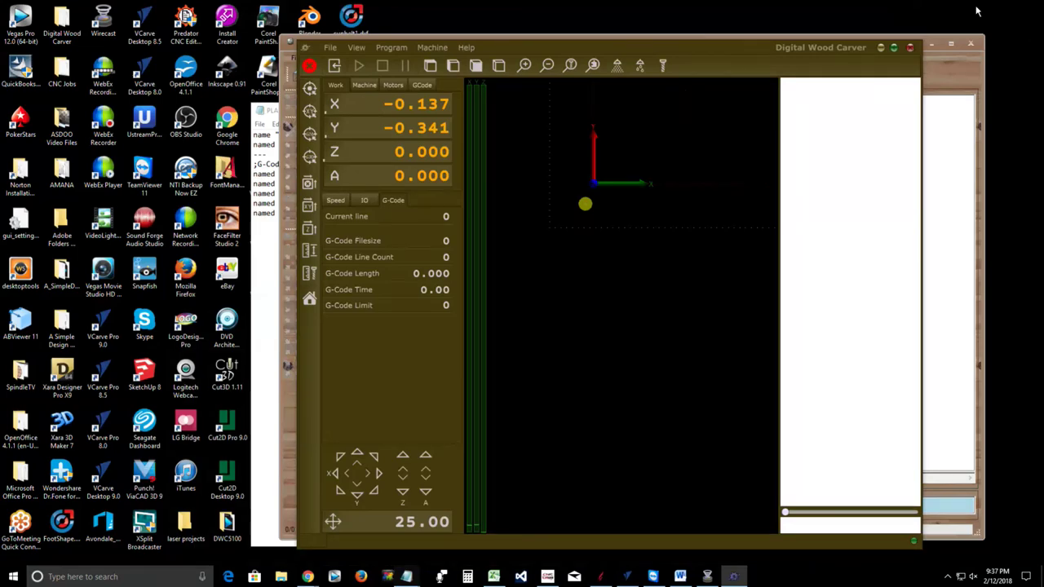
Maximize the Digital Wood Carver window using its green title-bar button
click(894, 47)
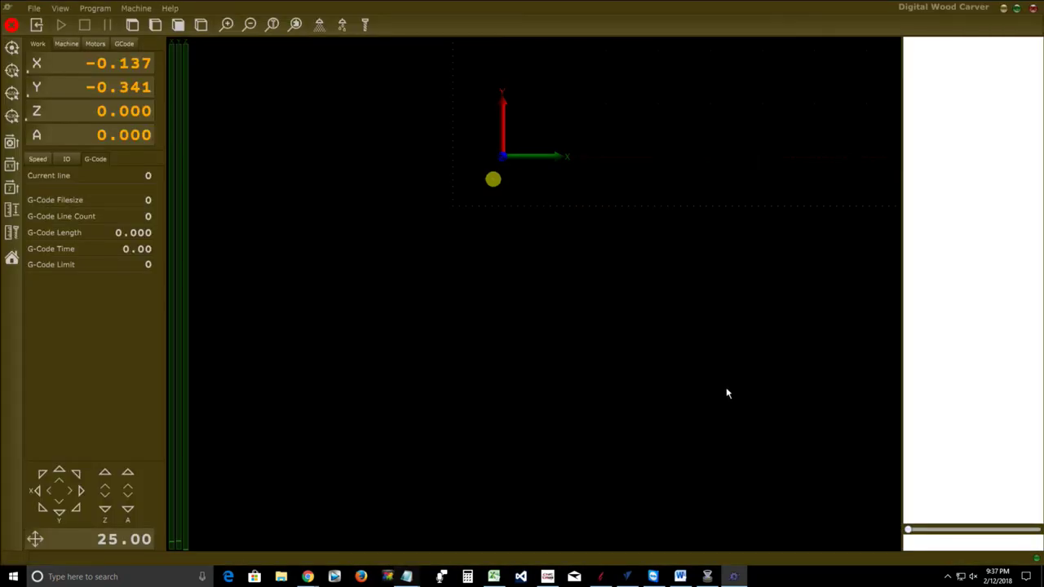
click(707, 577)
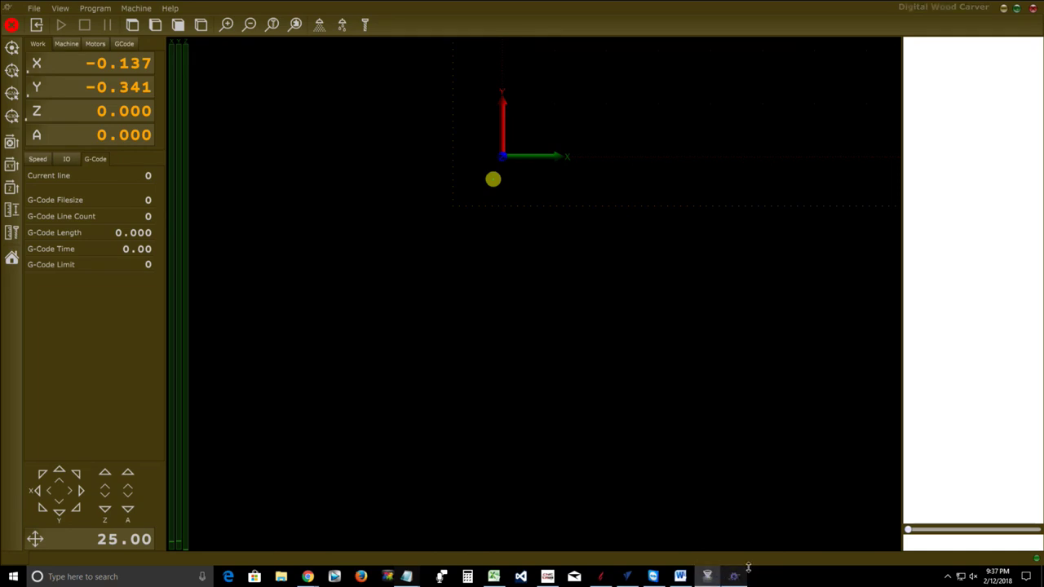